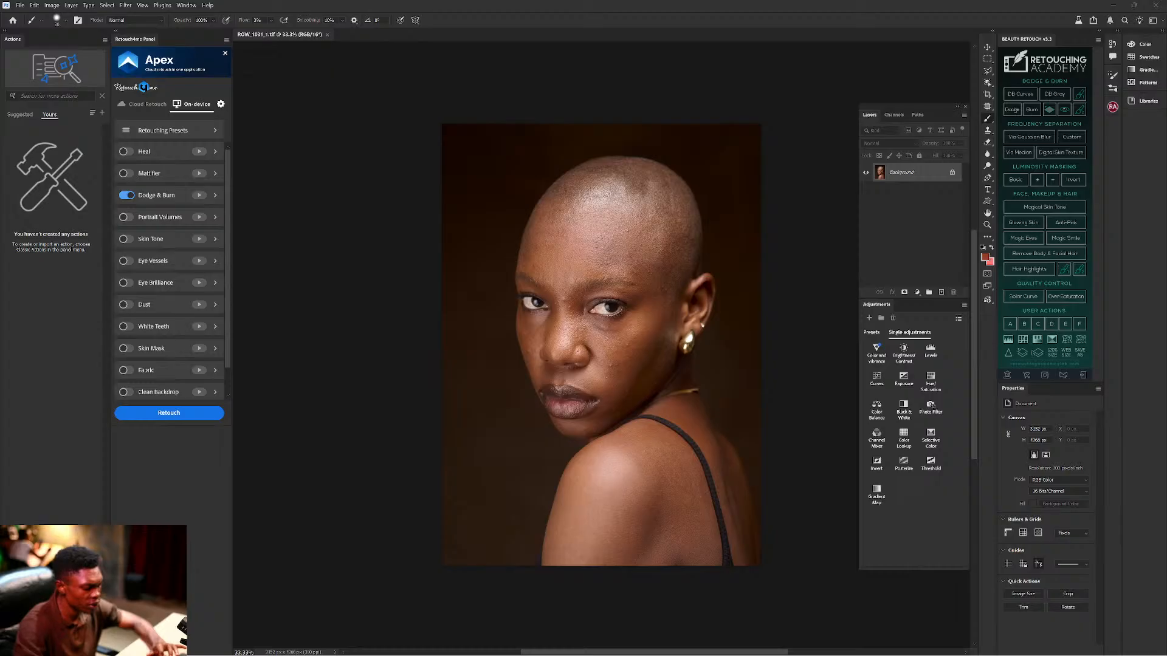
Return to Photoshop with the shaved-head portrait open and the Apex Retouch panel showing.
key("super")
type("what")
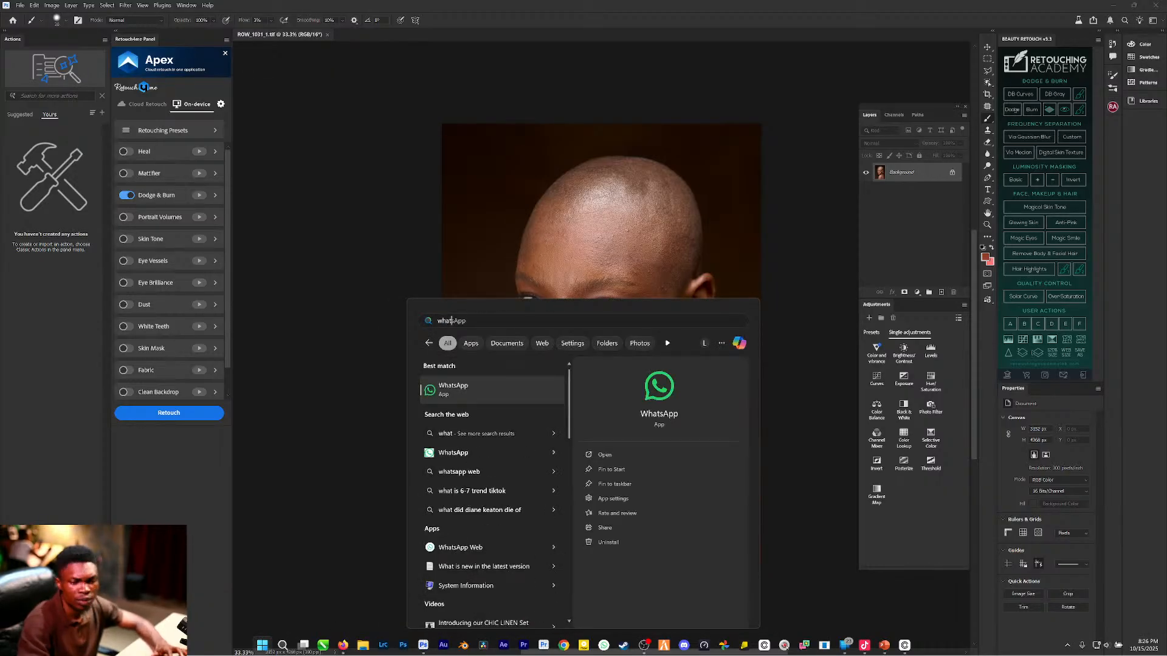
key("Escape")
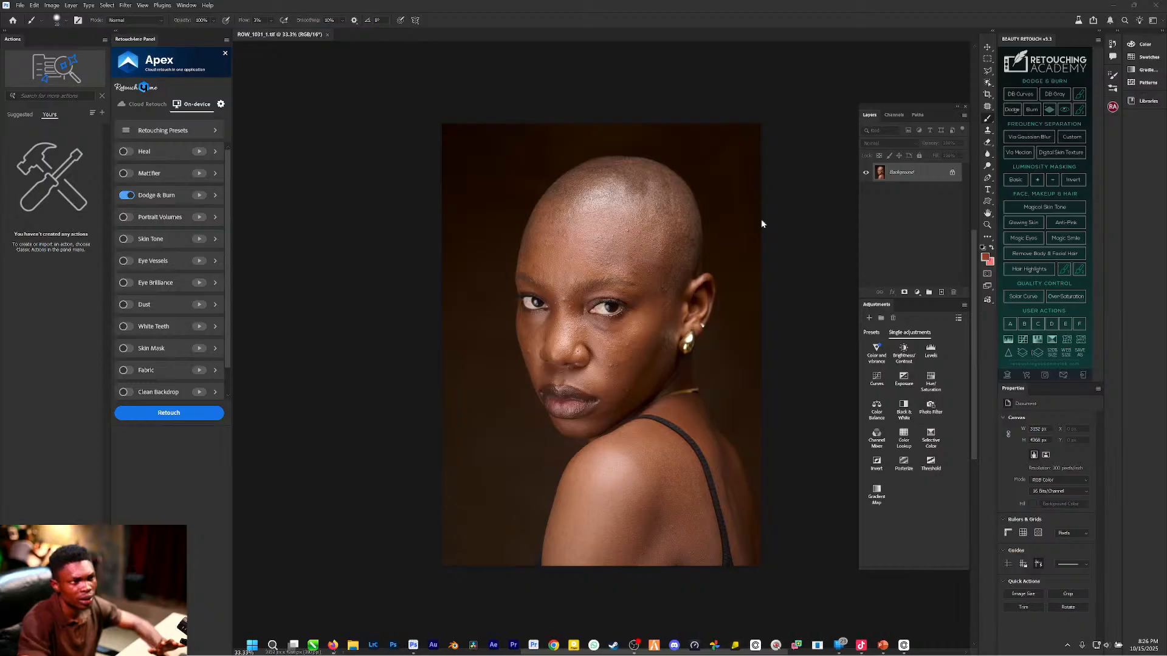
mouse_move(367, 651)
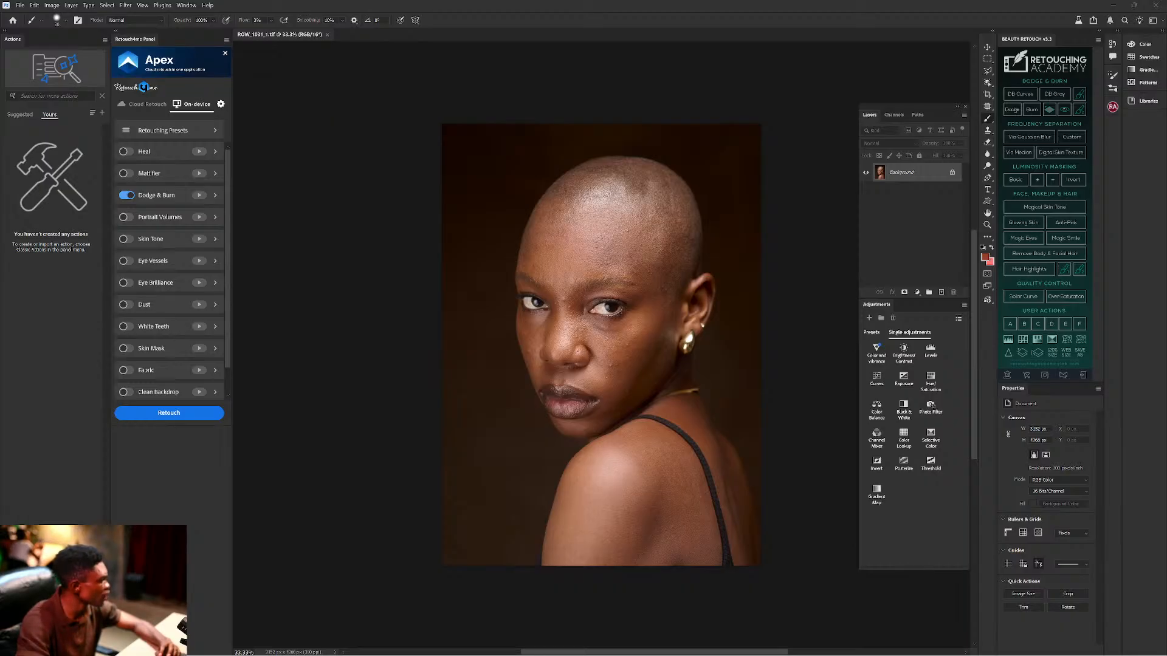
mouse_move(854, 651)
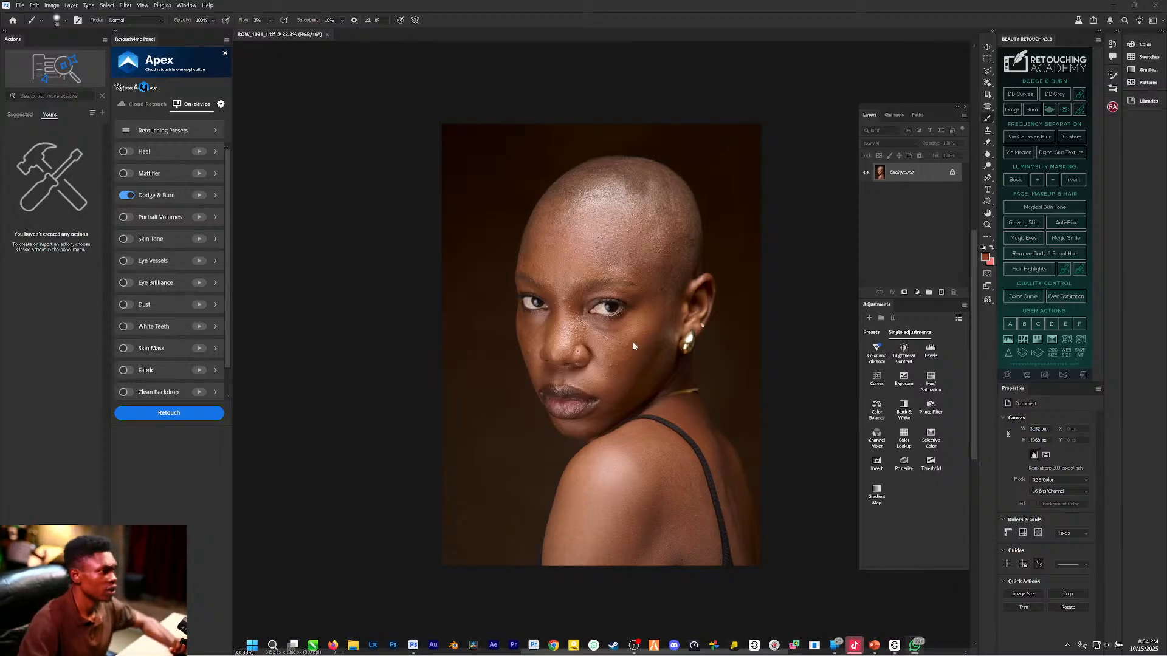
left_click(706, 215)
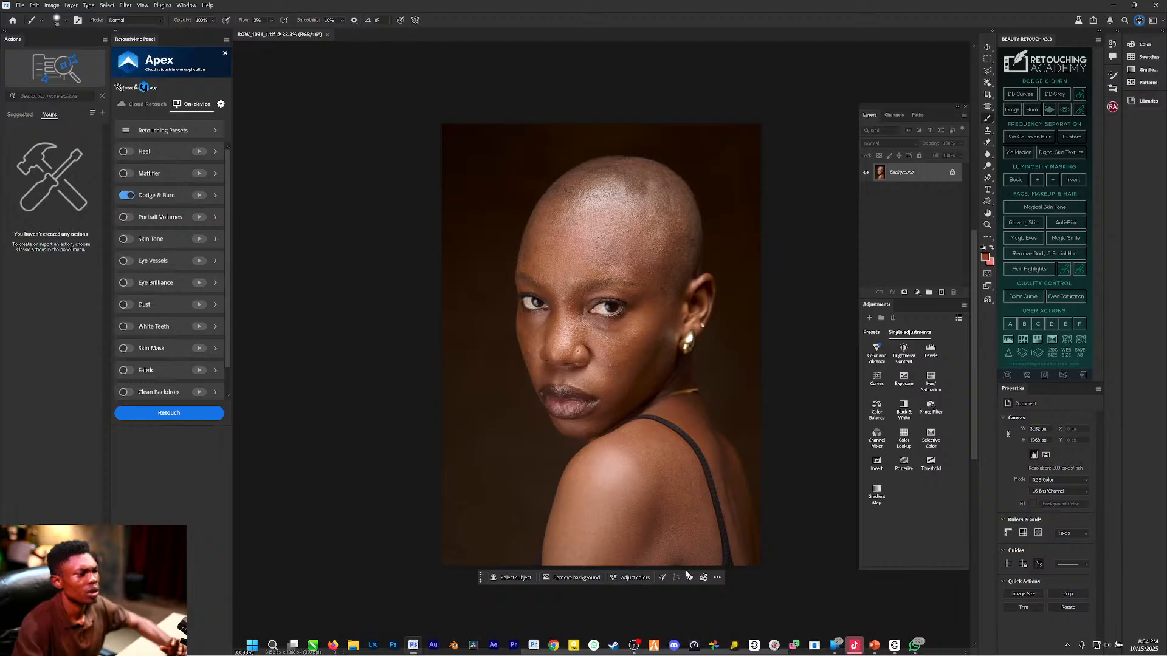
left_click(855, 645)
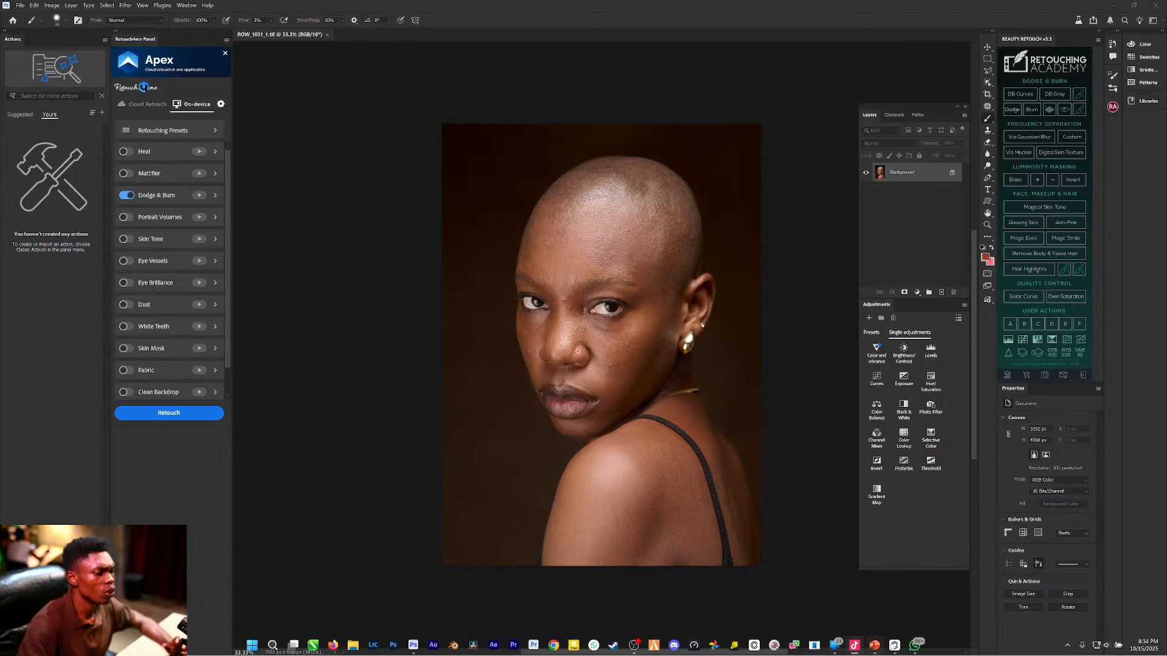
mouse_move(915, 646)
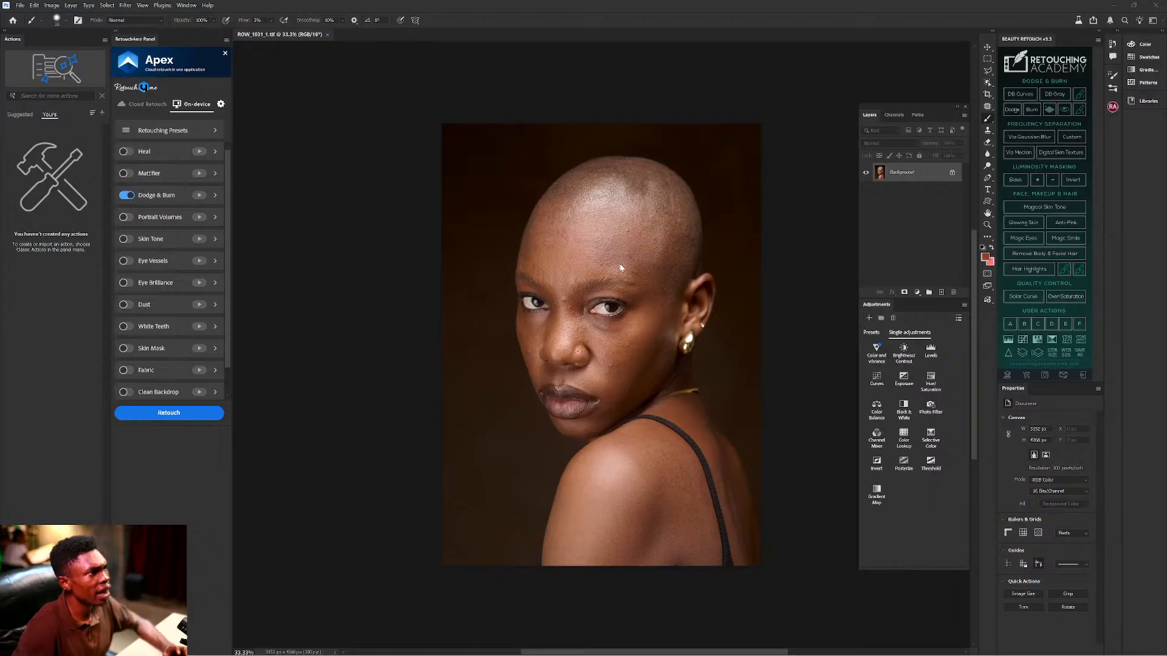
Run an Apex cloud retouch with Fabric and Clean Backdrop off and Eye Brilliance and Skin Tone on.
scroll(659, 251, "up", 4)
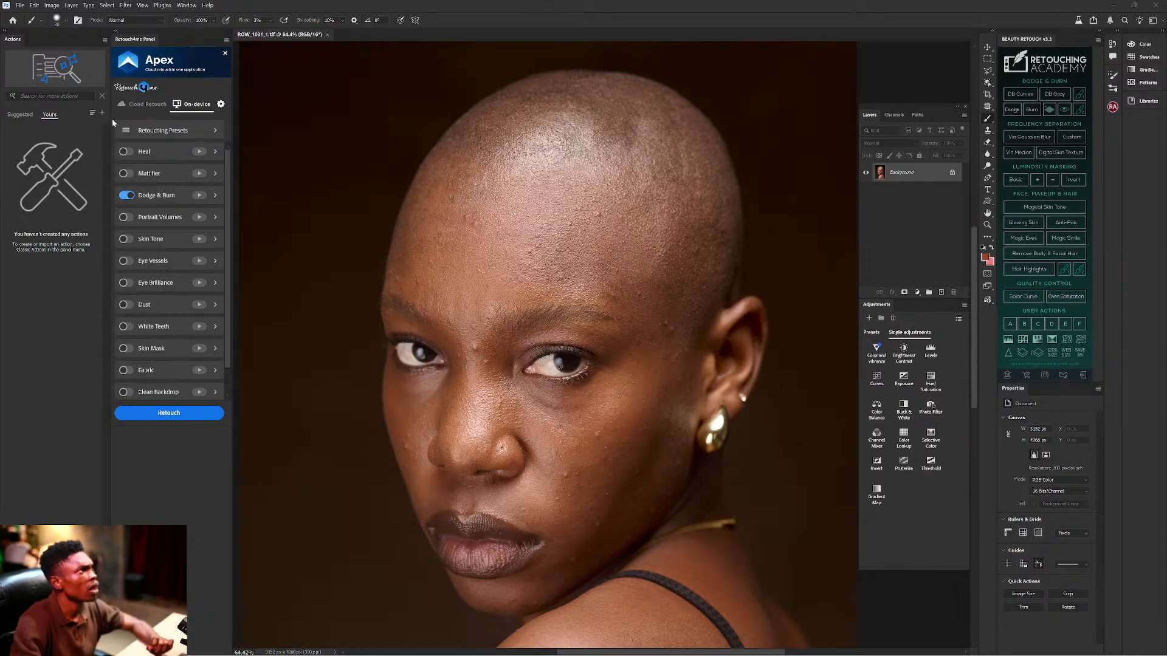
left_click(153, 107)
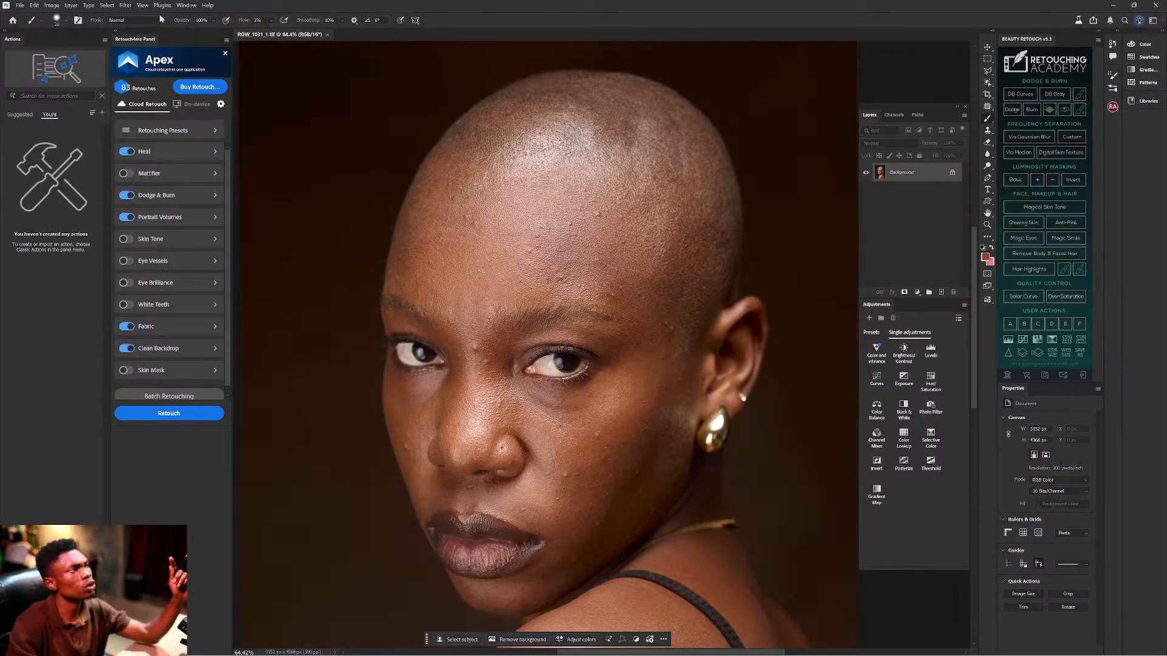
left_click(128, 328)
left_click(129, 349)
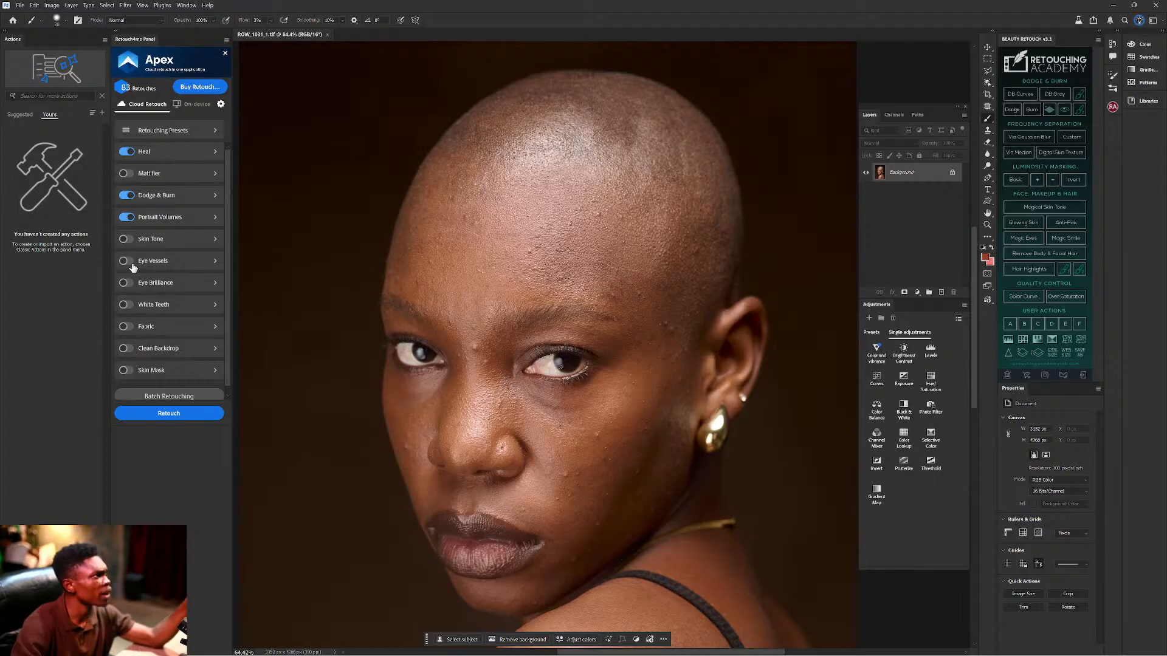
left_click(131, 284)
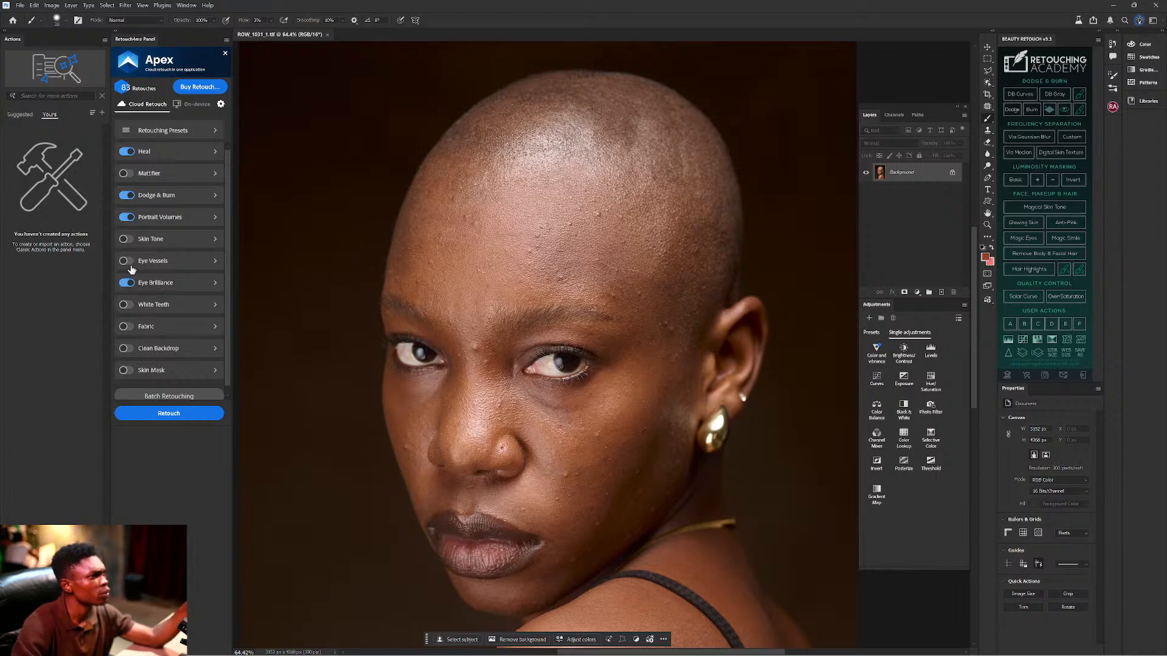
left_click(129, 239)
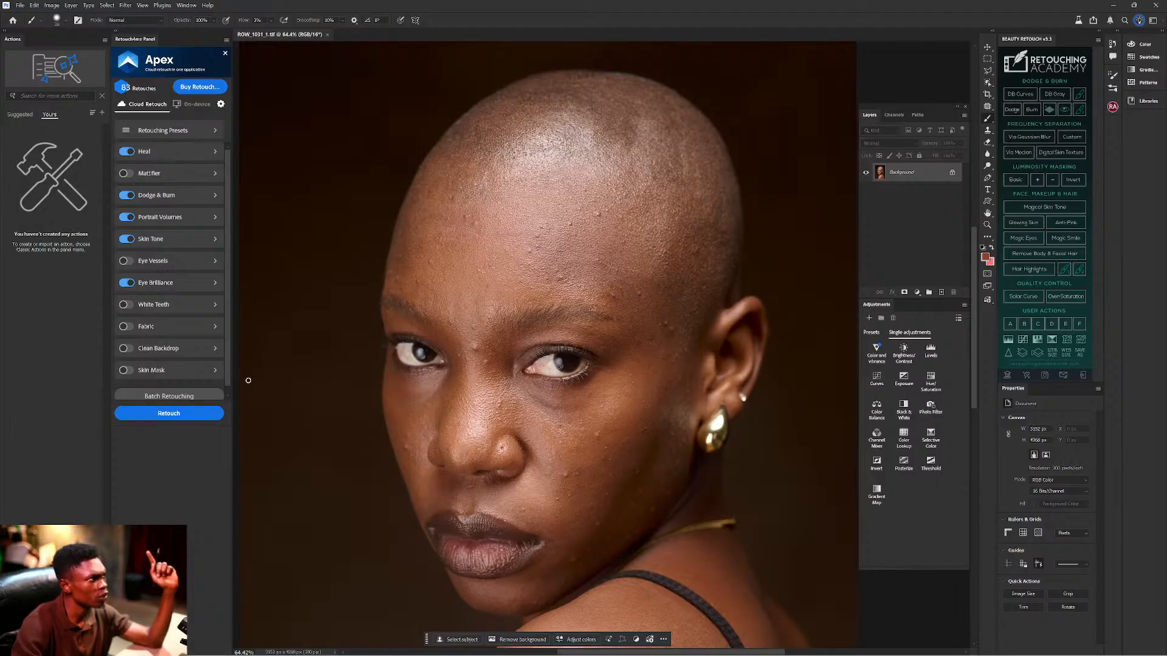
left_click(181, 413)
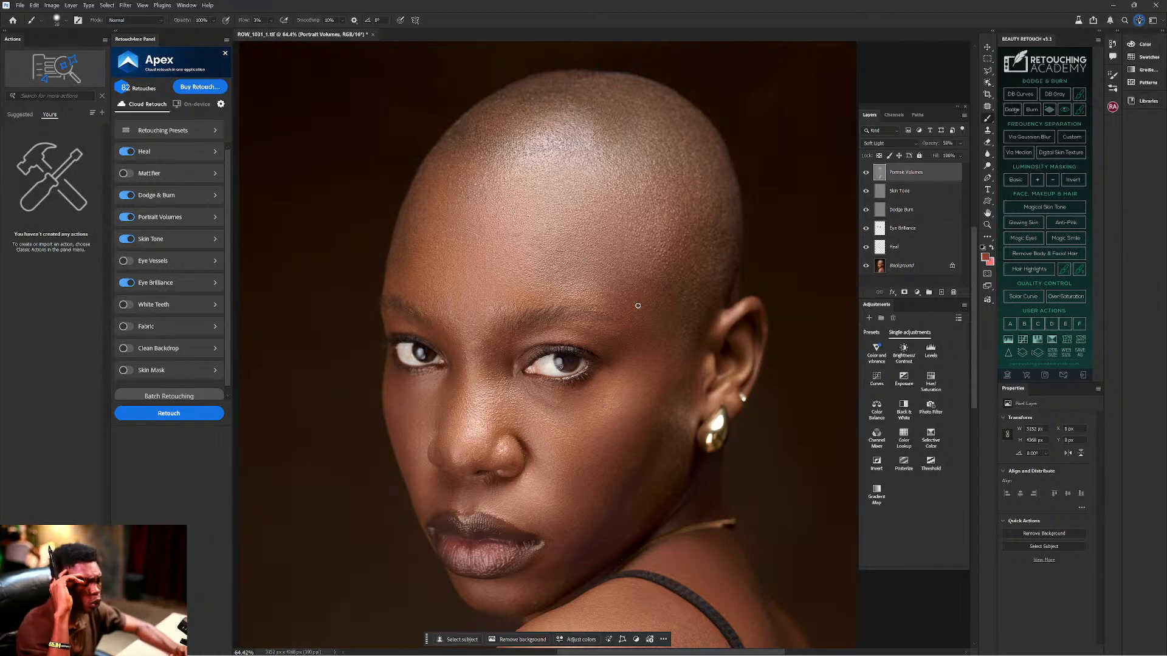
Wait for cloud processing to add the Heal, Eye Brilliance, Dodge Burn, Skin Tone and Portrait Volumes layers.
scroll(637, 306, "down", 2)
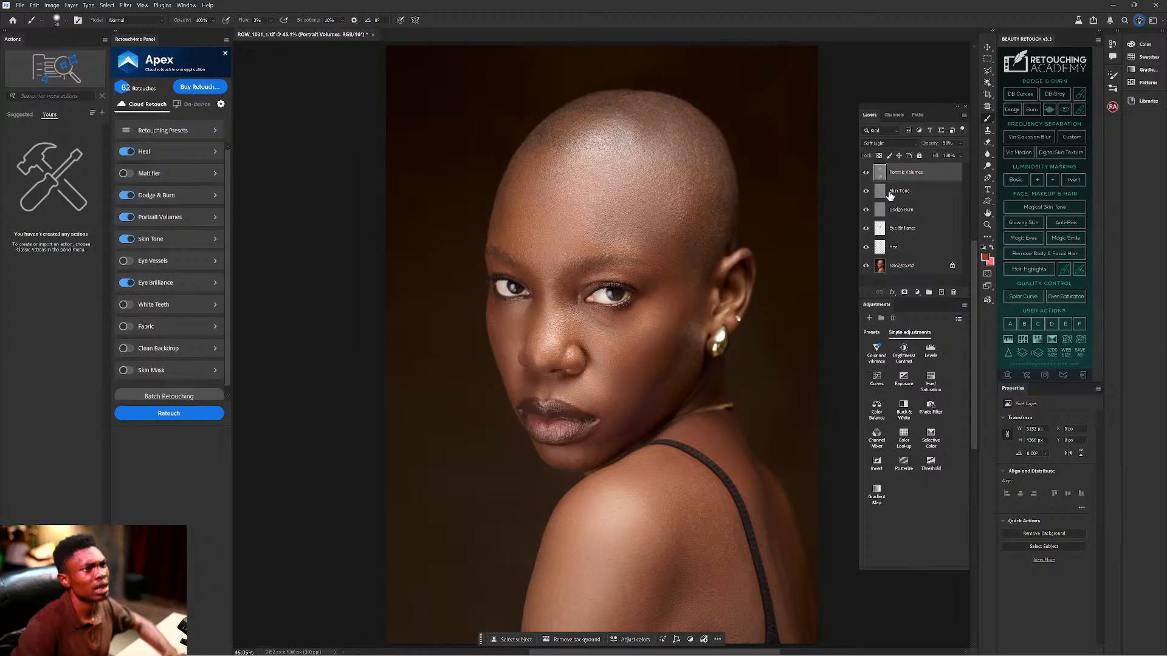
Hide the Portrait Volumes layer to compare the full portrait without it.
left_click(868, 173)
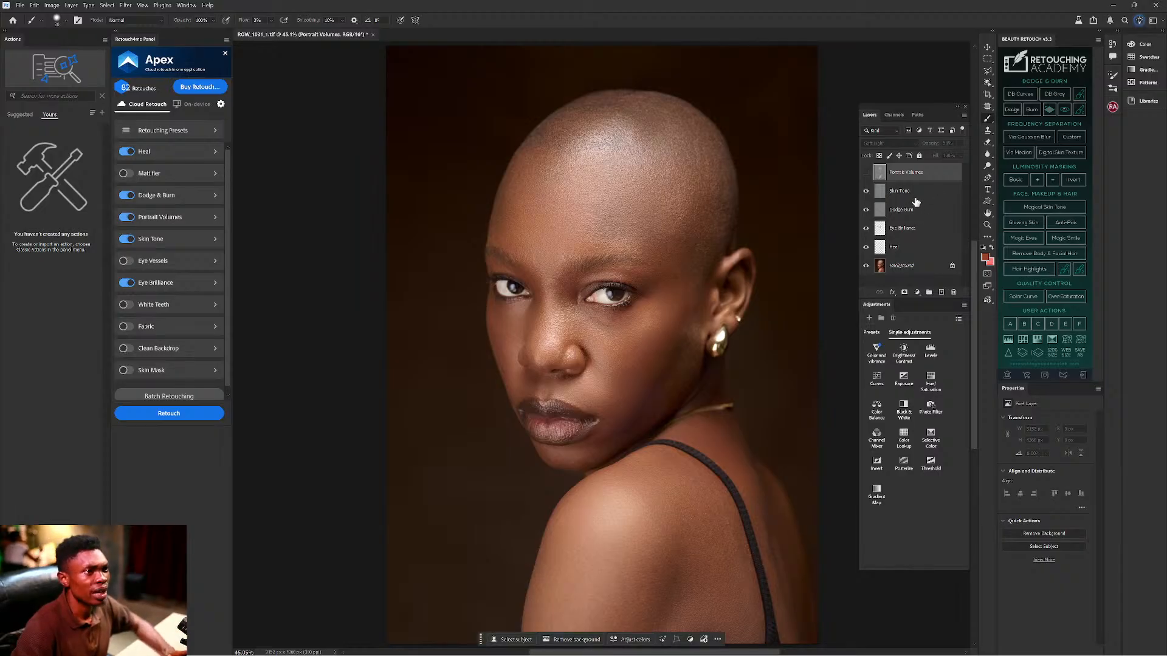
left_click(915, 194)
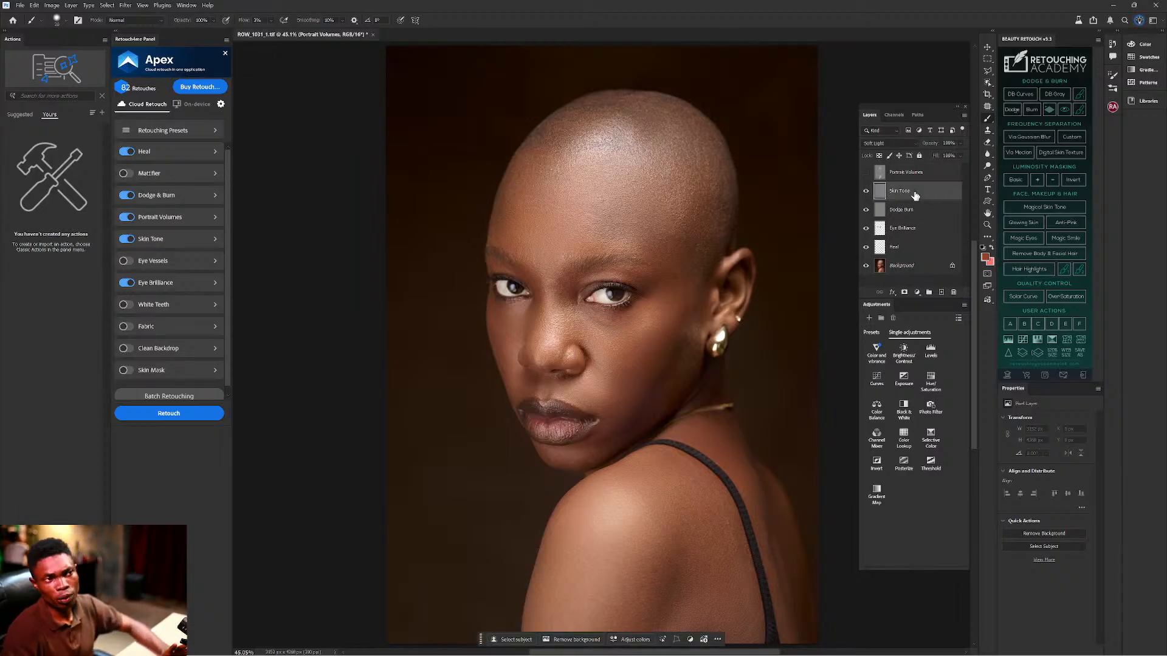
left_click(867, 210)
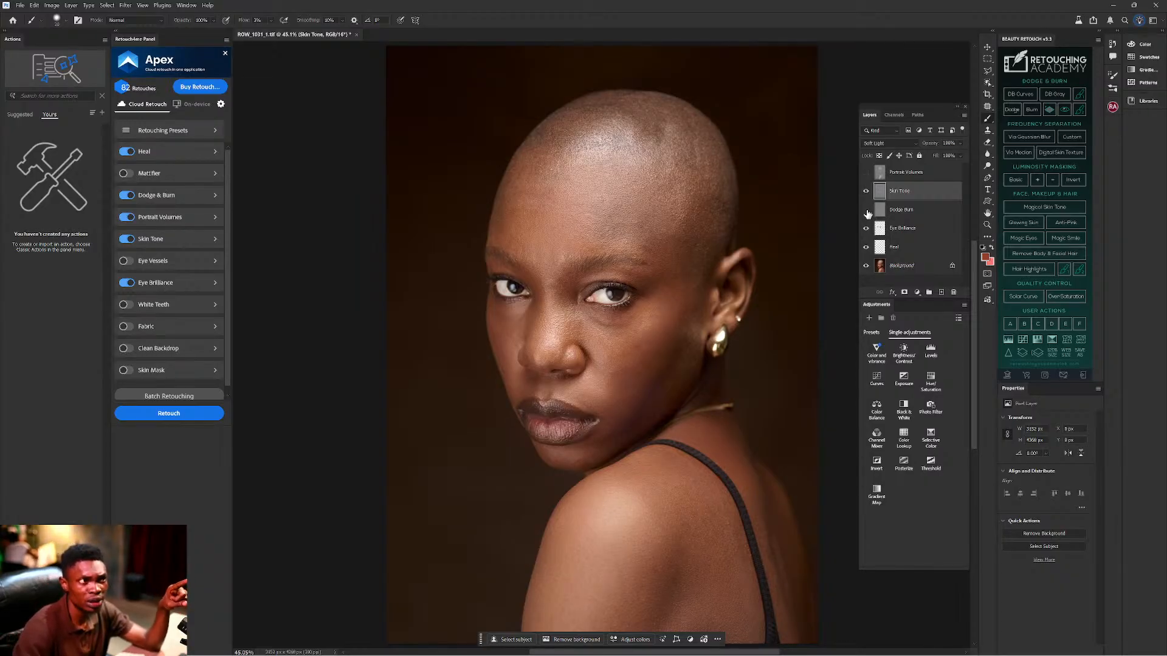
left_click(866, 211)
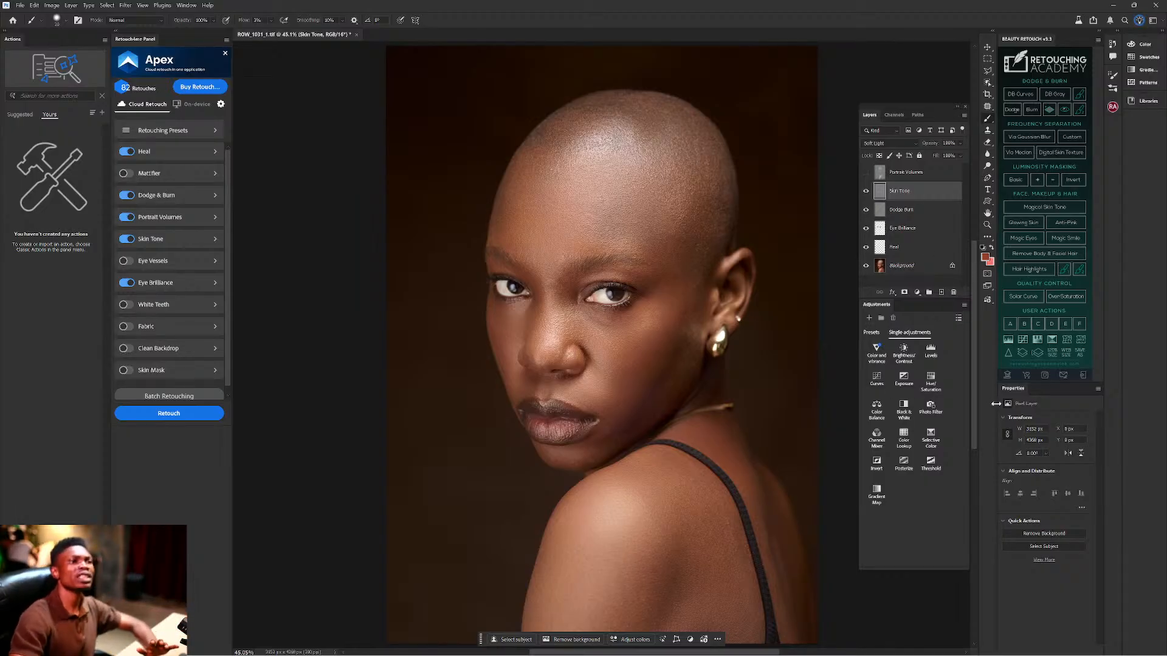
Add two Curves layers above Skin Tone, darkening with Curves 2 and brightening with Curves 1.
left_click(878, 379)
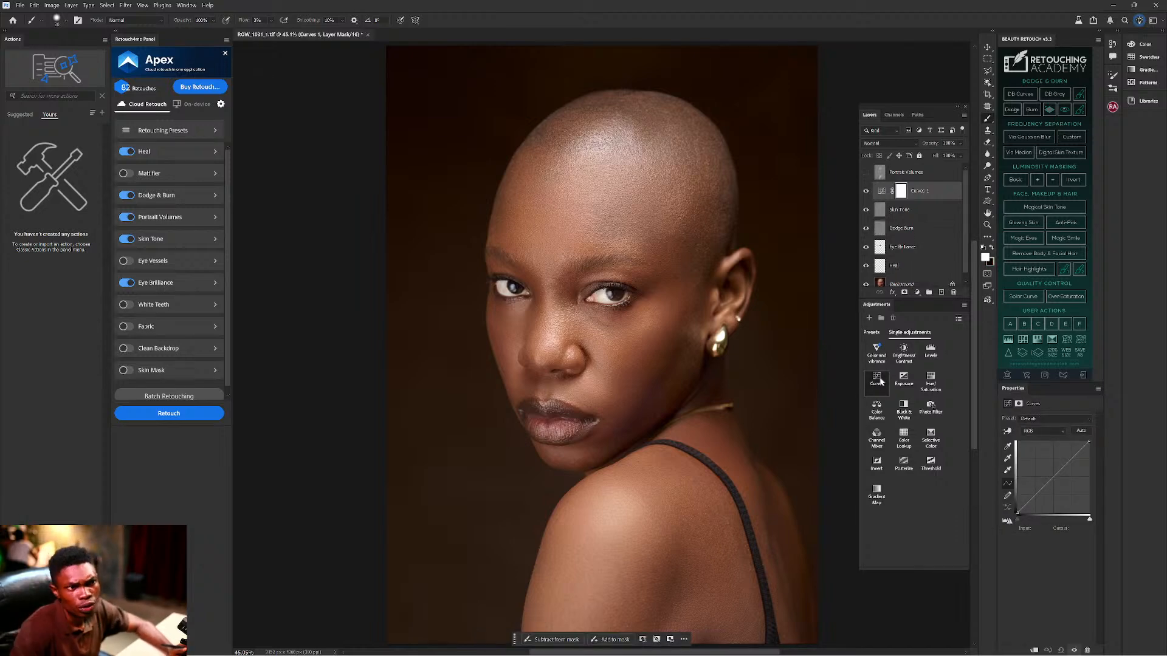
left_click(879, 381)
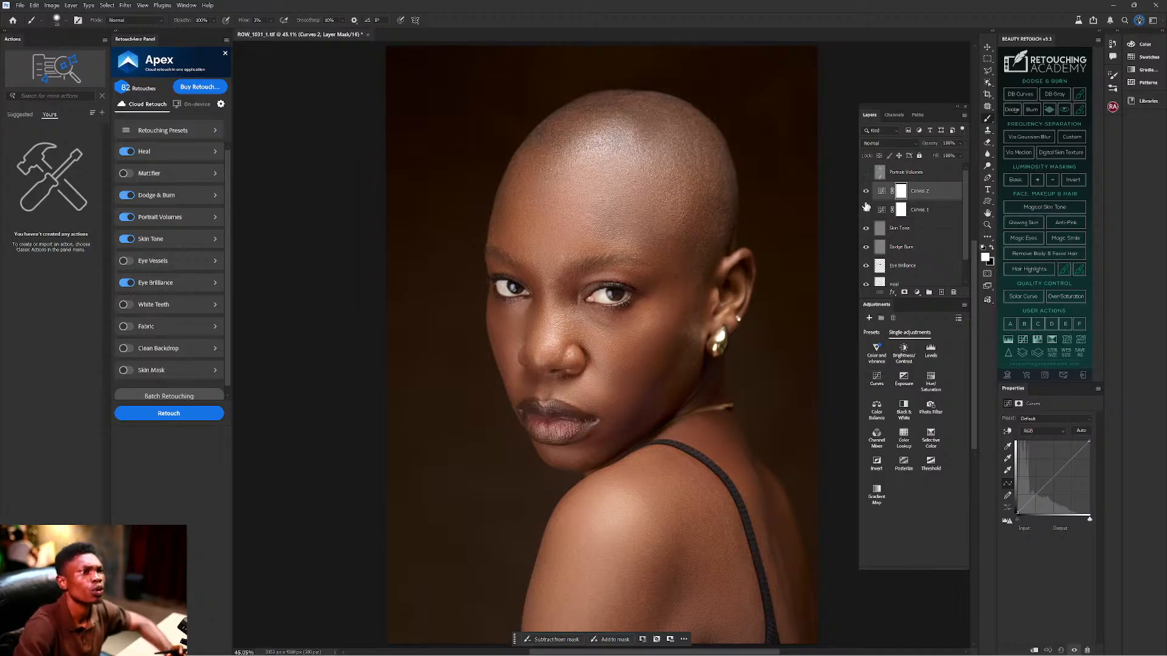
left_click(882, 192)
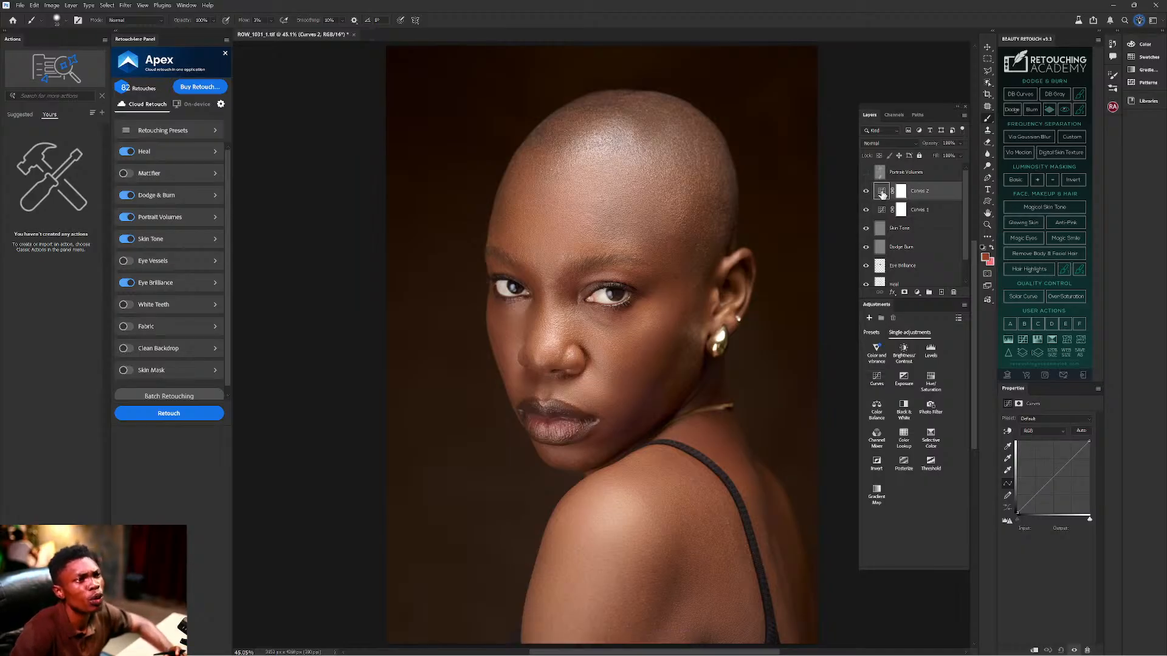
left_click_drag(1058, 471, 1061, 491)
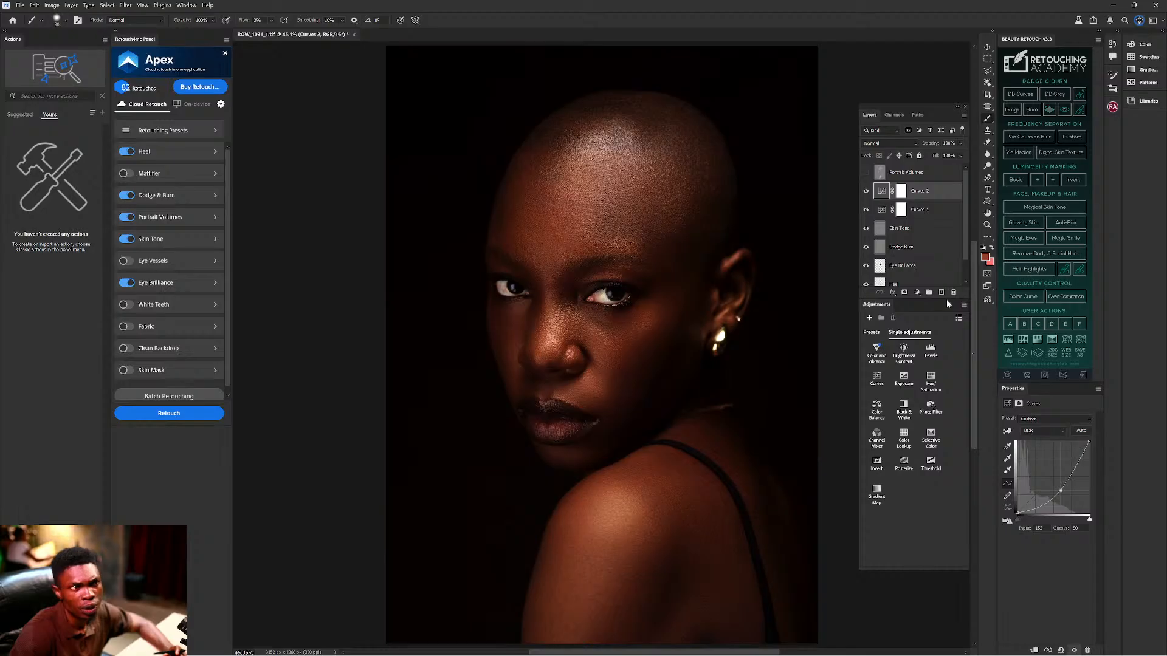
left_click(884, 211)
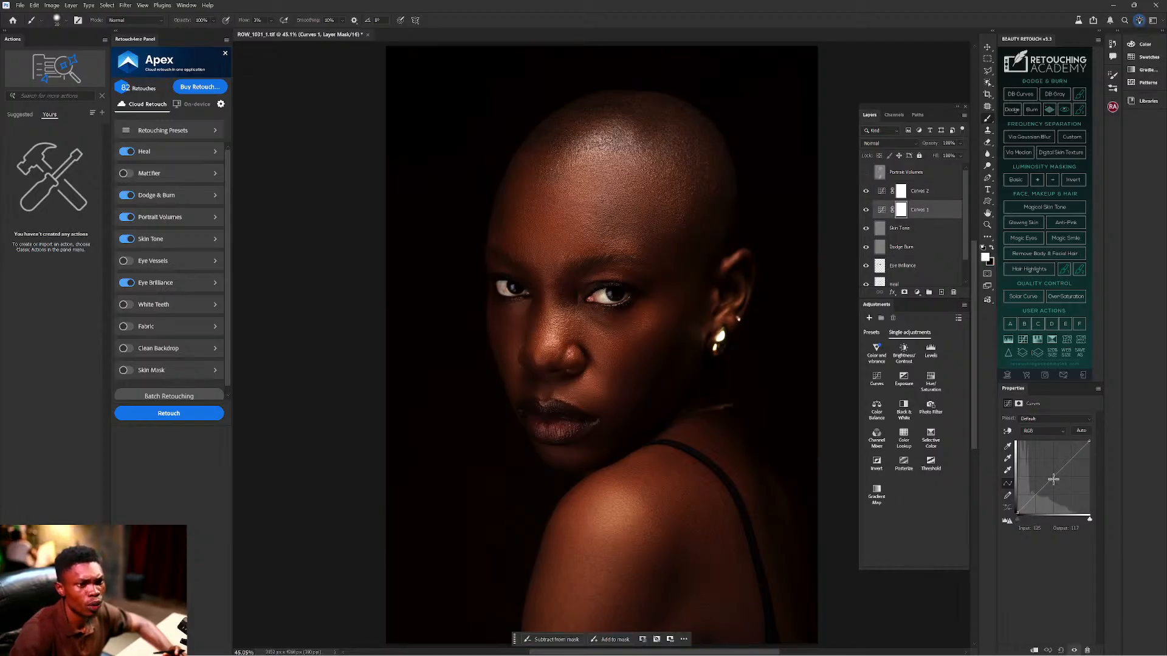
left_click_drag(1047, 483, 1047, 466)
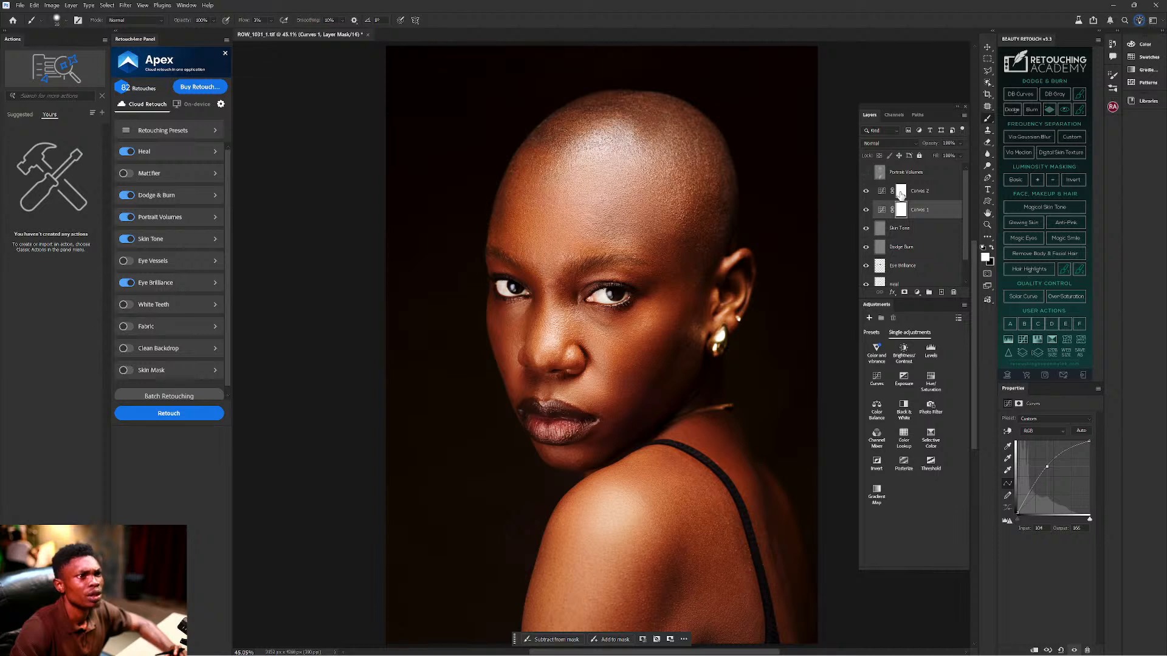
Rename the darkening Curves 2 layer to 'Burn'.
double_click(919, 191)
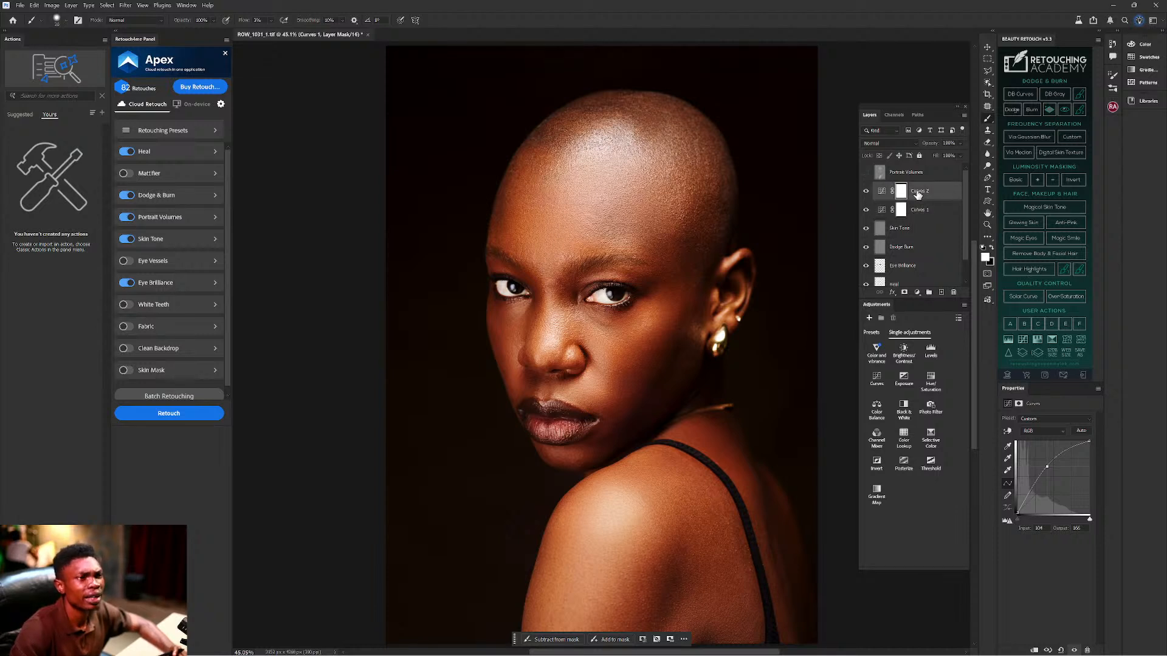
type("Bu")
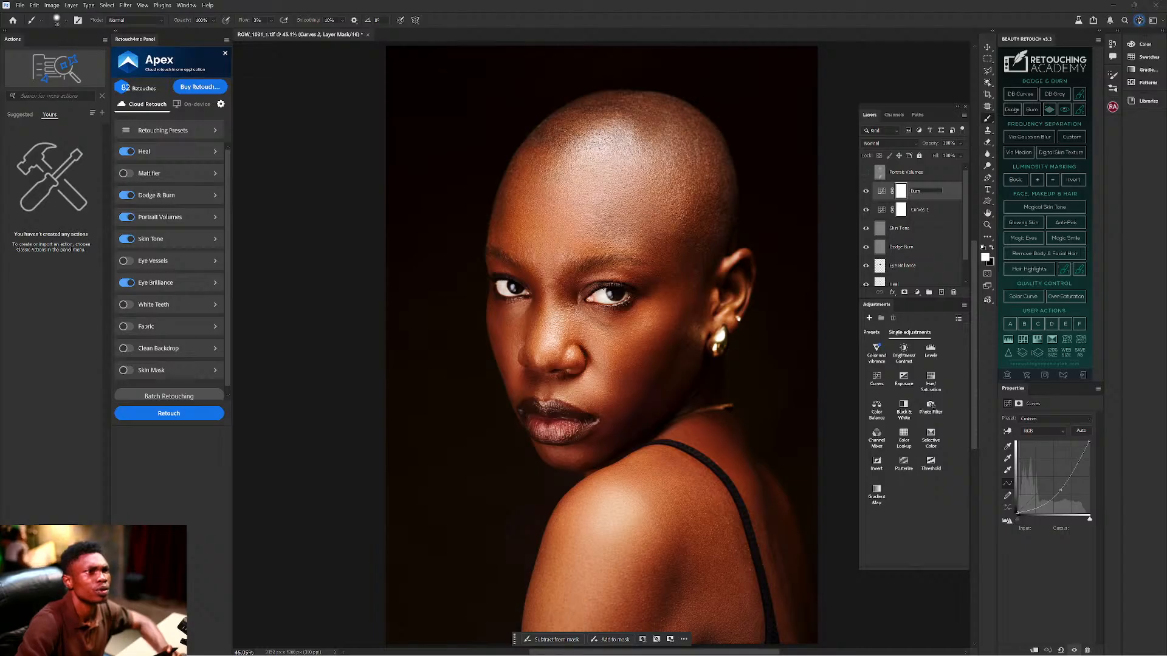
type("rn")
key("Return")
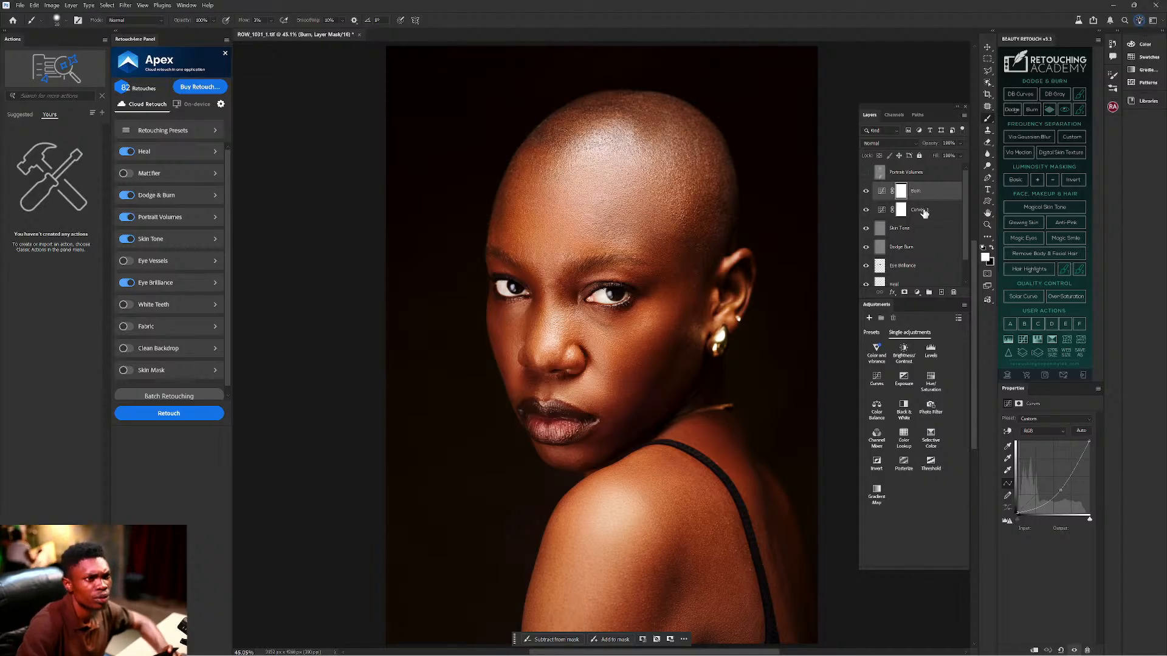
Rename the brightening Curves 1 layer to 'Dodge' and select the Burn layer's mask.
double_click(921, 210)
type("Do")
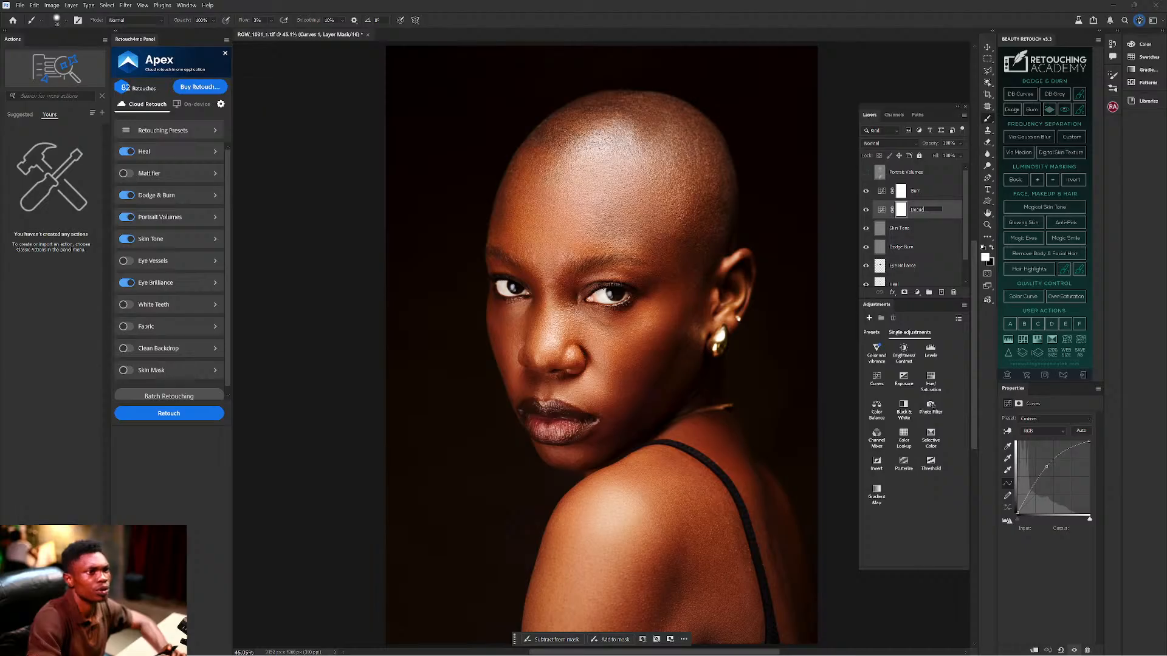
type("dge")
key("Return")
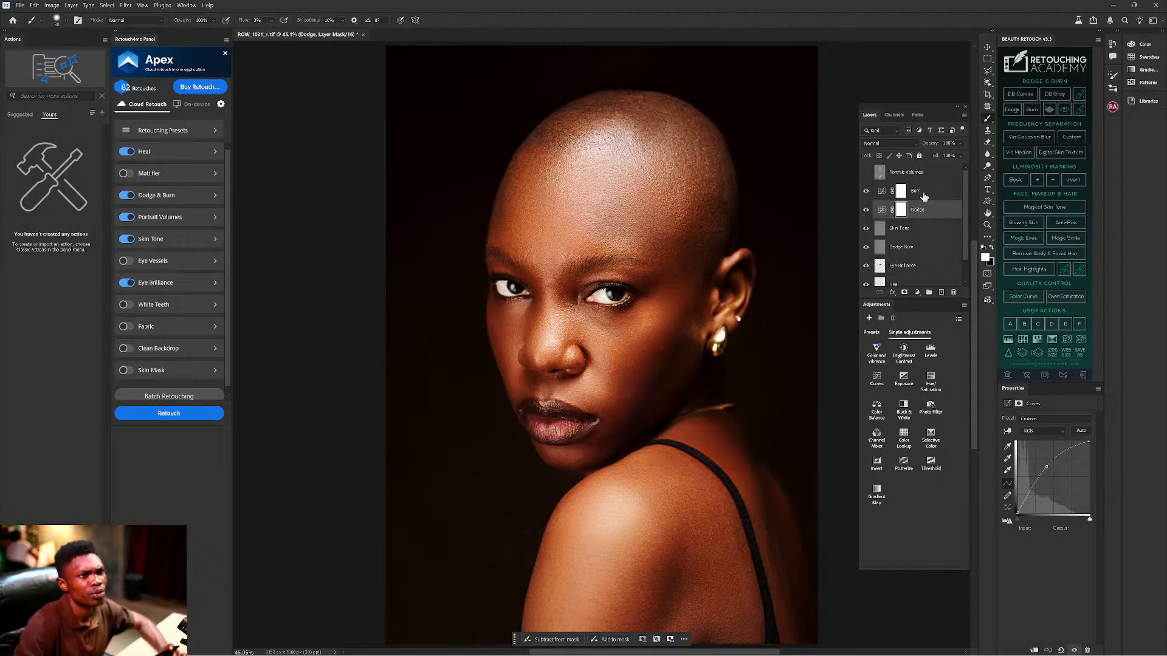
left_click(902, 192)
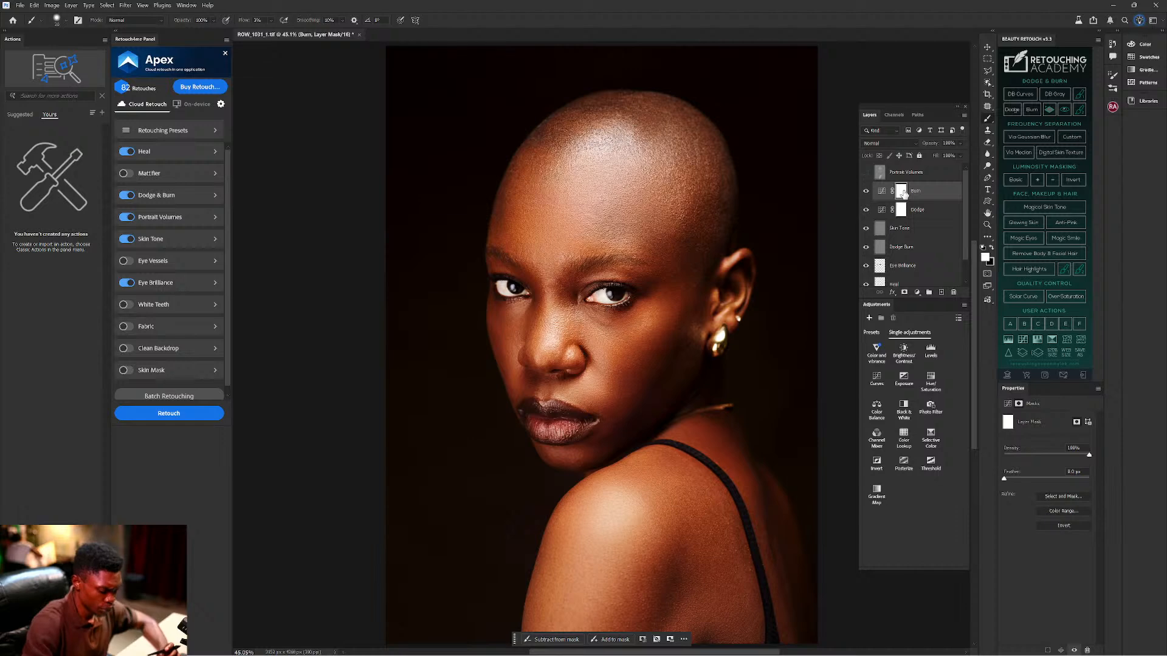
Invert both the Burn and Dodge masks to black with Ctrl+I.
key("ctrl+i")
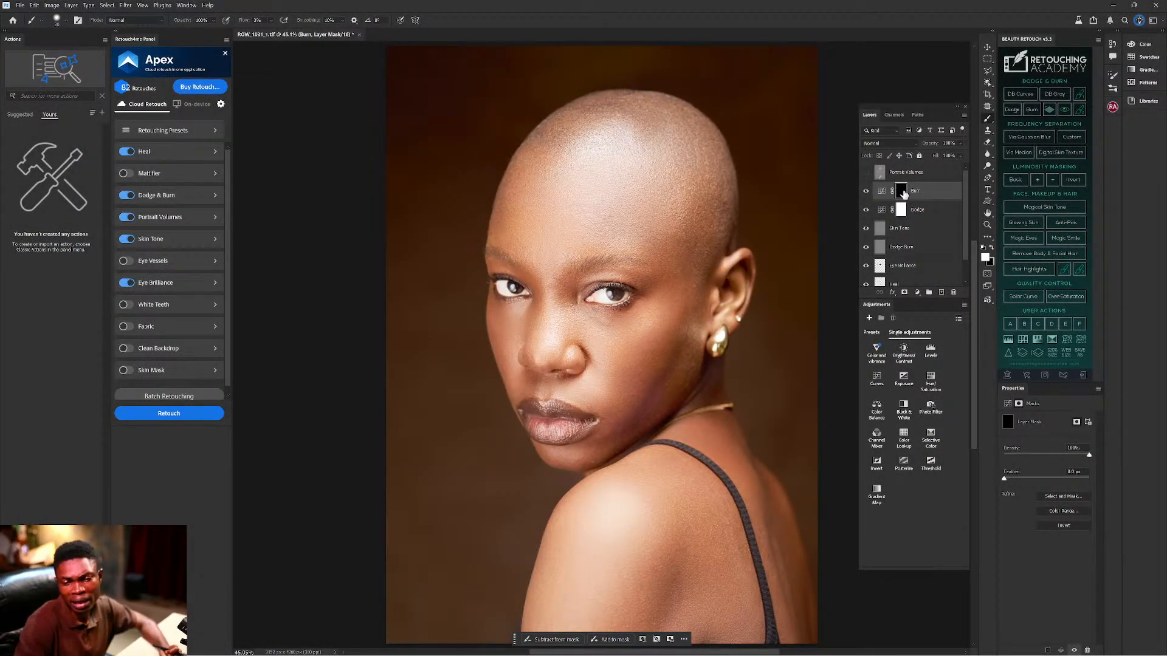
left_click(901, 209)
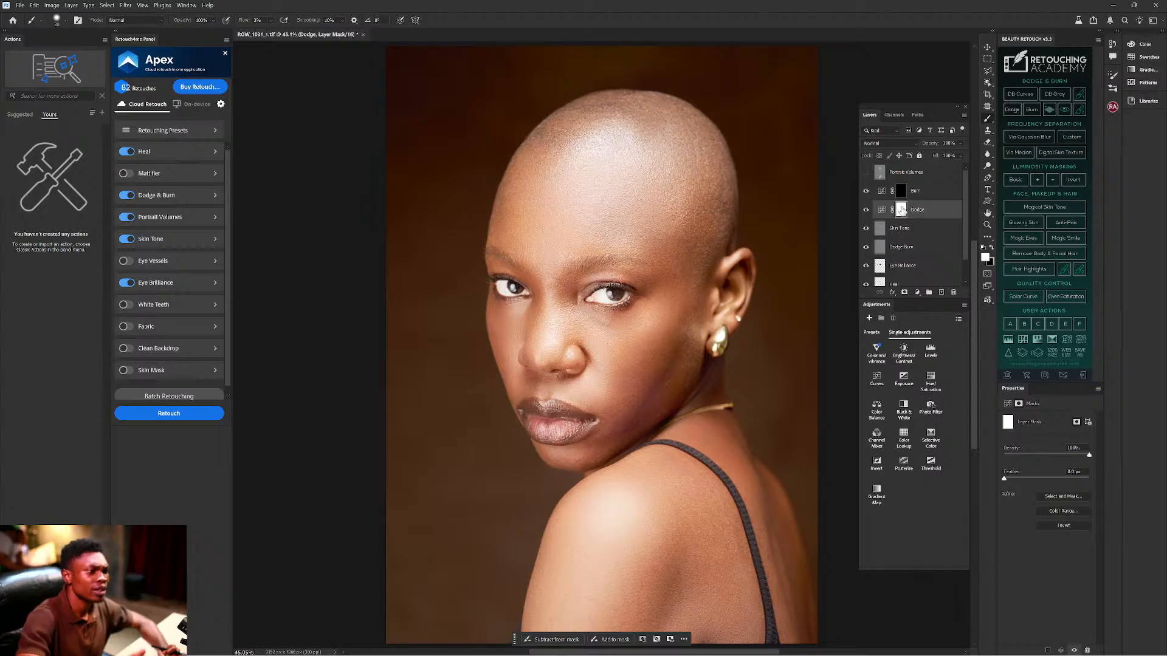
left_click_drag(901, 209, 903, 213)
key("ctrl+i")
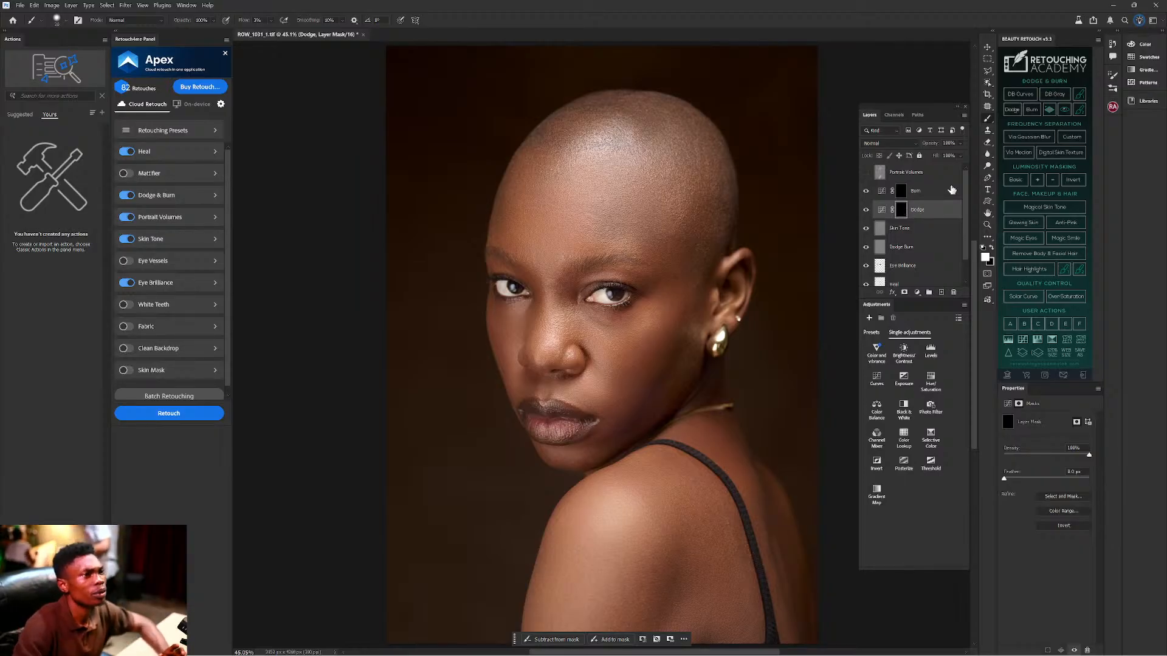
Target the Burn mask and enlarge the brush to 400 pixels.
left_click(902, 192)
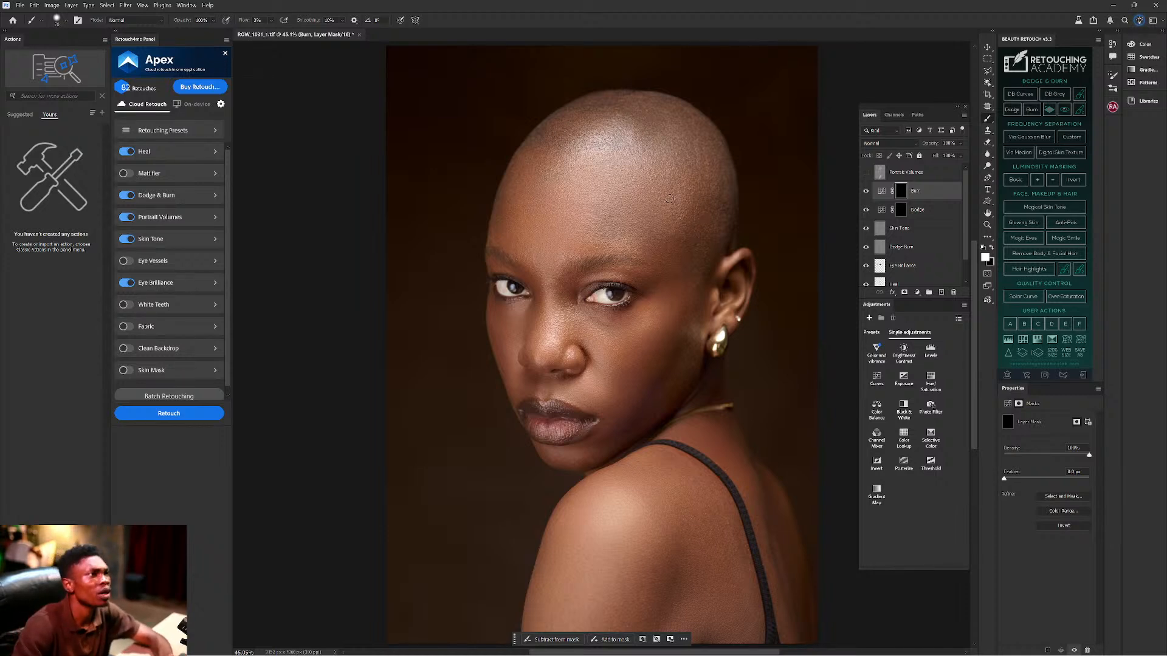
key("bracketright")
key("bracketright")
key("bracketright")
key("bracketright")
key("bracketright")
key("bracketright")
key("bracketright")
key("bracketright")
key("bracketright")
key("bracketright")
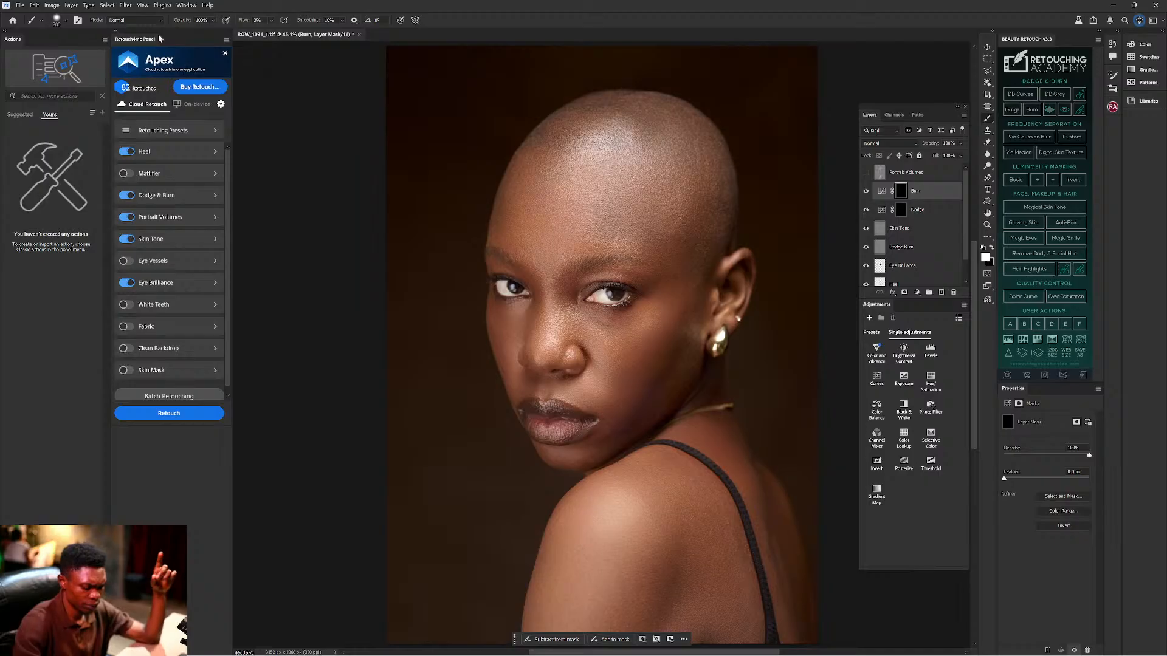
mouse_move(824, 648)
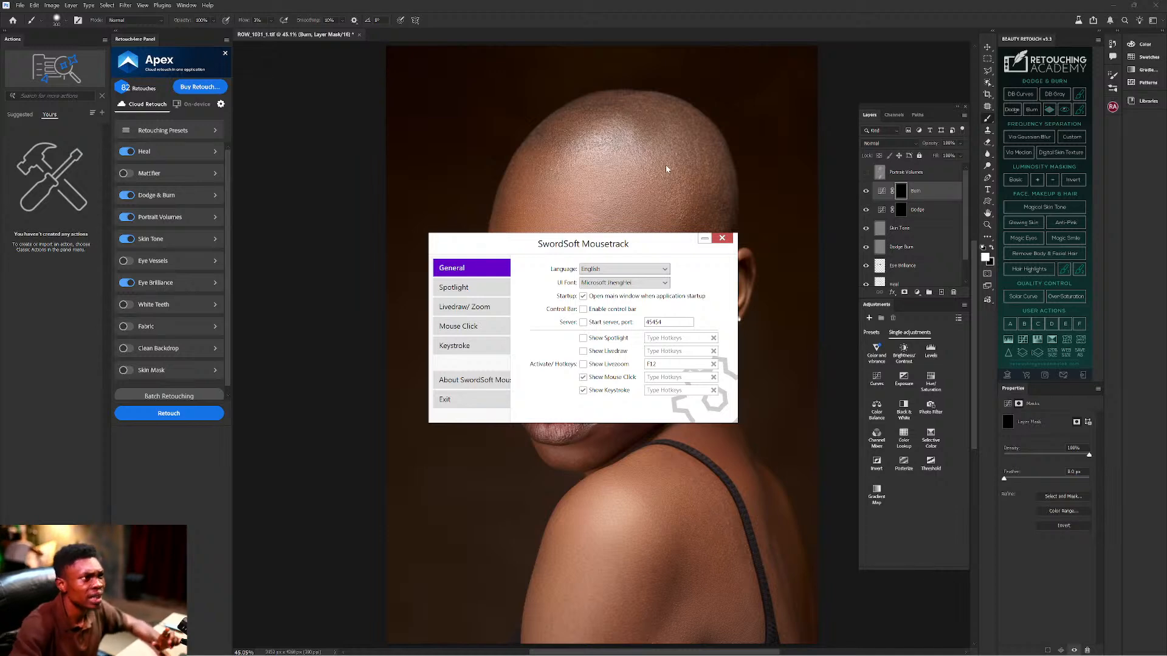
left_click(704, 239)
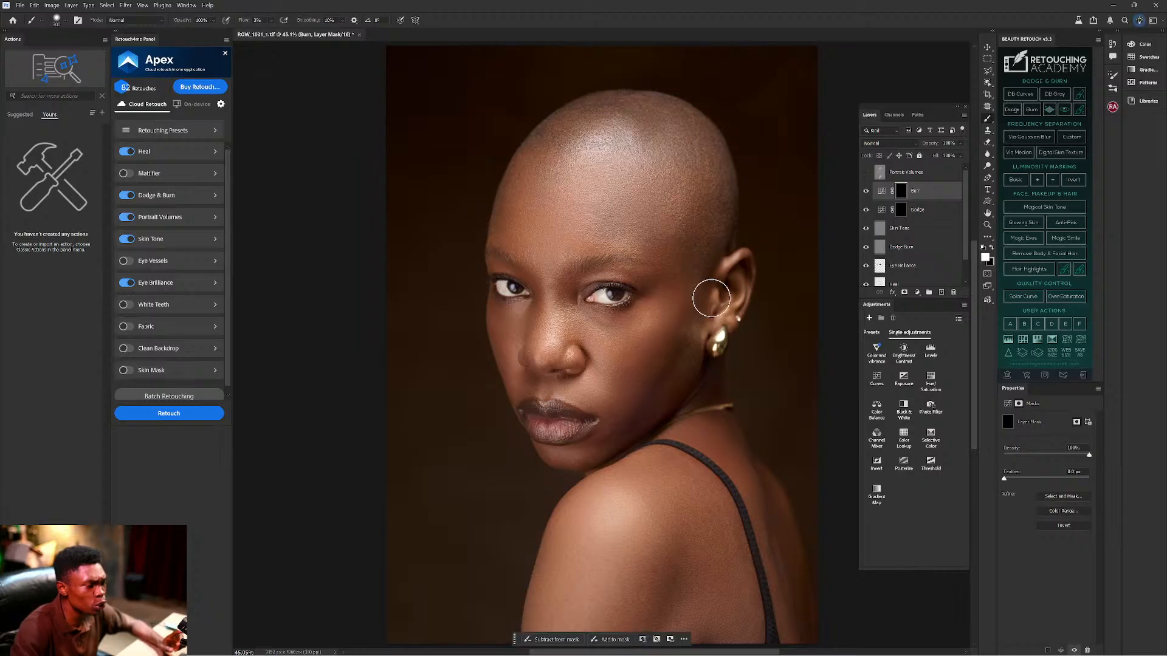
Undo the mask inversions, re-invert only the Burn mask to black, and select the Dodge mask.
key("ctrl")
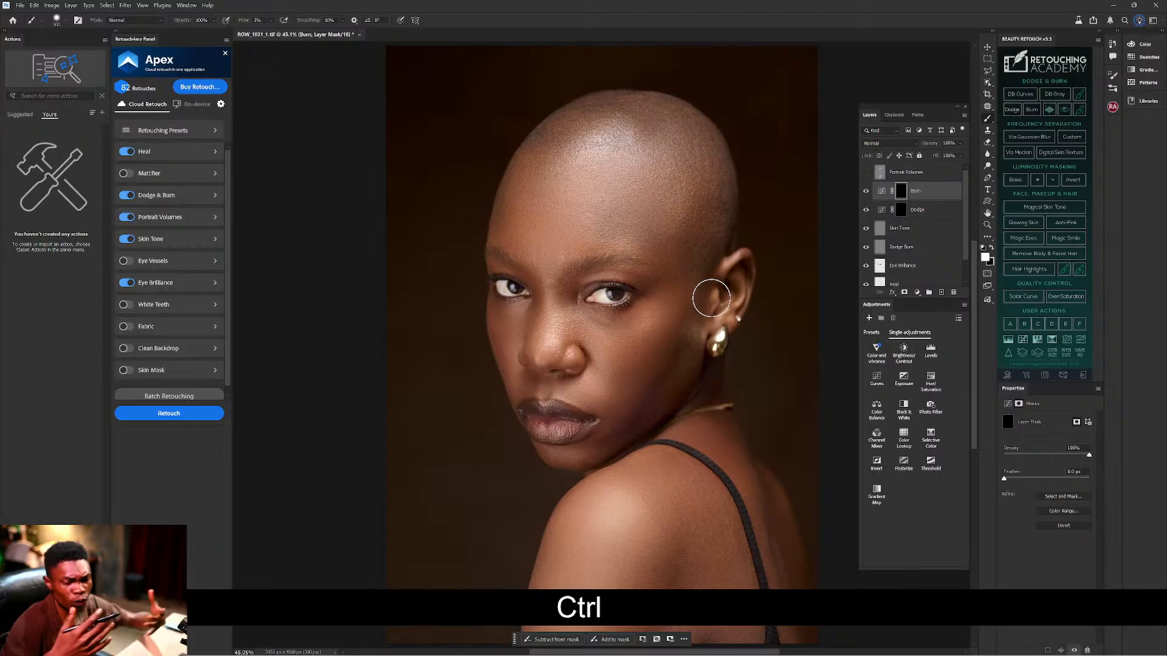
key("ctrl+z")
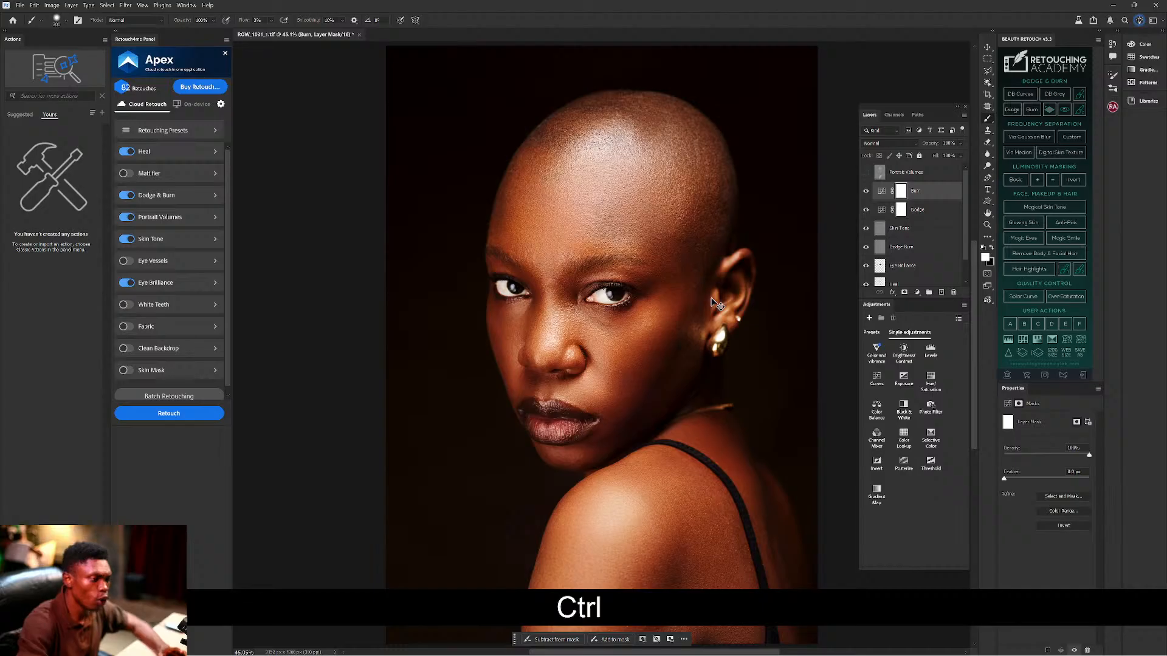
key("ctrl+i")
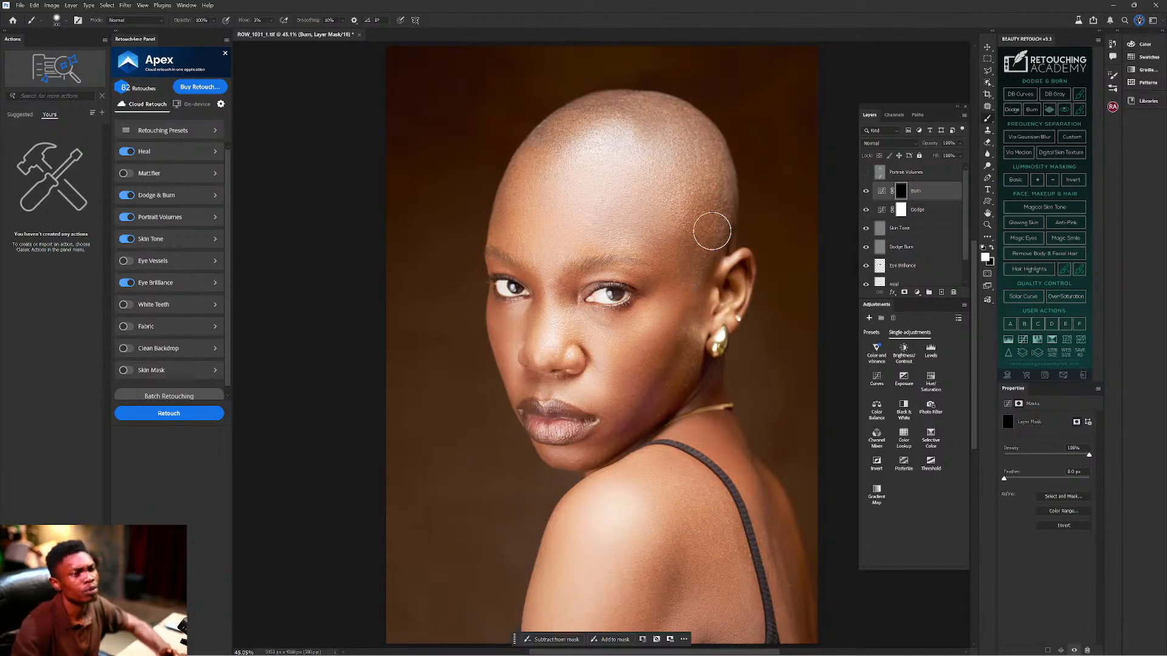
left_click(901, 210)
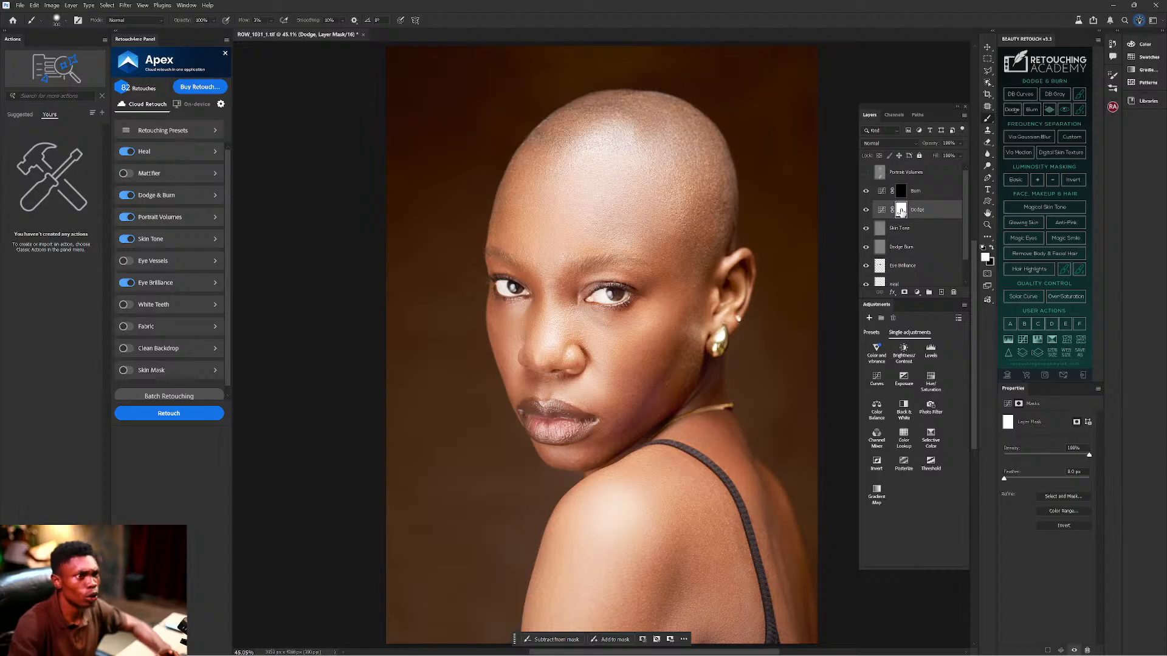
Invert the Dodge layer mask to black with Ctrl+I.
key("ctrl+i")
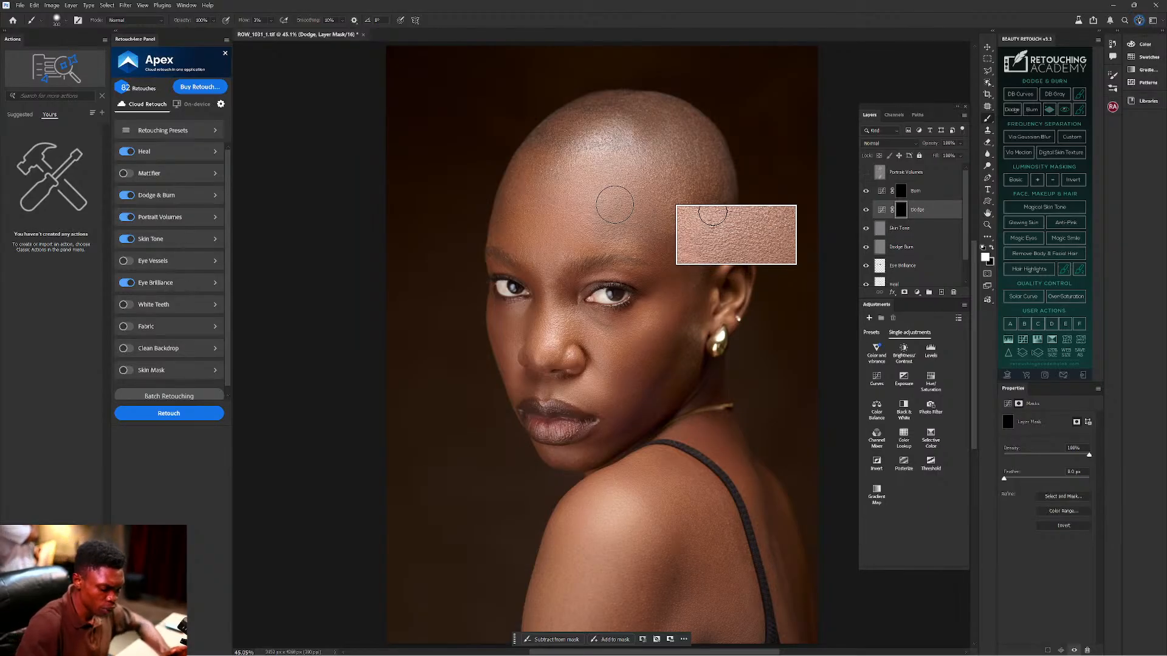
With a 500 px brush, dodge the cheek beside the earring, then burn the cheek below it.
key("bracketright")
key("bracketright")
key("bracketright")
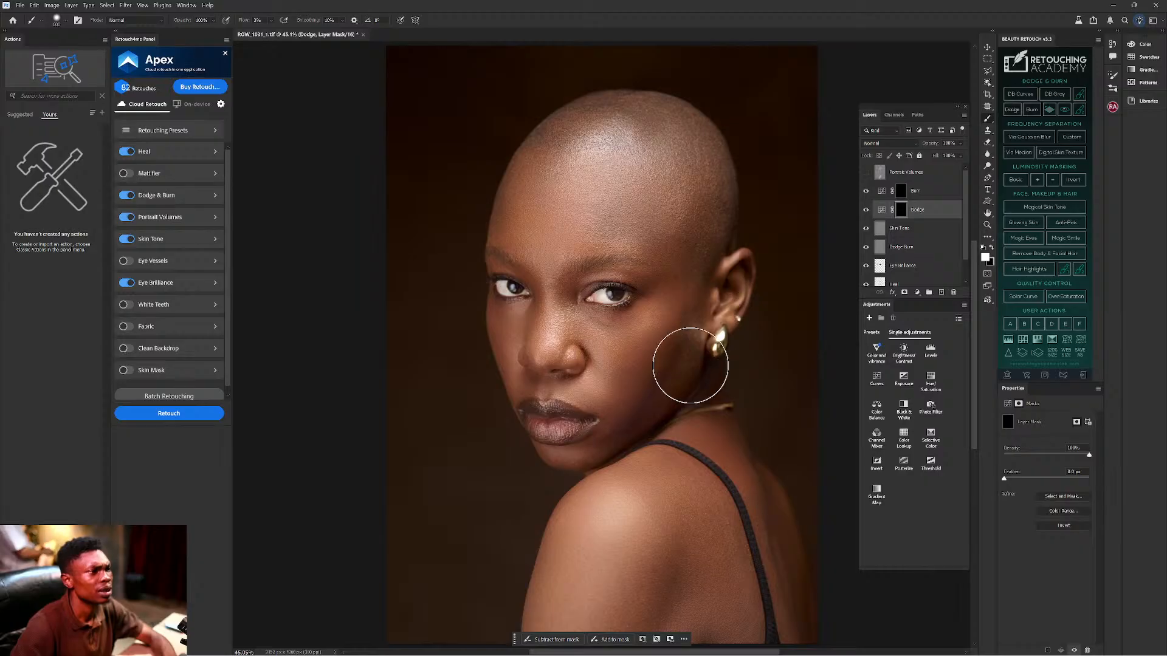
mouse_move(680, 359)
left_mouse_down()
mouse_move(687, 409)
mouse_move(681, 365)
left_mouse_up()
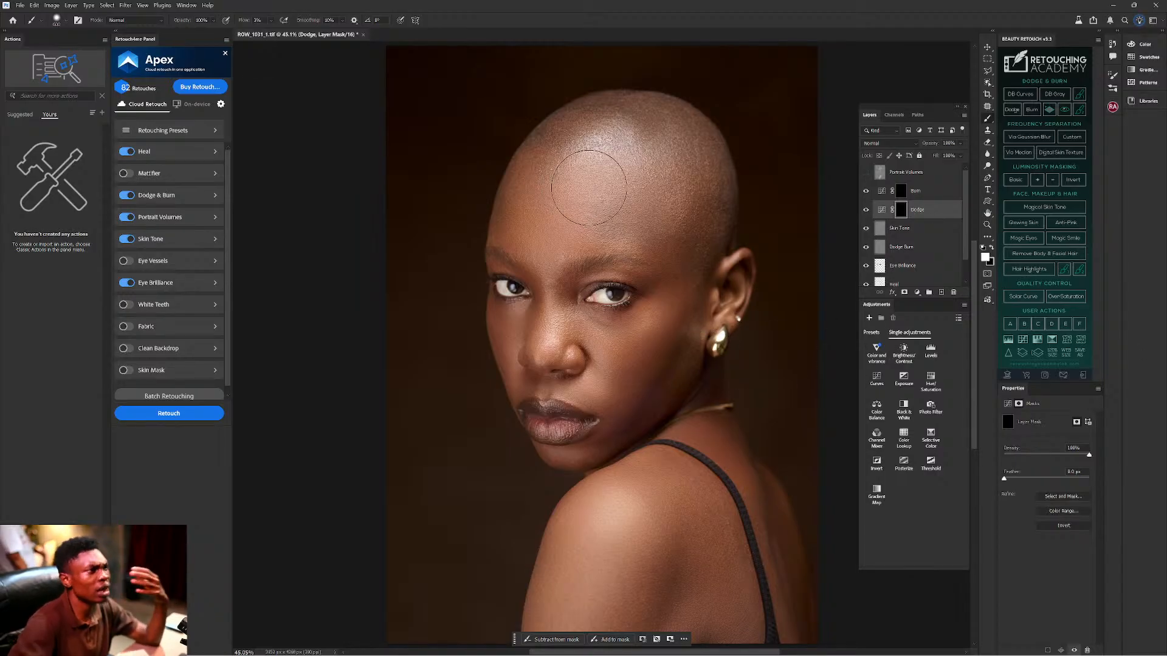
mouse_move(685, 227)
left_mouse_down()
mouse_move(675, 221)
mouse_move(683, 237)
mouse_move(690, 188)
left_mouse_up()
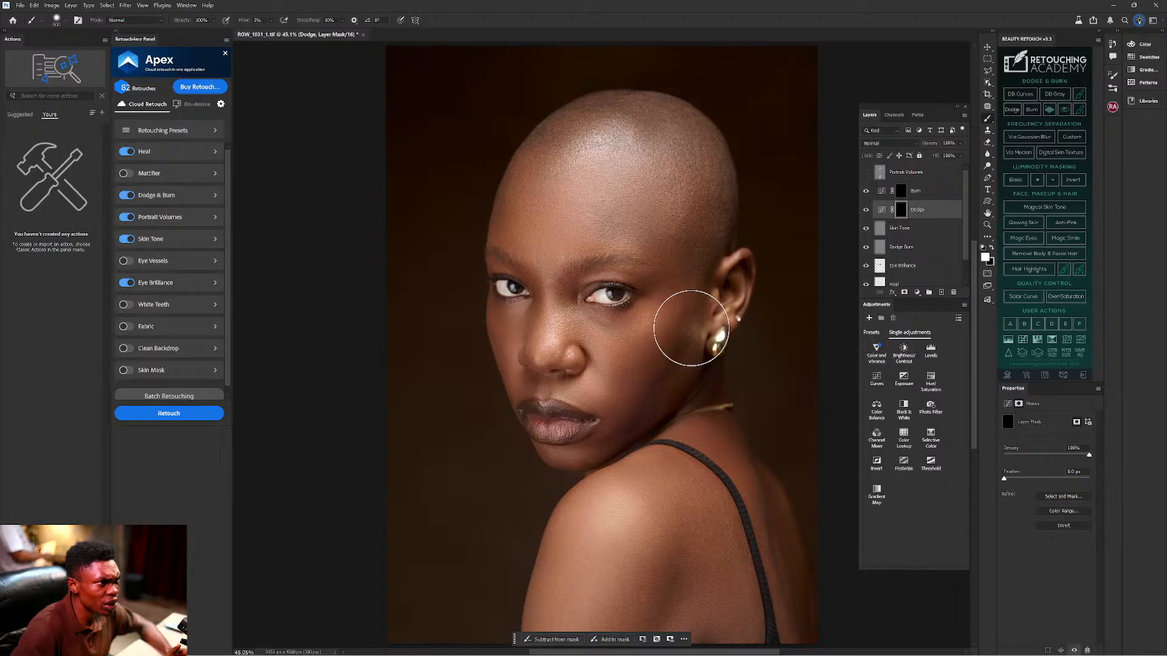
key("ctrl+z")
left_click(905, 193)
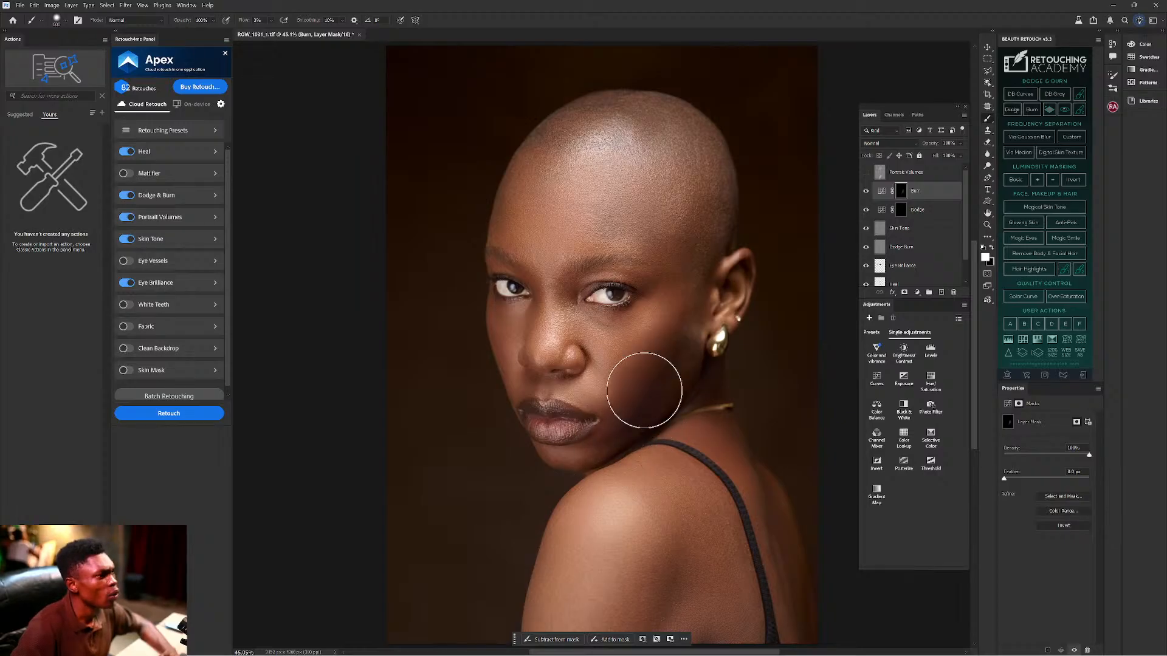
left_click_drag(736, 362, 738, 358)
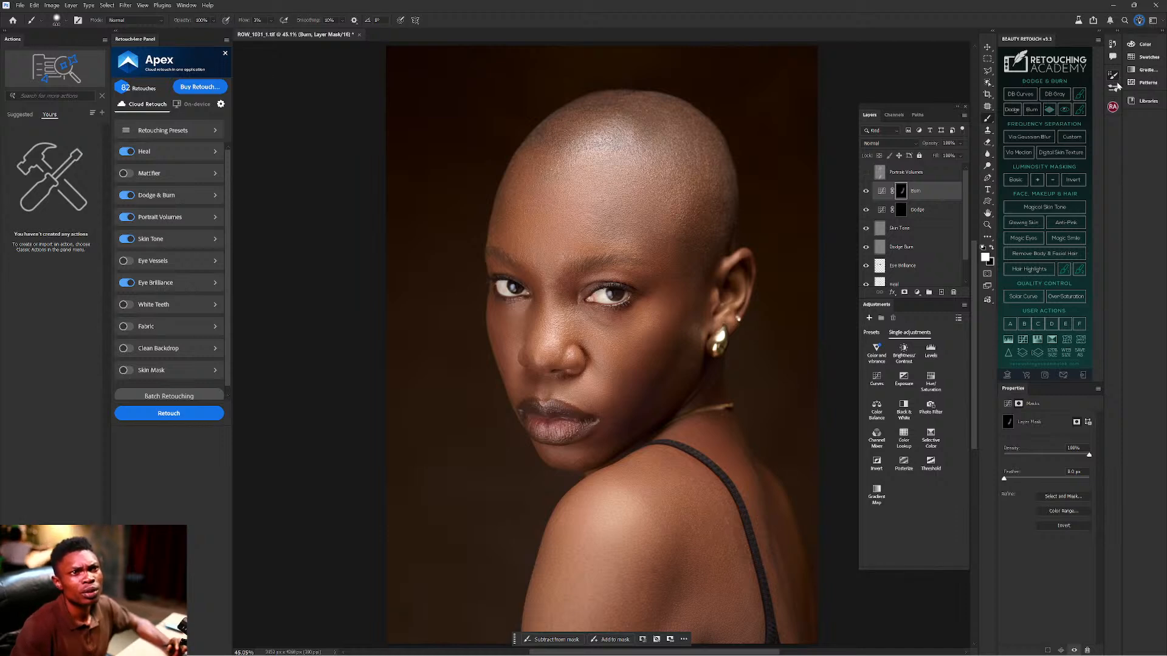
In Brush Settings, enable Brush Pose and turn off Override Pressure.
left_click(1114, 76)
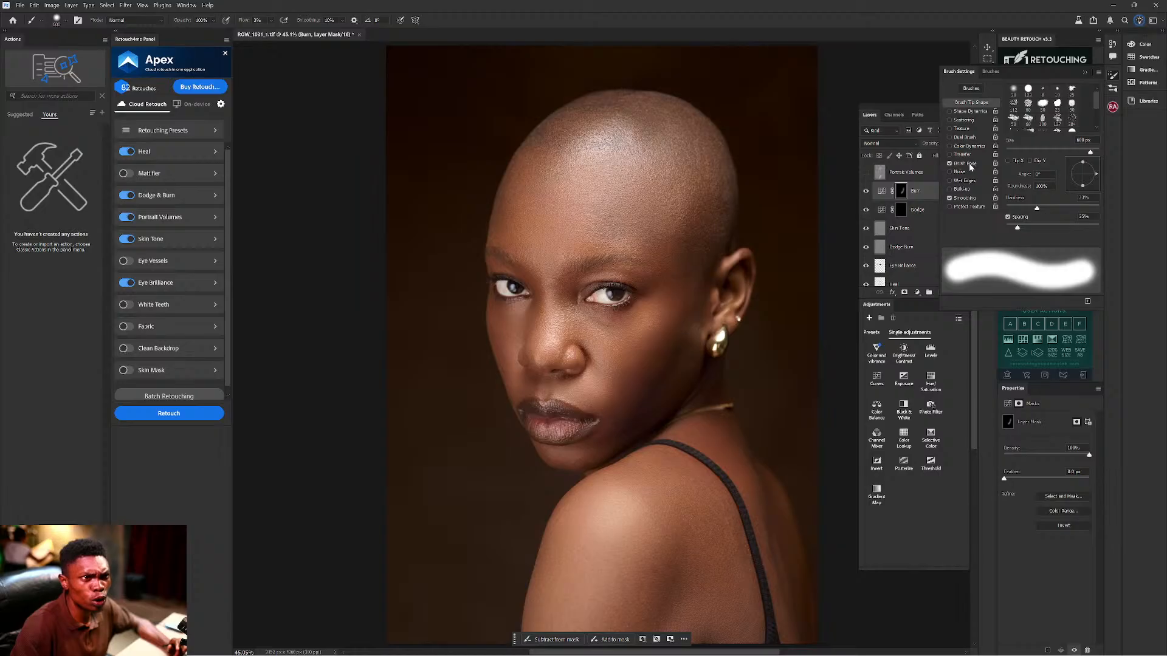
left_click(965, 164)
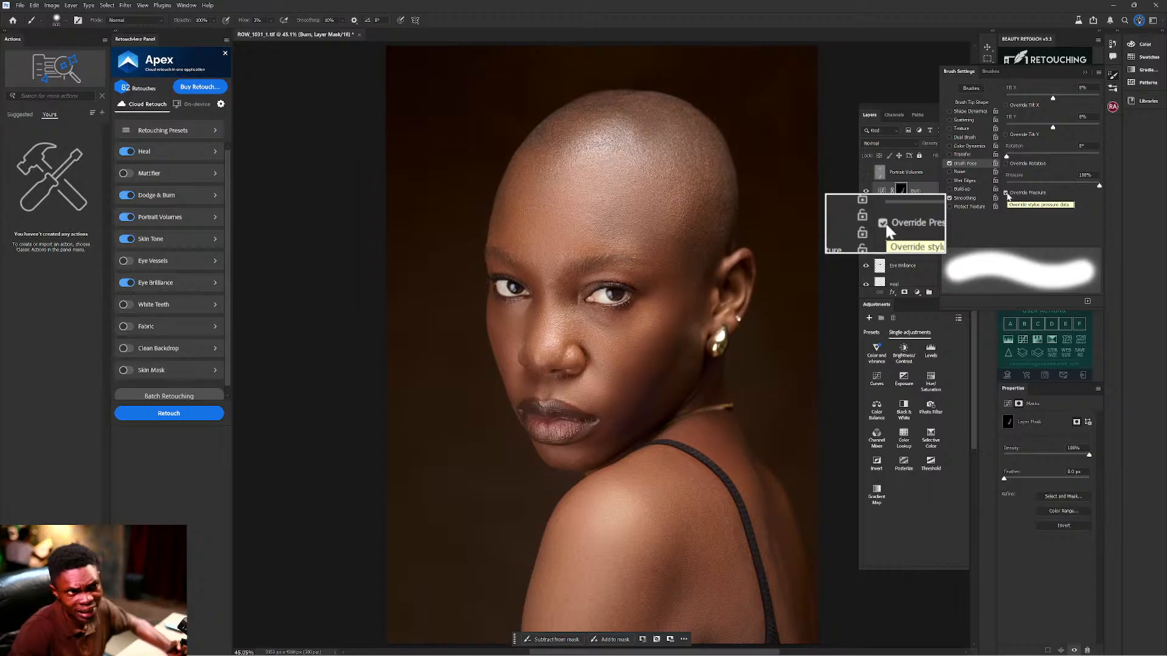
left_click(1006, 194)
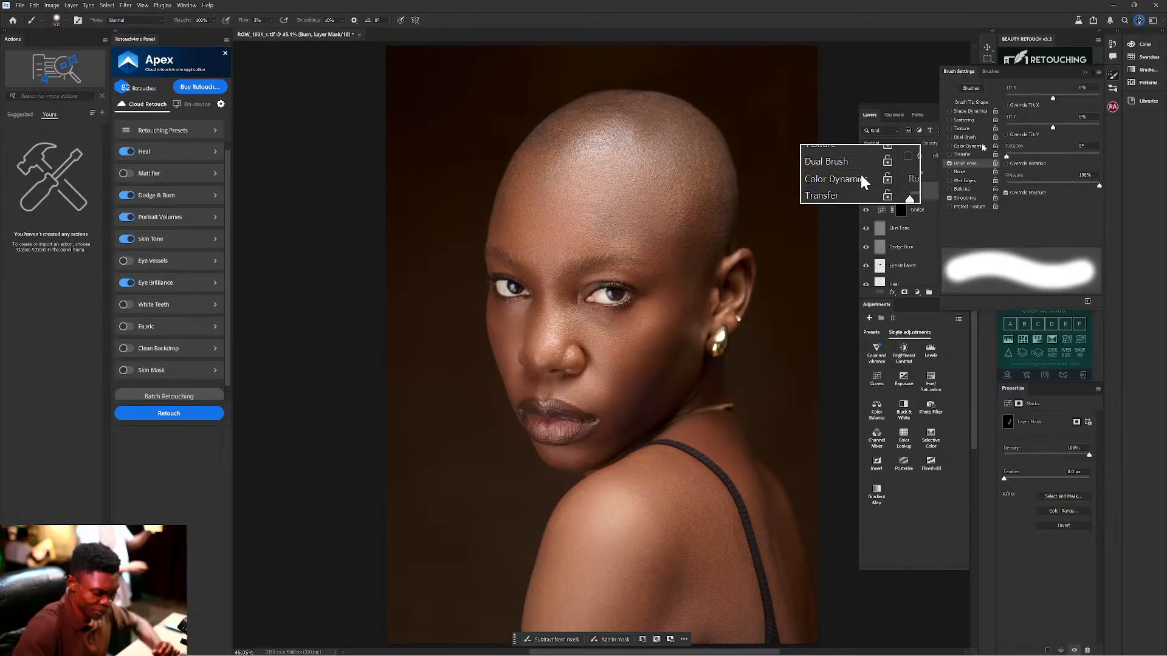
left_click(1086, 73)
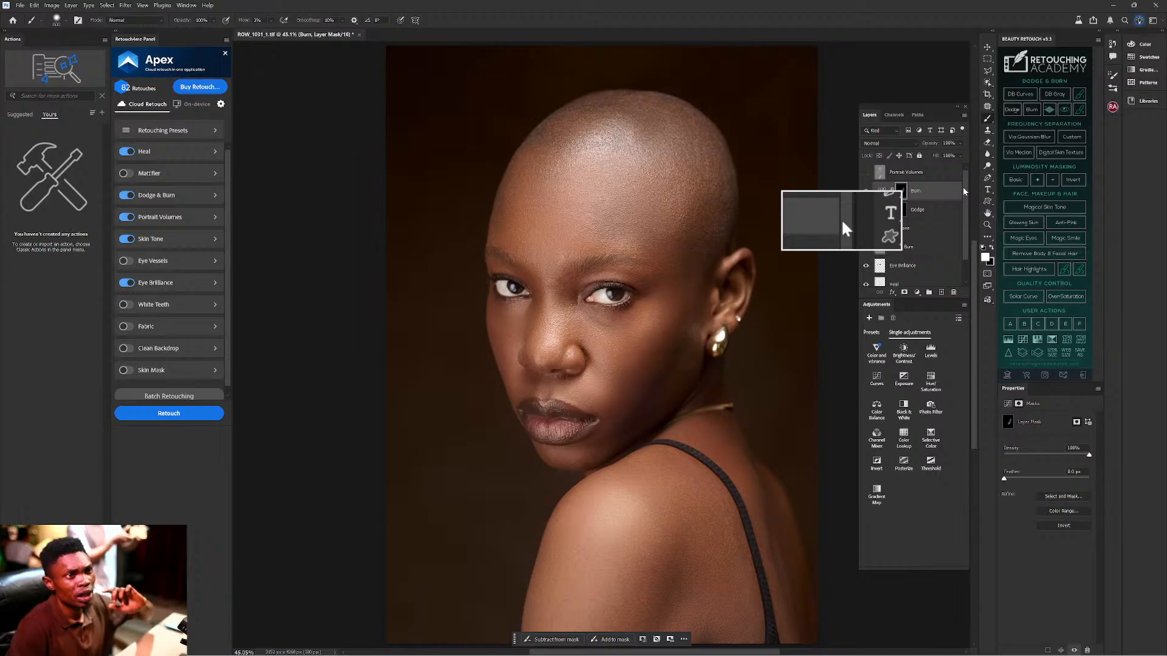
Select the Spot Healing Brush Tool and bring up its brush size and hardness options.
left_click(986, 109)
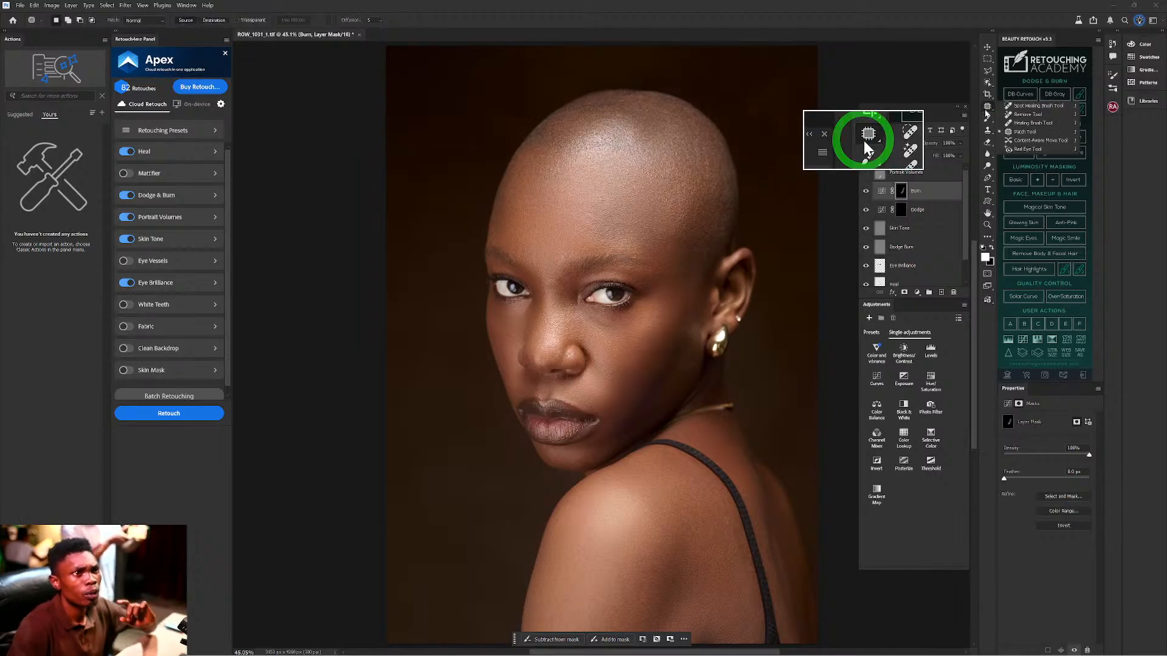
left_click(1028, 106)
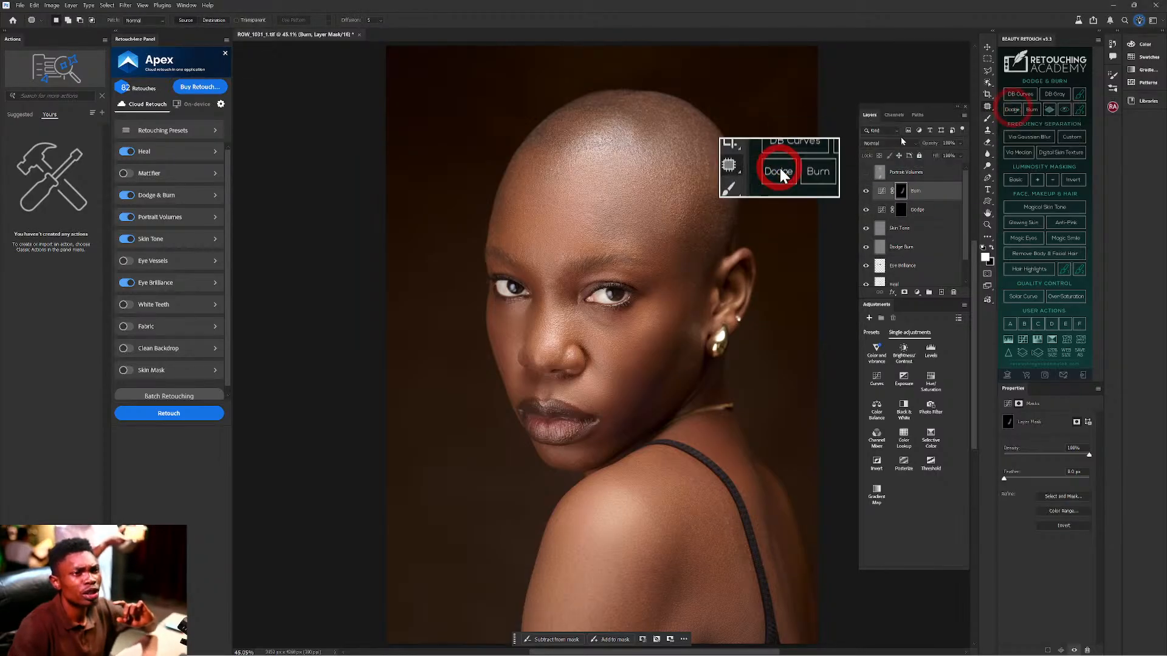
right_click(674, 242)
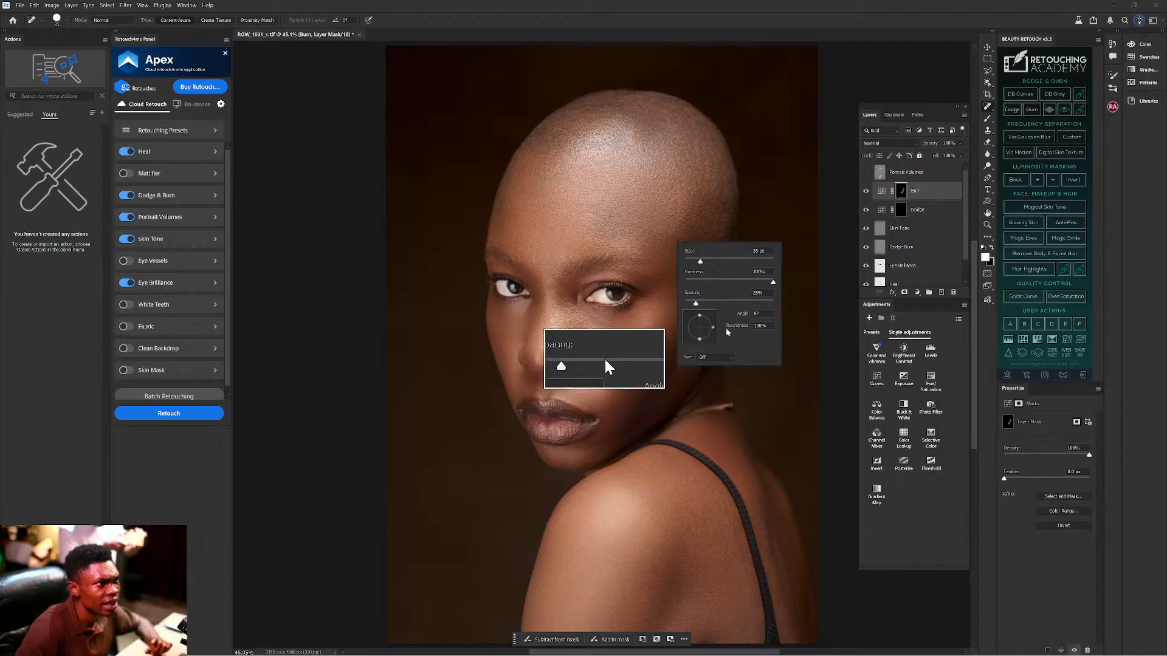
left_click(714, 358)
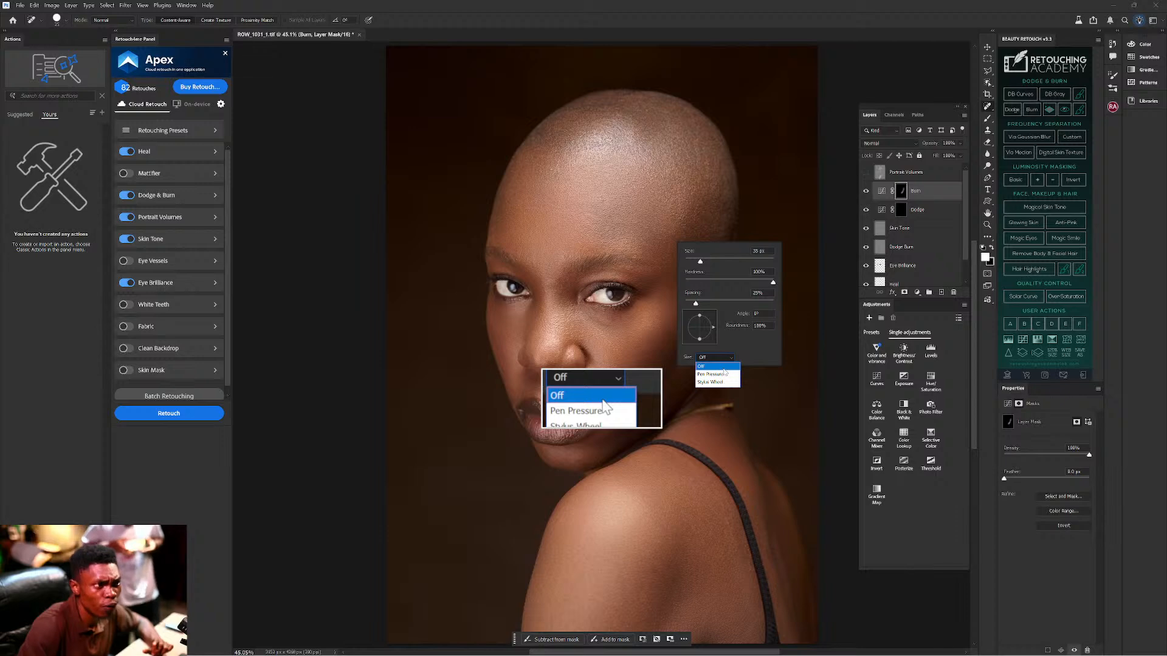
left_click(723, 367)
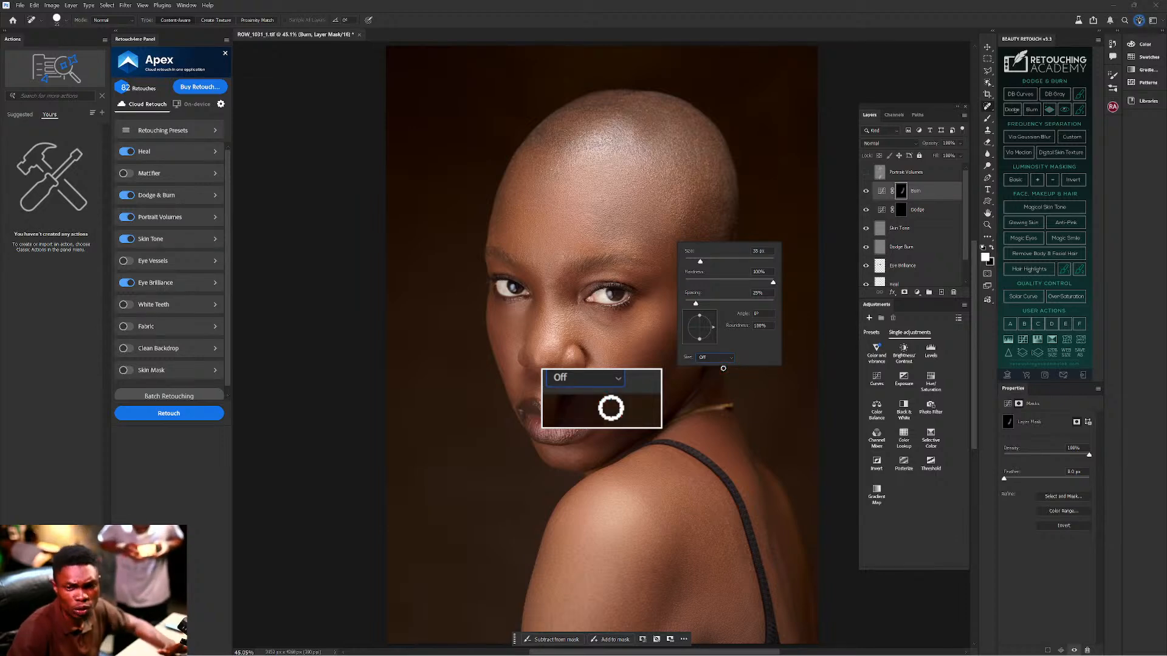
left_click(780, 137)
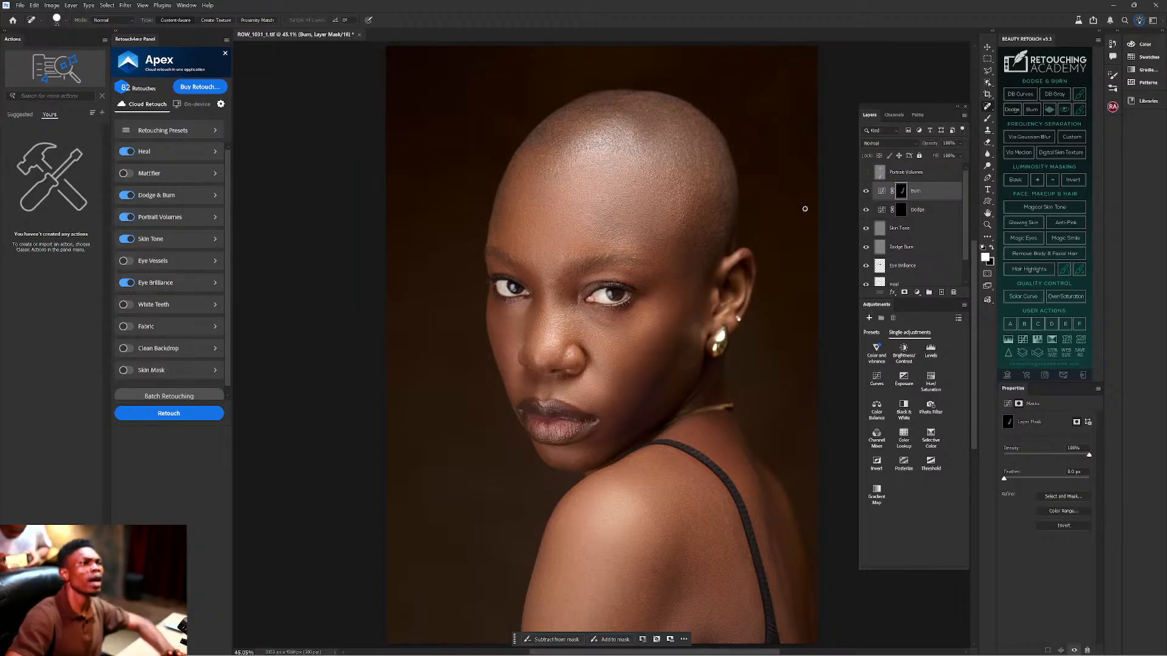
Toggle the Burn layer off and on twice to compare the darkening.
left_click(865, 192)
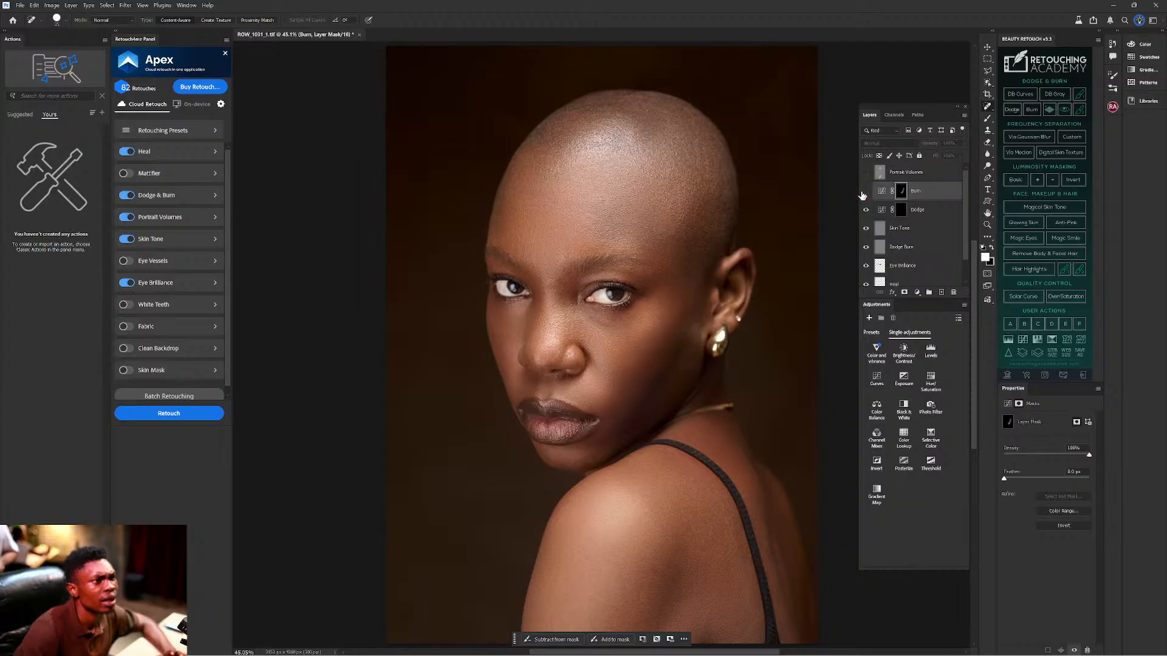
left_click(866, 192)
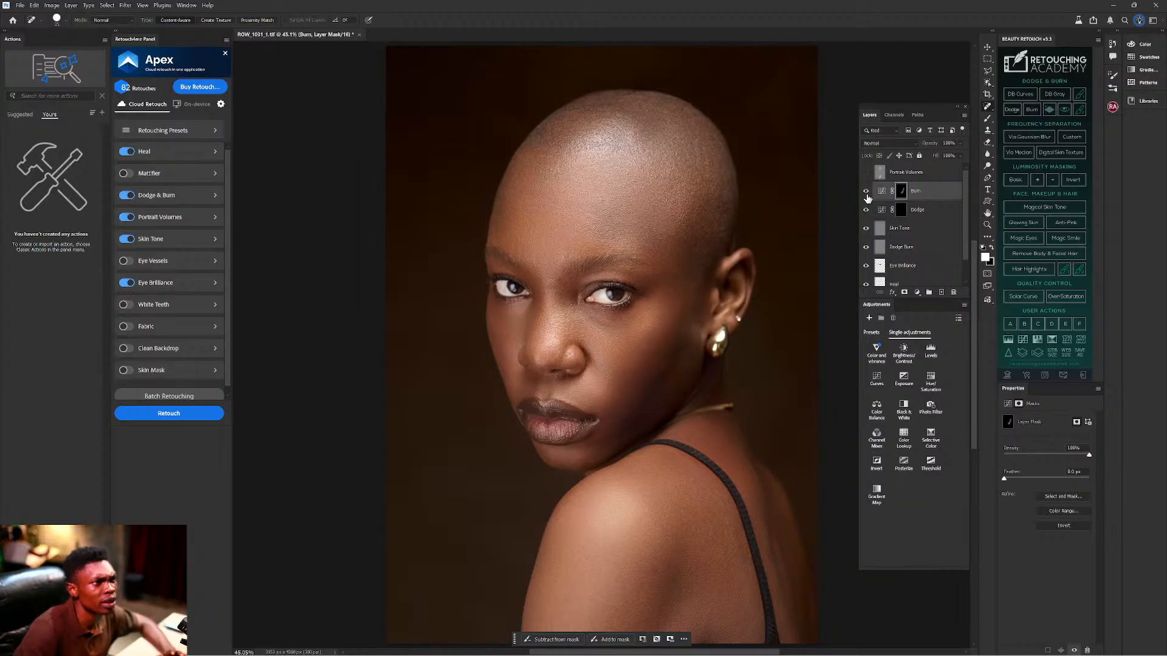
left_click(866, 192)
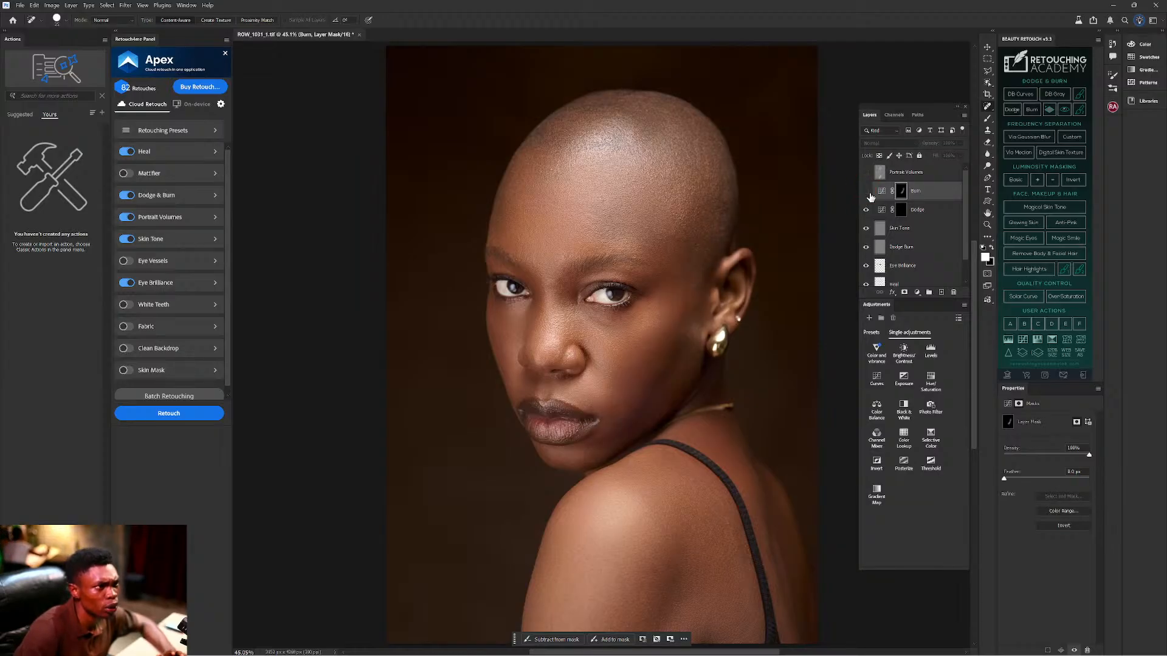
left_click(866, 192)
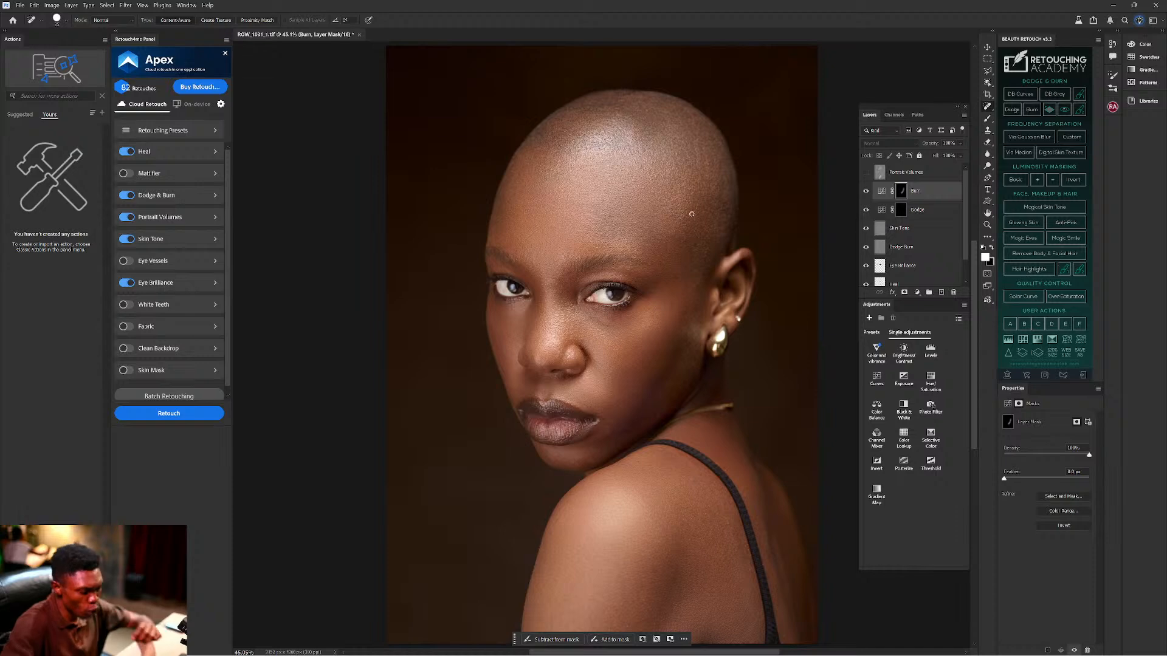
Enlarge the brush to 200 and select the Mixer Brush tool.
key("bracketright")
key("bracketright")
key("bracketright")
key("bracketright")
key("bracketright")
key("bracketright")
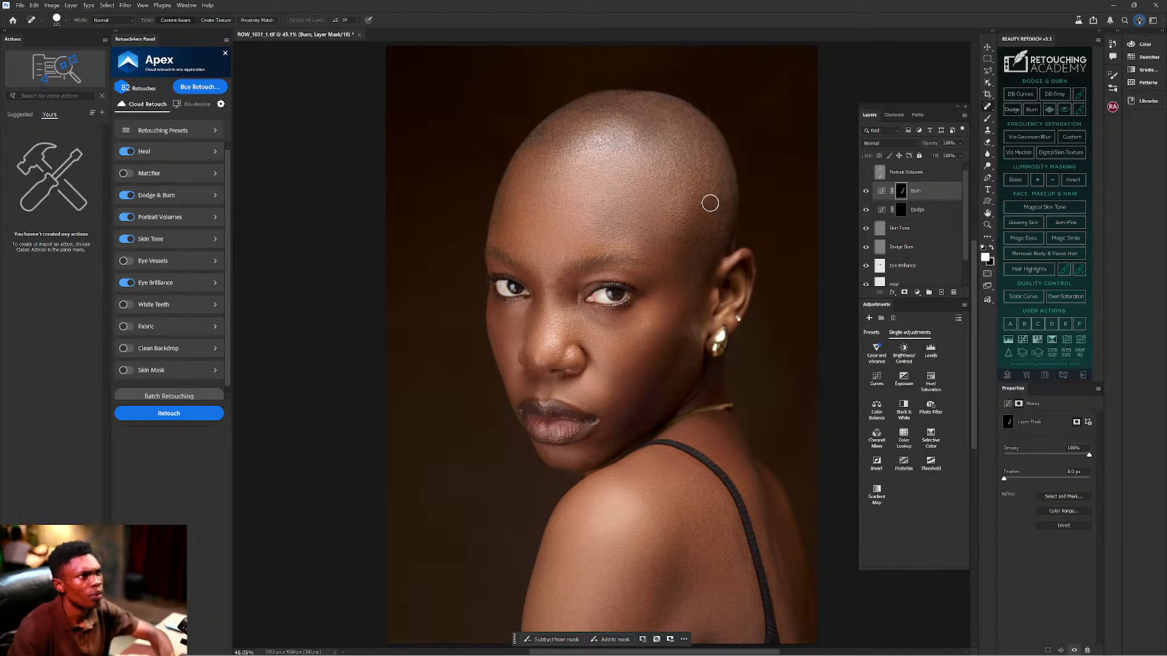
mouse_move(905, 647)
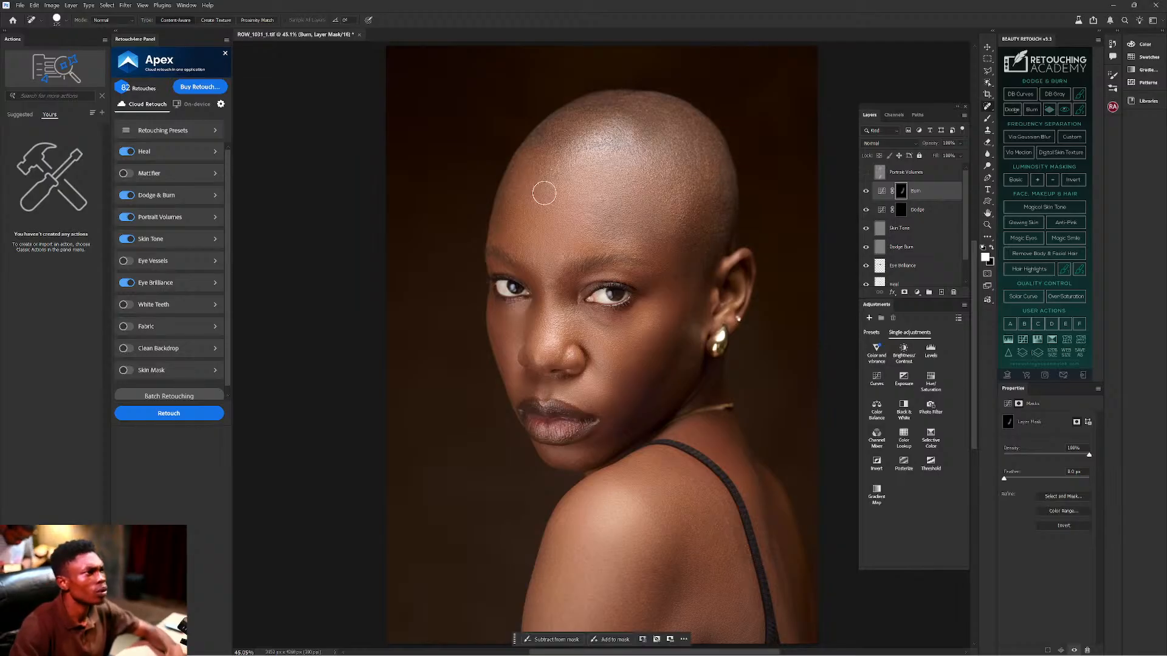
key("bracketright")
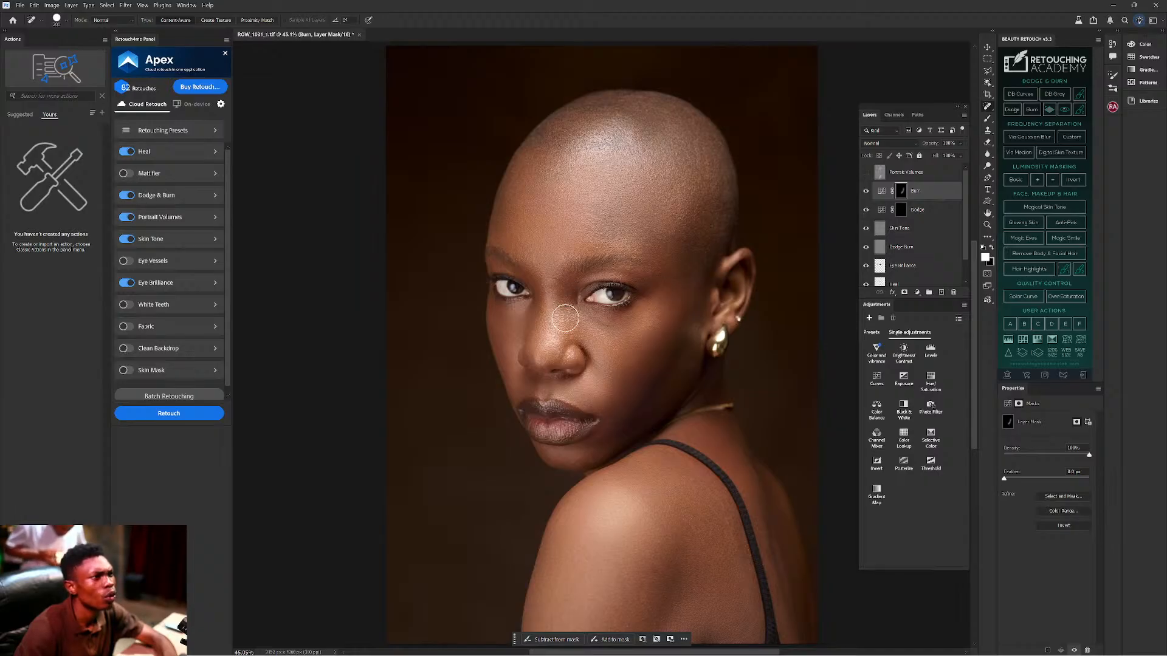
left_click(988, 118)
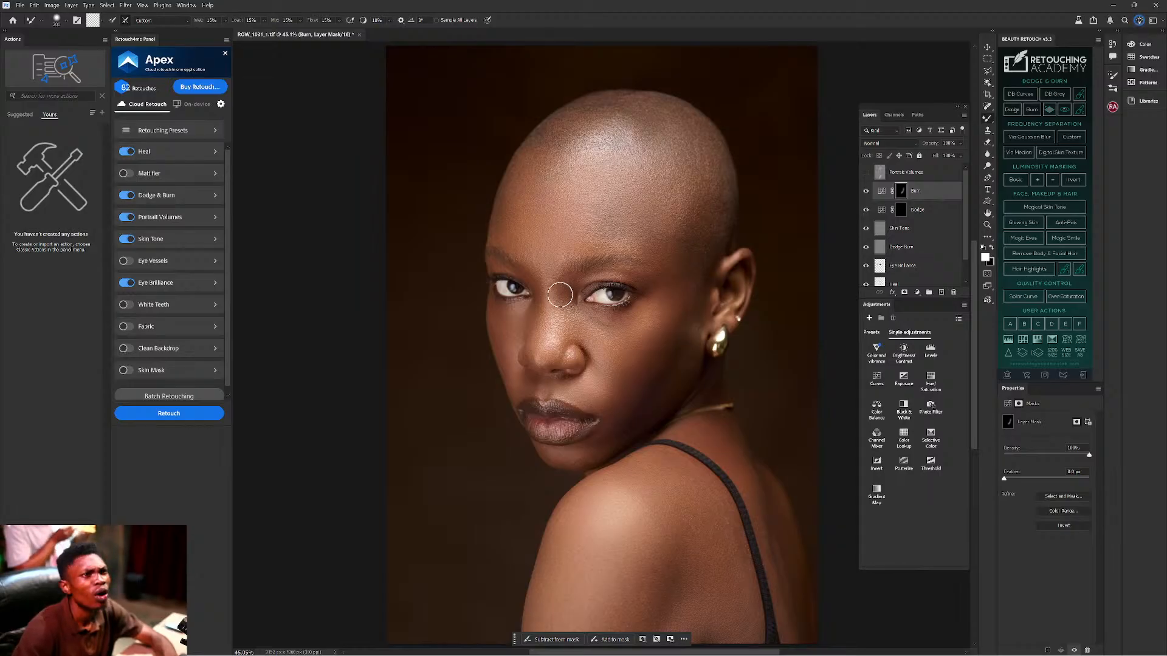
Switch from the Mixer Brush back to the standard Brush at size 175.
right_click(988, 121)
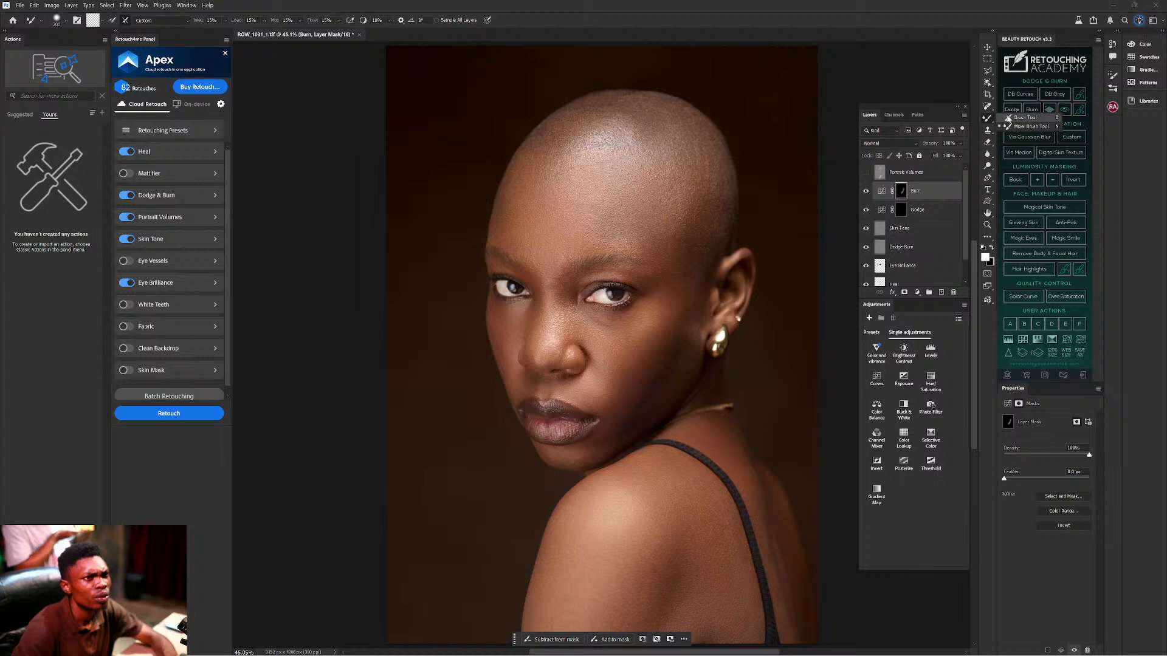
left_click(1011, 118)
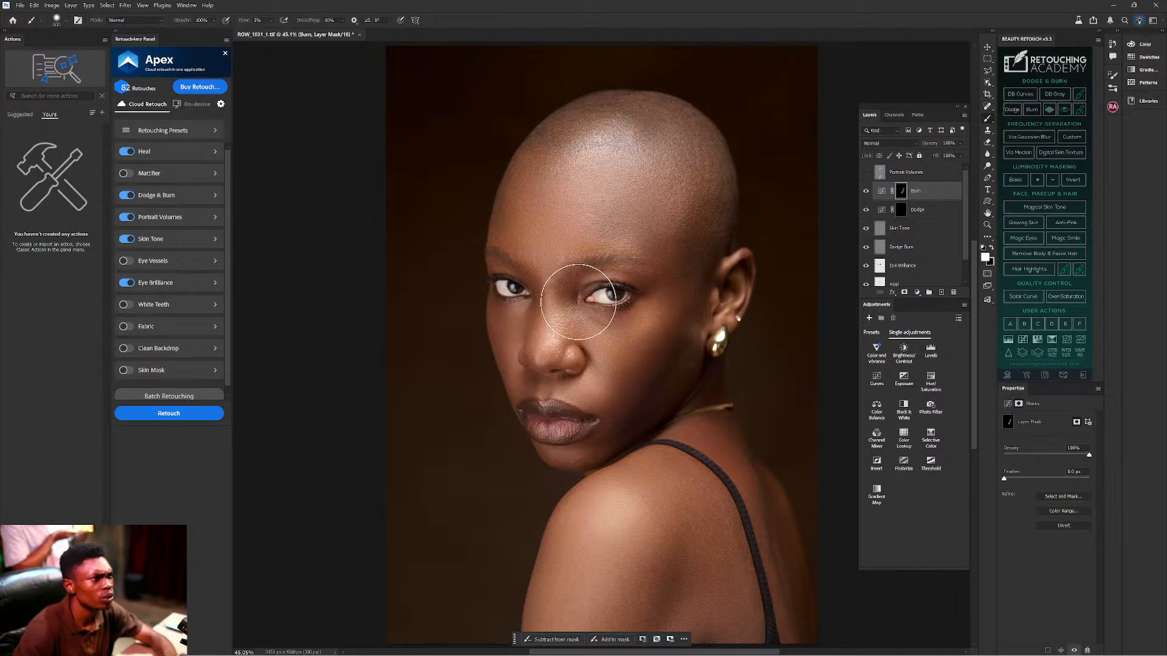
key("bracketleft")
key("bracketleft")
key("bracketleft")
key("bracketleft")
key("bracketleft")
key("bracketleft")
key("bracketleft")
key("bracketleft")
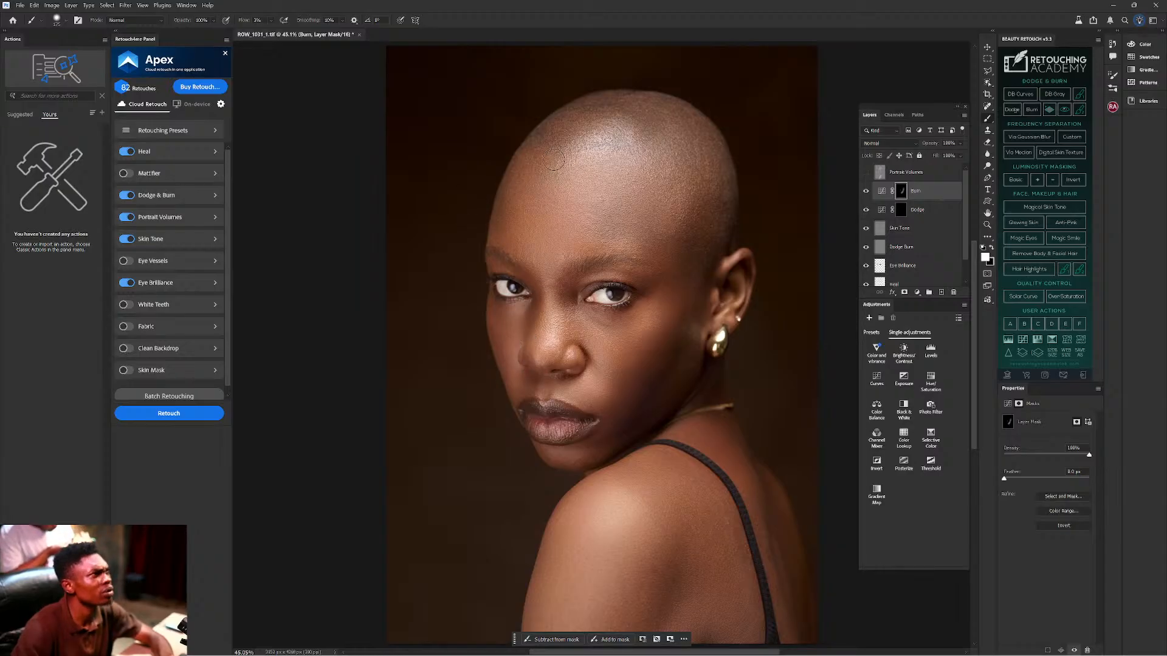
Paint burn shading over the temple, cheek, chin, jaw and ear, resizing the brush for each area.
key("bracketright")
key("bracketright")
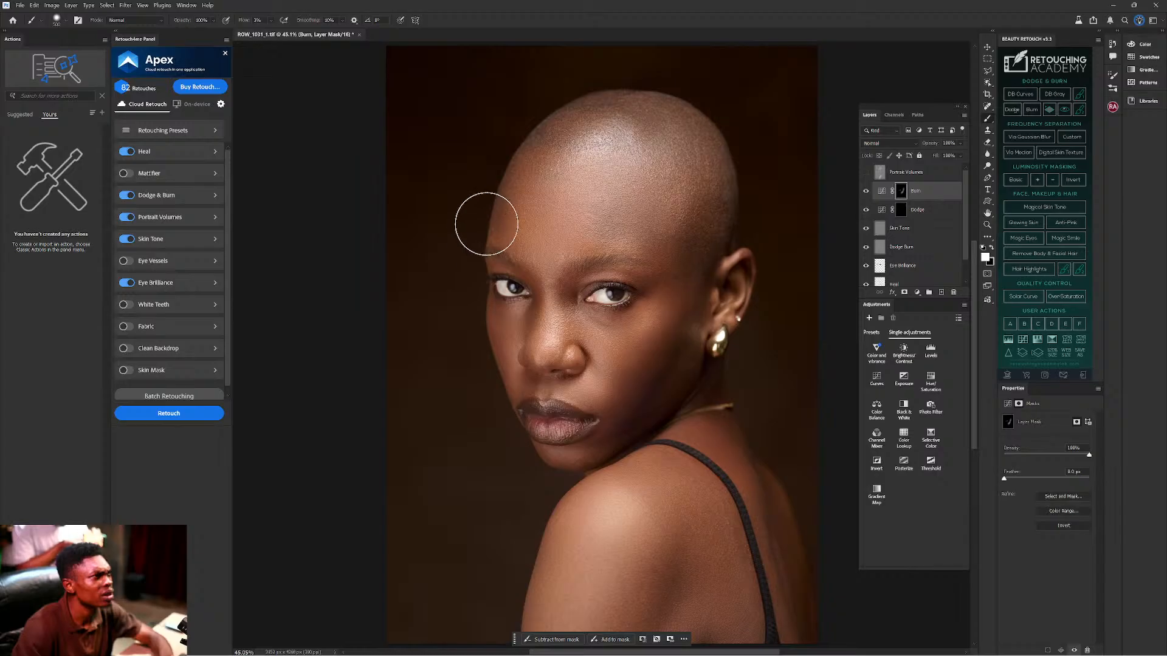
key("bracketleft")
key("bracketleft")
key("bracketleft")
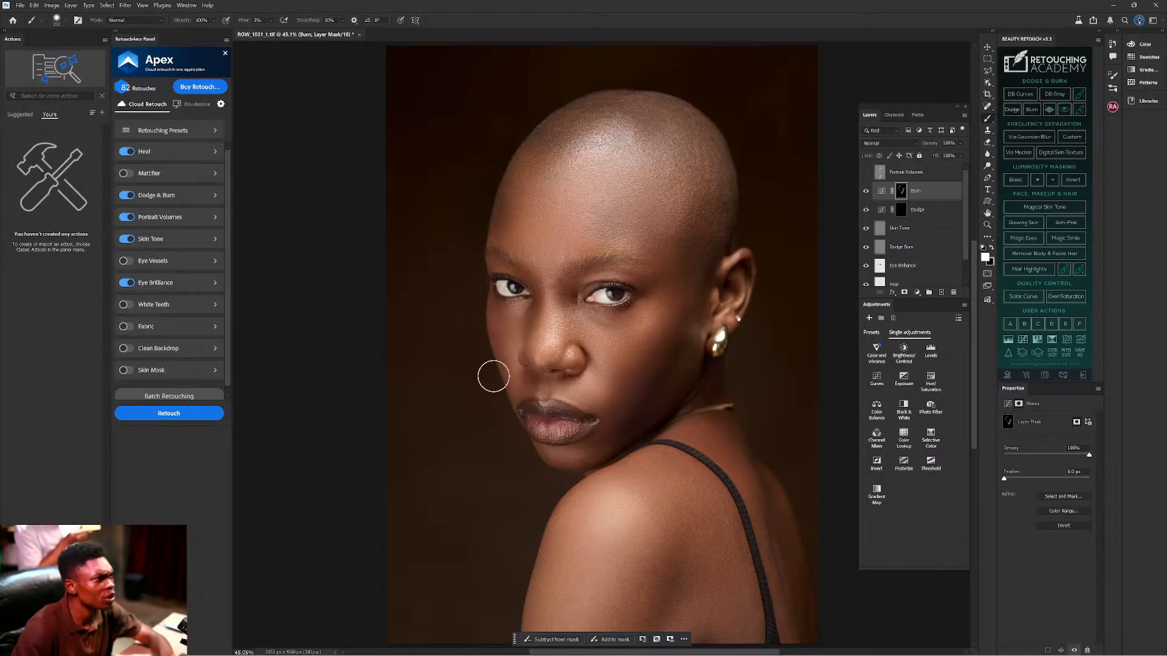
key("bracketright")
key("bracketright")
key("bracketleft")
key("bracketleft")
key("bracketleft")
key("bracketleft")
key("bracketleft")
key("bracketleft")
key("bracketleft")
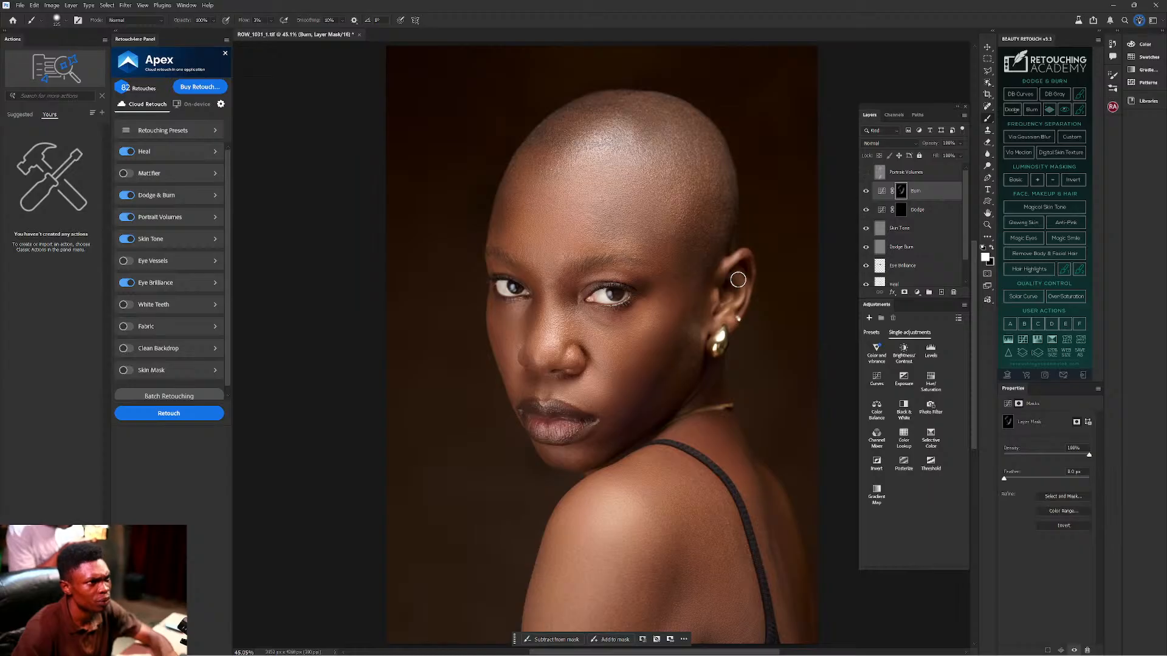
key("bracketright")
key("bracketright")
key("bracketright")
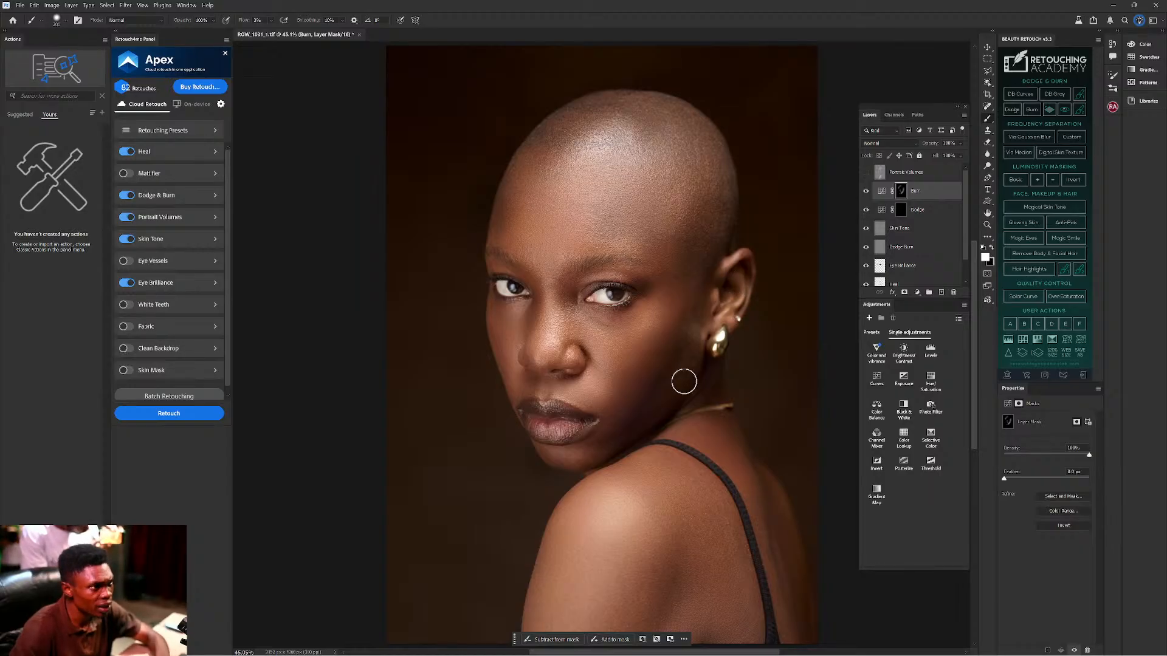
key("bracketright")
key("bracketright")
key("bracketright")
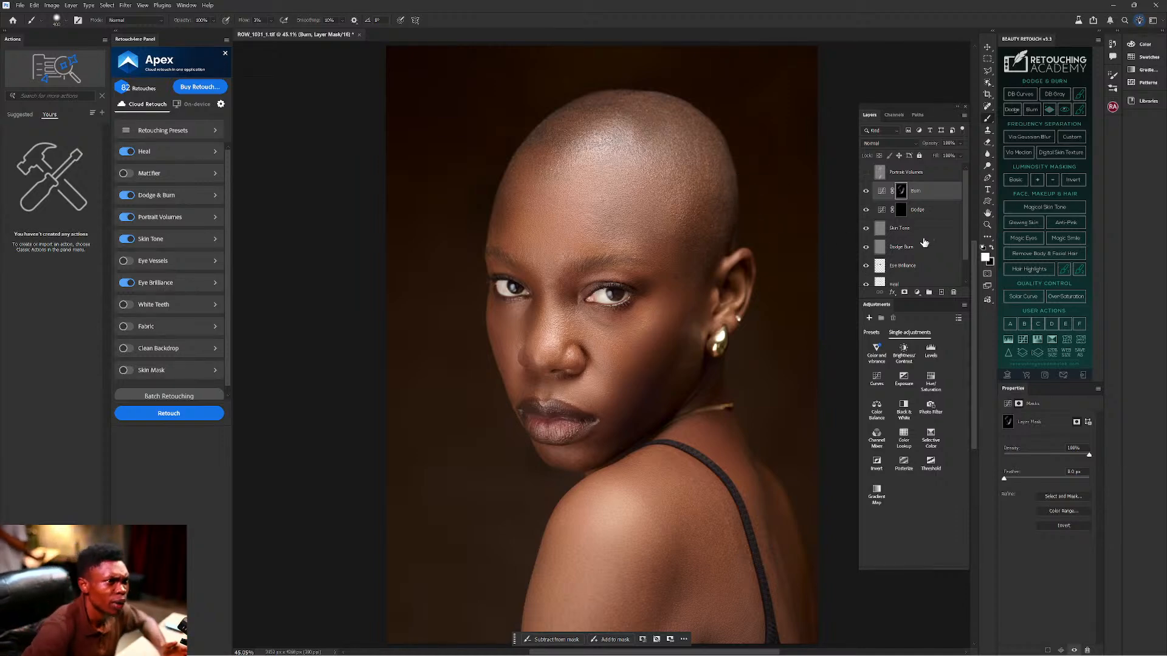
left_click(908, 212)
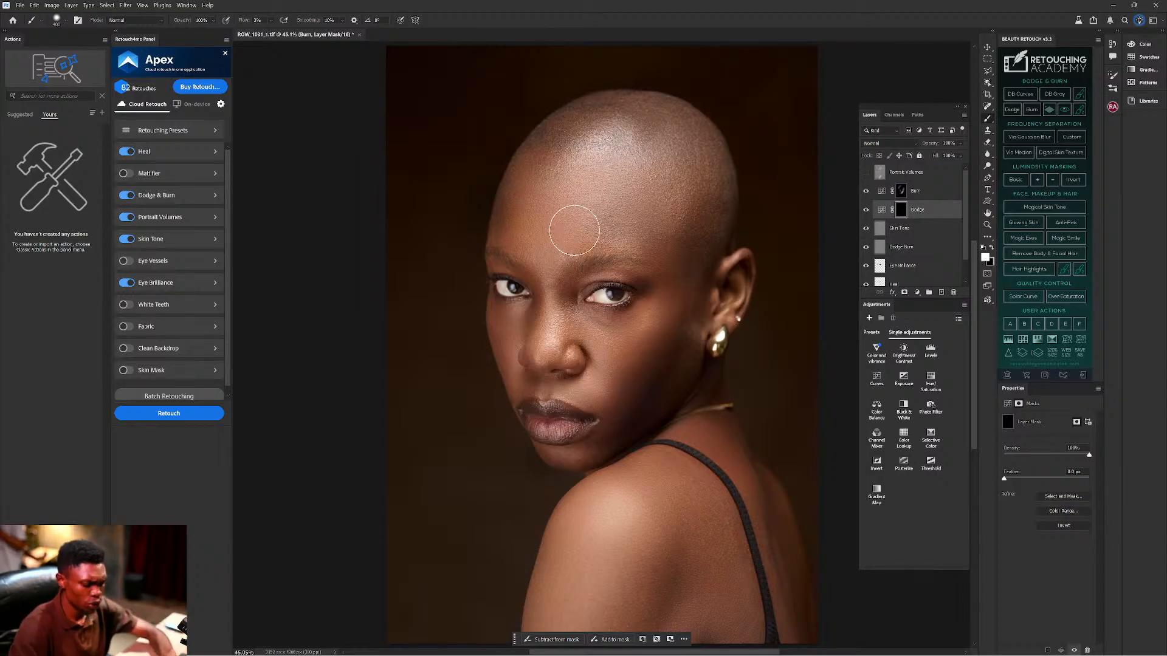
Brighten the forehead, cheek and shoulder on the Dodge mask with brush sizes from 300 to 500.
key("bracketright")
mouse_move(544, 209)
left_mouse_down()
mouse_move(561, 253)
mouse_move(568, 190)
mouse_move(579, 216)
left_mouse_up()
key("bracketleft")
key("bracketleft")
key("bracketleft")
key("bracketleft")
key("bracketleft")
key("bracketleft")
key("bracketleft")
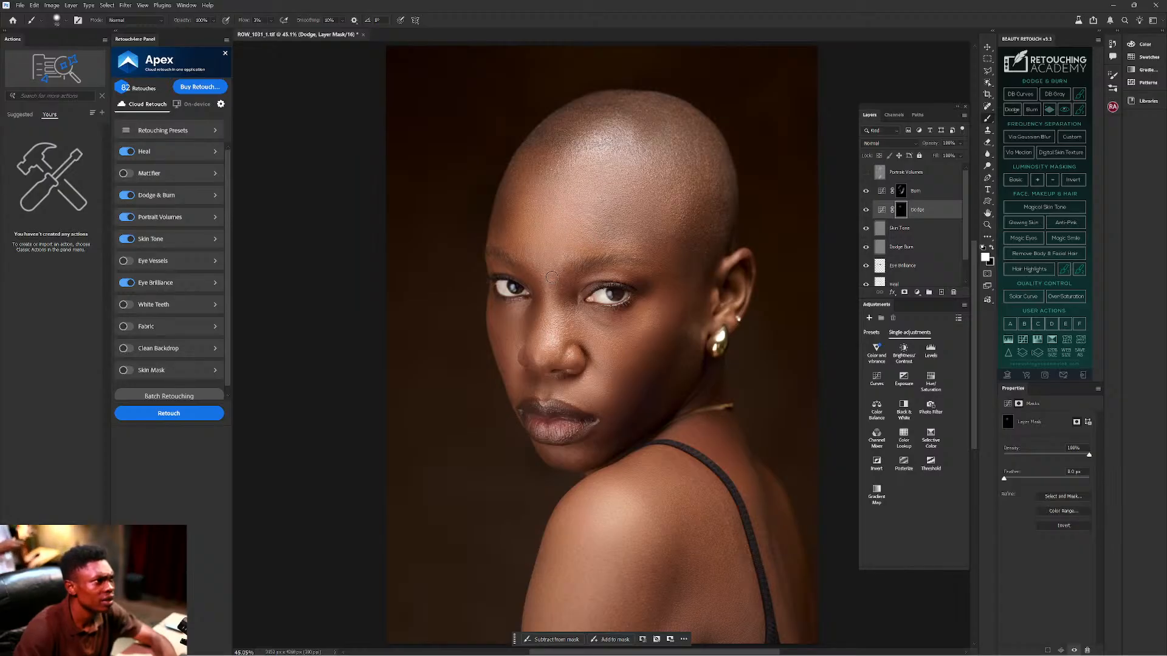
key("bracketright")
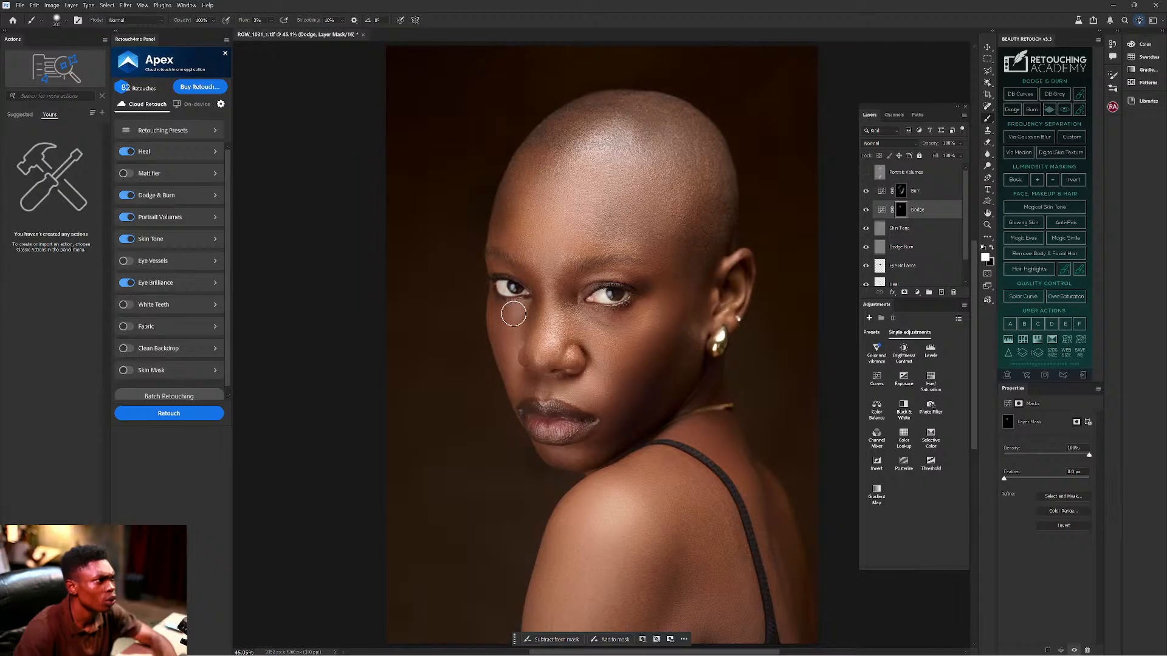
key("bracketright")
key("bracketright")
key("bracketright")
key("bracketright")
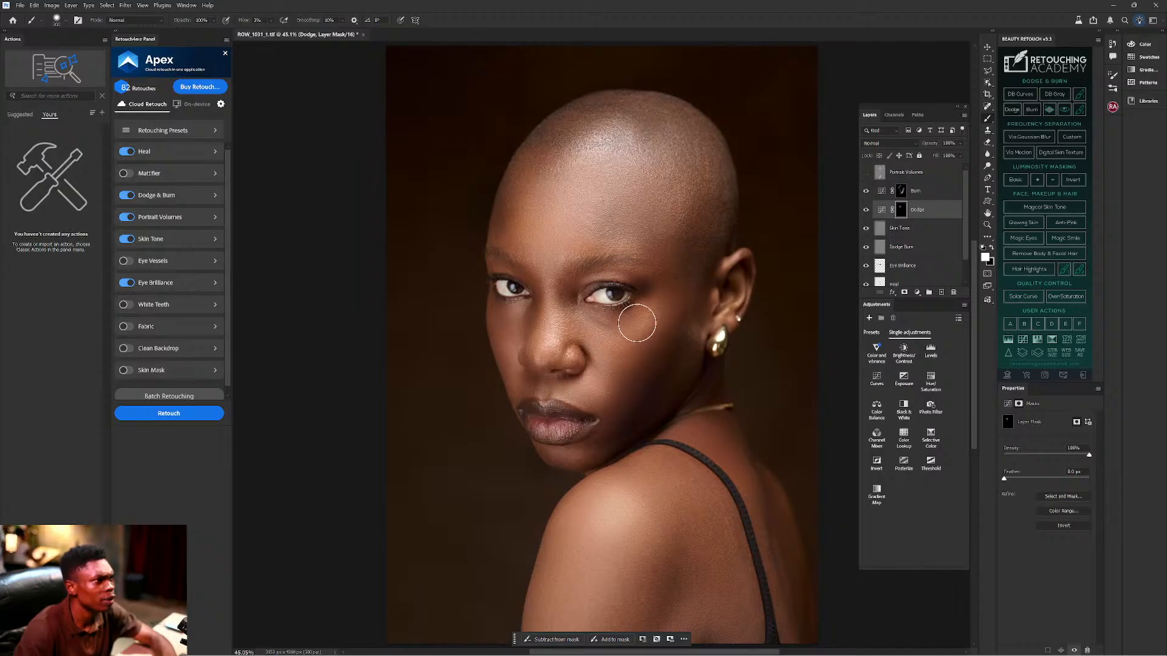
key("bracketright")
key("bracketright")
mouse_move(586, 555)
left_mouse_down()
mouse_move(594, 604)
mouse_move(747, 578)
mouse_move(705, 593)
mouse_move(711, 568)
mouse_move(728, 611)
left_mouse_up()
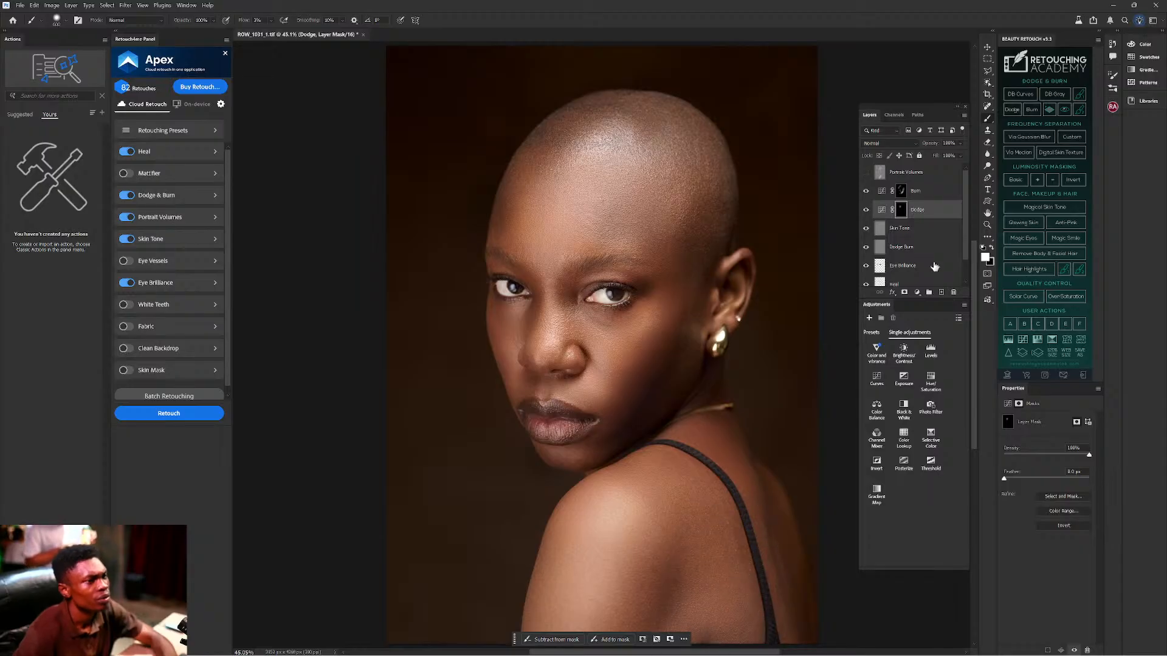
left_click(940, 193, "ctrl")
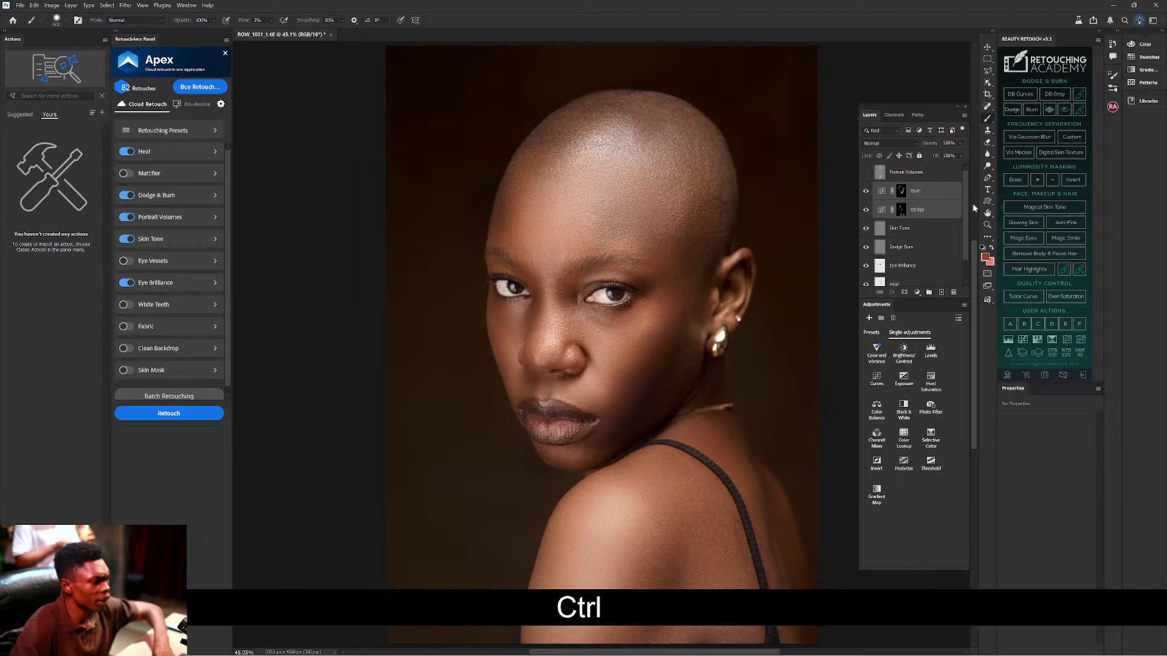
Group Burn and Dodge into Group 1, toggle its visibility to compare, and expand it.
key("ctrl+g")
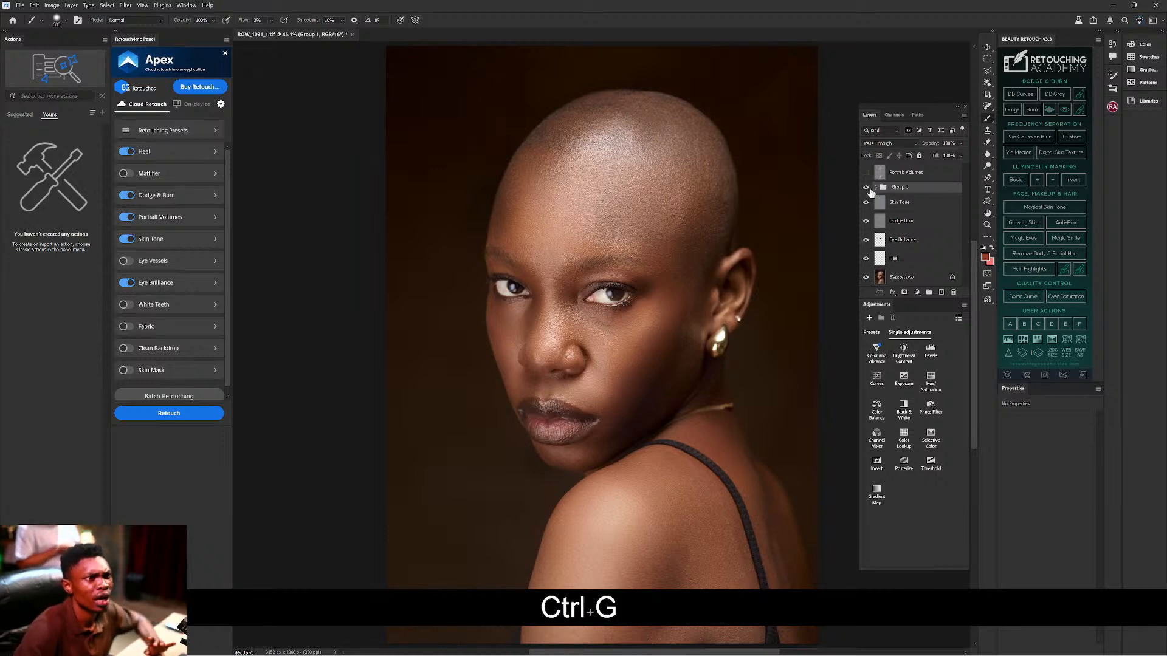
left_click(865, 188)
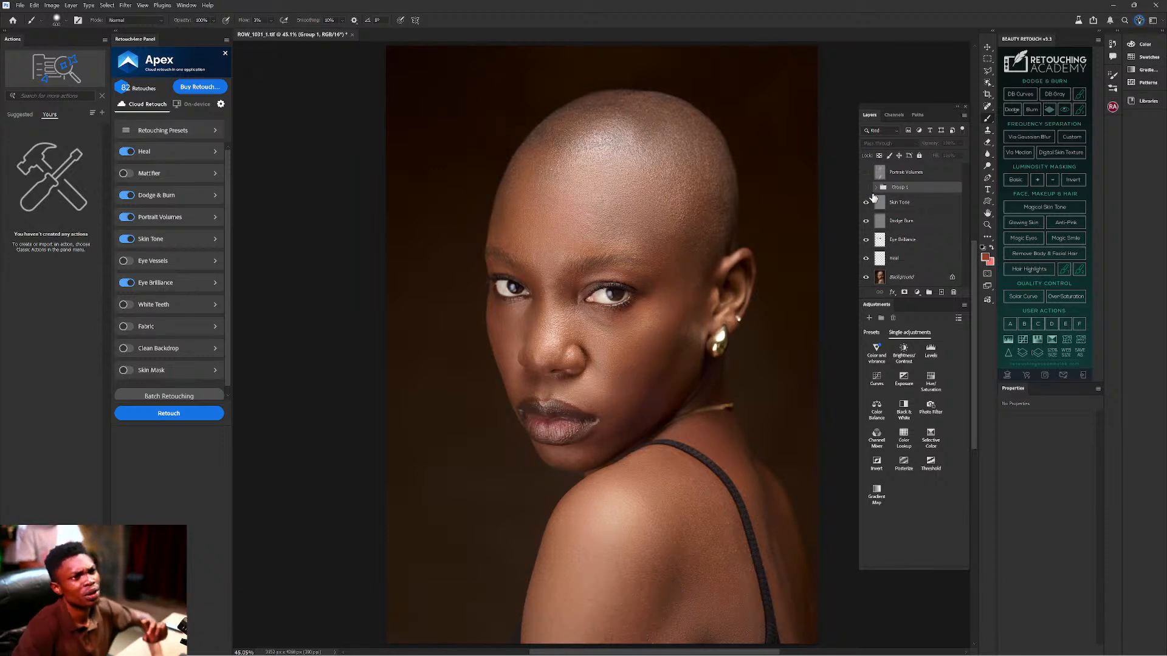
left_click(867, 188)
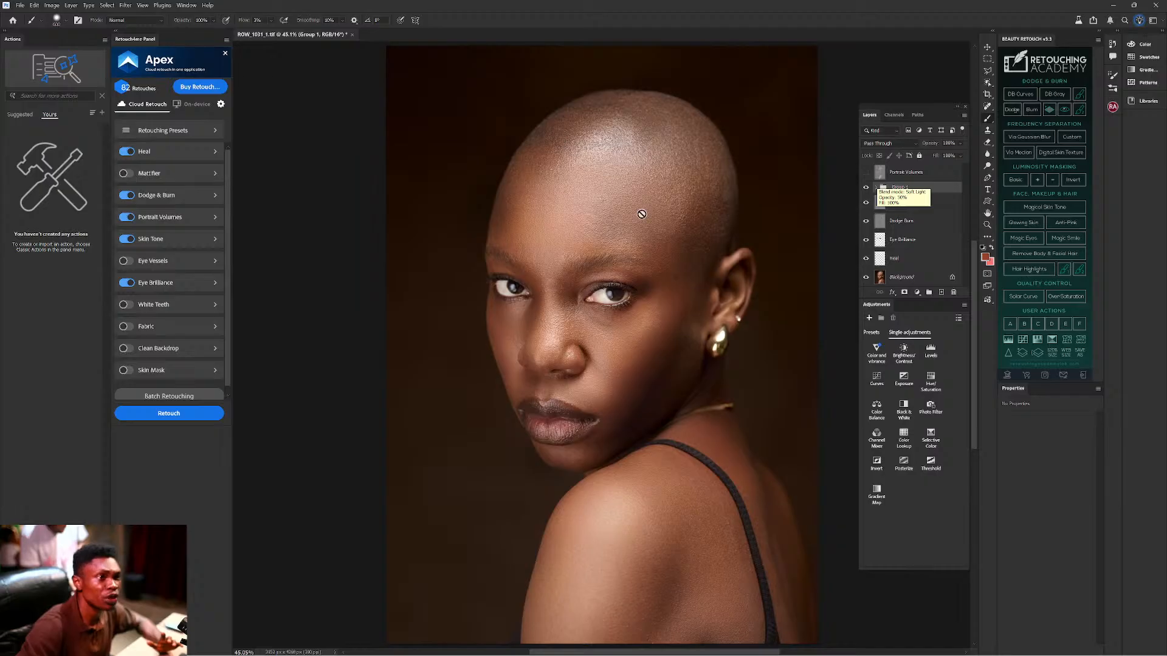
left_click(878, 187)
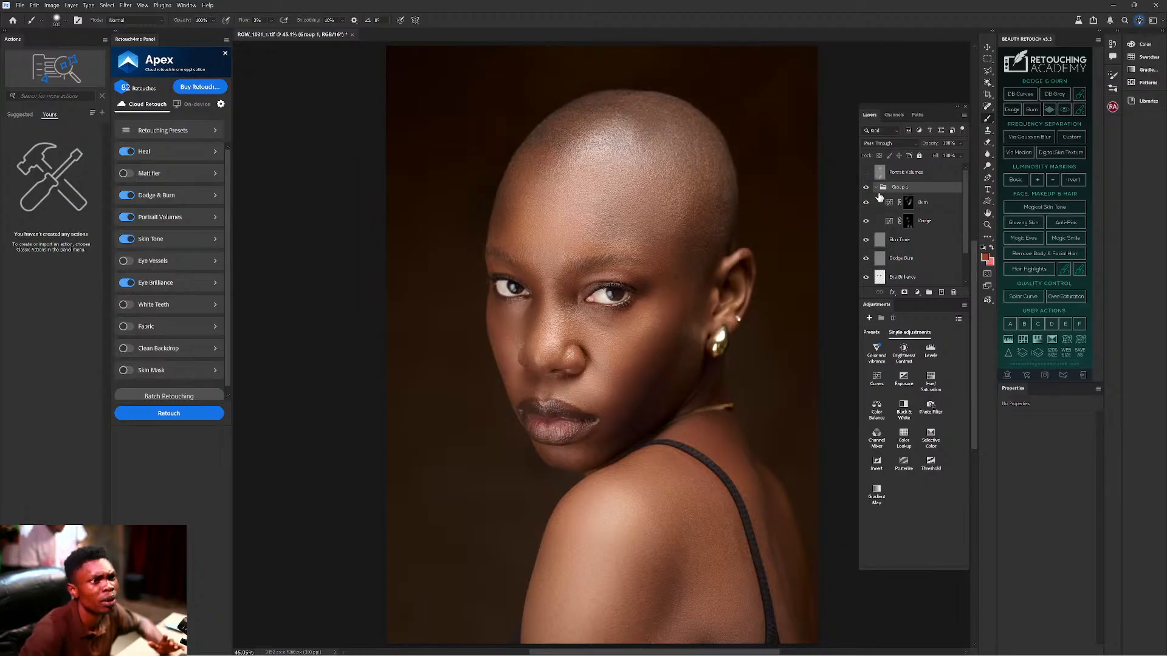
Select the Burn layer, make black the paint colour, and enlarge the brush to 1100.
left_click(908, 204)
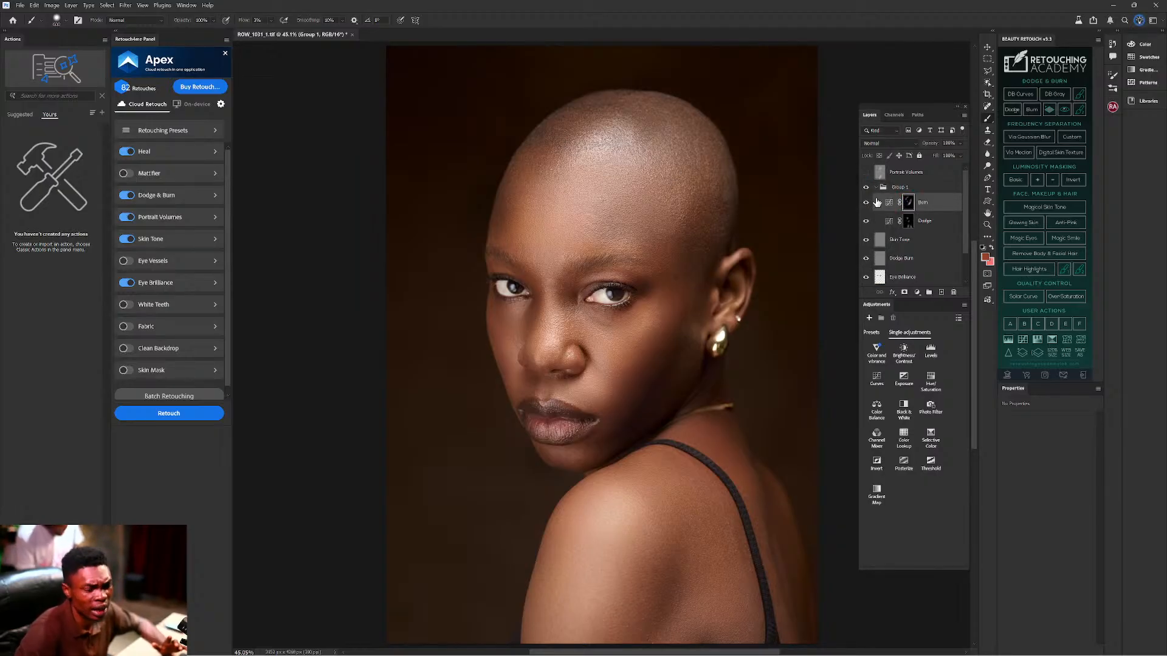
key("d")
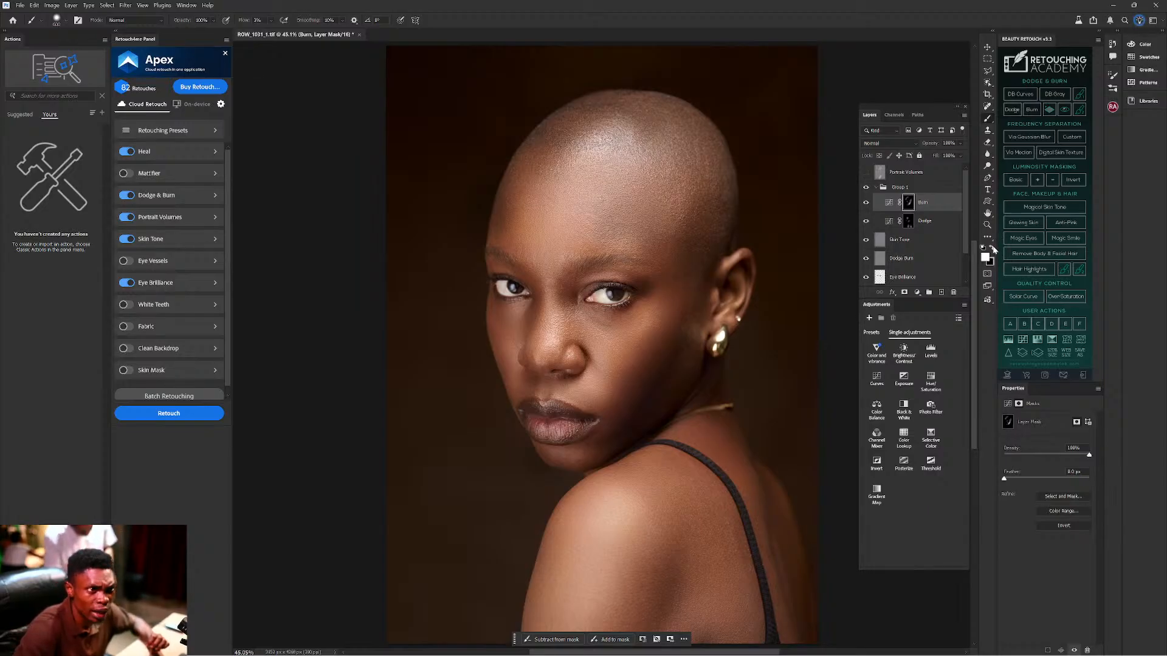
key("x")
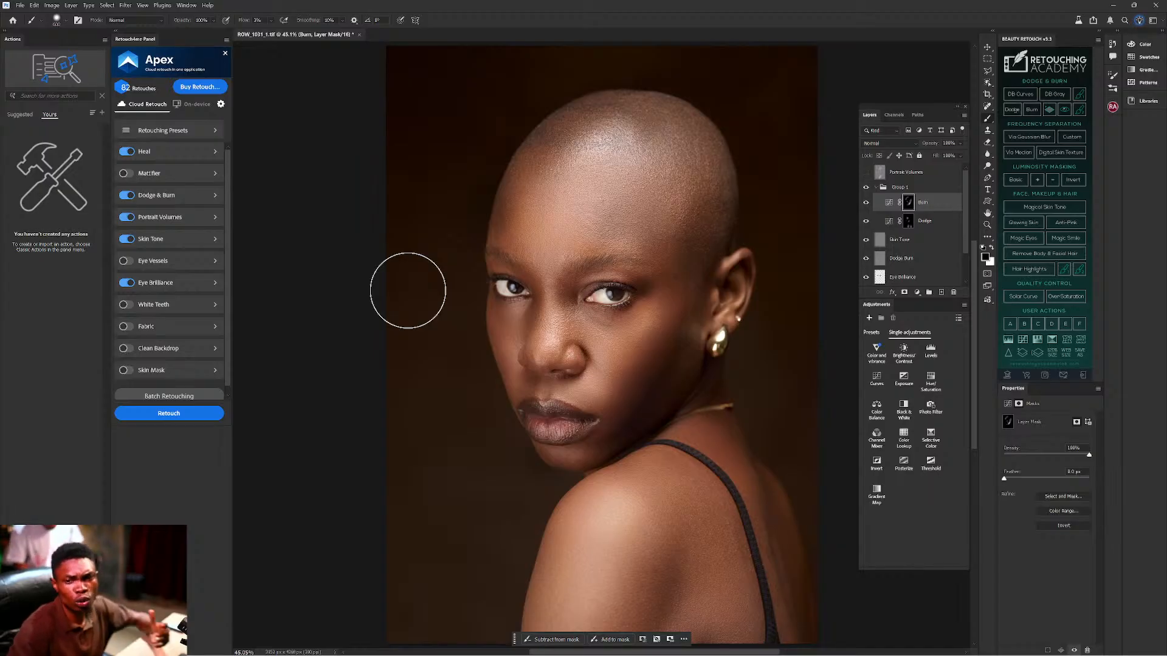
key("bracketright")
key("bracketright")
key("bracketright")
key("bracketright")
key("bracketright")
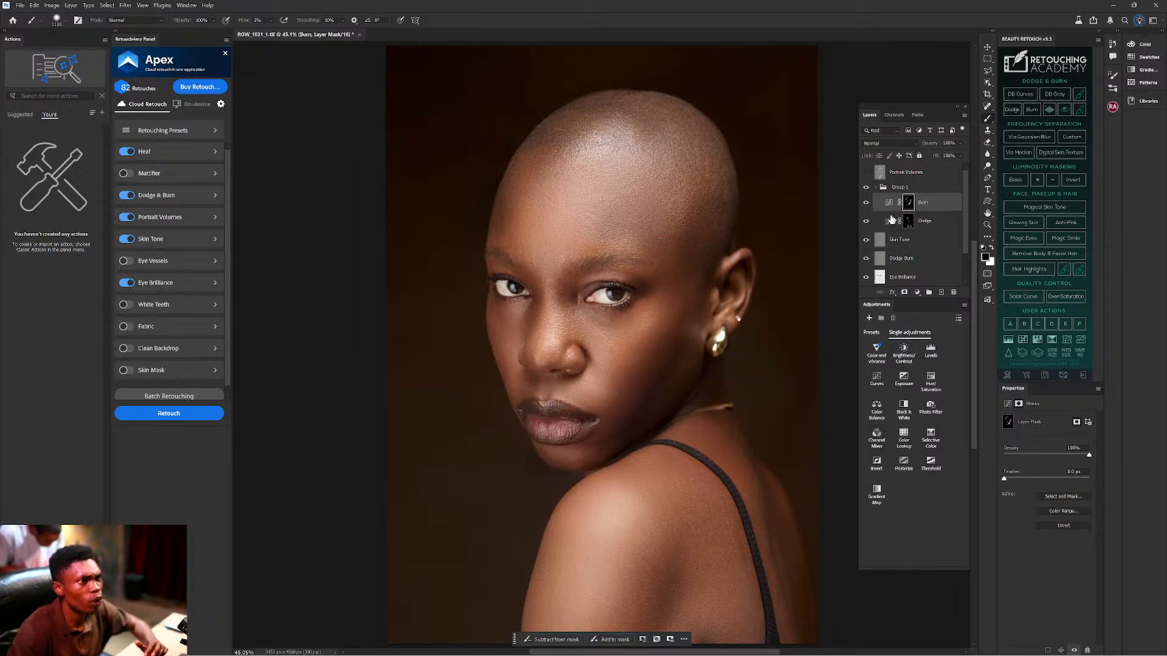
Toggle the Burn layer and Group 1 visibility to compare the portrait before and after.
left_click(865, 203)
left_click(865, 203)
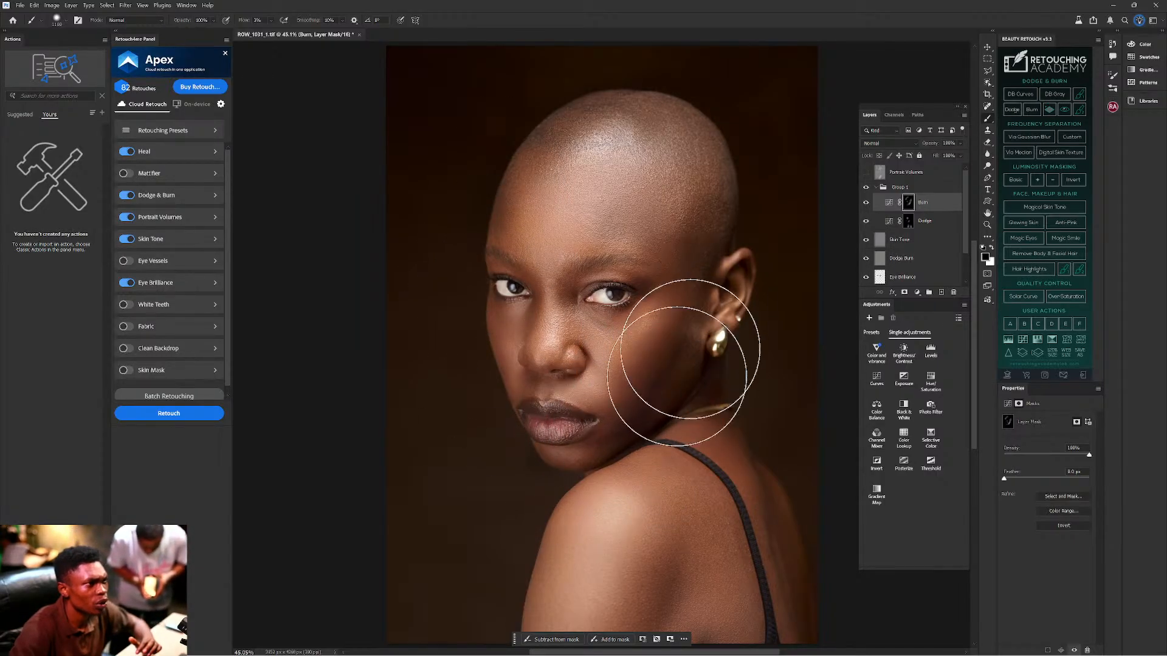
left_click(865, 186)
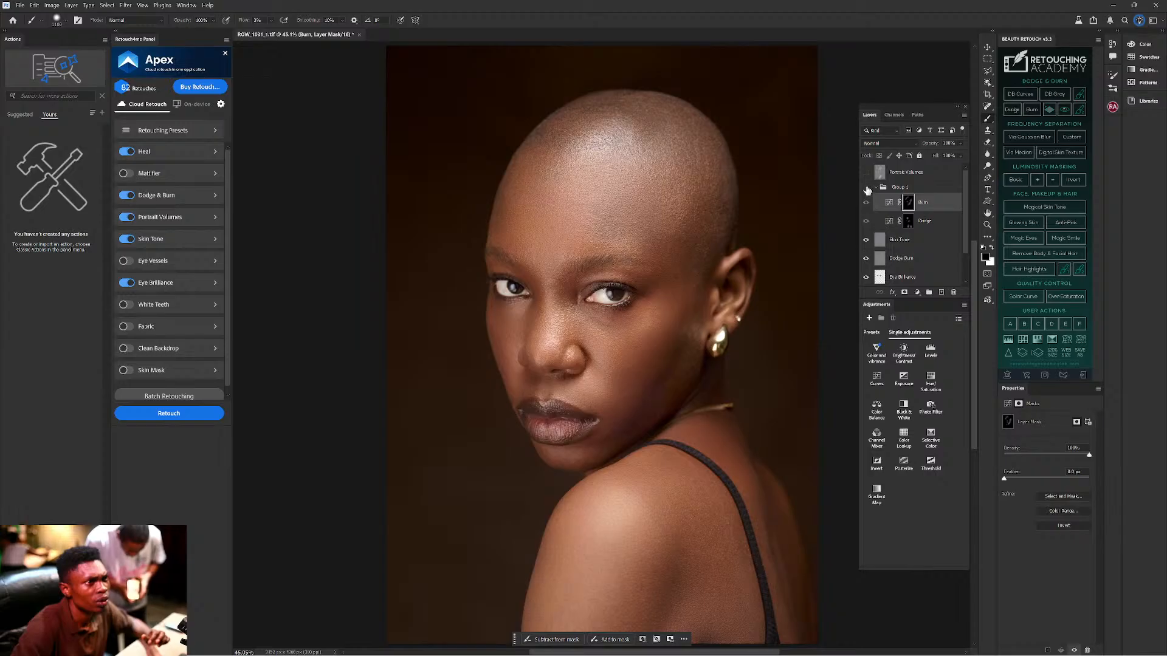
left_click(866, 188)
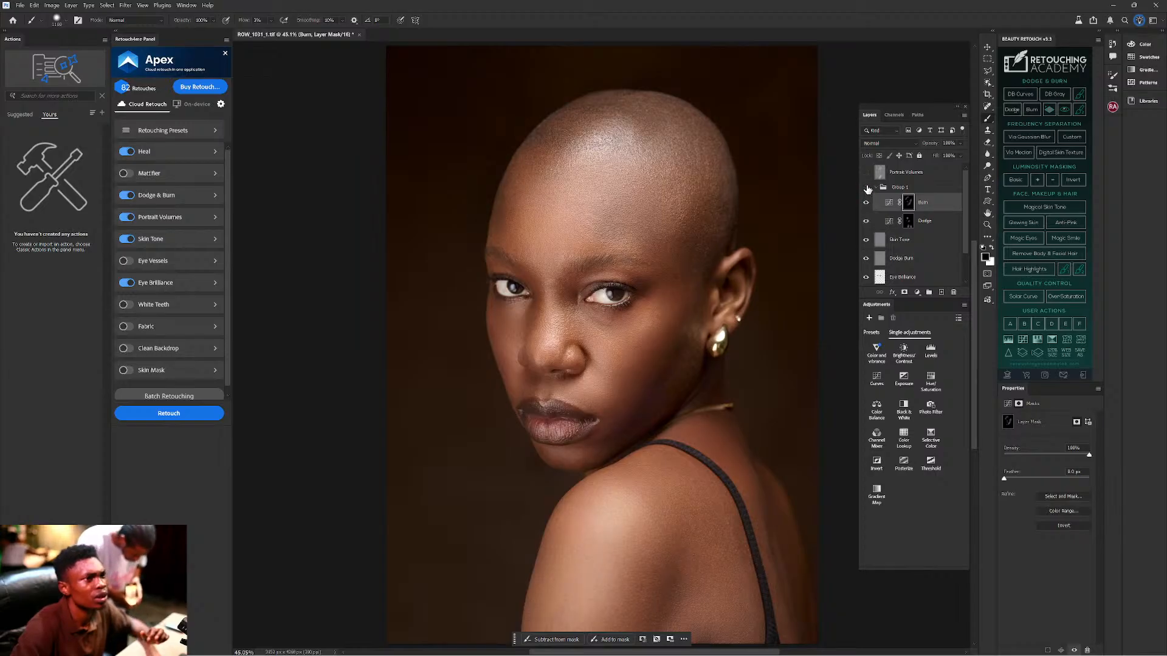
left_click(866, 188)
left_click(865, 188)
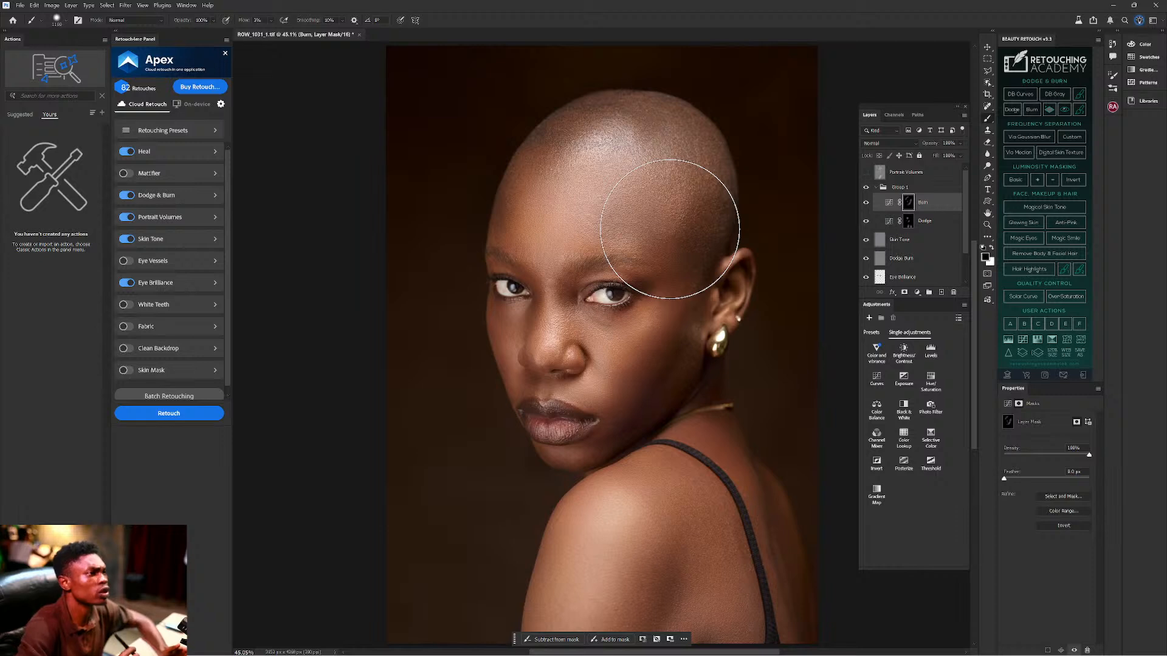
left_click(875, 188)
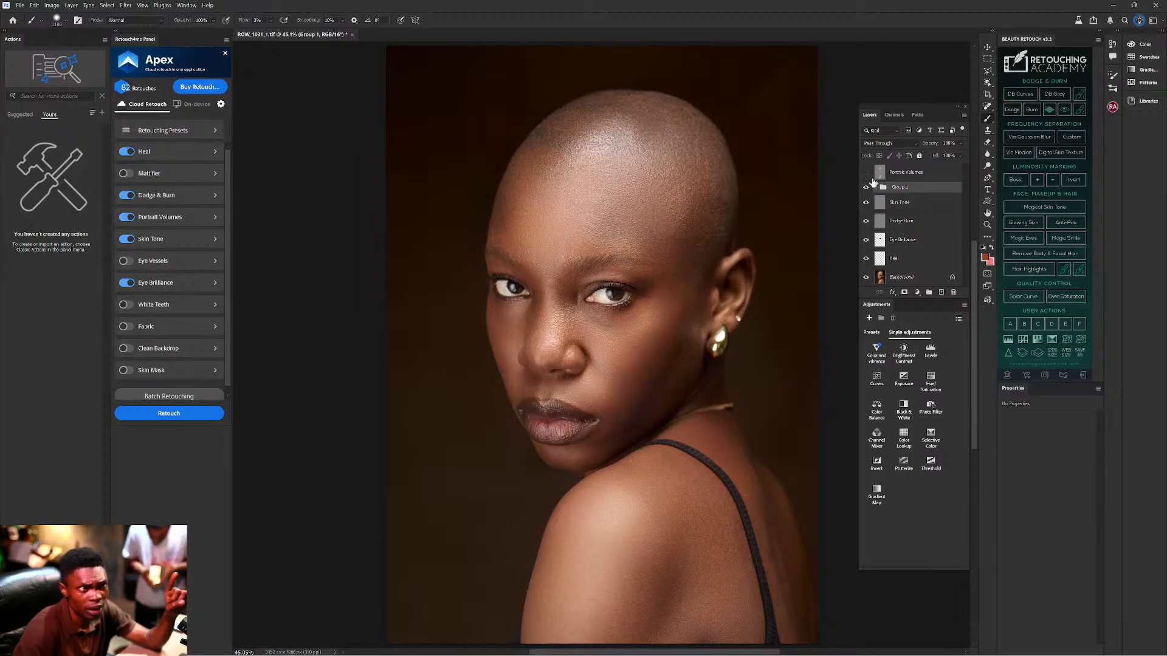
Hide Group 1 and add a new empty layer, Layer 1, above it.
left_click(867, 189)
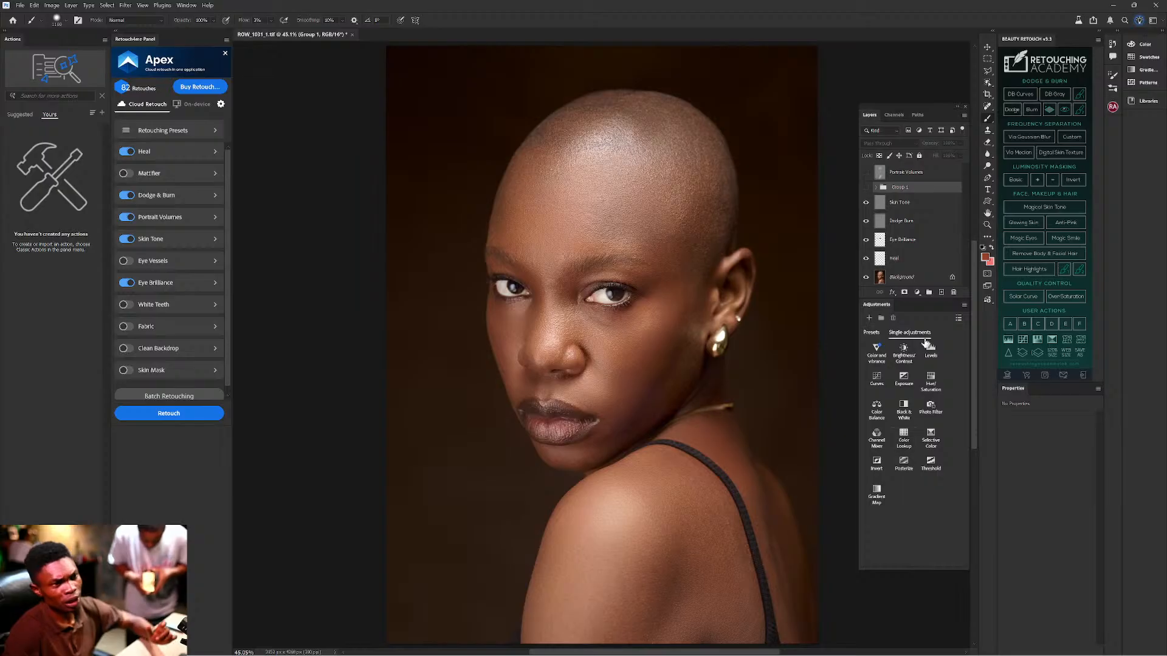
left_click(940, 294)
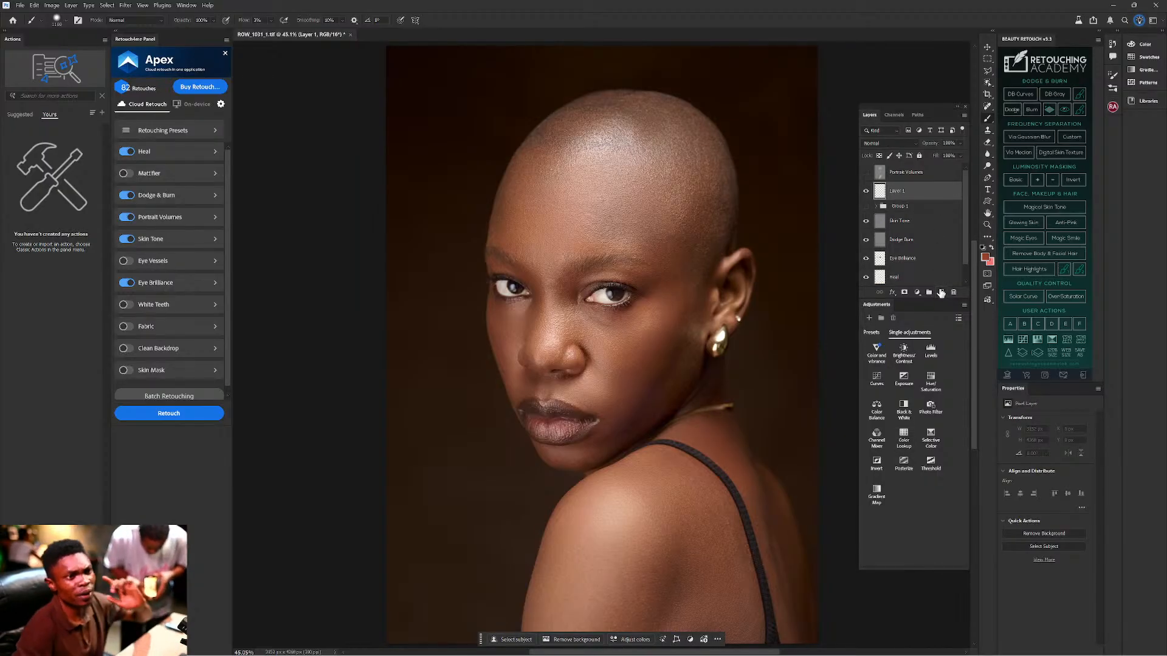
Add Layer 2, set flow to 100% and brush size 300, and paint black beside the nose.
left_click(942, 294)
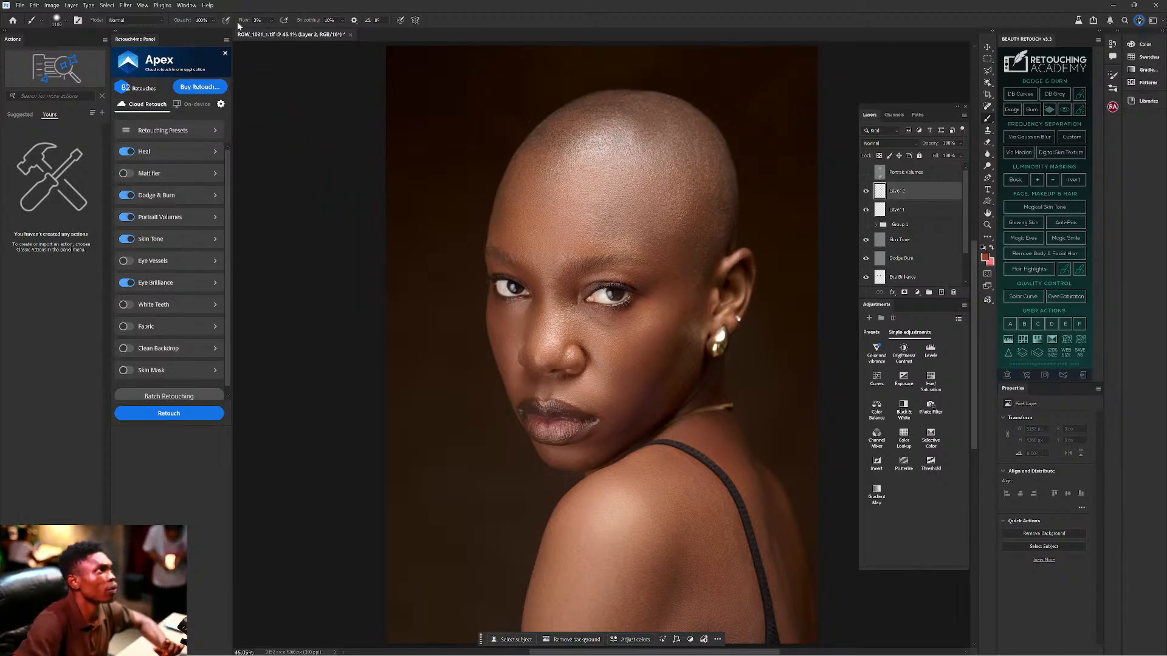
left_click_drag(243, 22, 302, 32)
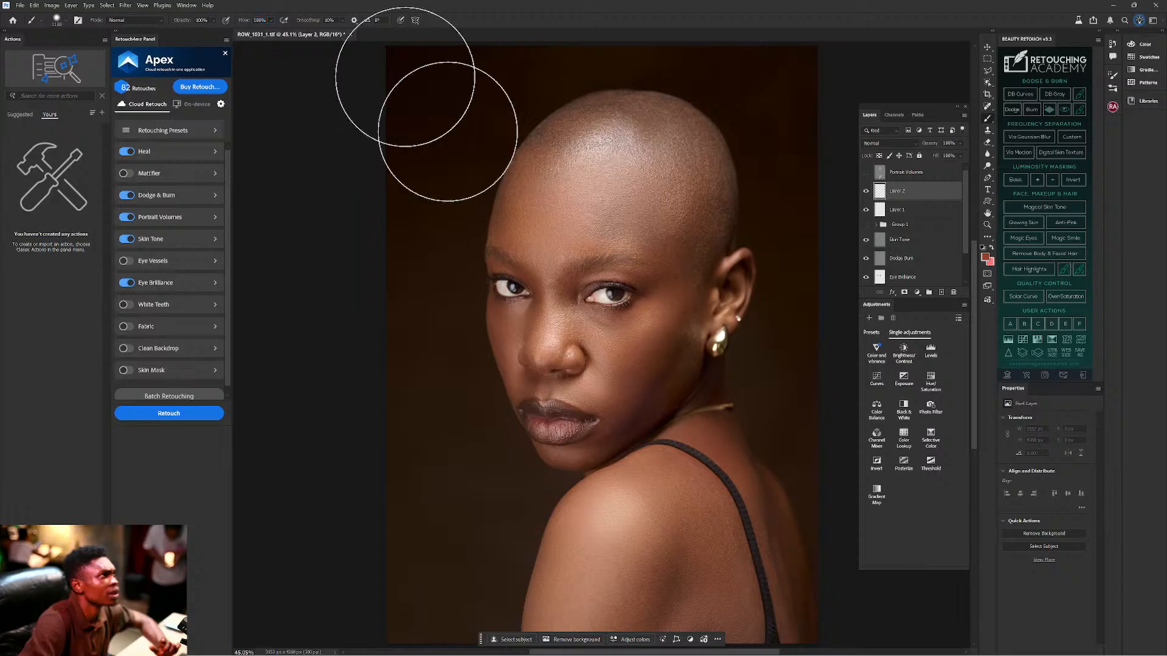
key("bracketleft")
key("bracketleft")
key("bracketleft")
key("bracketleft")
key("bracketleft")
key("bracketleft")
key("bracketleft")
key("bracketleft")
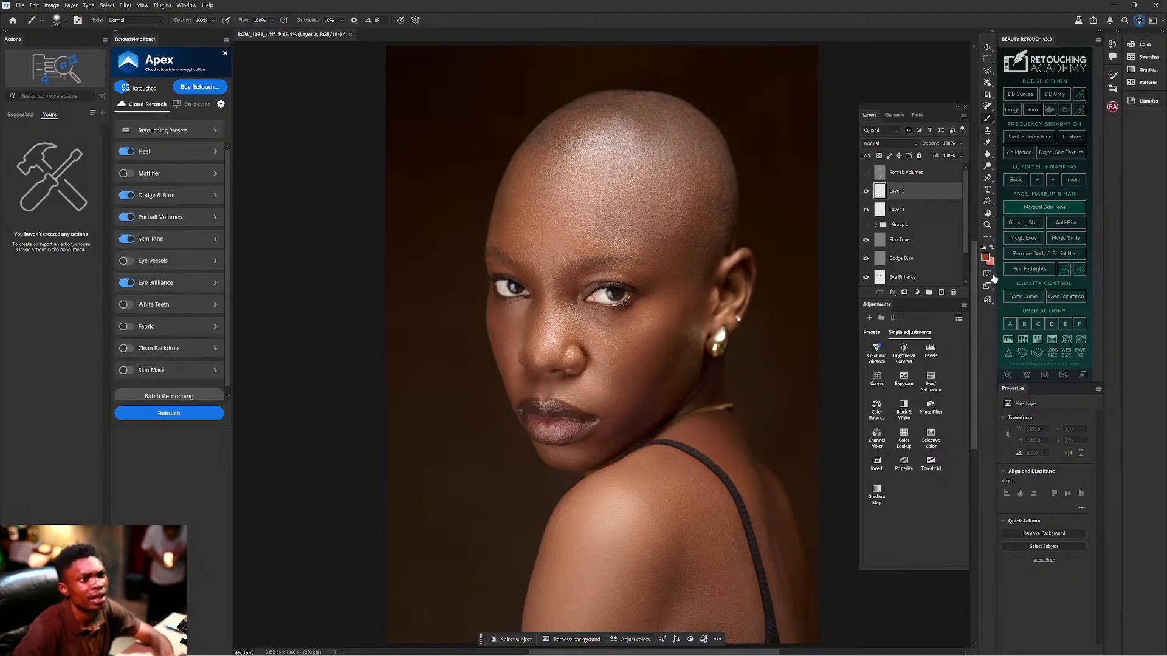
key("d")
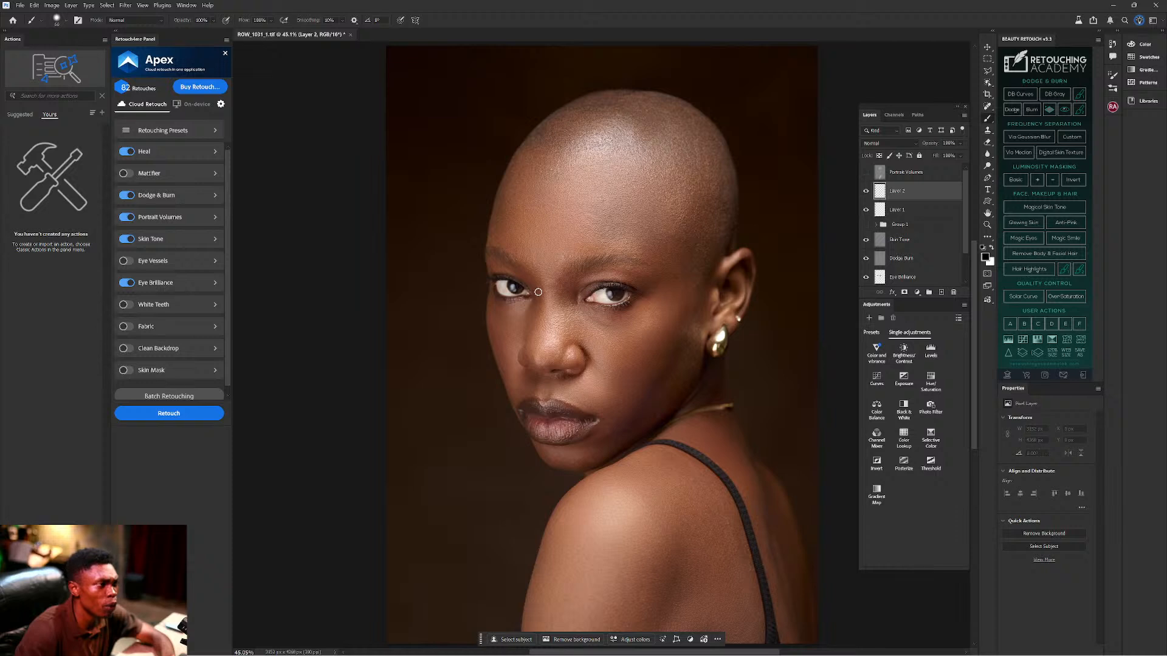
left_click_drag(537, 289, 532, 329)
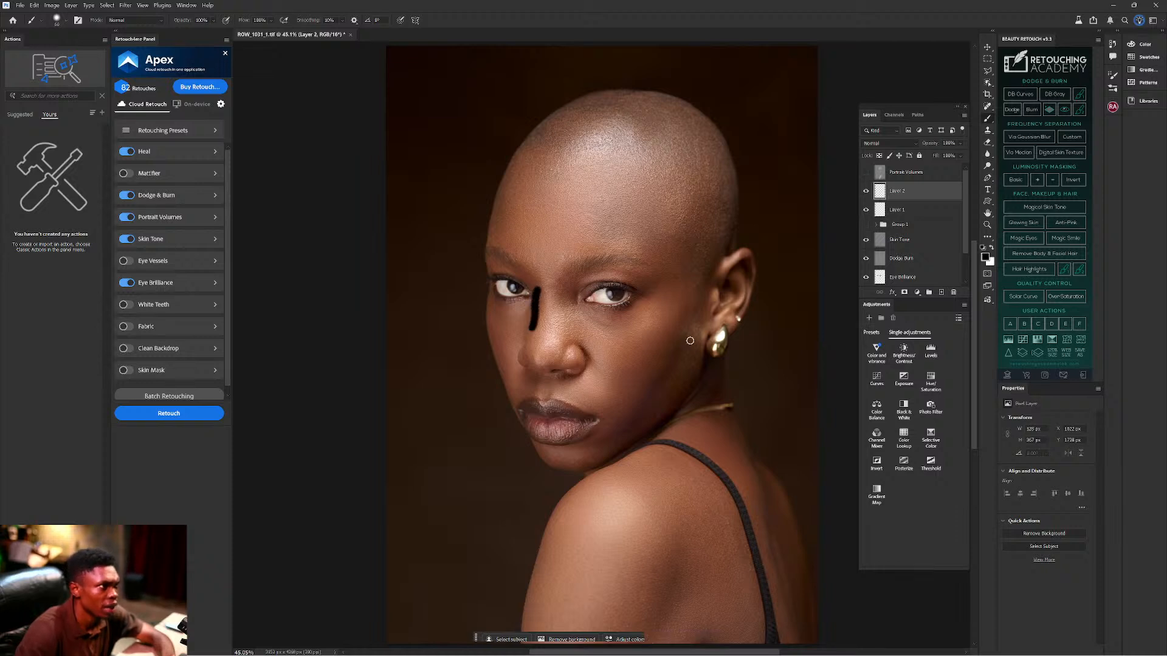
Paint black strokes on Layer 2 over the cheeks, temple and above the right eye at size 400.
key("bracketright")
key("bracketright")
key("bracketright")
key("bracketright")
key("bracketright")
key("bracketright")
key("bracketright")
key("bracketright")
key("bracketright")
key("bracketright")
key("bracketright")
key("bracketright")
key("bracketright")
key("bracketright")
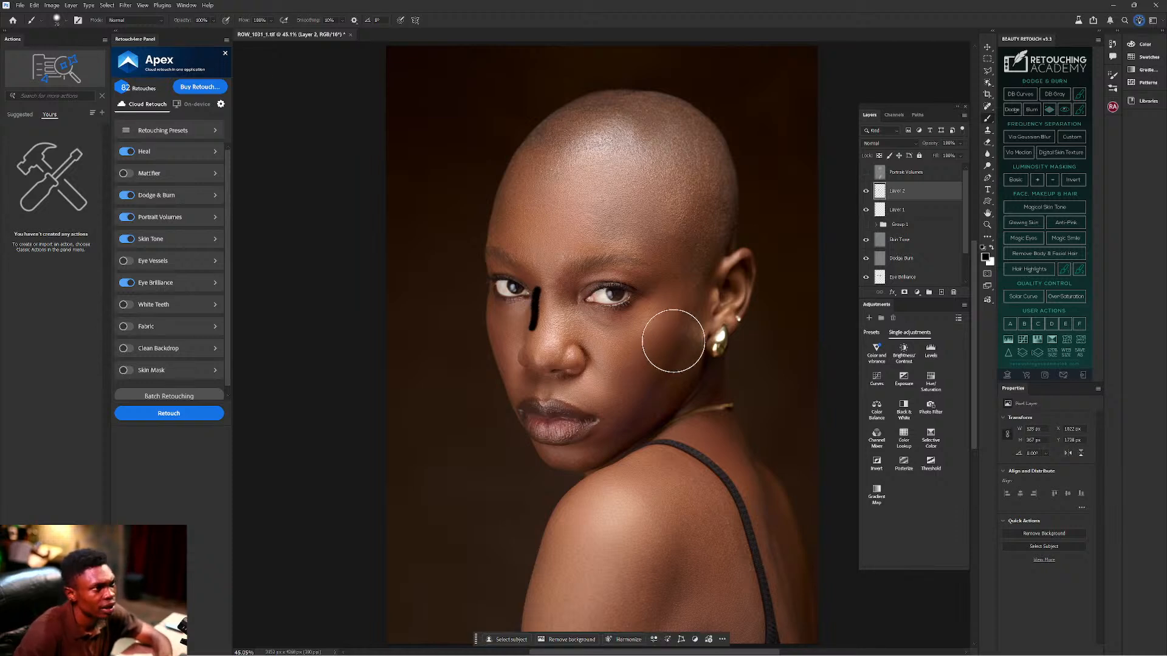
key("bracketleft")
key("bracketleft")
key("bracketleft")
left_click_drag(679, 338, 617, 443)
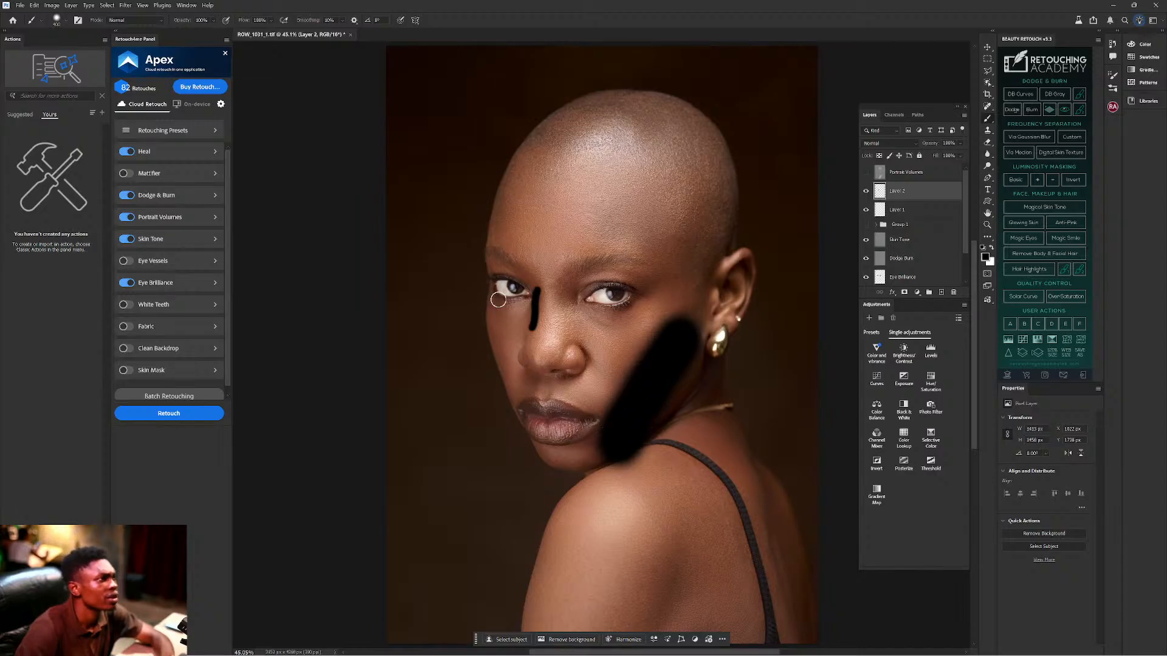
left_click_drag(505, 198, 497, 242)
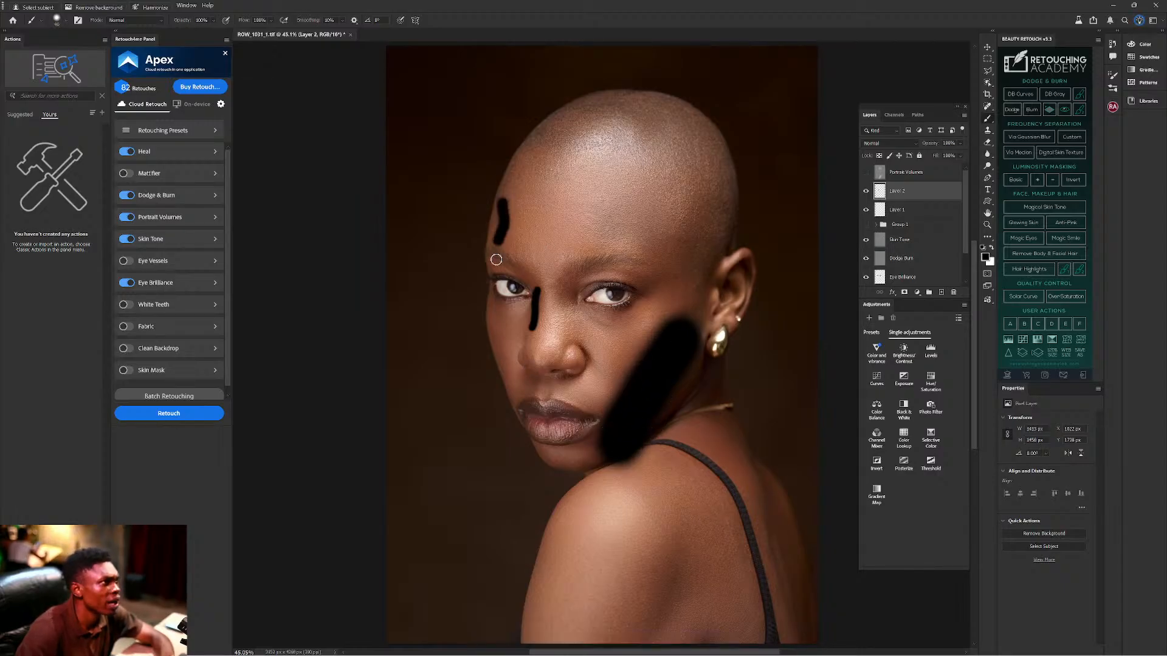
left_click_drag(492, 337, 506, 372)
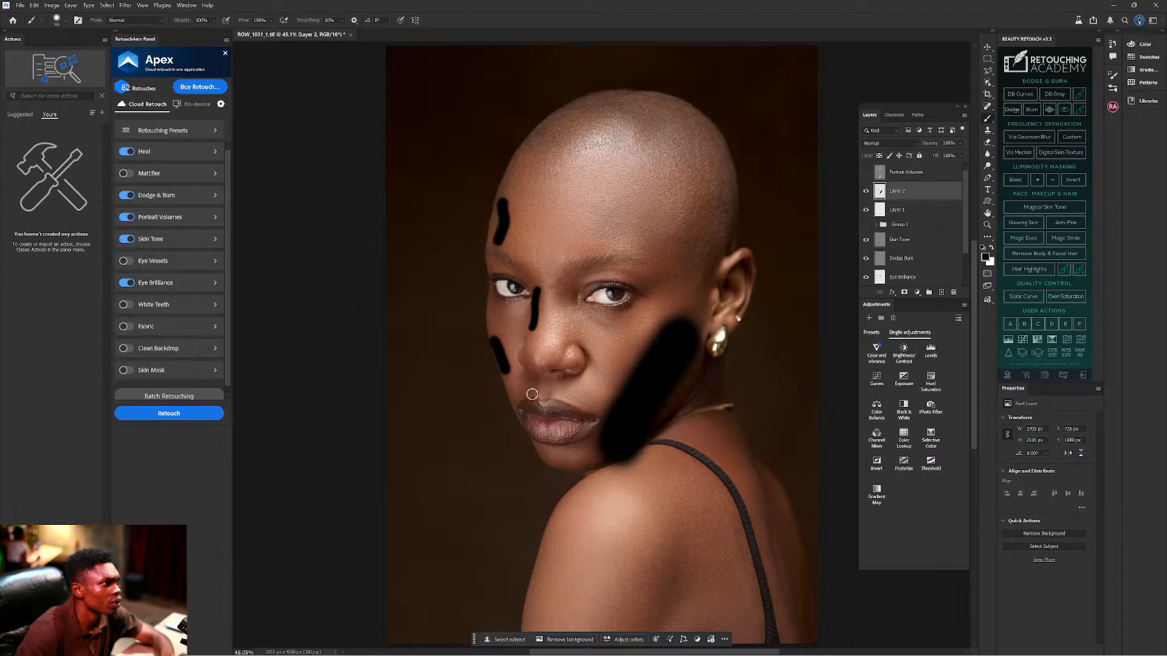
left_click_drag(626, 279, 655, 284)
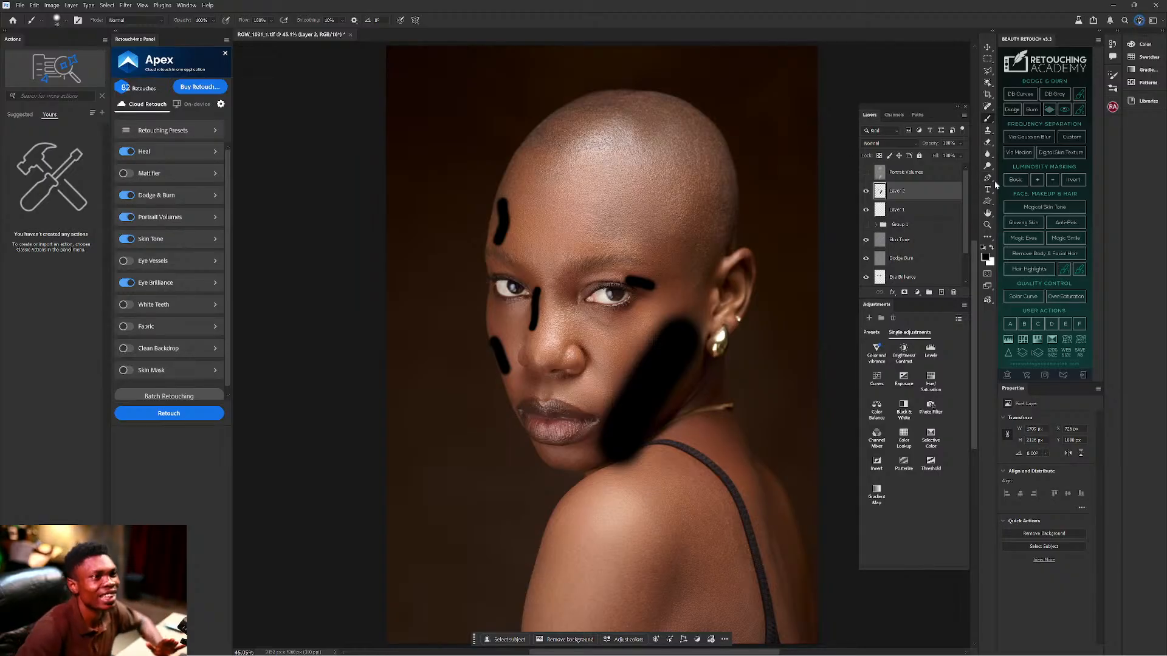
On Layer 1, paint white strokes over the forehead, nose bridge, both cheeks and shoulder.
left_click(912, 208)
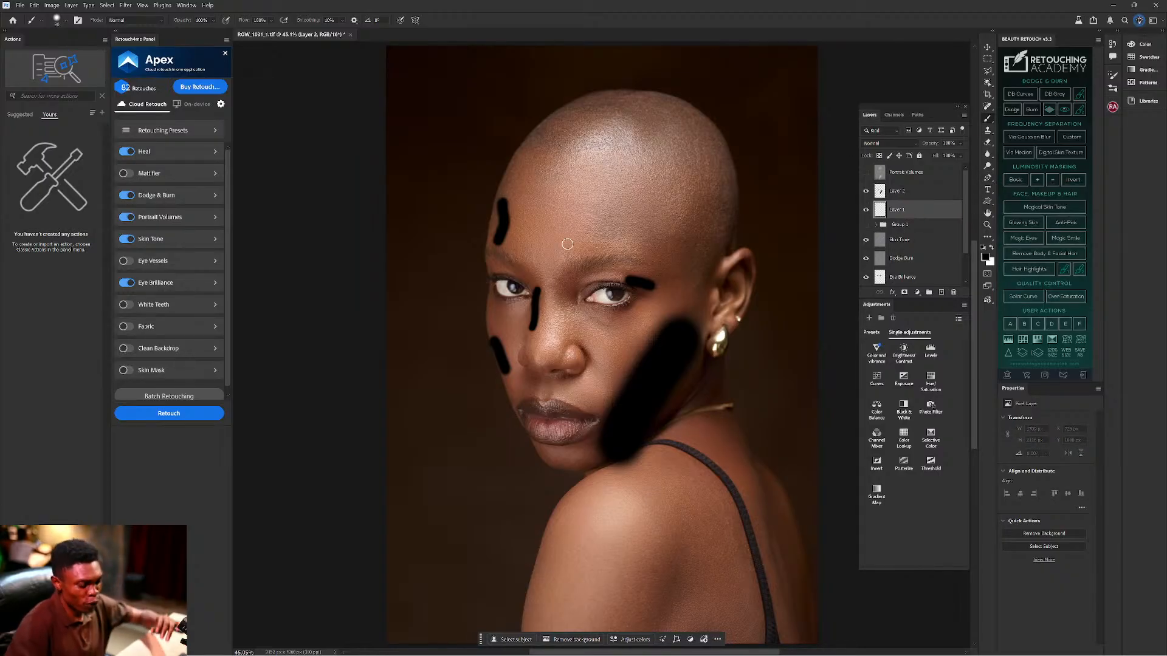
key("x")
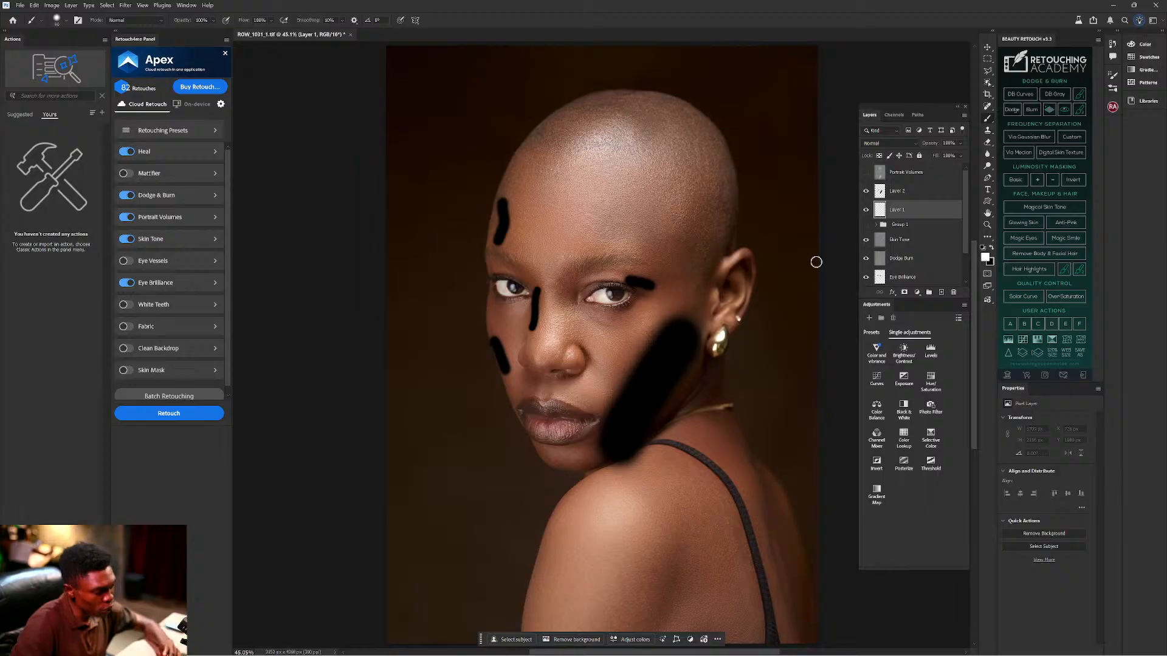
key("bracketright")
key("bracketright")
key("bracketright")
key("bracketright")
key("bracketright")
key("bracketright")
key("bracketright")
key("bracketright")
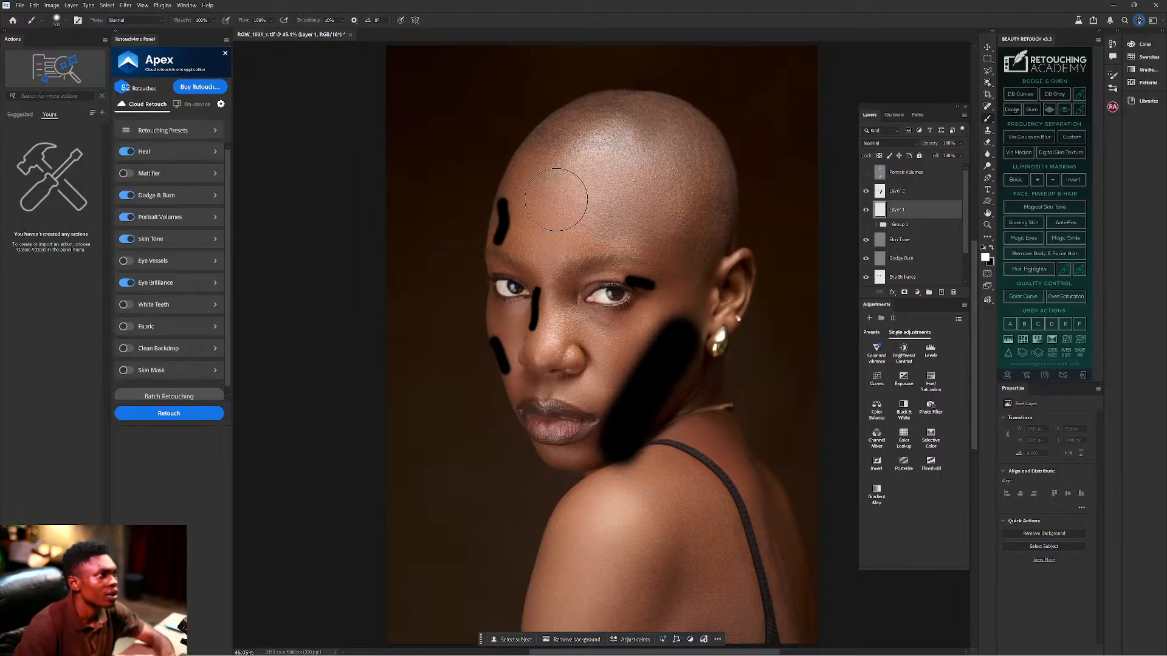
left_click_drag(568, 198, 547, 216)
key("bracketleft")
key("bracketleft")
key("bracketleft")
key("bracketleft")
key("bracketleft")
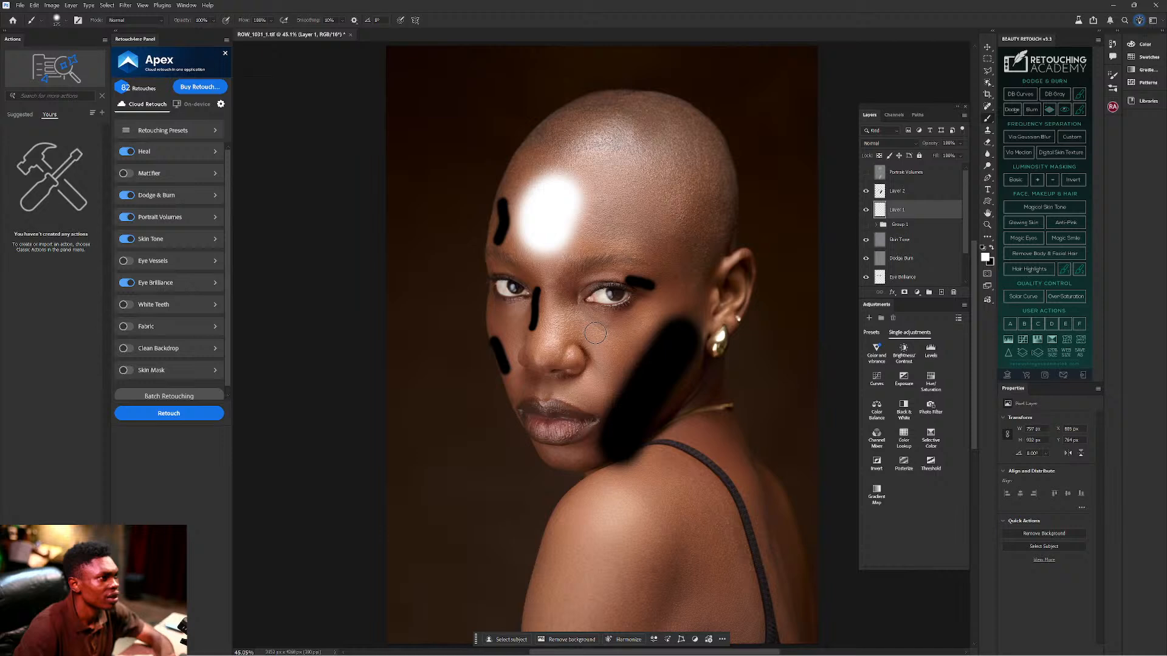
key("bracketleft")
key("bracketleft")
key("bracketleft")
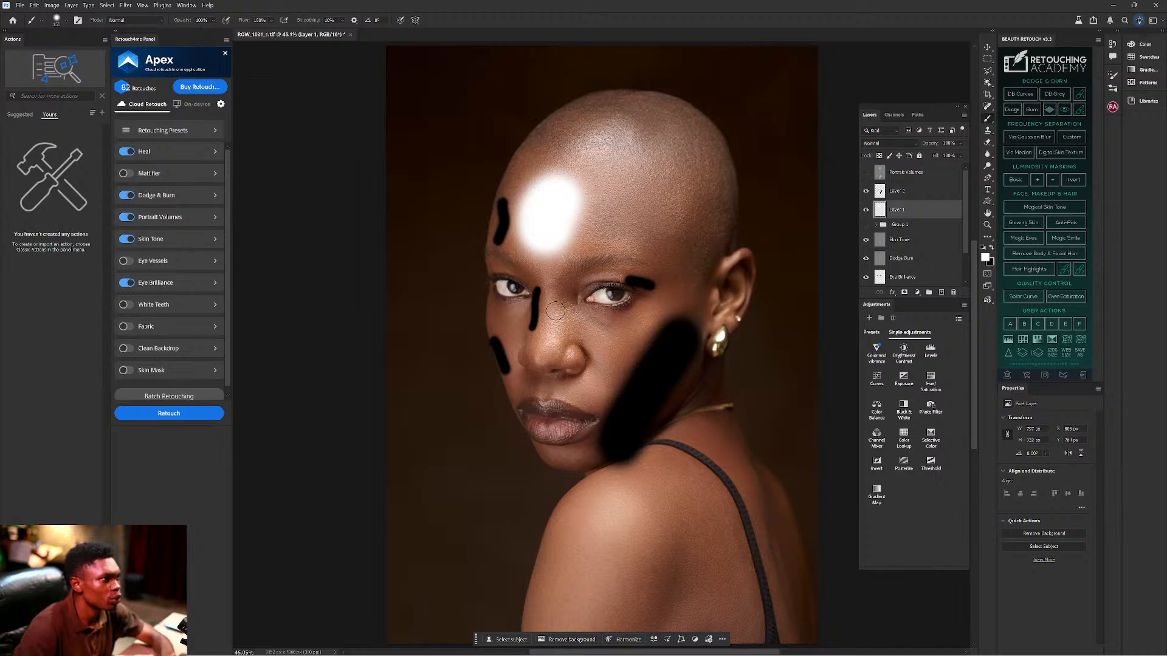
left_click_drag(552, 297, 546, 337)
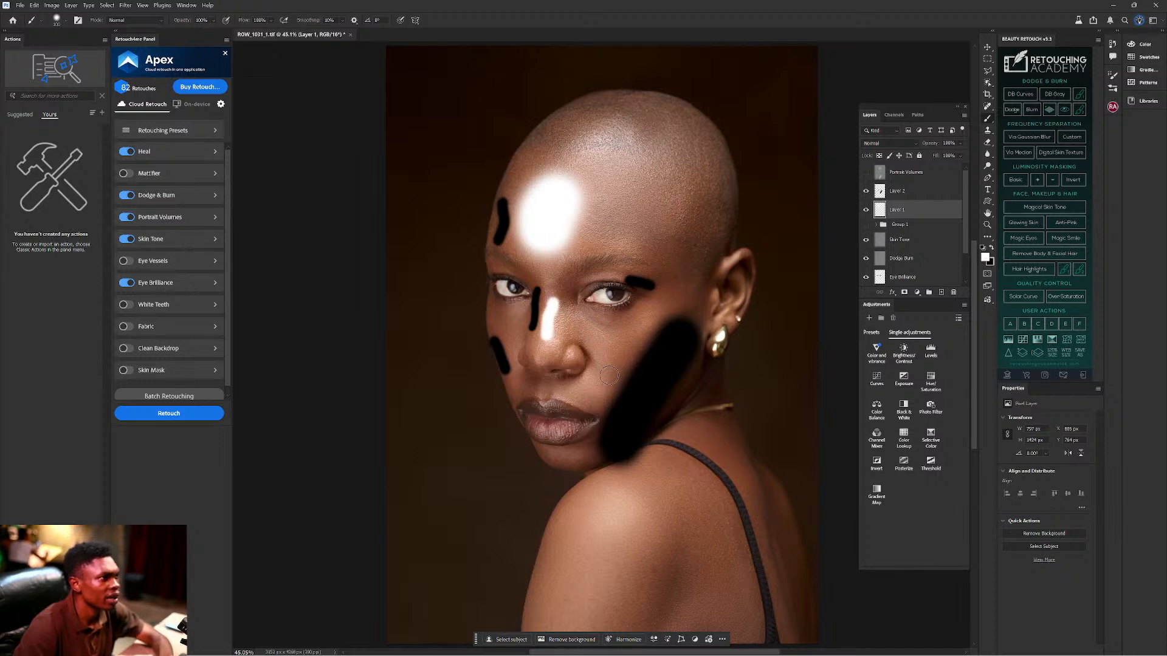
left_click_drag(597, 388, 649, 322)
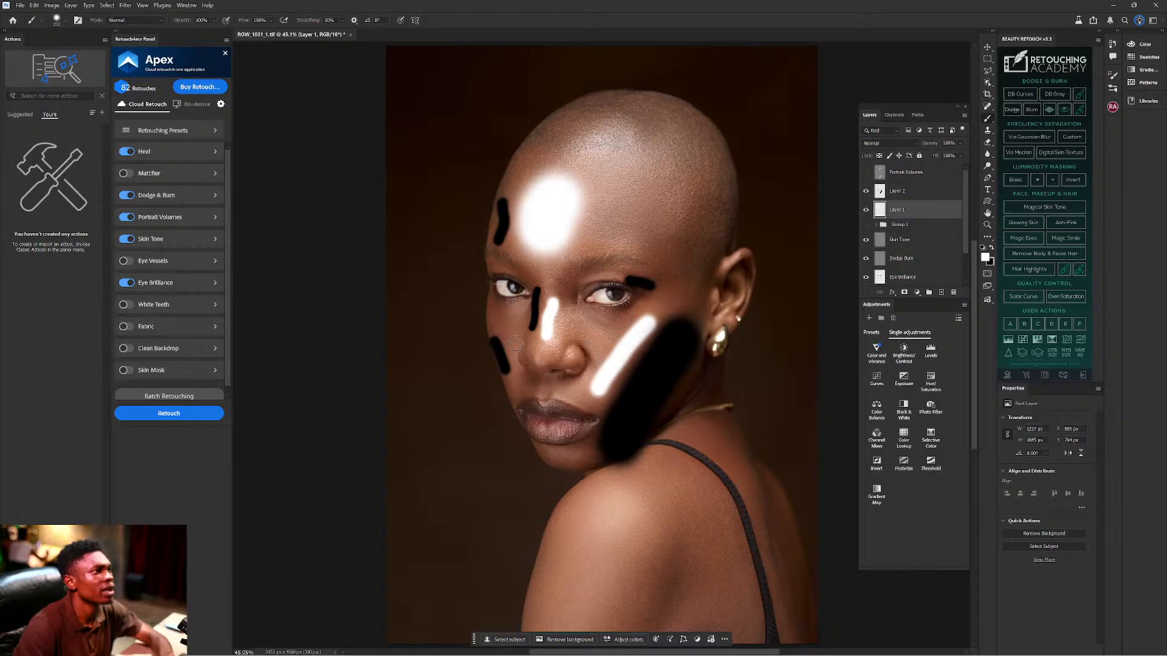
left_click_drag(515, 354, 514, 313)
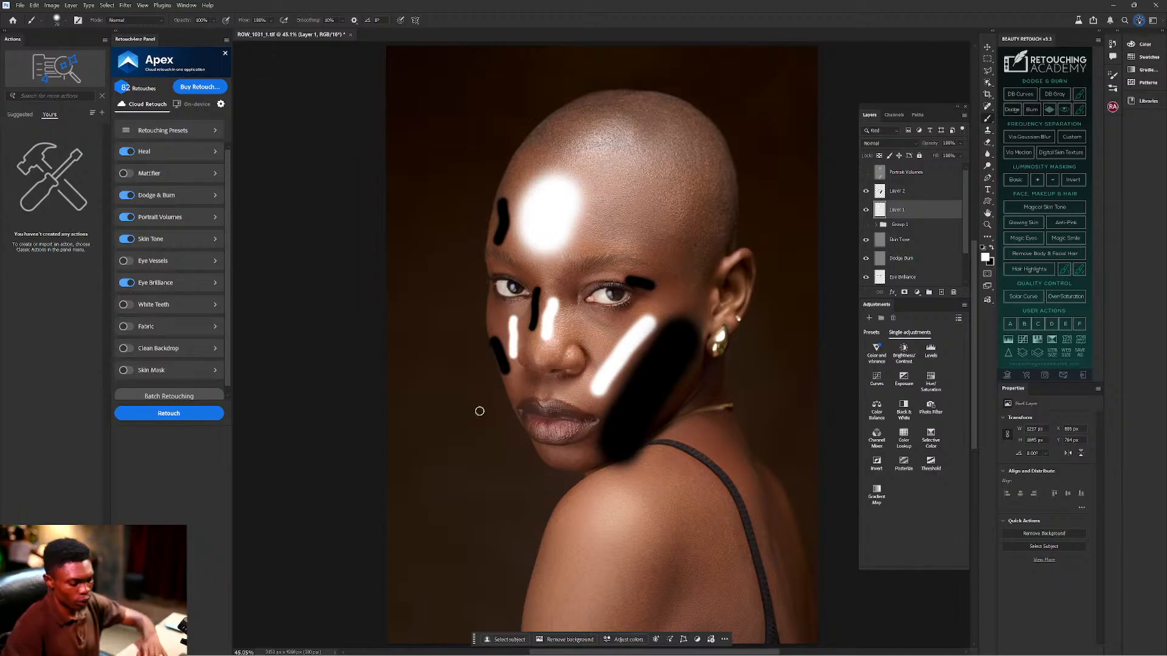
key("bracketright")
left_click_drag(614, 508, 568, 643)
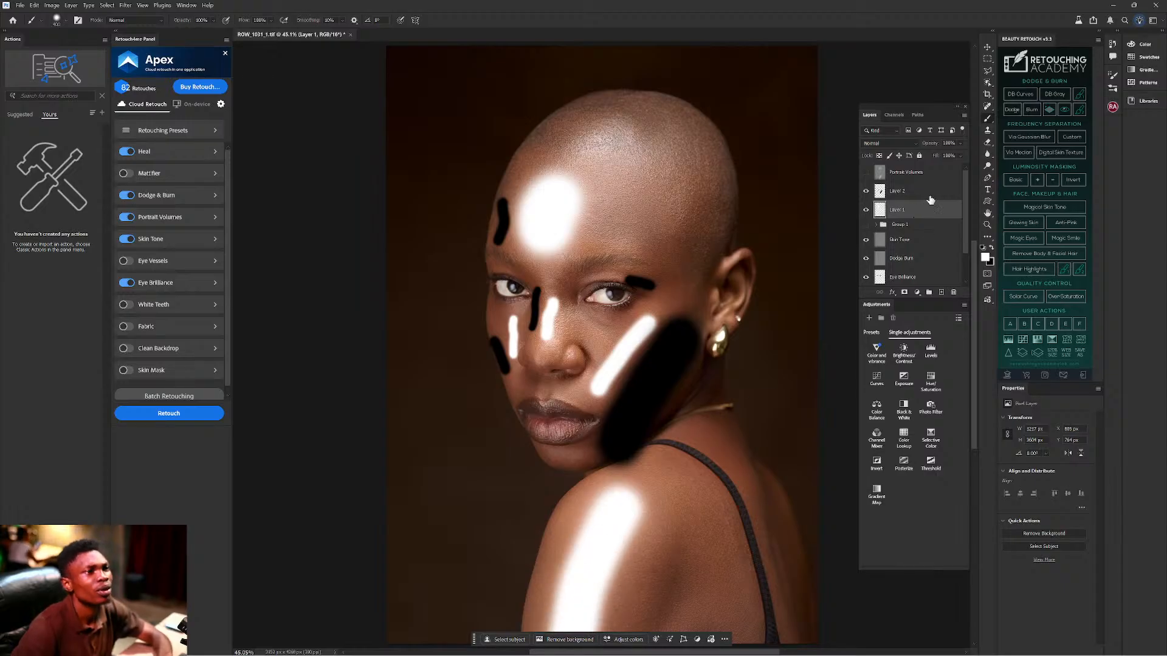
Back on Layer 2, paint a black stroke down the shoulder with a 350 brush.
left_click(912, 192)
key("x")
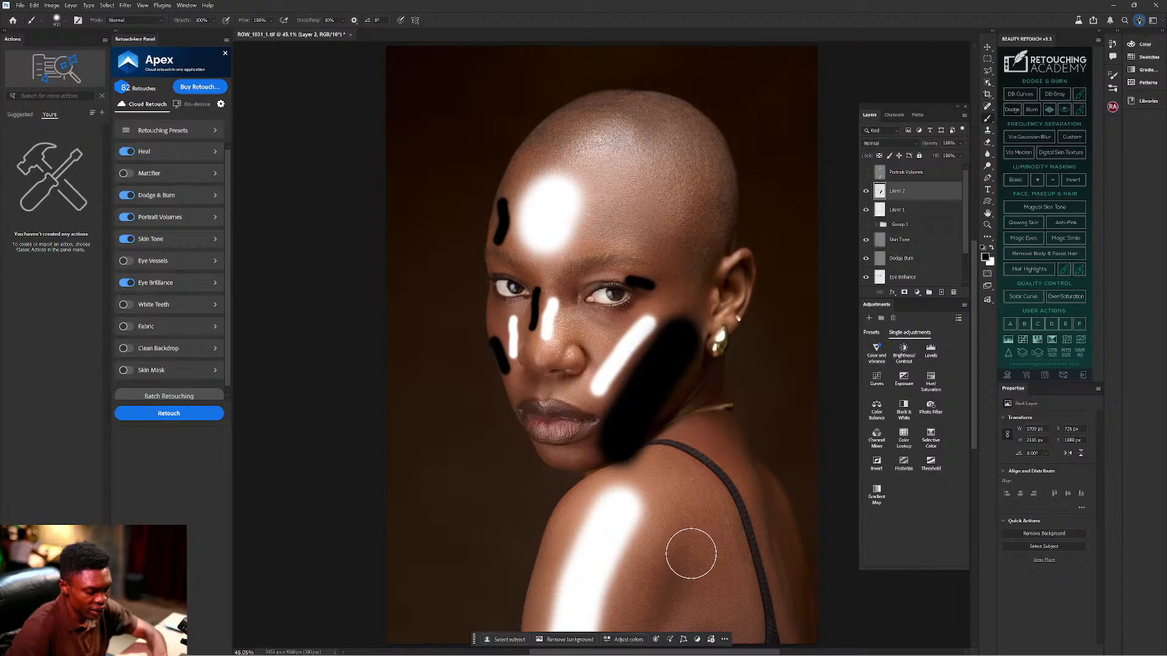
key("bracketleft")
left_click_drag(677, 560, 648, 631)
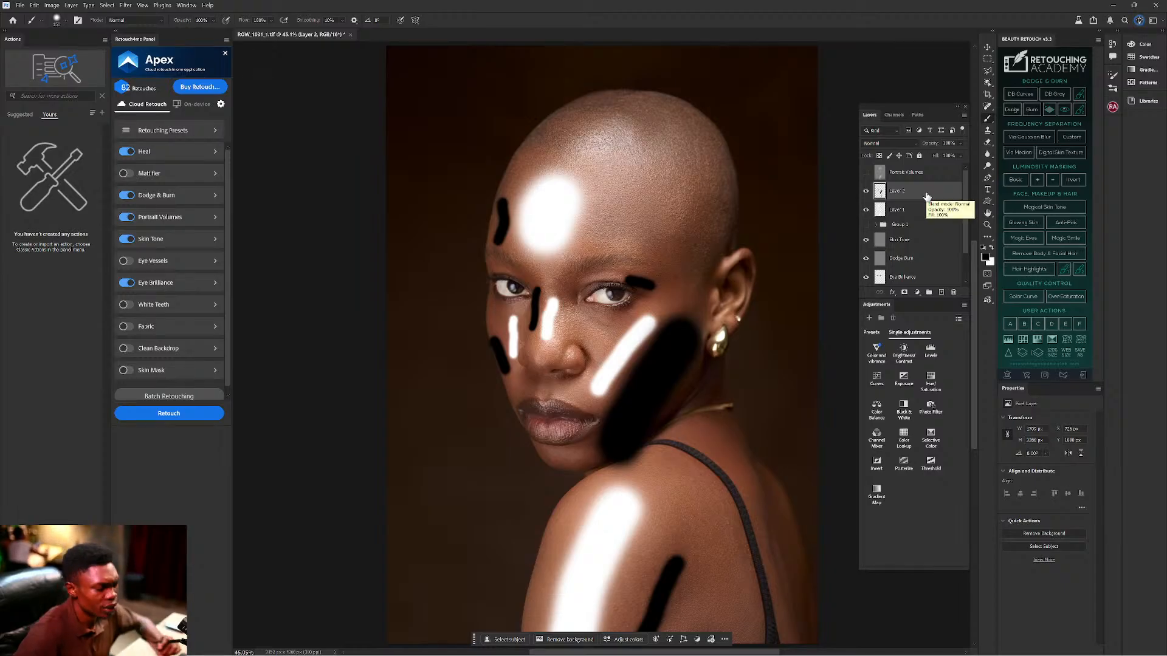
key("ctrl+b")
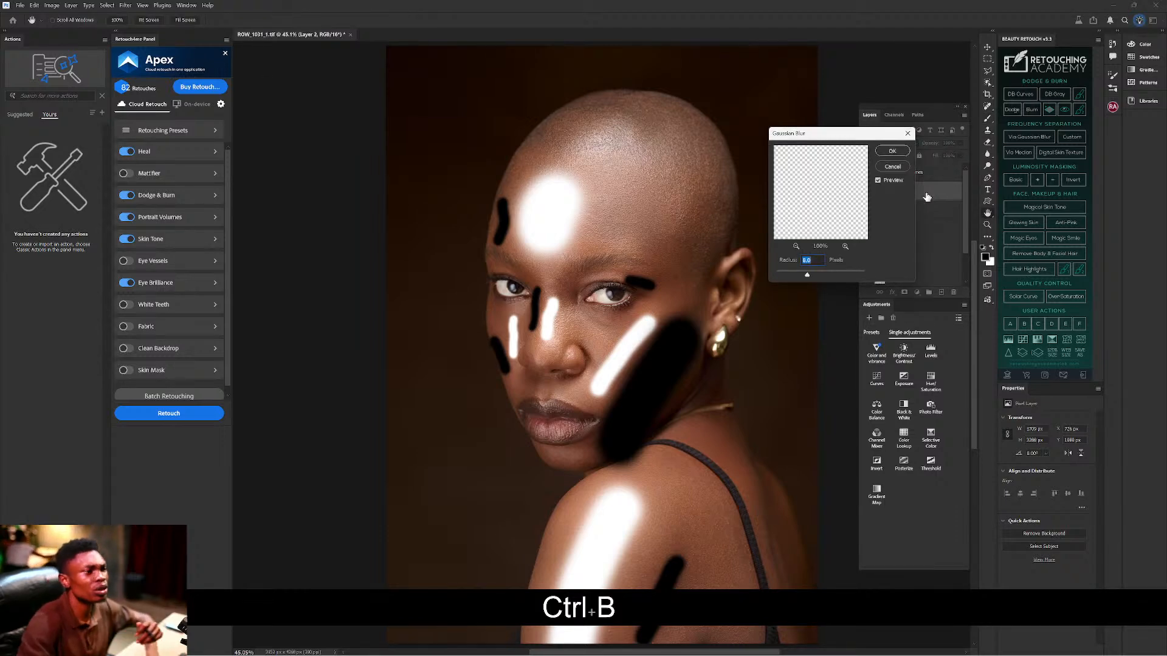
Apply a Gaussian Blur of about 16 pixels radius to Layer 2's black strokes.
mouse_move(812, 278)
left_mouse_down()
mouse_move(834, 278)
mouse_move(815, 277)
left_mouse_up()
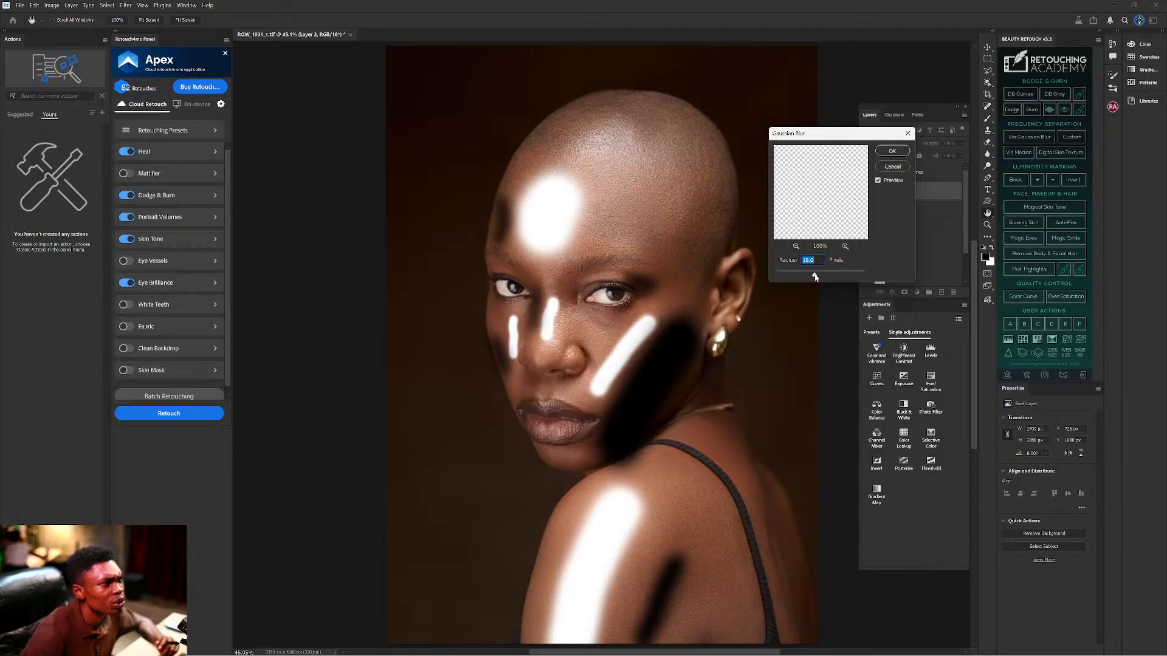
left_click(891, 150)
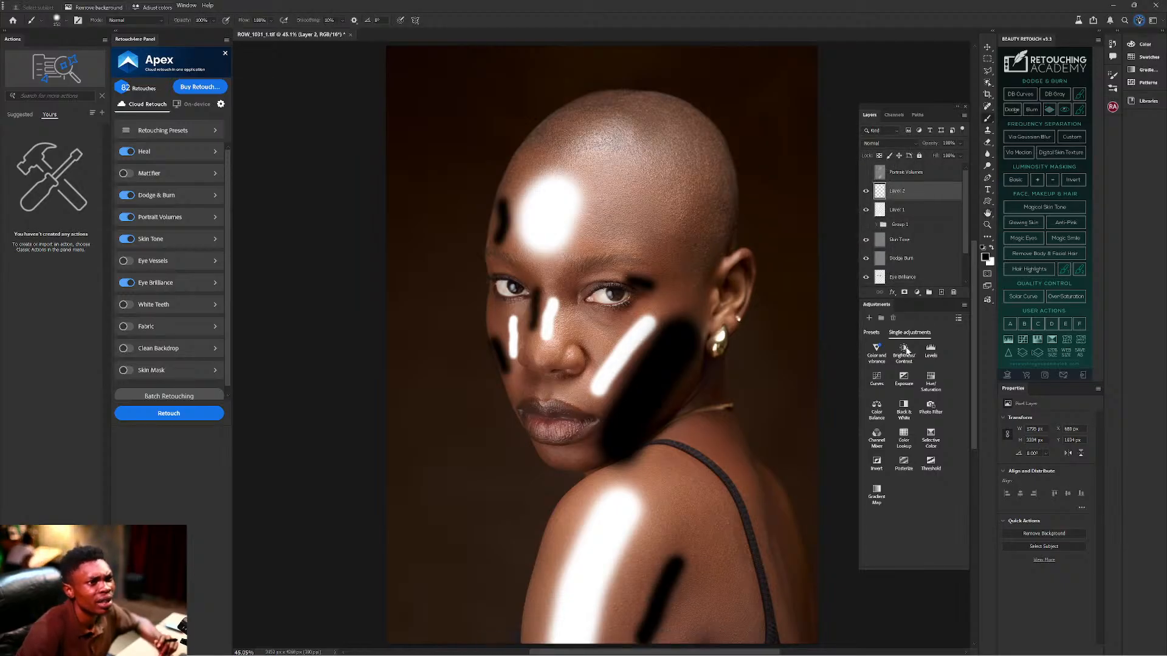
Try Lighten blending on Layer 2's black strokes, then return it to Normal.
left_click(902, 142)
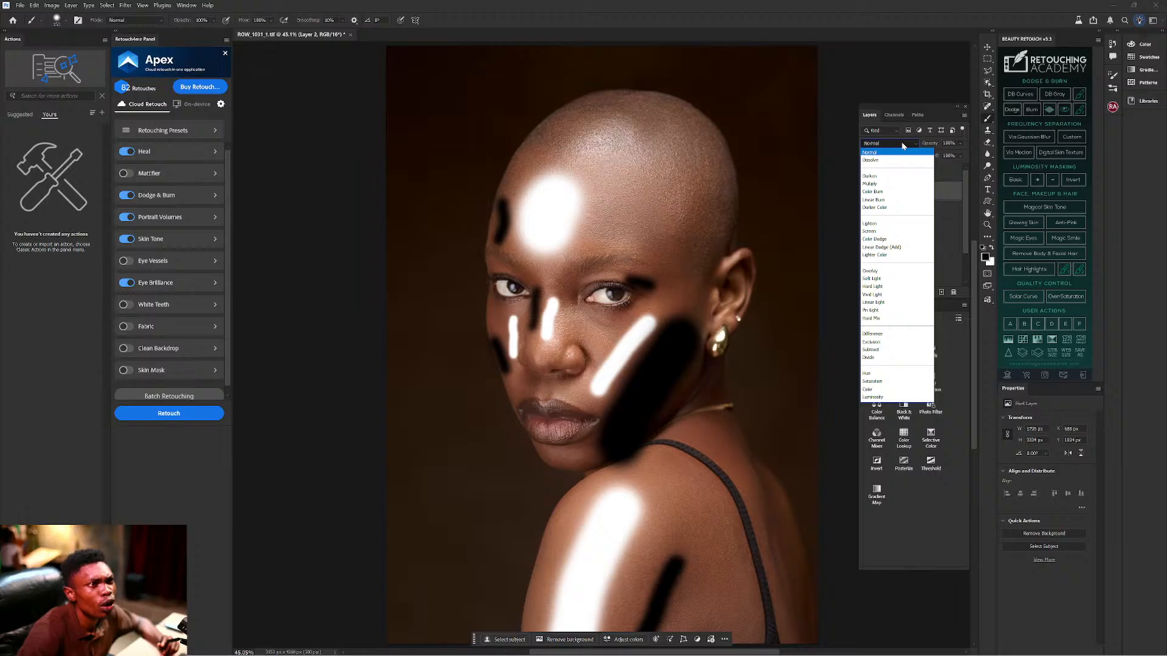
left_click(903, 144)
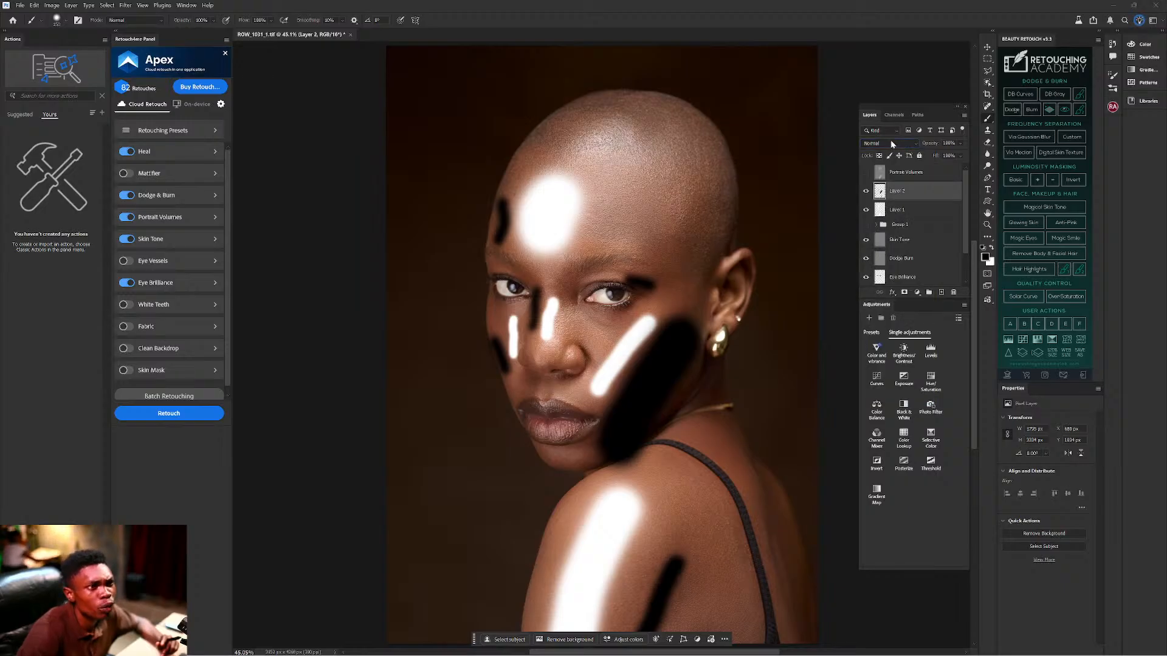
left_click(891, 140)
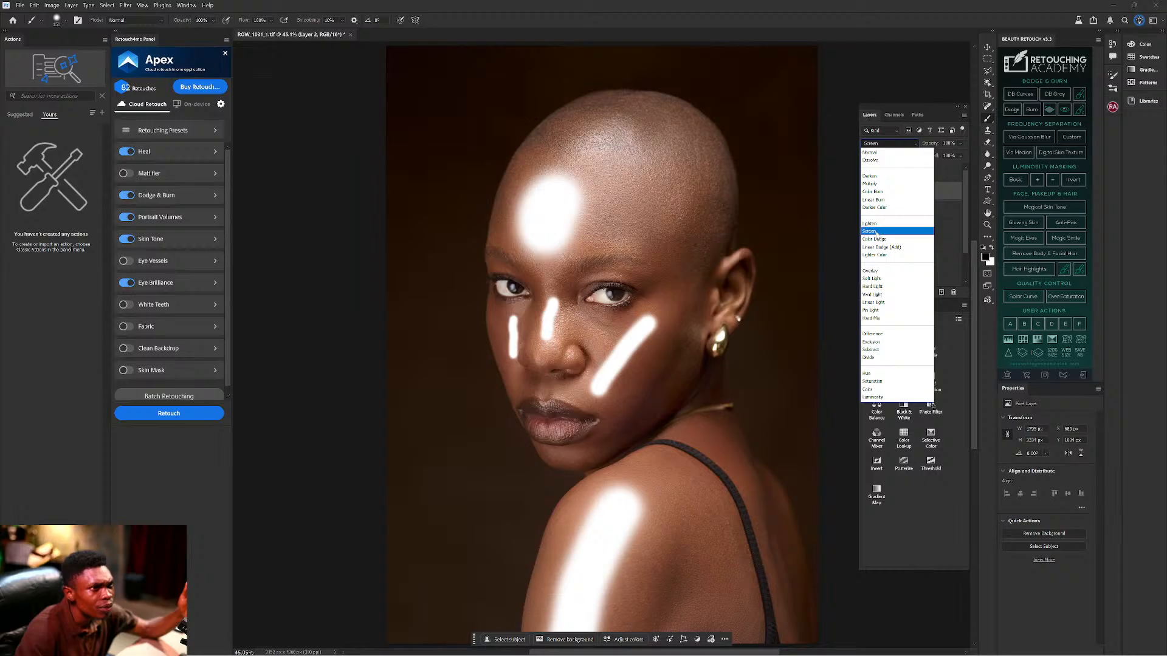
left_click(876, 225)
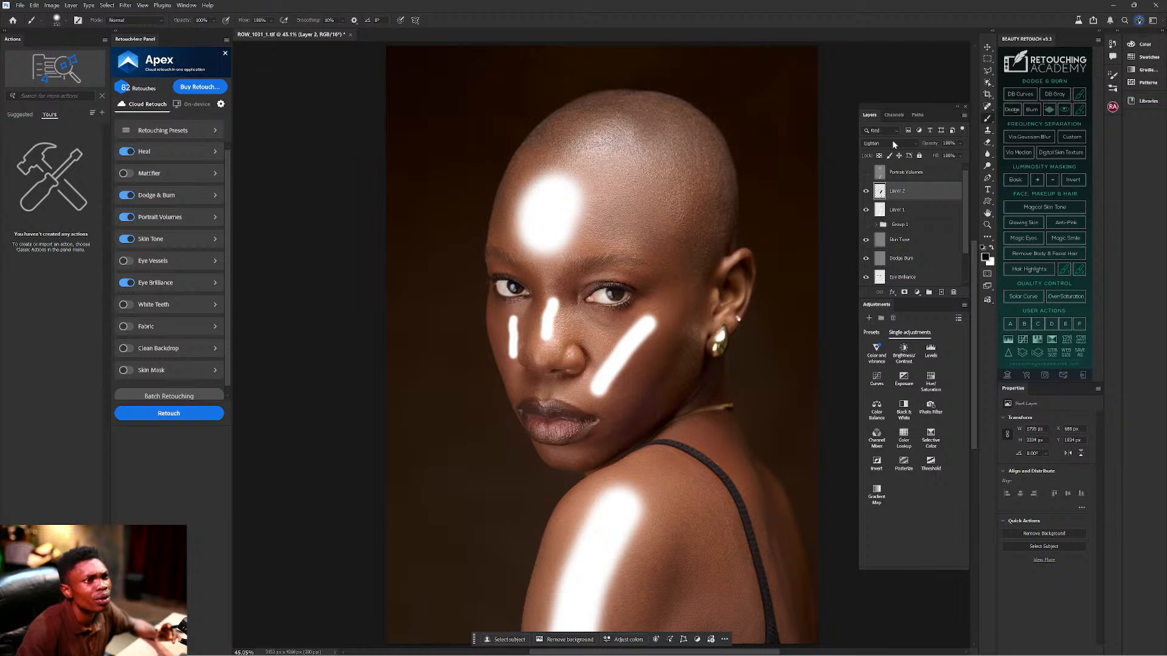
left_click(890, 143)
left_click(889, 153)
Bring Layer 2's opacity down to about 34% so the black strokes barely show.
left_click_drag(934, 144, 913, 145)
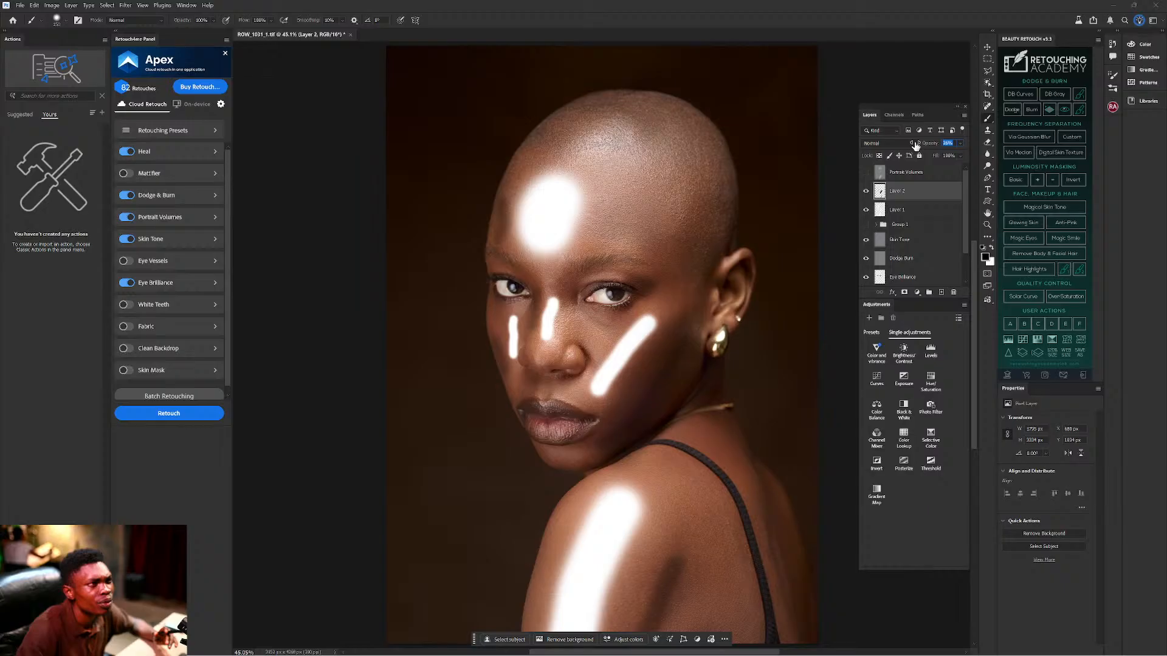
left_click_drag(915, 145, 918, 145)
left_click(903, 142)
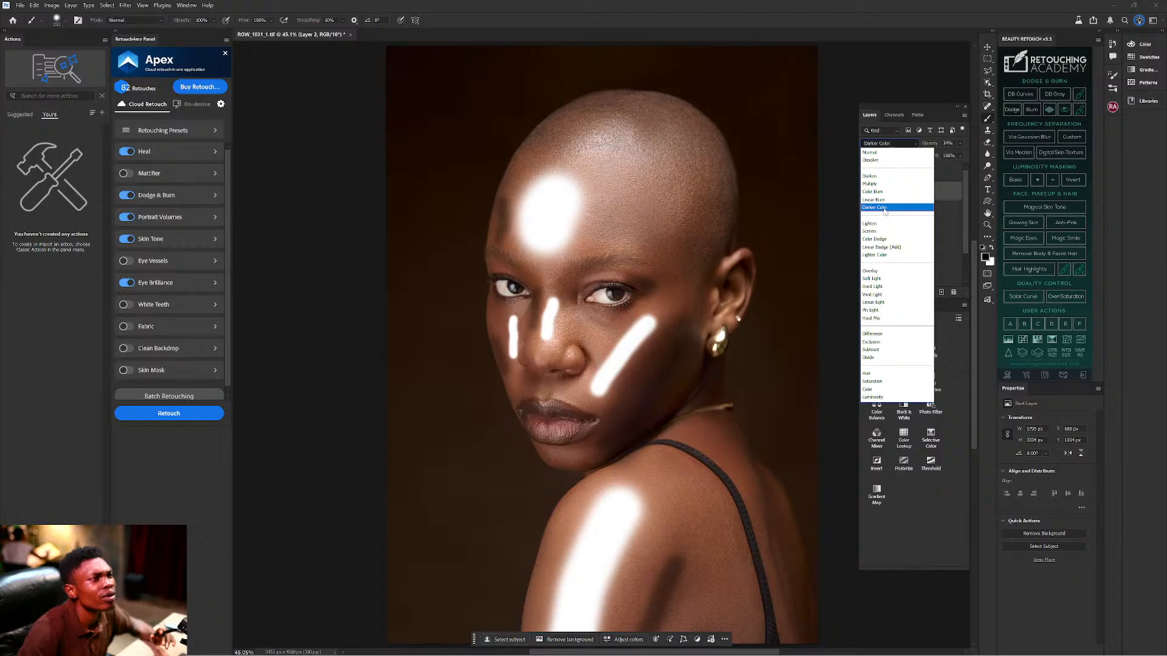
Switch Layer 2 to Soft Light, re-blur it at about 25 px radius, and fine-tune its lowered opacity.
left_click(880, 281)
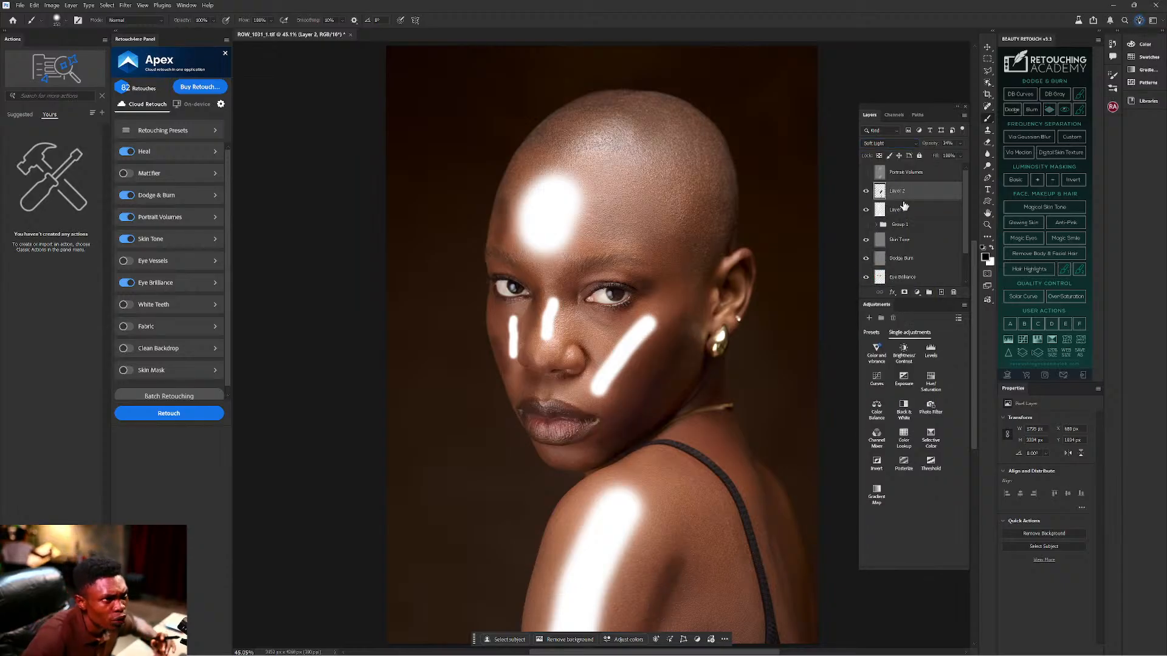
left_click_drag(933, 148, 923, 146)
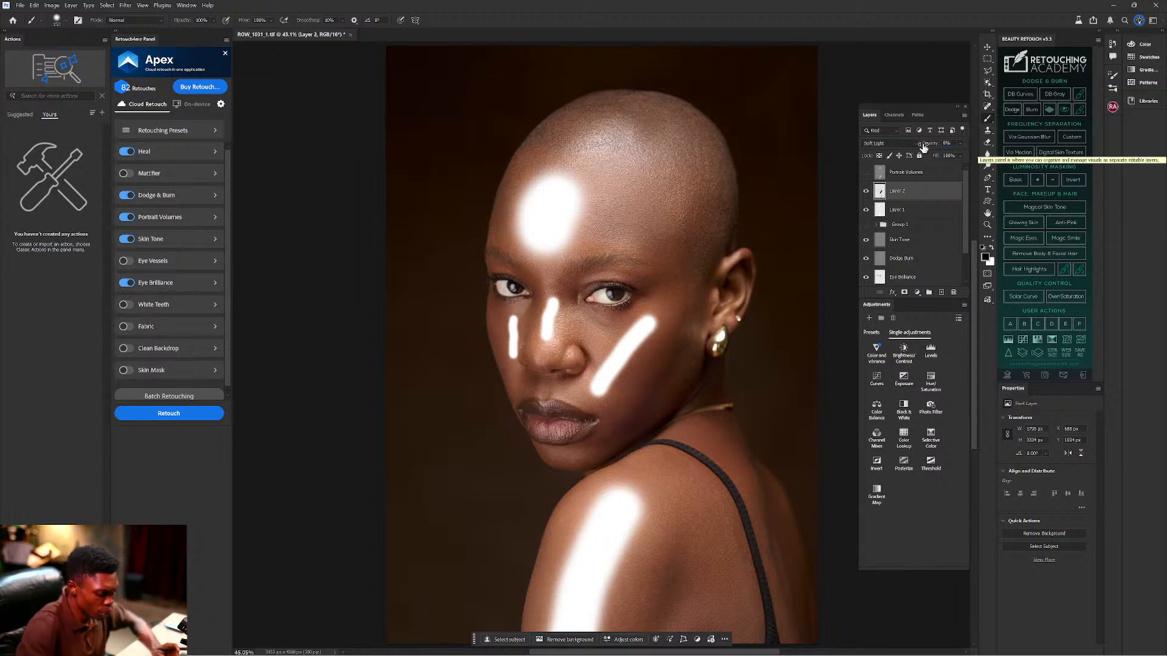
key("ctrl+b")
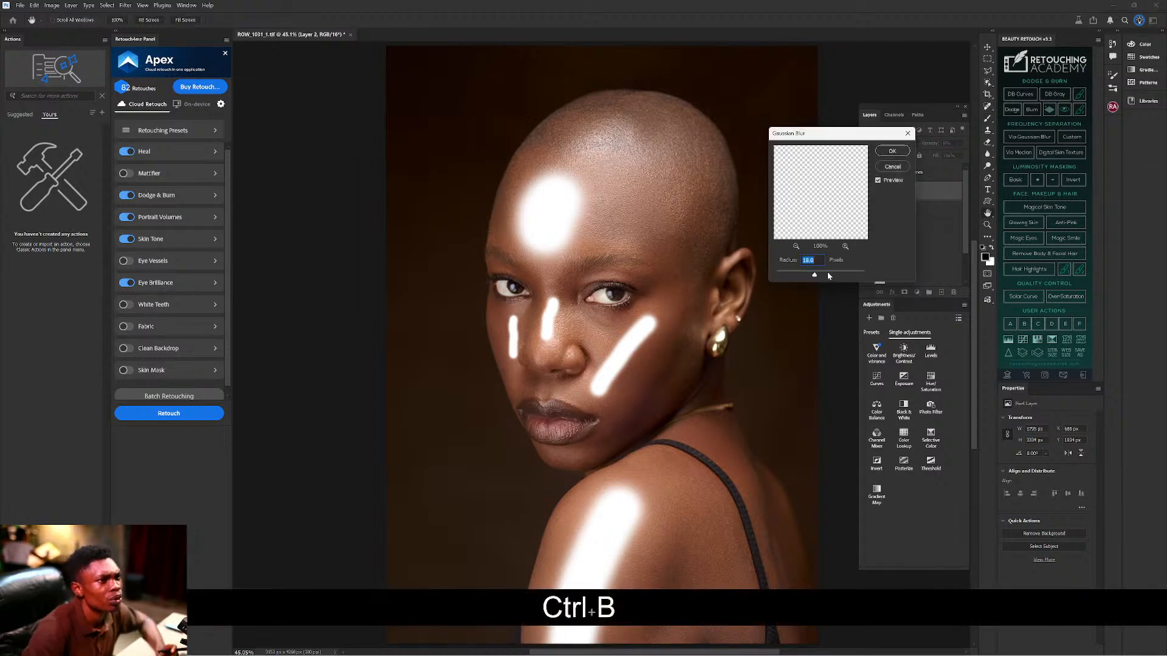
left_click_drag(814, 276, 825, 277)
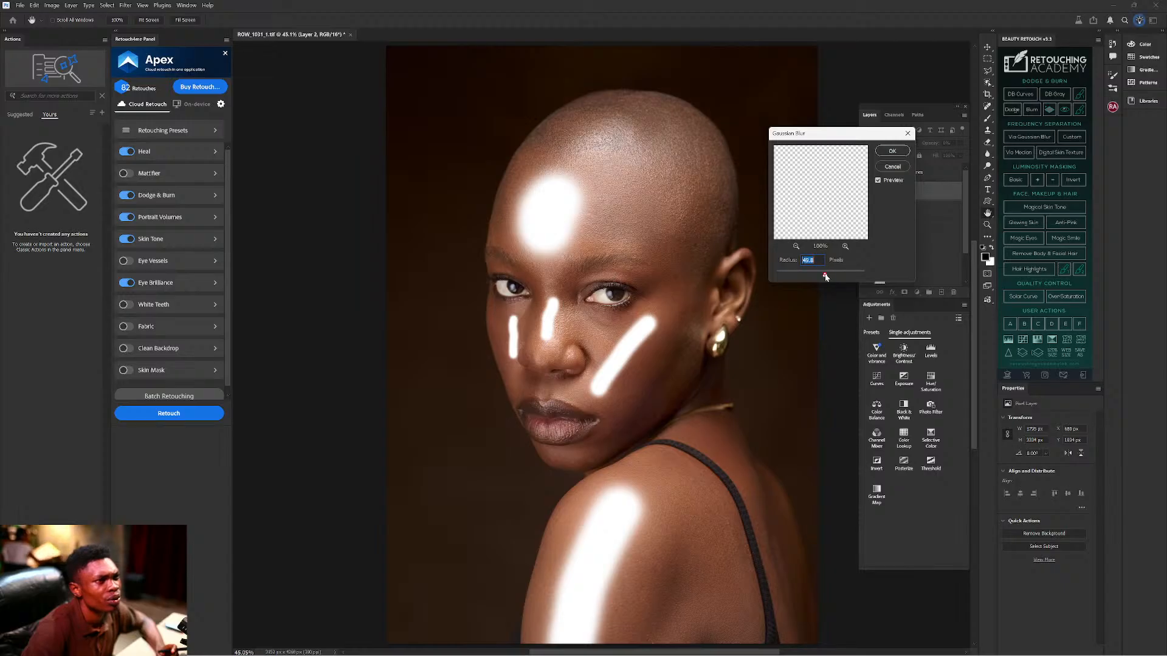
left_click(892, 151)
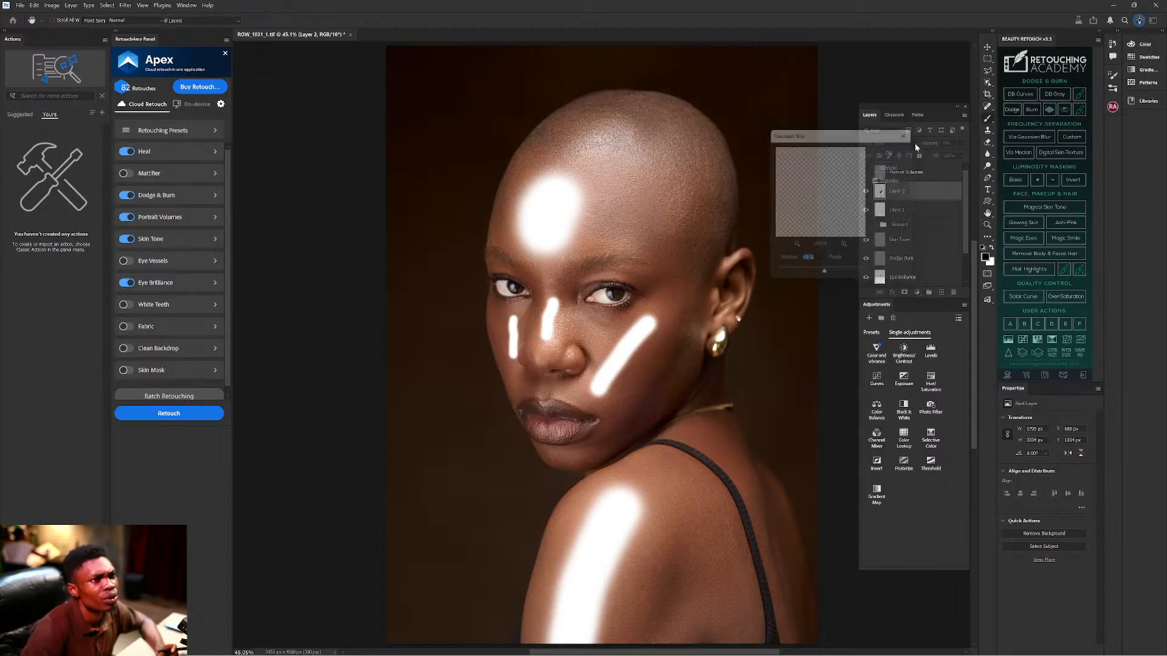
left_click(939, 145)
left_click_drag(939, 146, 942, 147)
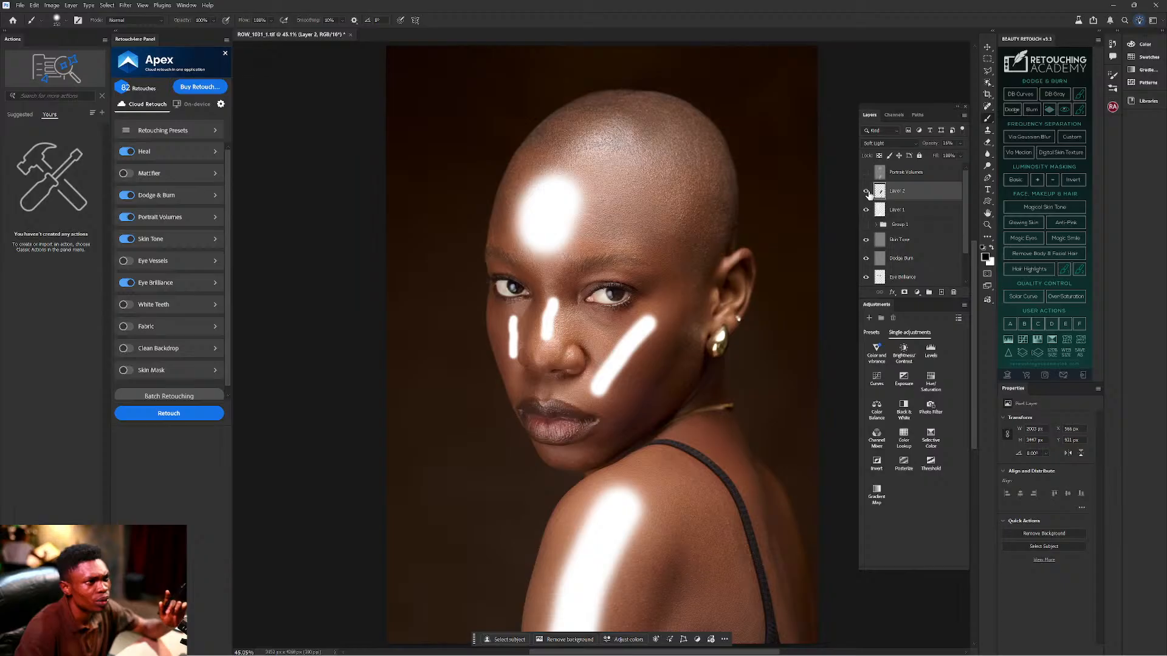
Select Layer 1 and drop its white strokes to roughly half opacity, about 46%.
left_click(881, 213)
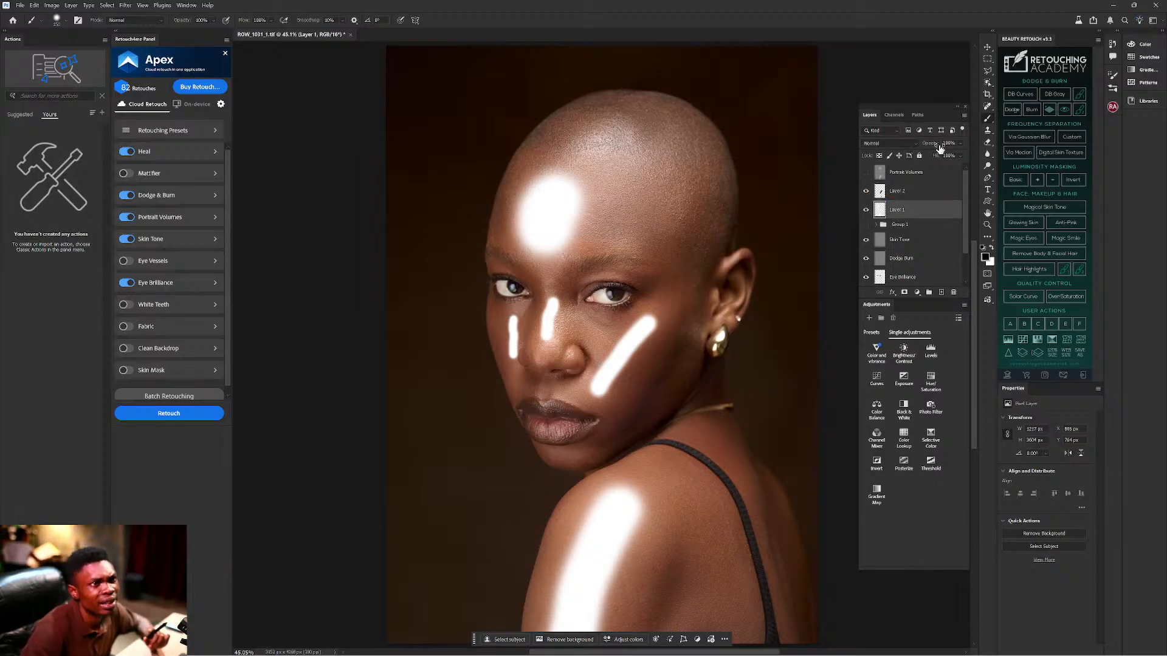
left_click_drag(939, 146, 930, 146)
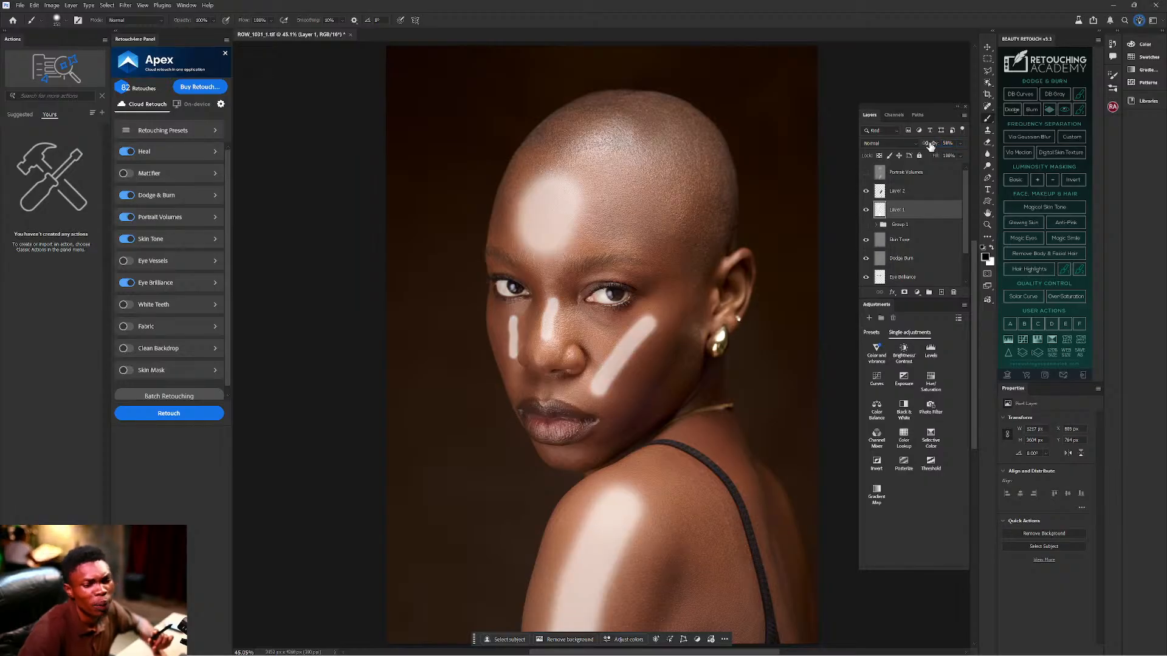
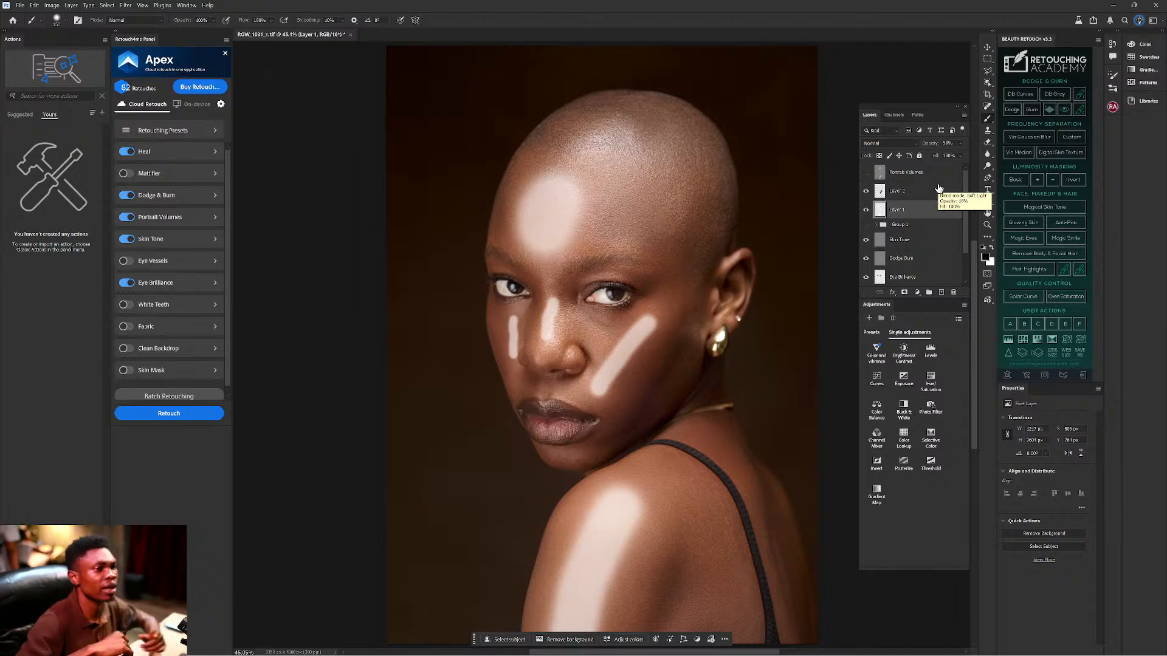
Soften Layer 1's white strokes with an 87 px Gaussian Blur.
key("ctrl+b")
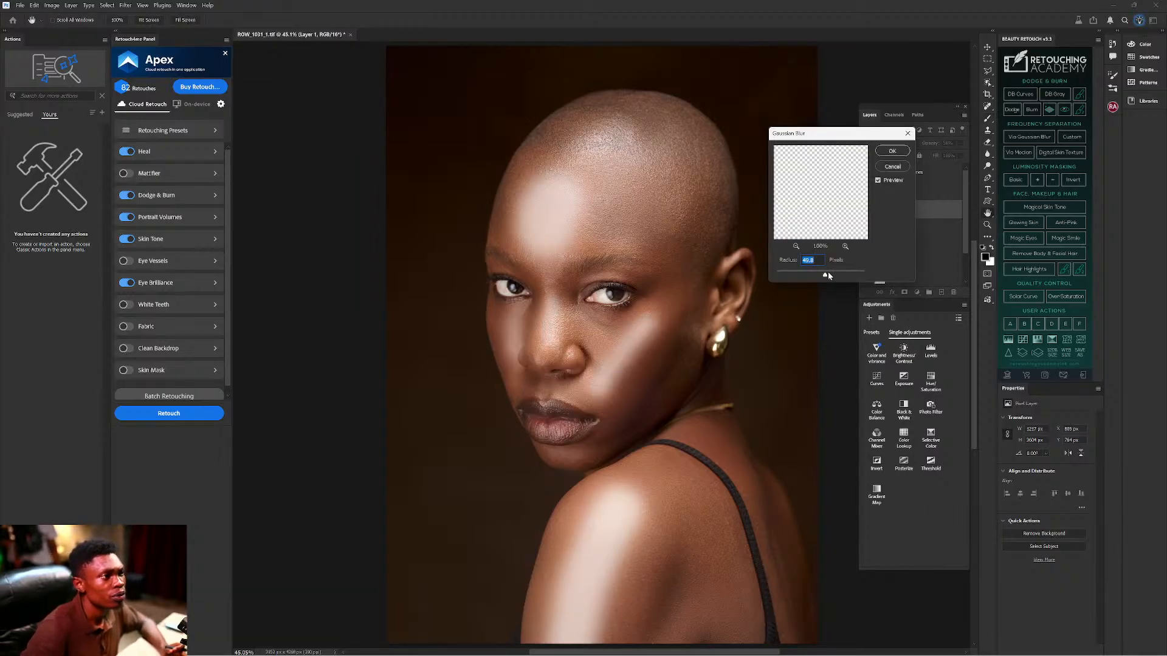
left_click_drag(827, 276, 831, 278)
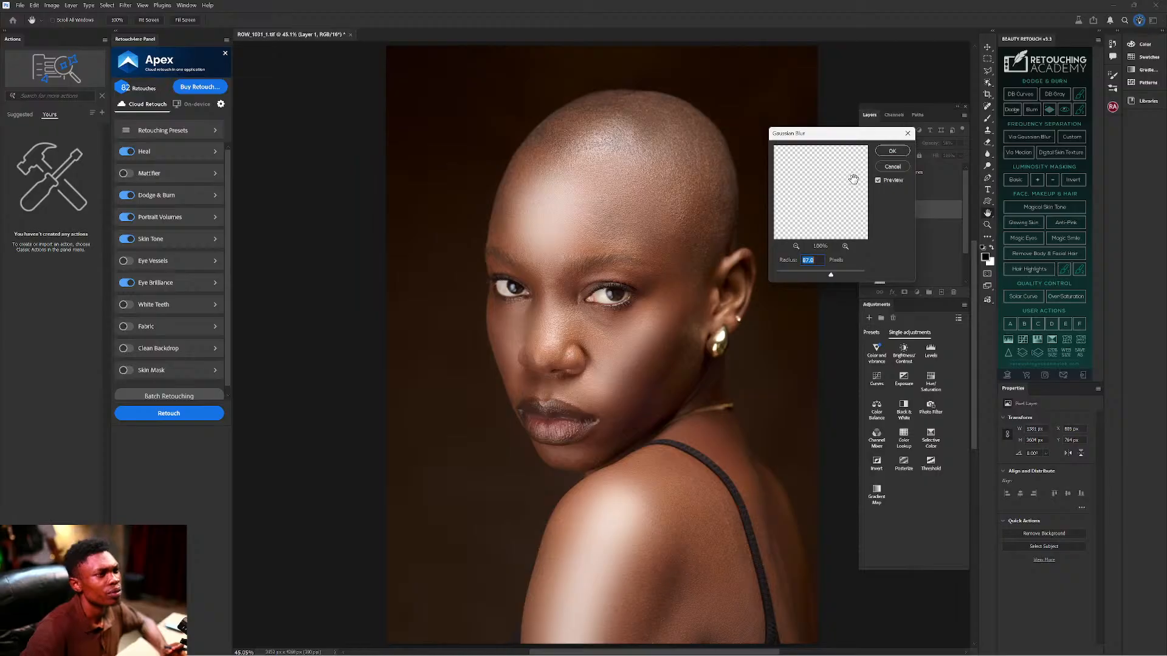
left_click(891, 151)
Set Layer 1's blend mode to Soft Light and add Layer 2 to the selection.
key("b")
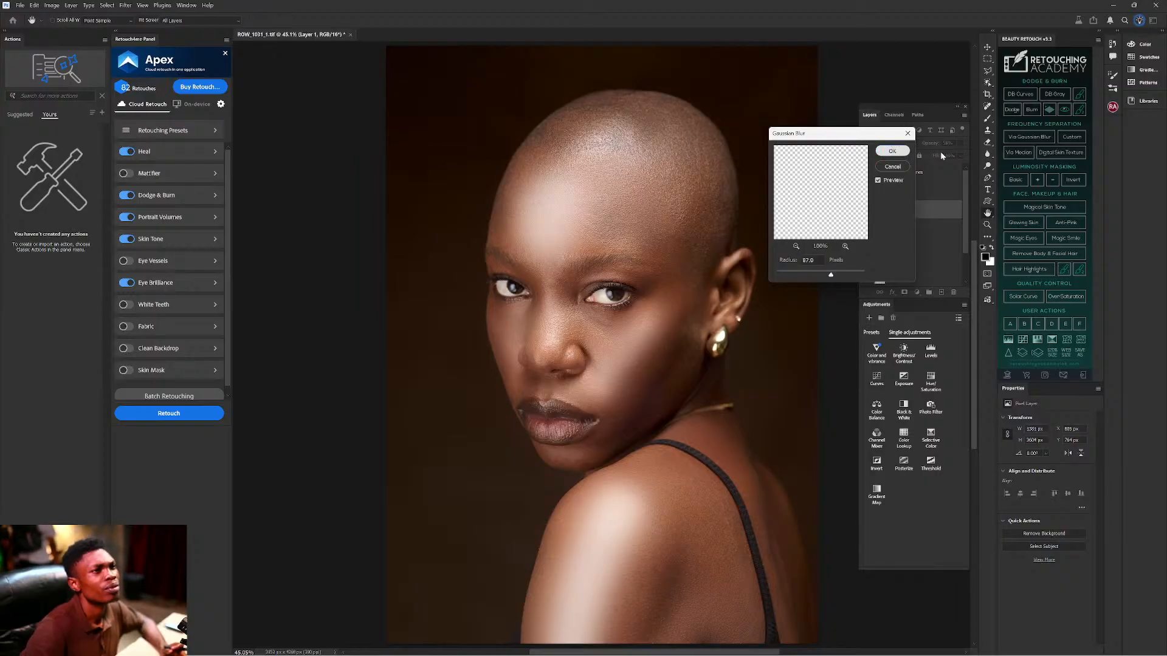
left_click(897, 144)
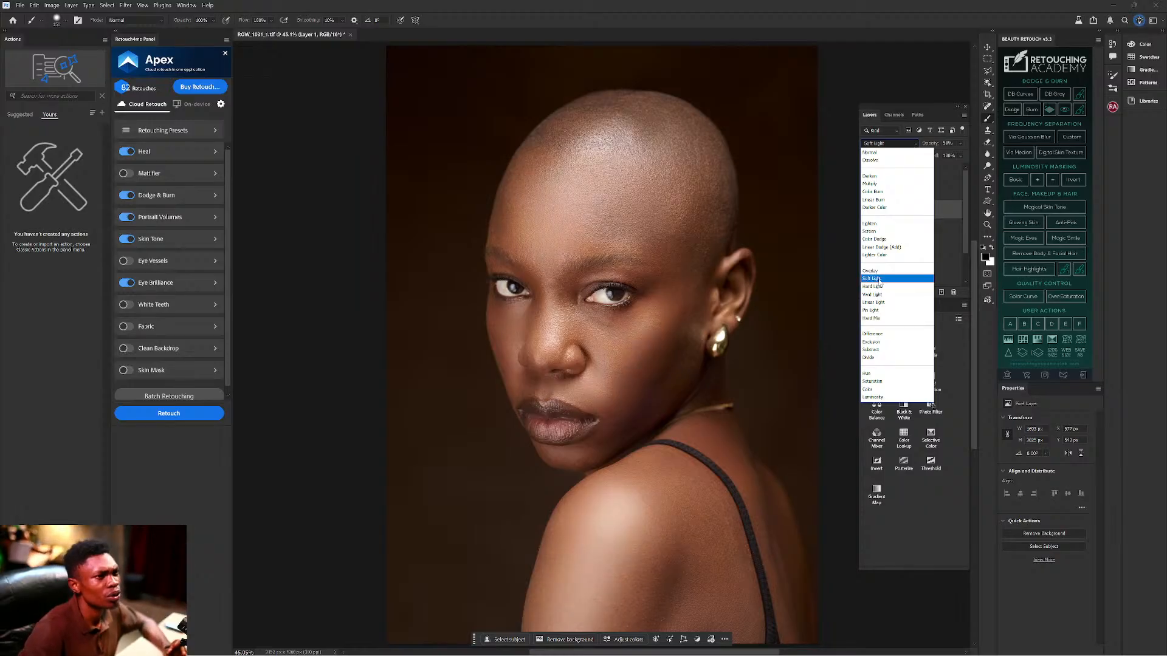
left_click(878, 279)
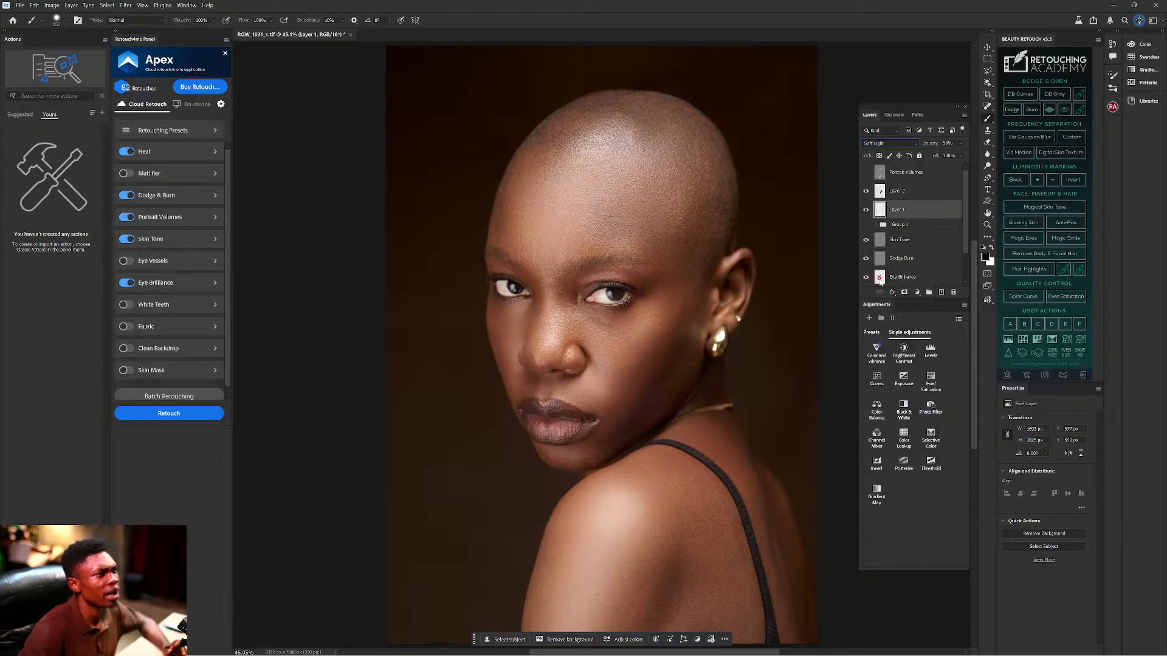
left_click(912, 192, "ctrl")
Group Layer 1 and Layer 2 into Group 2, toggle its visibility to compare, and leave it hidden.
key("ctrl+g")
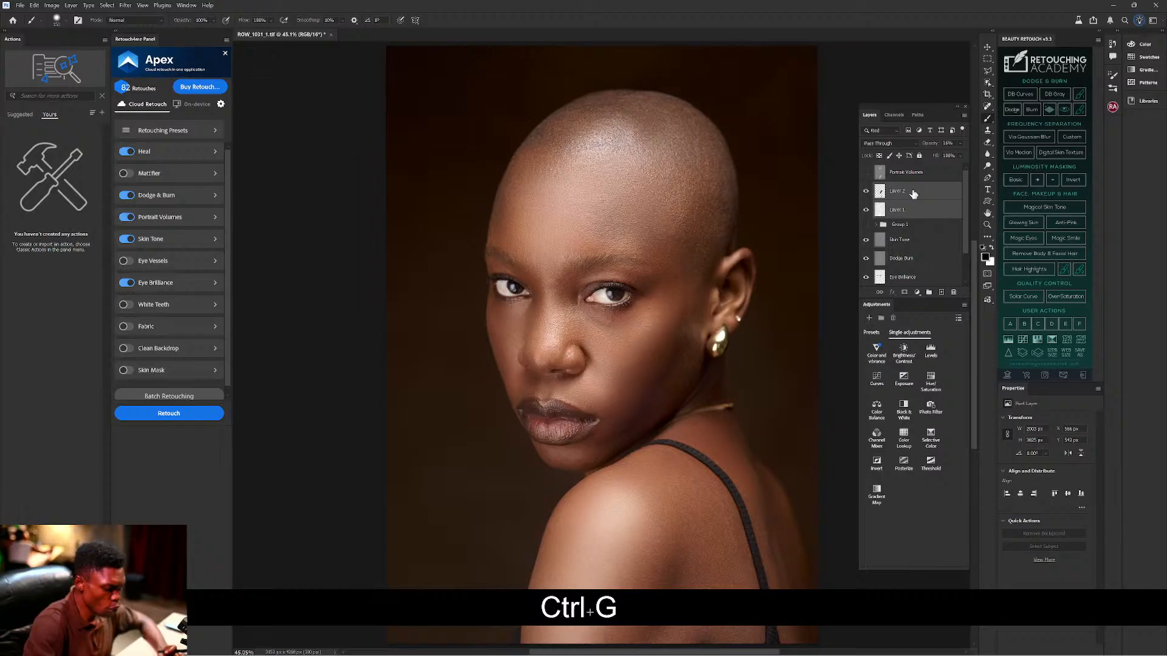
left_click(867, 188)
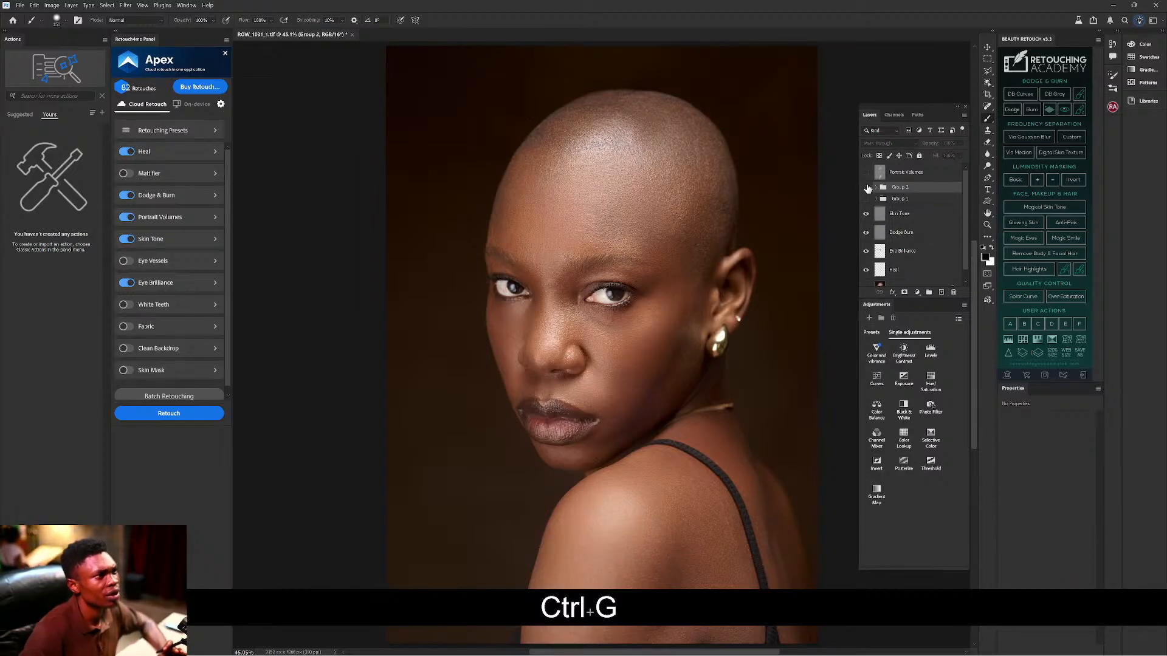
left_click(867, 188)
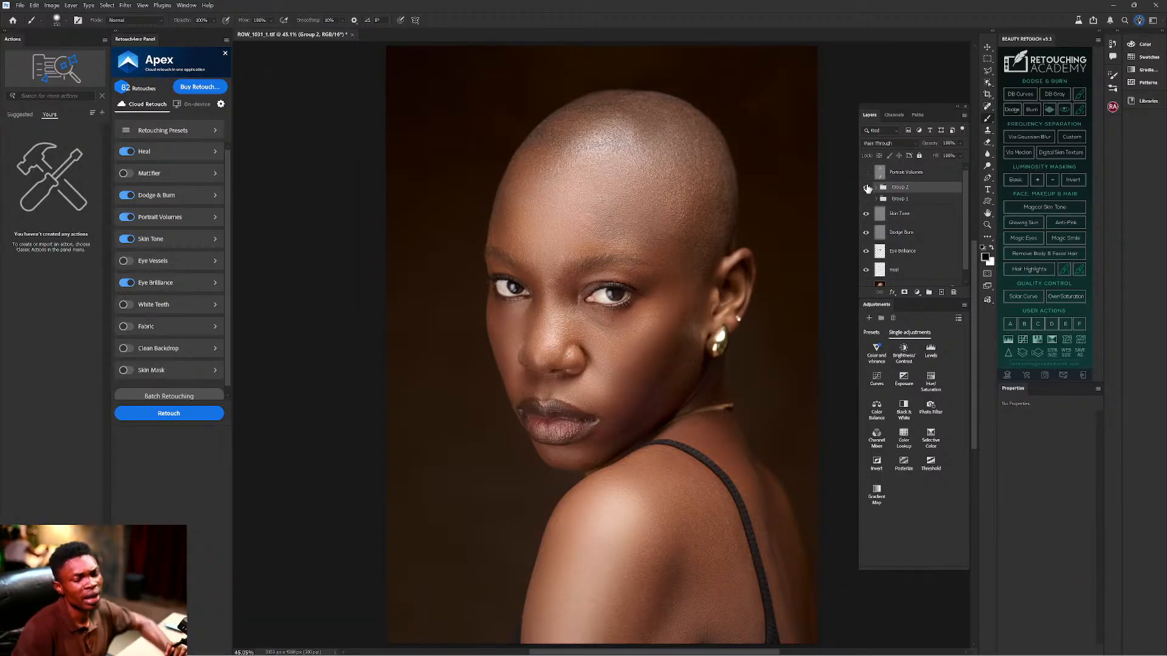
left_click(867, 188)
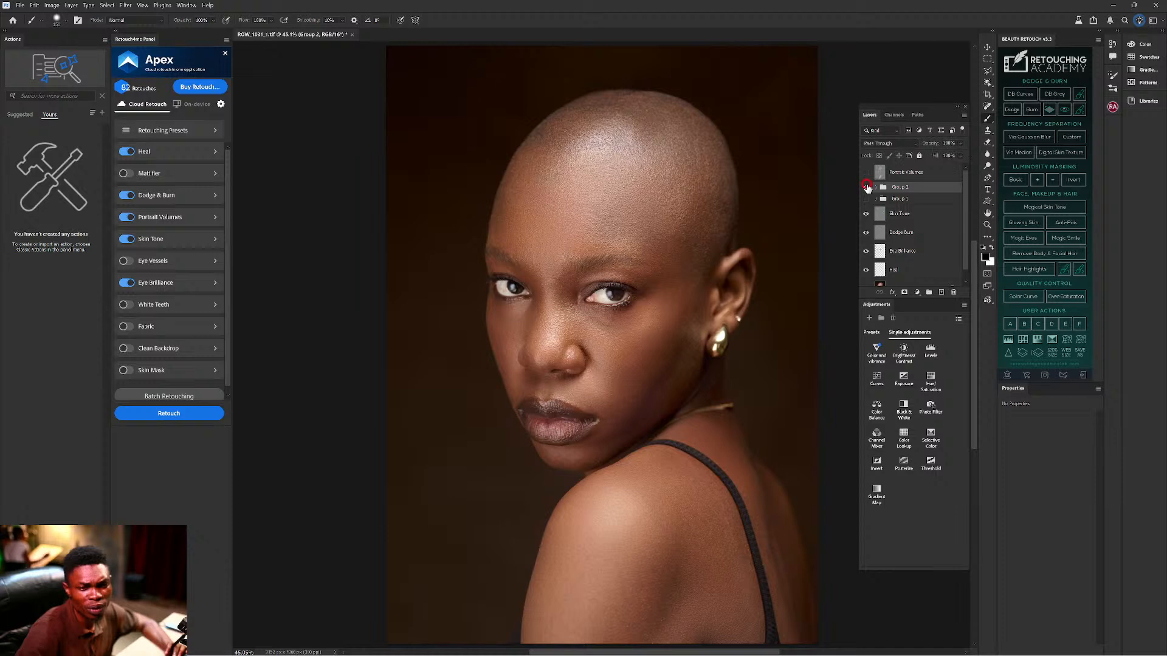
left_click(867, 188)
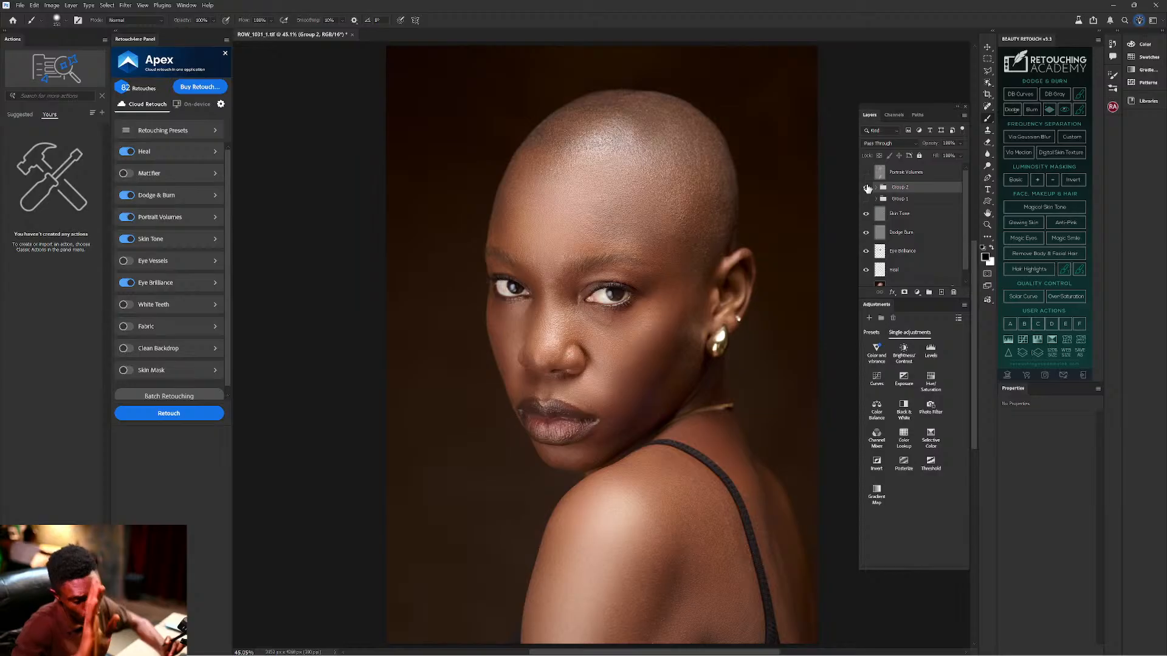
left_click(867, 187)
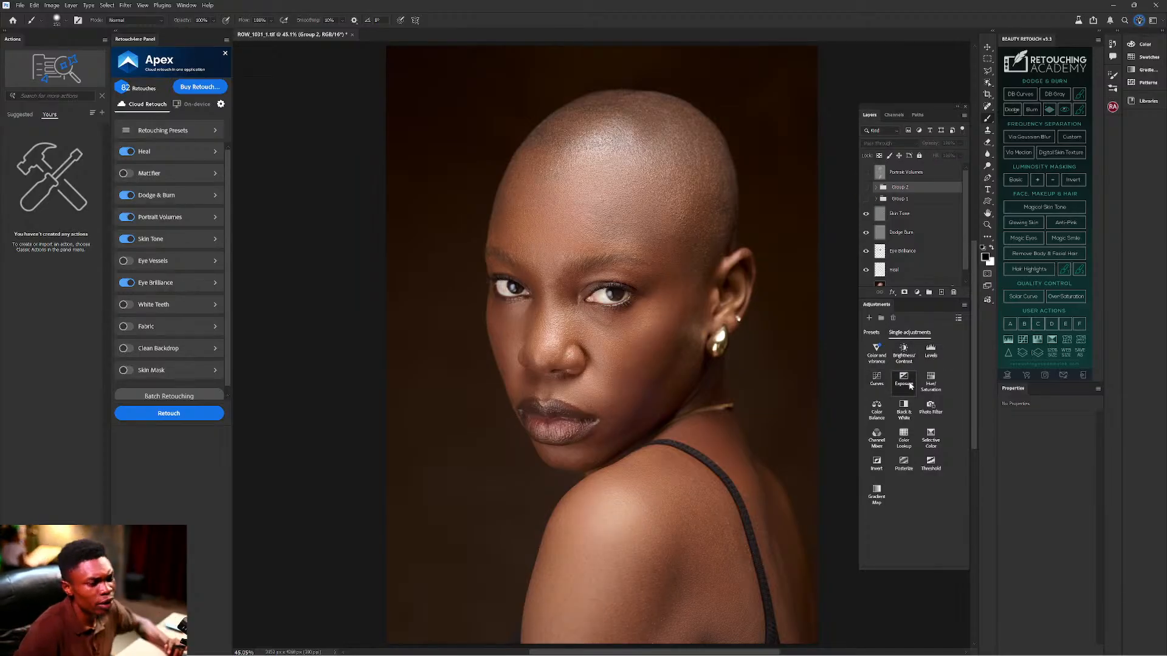
Add a Curves adjustment layer, duplicate it, and set the copy to Multiply.
left_click(876, 379)
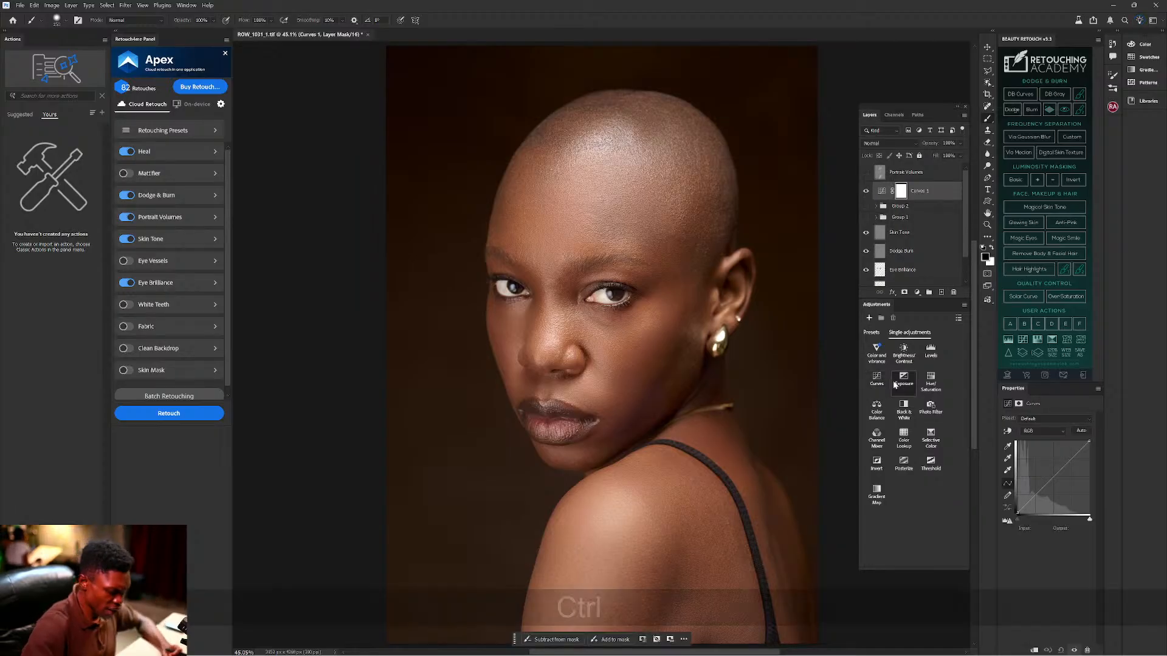
key("ctrl+j")
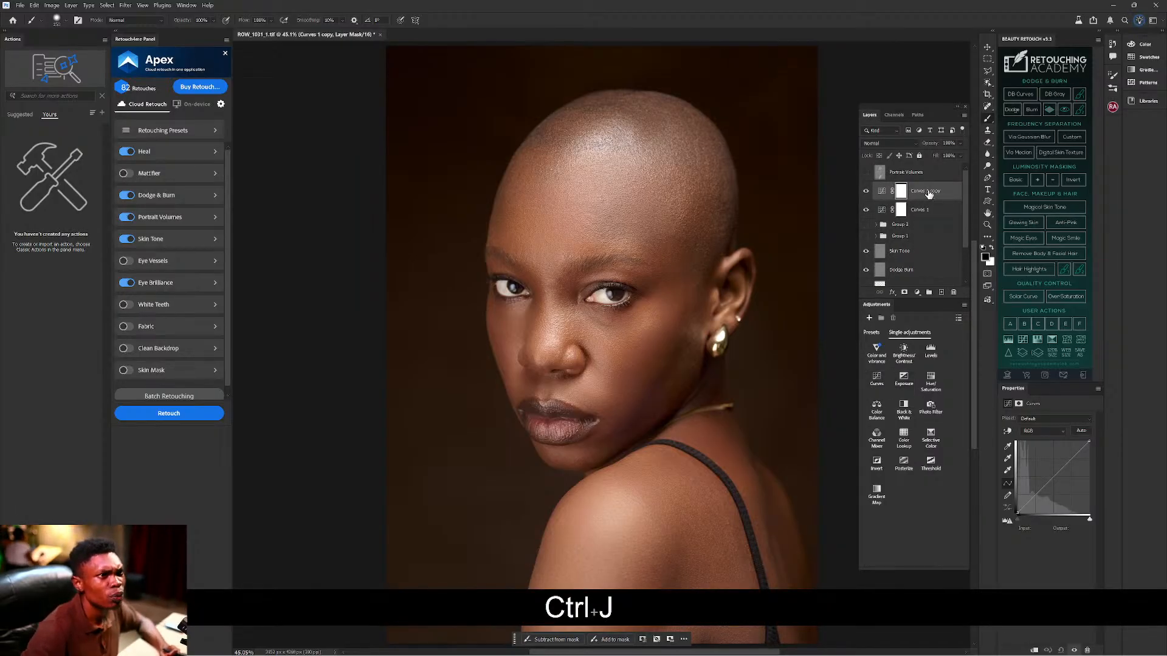
left_click(909, 144)
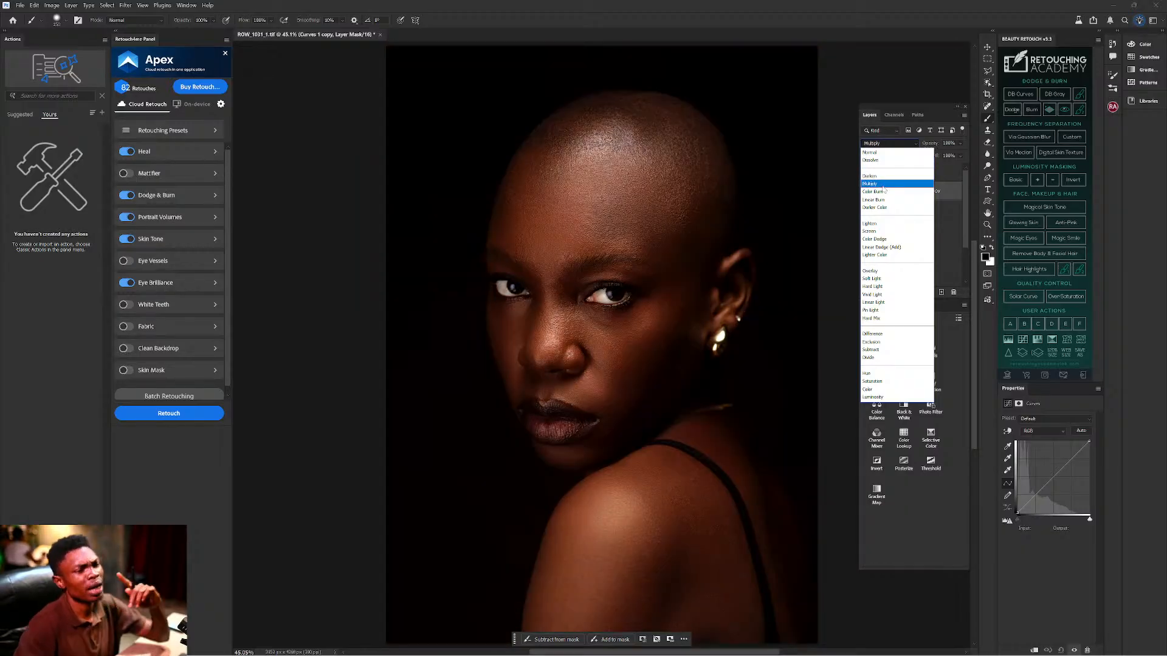
left_click(883, 184)
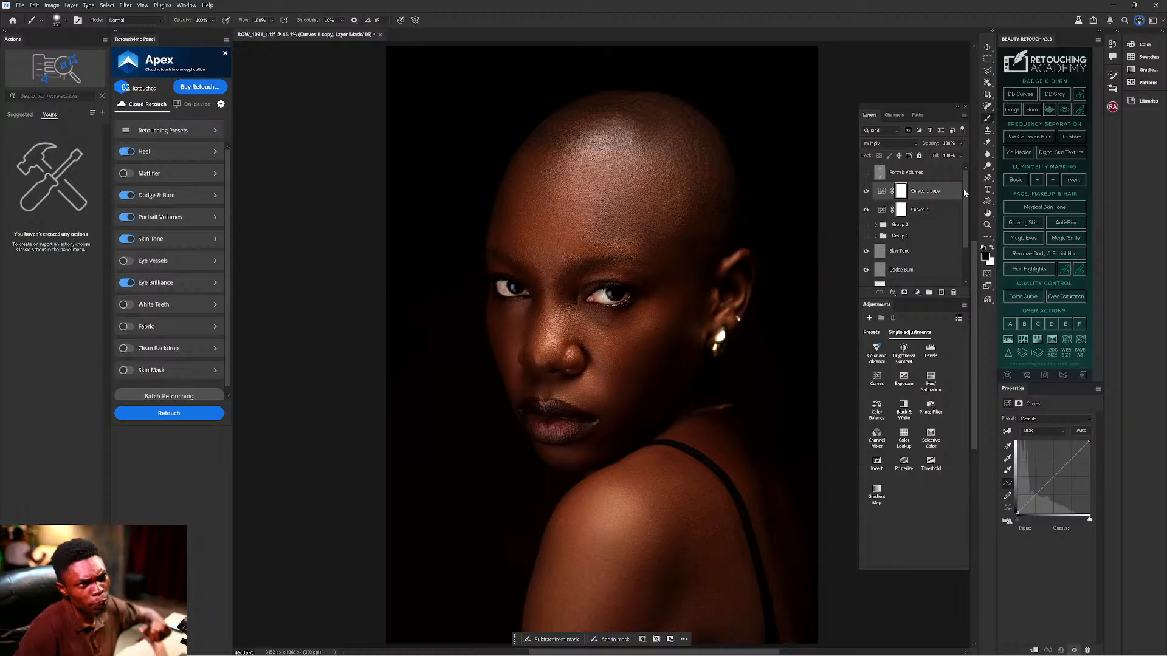
Set Curves 1 to Screen blend mode, then select both Curves layers.
left_click(929, 210)
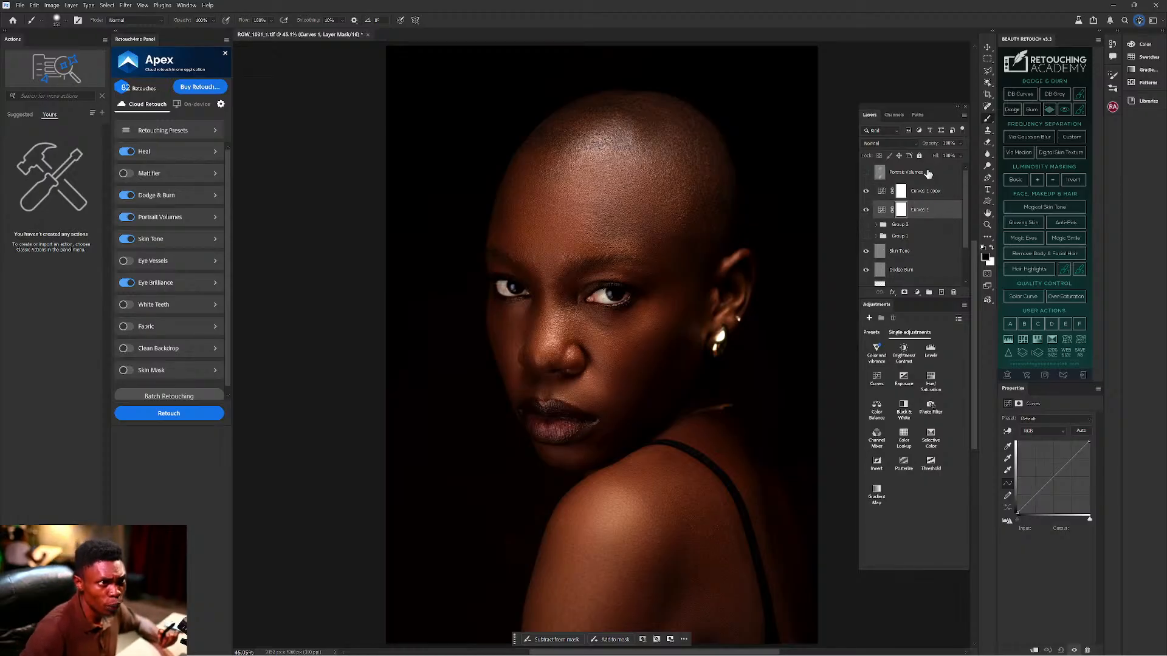
left_click(907, 143)
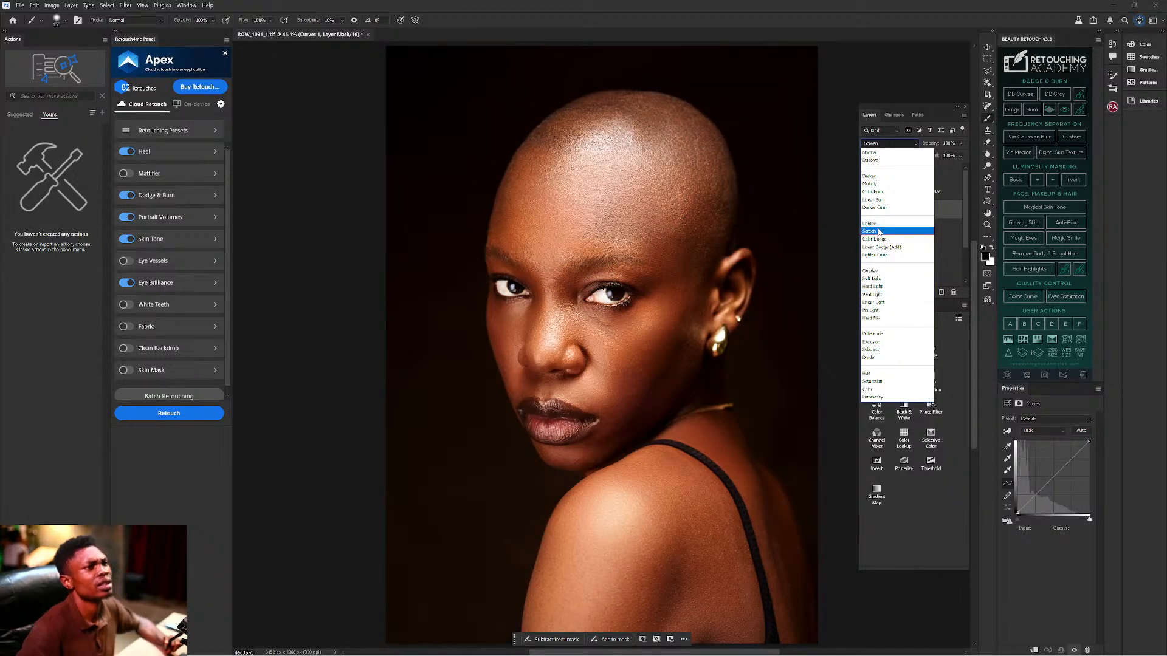
left_click(879, 231)
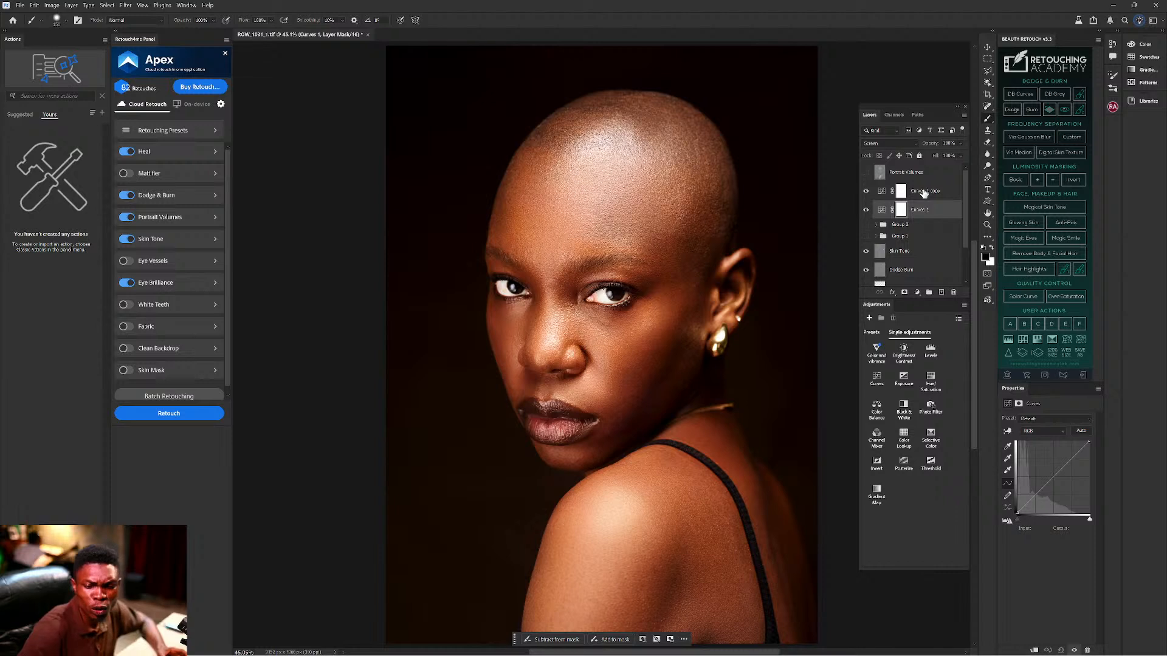
left_click(924, 193, "ctrl")
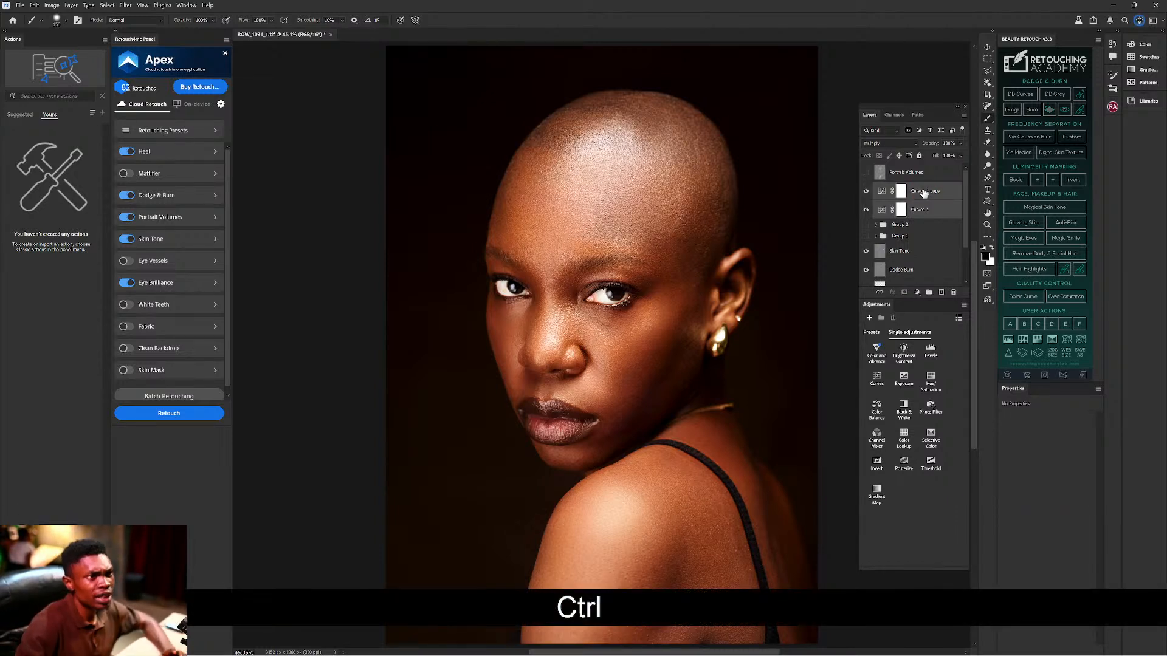
Rename Curves 1 copy to Burn and Curves 1 to Dodge.
left_click(924, 192)
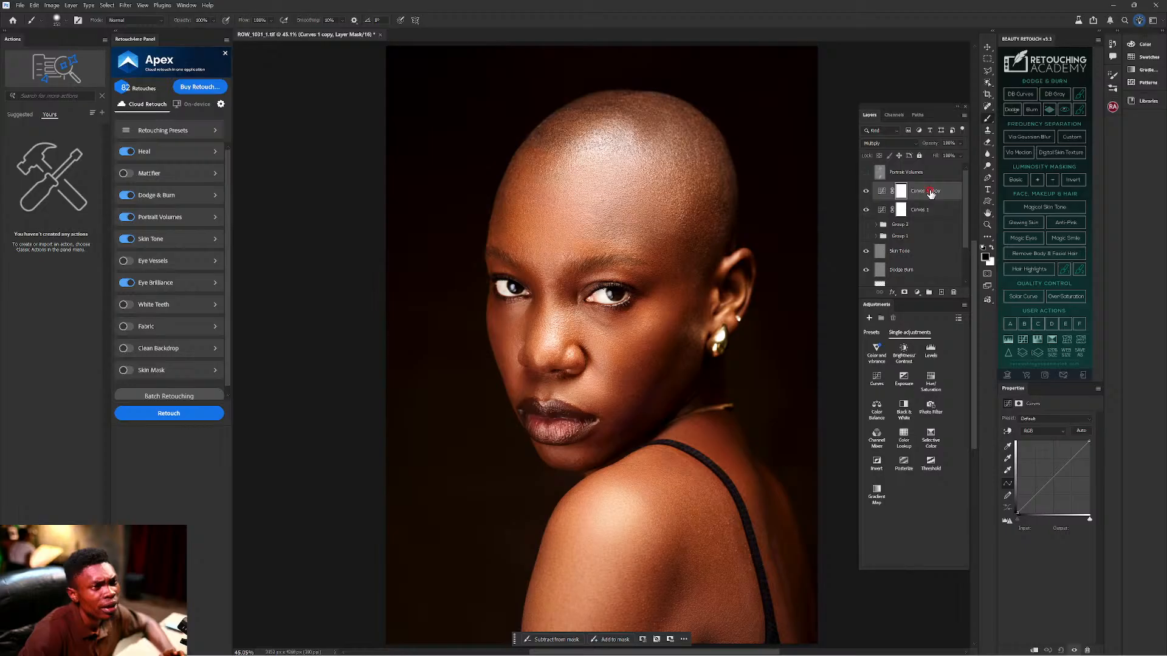
double_click(924, 192)
type("Bu")
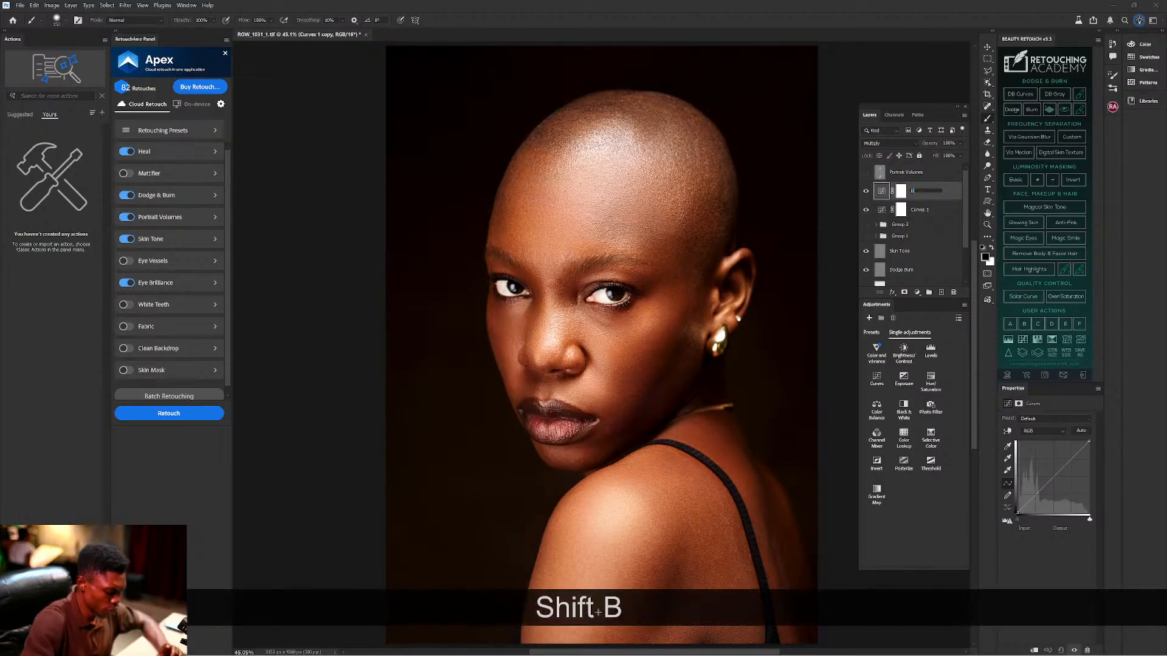
key("Return")
left_click(923, 212)
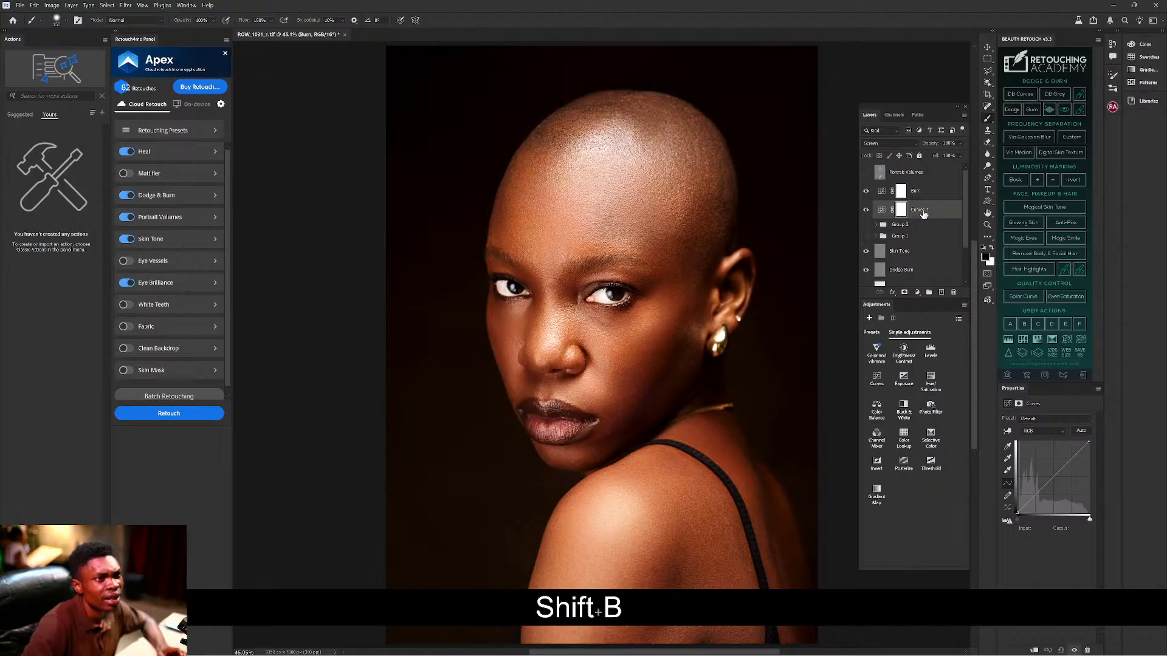
double_click(922, 211)
type("D")
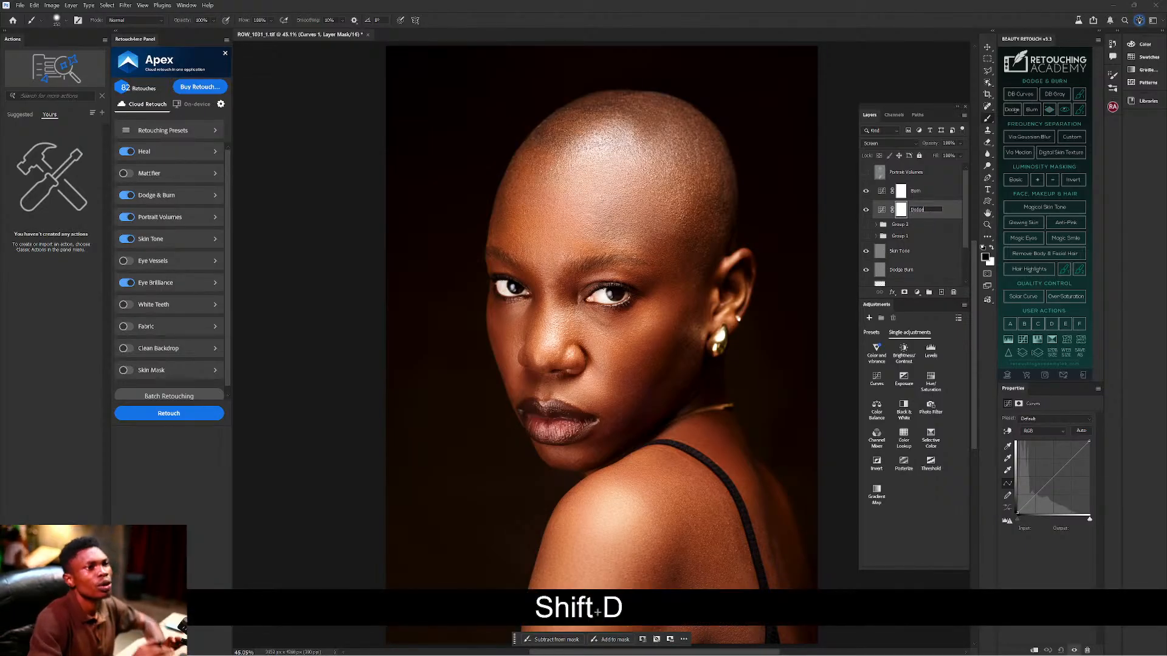
type("odge")
key("Return")
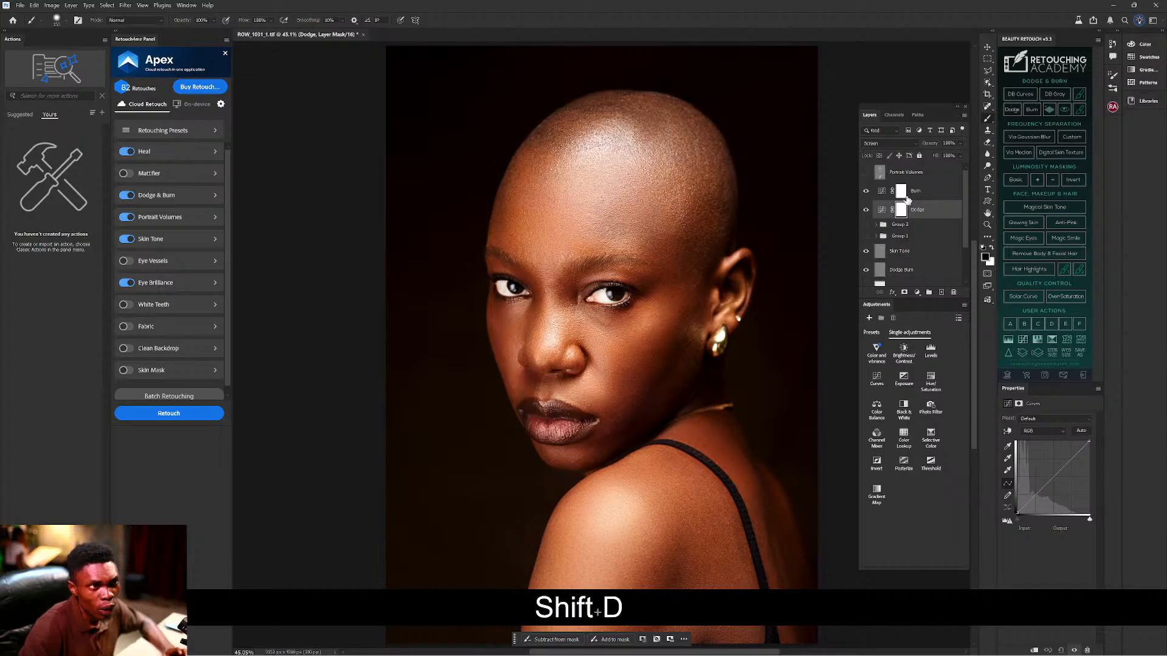
Invert the Burn and Dodge layer masks to black, hiding both adjustments.
left_click(901, 192)
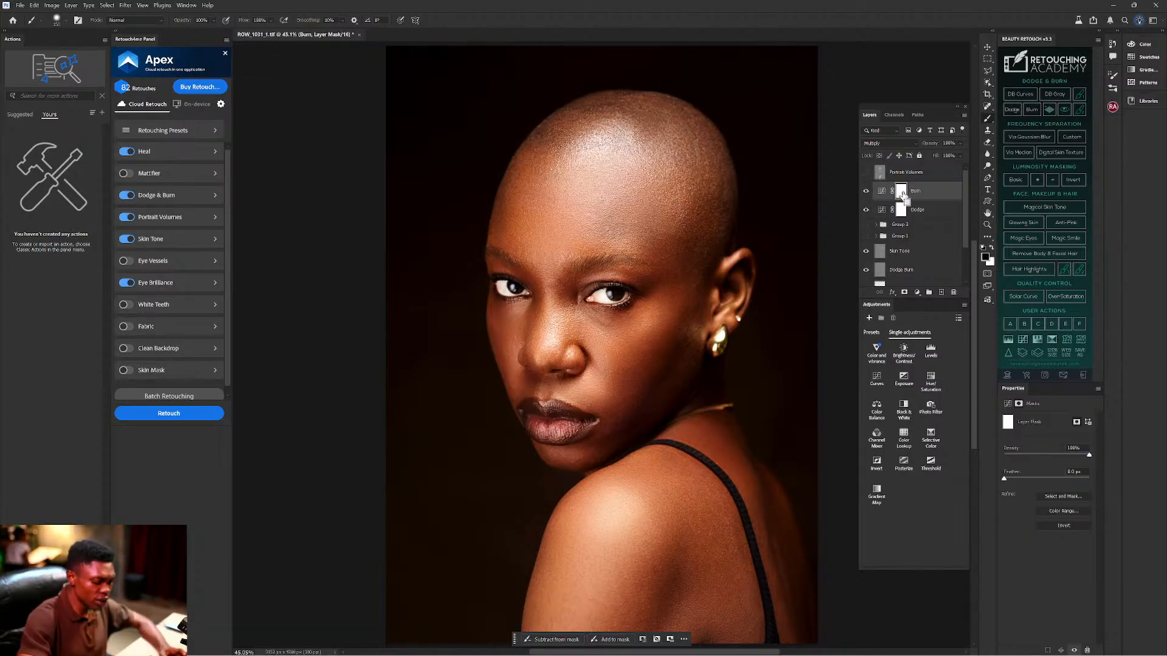
key("ctrl+i")
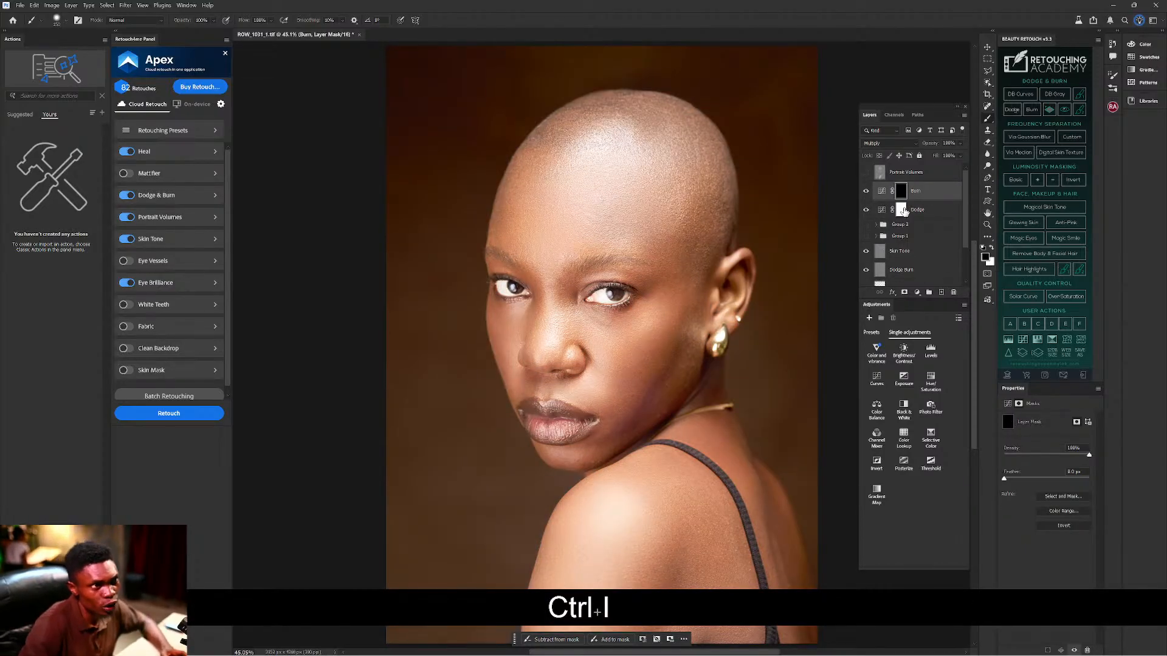
left_click(901, 210)
key("ctrl+i")
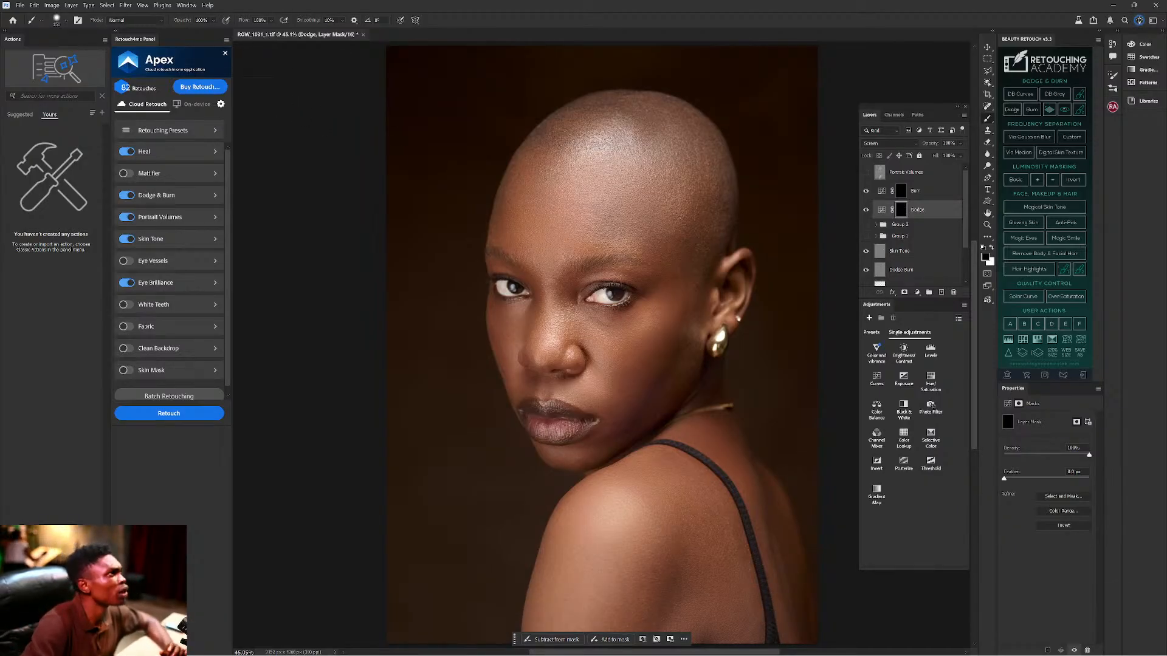
Set the brush flow to 10% and enlarge the brush.
left_click(260, 21)
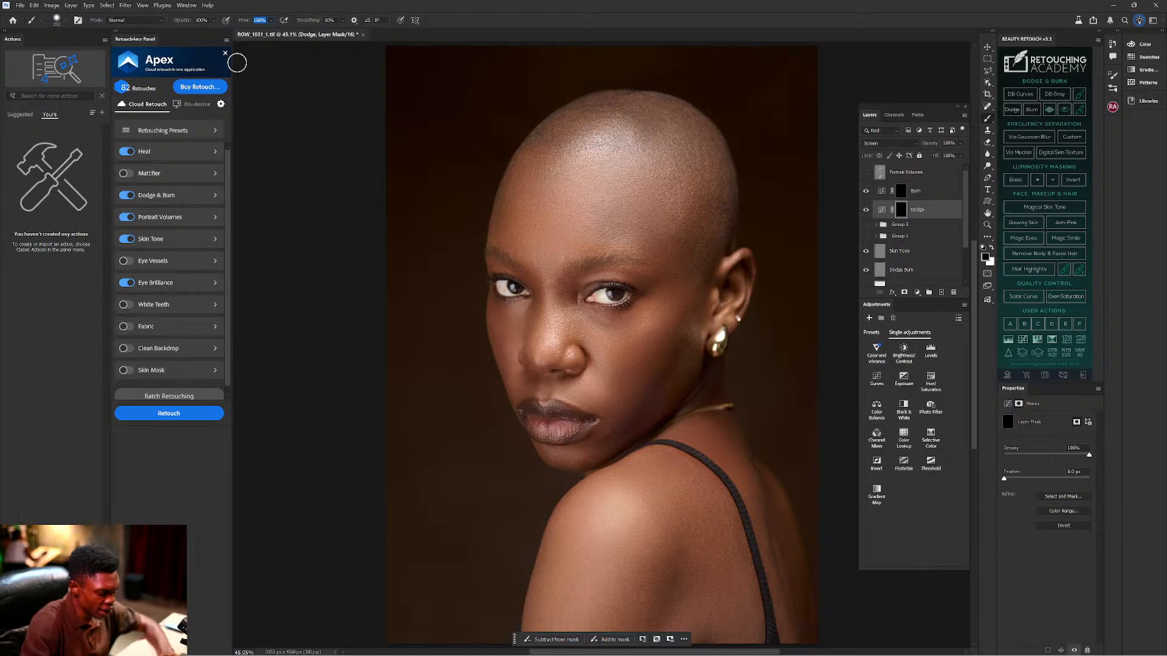
type("1")
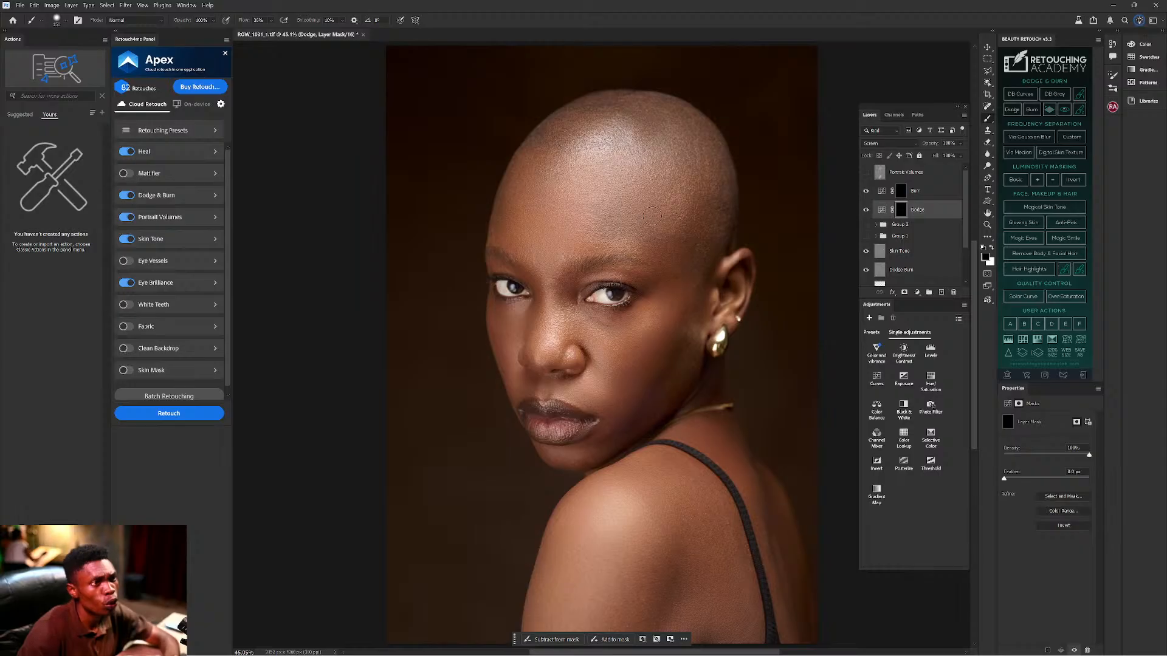
key("bracketright")
key("bracketright")
Paint white on the Dodge mask over the forehead, cheek, under-eye edge and shoulder.
mouse_move(584, 190)
left_mouse_down()
mouse_move(568, 183)
mouse_move(583, 187)
mouse_move(553, 230)
mouse_move(571, 219)
mouse_move(582, 229)
mouse_move(564, 224)
mouse_move(607, 180)
left_mouse_up()
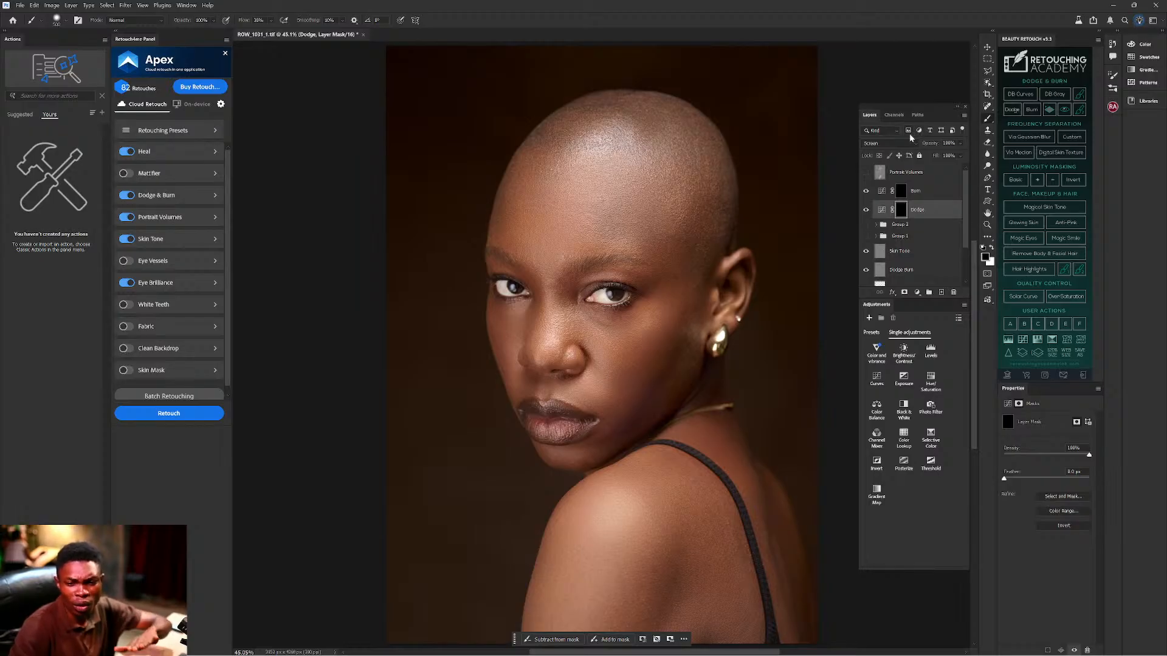
left_click(991, 248)
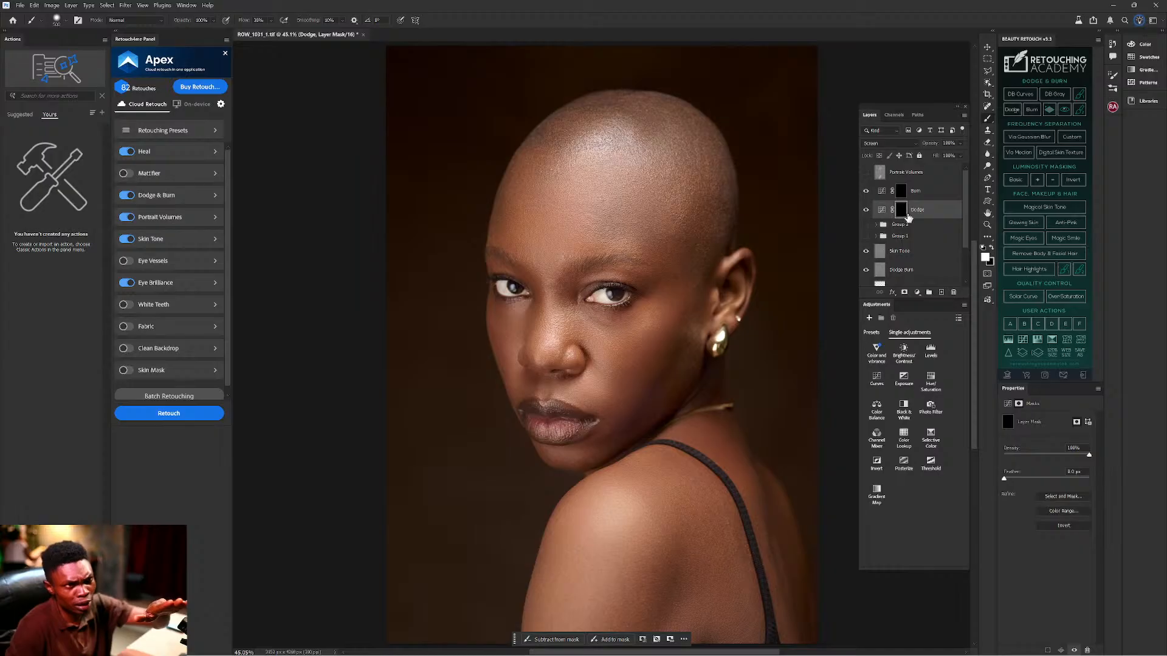
mouse_move(594, 169)
left_mouse_down()
mouse_move(557, 204)
mouse_move(563, 238)
mouse_move(608, 200)
left_mouse_up()
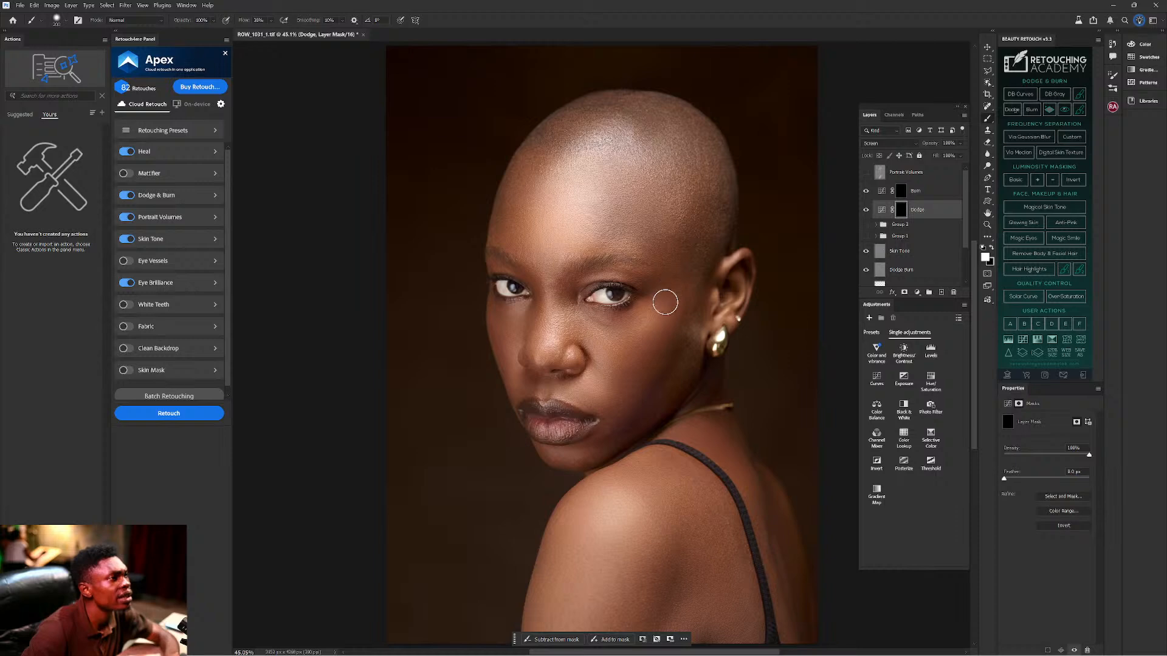
left_click_drag(651, 317, 626, 348)
key("bracketleft")
key("bracketleft")
key("bracketleft")
key("bracketleft")
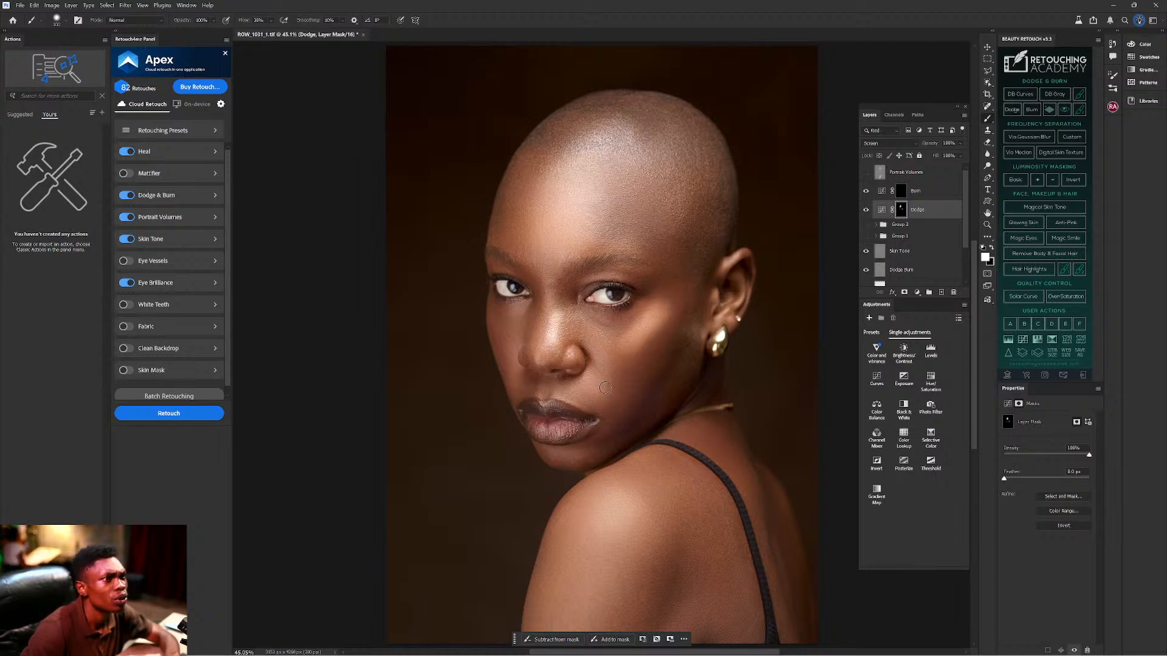
left_click_drag(515, 371, 518, 316)
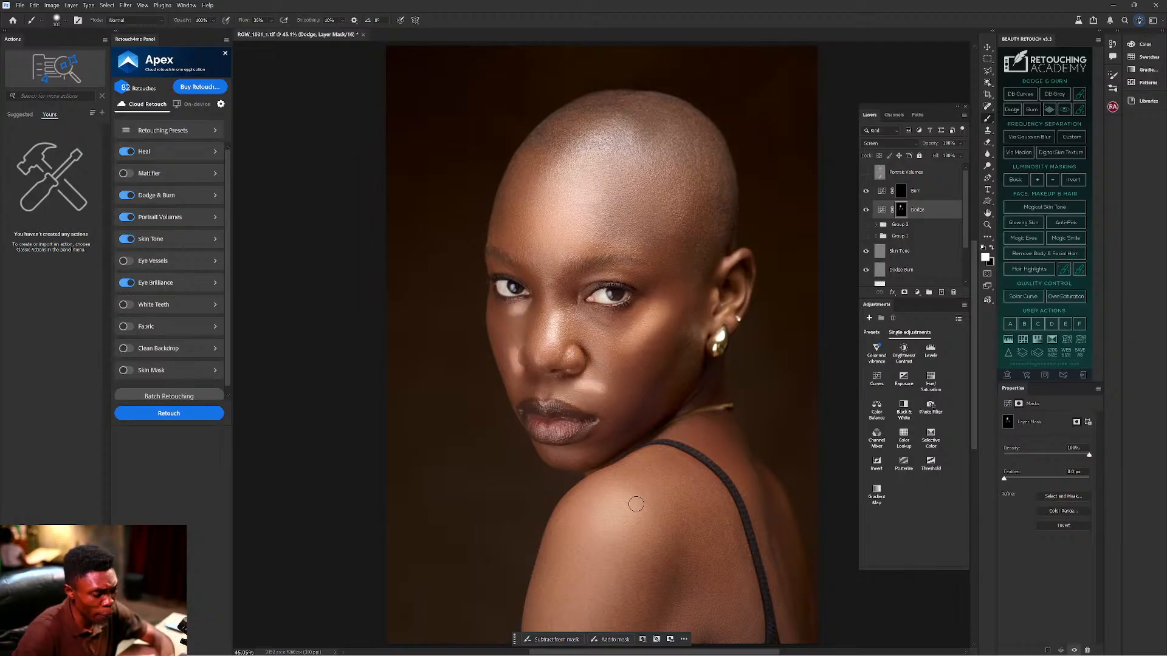
key("bracketright")
key("bracketright")
left_click_drag(622, 512, 598, 611)
key("bracketleft")
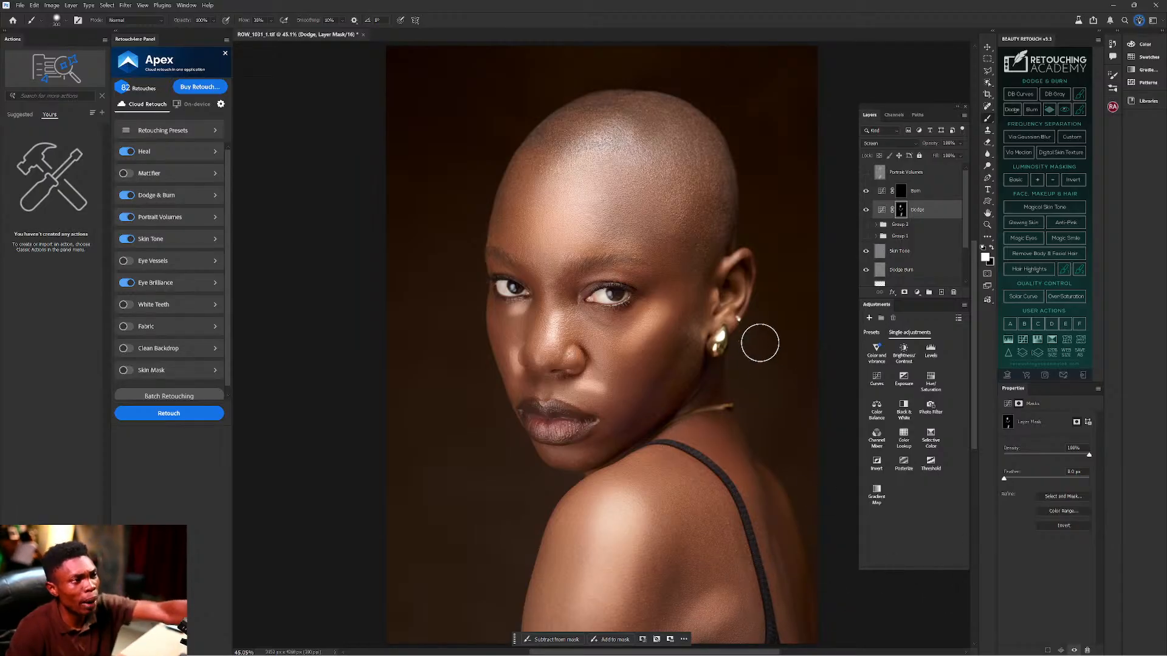
On the Burn mask, darken the cheek-to-jaw edges and nose sides, then feather to about 173 px.
left_click(902, 192)
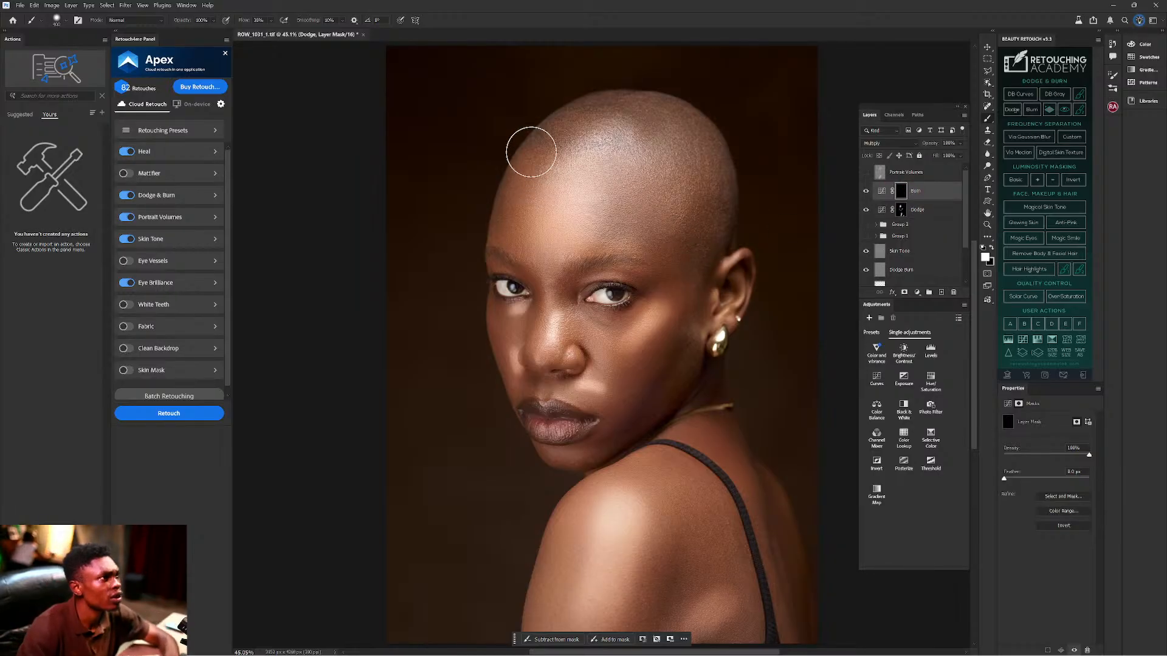
key("bracketright")
key("bracketleft")
key("bracketleft")
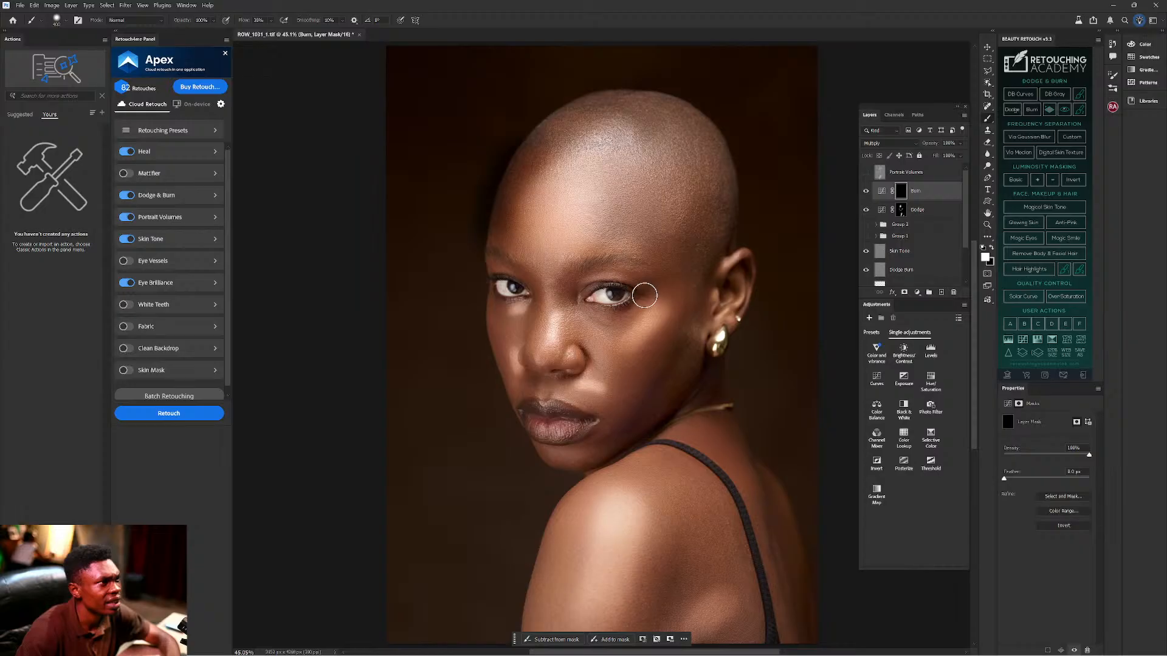
left_click_drag(672, 352, 609, 411)
key("bracketleft")
key("bracketleft")
key("bracketleft")
key("bracketleft")
mouse_move(537, 304)
left_mouse_down()
mouse_move(541, 334)
mouse_move(578, 299)
mouse_move(565, 332)
left_mouse_up()
left_click_drag(495, 322, 518, 404)
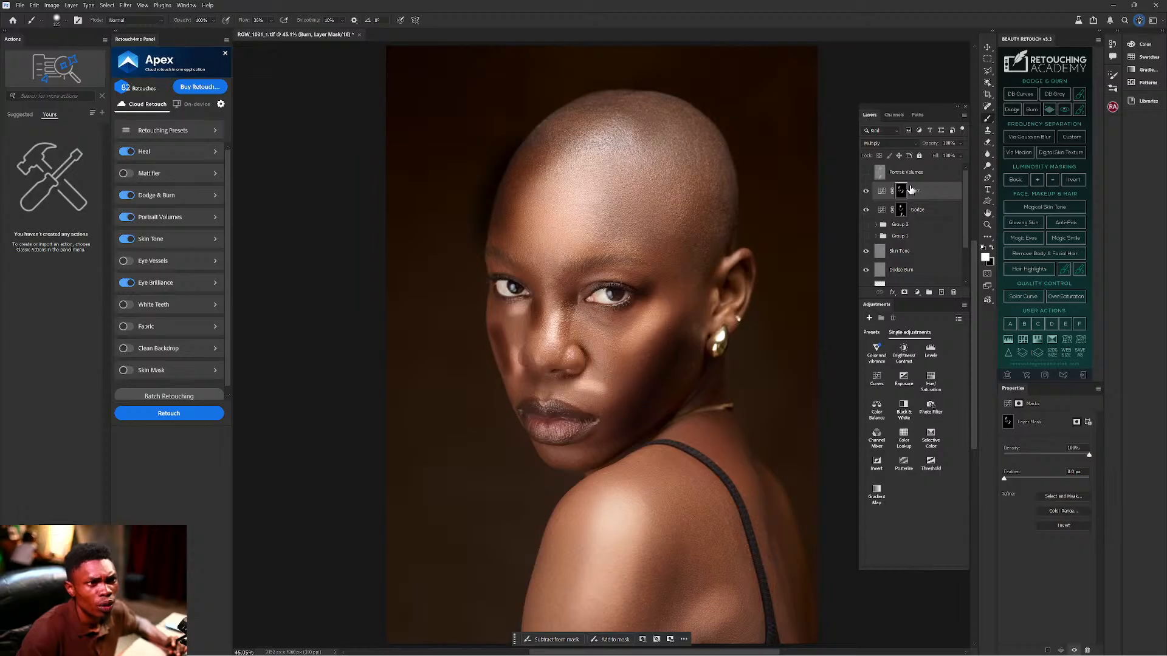
left_click_drag(1005, 480, 1069, 480)
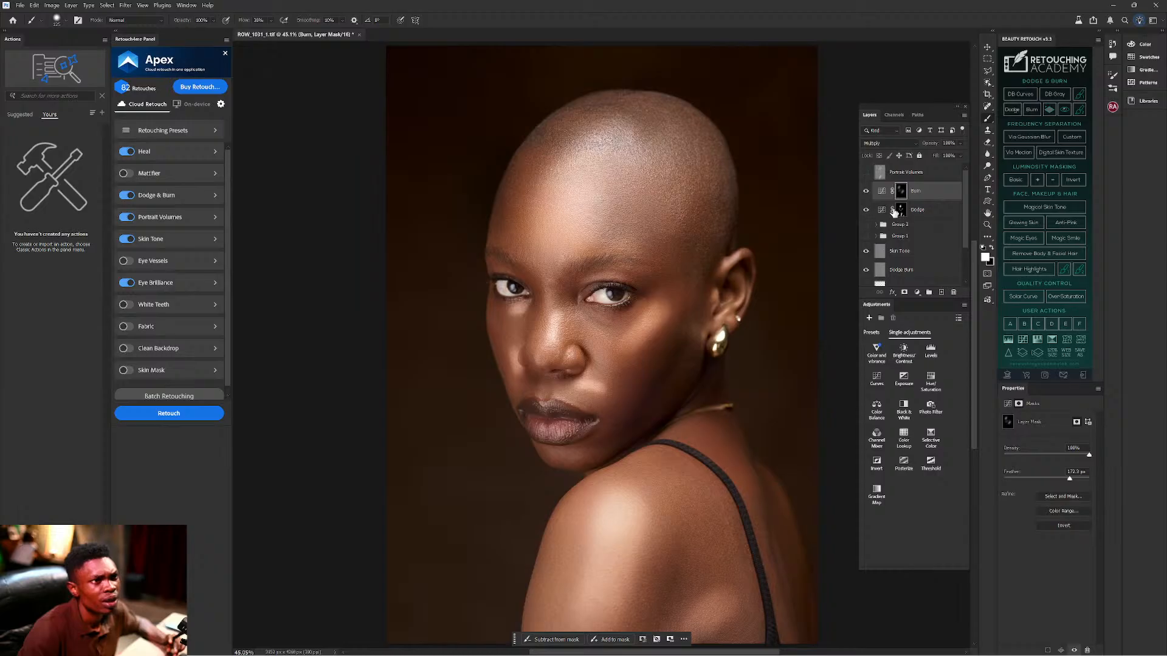
Feather the Dodge mask to about 137 px and group Dodge and Burn into Group 3.
left_click(901, 213)
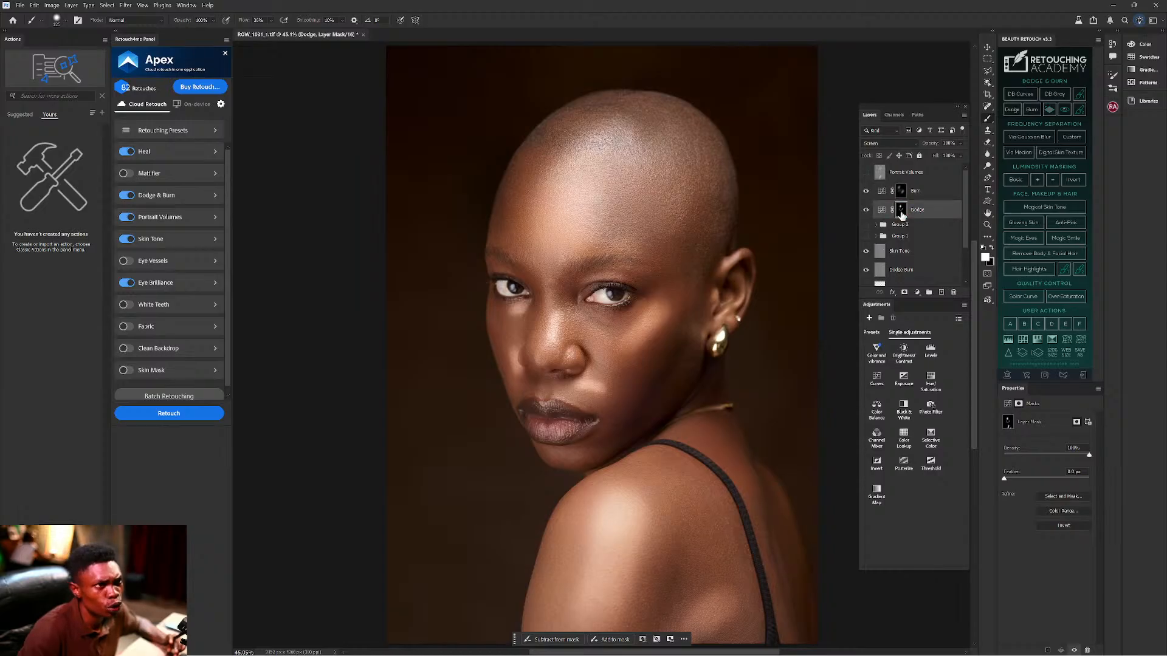
left_click_drag(1004, 480, 1061, 480)
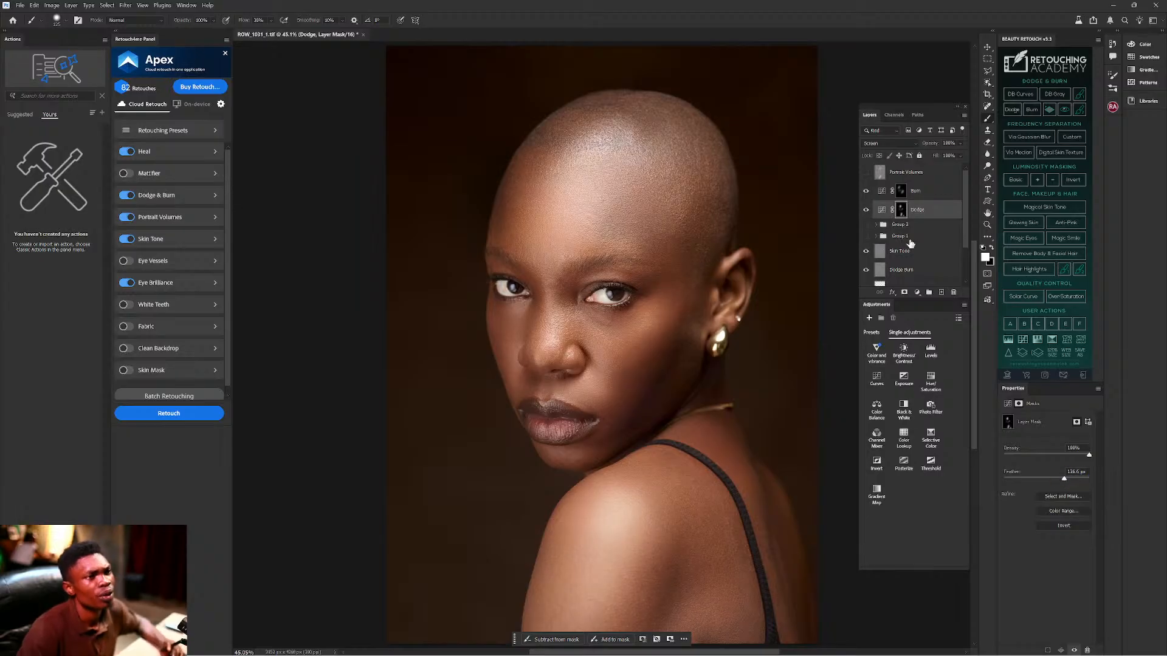
left_click(932, 189, "ctrl")
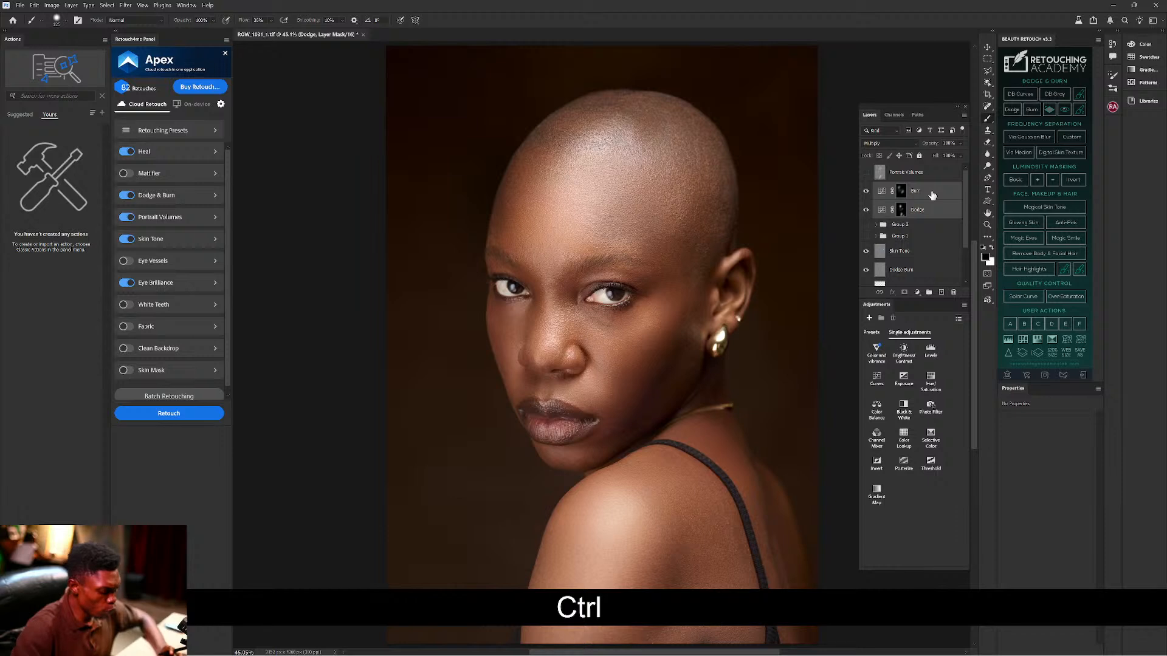
key("ctrl+g")
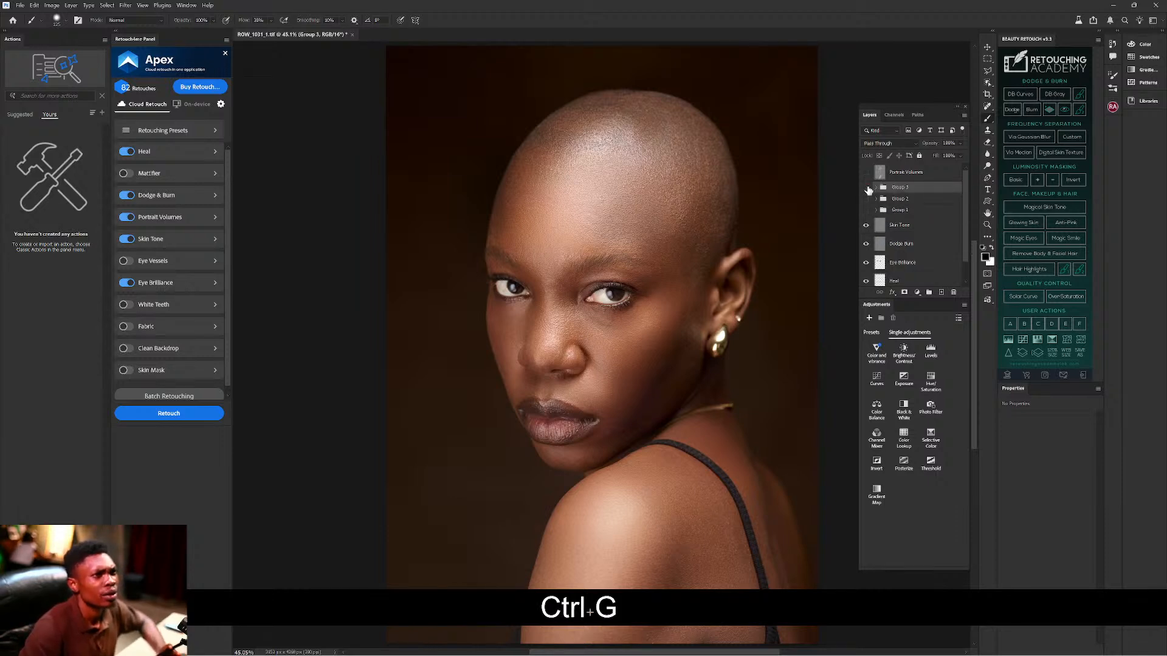
Show Group 3, Group 1 and Group 2 one at a time to compare, ending with all hidden.
left_click(865, 188)
left_click(866, 188)
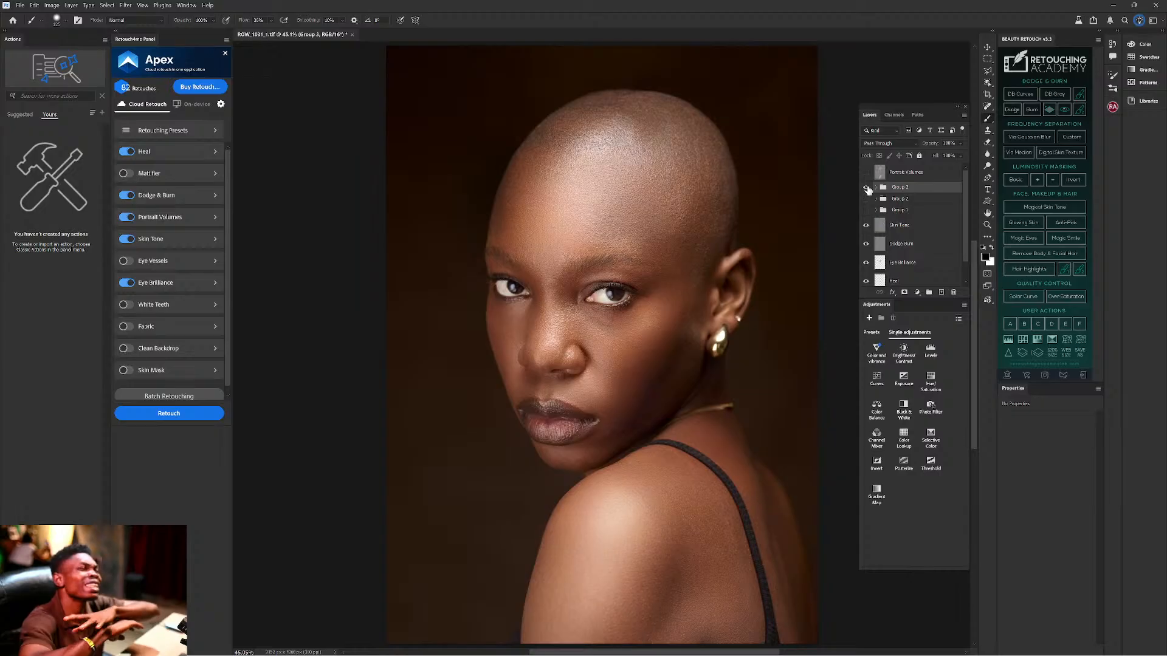
left_click(866, 189)
left_click(866, 210)
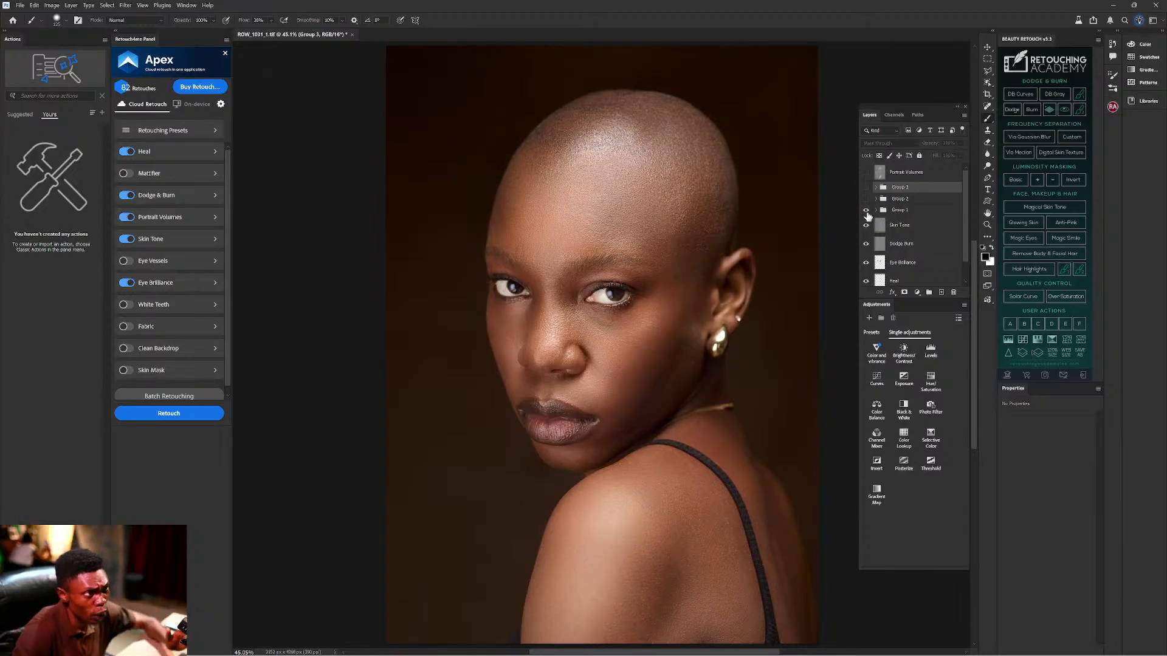
left_click(866, 210)
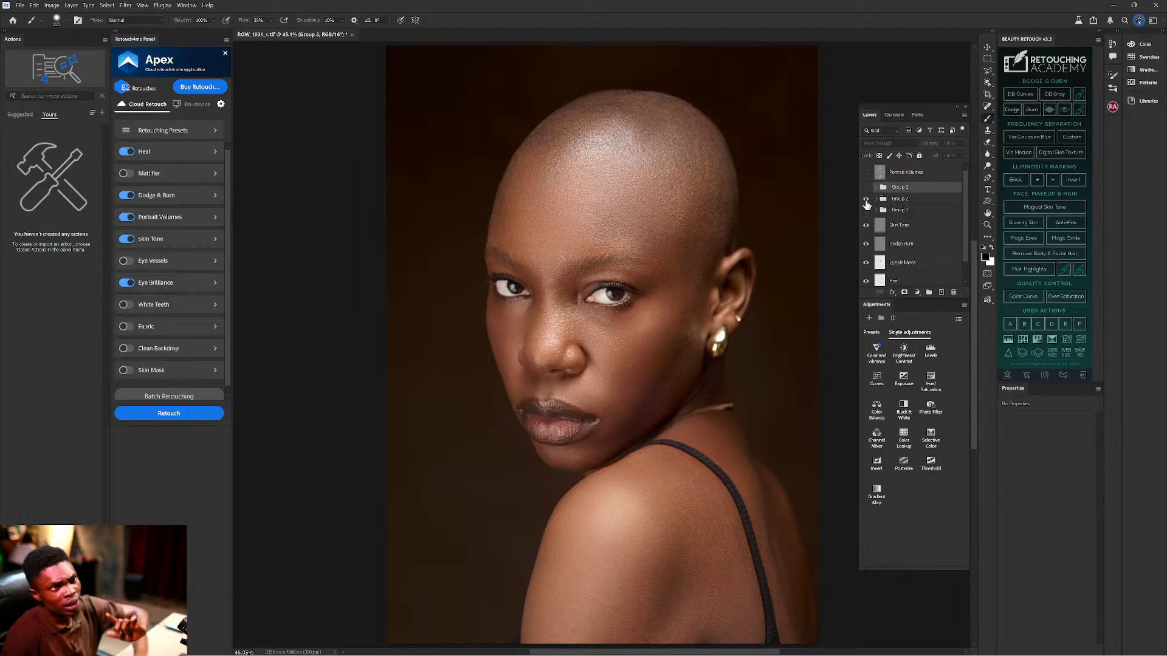
left_click(865, 199)
left_click(865, 199)
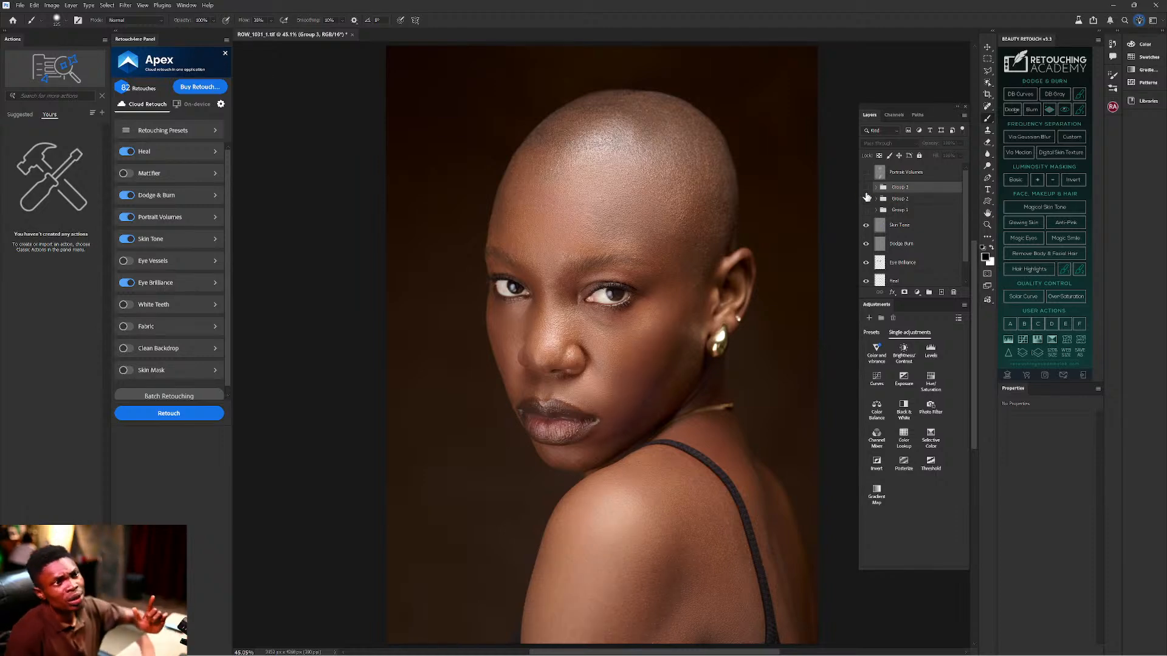
left_click(866, 188)
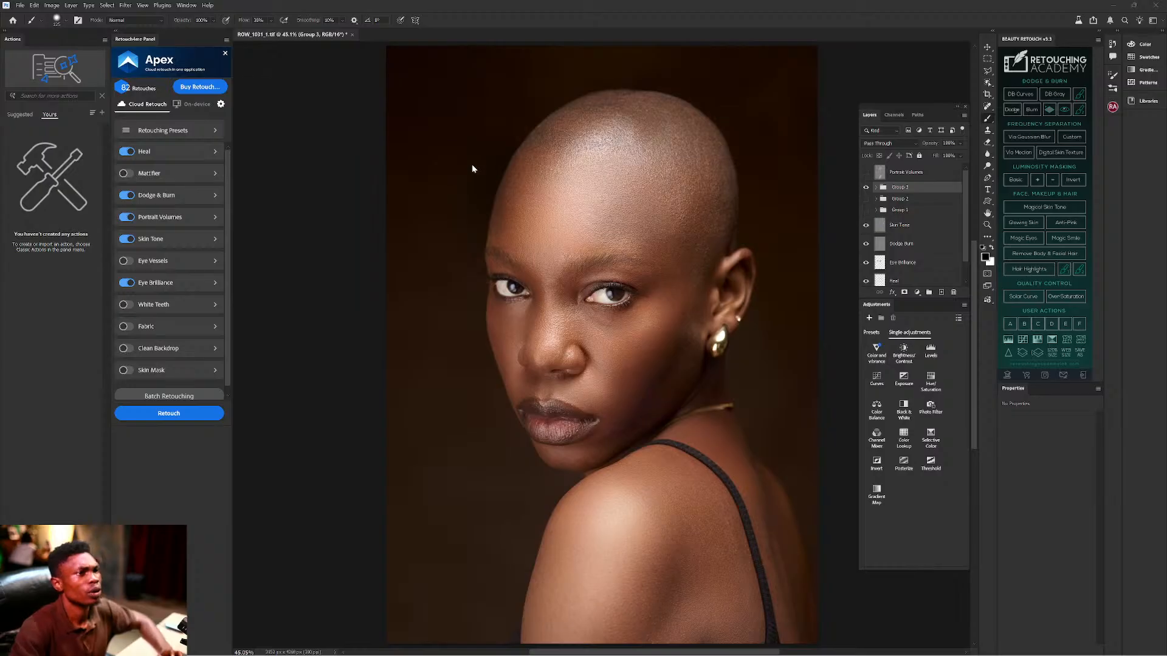
left_click(866, 187)
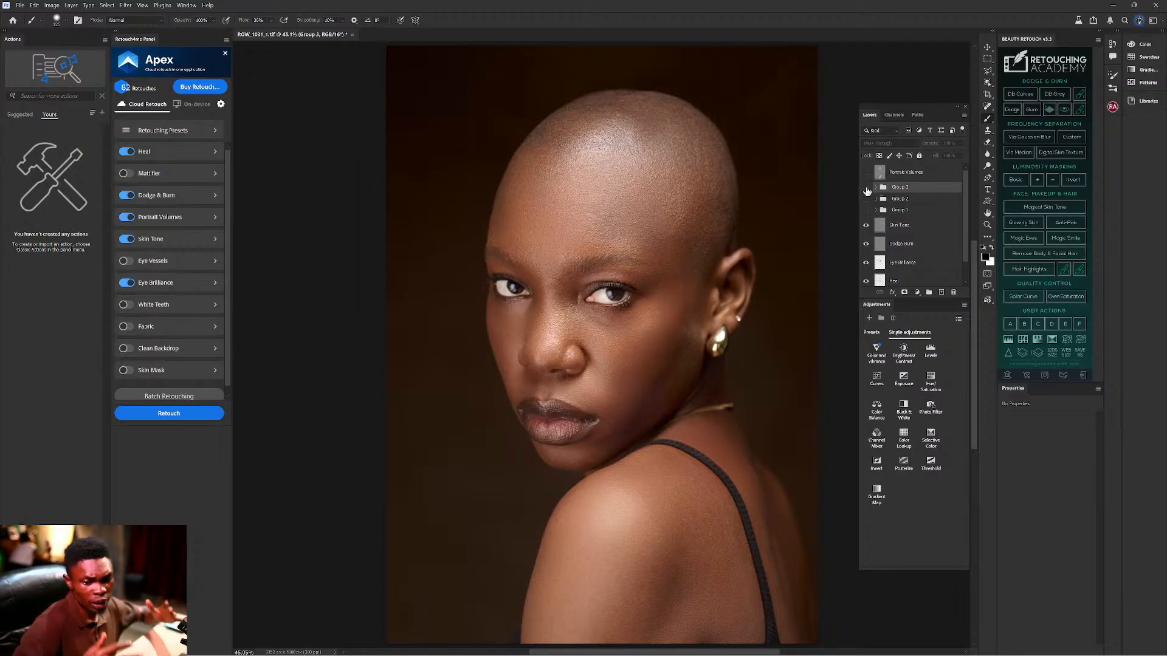
Select the Skin Tone layer, then the Heal layer further down the stack.
left_click(914, 226)
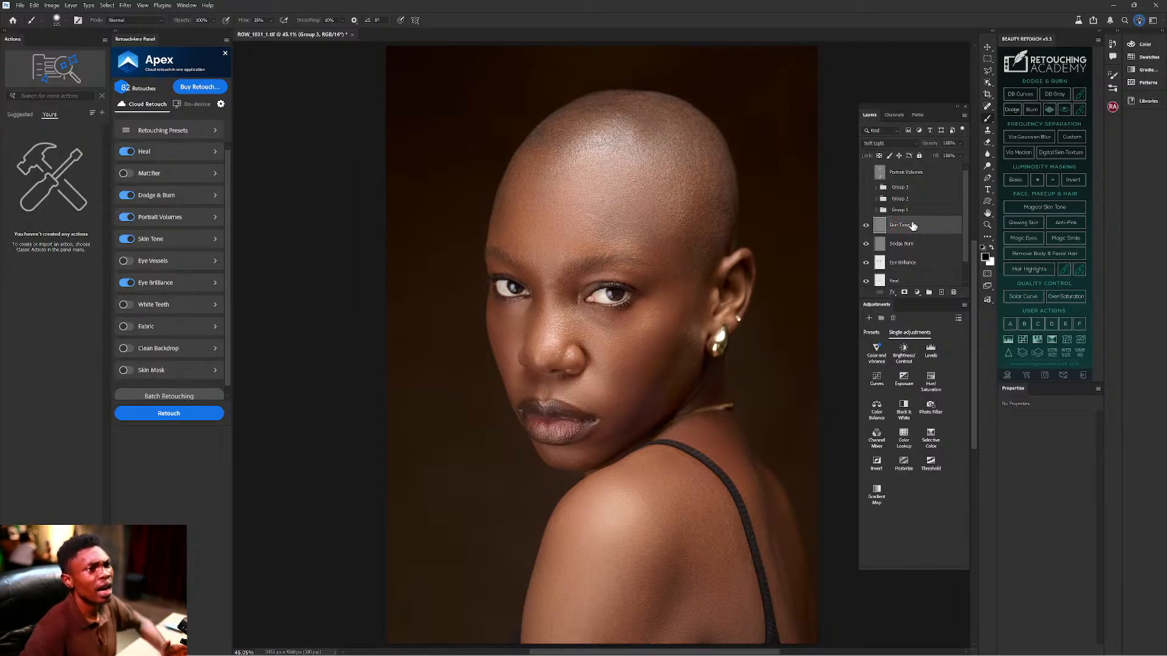
scroll(912, 254, "down", 1)
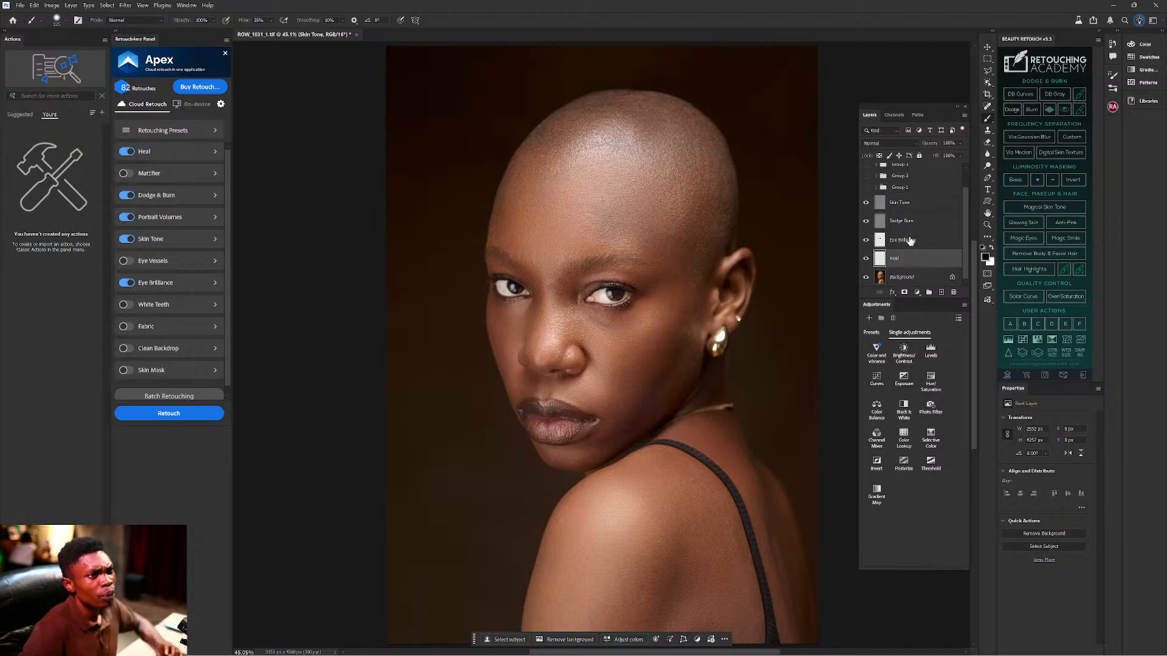
left_click(910, 258)
scroll(909, 255, "up", 1)
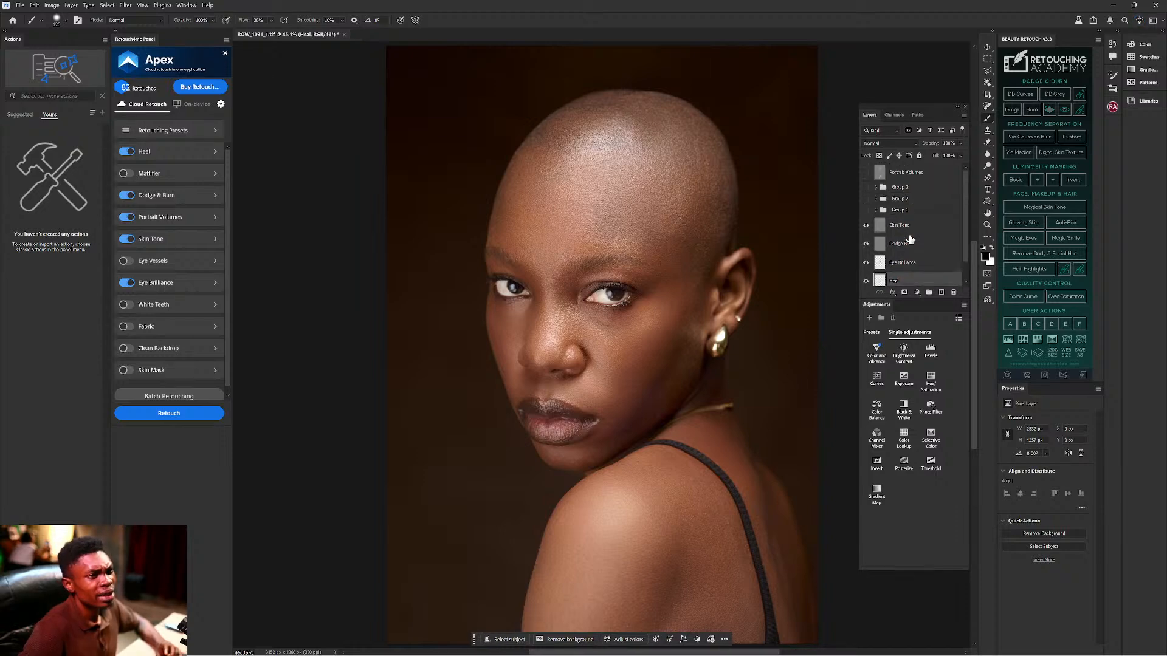
Group all retouching layers from Heal to Portrait Volumes into Group 4 and select Background.
left_click(906, 179, "shift")
key("ctrl+shift+g")
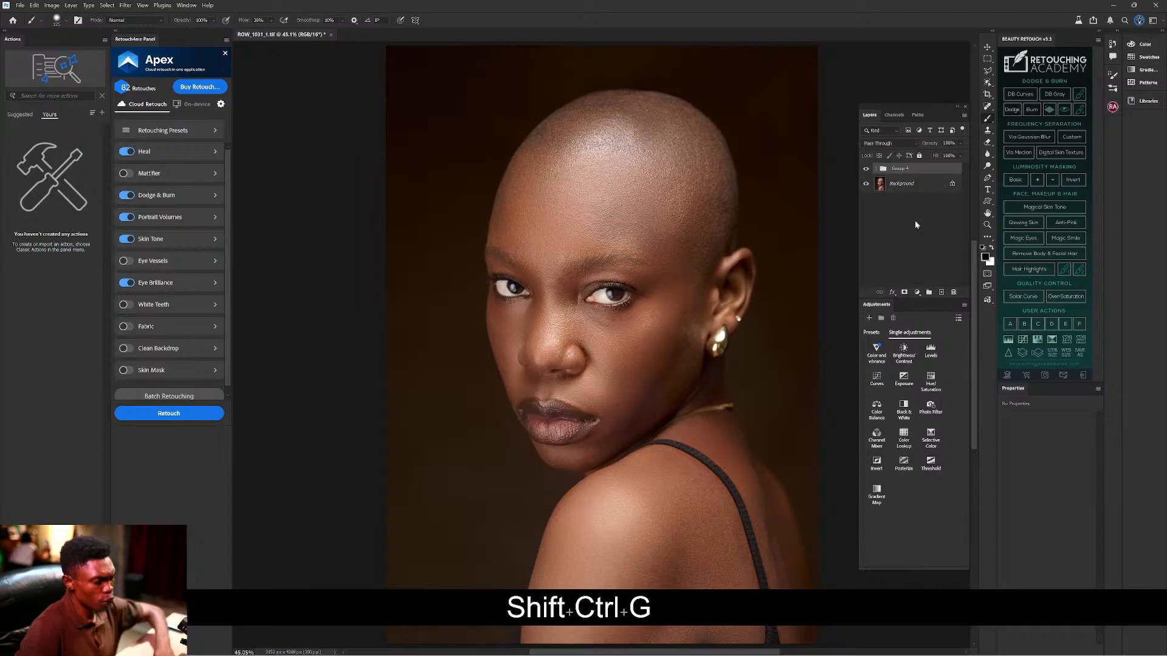
left_click(903, 184)
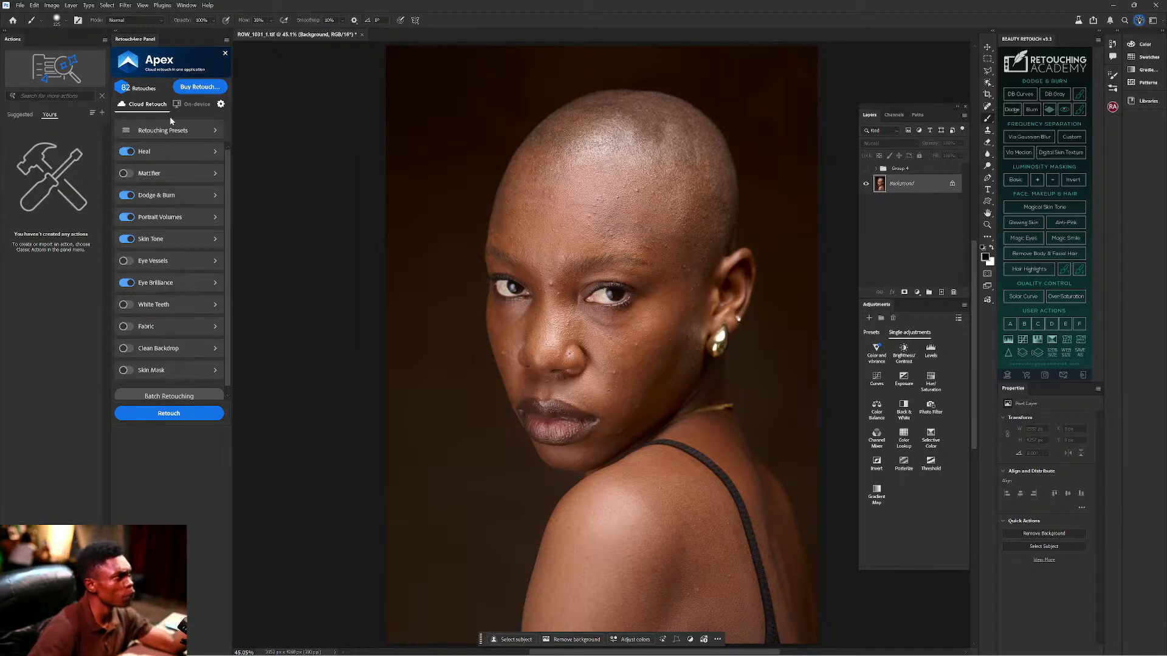
Switch off Portrait Volumes in the Apex Retouchance panel and run a new cloud Retouch.
left_click(126, 219)
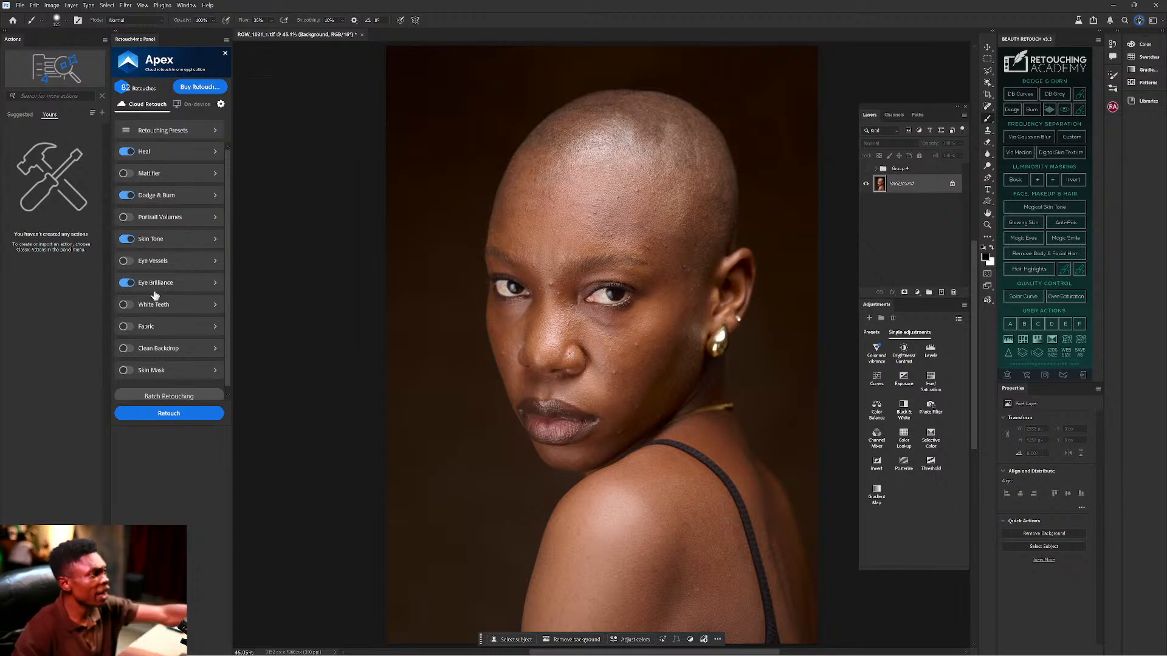
left_click(169, 412)
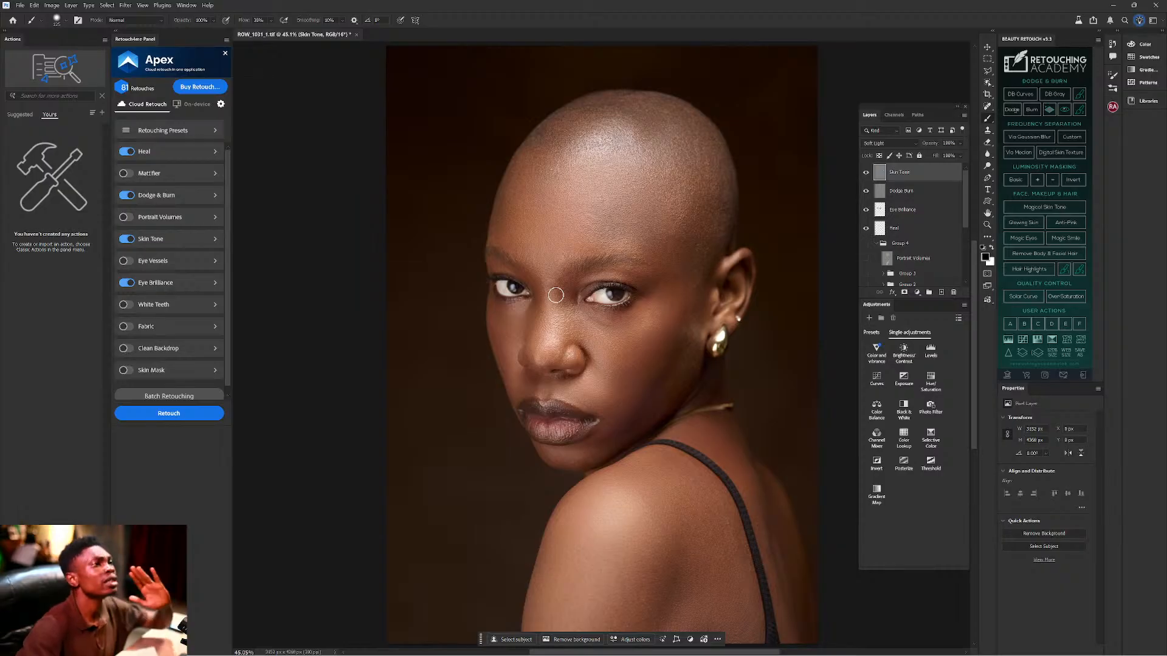
With Group 4 selected, start a Dodge curves layer from the Beauty Retouch panel.
left_click(880, 243)
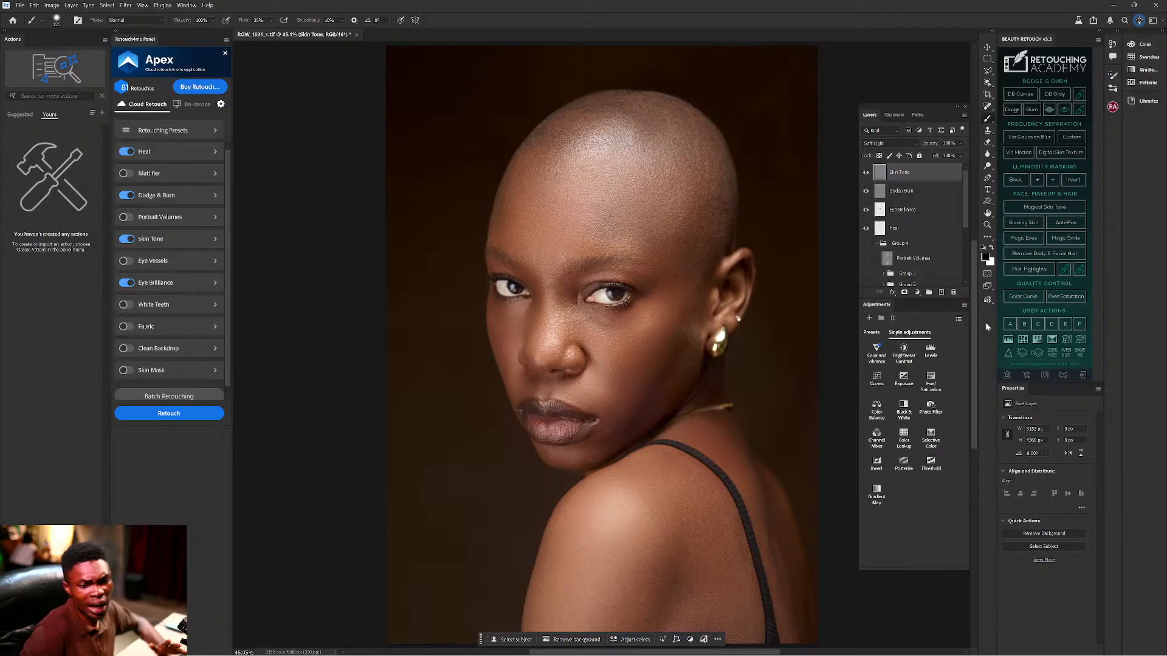
left_click(1013, 111)
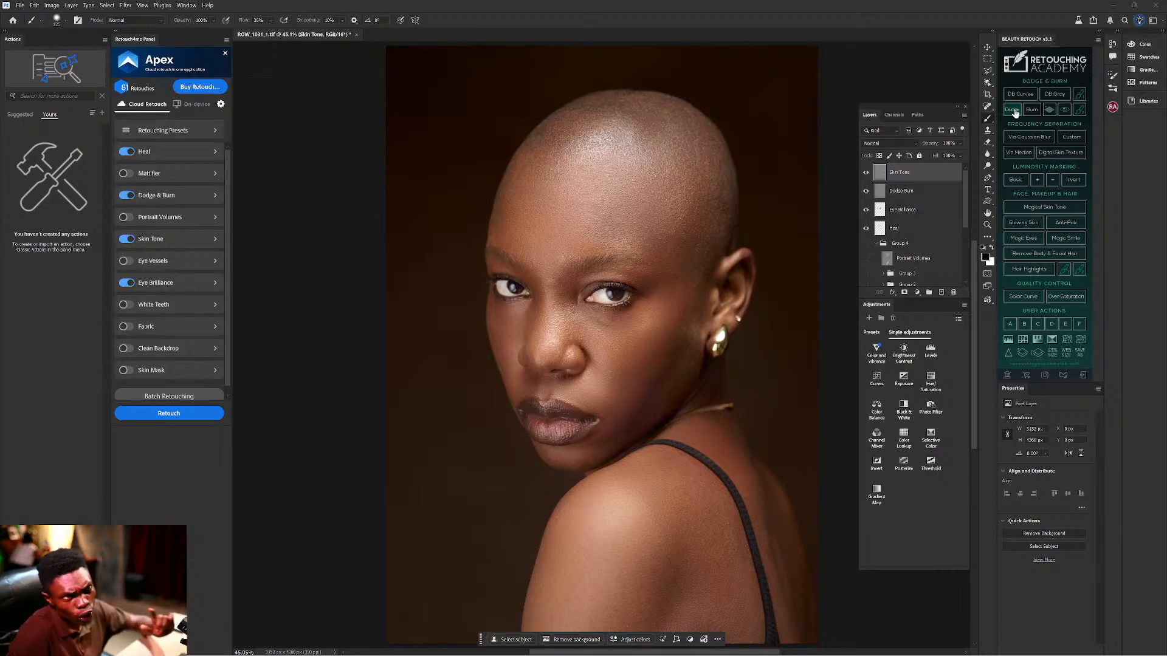
Add the Burn - Darken curves group with its black mask using the Burn button.
left_click(1030, 111)
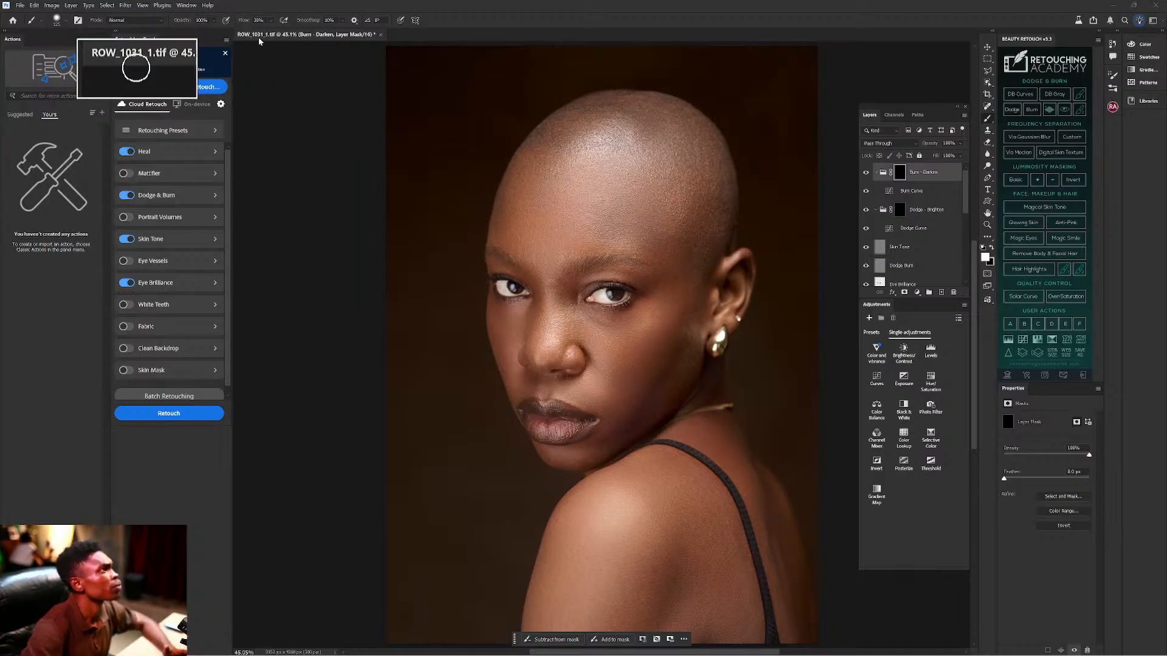
Set the brush flow to 3% and enlarge the brush.
left_click(243, 20)
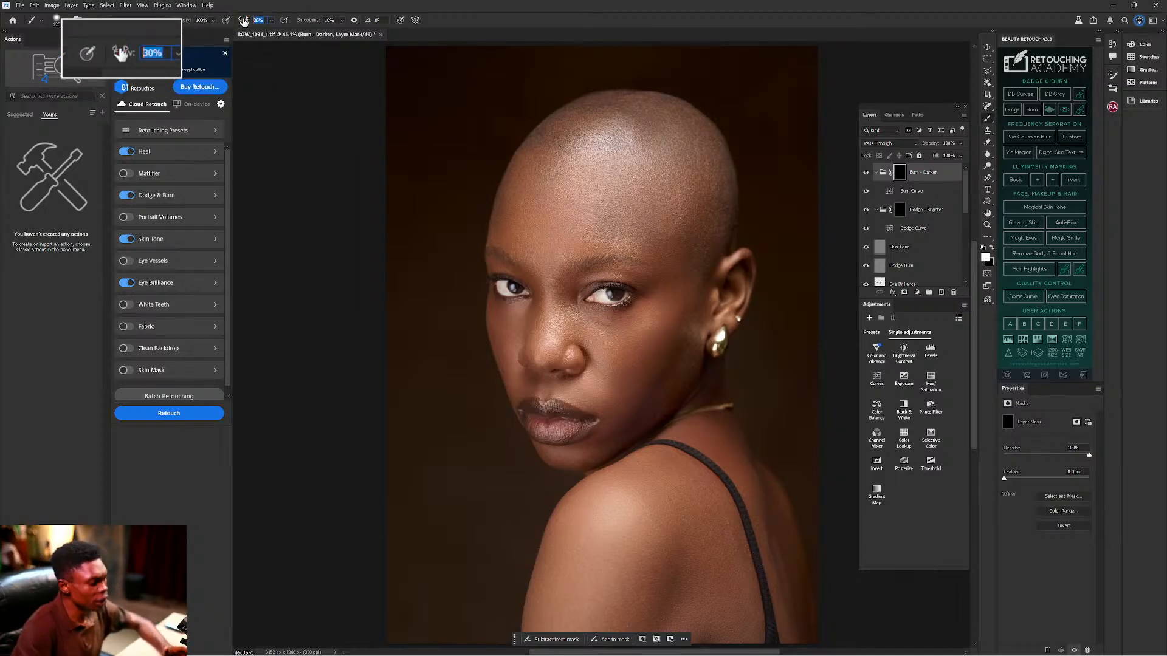
type("3")
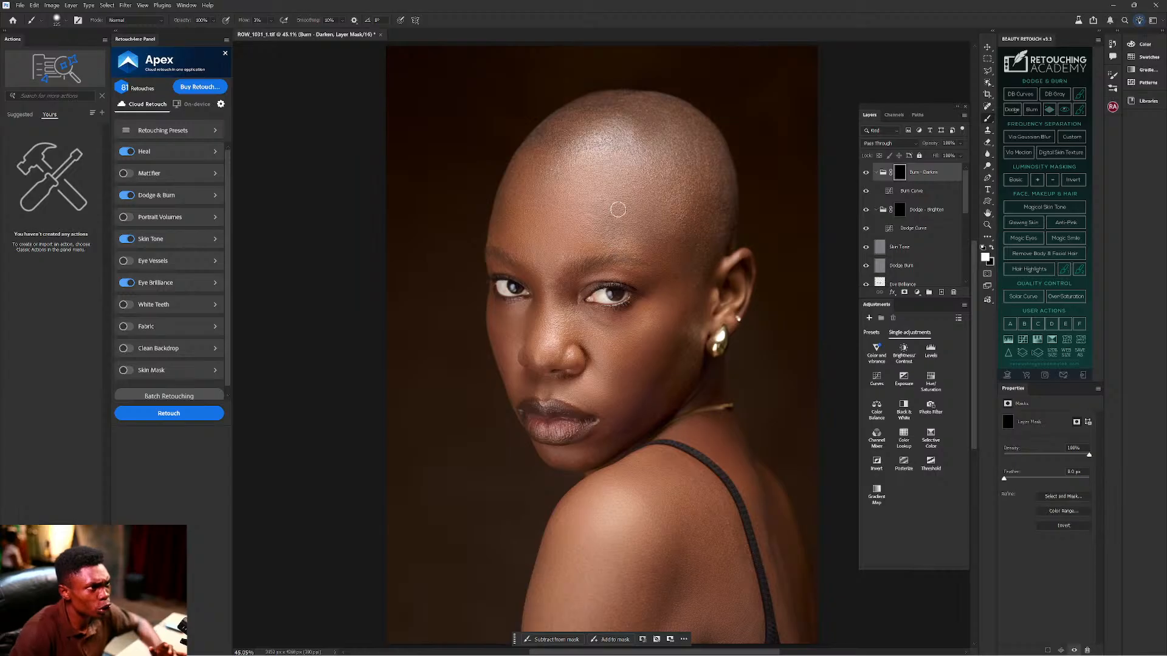
key("bracketright")
key("bracketright")
key("bracketright")
key("bracketright")
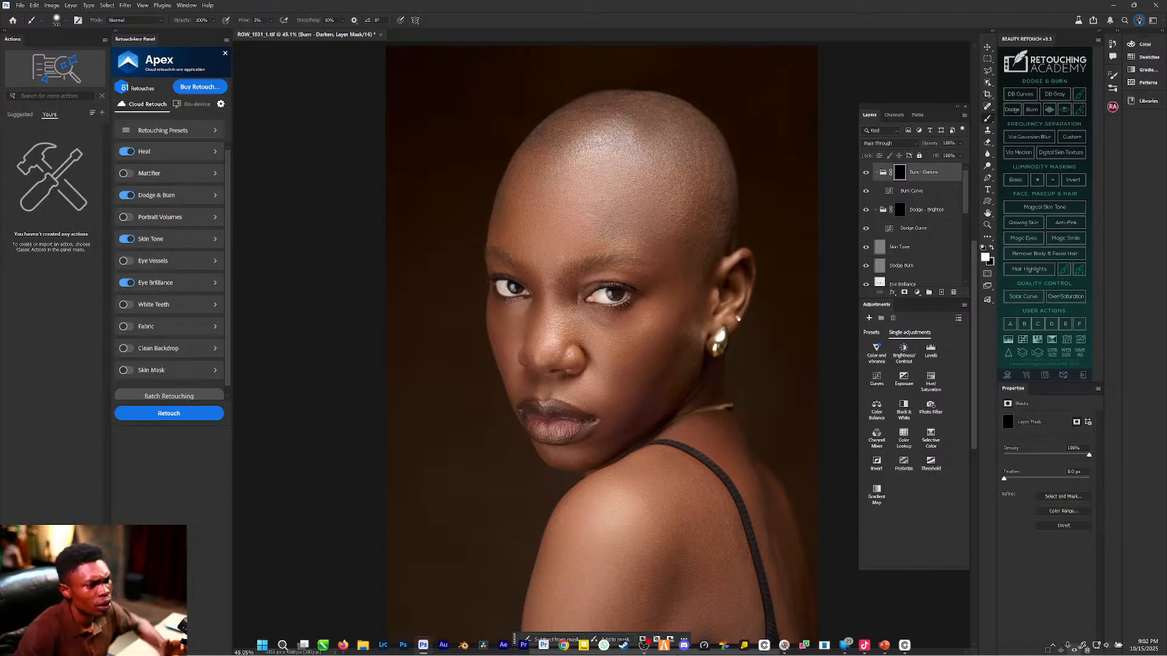
left_click(783, 647)
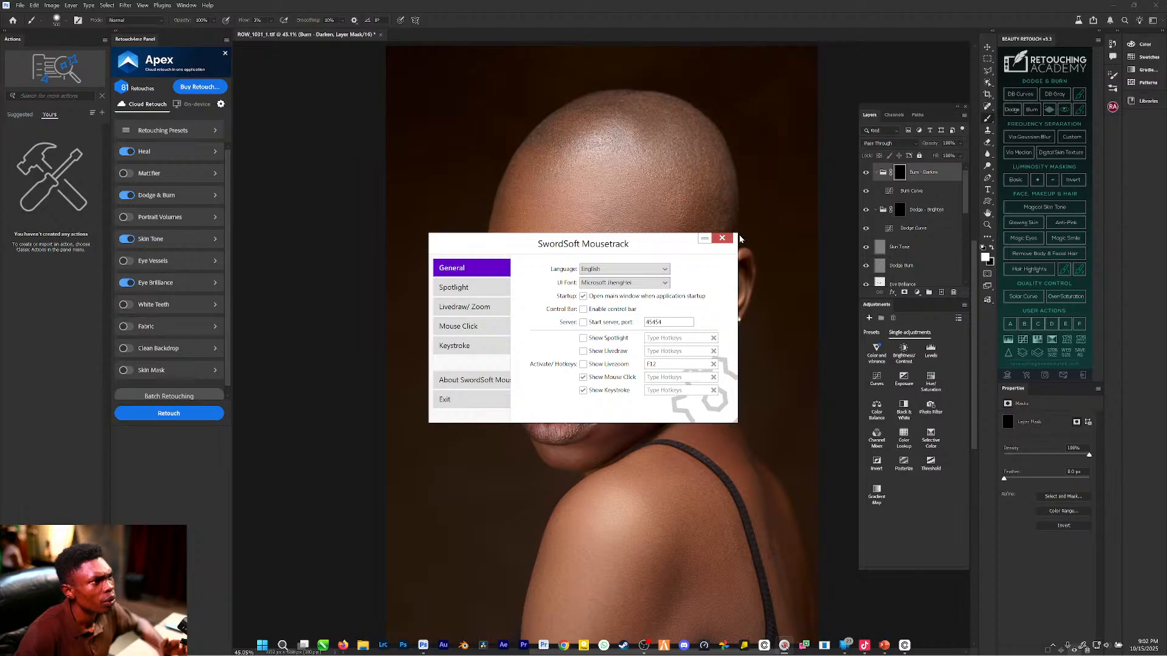
left_click(782, 647)
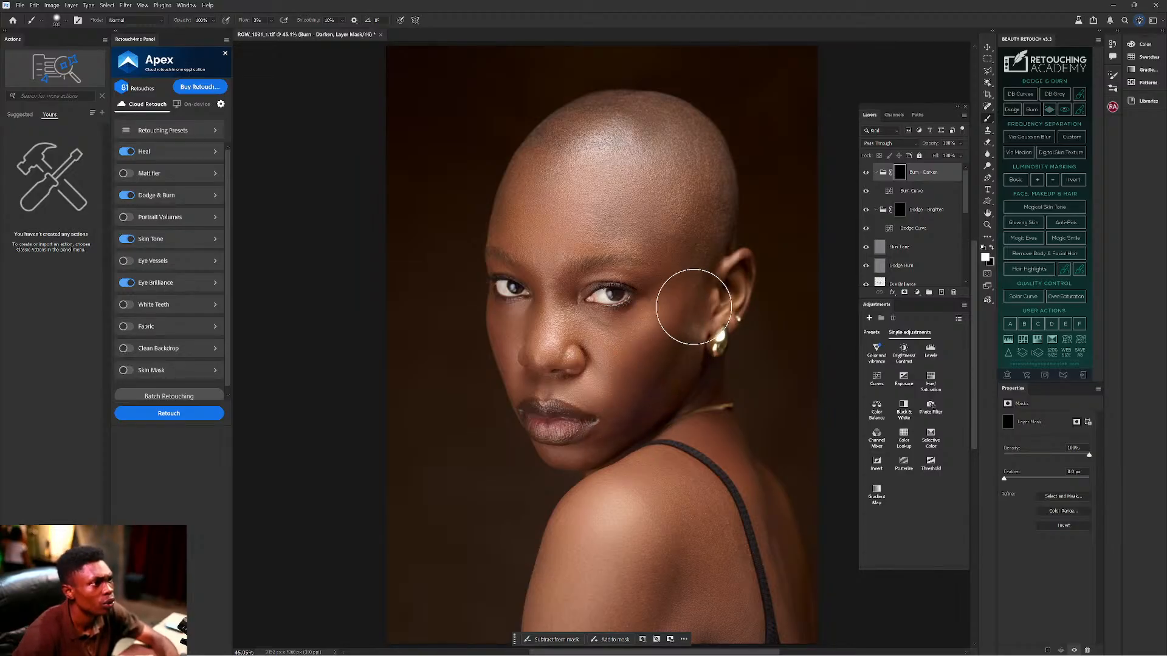
Burn around the ear and under the eye on the Burn - Darken mask, resizing the brush.
left_click_drag(772, 316, 758, 327)
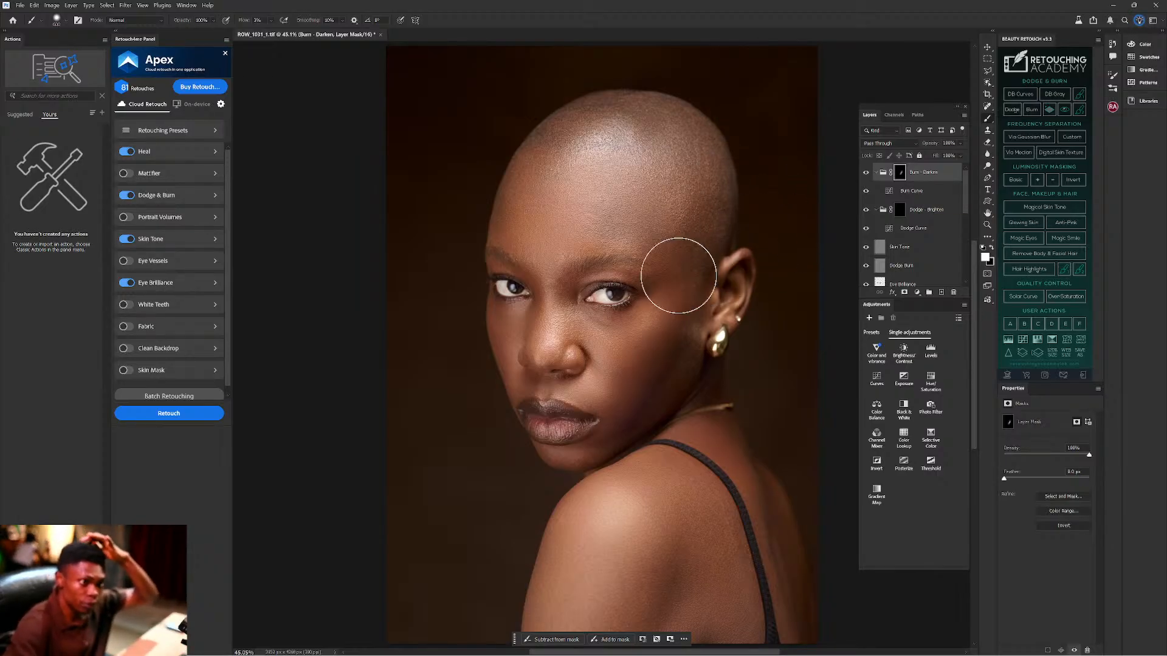
key("bracketleft")
key("bracketleft")
key("bracketleft")
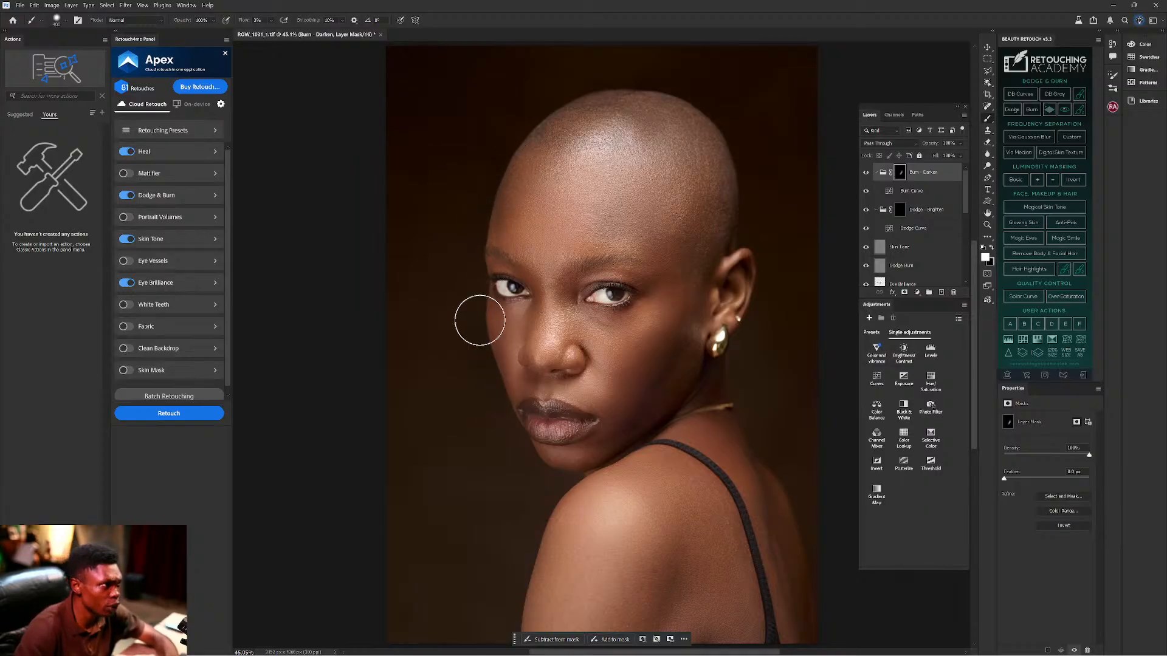
key("bracketleft")
key("bracketleft")
key("bracketright")
key("bracketright")
key("bracketright")
key("bracketright")
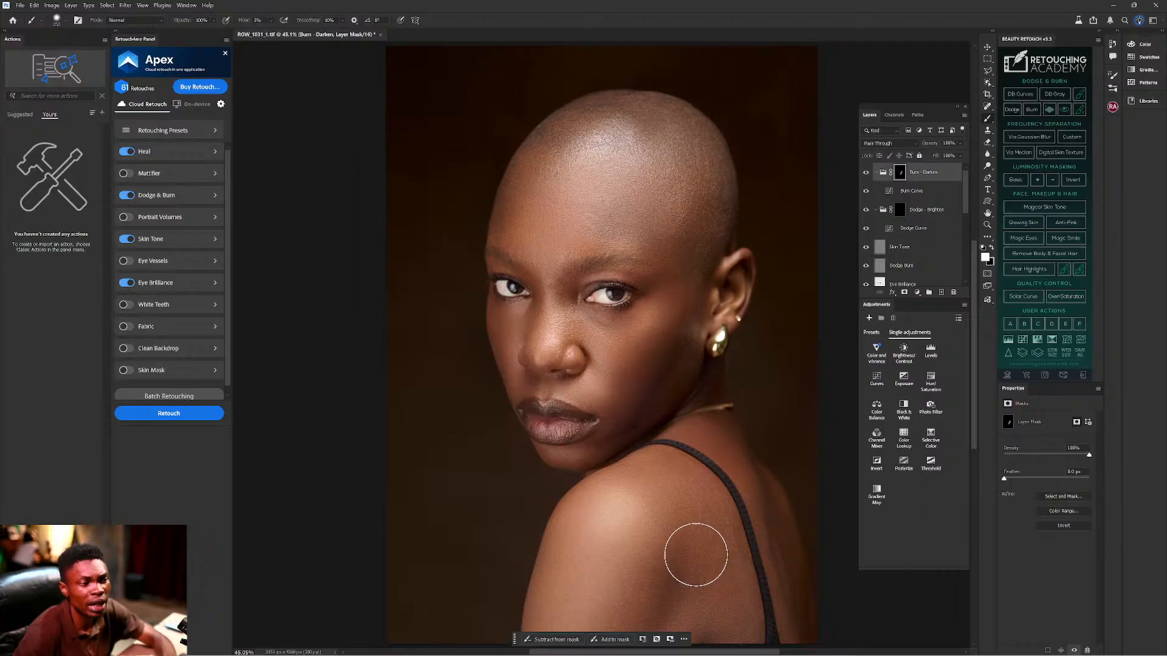
key("bracketleft")
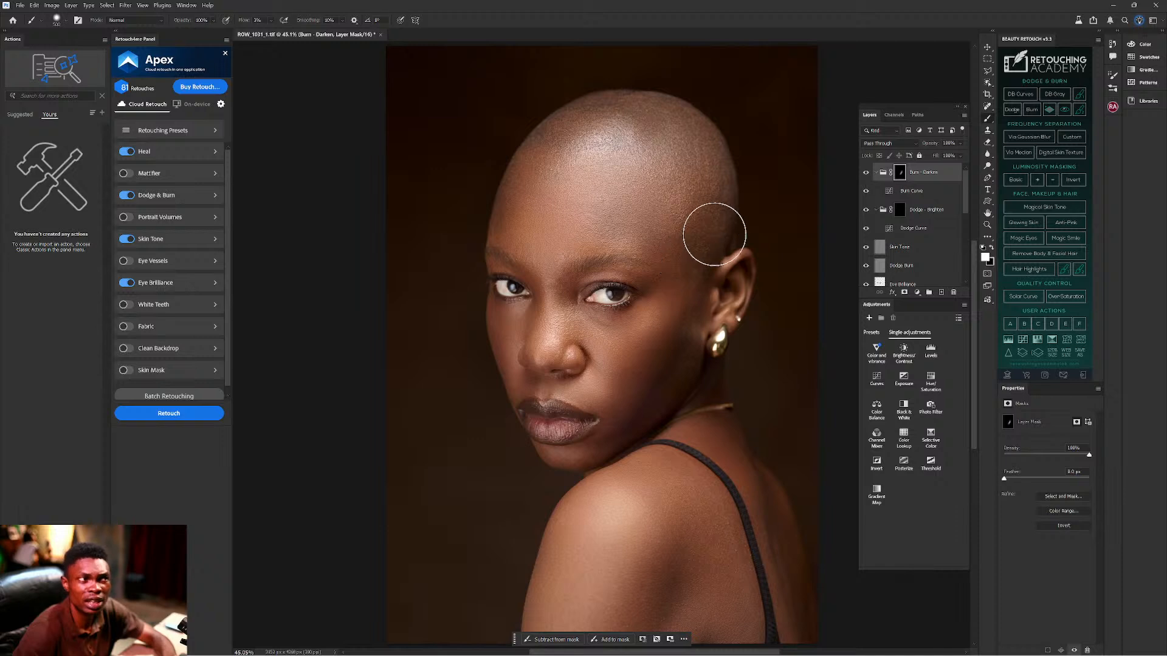
key("bracketright")
key("bracketleft")
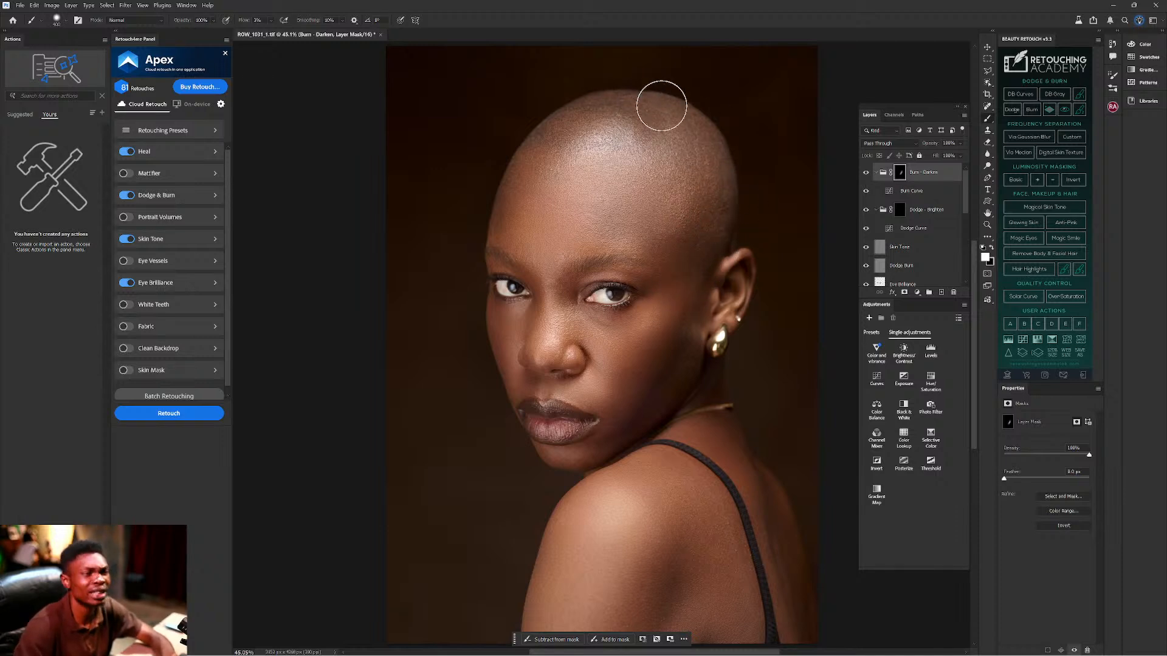
key("bracketright")
key("bracketleft")
key("bracketleft")
key("bracketleft")
mouse_move(572, 299)
left_mouse_down()
mouse_move(570, 325)
mouse_move(561, 298)
mouse_move(513, 312)
left_mouse_up()
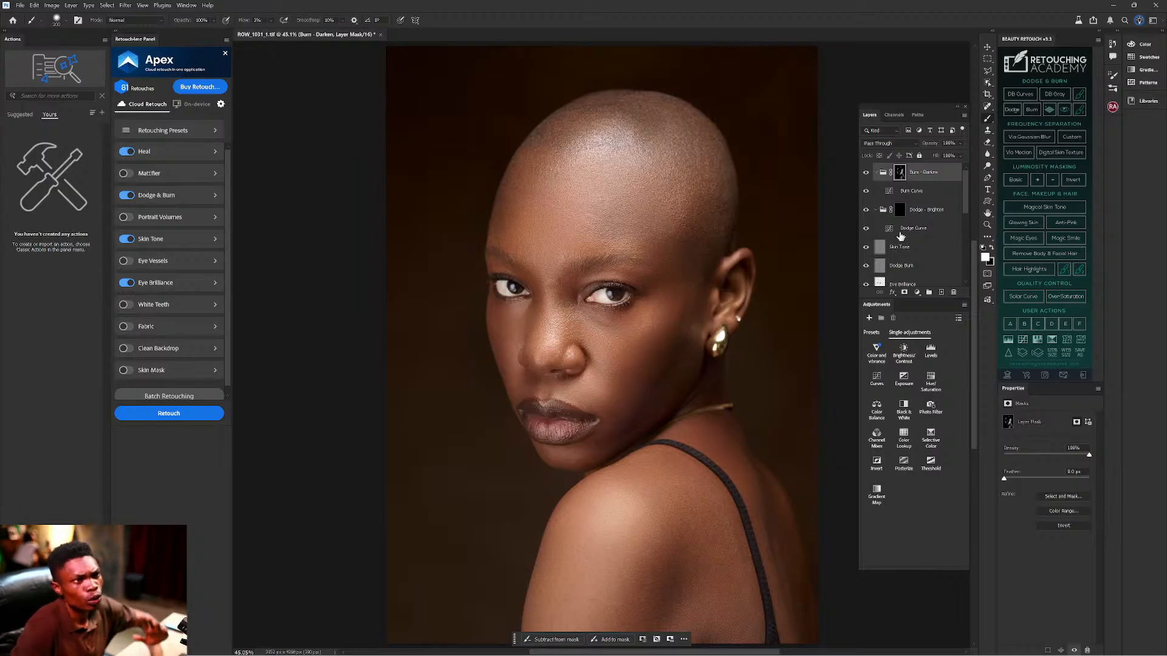
Dodge the forehead and cheek on the Dodge - Brighten mask, then also select Burn - Darken.
left_click(901, 212)
key("bracketright")
key("bracketright")
key("bracketright")
key("bracketright")
key("bracketright")
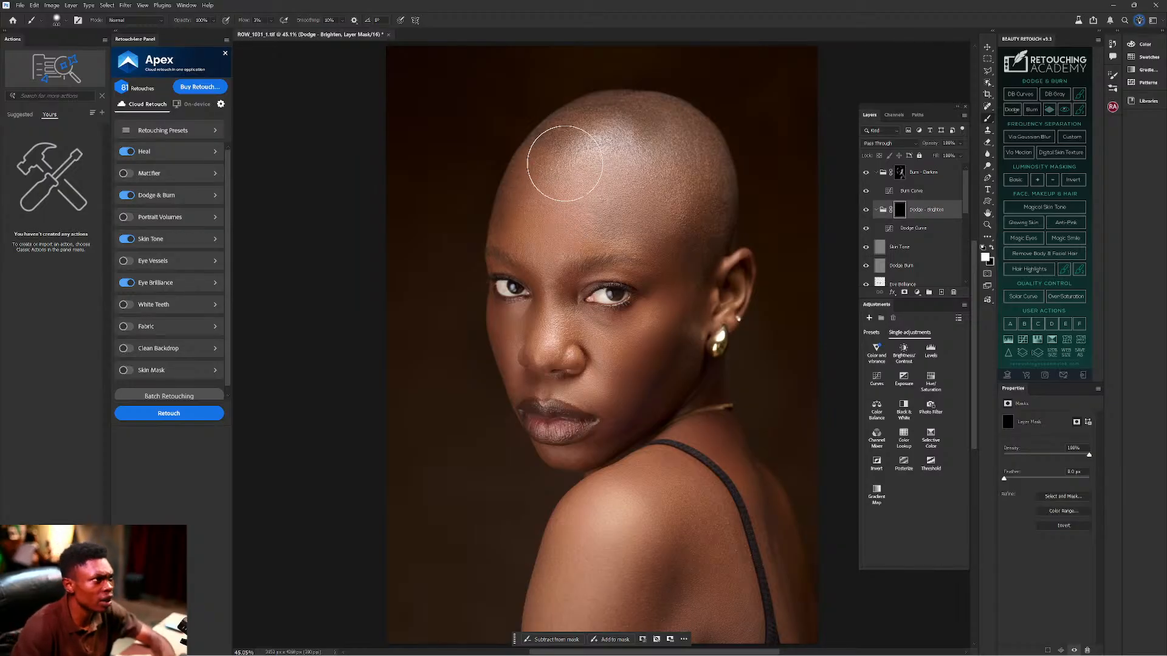
key("bracketleft")
key("bracketleft")
key("bracketleft")
key("bracketleft")
key("bracketleft")
key("bracketleft")
key("bracketleft")
key("bracketleft")
key("bracketleft")
key("bracketleft")
key("bracketright")
key("bracketright")
key("bracketright")
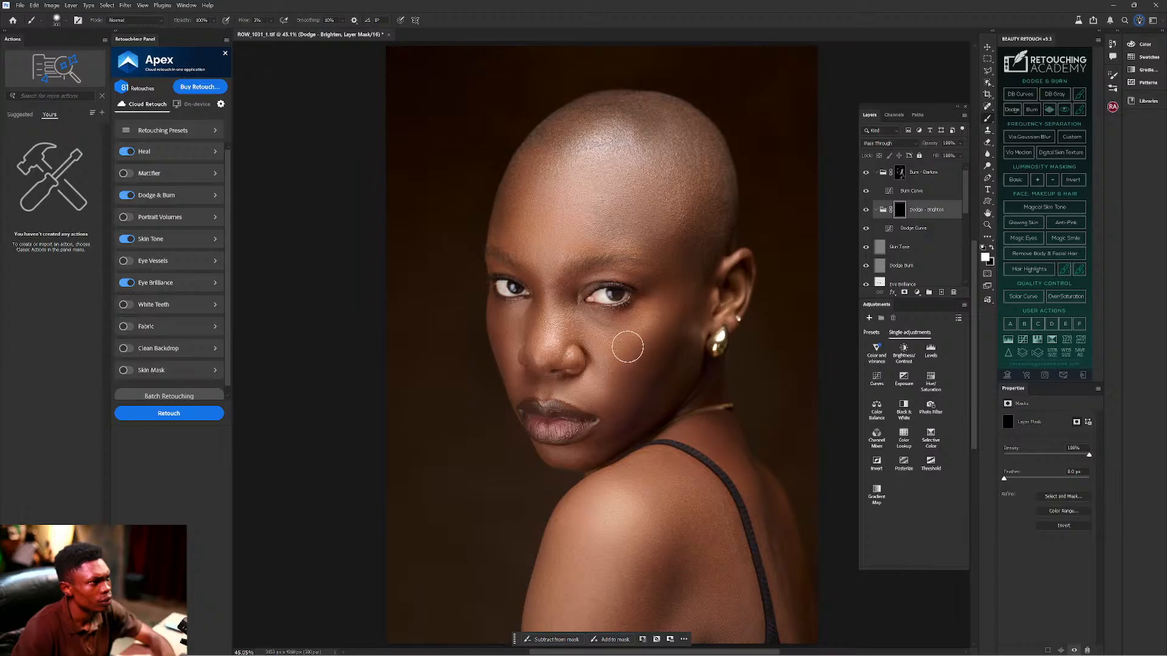
key("bracketright")
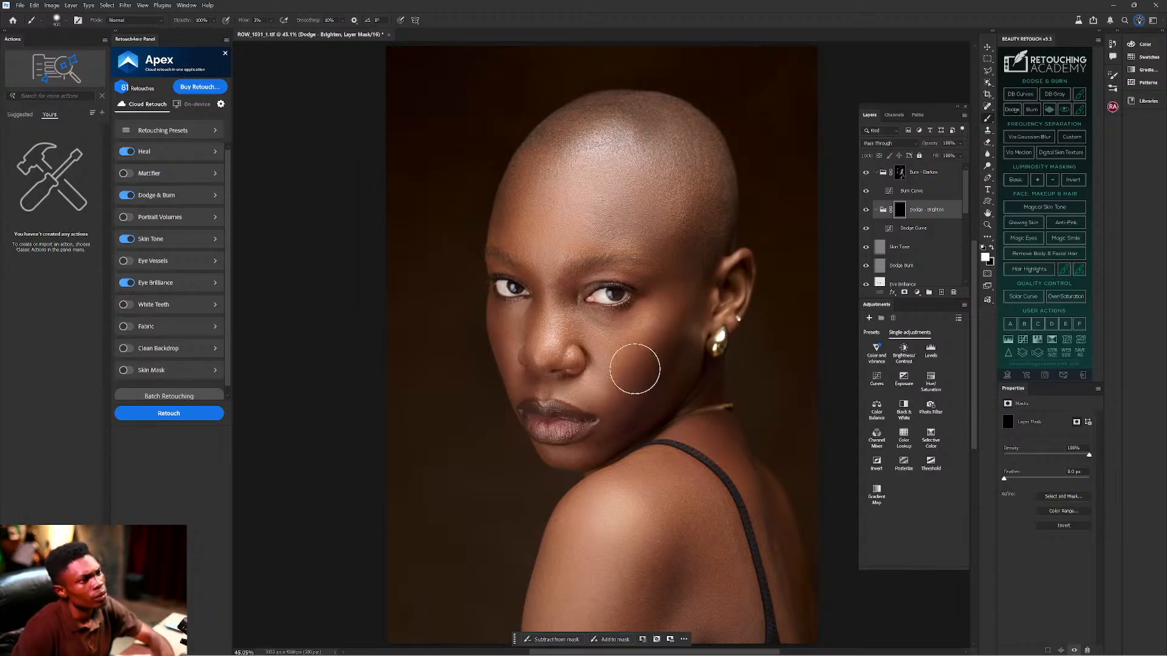
left_click(935, 176, "ctrl")
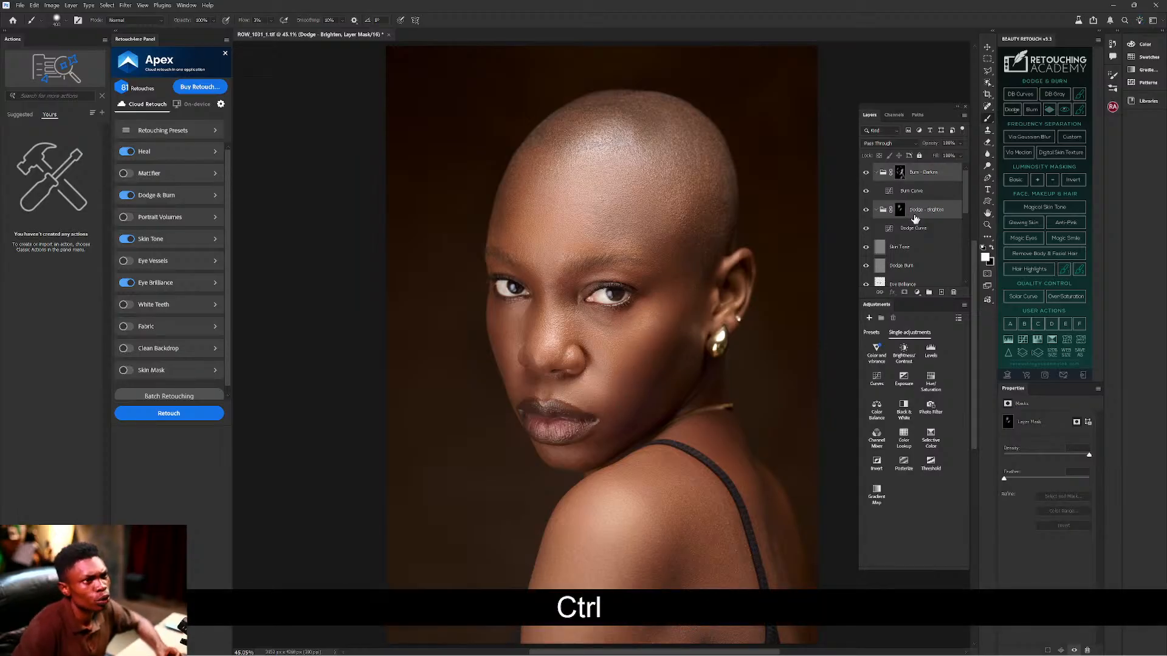
Group both curve groups into Group 5 and toggle its visibility to compare before and after.
key("ctrl+g")
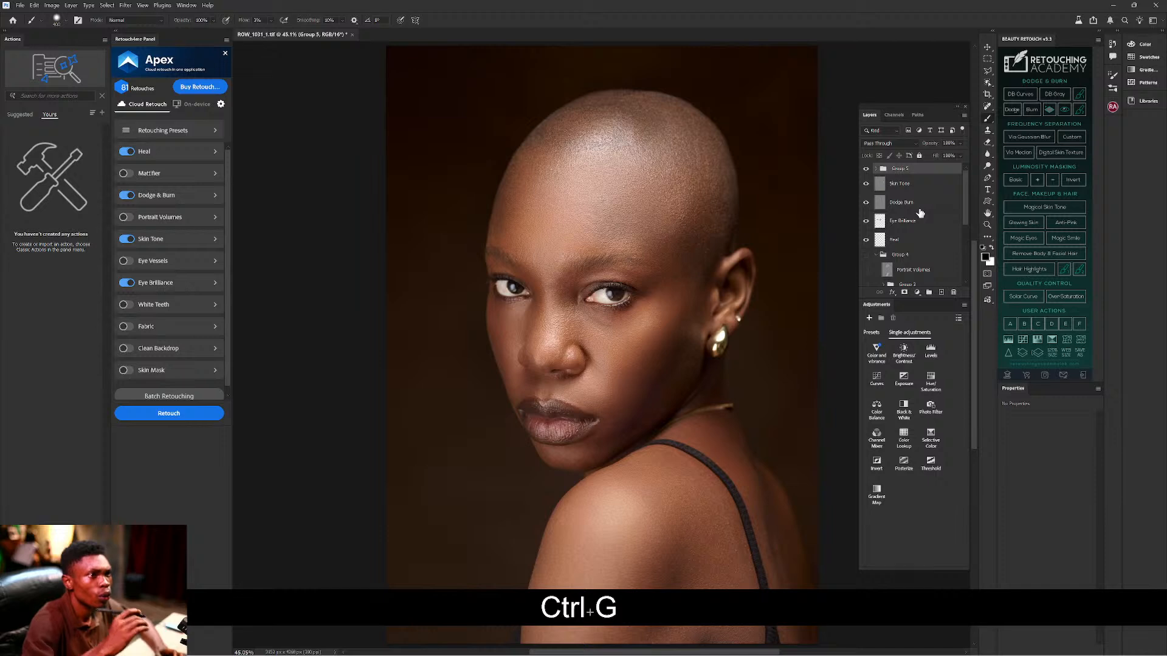
left_click(866, 169)
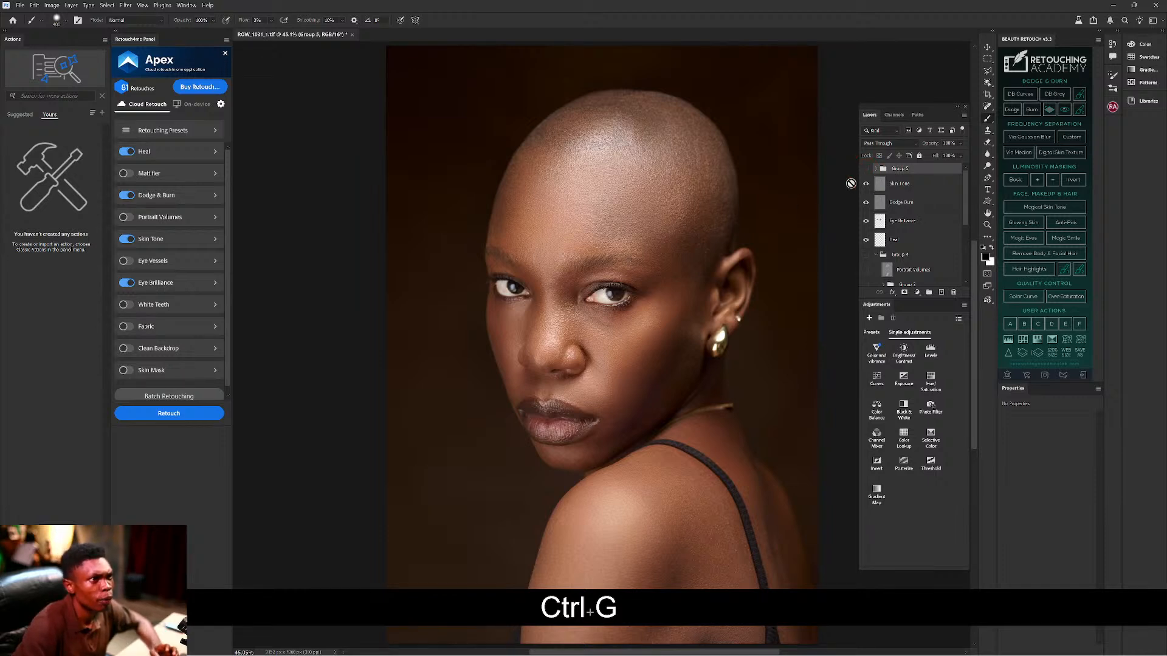
left_click(865, 169)
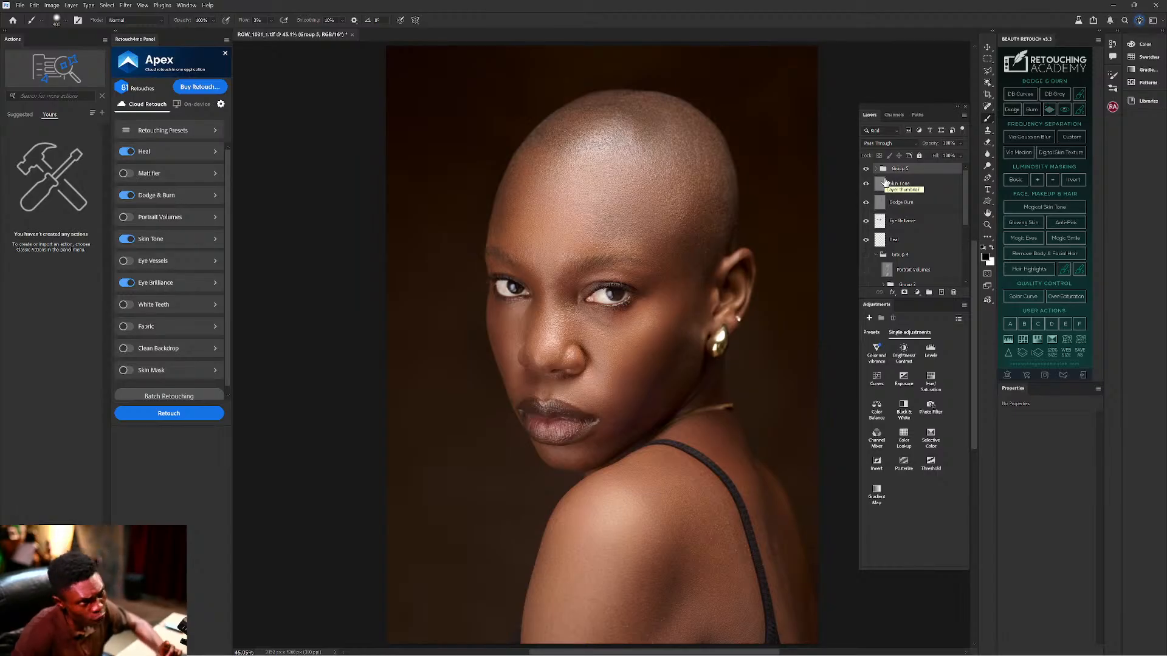
Hide Group 5 and add two empty layers named Burn and Dodge.
left_click(866, 168)
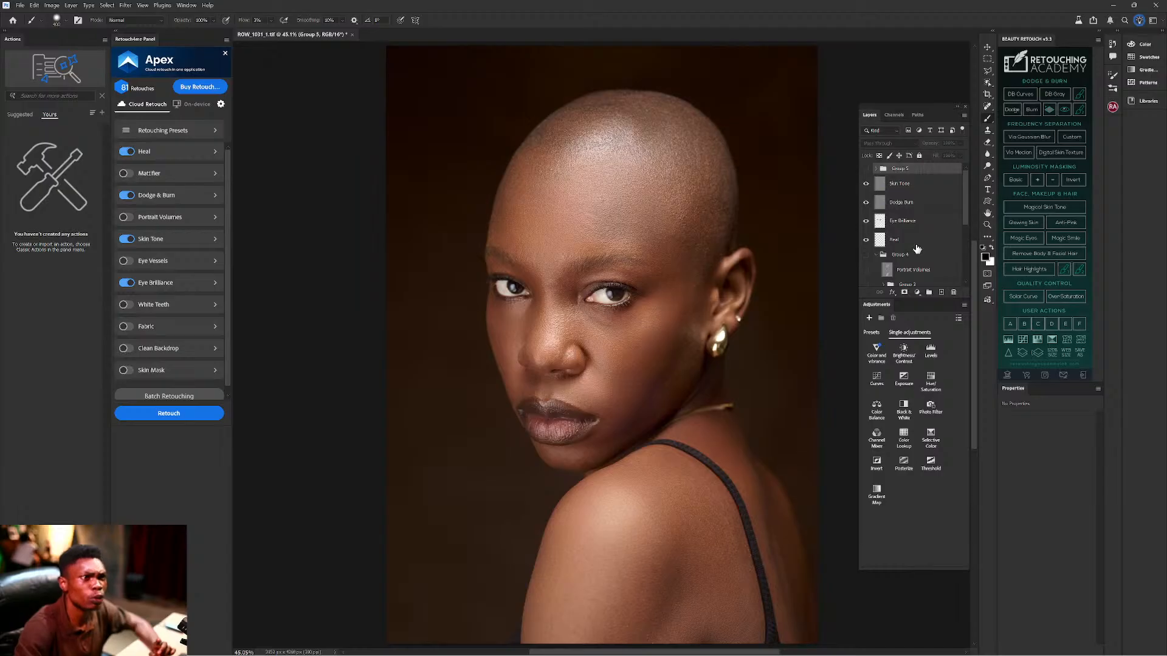
left_click(942, 293)
left_click(942, 293)
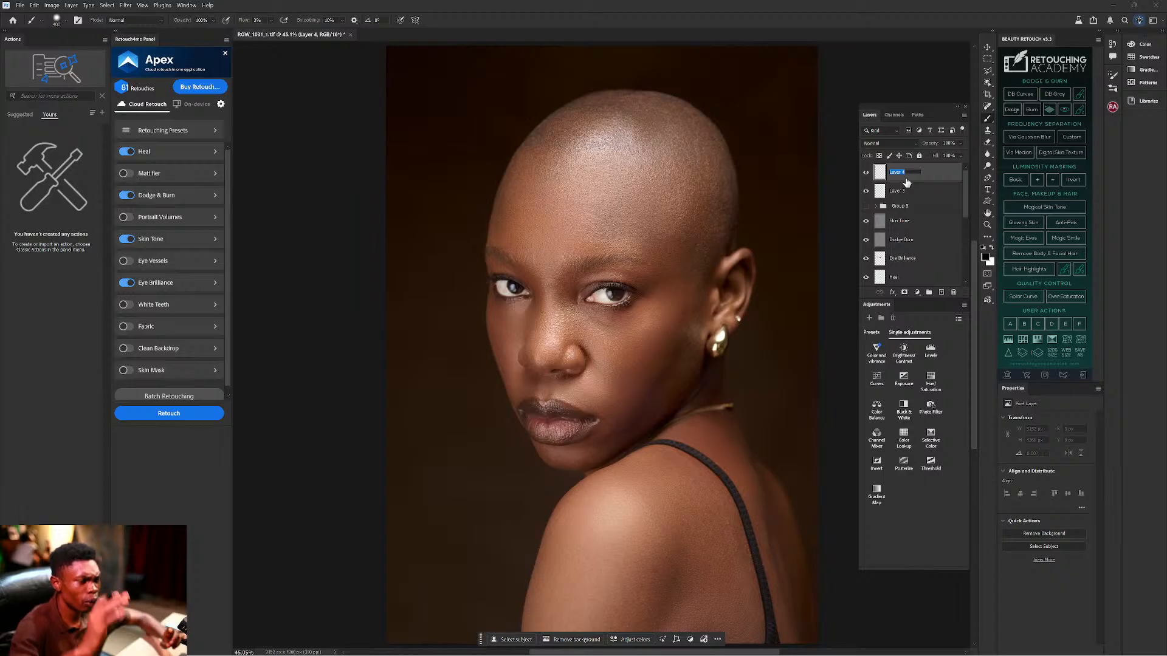
type("Burn")
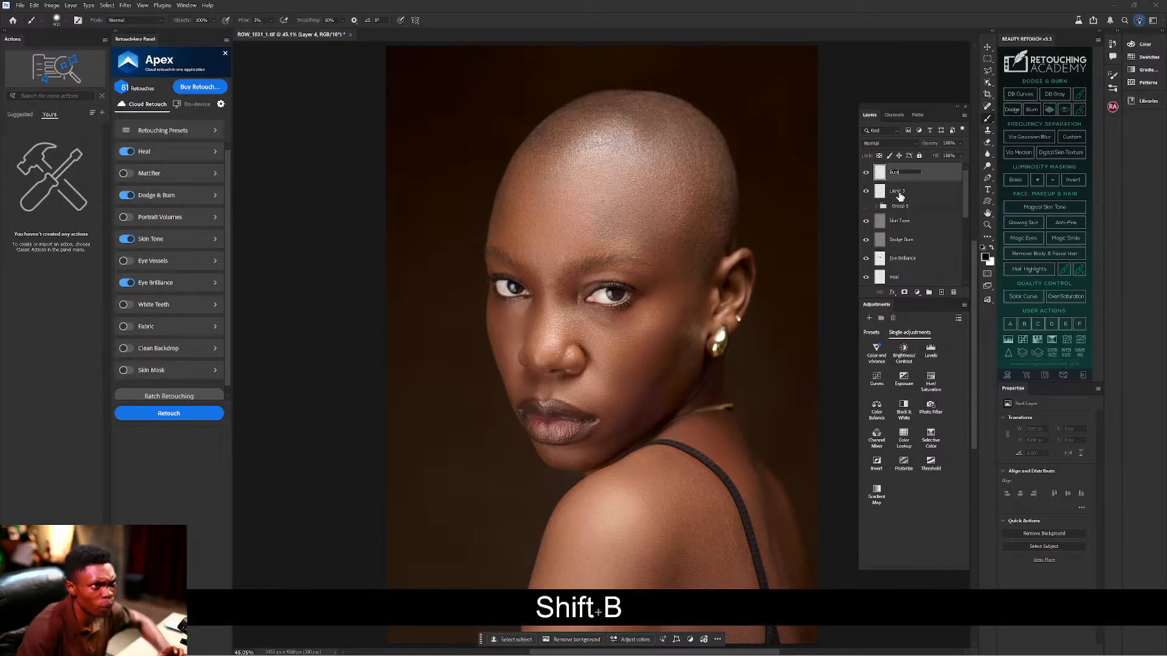
double_click(897, 191)
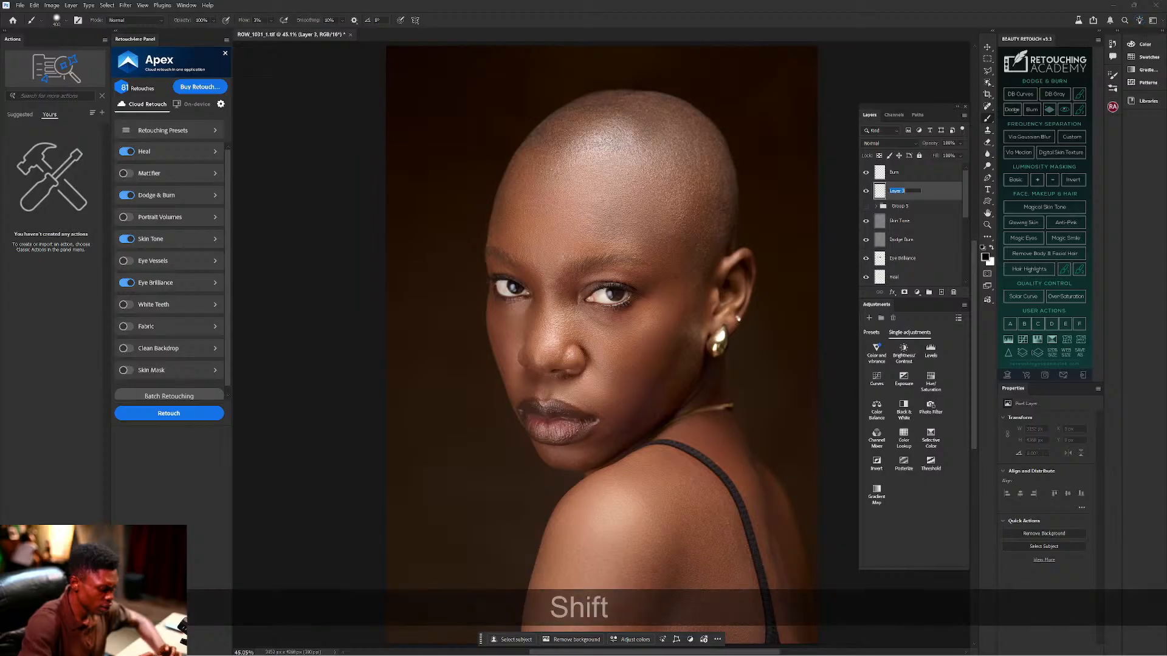
type("Dodge")
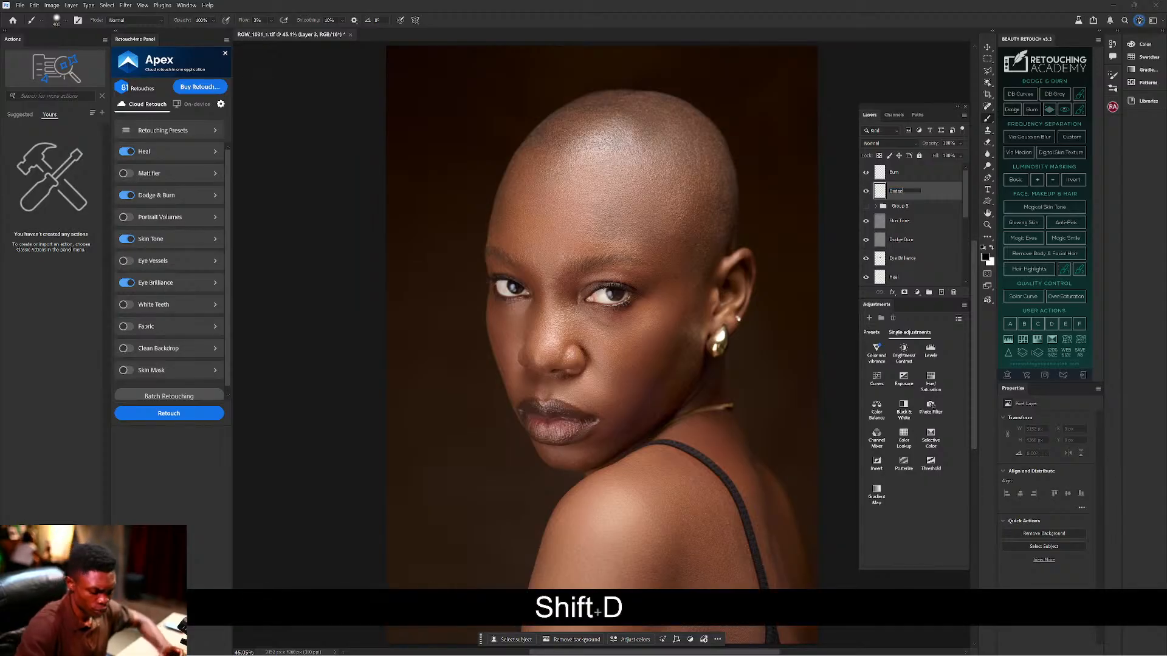
key("Return")
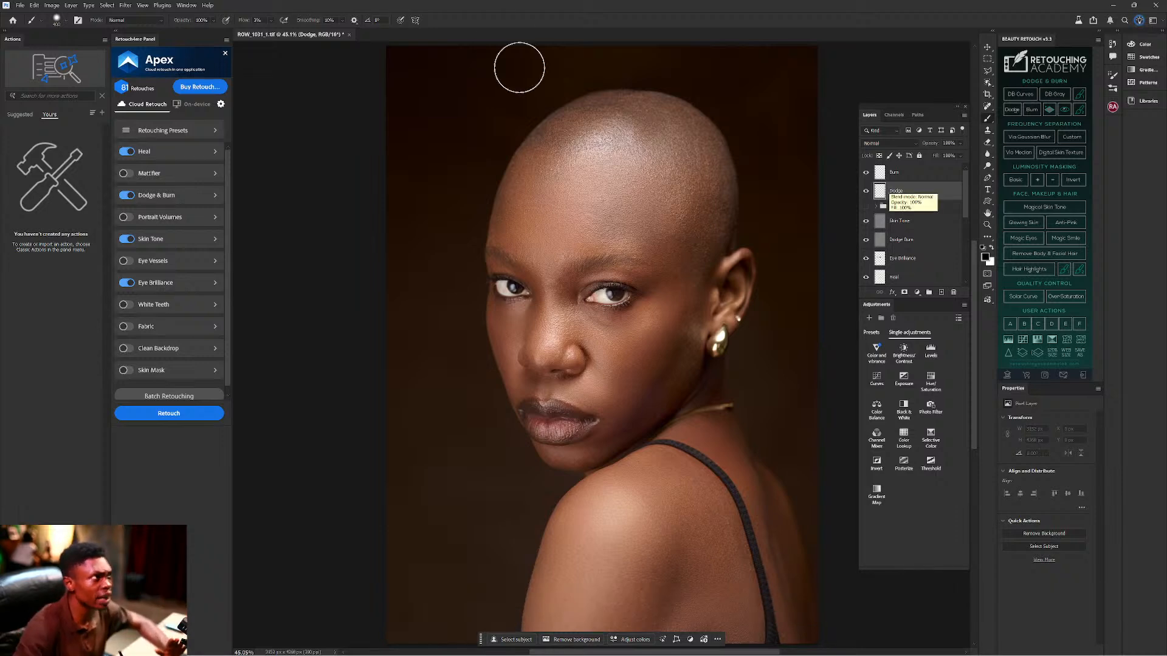
Raise brush flow to 100%, shrink the brush to about 250, and switch to white.
left_click_drag(245, 25, 253, 22)
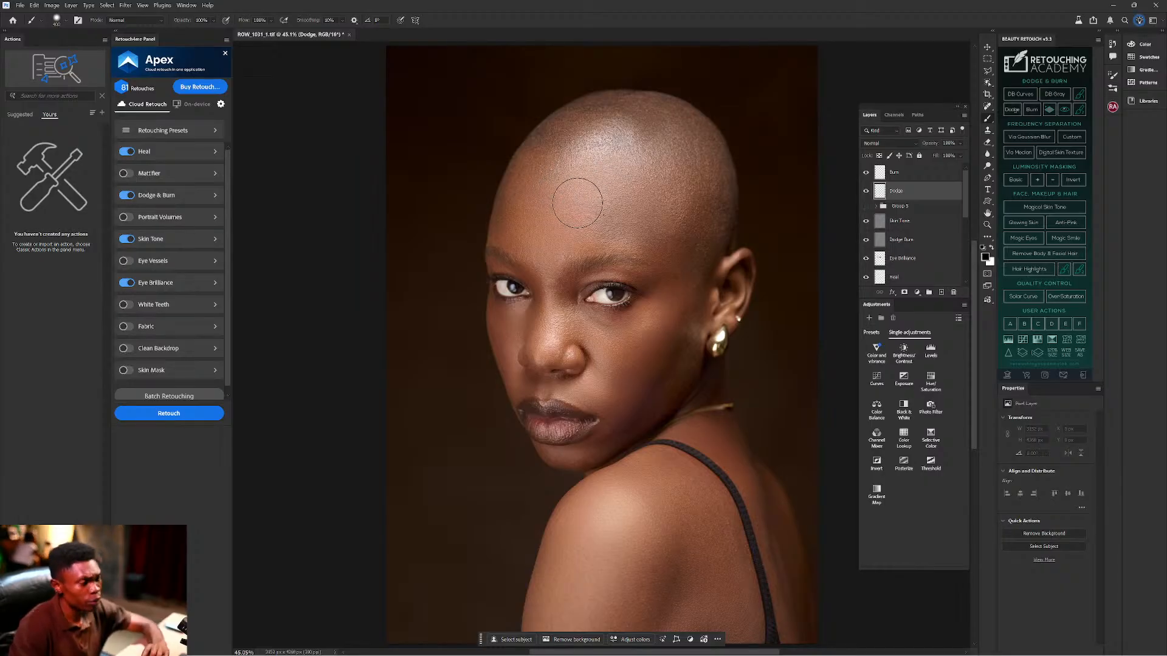
key("bracketleft")
key("bracketleft")
key("bracketleft")
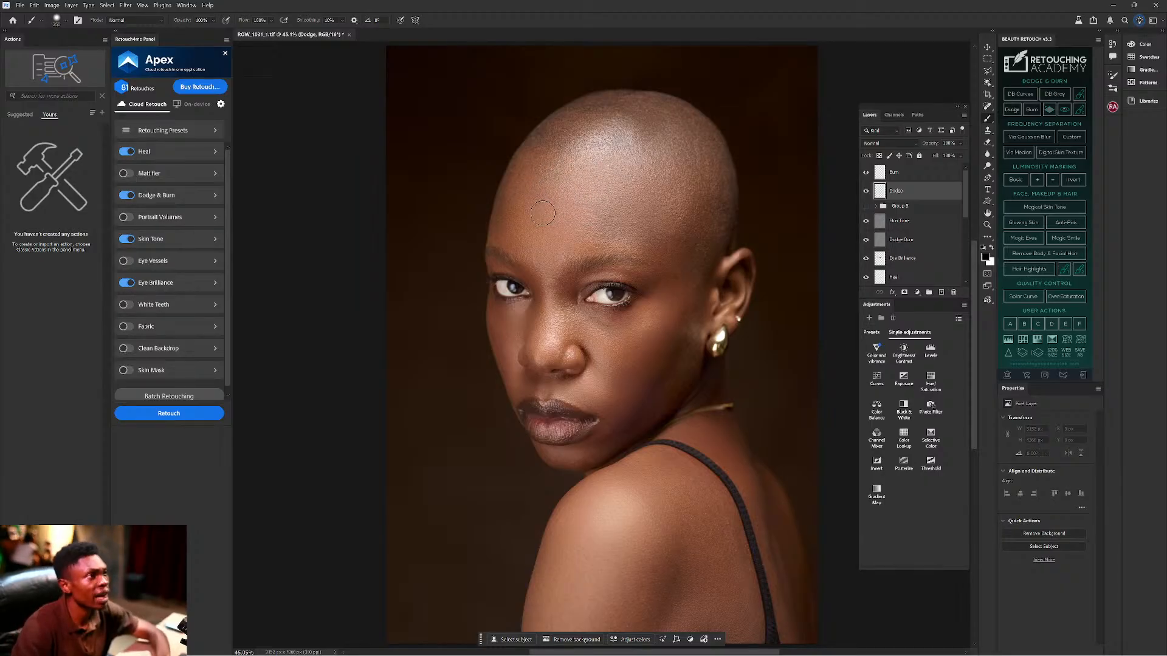
left_click_drag(530, 202, 556, 209)
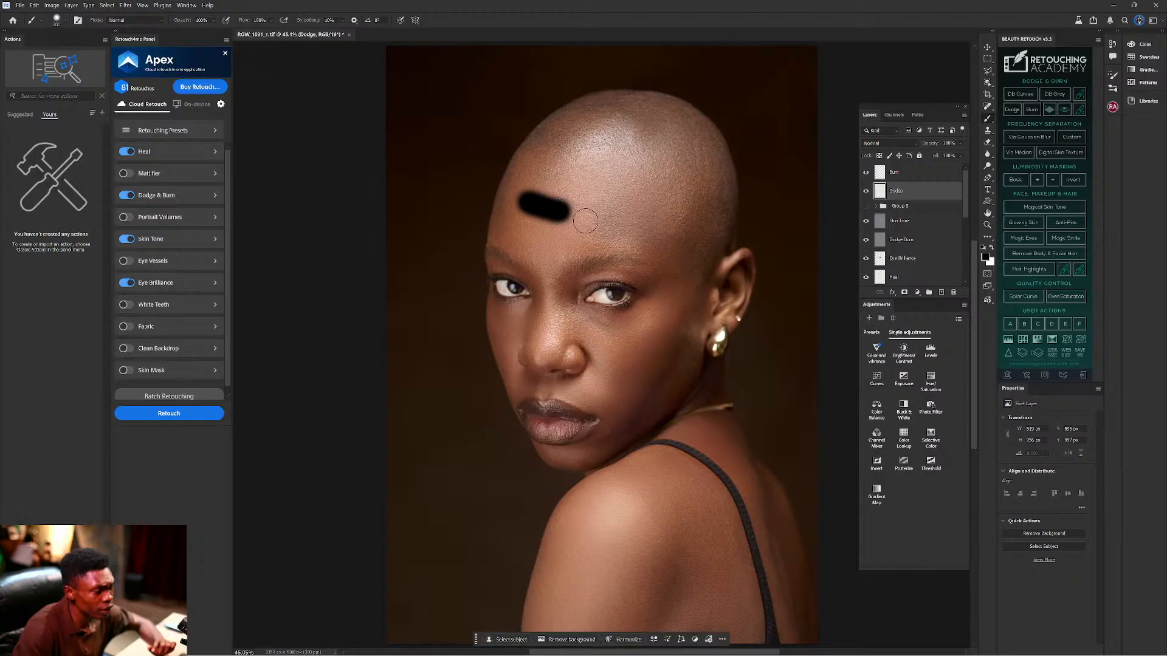
key("ctrl+z")
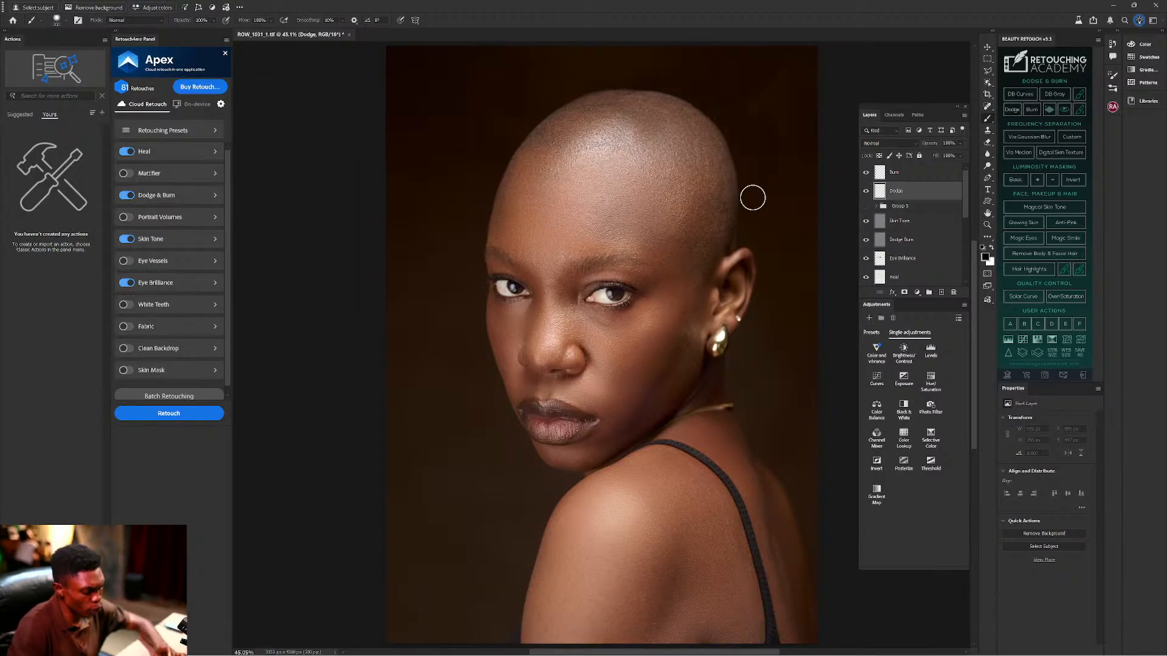
key("x")
Paint white strokes over the forehead, both cheeks, the nose bridge and the shoulder.
left_click_drag(525, 206, 605, 207)
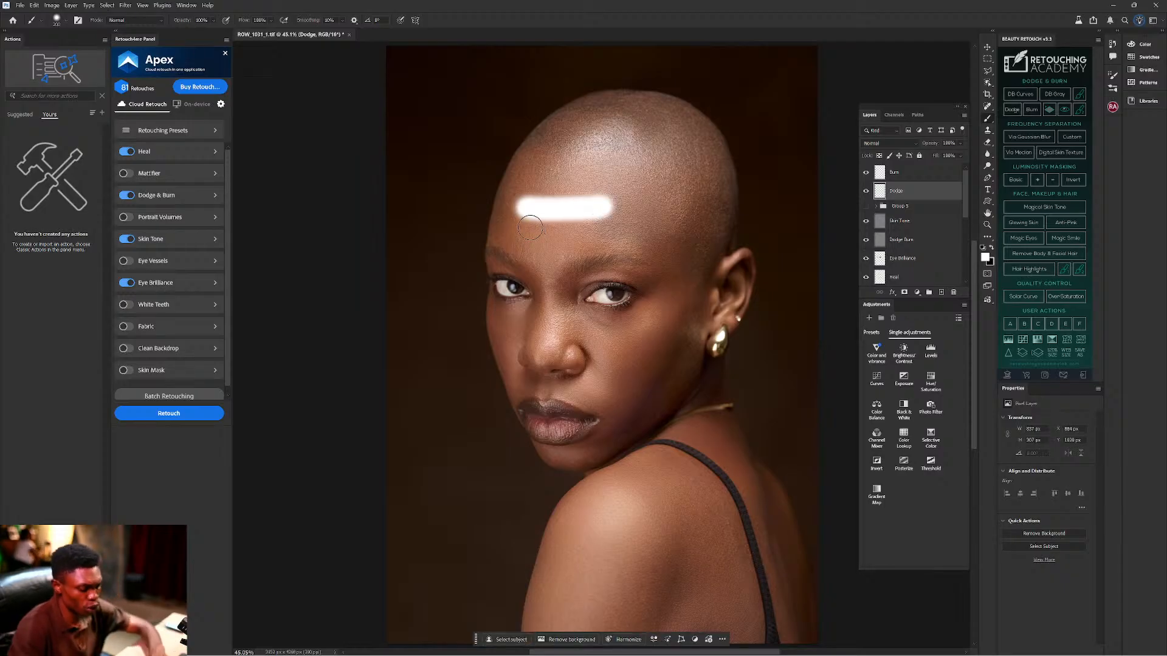
left_click_drag(539, 236, 568, 237)
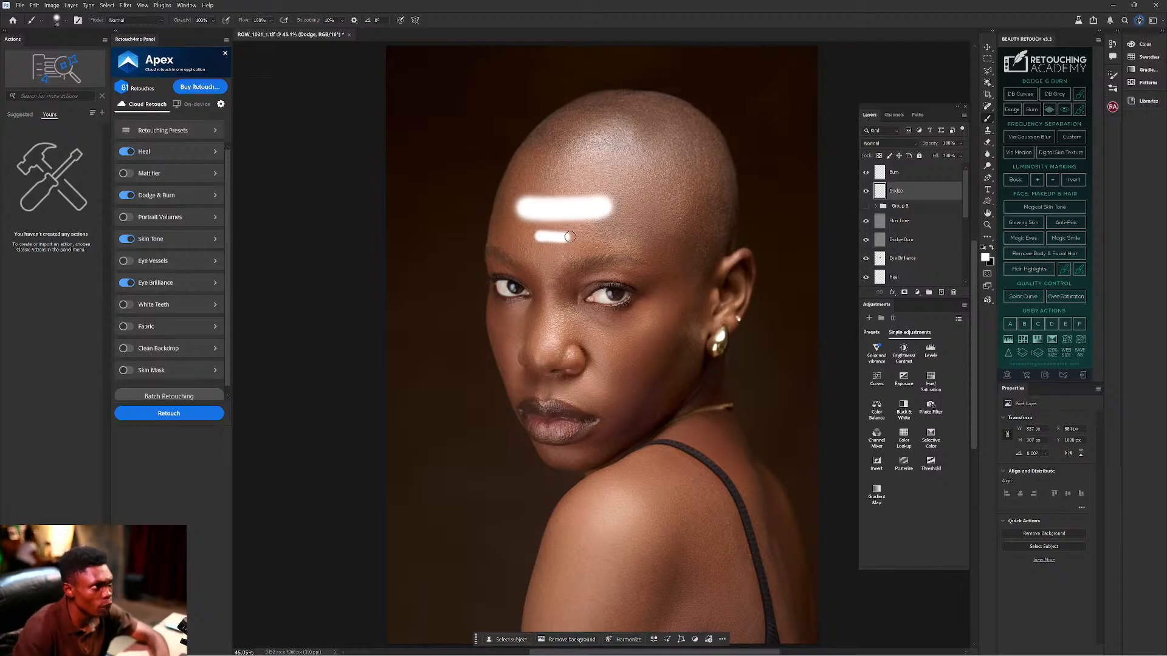
left_click_drag(540, 180, 589, 181)
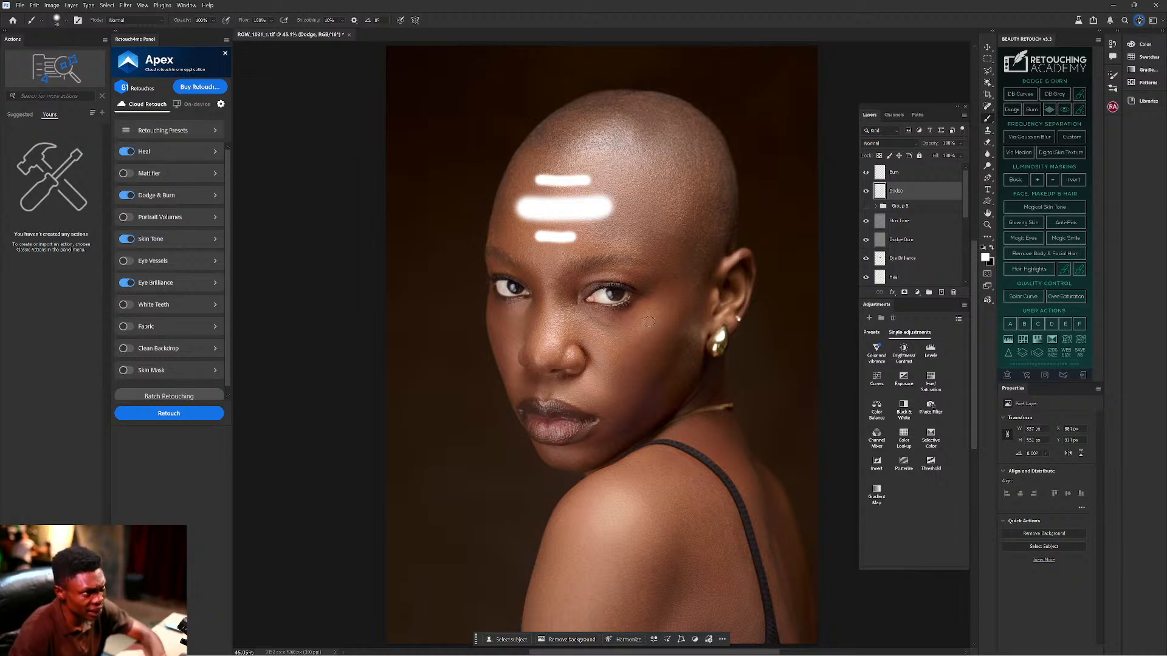
left_click_drag(647, 316, 607, 384)
left_click_drag(501, 322, 519, 368)
left_click_drag(549, 295, 551, 355)
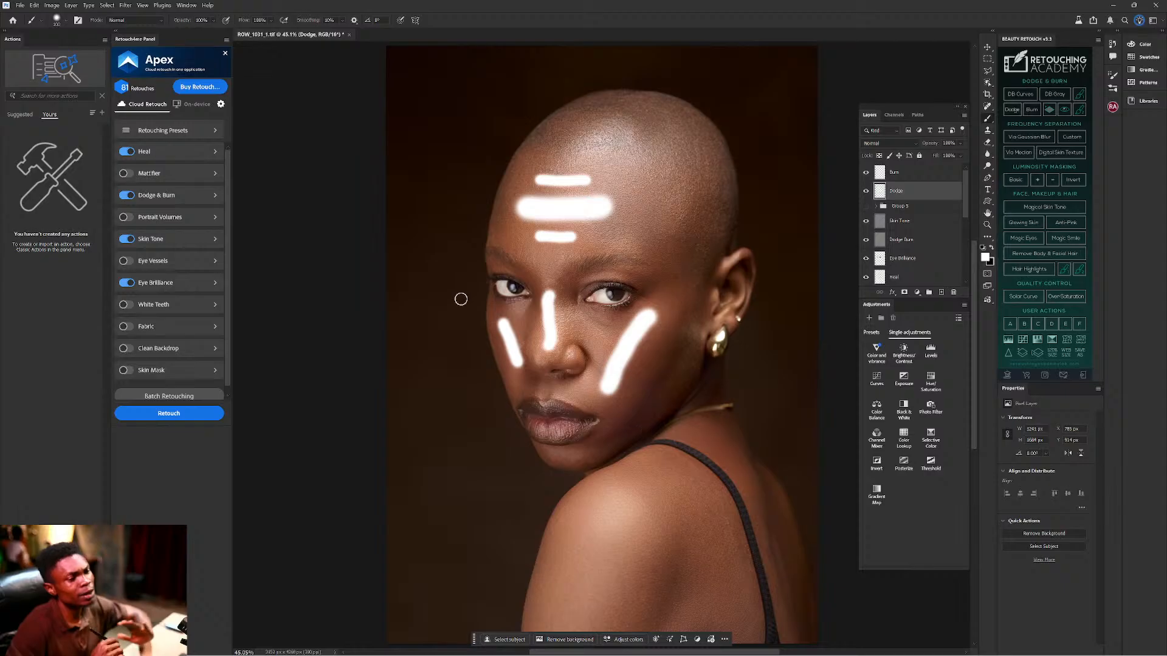
key("bracketright")
key("bracketright")
left_click_drag(619, 515, 556, 641)
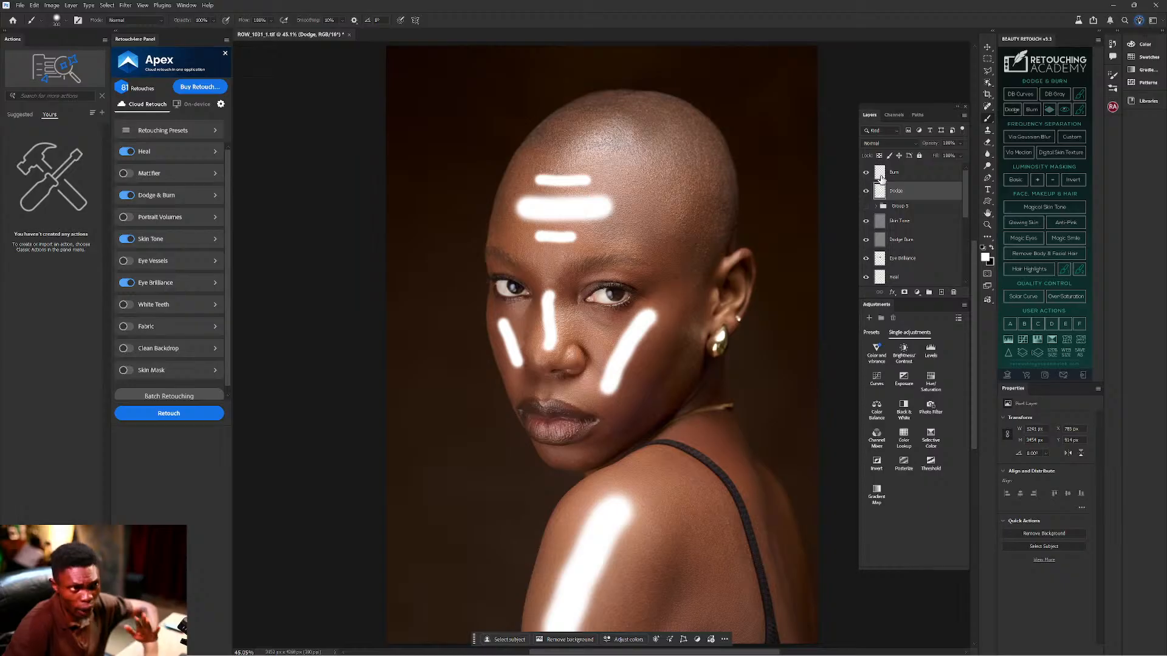
left_click(923, 175)
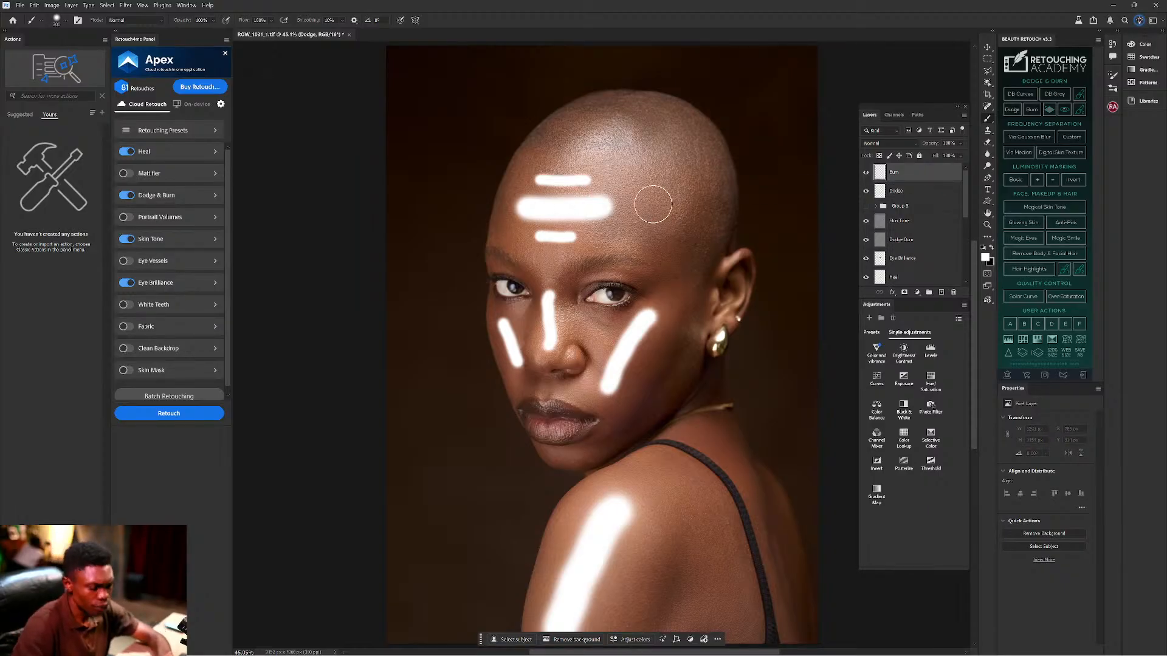
In black, burn the ear-to-jaw cheek, left cheek, left forehead, beside the eye, shoulder and back edge.
key("x")
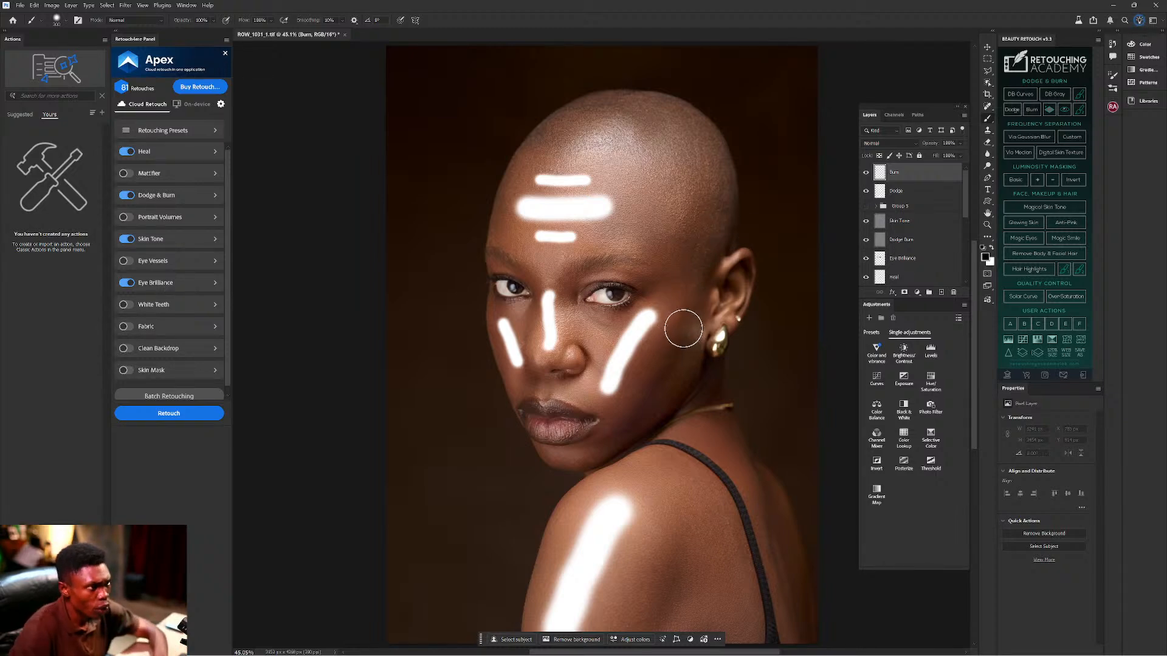
key("bracketleft")
key("bracketleft")
key("bracketleft")
left_click_drag(685, 324, 620, 433)
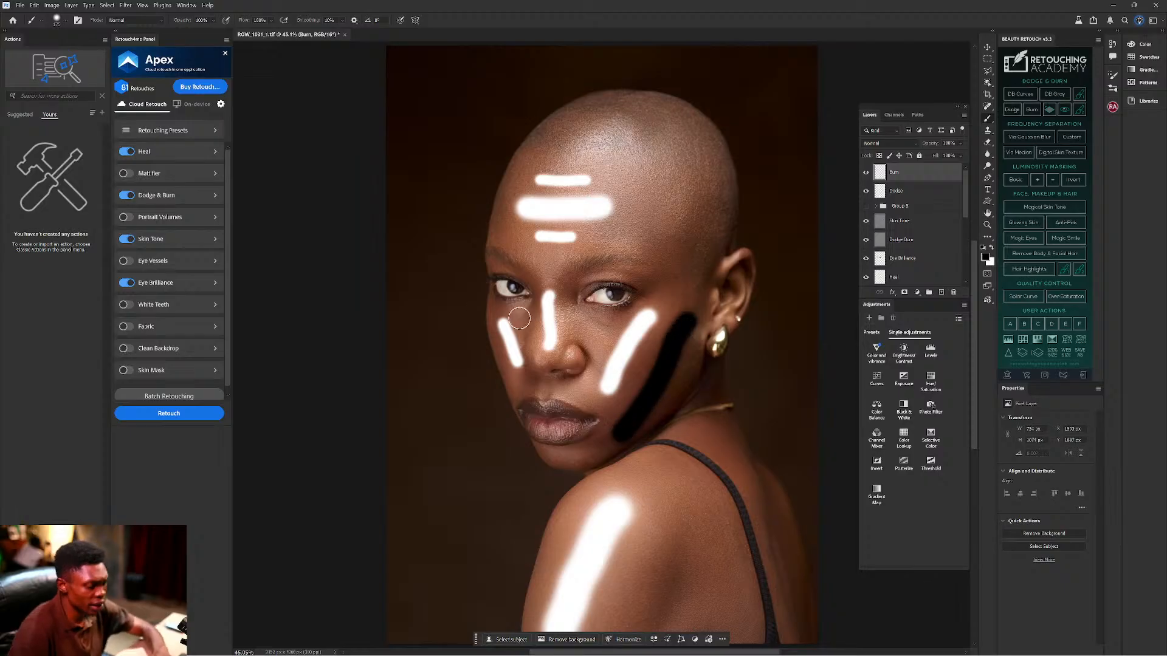
key("bracketleft")
key("bracketleft")
key("bracketleft")
key("bracketleft")
key("bracketleft")
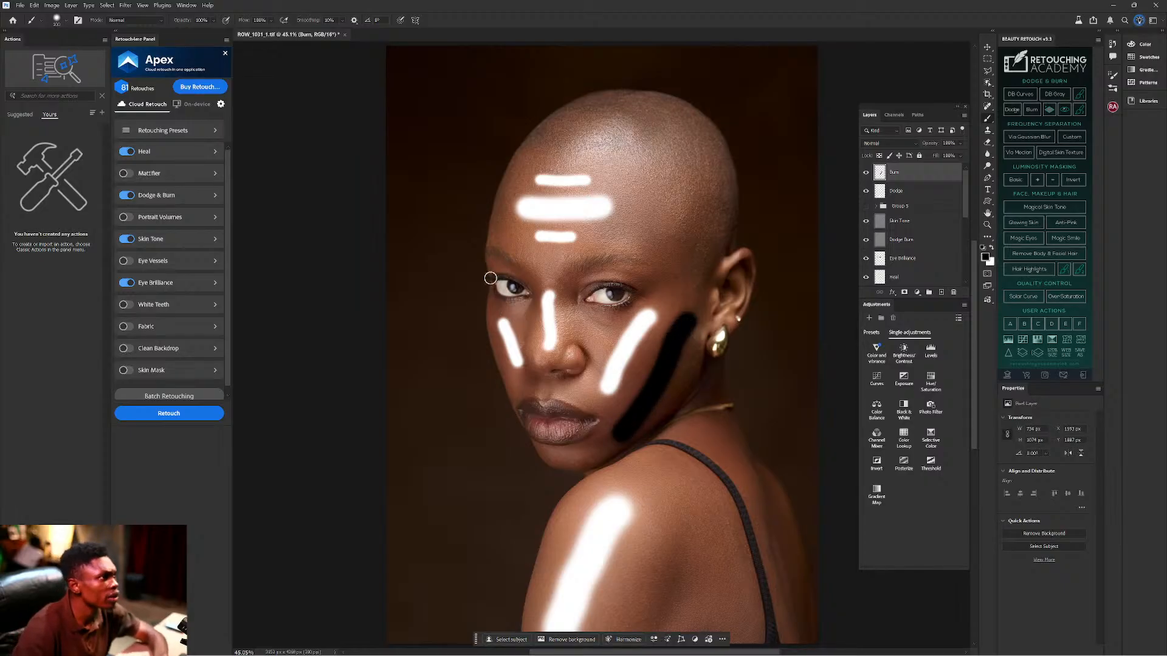
left_click_drag(491, 331, 507, 379)
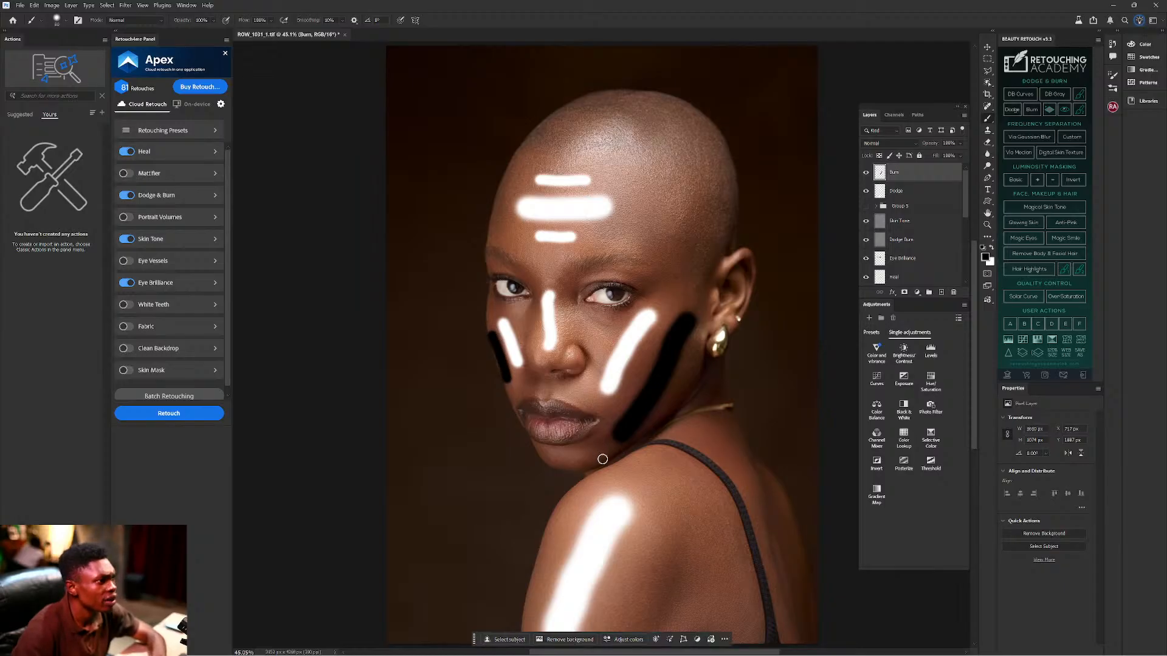
key("bracketright")
key("bracketright")
key("bracketright")
key("bracketright")
key("bracketright")
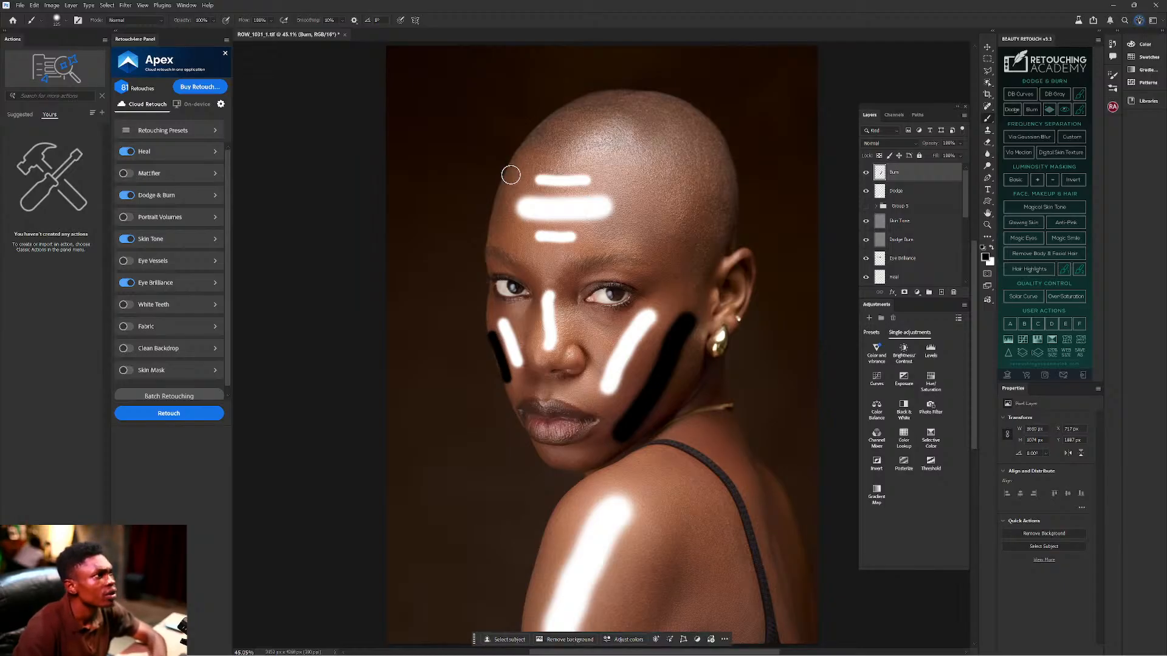
left_click_drag(504, 186, 499, 224)
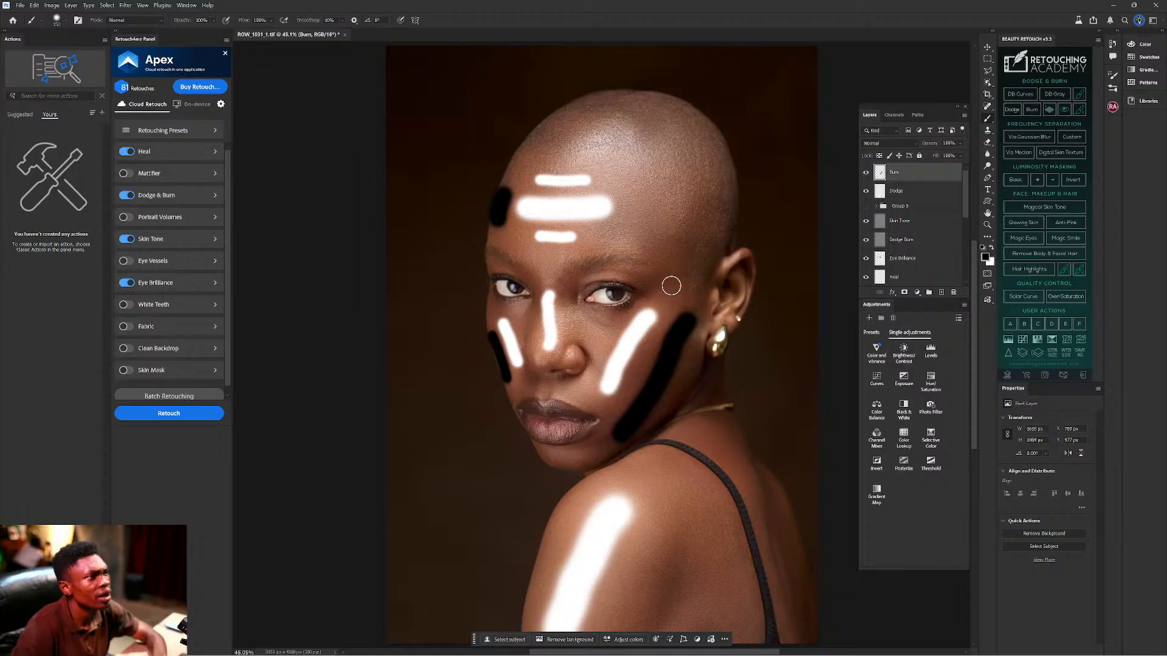
left_click_drag(646, 280, 662, 281)
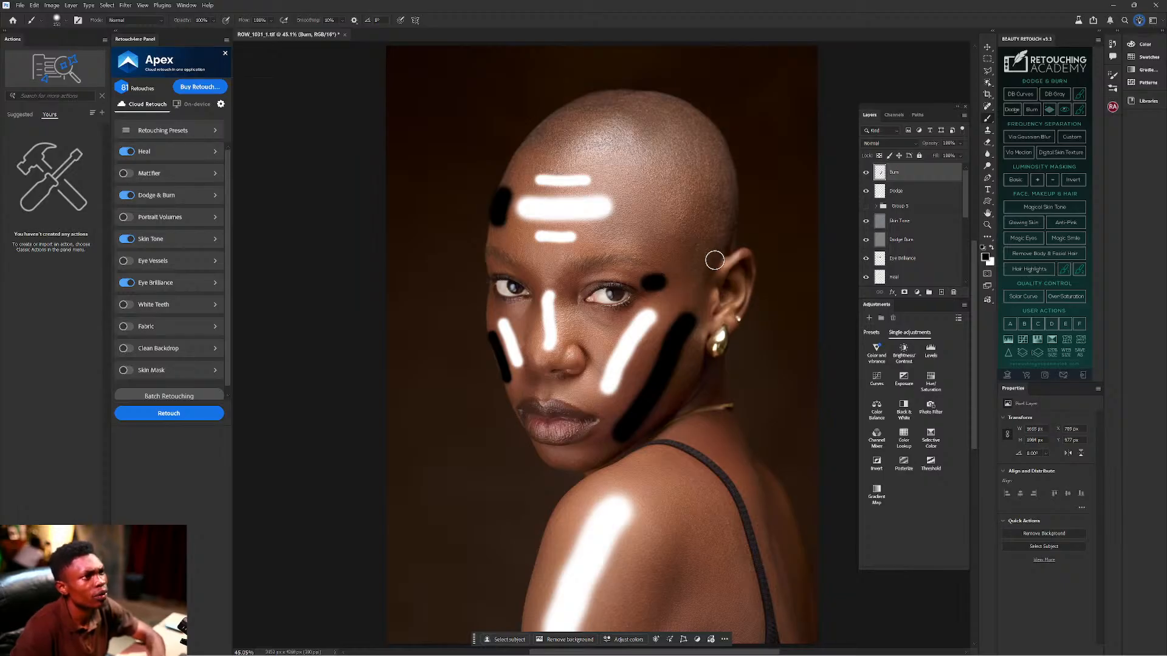
left_click_drag(685, 554, 650, 632)
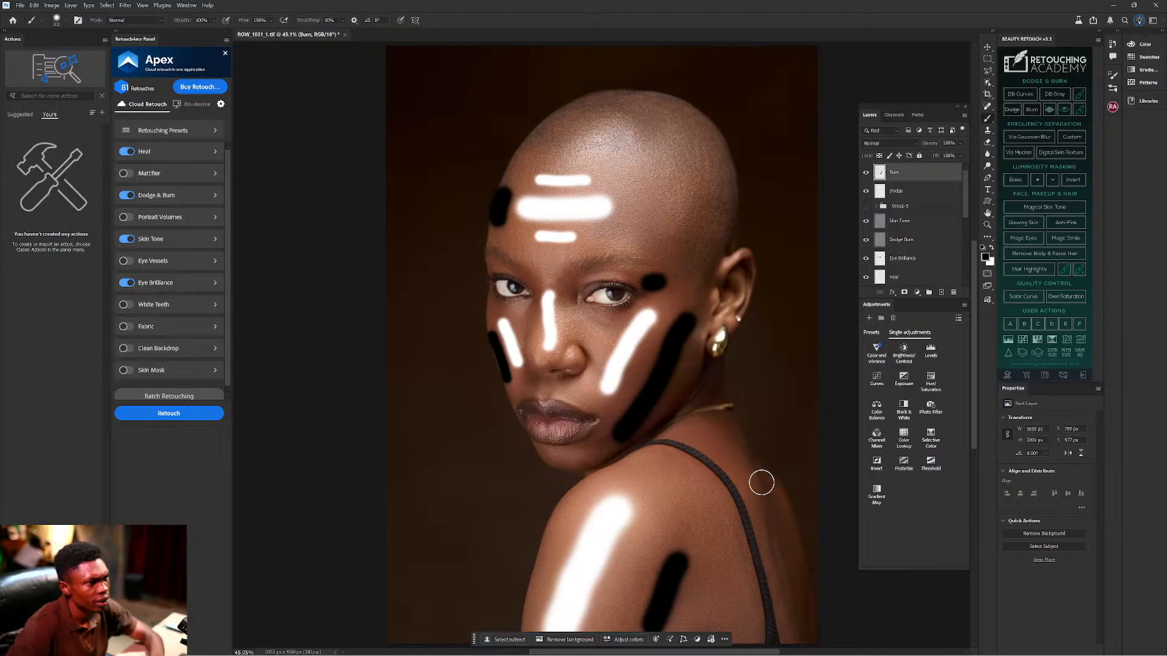
mouse_move(766, 498)
left_mouse_down()
mouse_move(807, 614)
mouse_move(828, 636)
left_mouse_up()
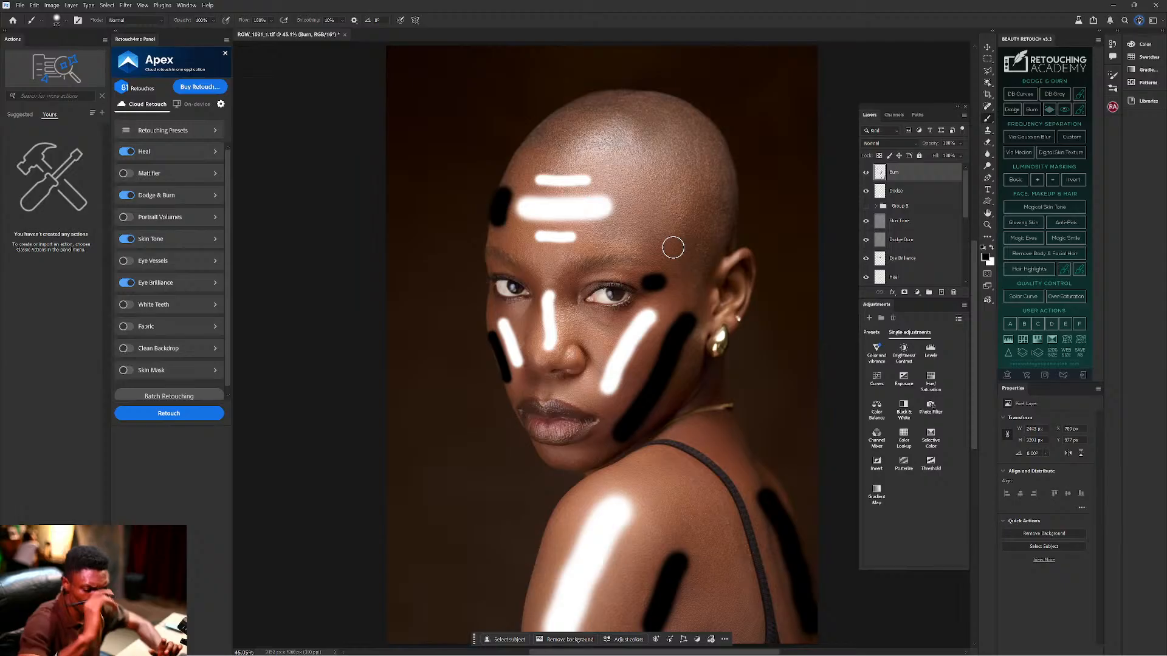
Set the Burn layer's opacity to 50%, keeping Normal blend mode.
left_click(892, 143)
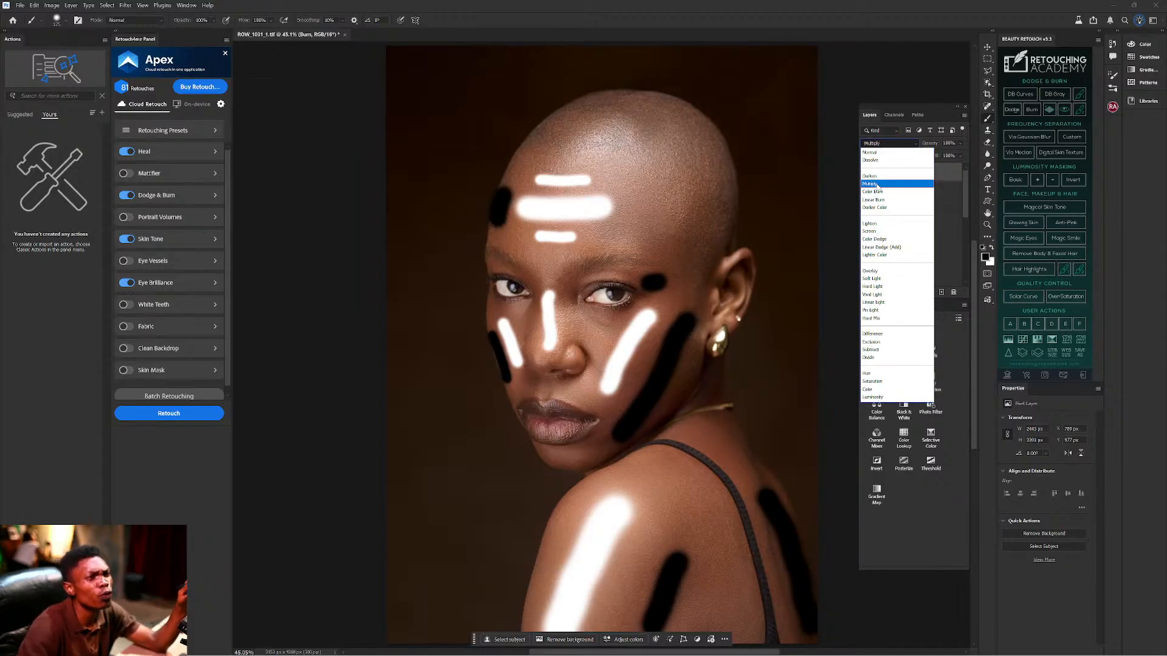
left_click(938, 104)
left_click_drag(939, 145, 924, 144)
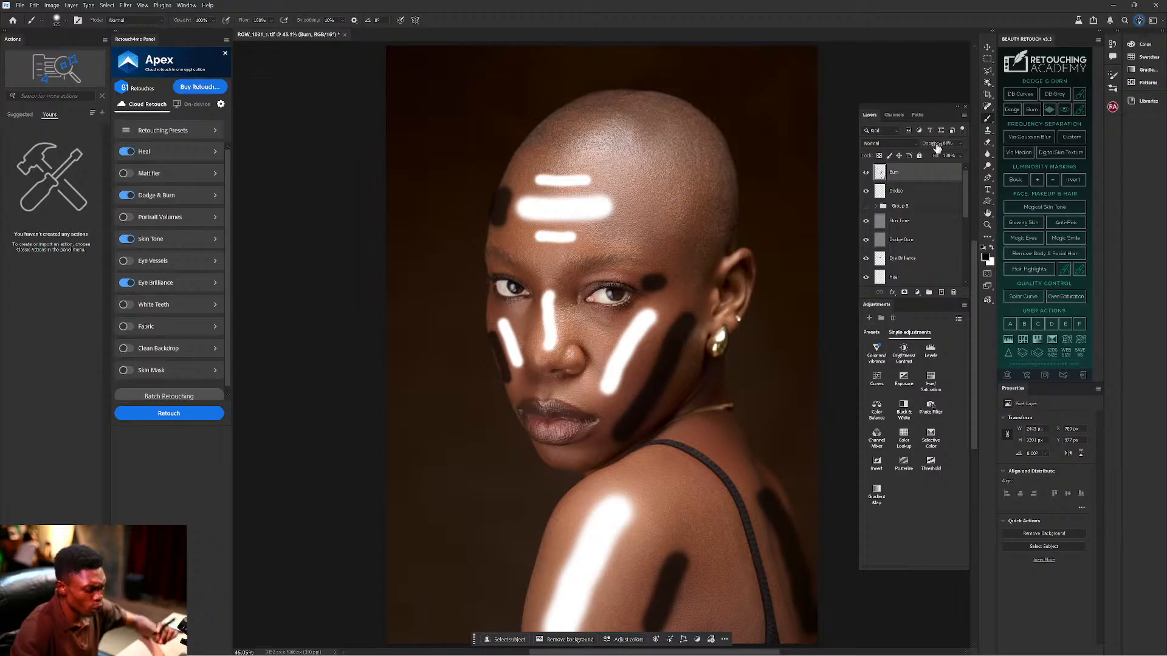
left_click(943, 143)
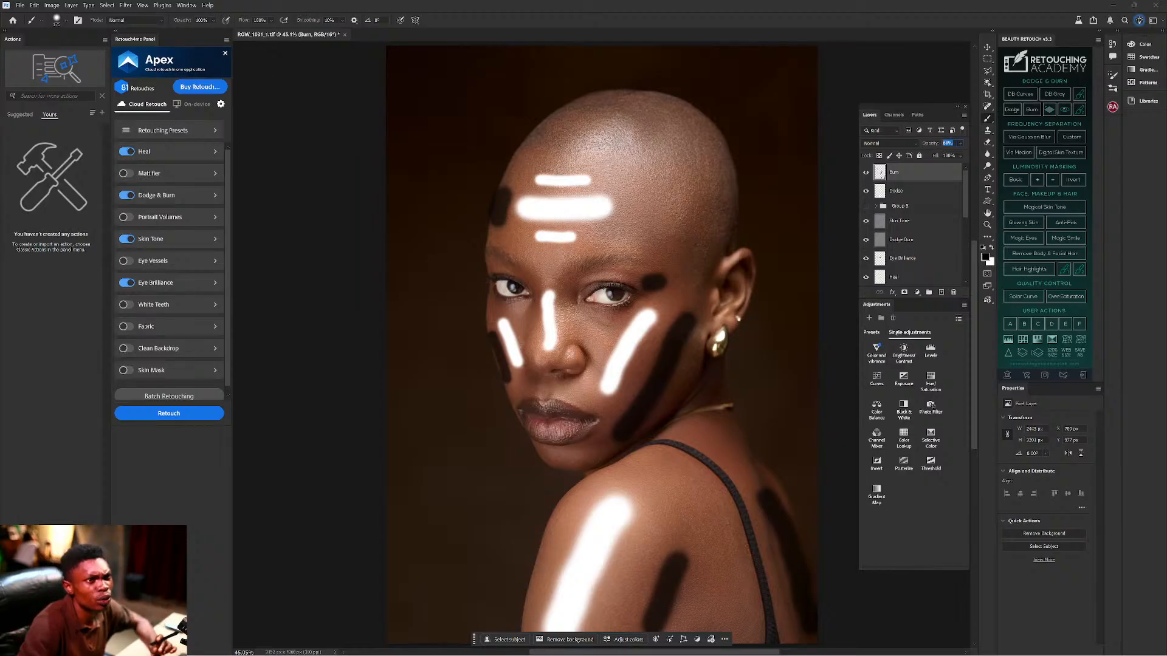
type("5")
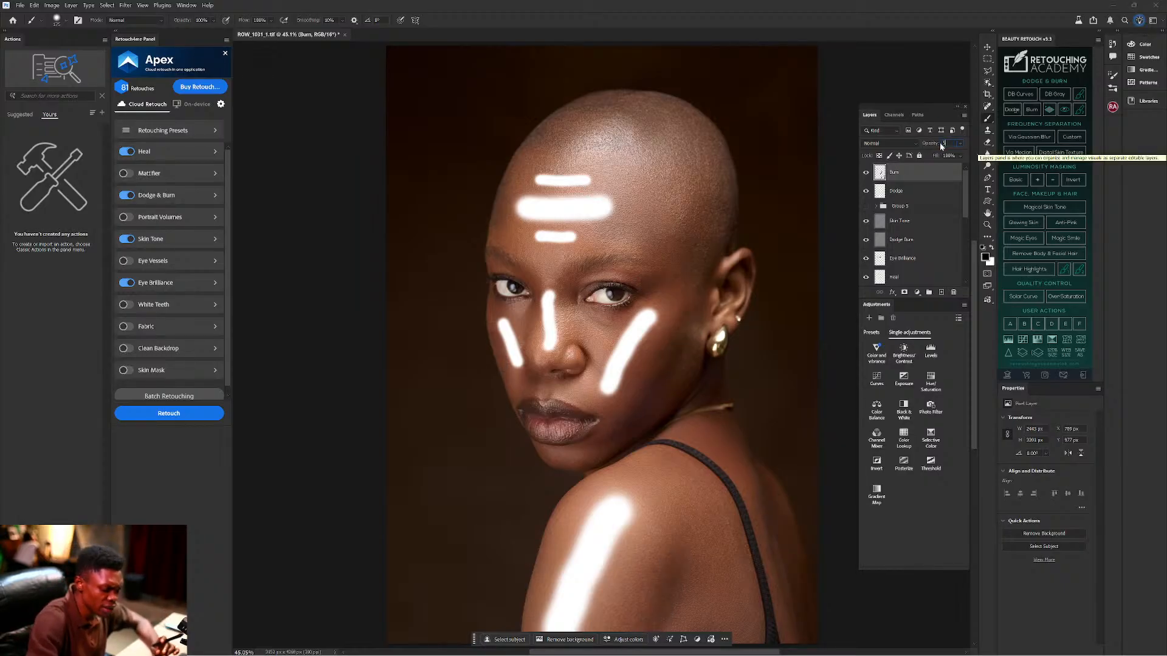
type("0")
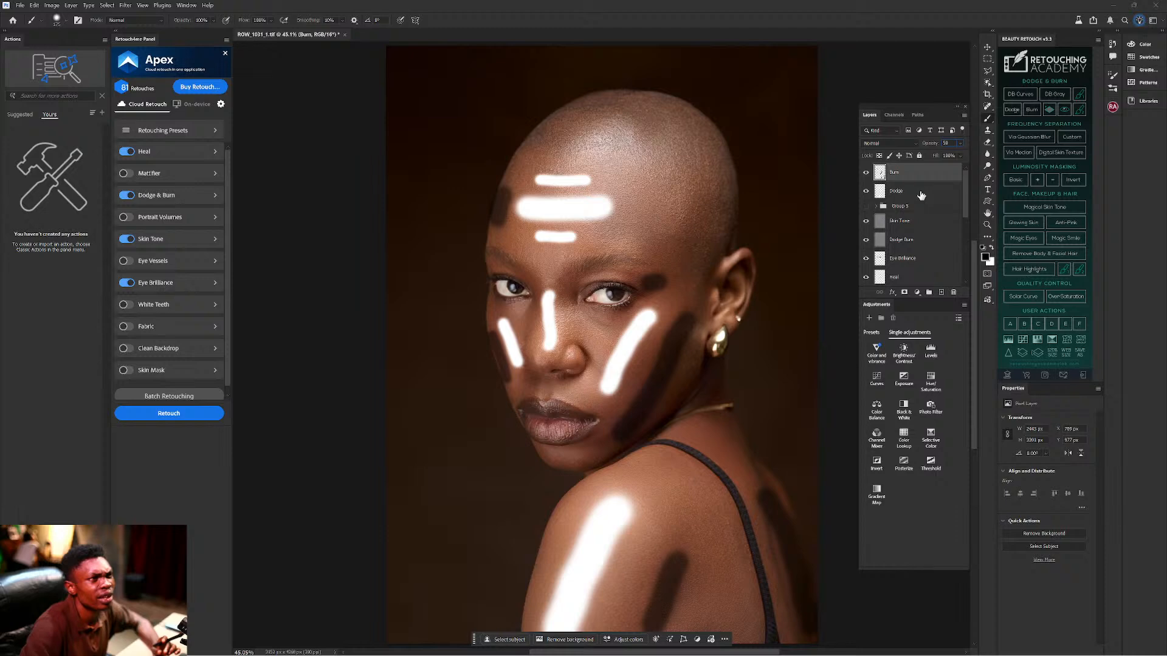
Set the Dodge layer's opacity to 50%.
left_click(921, 195)
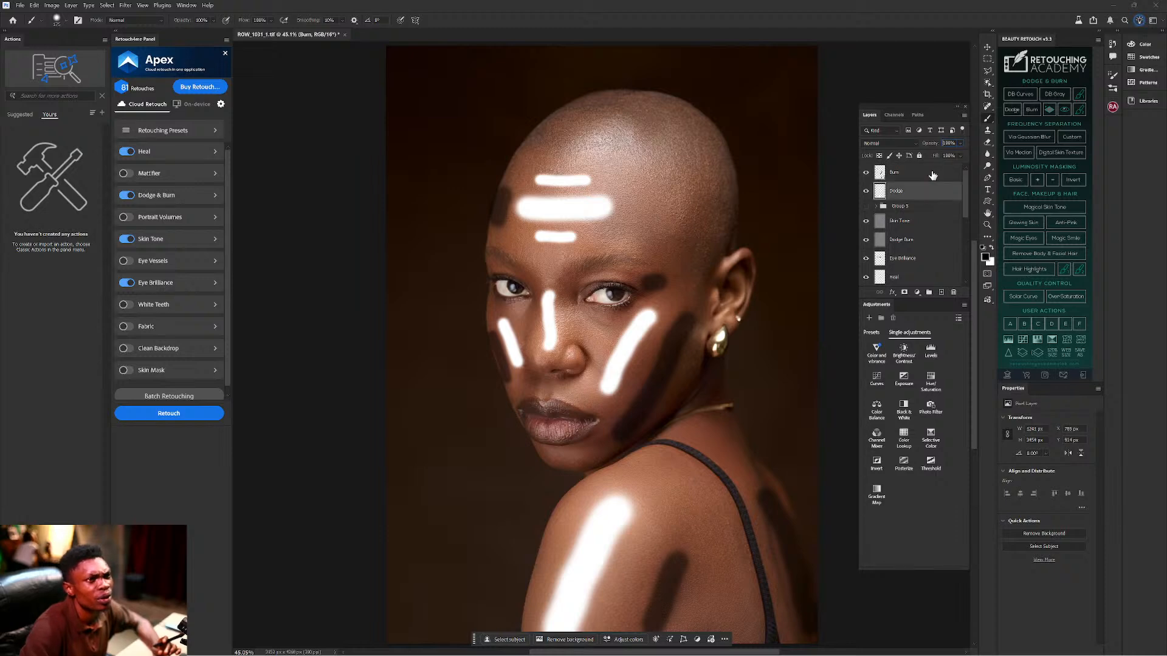
left_click(947, 143)
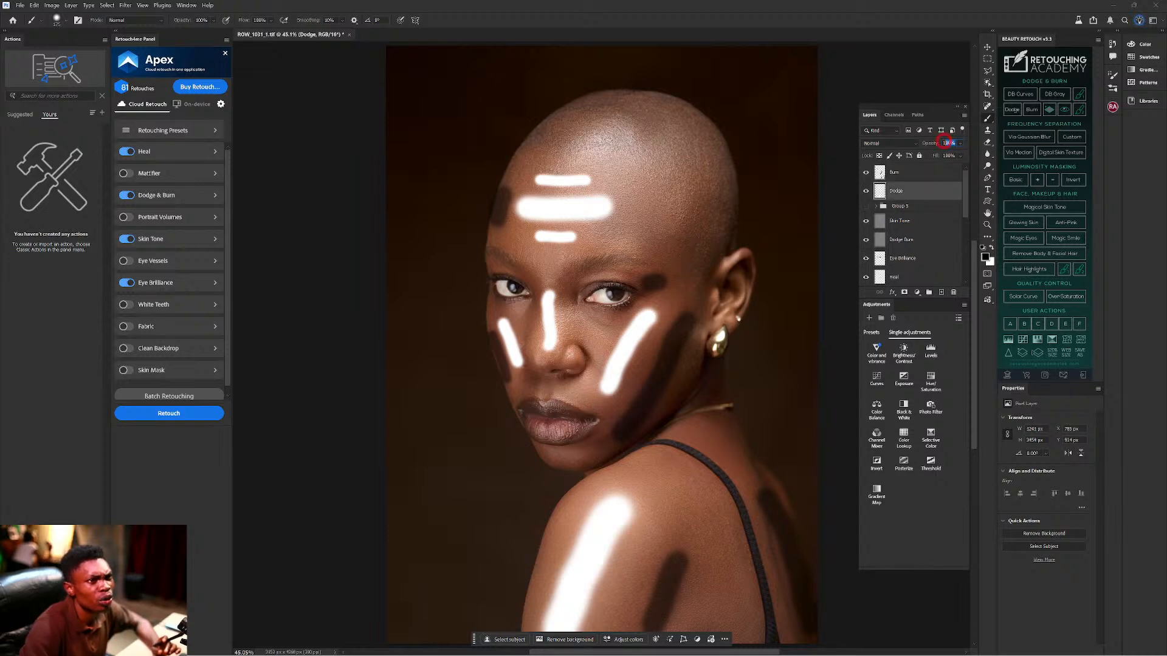
left_click(954, 143)
left_click(949, 143)
type("50")
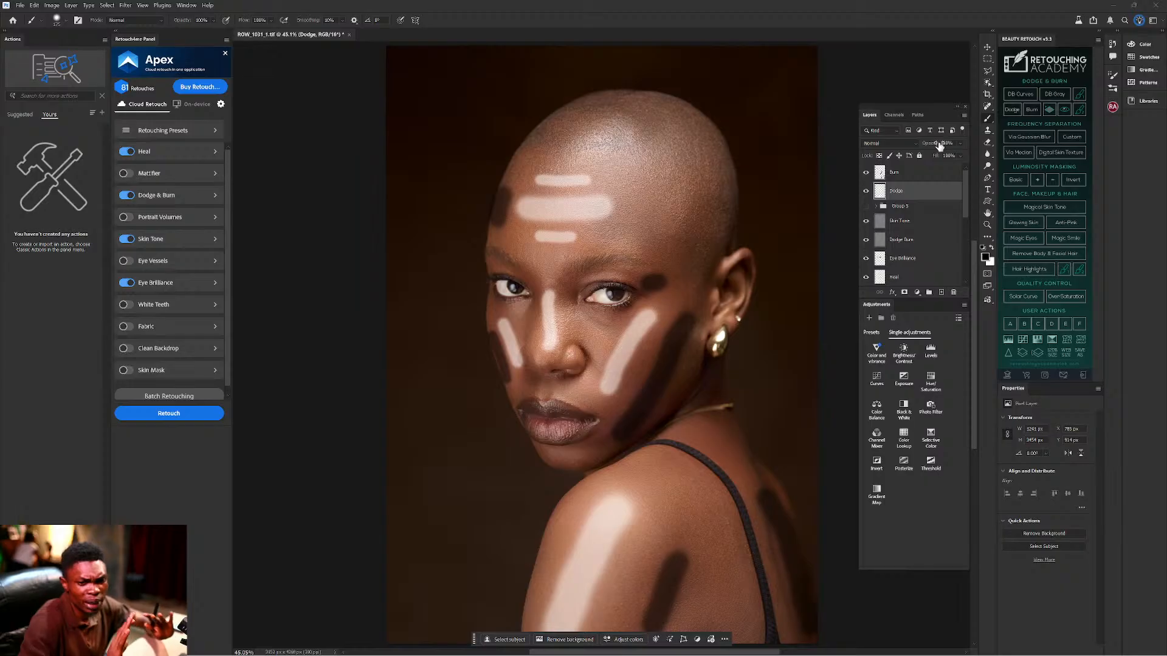
Set the Burn layer's blend mode to Multiply.
left_click(905, 175)
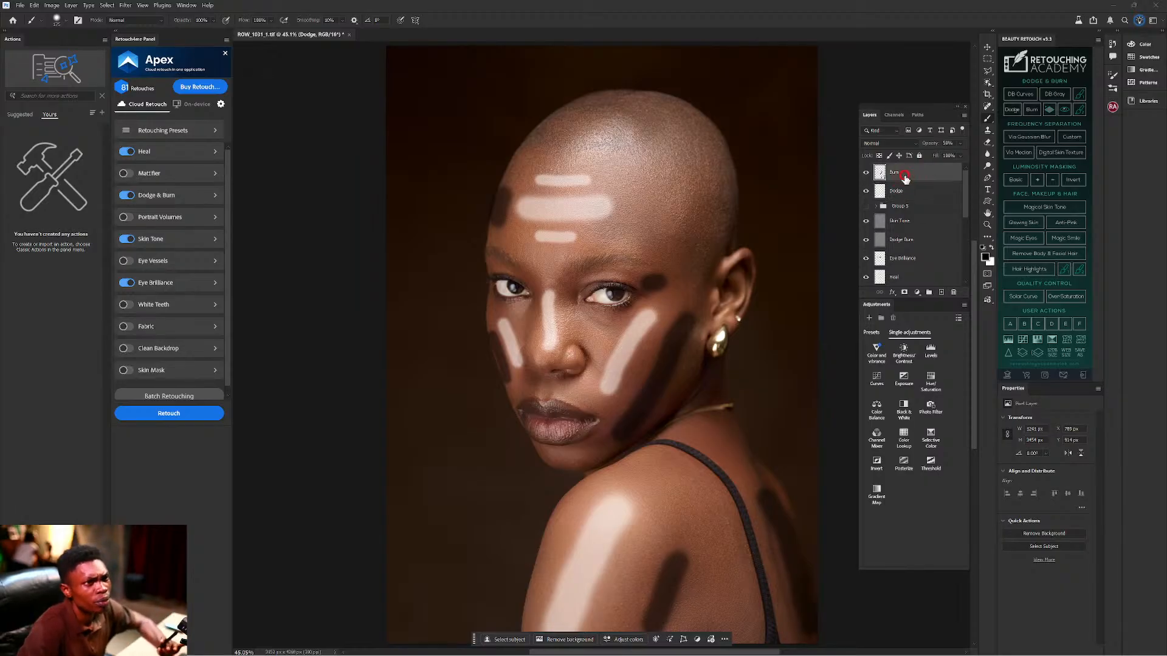
left_click(904, 143)
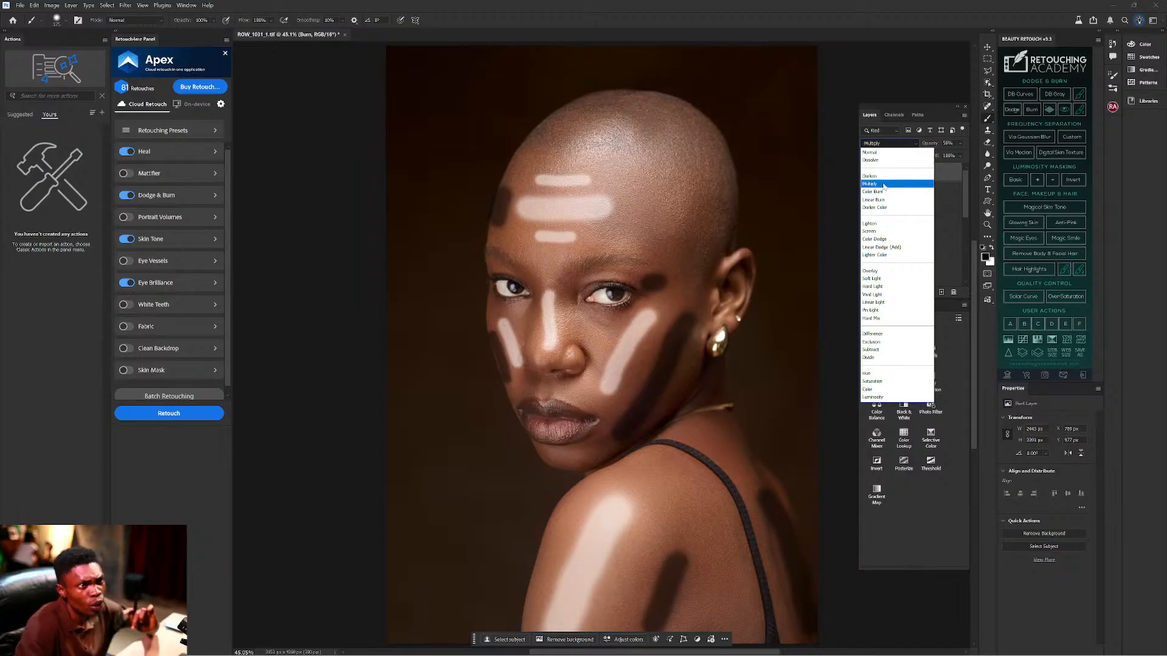
left_click(884, 184)
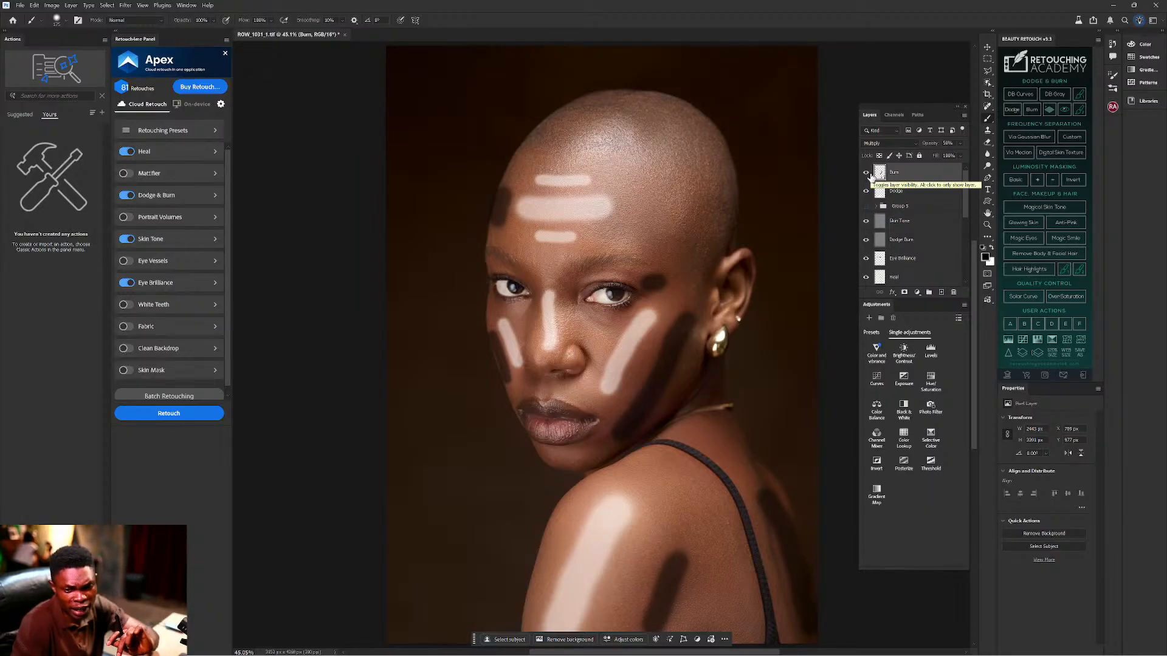
Set the Dodge layer to Soft Light at 100% opacity, then start a Gaussian Blur on it.
left_click(896, 187)
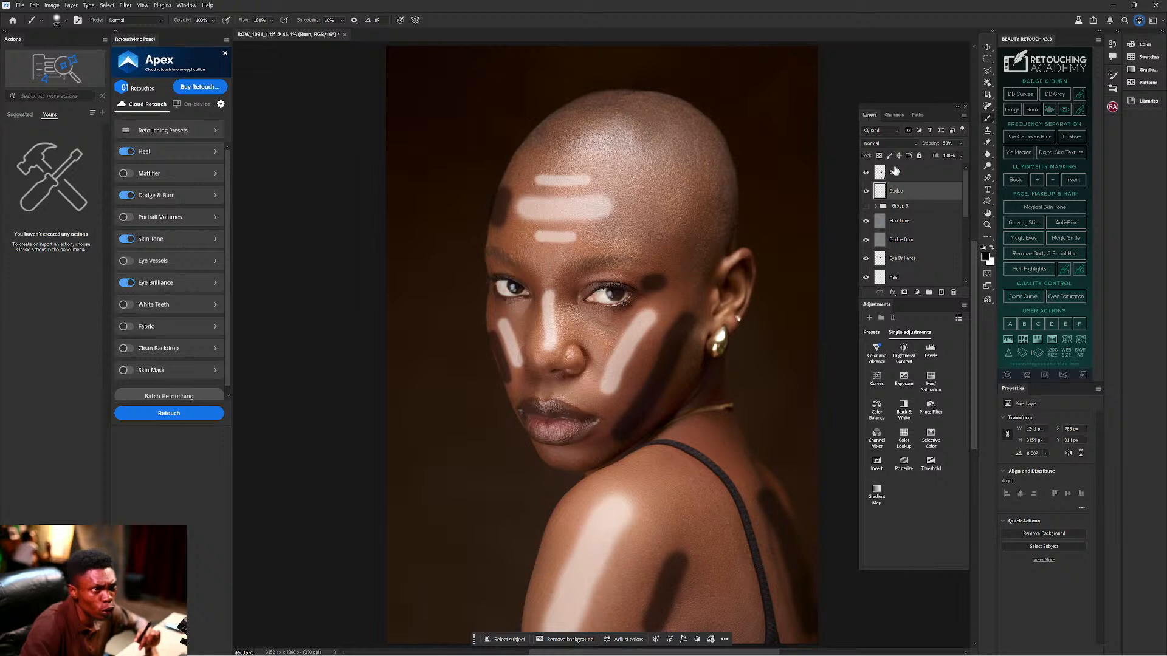
left_click(891, 143)
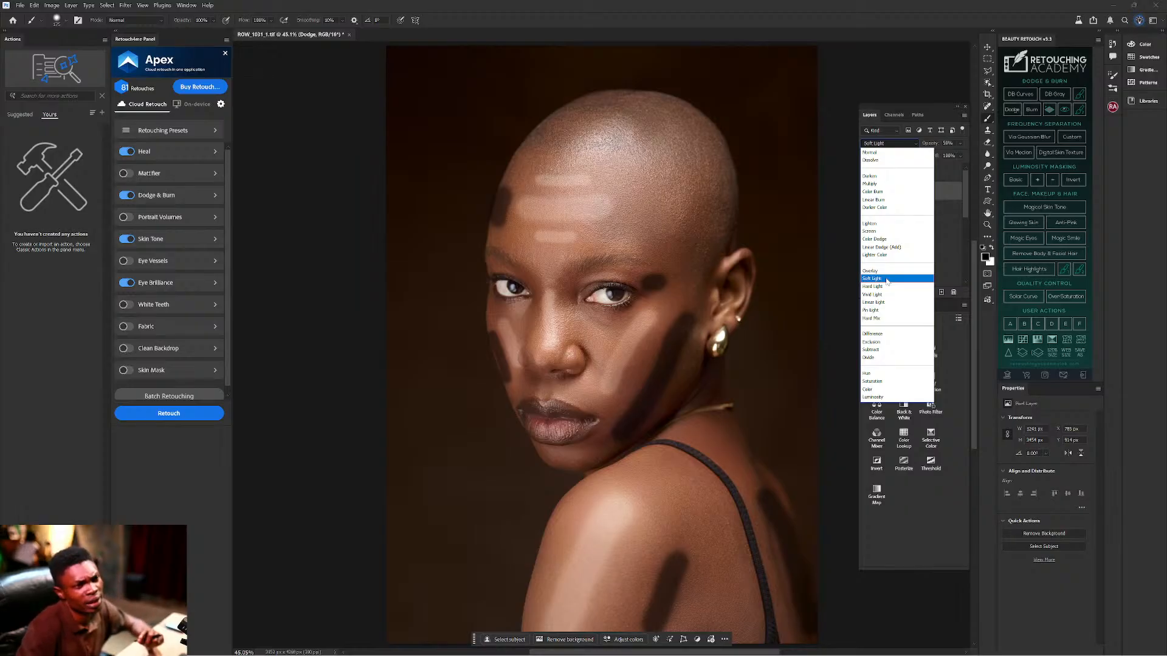
left_click(887, 280)
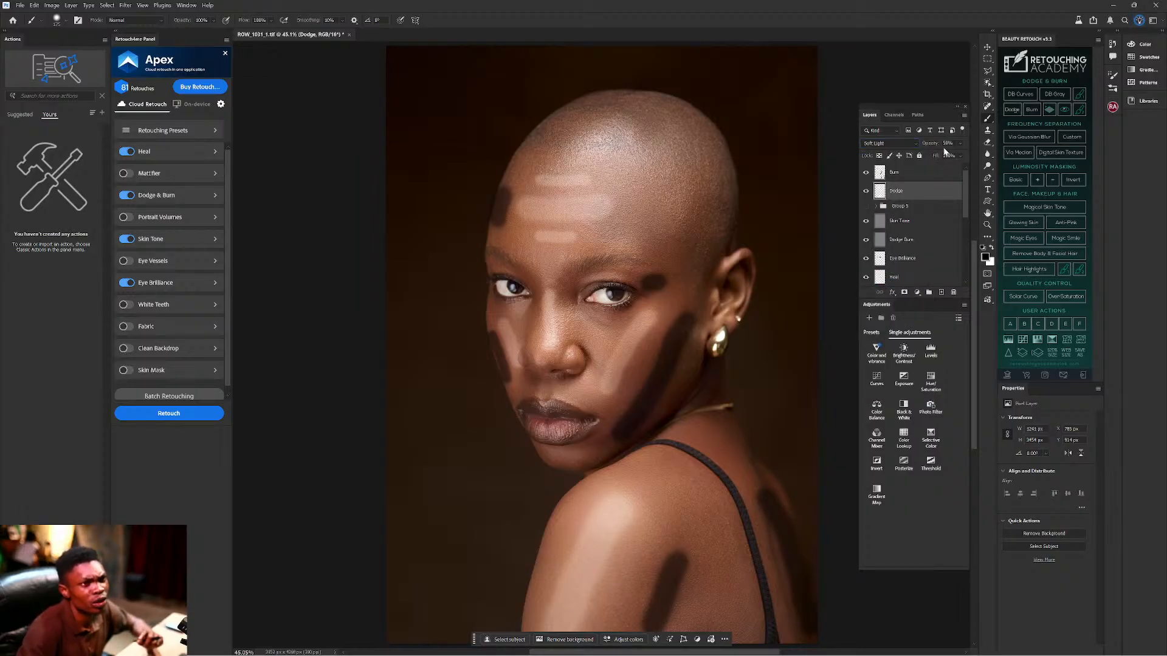
left_click_drag(932, 146, 1022, 148)
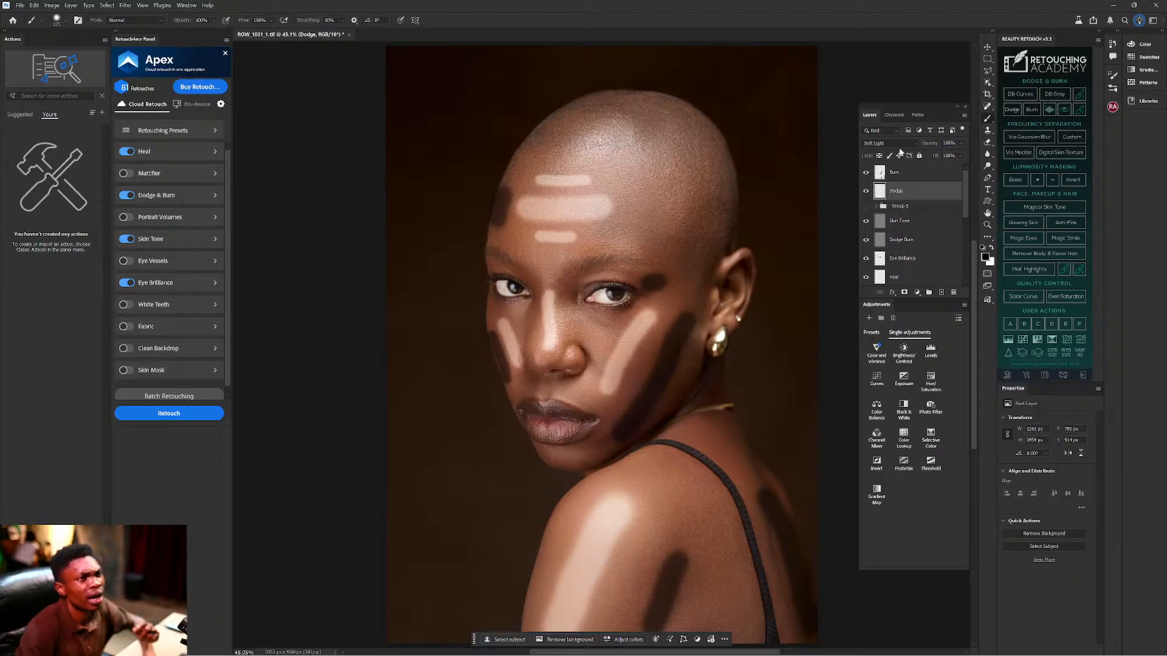
left_click(911, 176)
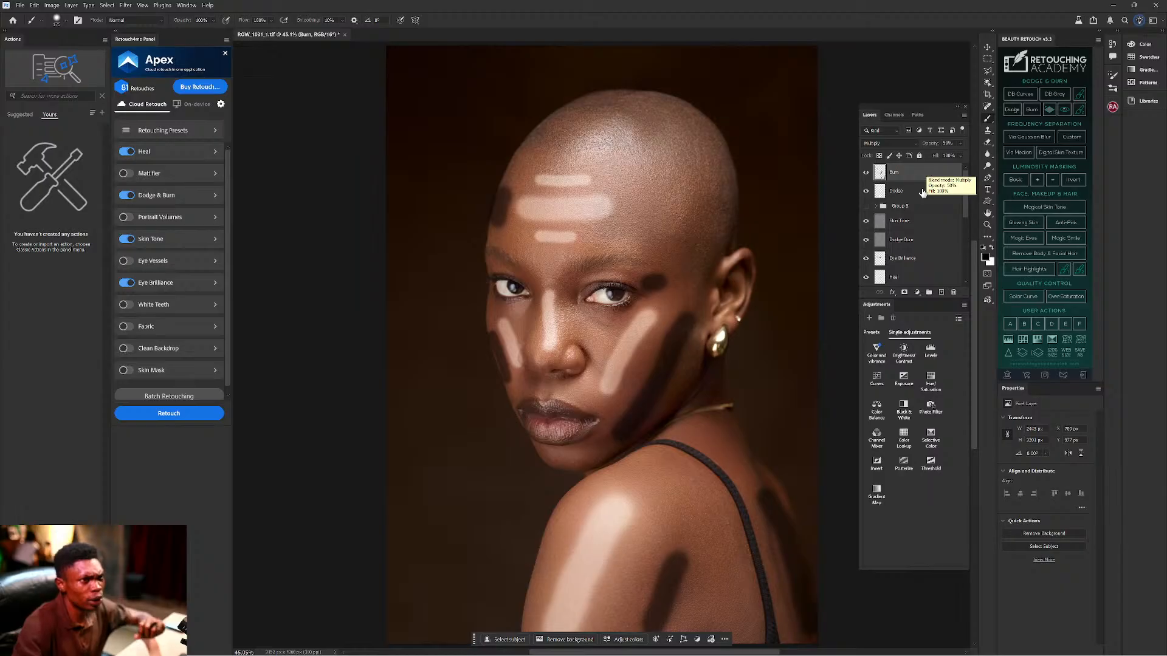
left_click(912, 192)
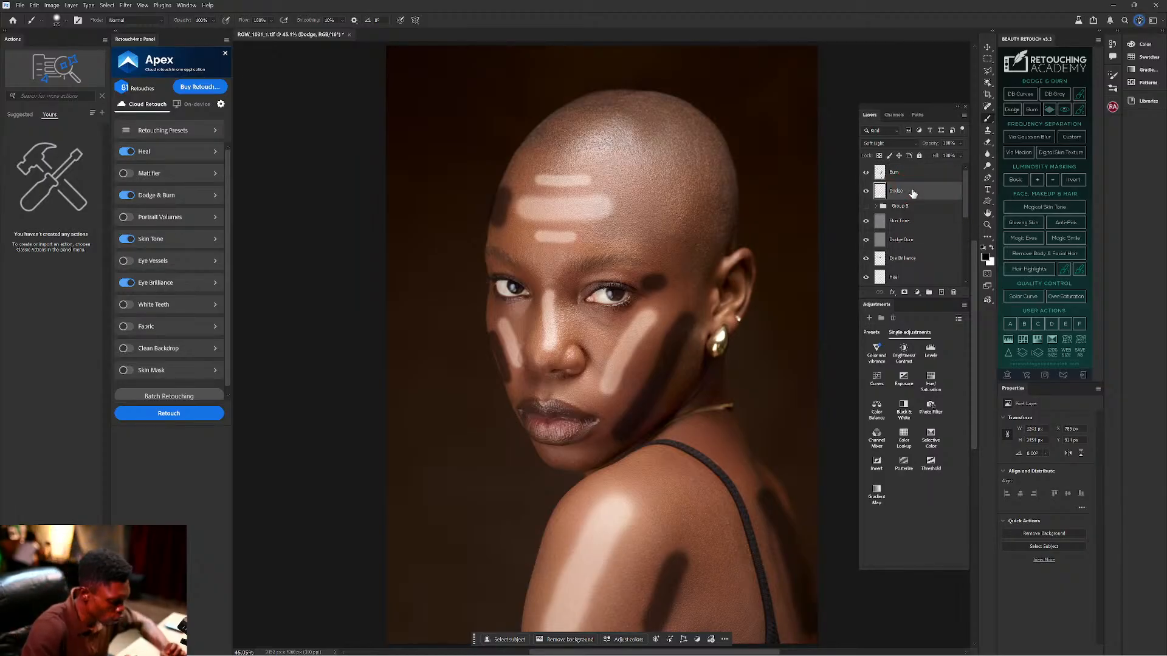
key("ctrl+b")
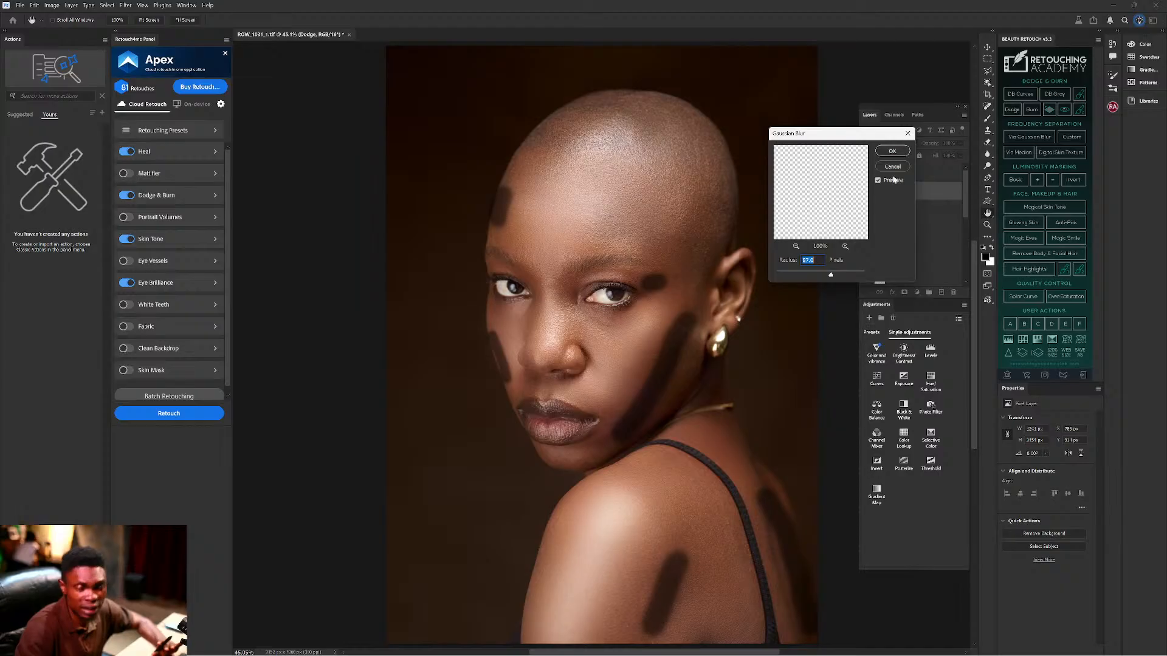
Apply the Gaussian Blur to the Dodge layer, then blur the Burn layer as well.
left_click(892, 151)
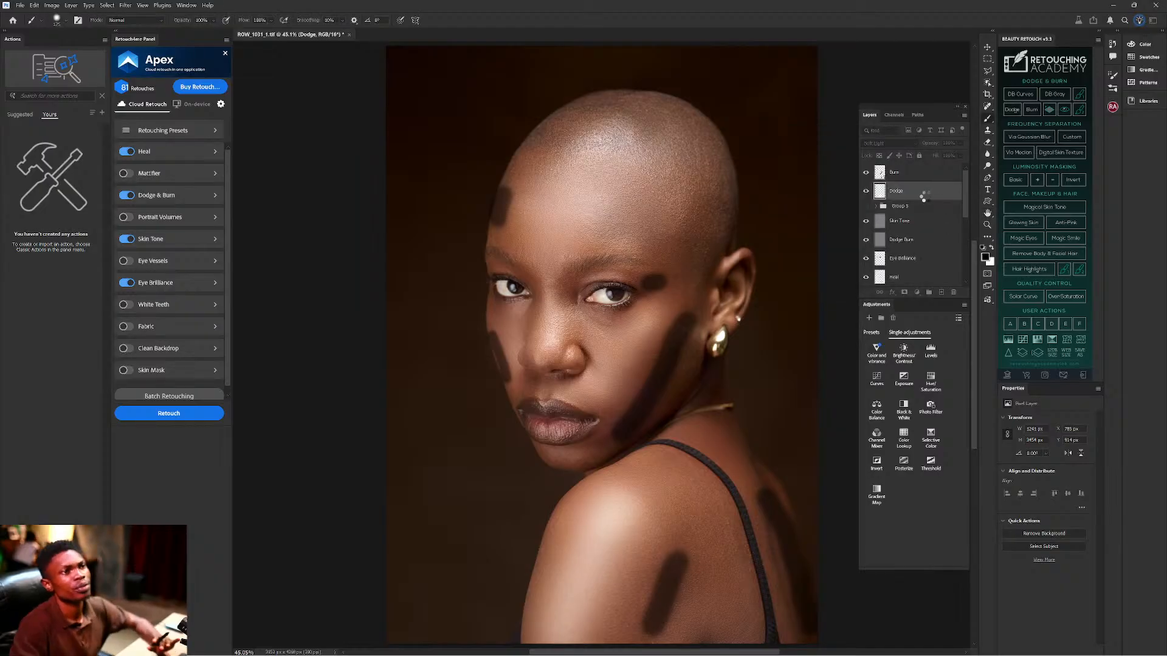
left_click(910, 176)
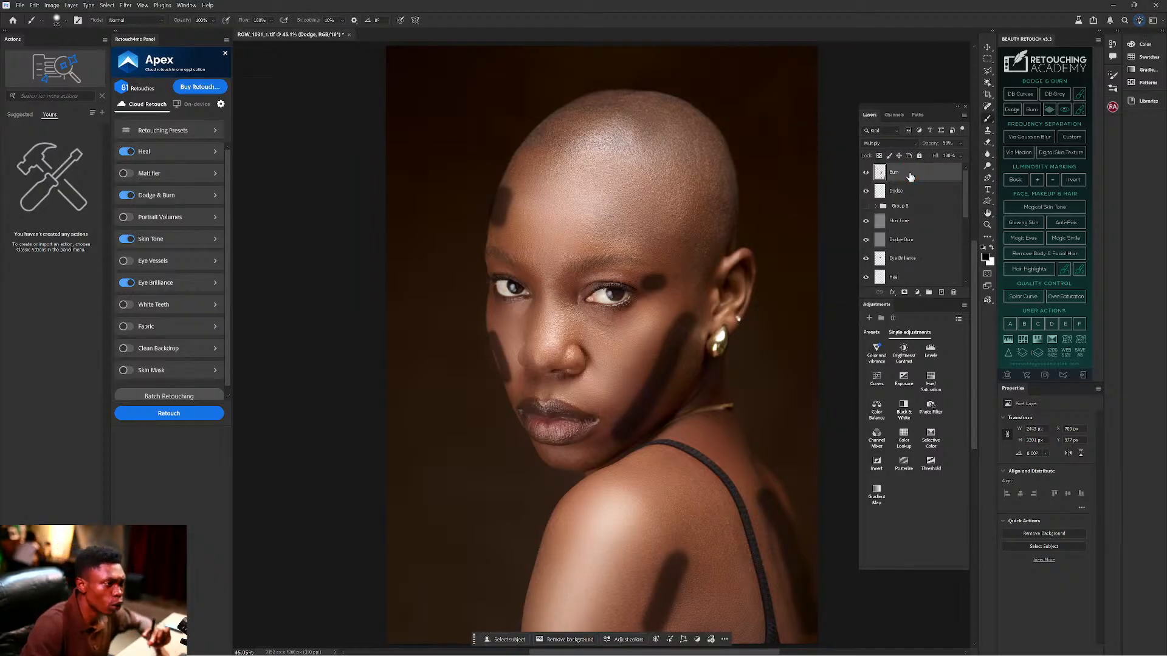
key("ctrl+b")
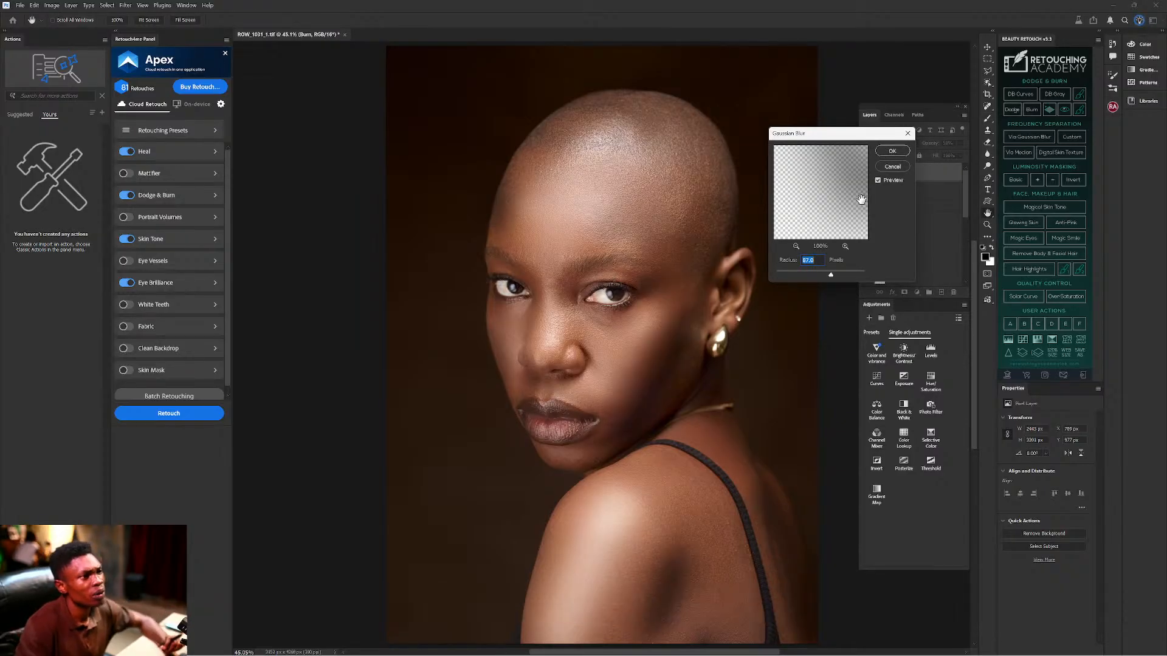
left_click(891, 152)
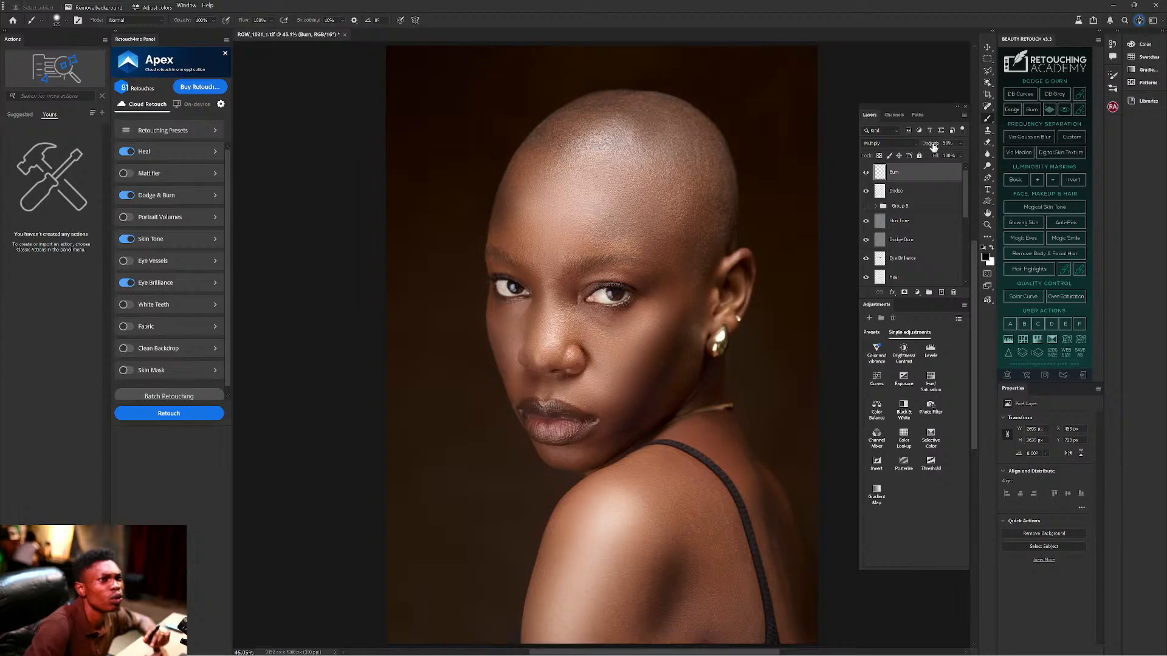
Lower the Burn layer's opacity to 24% and toggle its visibility to compare.
left_click_drag(933, 143, 923, 143)
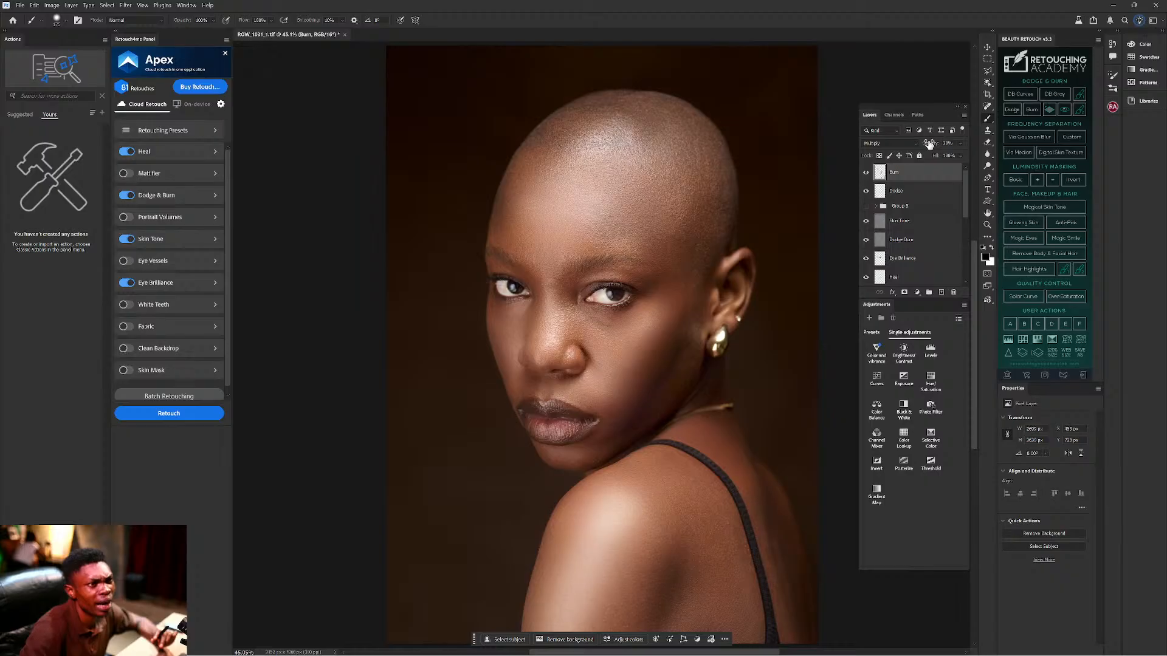
left_click_drag(930, 144, 926, 143)
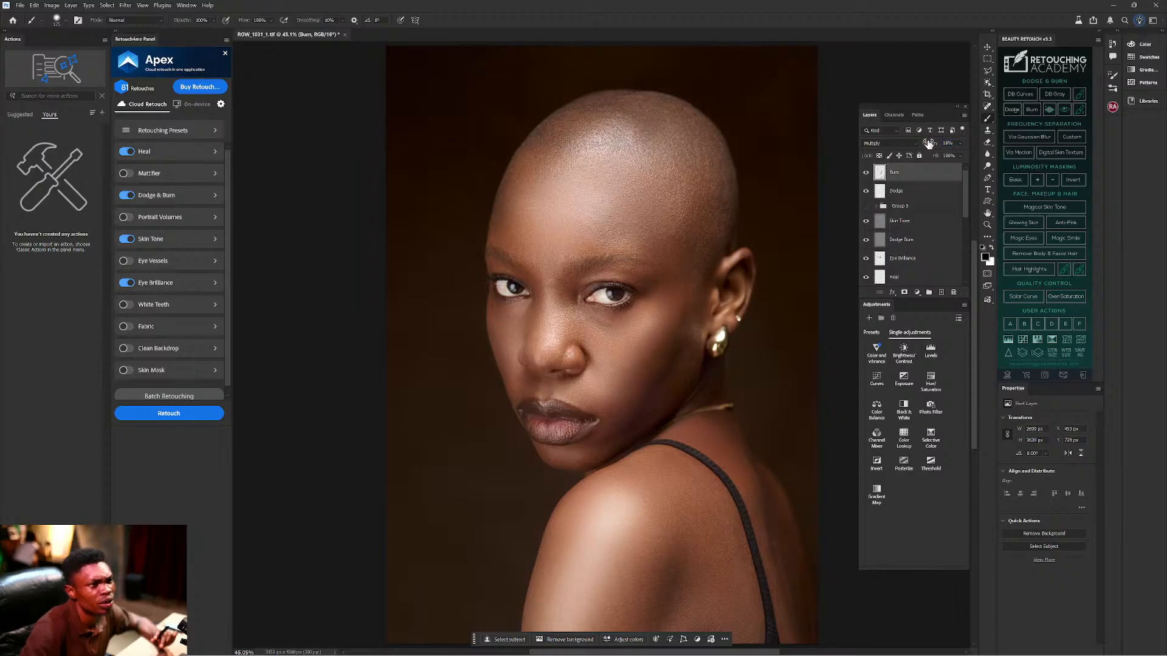
left_click(863, 172)
Group the Dodge and Burn layers into Group 6 and toggle it for a before/after check.
left_click(898, 191, "ctrl")
key("ctrl+g")
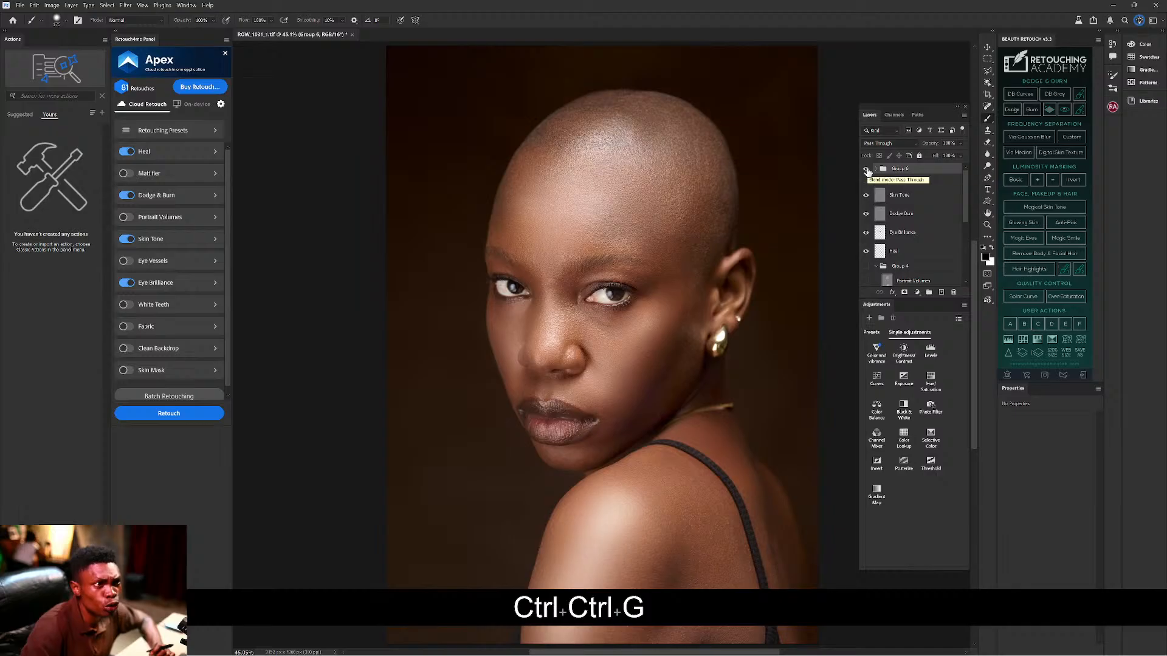
left_click(866, 170)
left_click(867, 170)
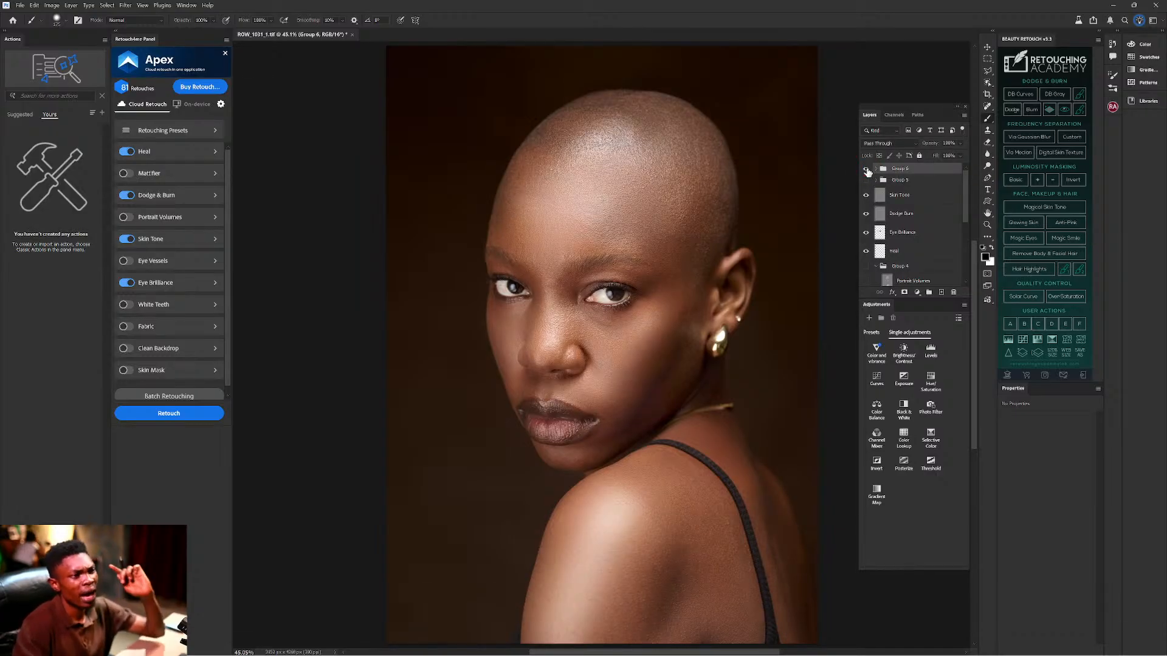
left_click(866, 170)
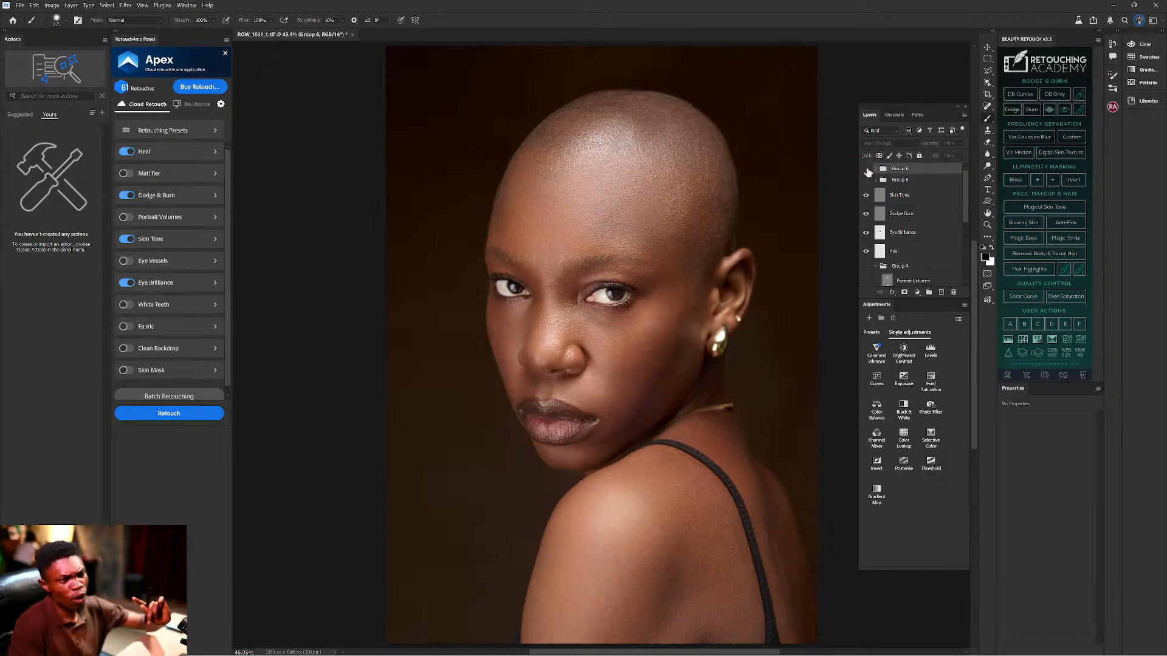
left_click(866, 170)
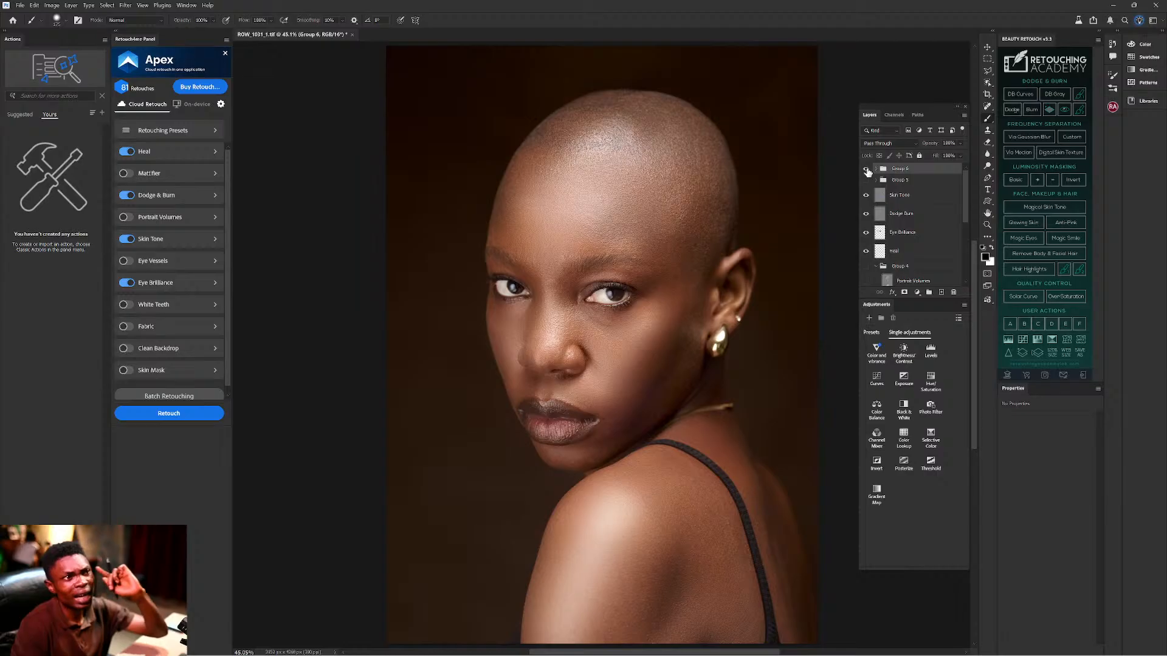
Drop the Dodge layer inside Group 6 to 73% opacity, then leave the group hidden.
left_click(875, 169)
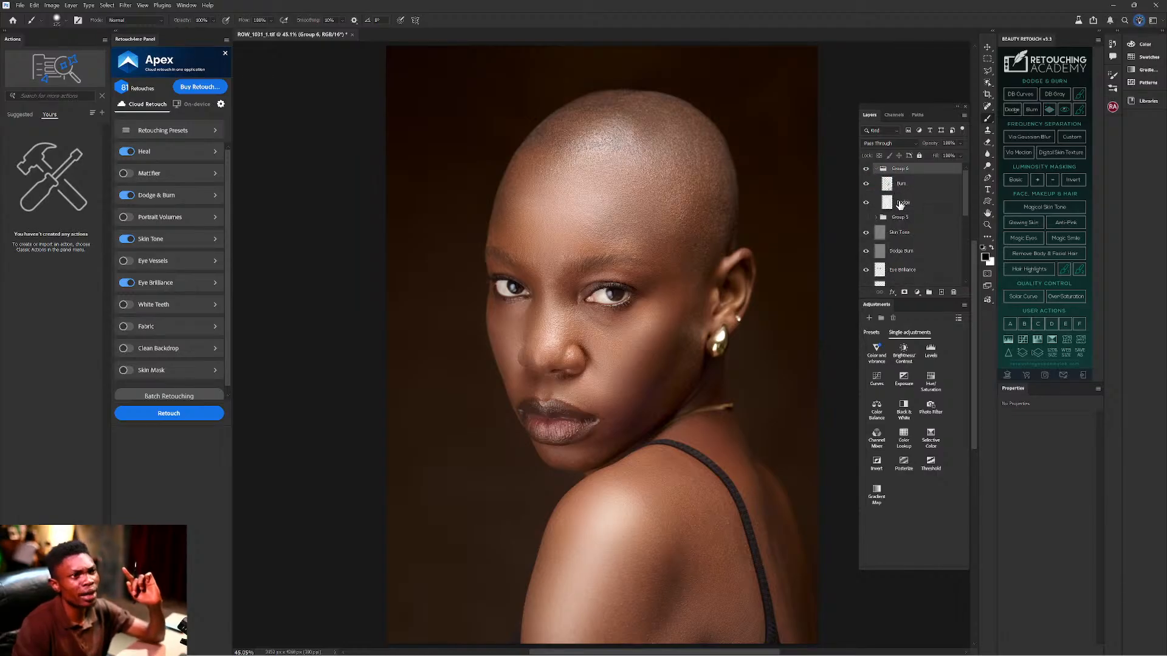
left_click(900, 203)
left_click_drag(932, 144, 912, 144)
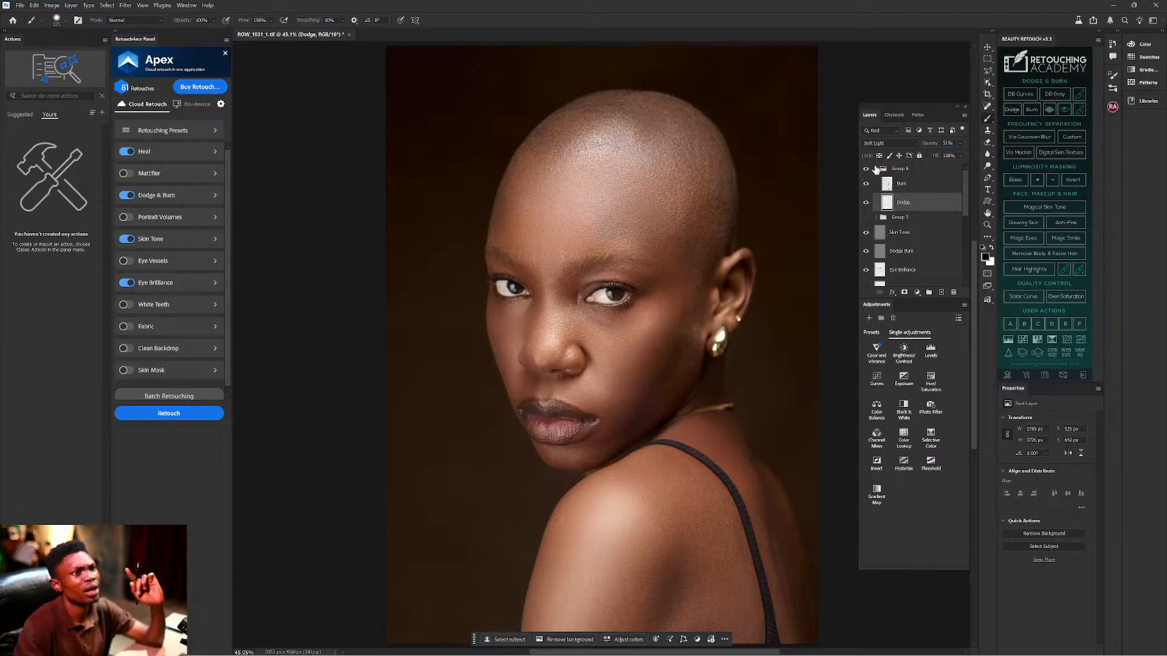
left_click(876, 169)
left_click(866, 169)
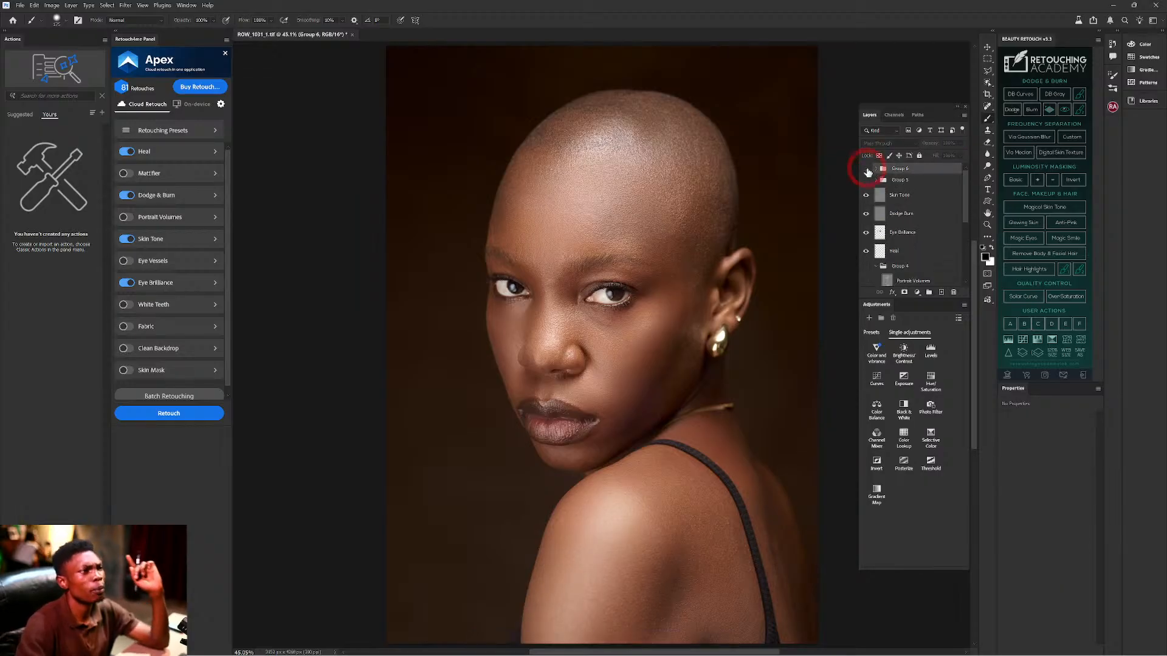
left_click(865, 170)
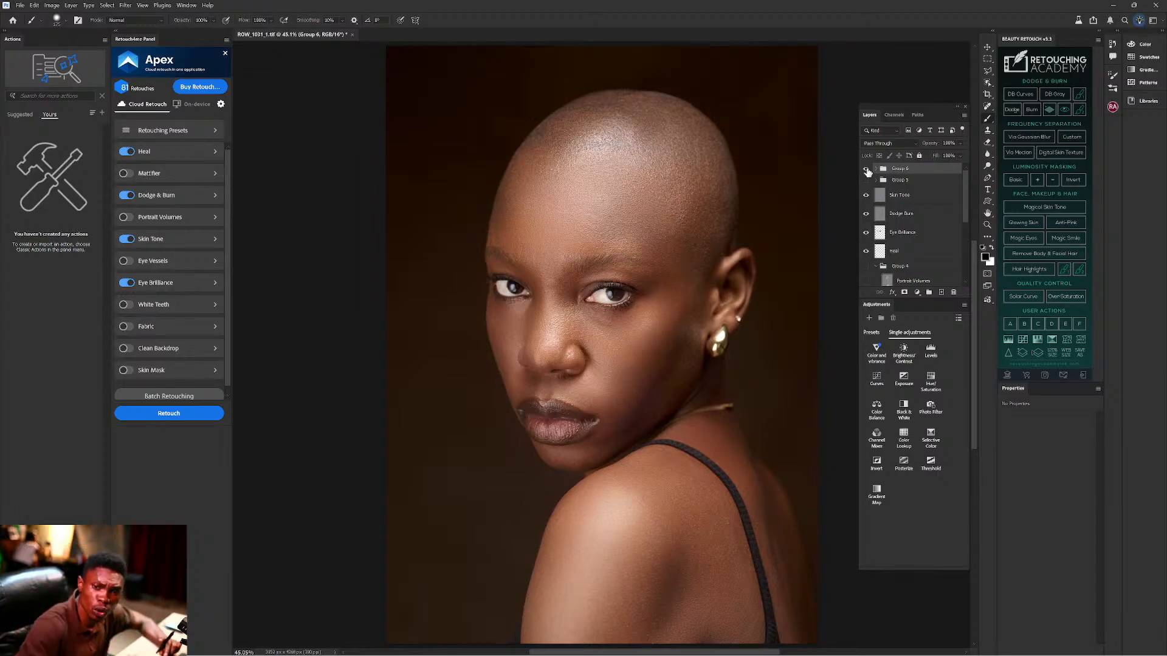
left_click(865, 169)
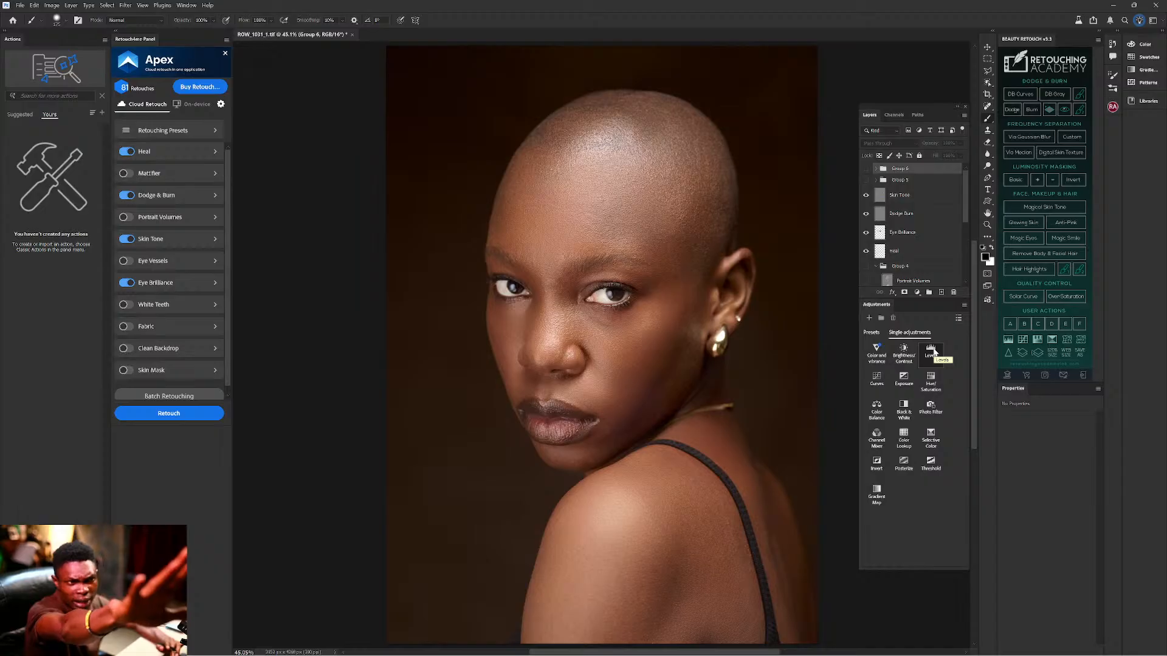
Add a Curves layer, duplicate it, and name the copy Burn and the original Dodge.
left_click(881, 382)
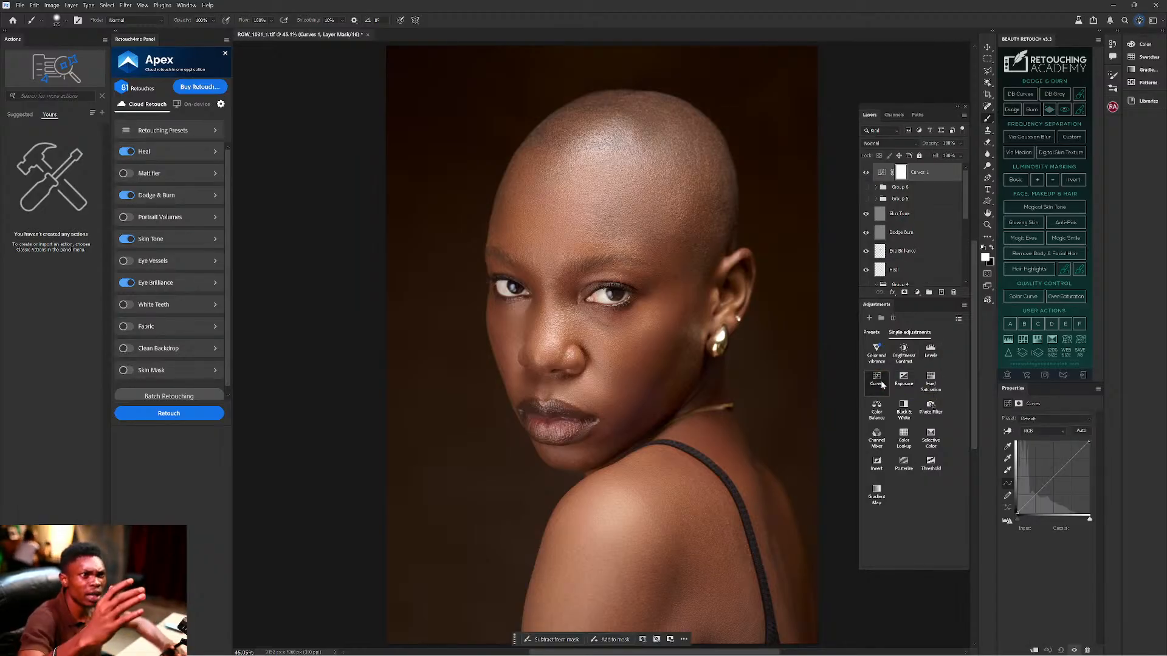
key("ctrl+j")
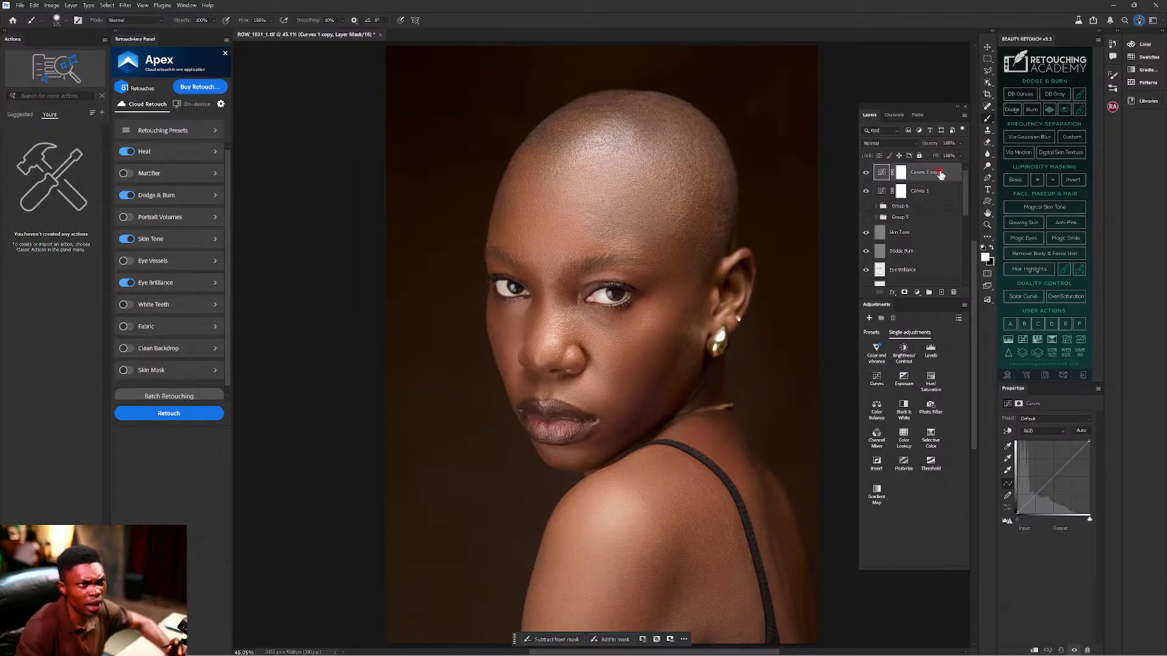
double_click(930, 172)
type("Burn")
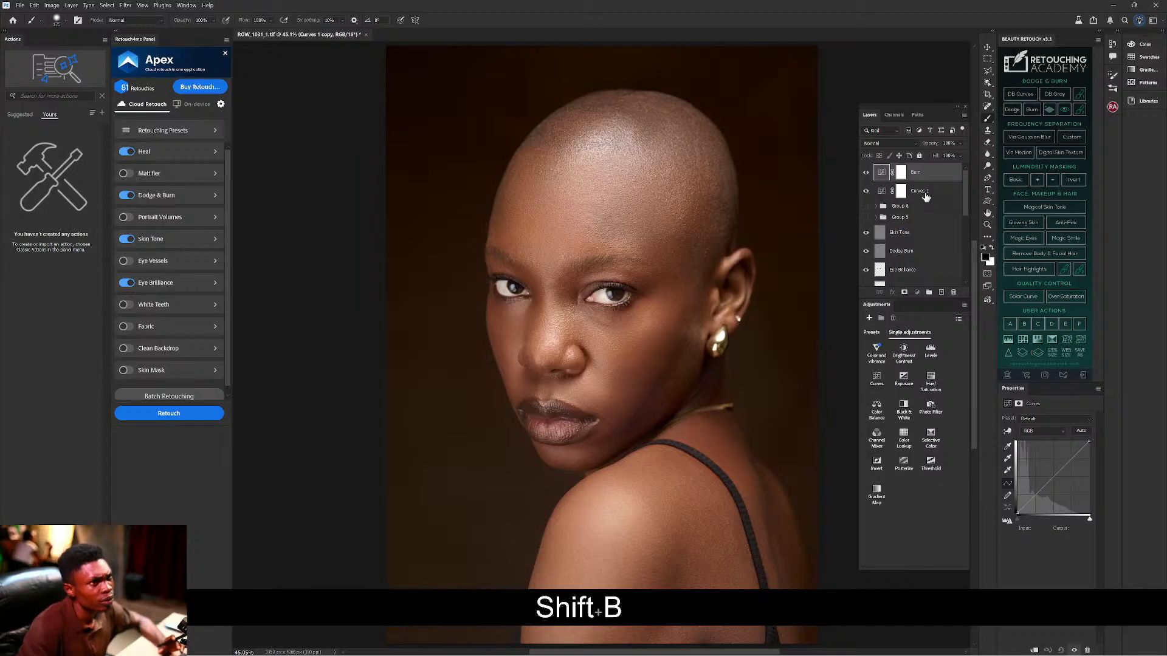
key("Return")
double_click(920, 191)
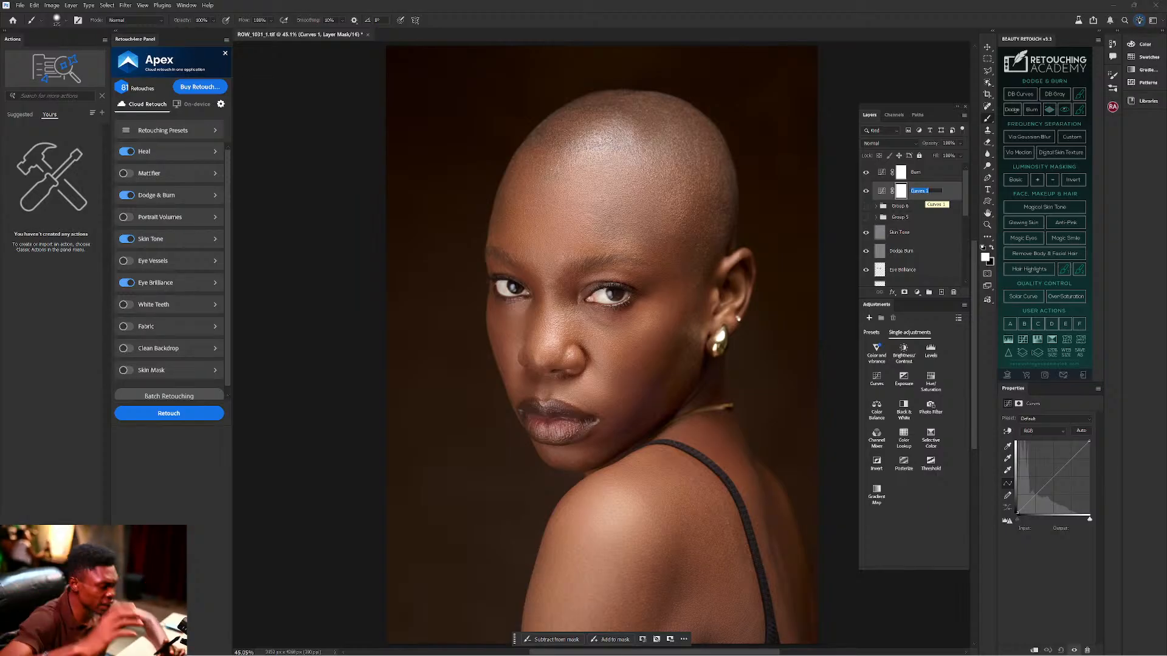
type("Do")
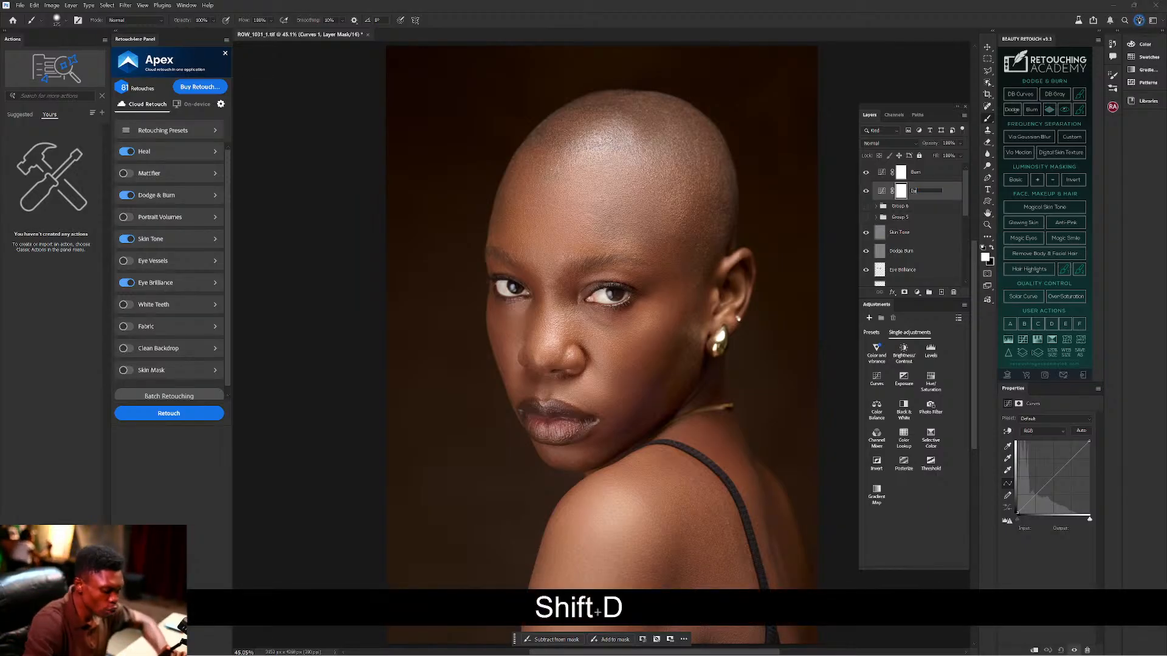
key("Return")
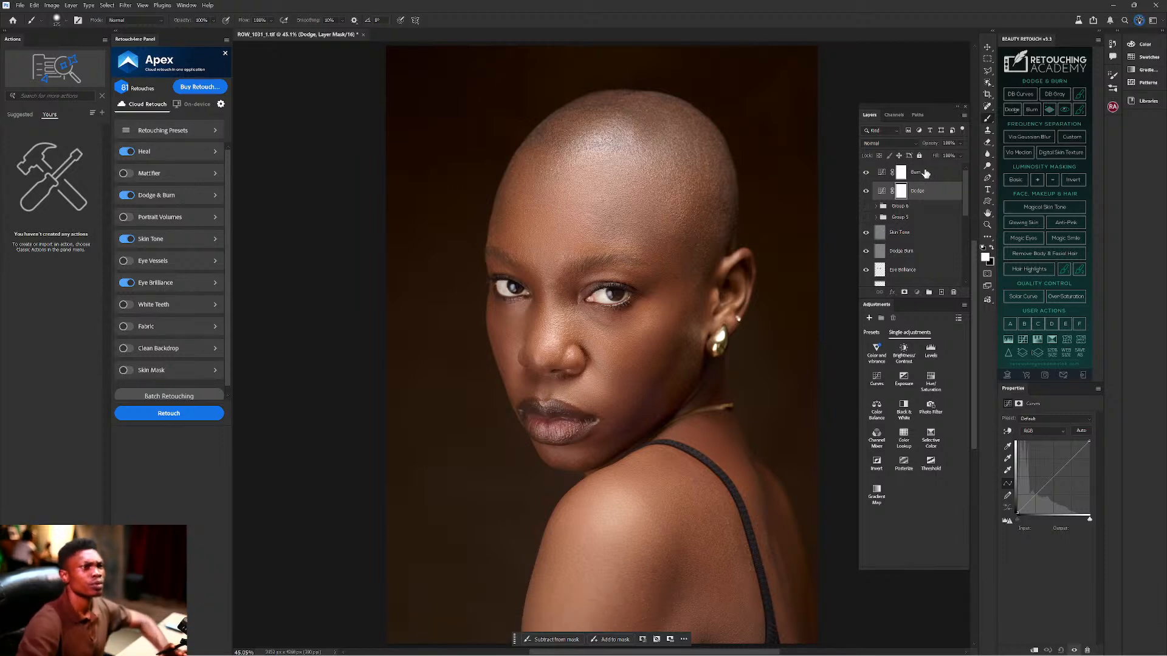
Set the new Burn Curves layer to Multiply and the new Dodge Curves layer to Screen.
left_click(925, 173)
left_click(908, 143)
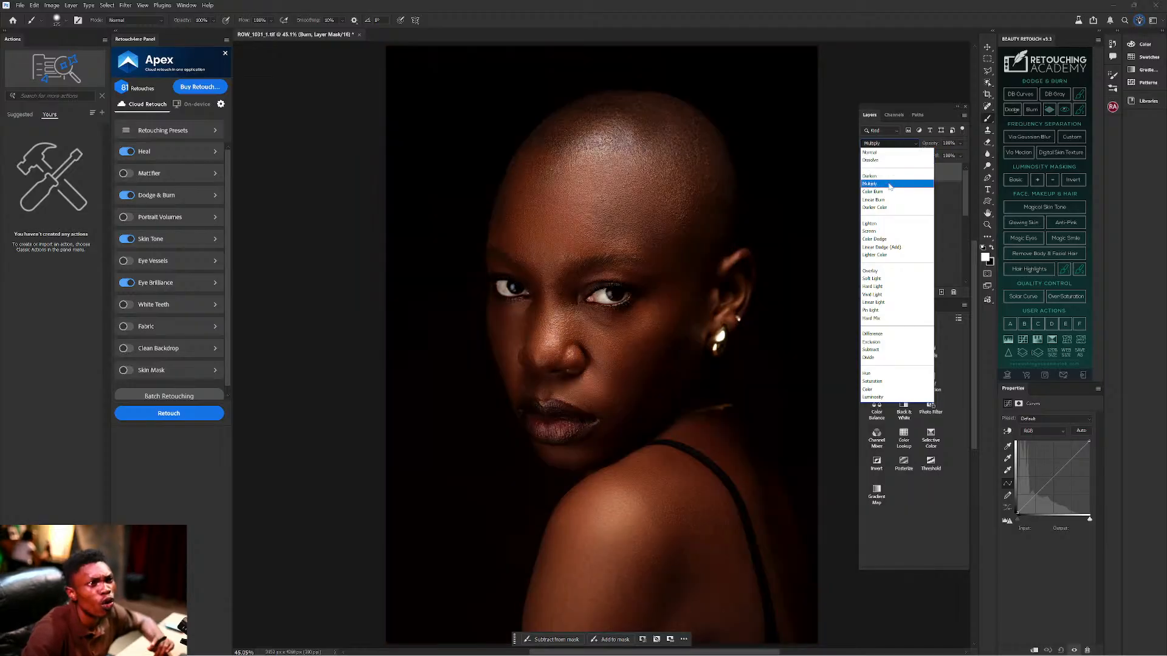
left_click(890, 186)
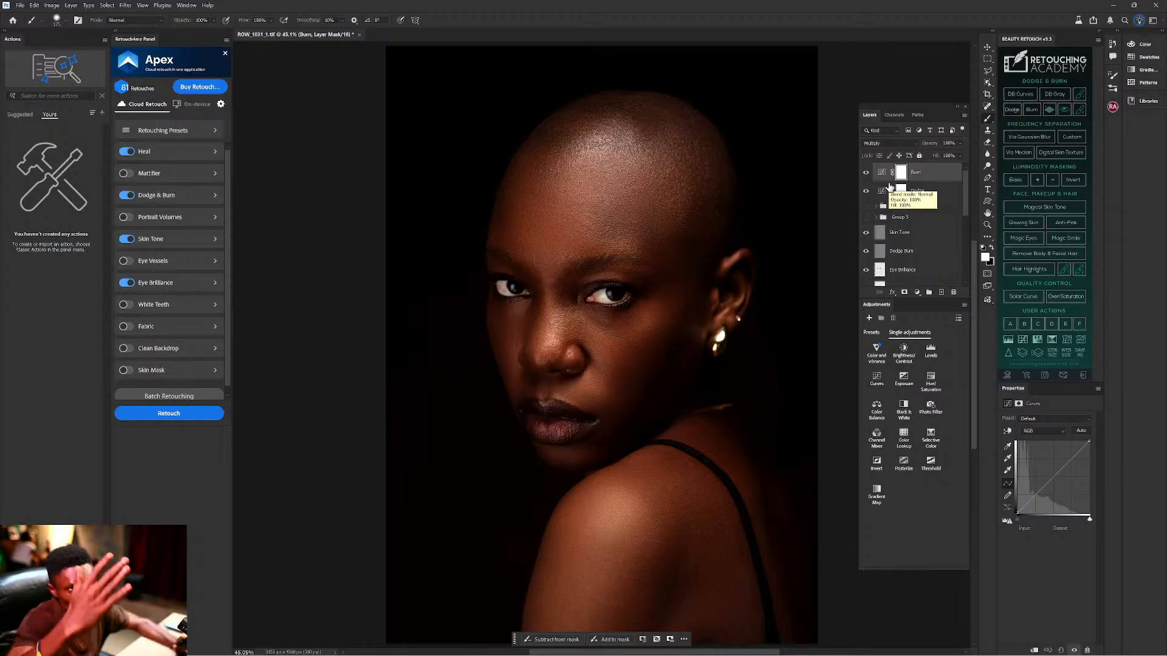
left_click(905, 190)
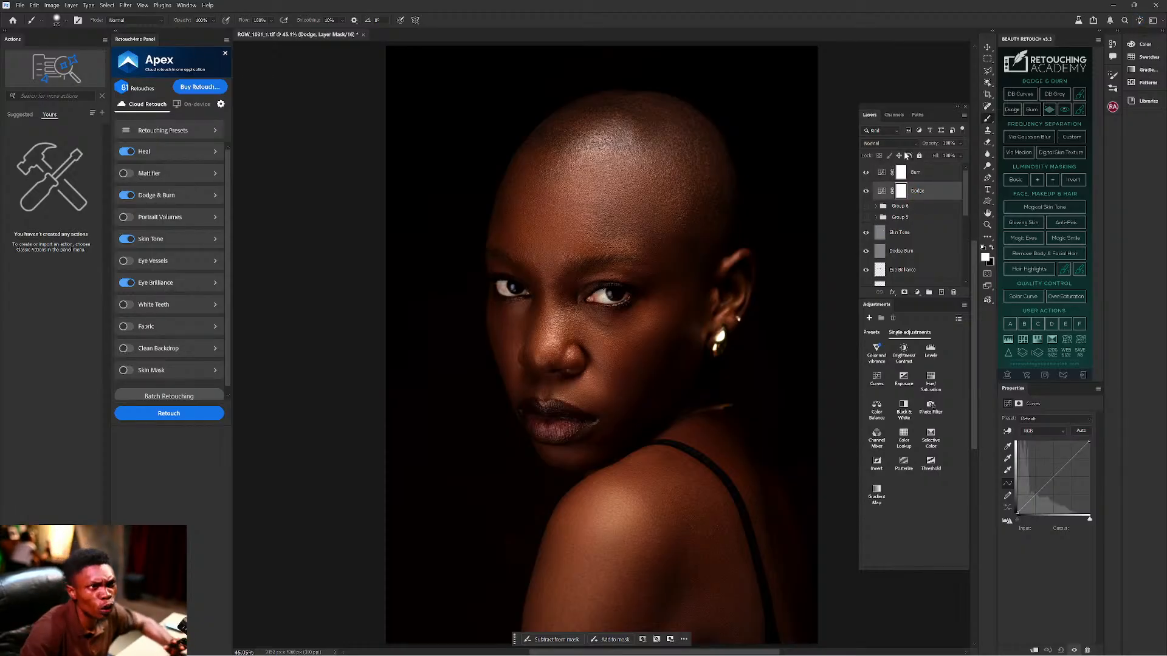
left_click(904, 146)
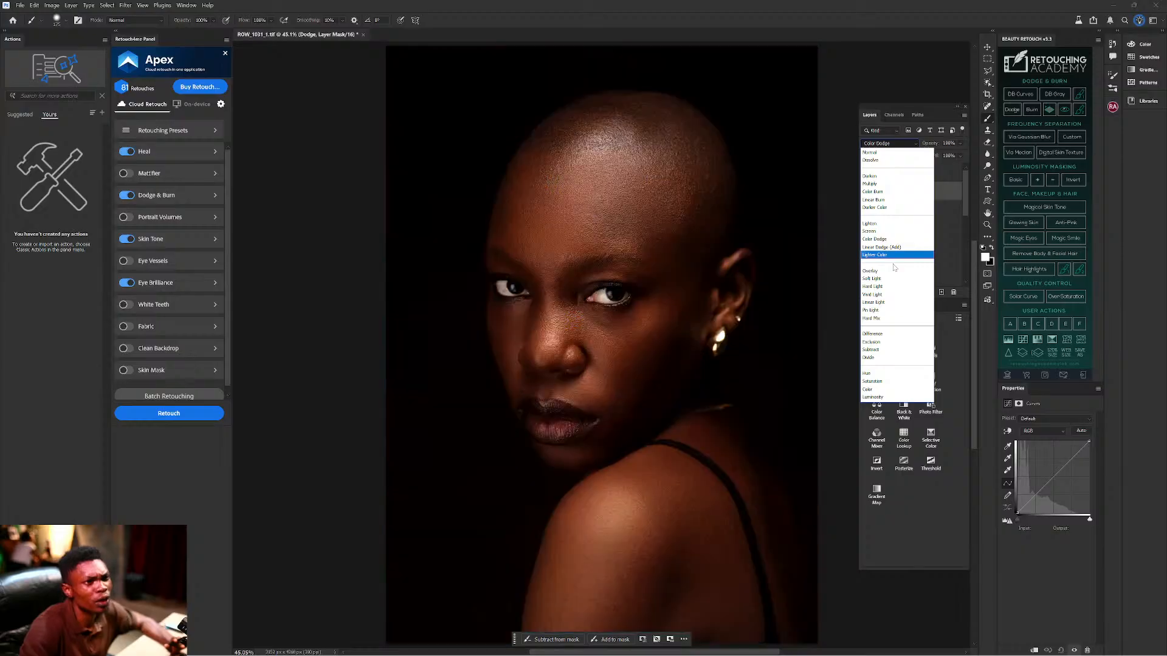
left_click(885, 232)
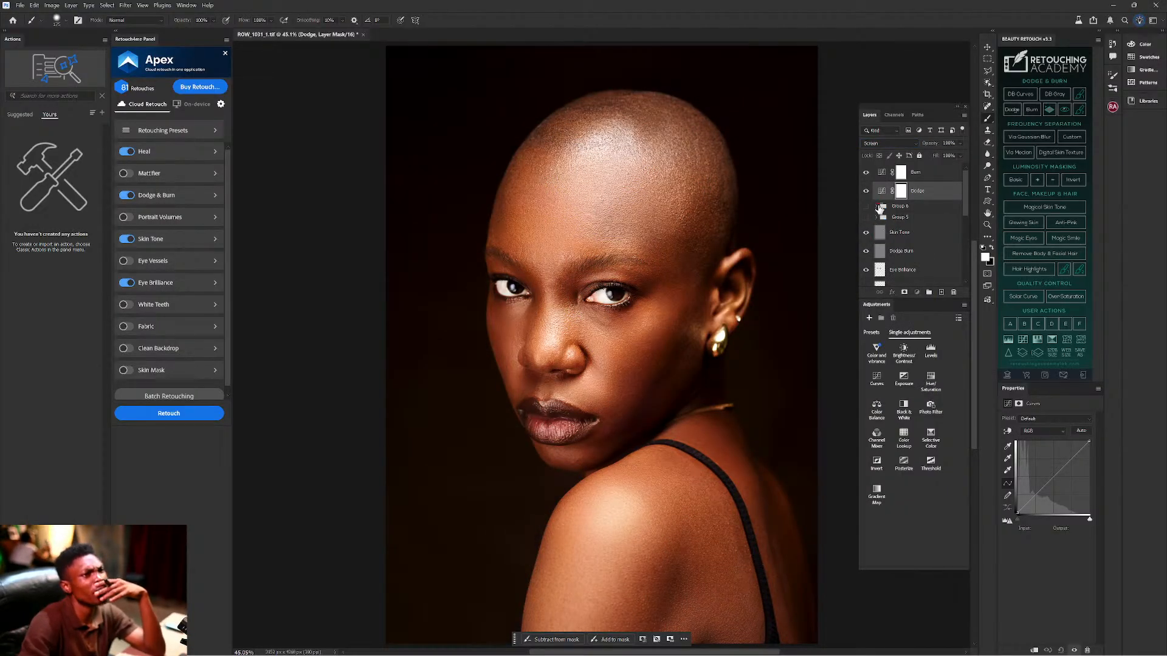
Compare with Group 6's older layers, keeping its Dodge at Soft Light, then hide Group 6.
left_click(876, 207)
left_click(866, 172)
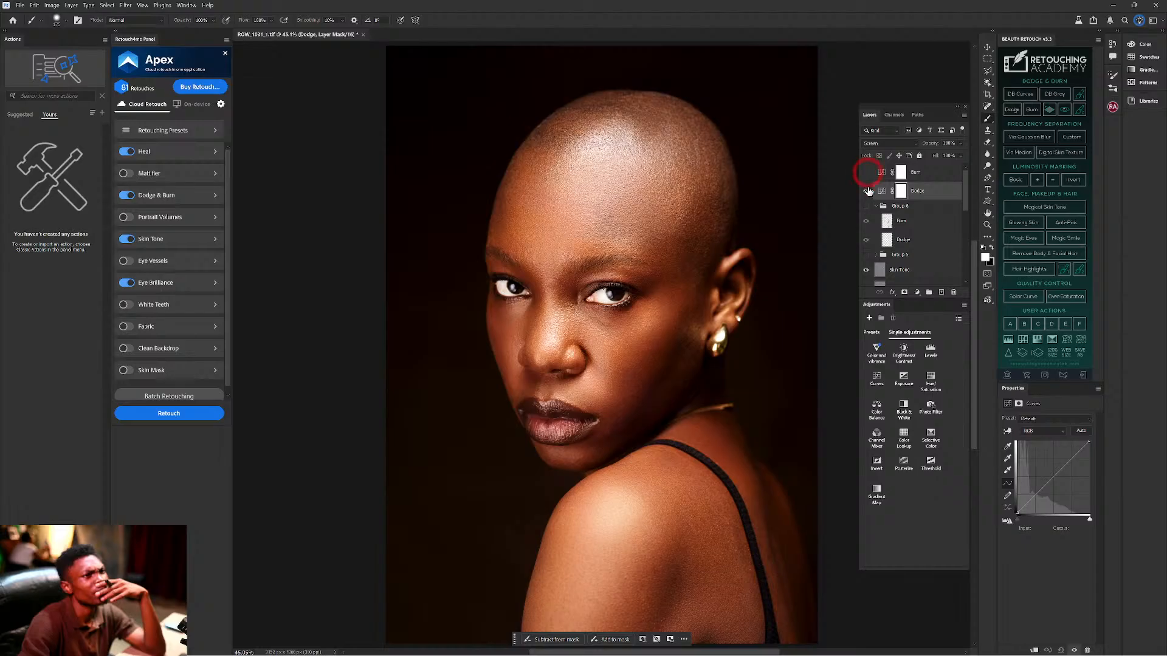
left_click(867, 190)
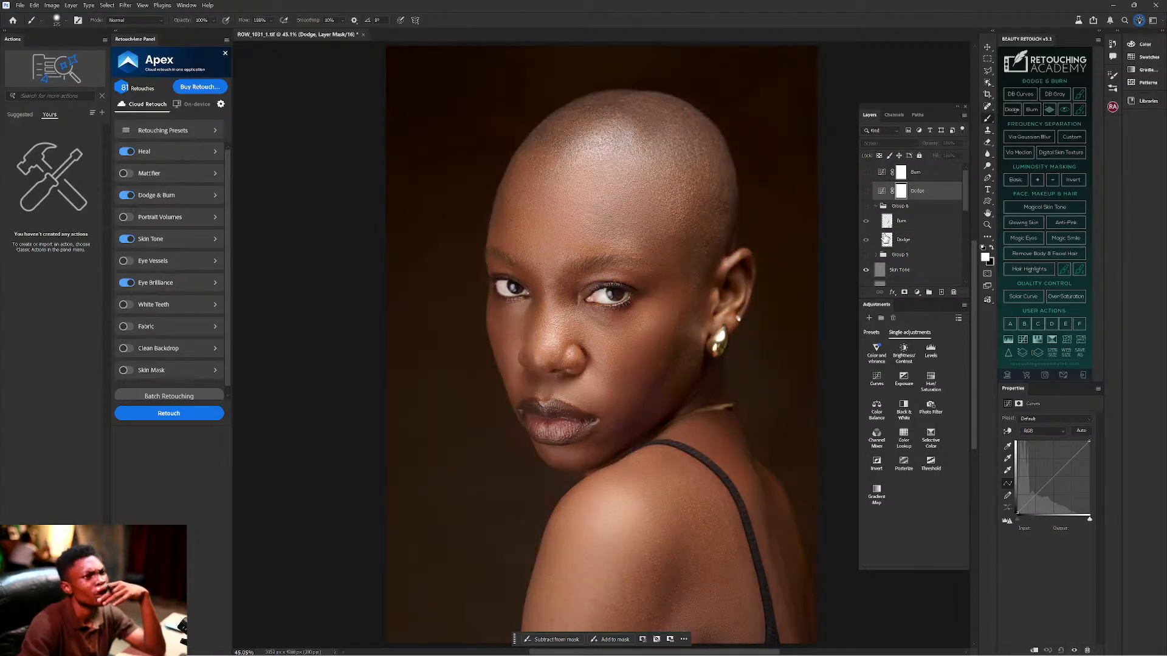
left_click(886, 240)
left_click(866, 206)
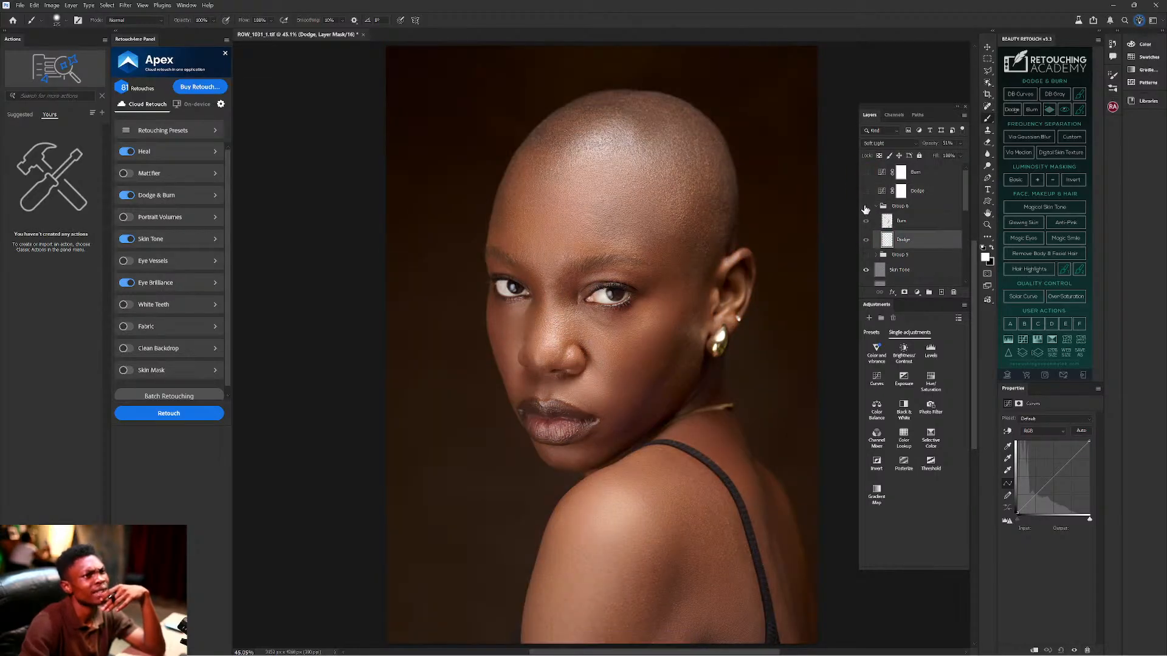
left_click(884, 145)
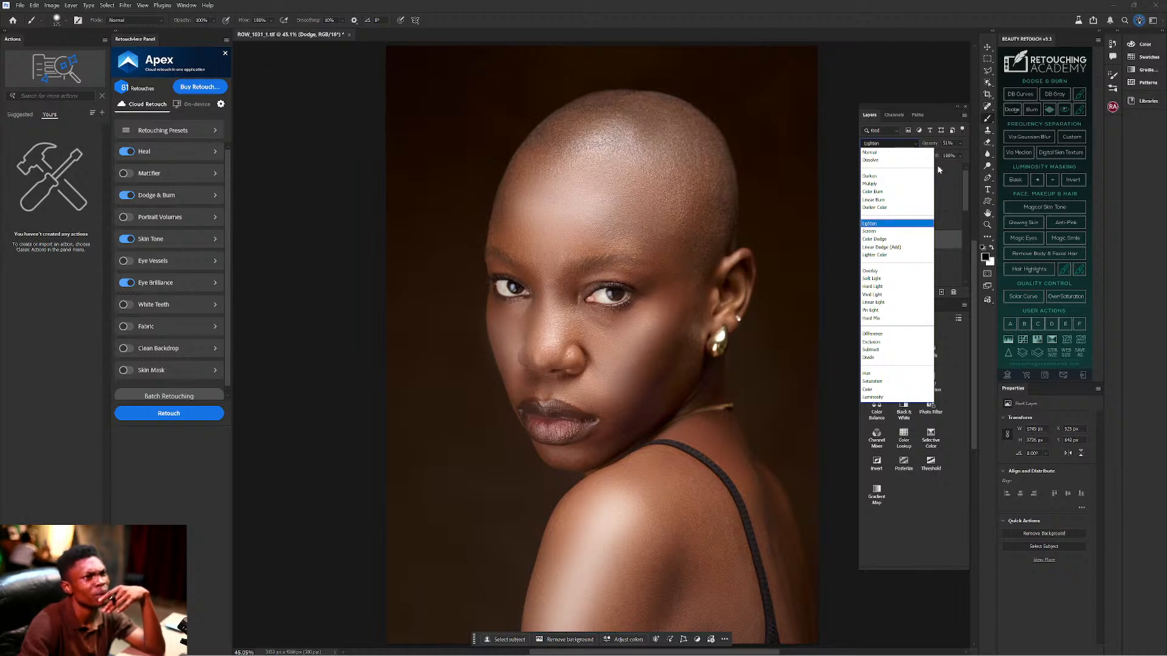
left_click(917, 142)
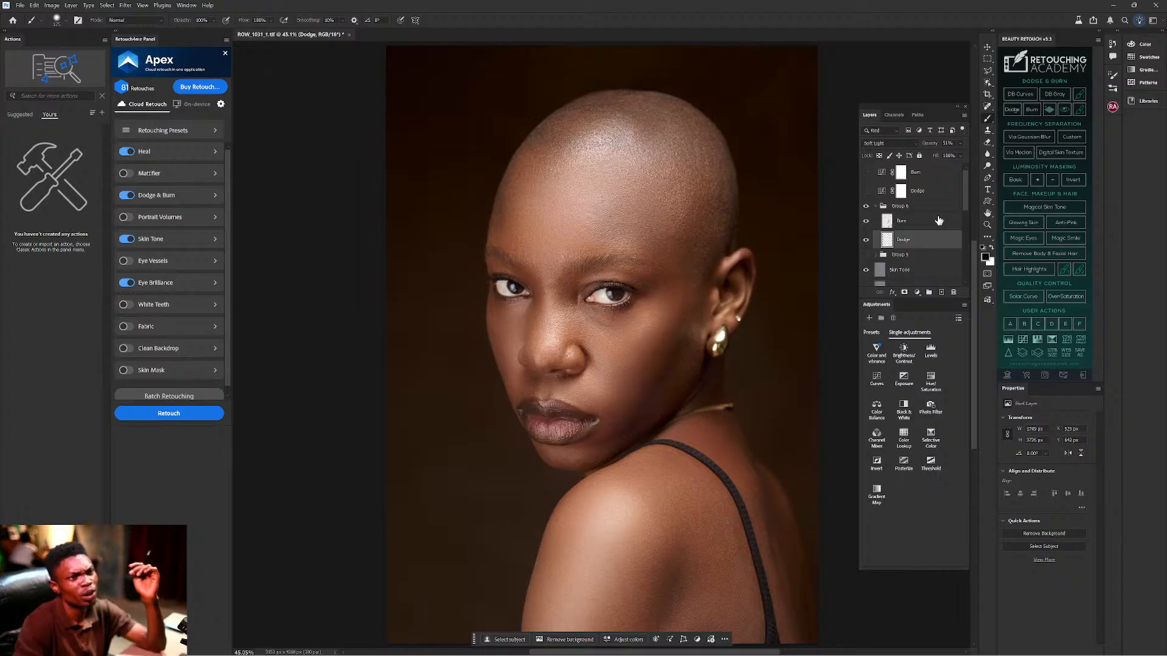
left_click(876, 207)
left_click(865, 207)
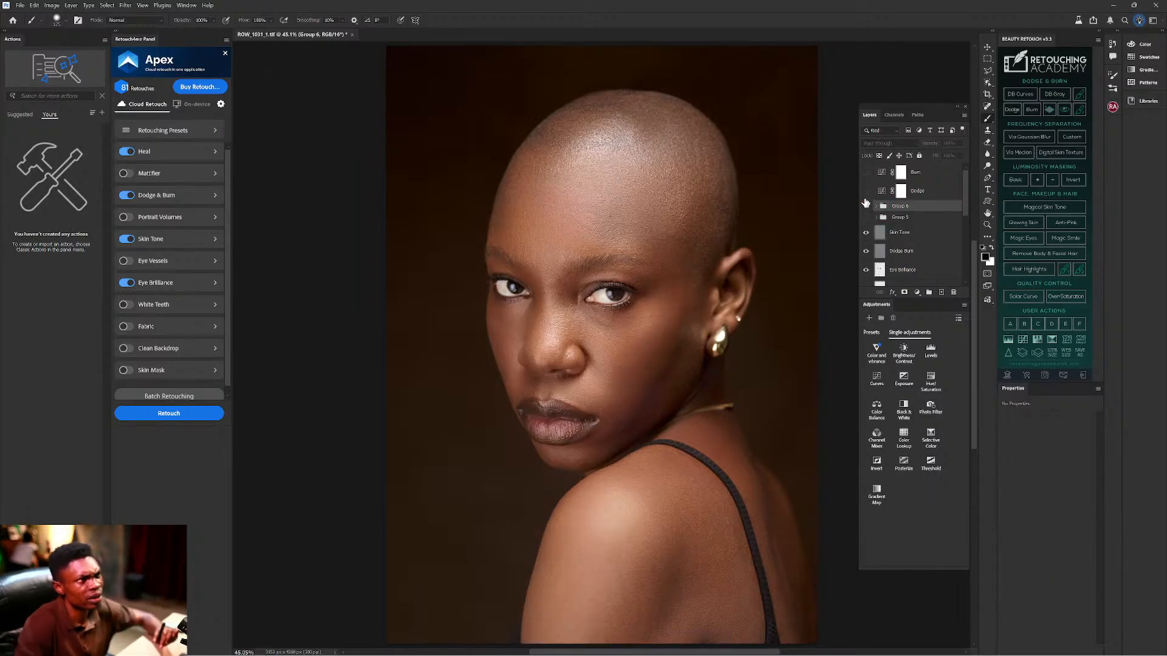
Show the new Burn and Dodge layers again and invert the Burn mask to black.
left_click(865, 172)
left_click(866, 191)
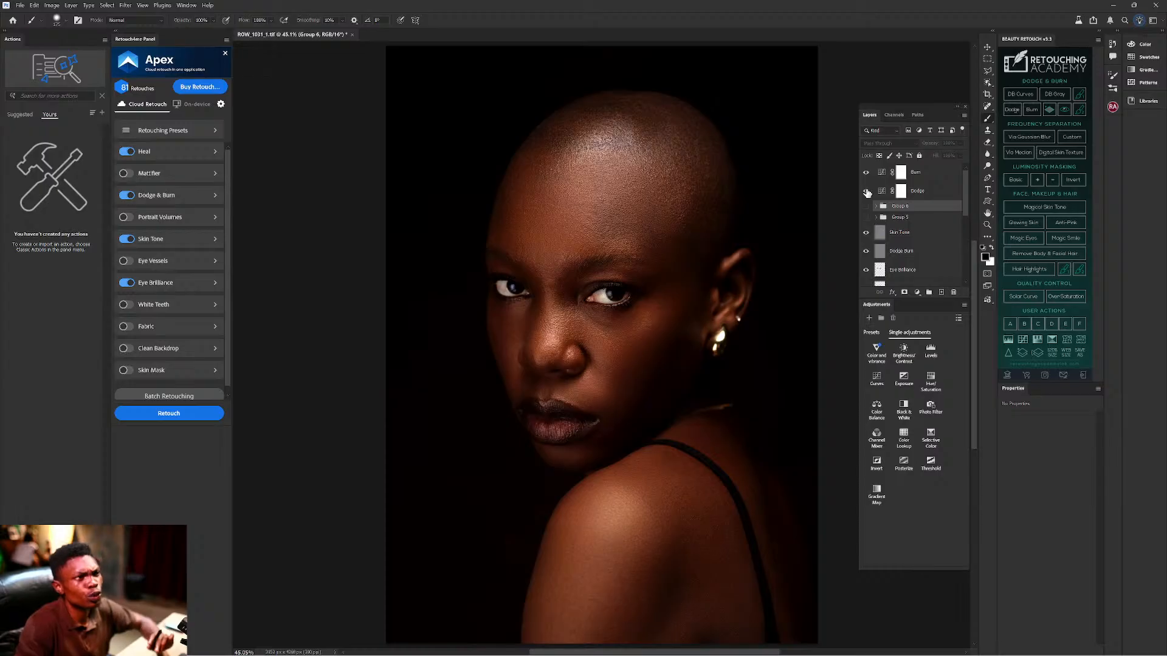
left_click(920, 192)
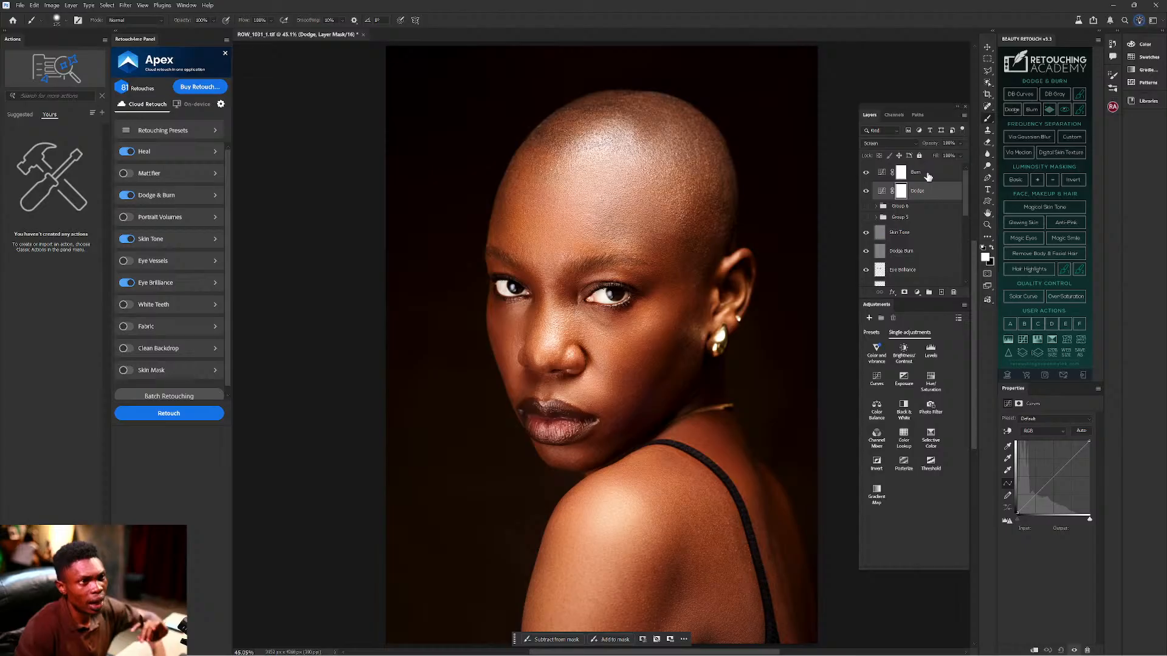
left_click(903, 175)
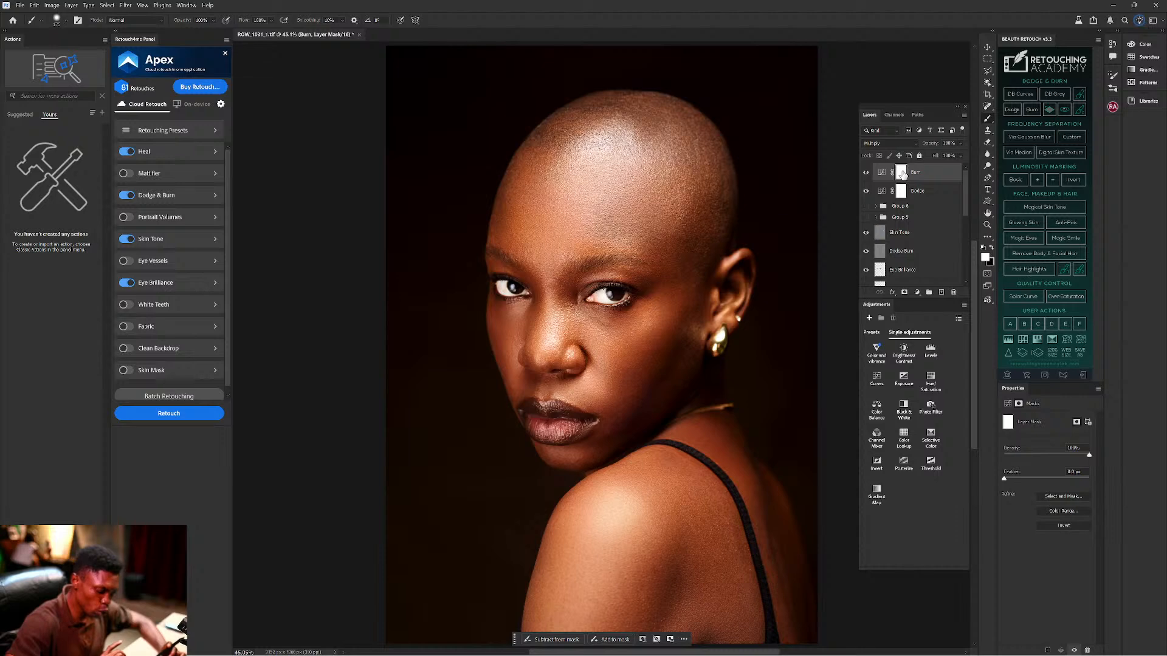
key("ctrl+i")
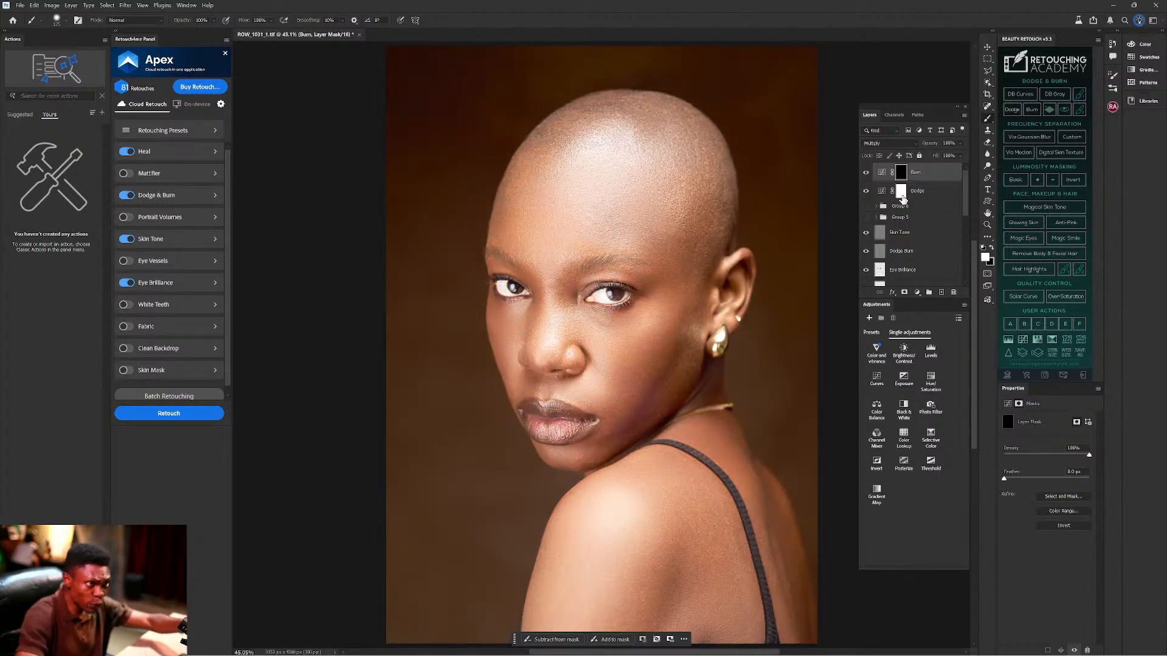
Select the Dodge layer's mask and invert it to black with Ctrl+I.
left_click(902, 192)
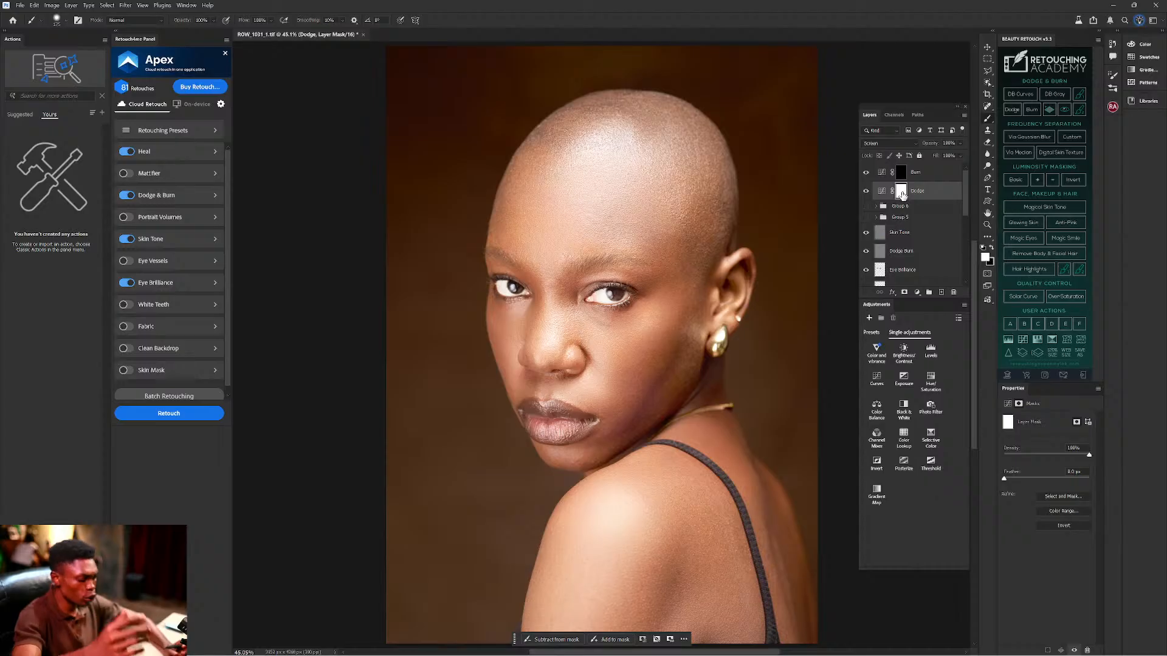
key("ctrl")
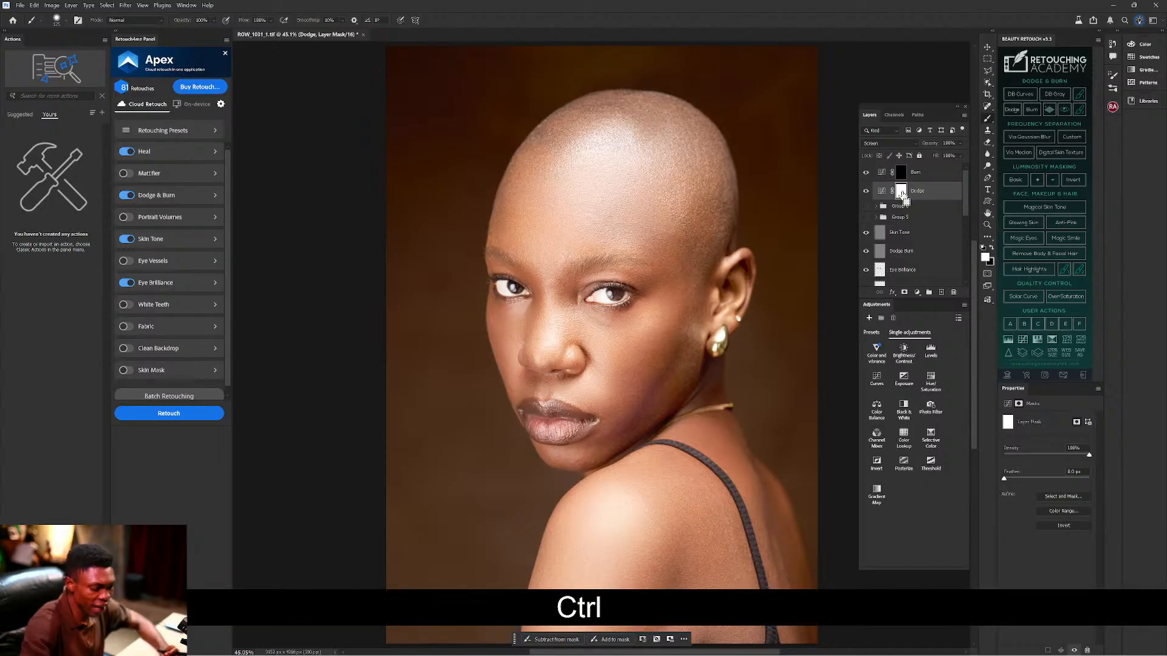
key("ctrl+i")
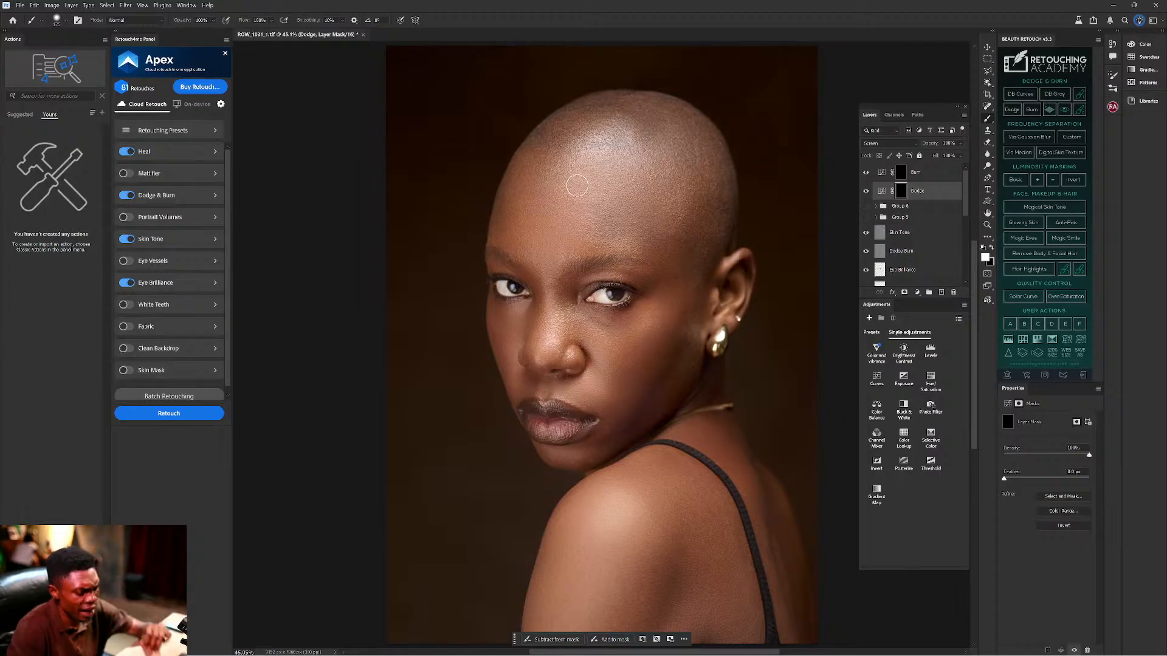
Paint brightening strokes on the Dodge mask over the forehead, top of head, cheek and shoulder.
key("bracketright")
key("bracketright")
key("bracketright")
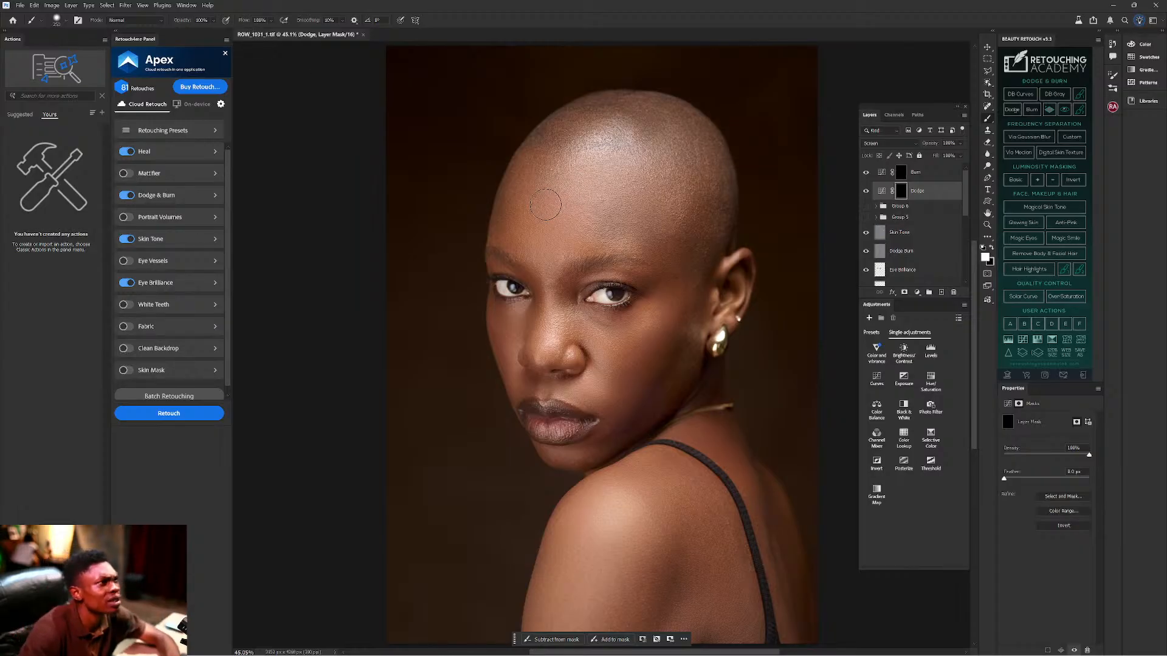
mouse_move(556, 204)
left_mouse_down()
mouse_move(541, 205)
mouse_move(615, 204)
left_mouse_up()
key("bracketleft")
key("bracketleft")
key("bracketleft")
key("bracketleft")
key("bracketleft")
left_click_drag(553, 175, 603, 174)
mouse_move(539, 235)
left_mouse_down()
mouse_move(529, 238)
mouse_move(609, 238)
left_mouse_up()
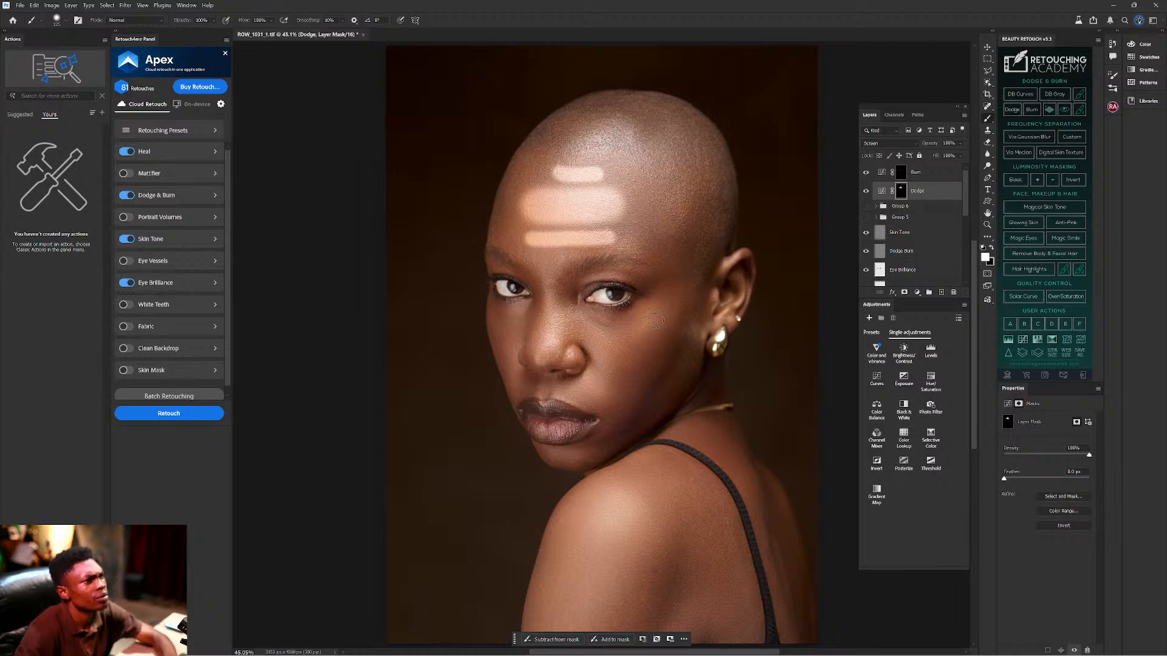
mouse_move(660, 310)
left_mouse_down()
mouse_move(596, 408)
mouse_move(594, 344)
mouse_move(548, 345)
mouse_move(560, 314)
mouse_move(500, 362)
mouse_move(516, 316)
mouse_move(513, 362)
left_mouse_up()
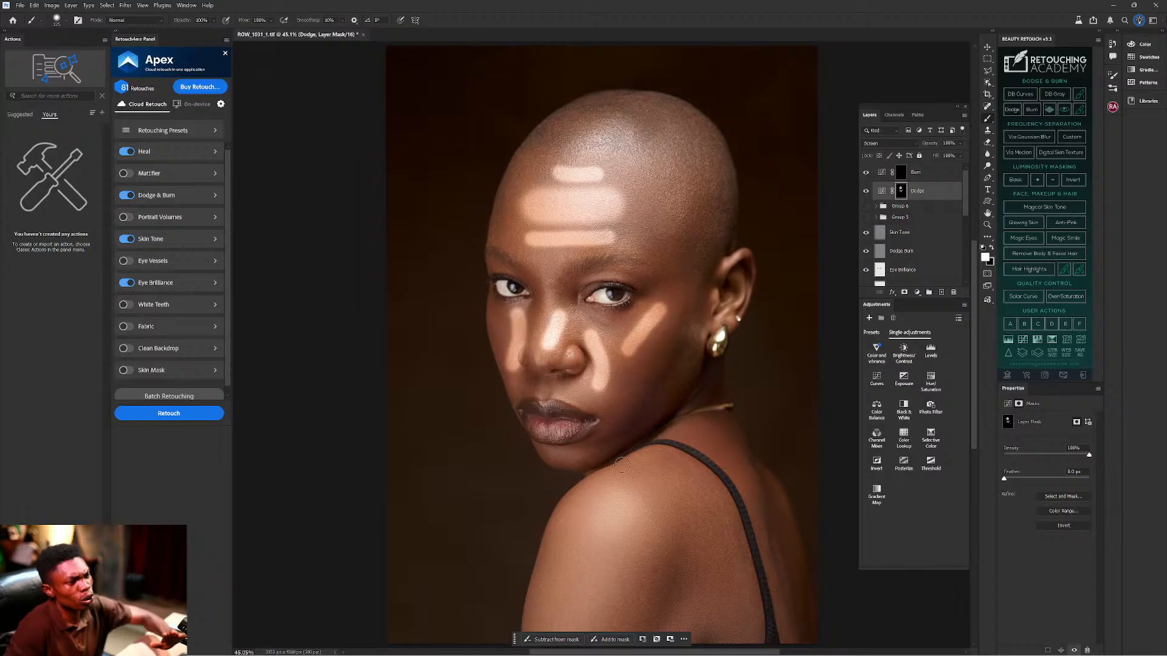
key("bracketright")
key("bracketright")
key("bracketright")
key("bracketright")
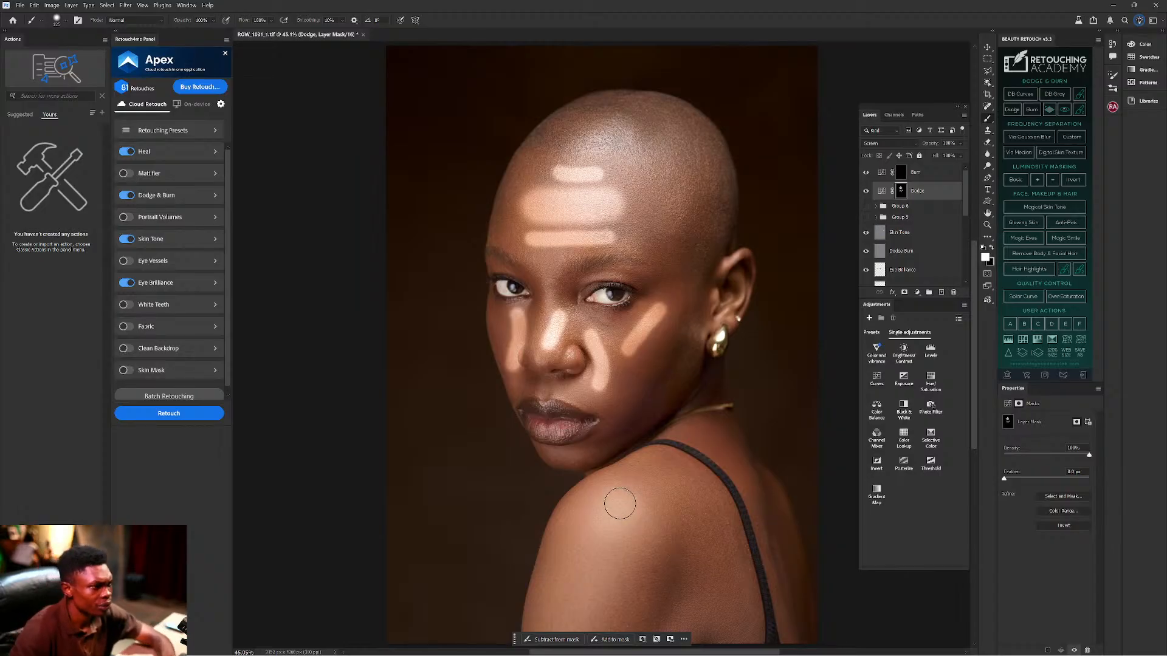
left_click_drag(617, 500, 575, 602)
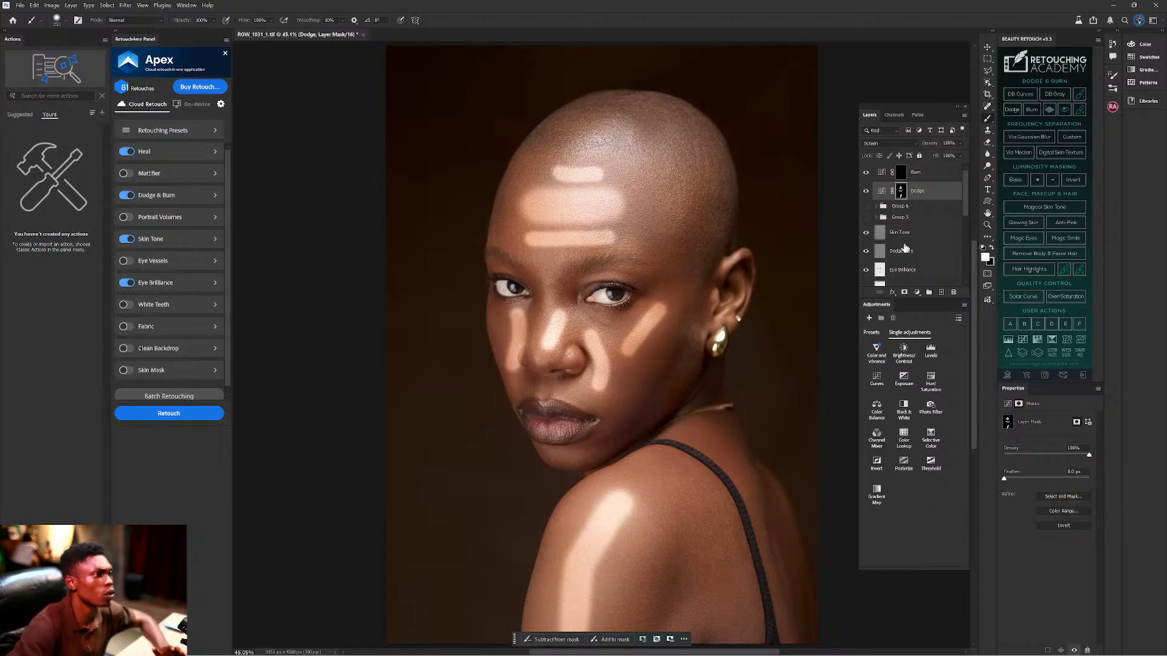
Paint darkening strokes on the Burn mask over the cheek, left temple, shoulder and behind the strap.
left_click(901, 175)
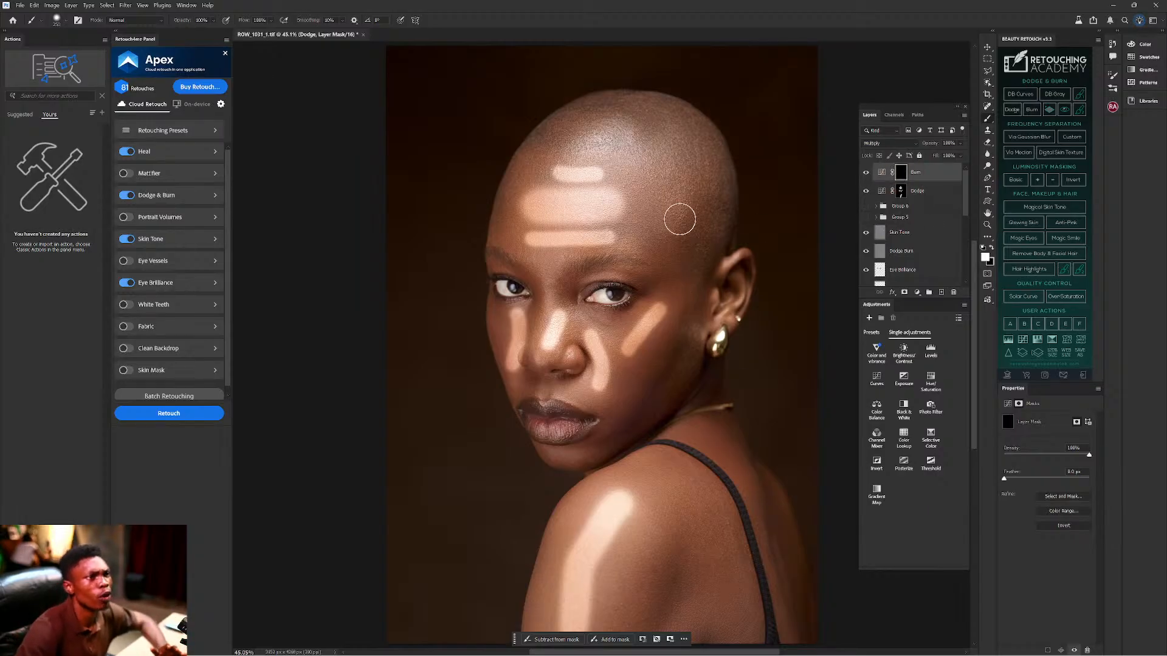
key("bracketright")
key("bracketright")
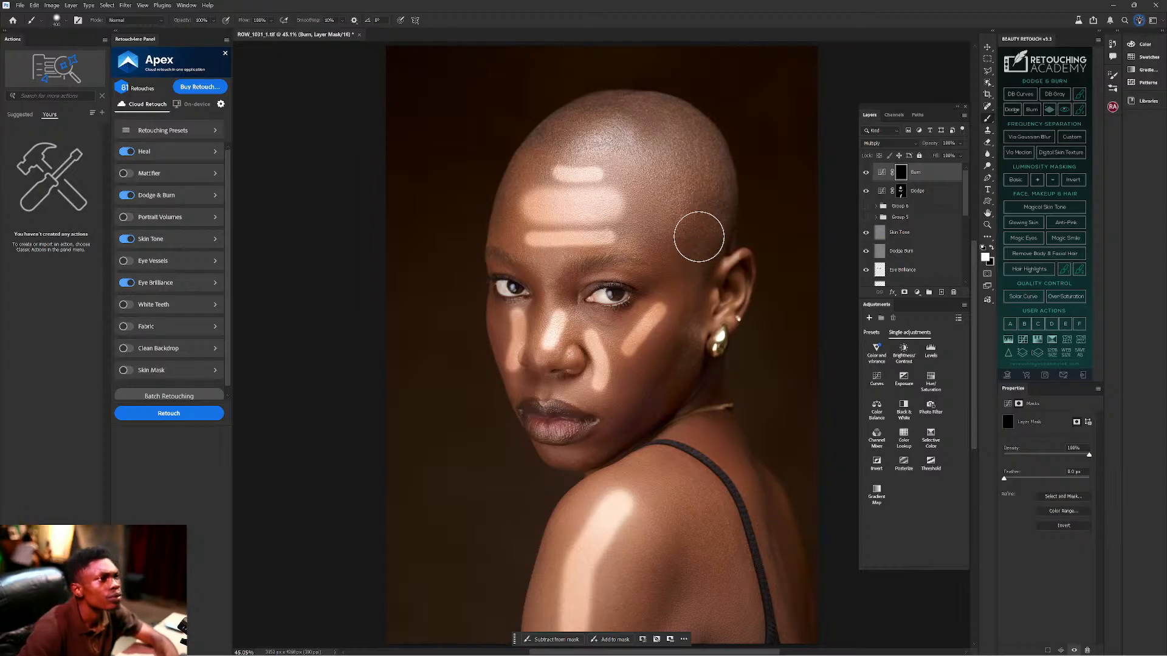
key("bracketleft")
key("bracketleft")
key("bracketleft")
key("bracketleft")
left_click_drag(689, 336, 650, 424)
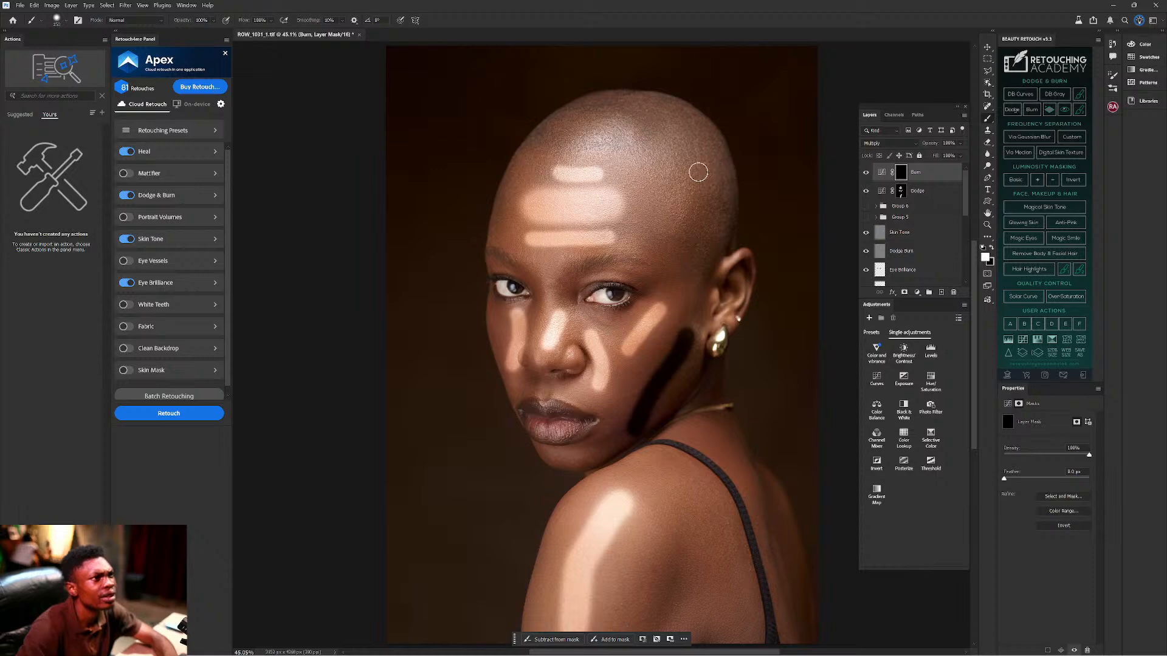
left_click_drag(504, 191, 495, 239)
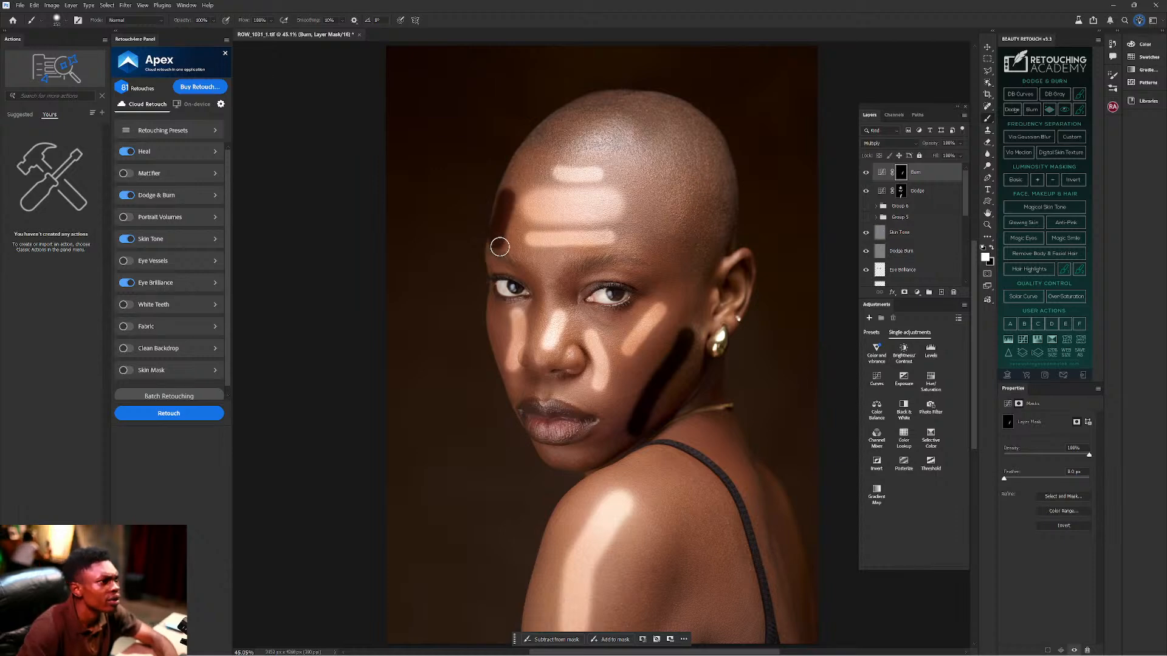
left_click_drag(490, 326, 502, 365)
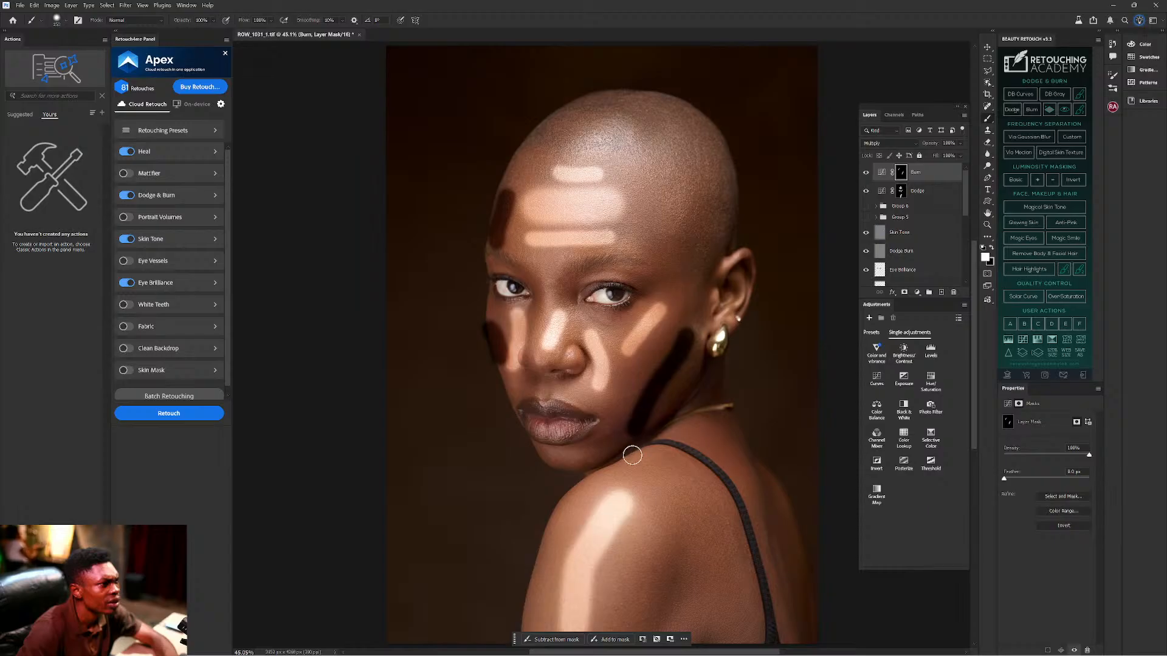
left_click_drag(691, 552, 675, 613)
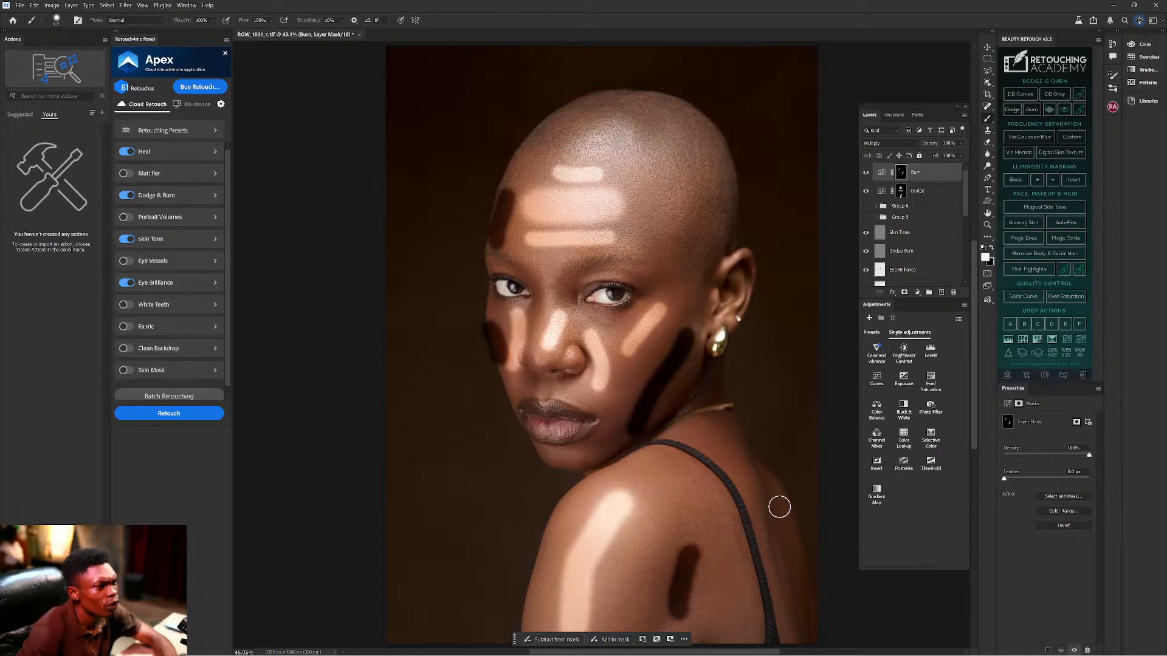
left_click_drag(758, 474, 794, 605)
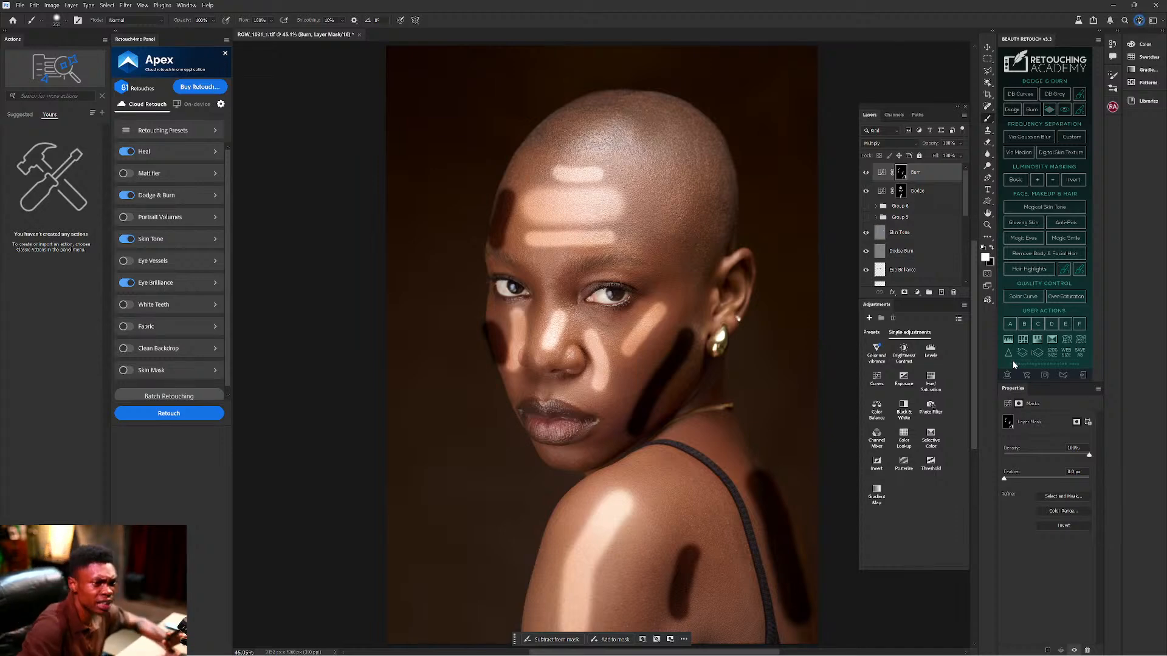
Feather the Burn mask by about 186 px and the Dodge mask by about 188 px.
key("ctrl")
key("ctrl")
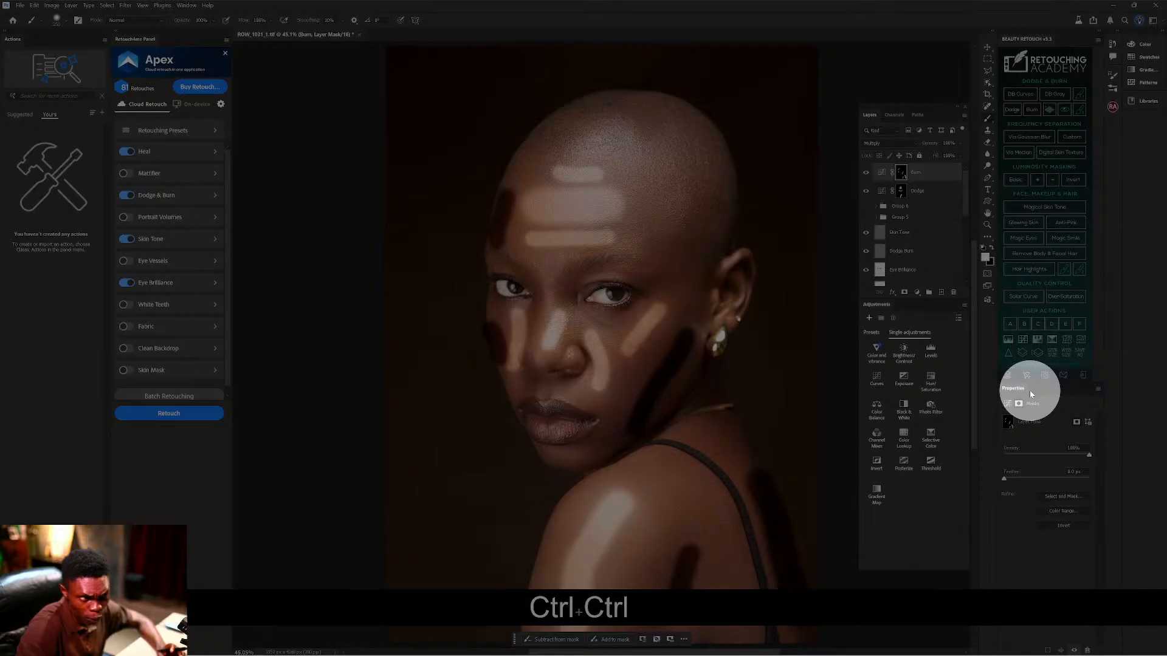
key("ctrl")
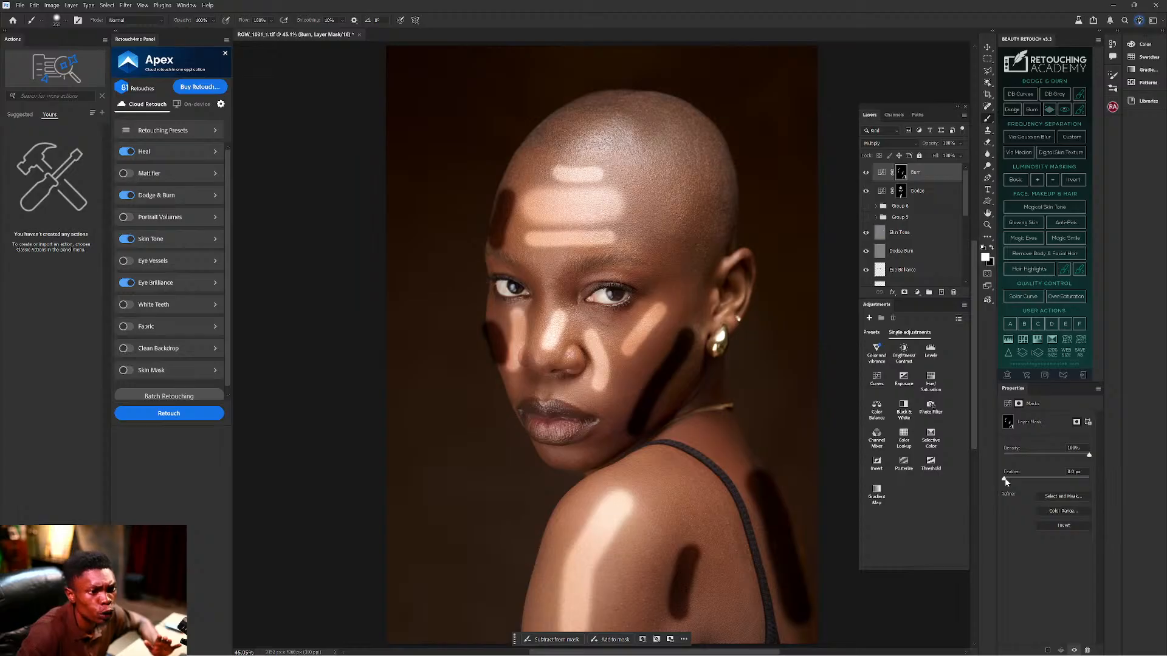
left_click_drag(1005, 481, 1074, 482)
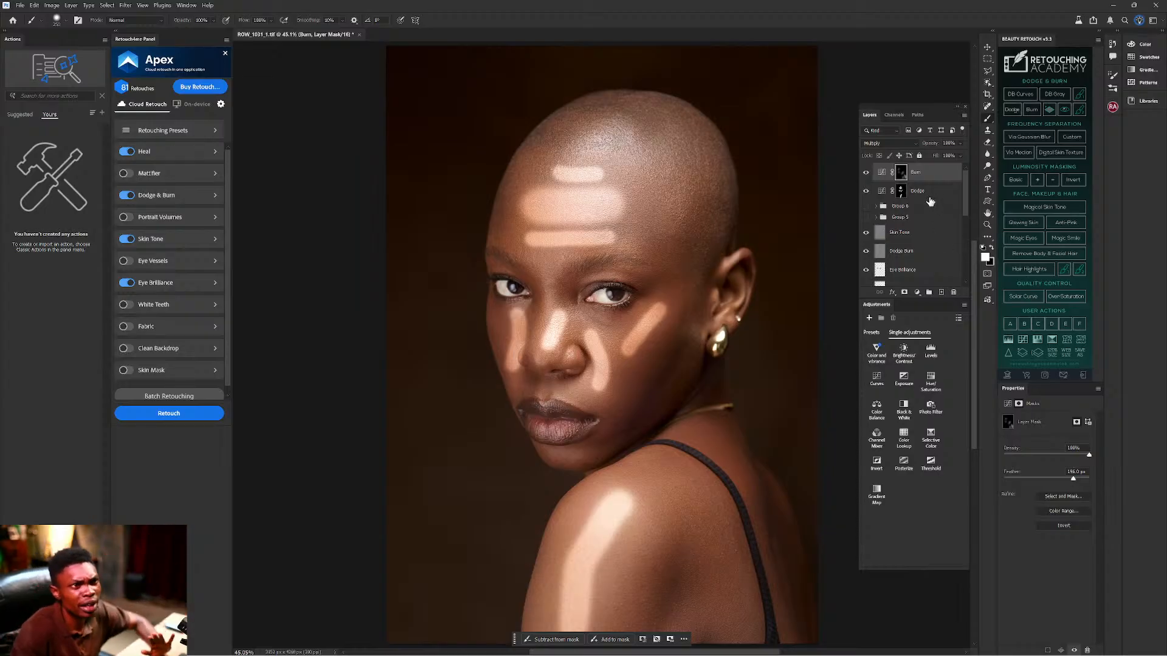
left_click(898, 193)
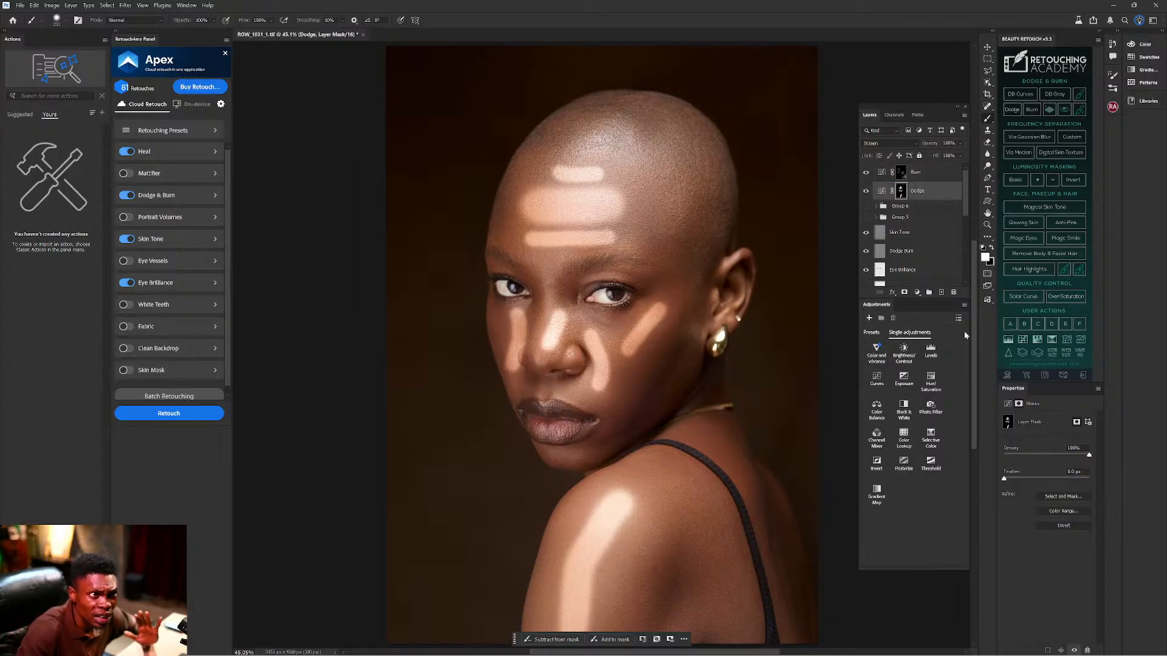
left_click_drag(1004, 480, 1068, 479)
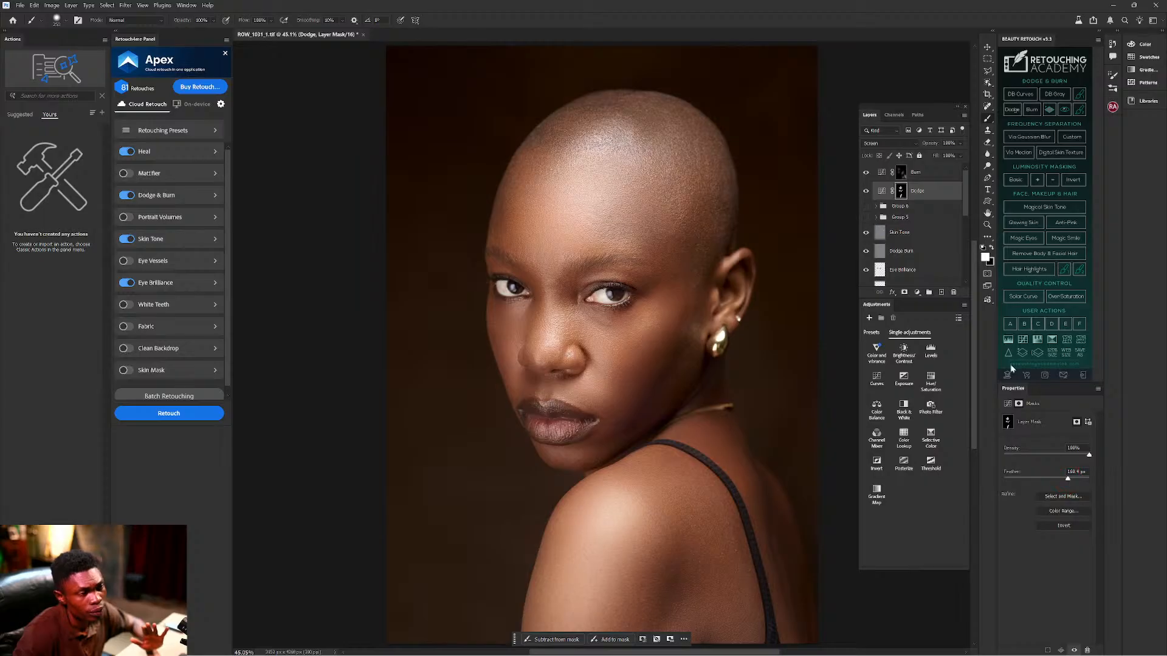
Group the Burn and Dodge layers into Group 7 and toggle its visibility to compare the effect.
left_click(922, 177, "ctrl")
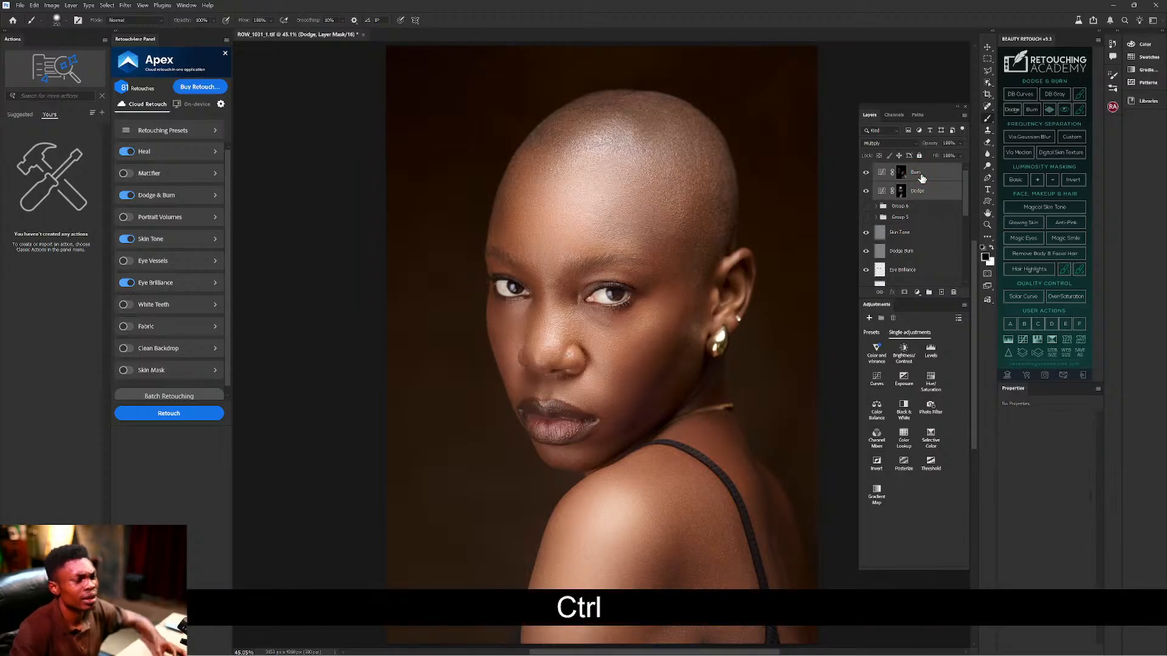
key("ctrl+g")
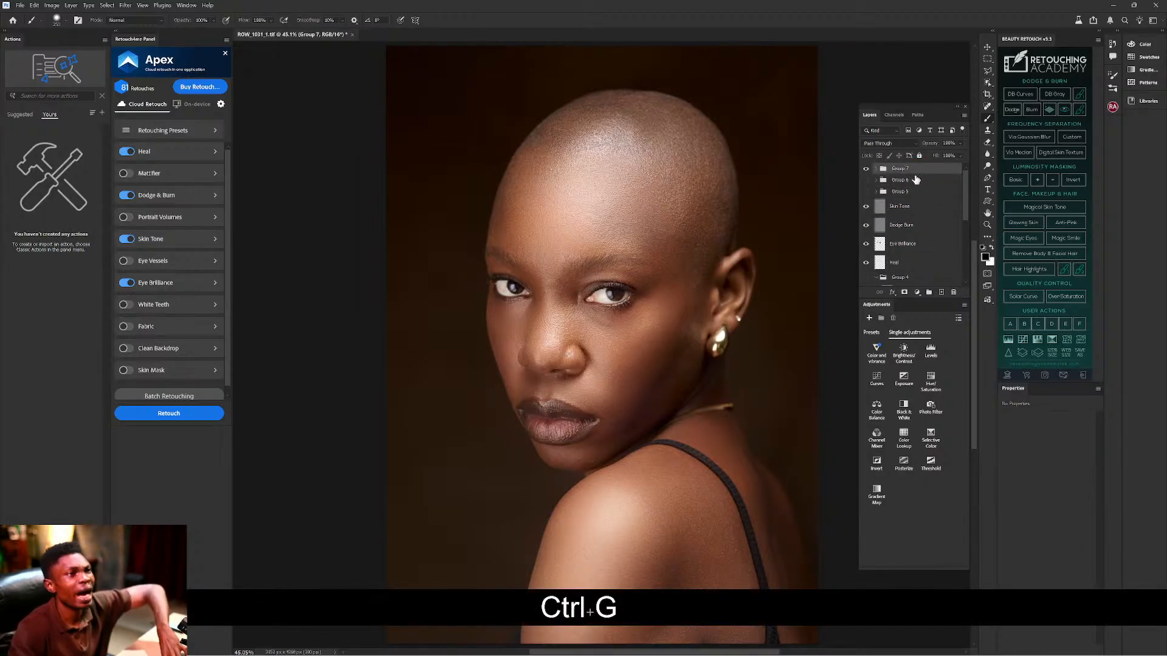
left_click(866, 172)
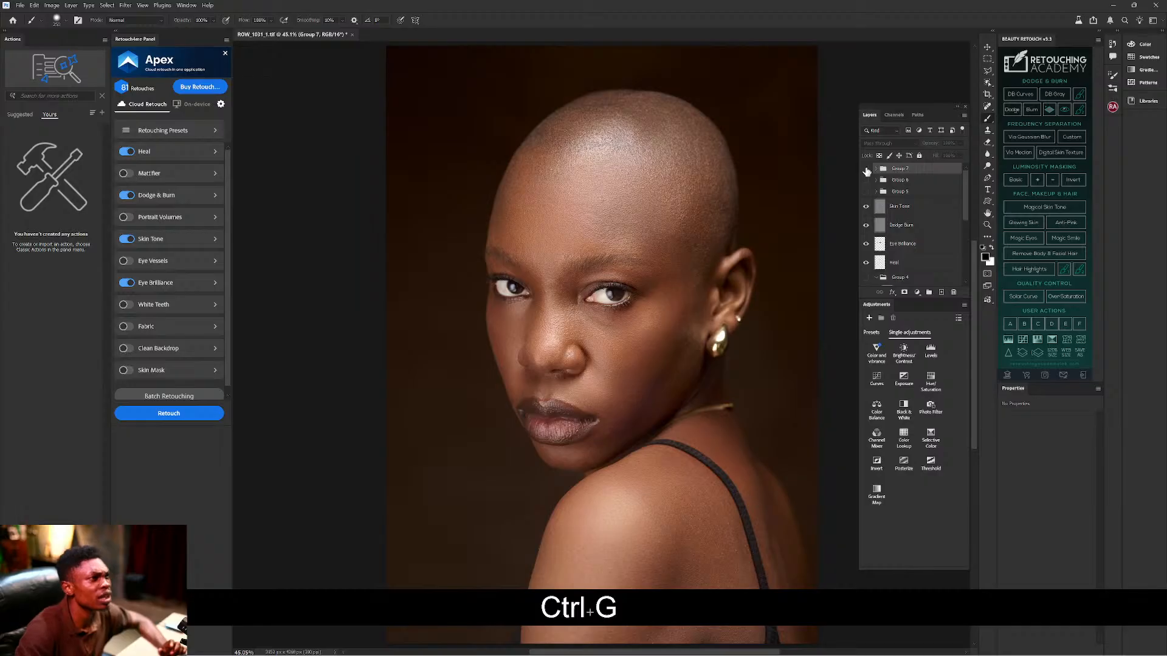
left_click(867, 172)
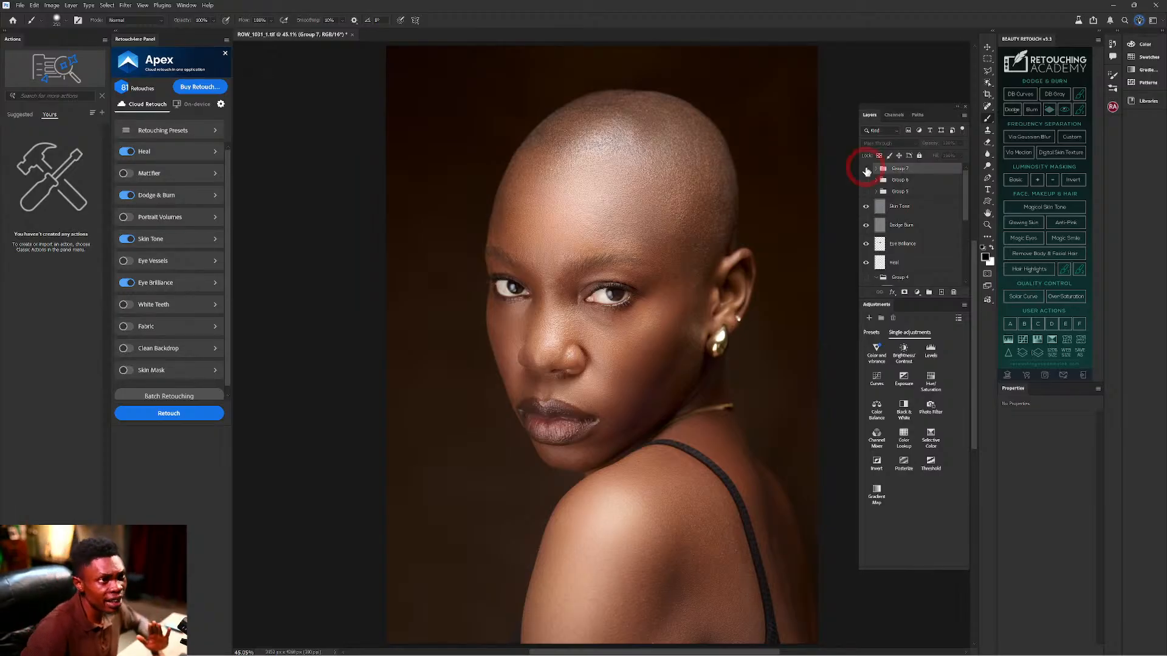
Hide Group 7, disable Heal, Dodge & Burn, Skin Tone and Eye Brilliance, enable Portrait Volumes, and retouch.
left_click(866, 170)
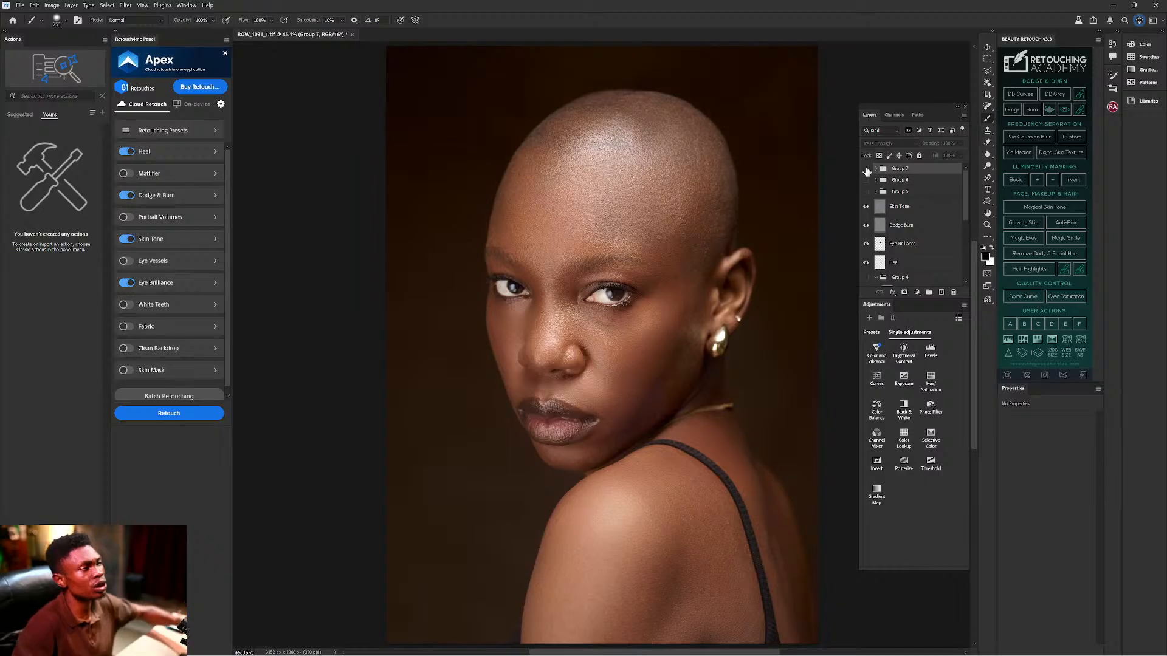
left_click(127, 152)
left_click(126, 195)
left_click(127, 239)
left_click(128, 284)
left_click(127, 217)
left_click(156, 413)
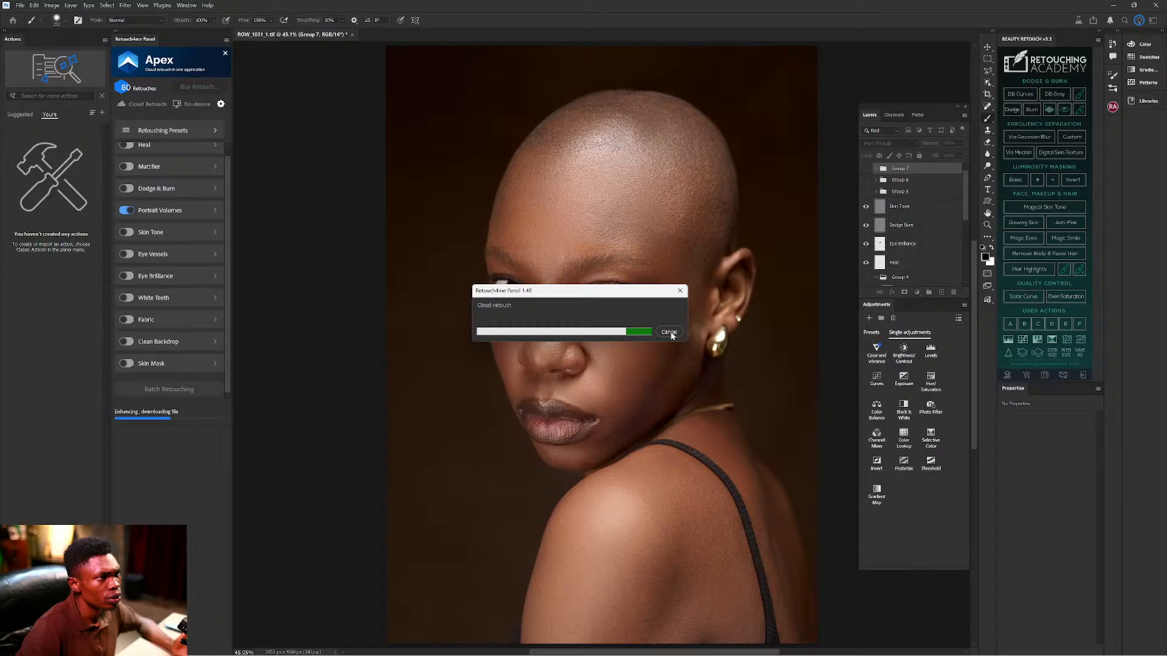
Cancel the cloud retouch, dismiss the failure message, and switch to On-device with Portrait Volumes enabled.
left_click(127, 211)
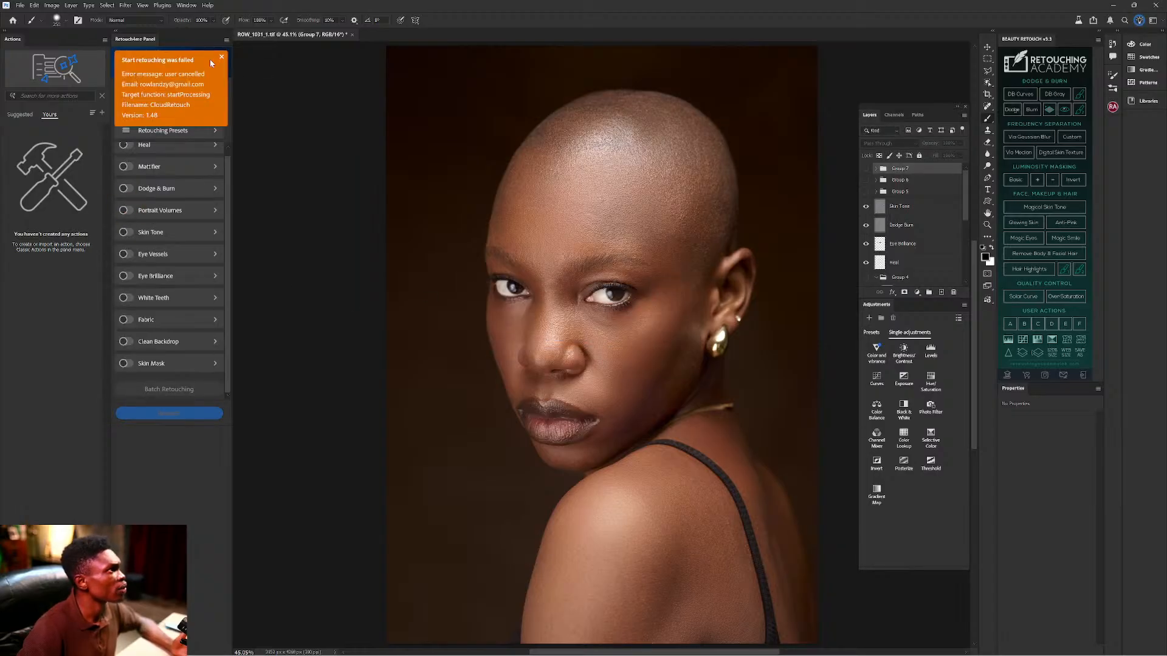
left_click(222, 57)
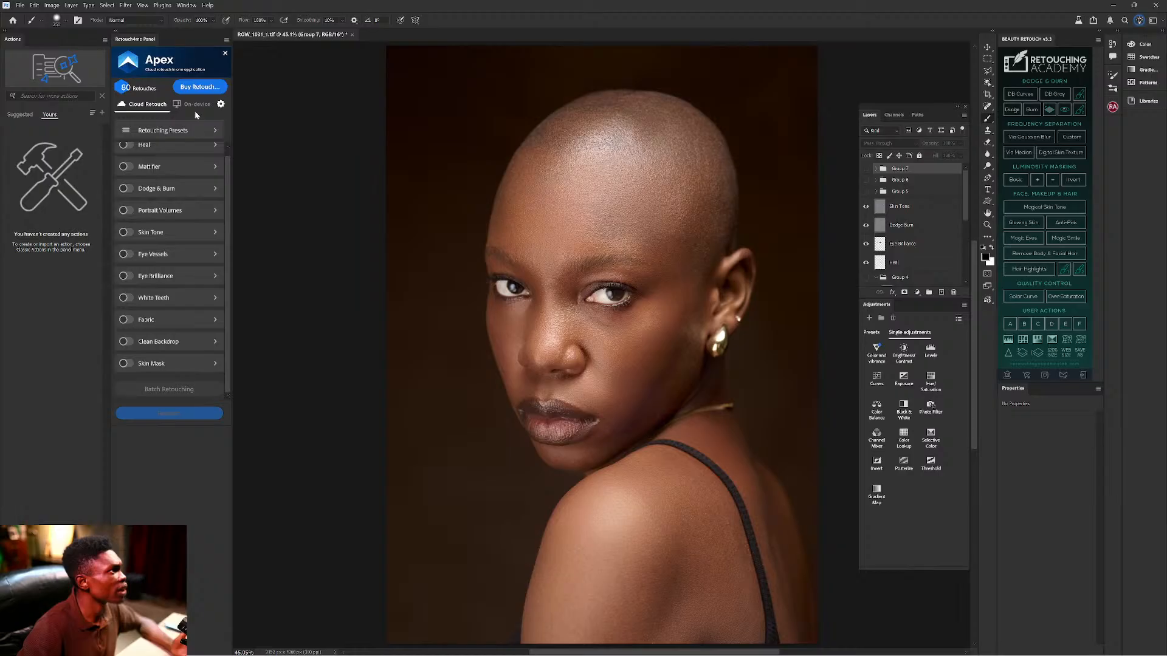
left_click(196, 109)
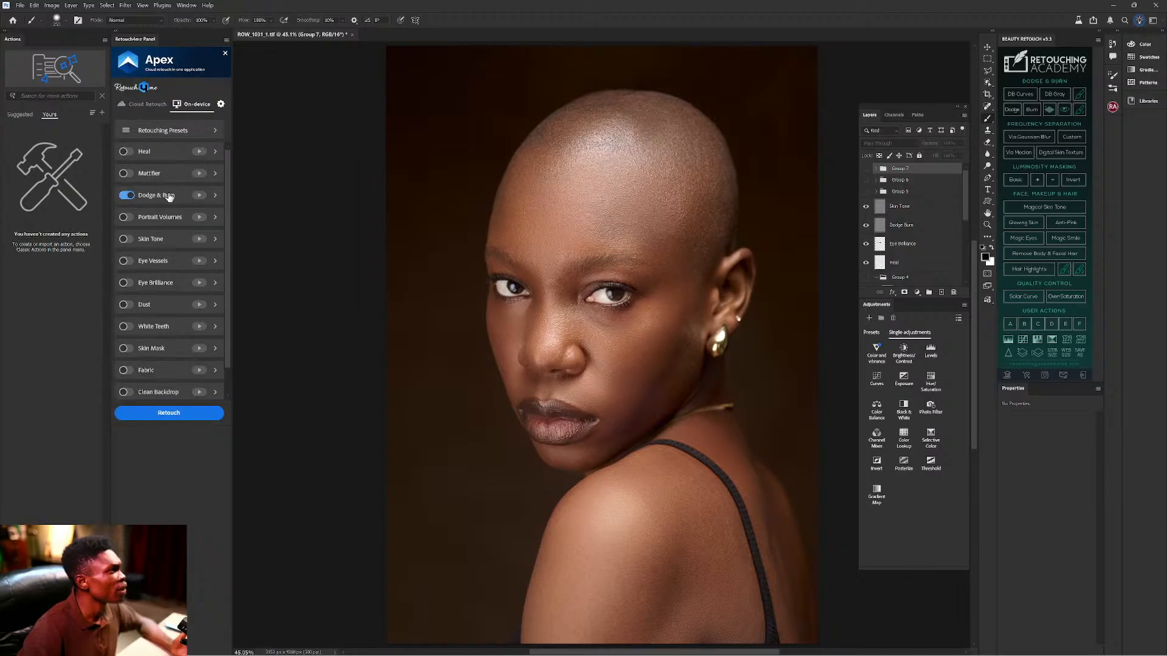
left_click(126, 217)
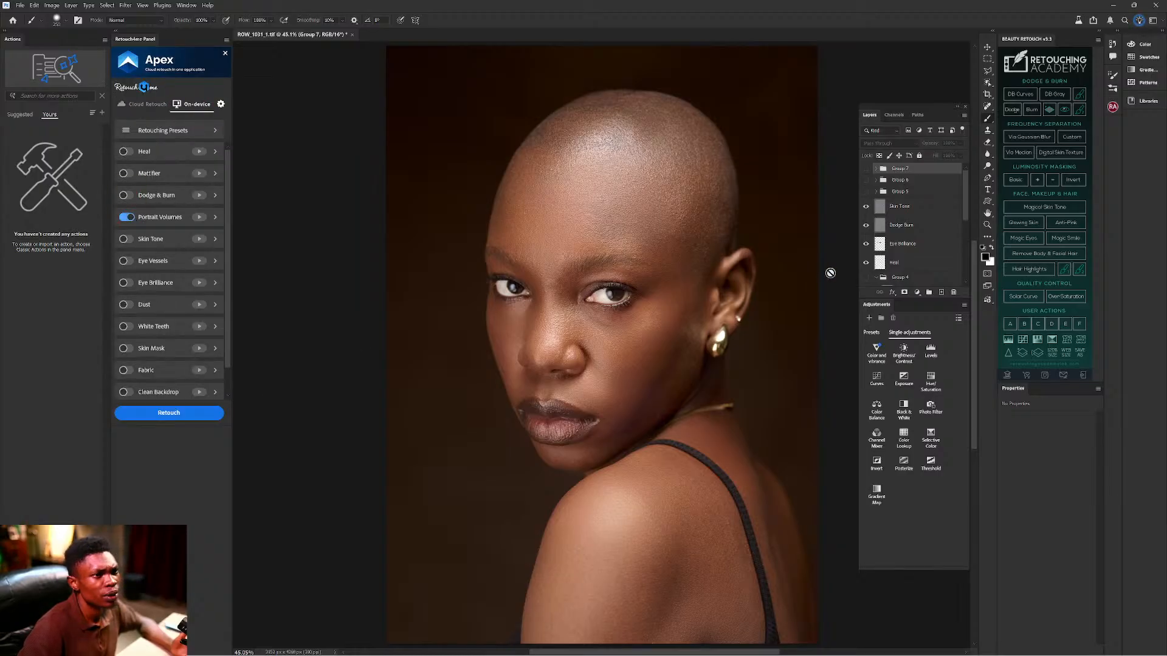
scroll(917, 220, "down", 1)
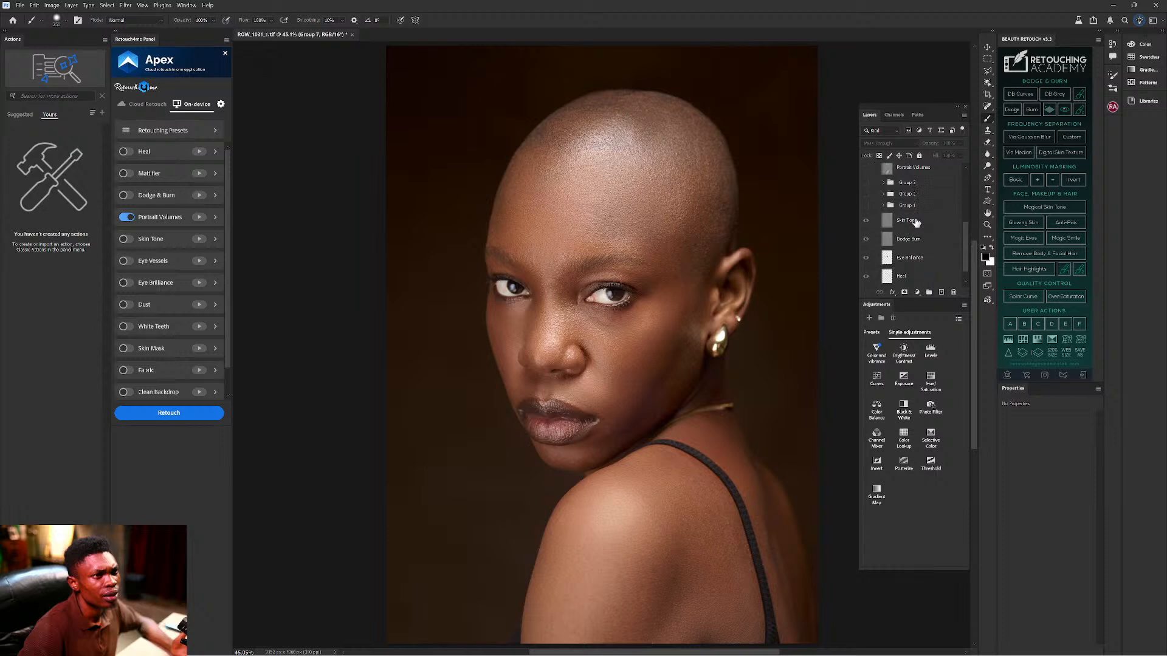
left_click(904, 282)
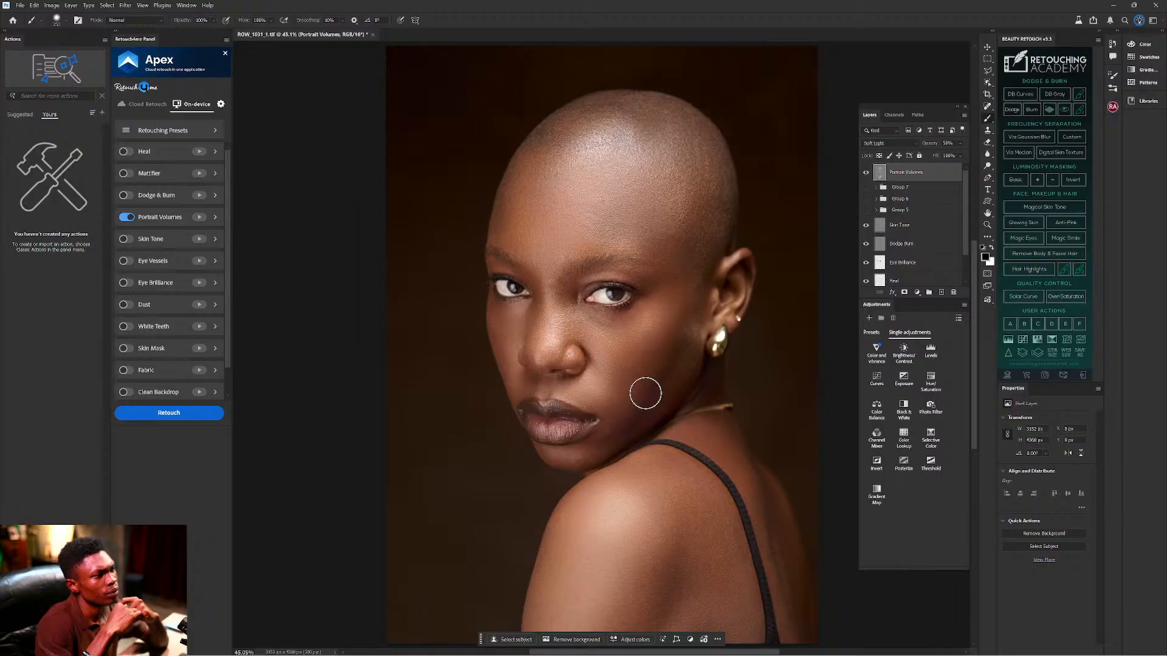
left_click(866, 174)
left_click(866, 174)
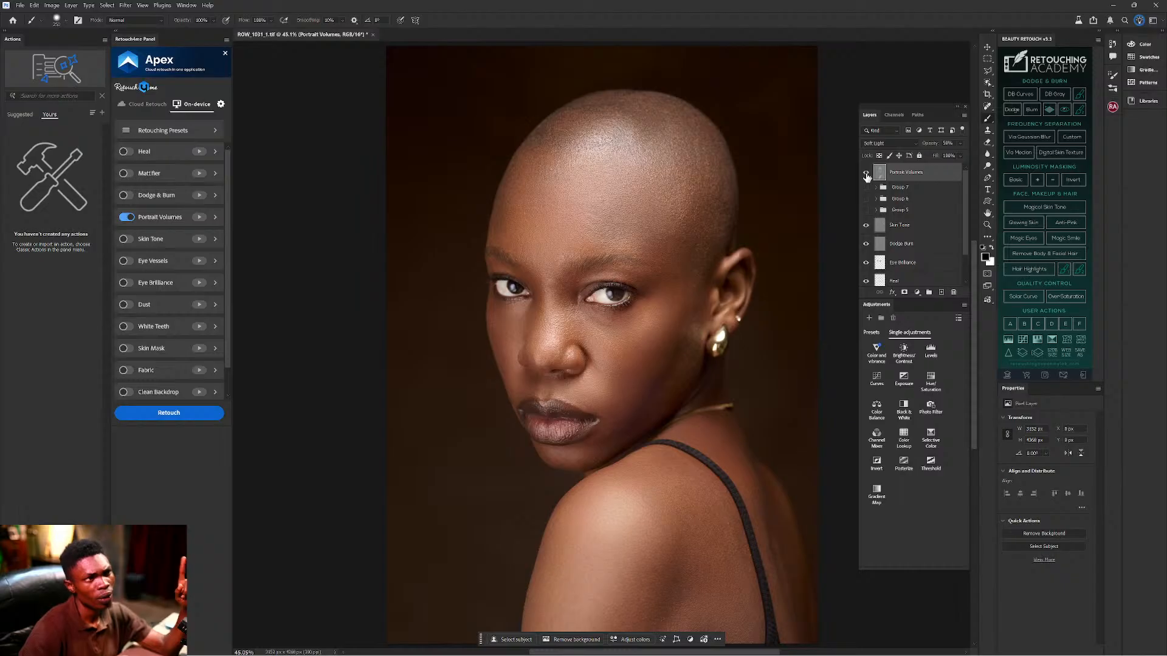
left_click(867, 174)
left_click(867, 174)
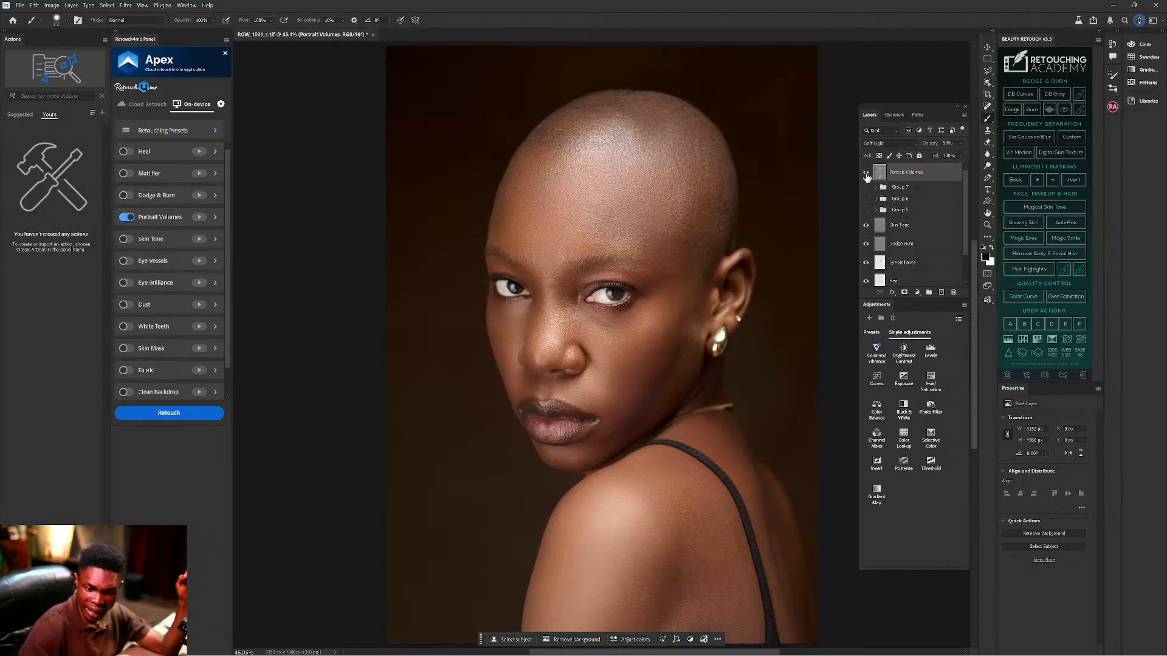
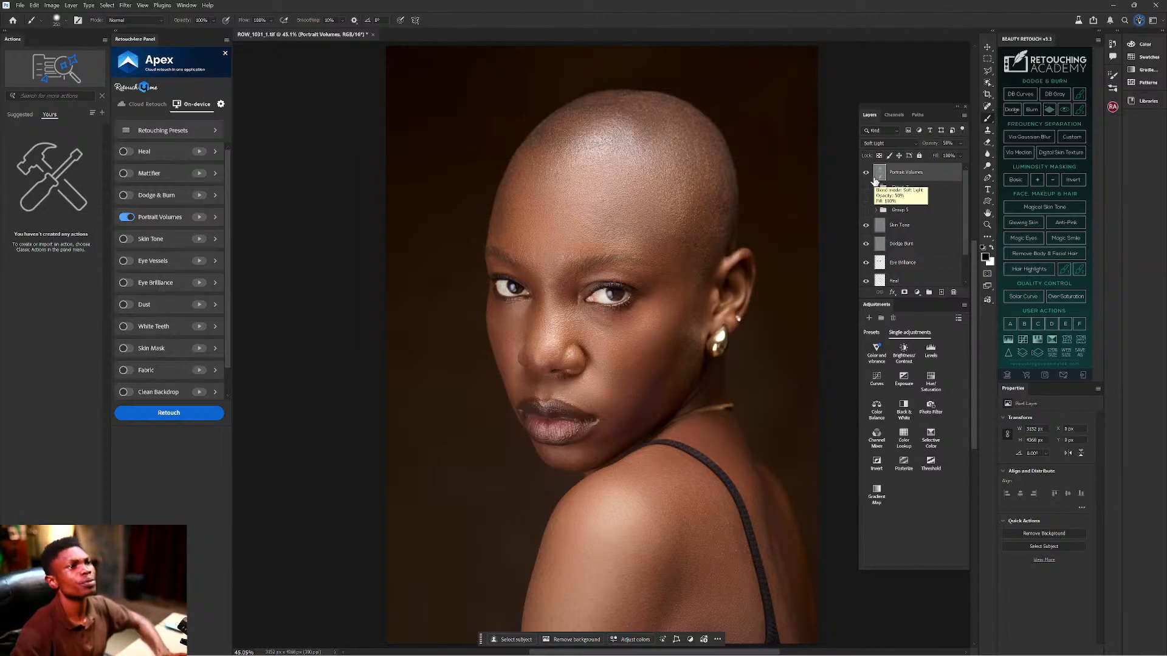
Toggle Portrait Volumes, Group 5 and Group 6 on and off to compare their effect.
left_click(866, 173)
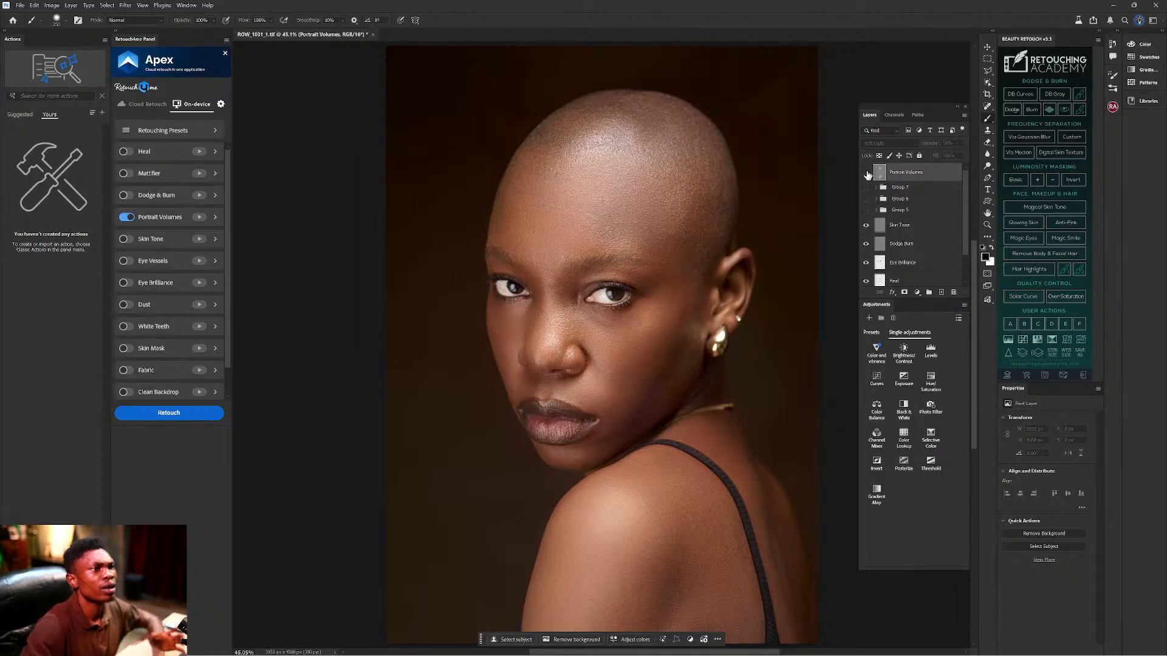
left_click(866, 173)
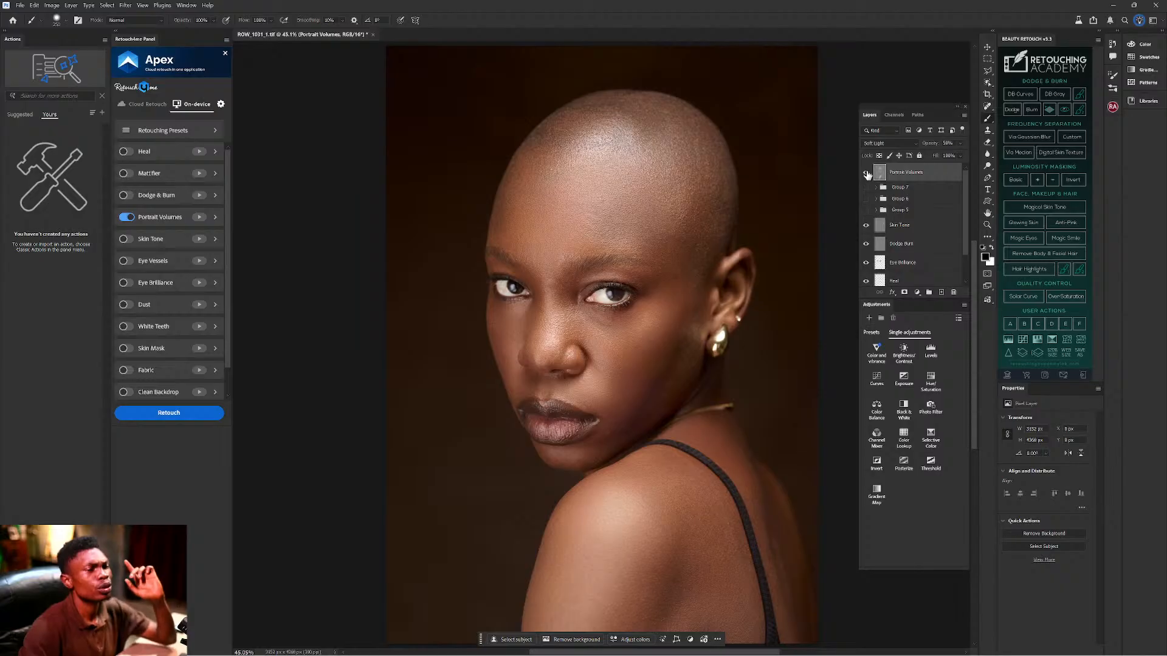
left_click(866, 174)
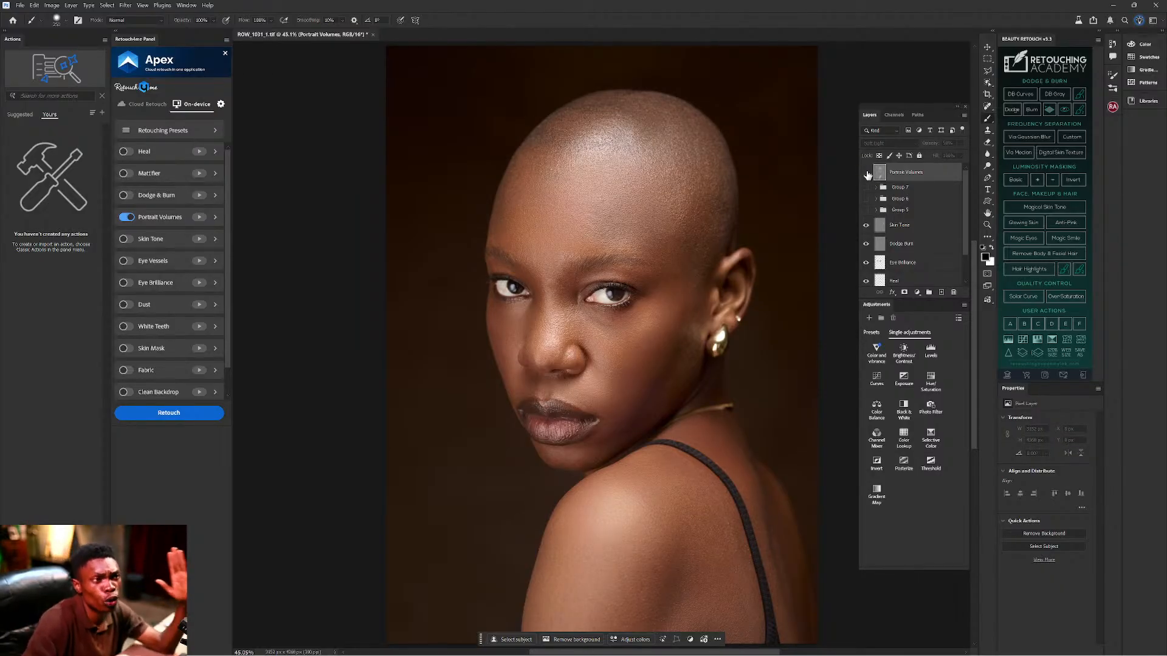
left_click(866, 211)
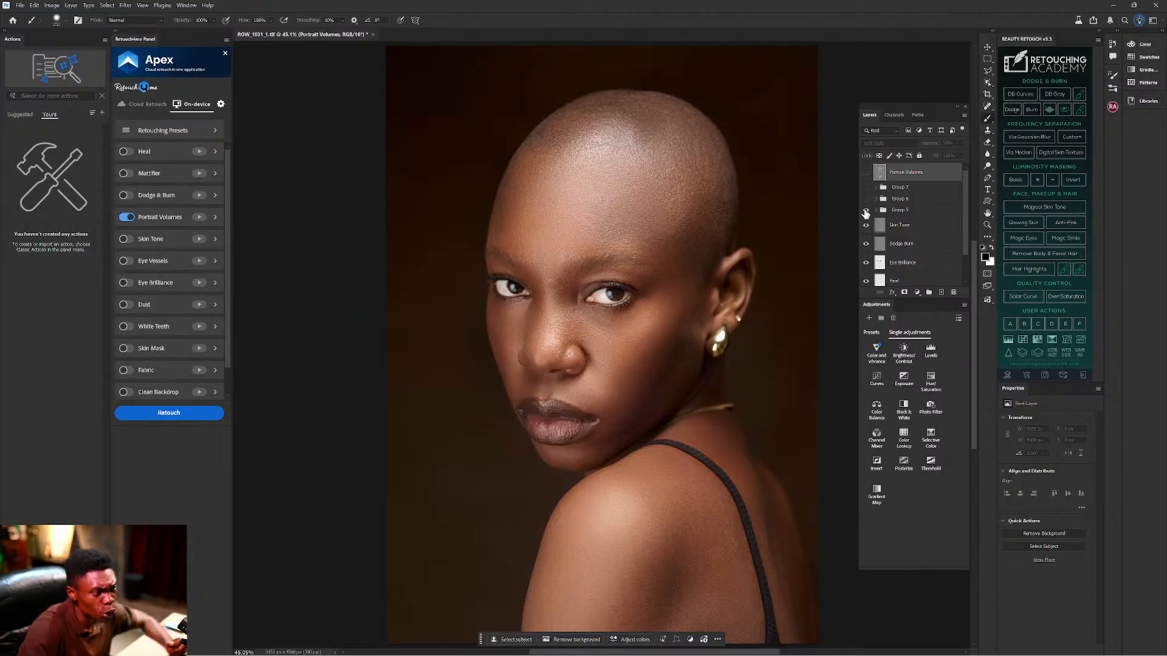
left_click(866, 211)
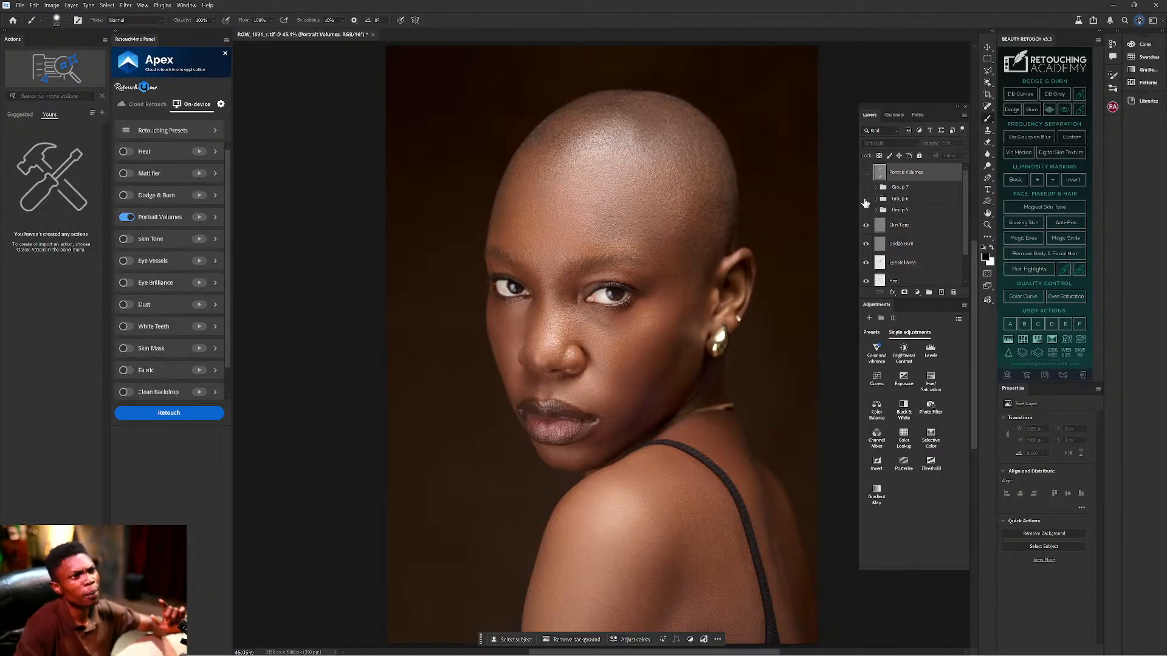
left_click(866, 200)
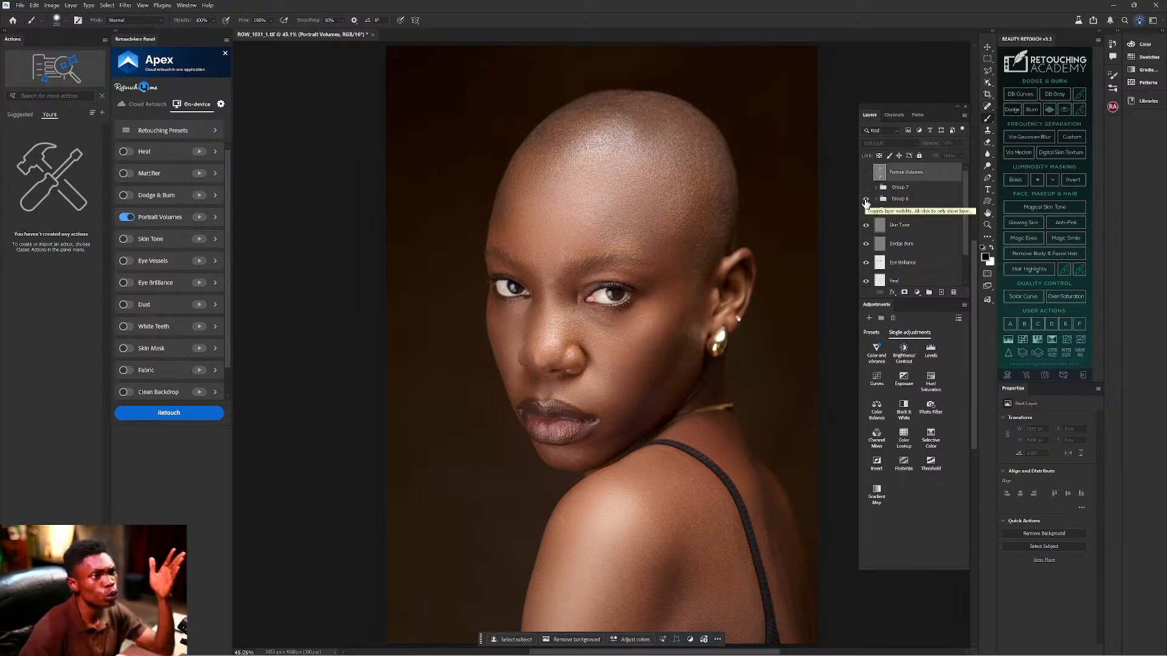
Toggle Group 6 and Group 7, then show and re-hide Portrait Volumes.
left_click(865, 203)
left_click(866, 190)
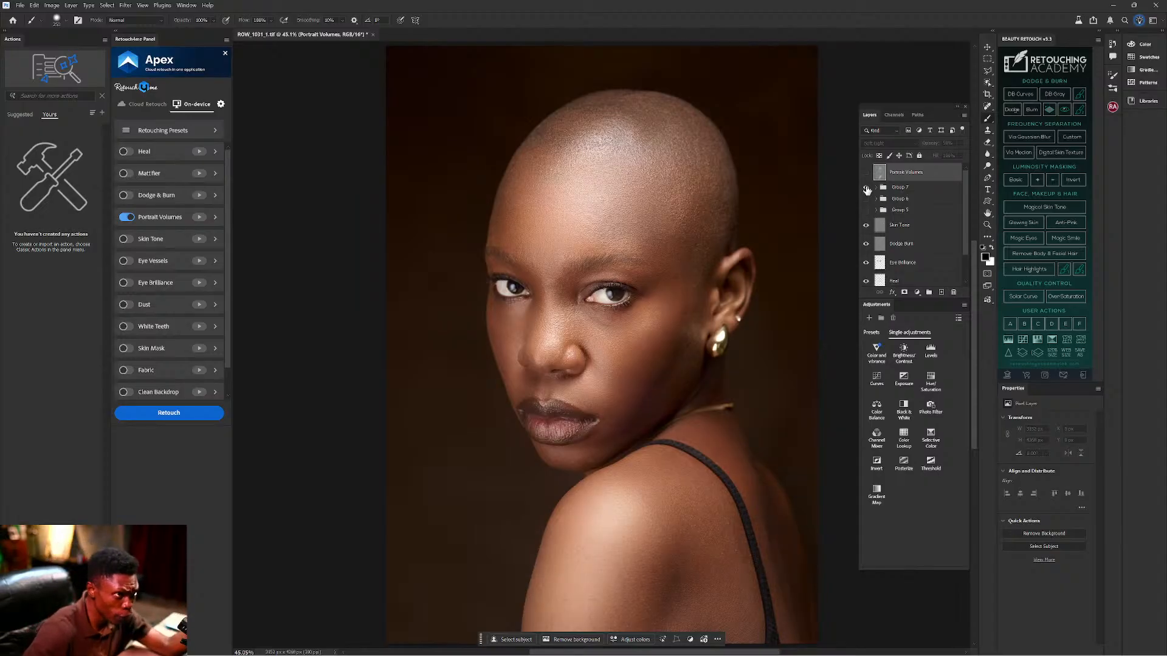
left_click(866, 173)
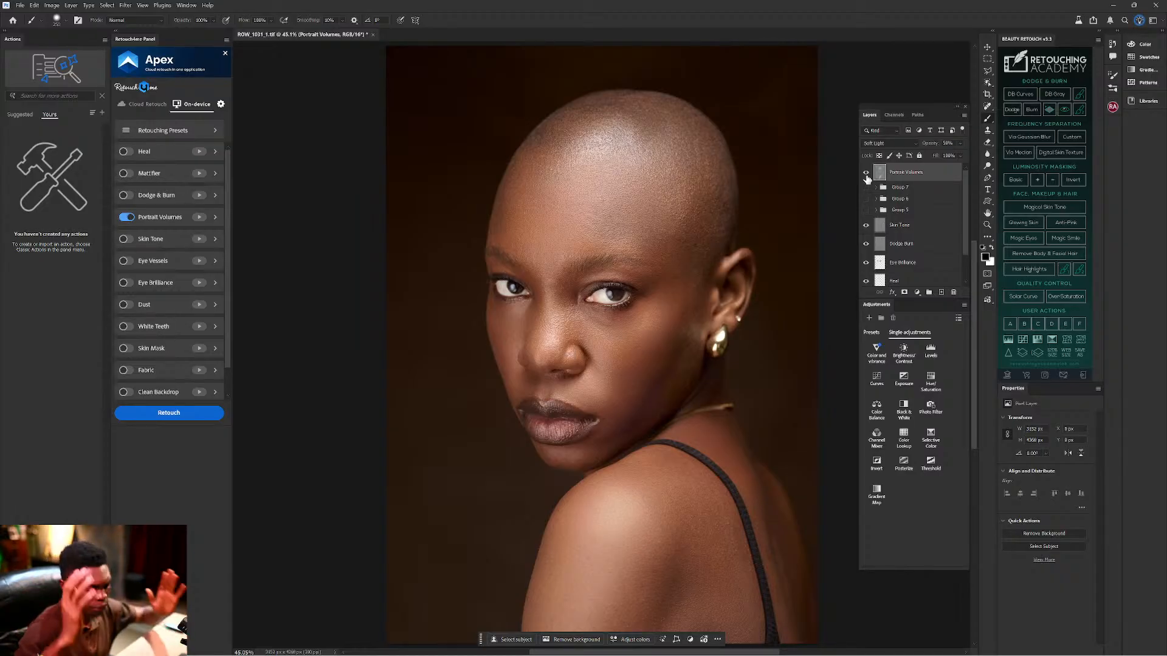
left_click(867, 175)
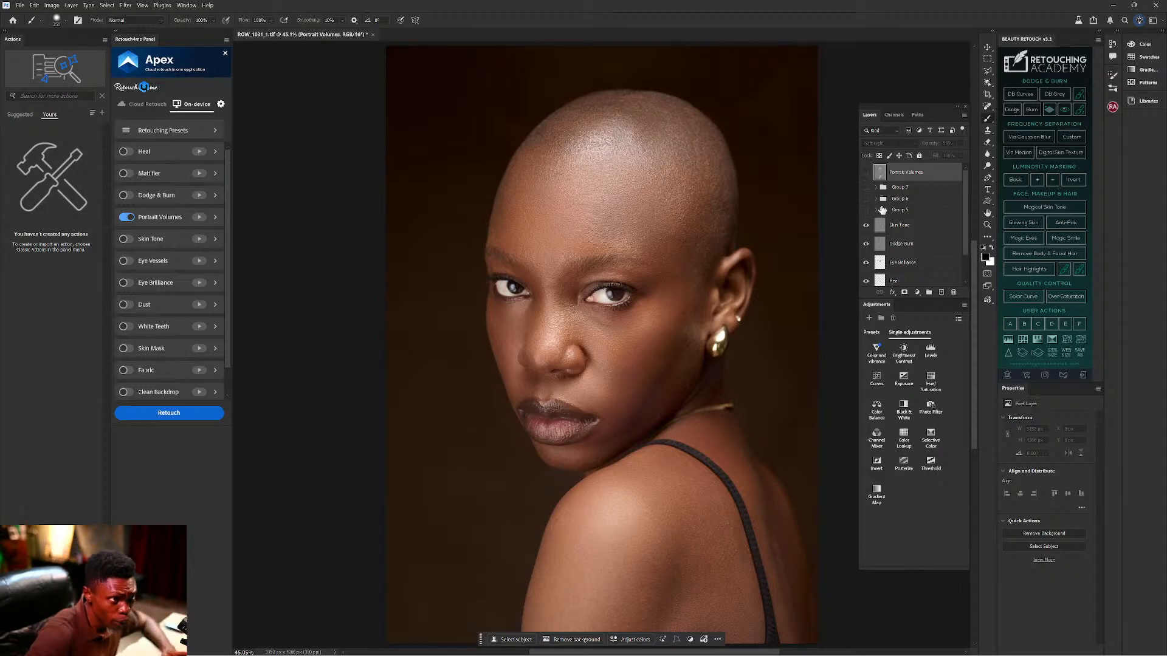
Hide the Skin Tone, Dodge Burn, Eye Brilliance and Heal layers.
scroll(867, 178, "down", 2)
left_click(865, 191)
left_click(865, 209)
left_click(865, 228)
left_click(865, 246)
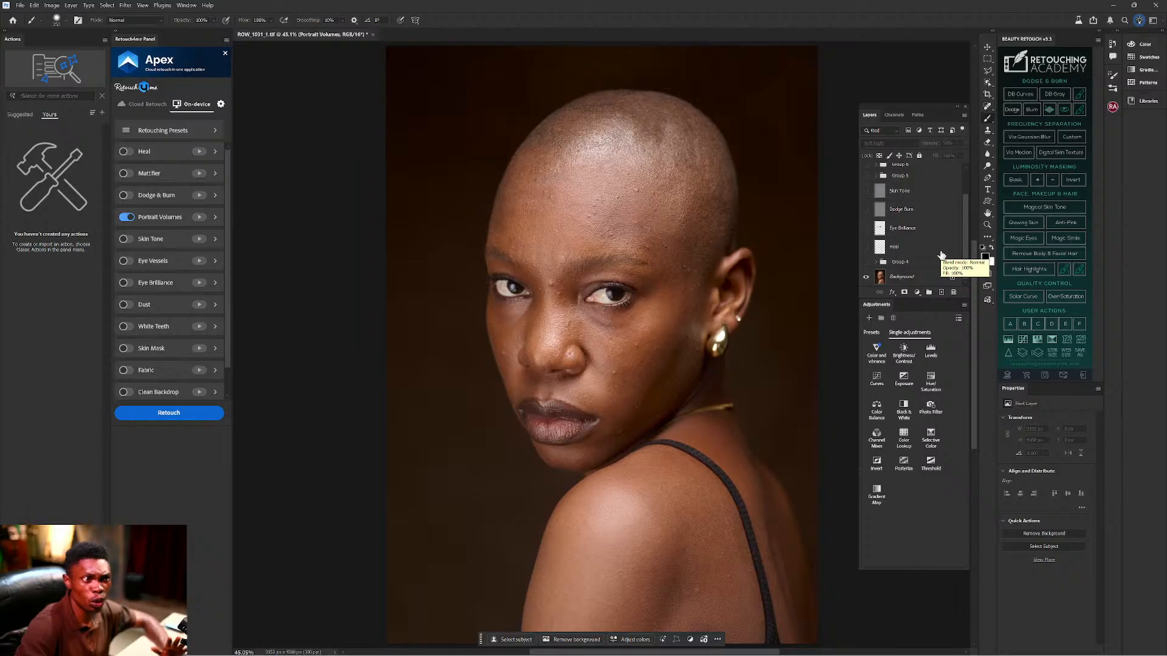
Group Group 4 through Portrait Volumes into a hidden Group 8, then select Background.
left_click(910, 248)
scroll(911, 262, "up", 2)
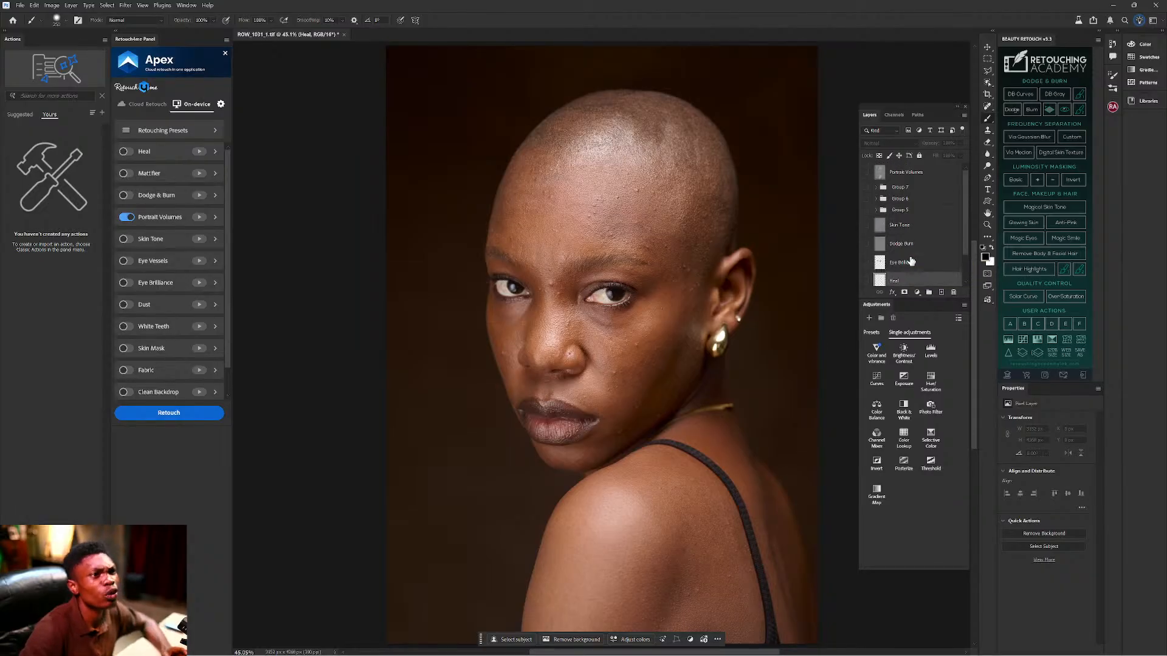
left_click(910, 175)
scroll(914, 227, "down", 2)
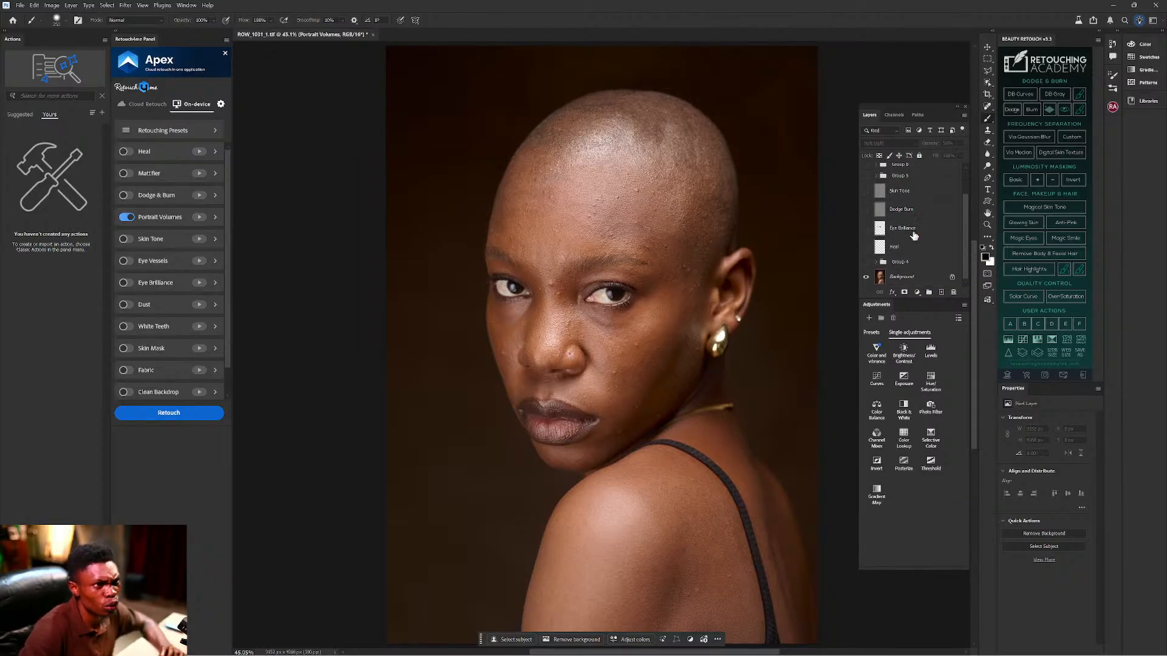
left_click(911, 262)
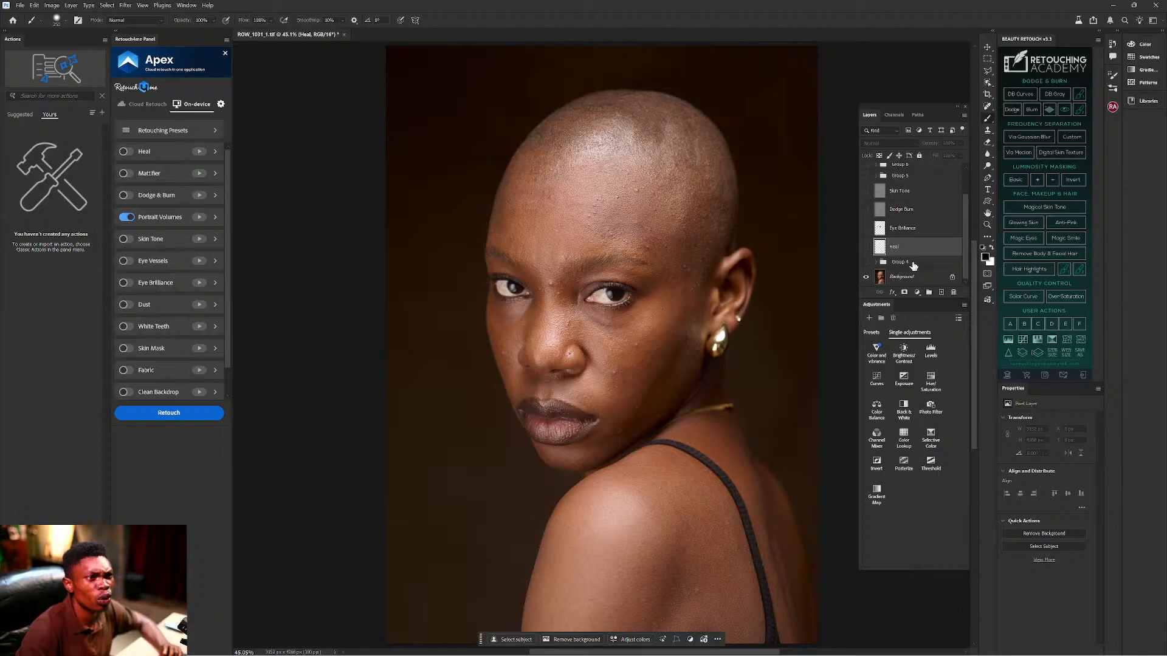
scroll(914, 231, "up", 2)
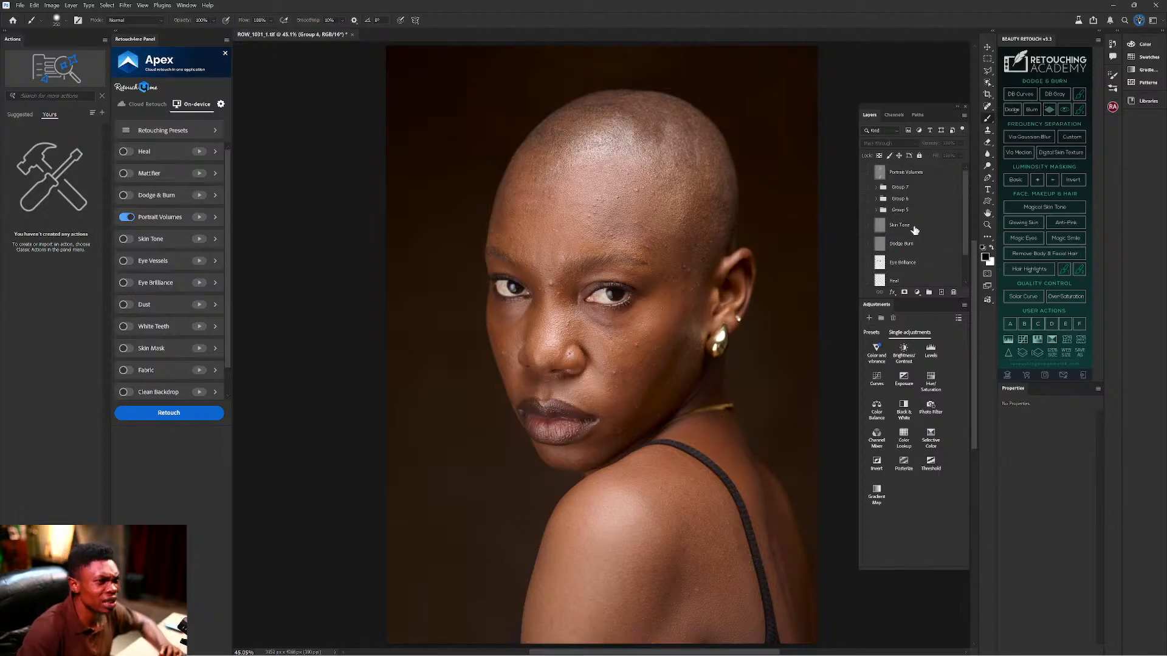
left_click(913, 174, "shift")
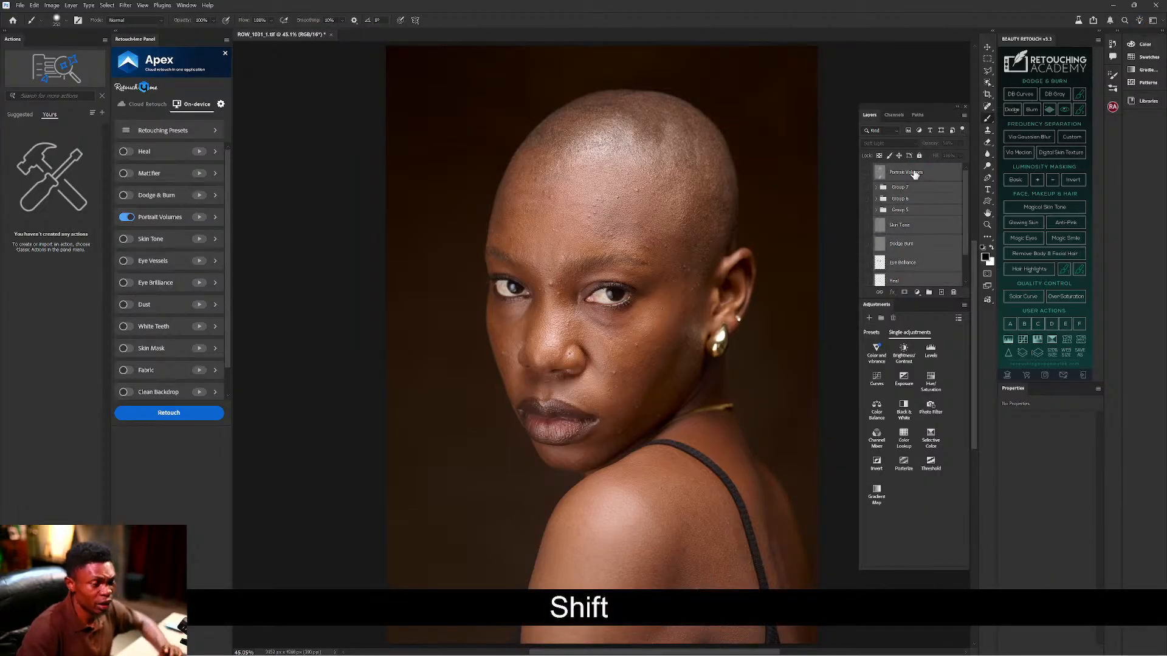
key("ctrl+shift+g")
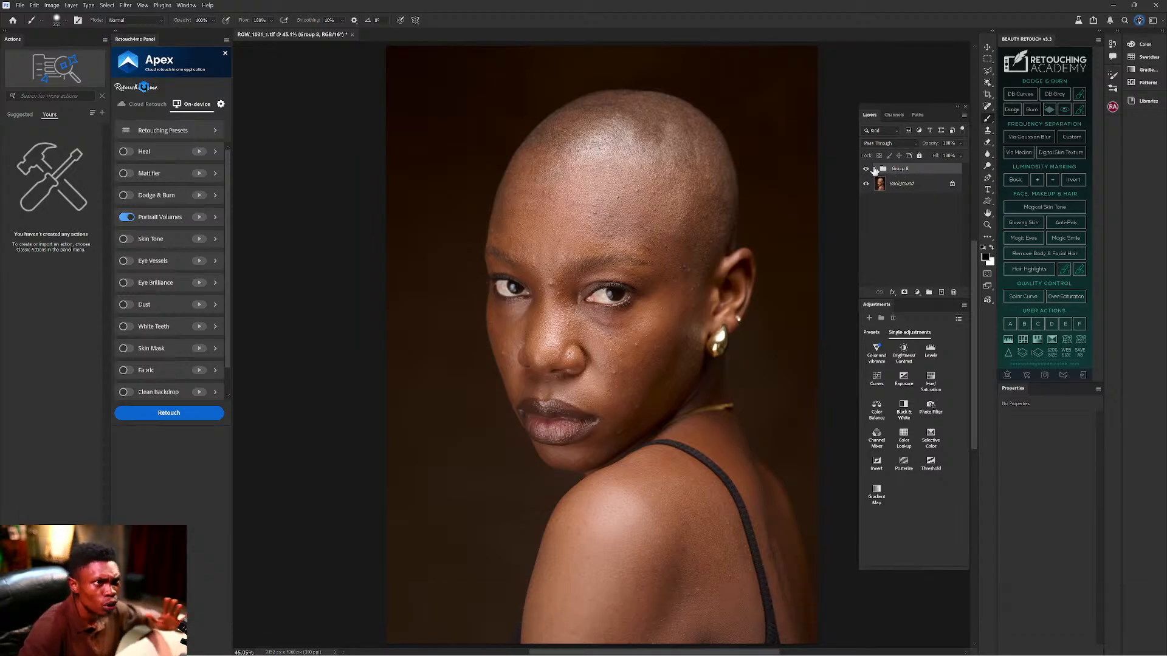
left_click(868, 169)
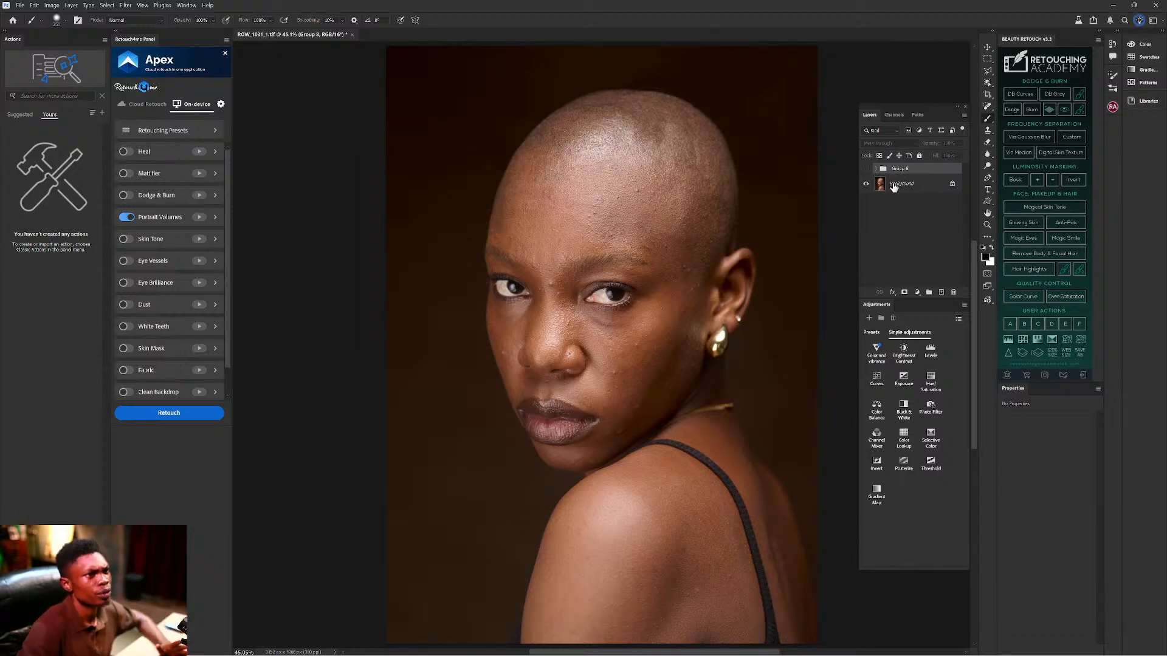
left_click(893, 185)
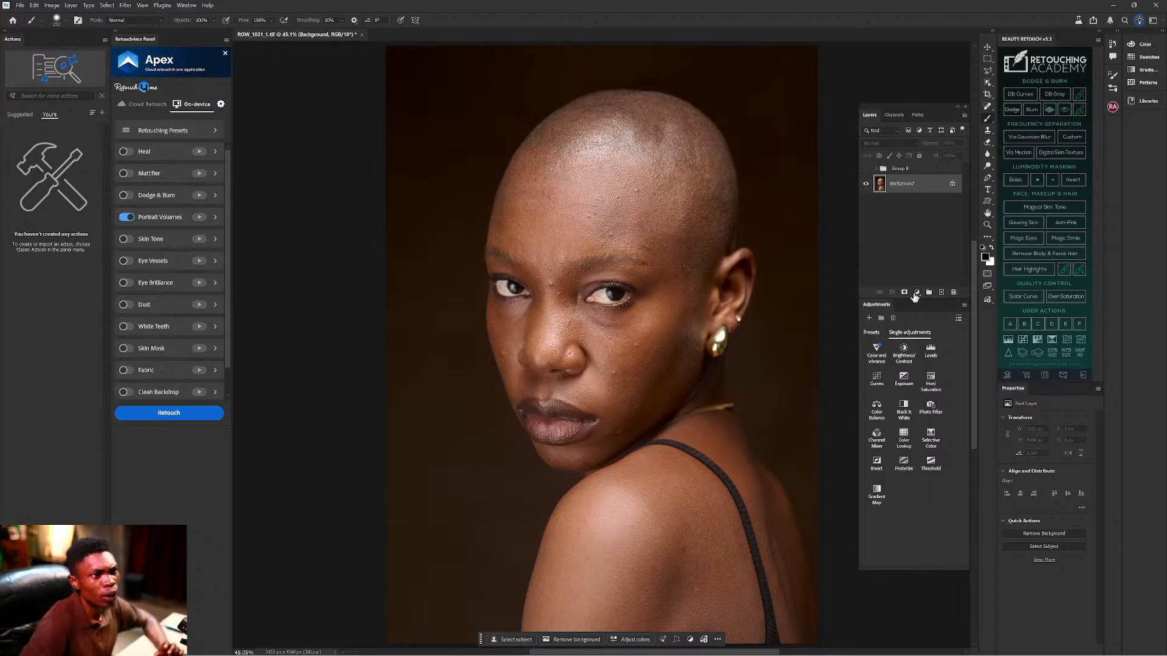
Add empty Layer 3 and set the Clone Stamp at 100% zoom to sample Current & Below.
left_click(940, 293)
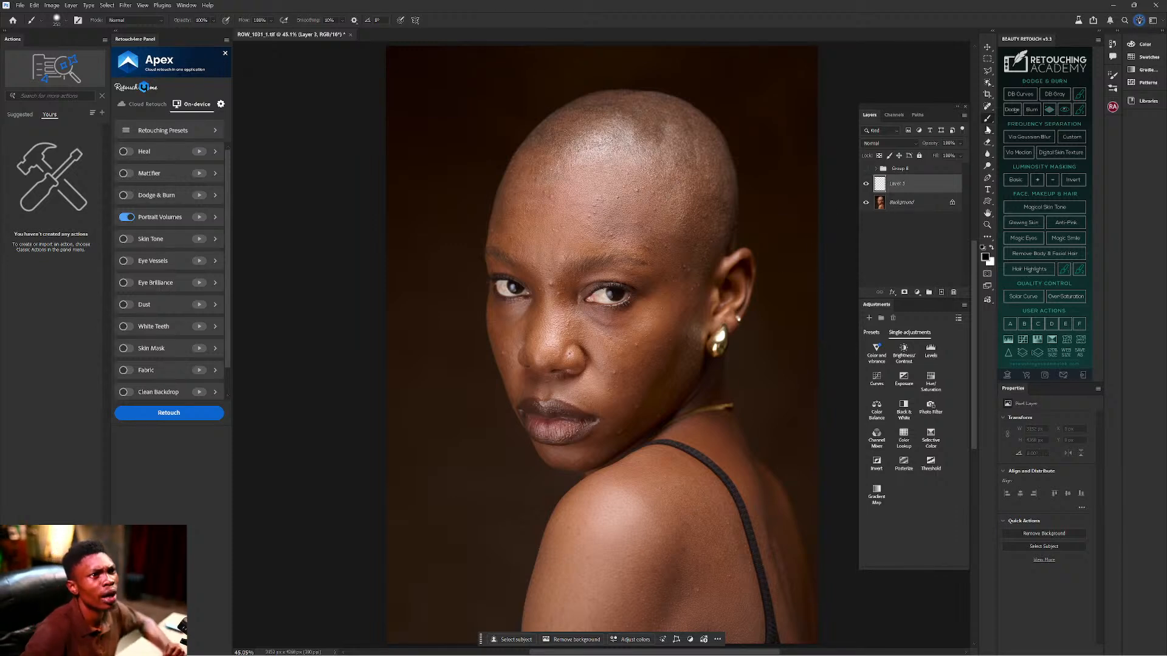
left_click(987, 131)
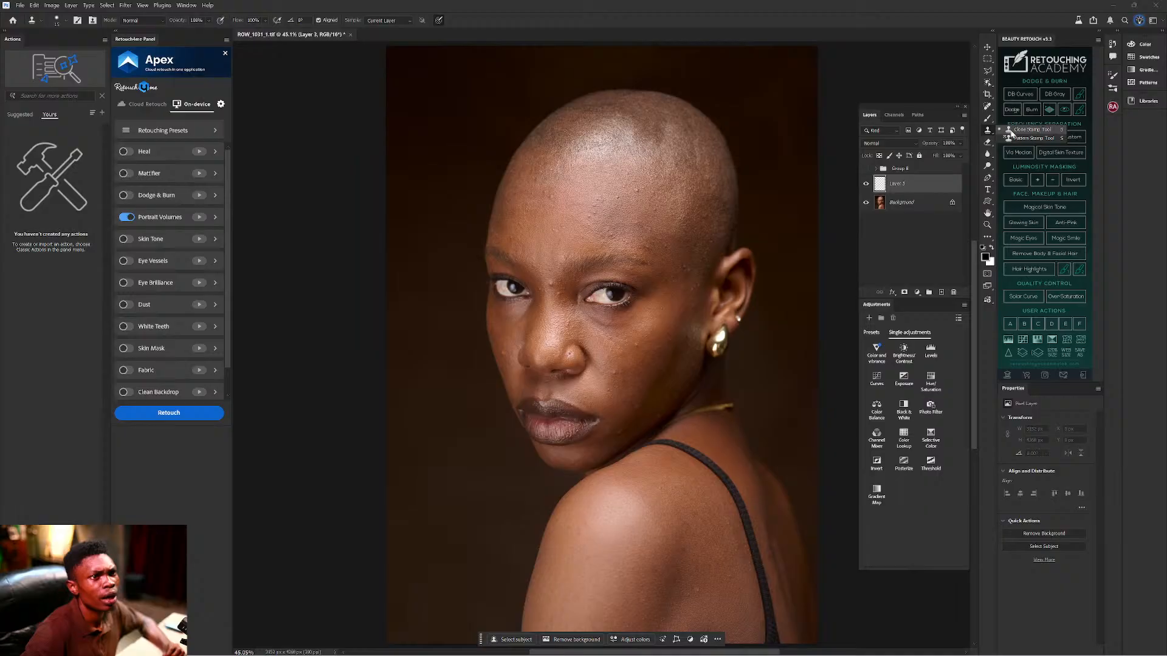
left_click(1026, 129)
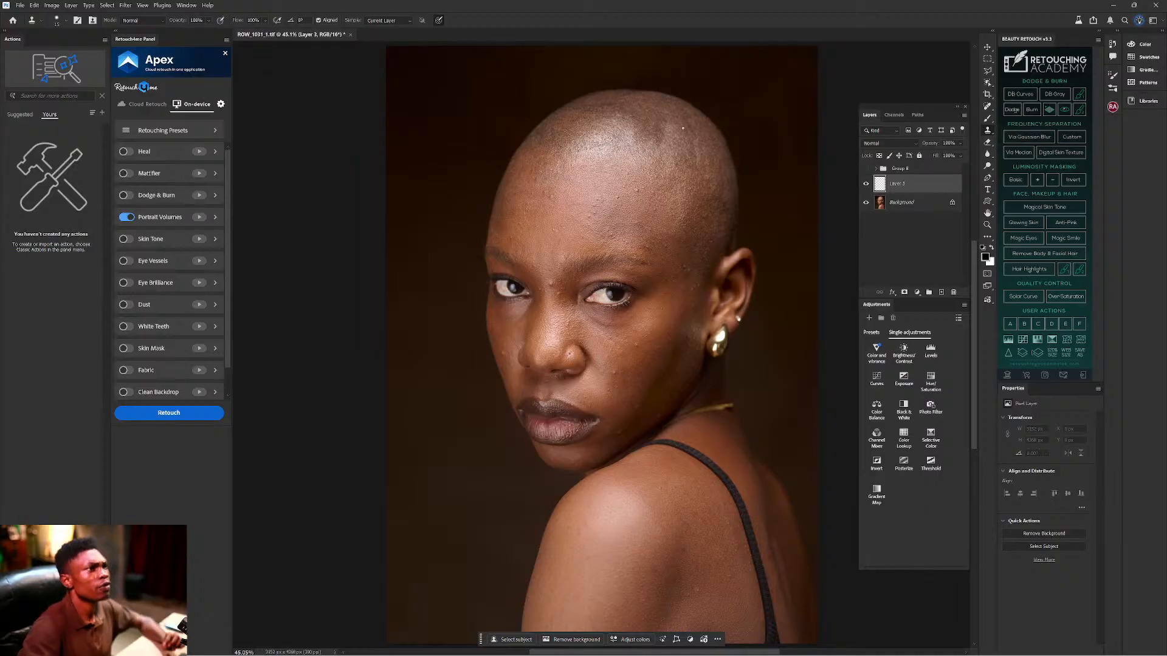
key("ctrl+equal")
key("ctrl+equal")
key("ctrl+equal")
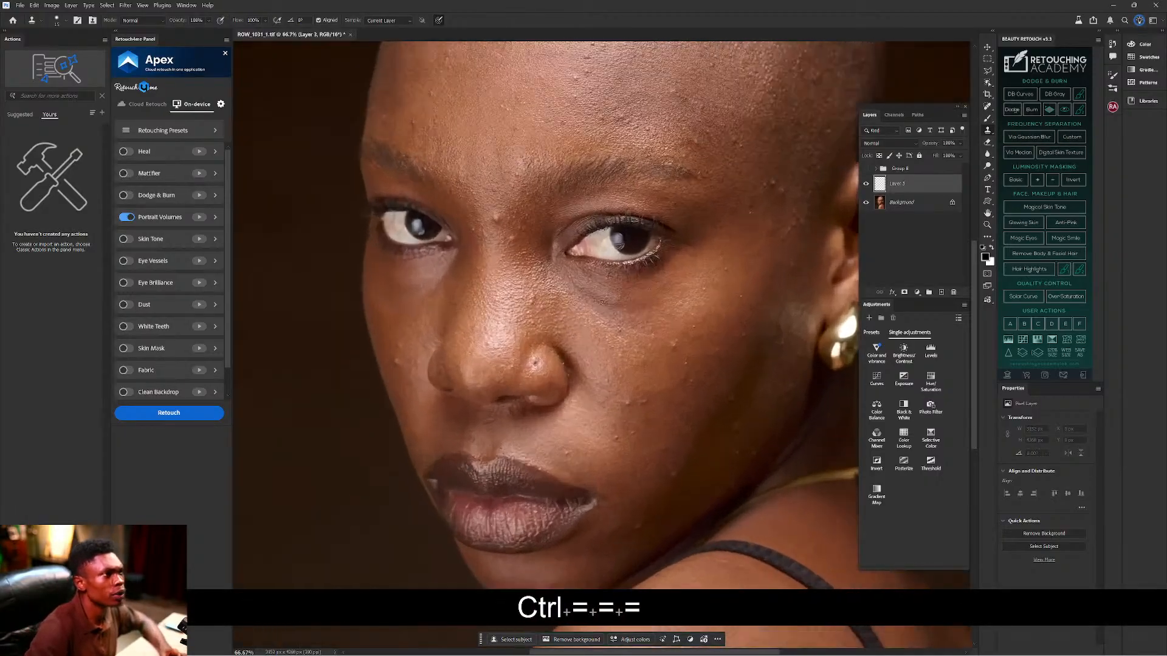
left_click_drag(711, 159, 708, 282)
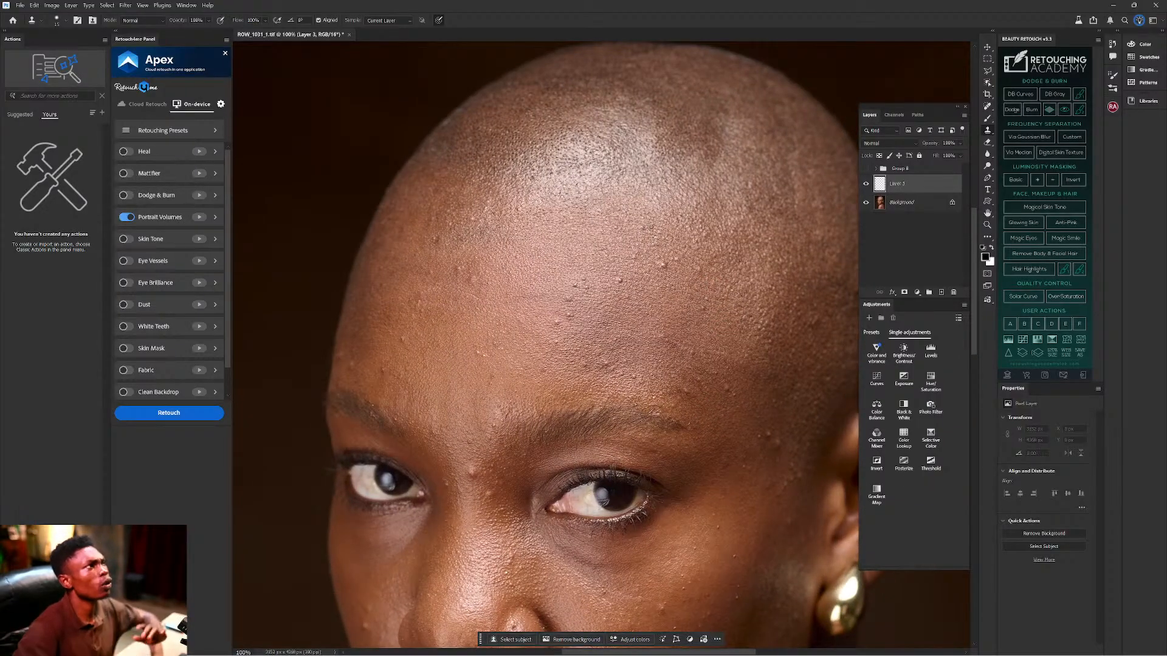
left_click(392, 21)
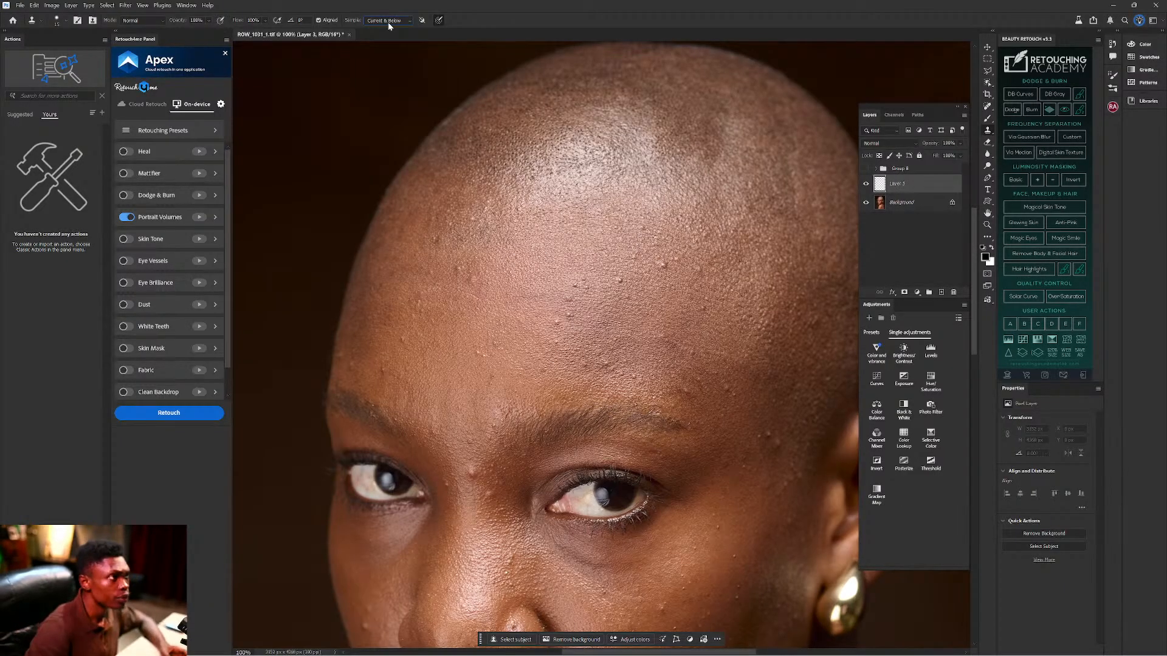
Sample clean forehead skin and clone over the first two forehead blemishes.
left_click_drag(729, 258, 694, 304)
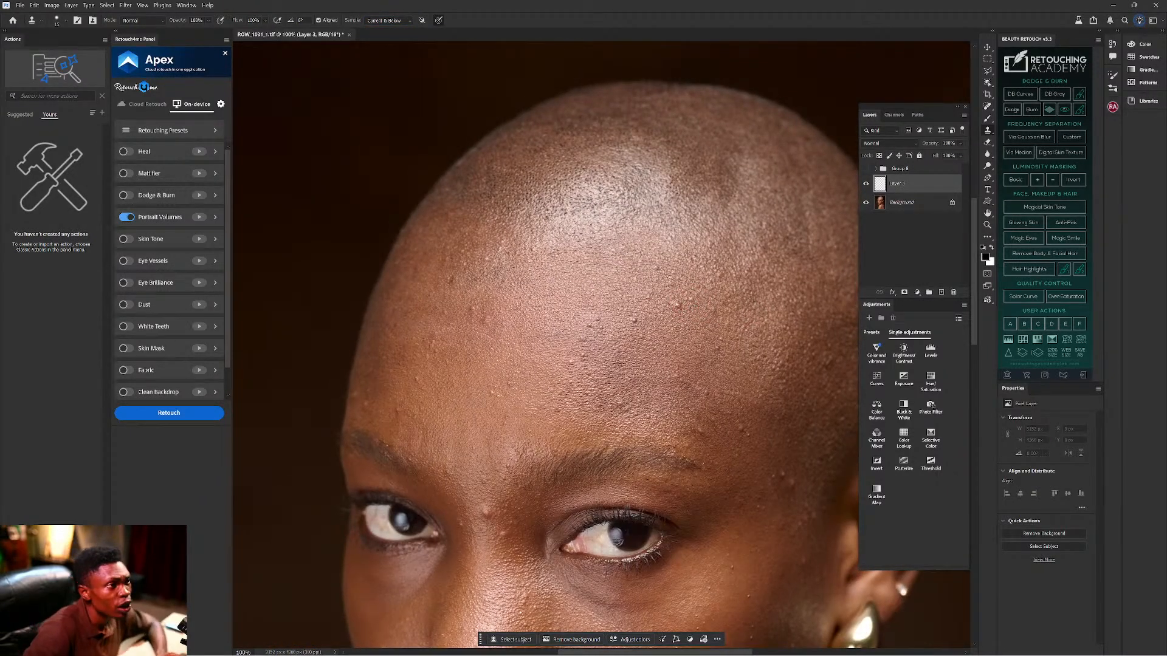
key("alt")
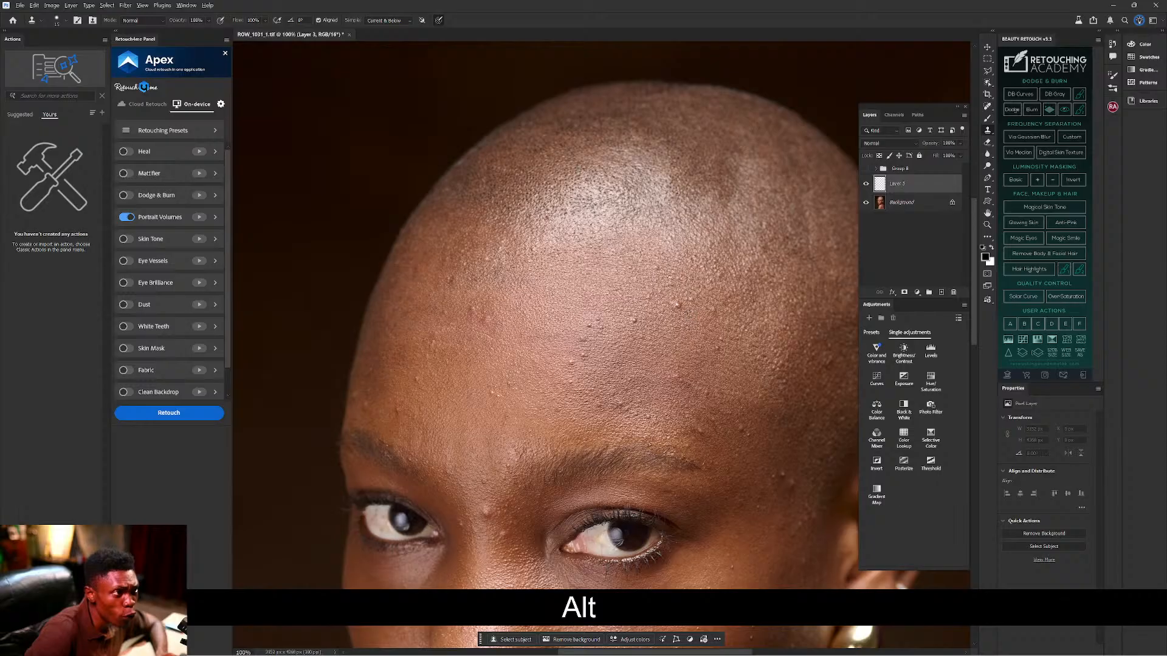
key("alt")
left_click(686, 308, "alt")
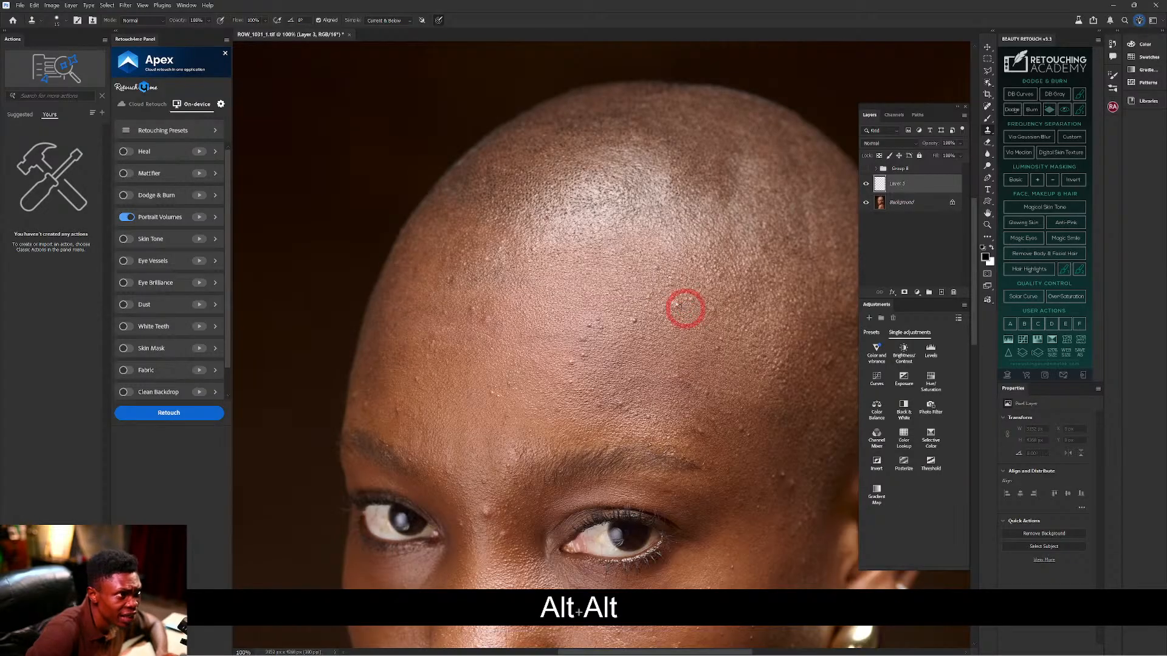
left_click(684, 306)
key("alt")
key("alt")
left_click(697, 314)
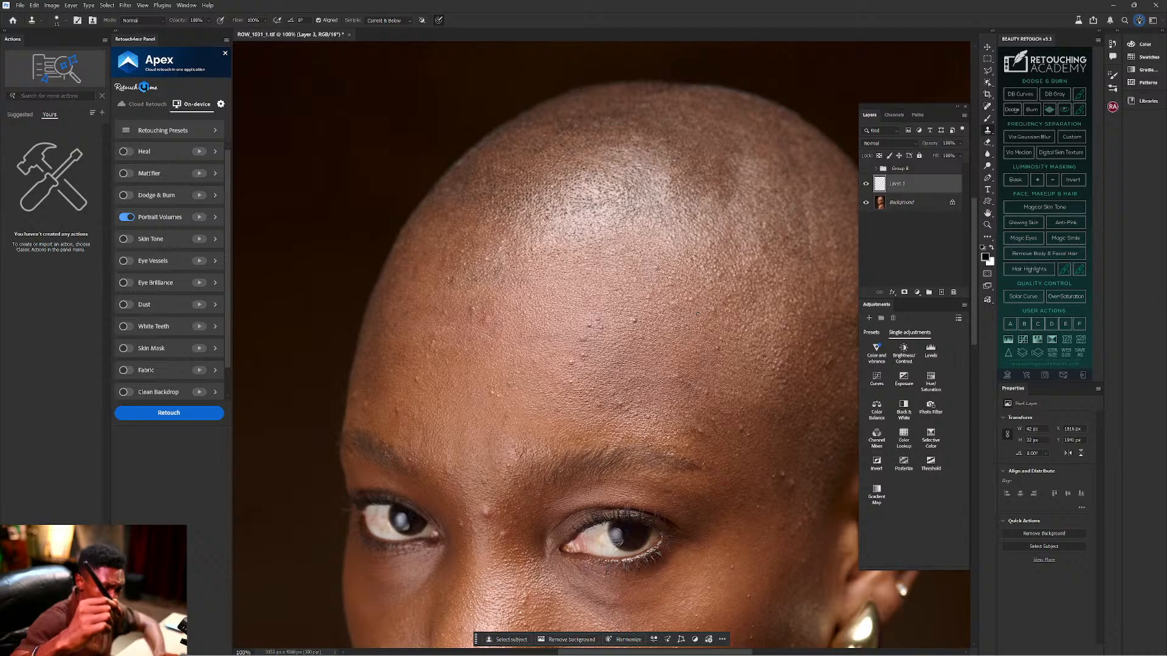
Clone clean skin over the cluster of blemishes on the central forehead.
left_click_drag(702, 434, 571, 314)
left_click_drag(399, 534, 506, 310)
scroll(546, 274, "up", 5)
scroll(556, 277, "up", 2)
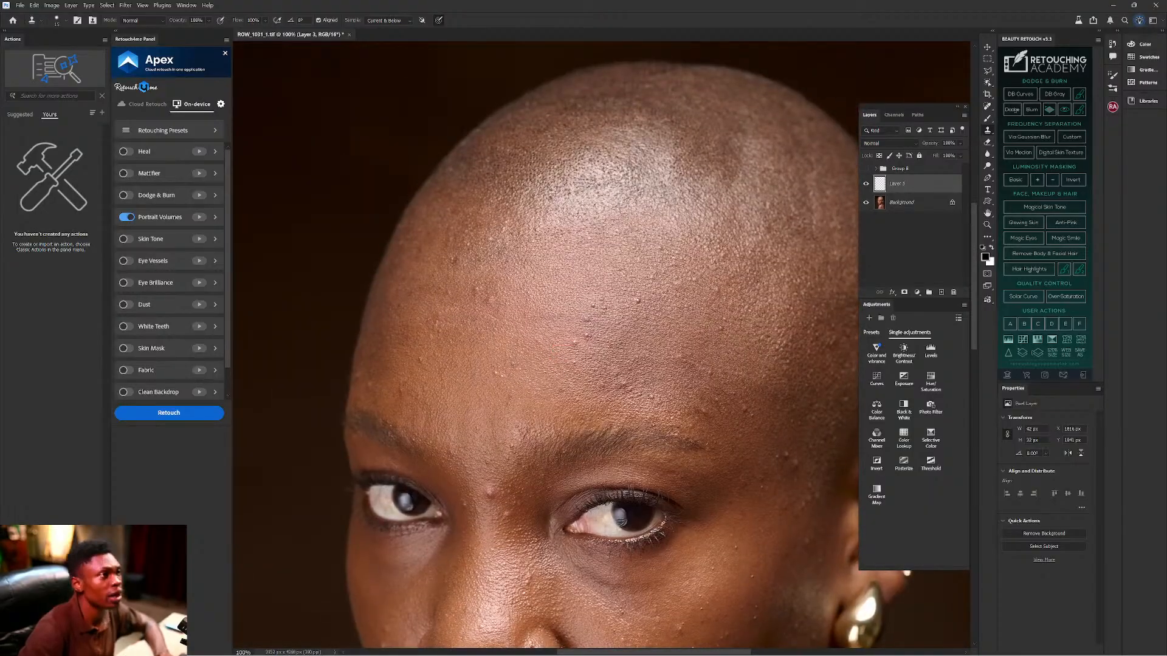
left_click(641, 302, "alt")
left_click(646, 309, "alt")
left_click(637, 301)
left_click(645, 309, "alt")
left_click(638, 305)
left_click(644, 307, "alt")
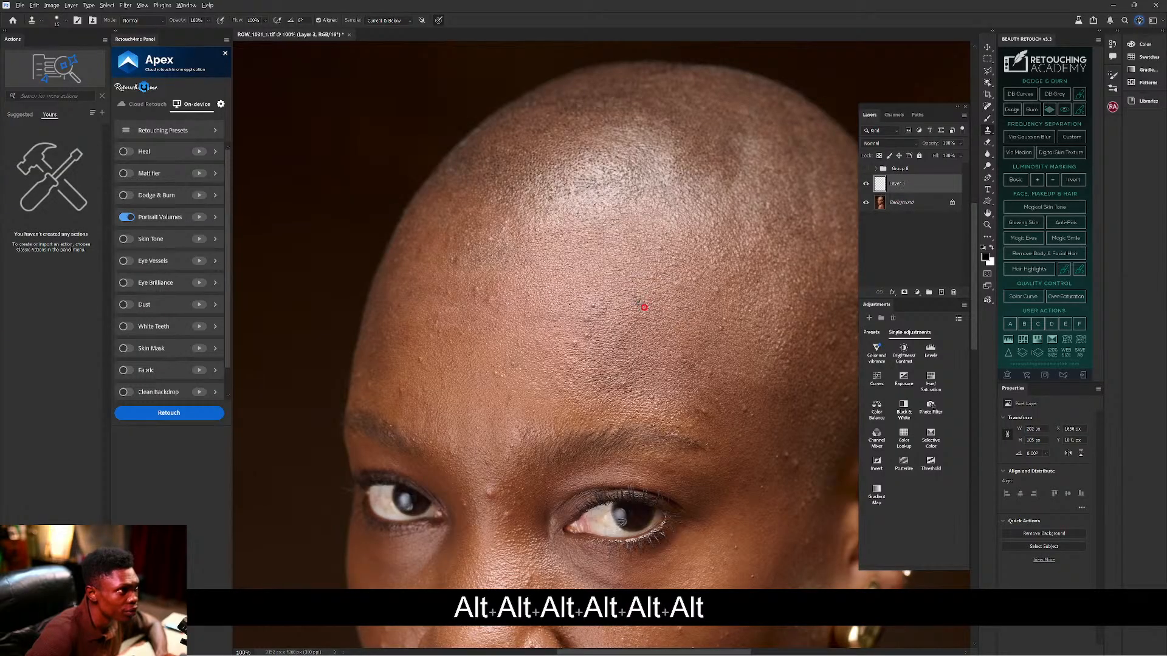
left_click(602, 333, "alt")
left_click(602, 343)
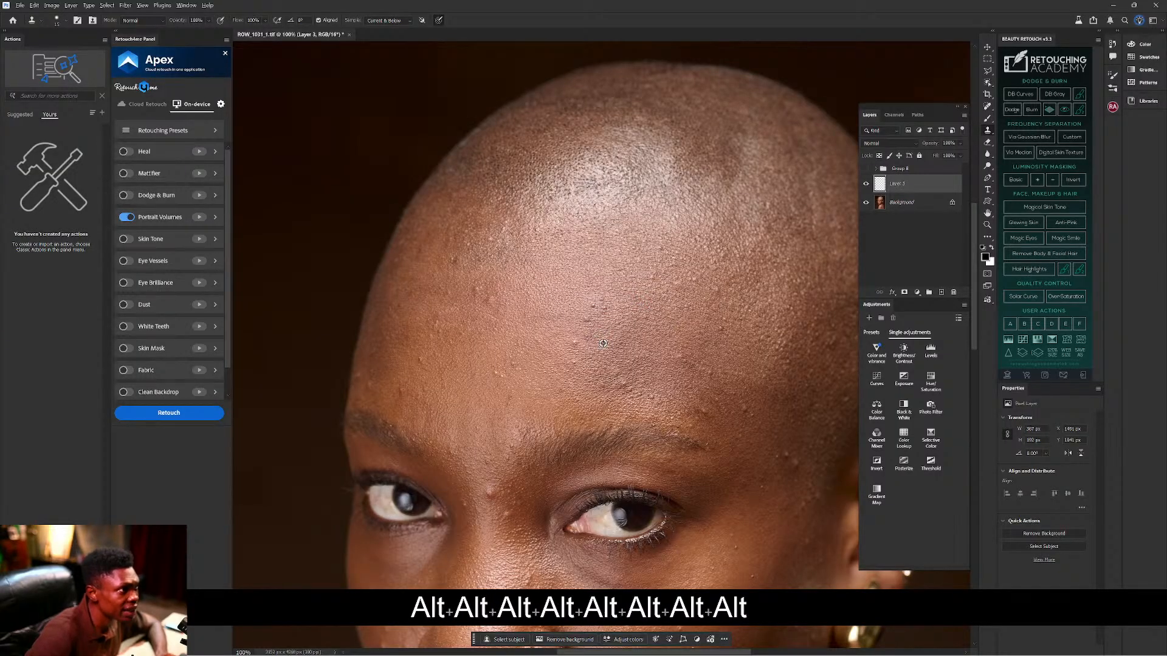
left_click(601, 323, "alt")
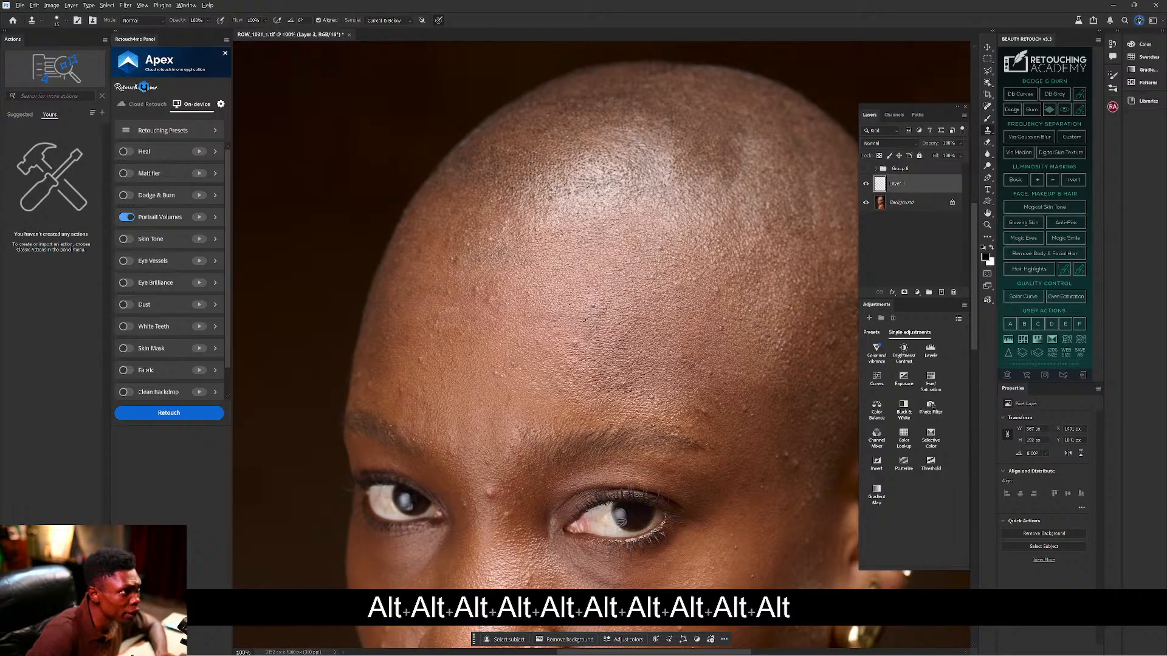
left_click(605, 316, "alt")
left_click(603, 316, "alt")
left_click(602, 316, "alt")
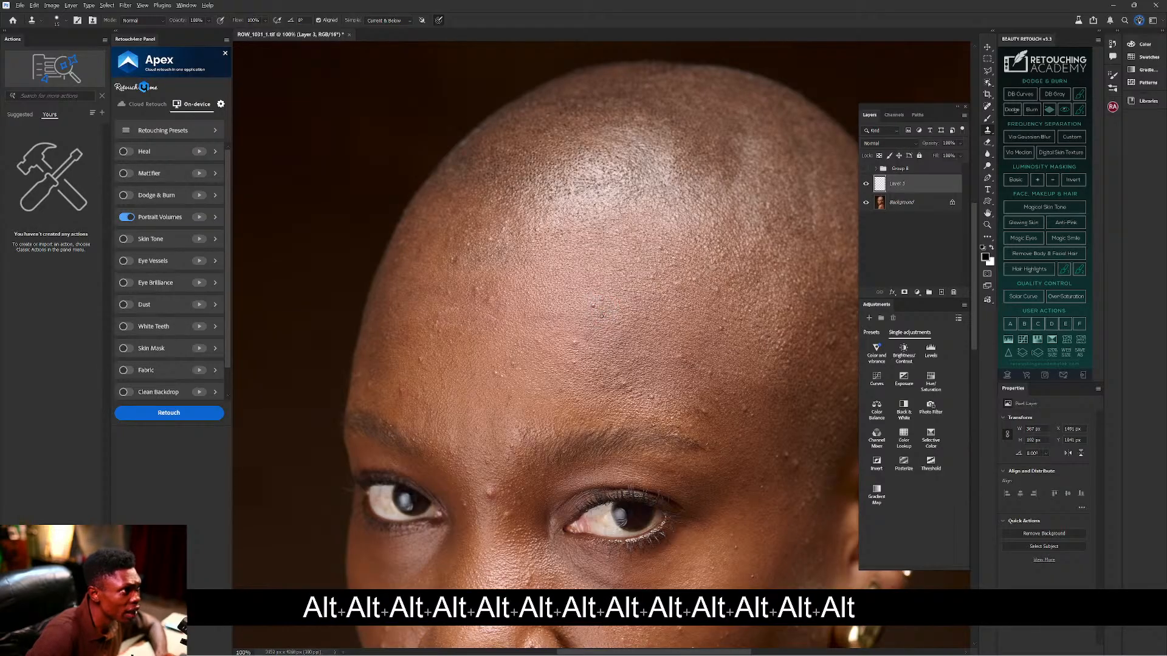
Resample clean skin and cover the bumps on the lower forehead above the brow.
left_click(592, 307, "alt")
left_click(602, 313, "alt")
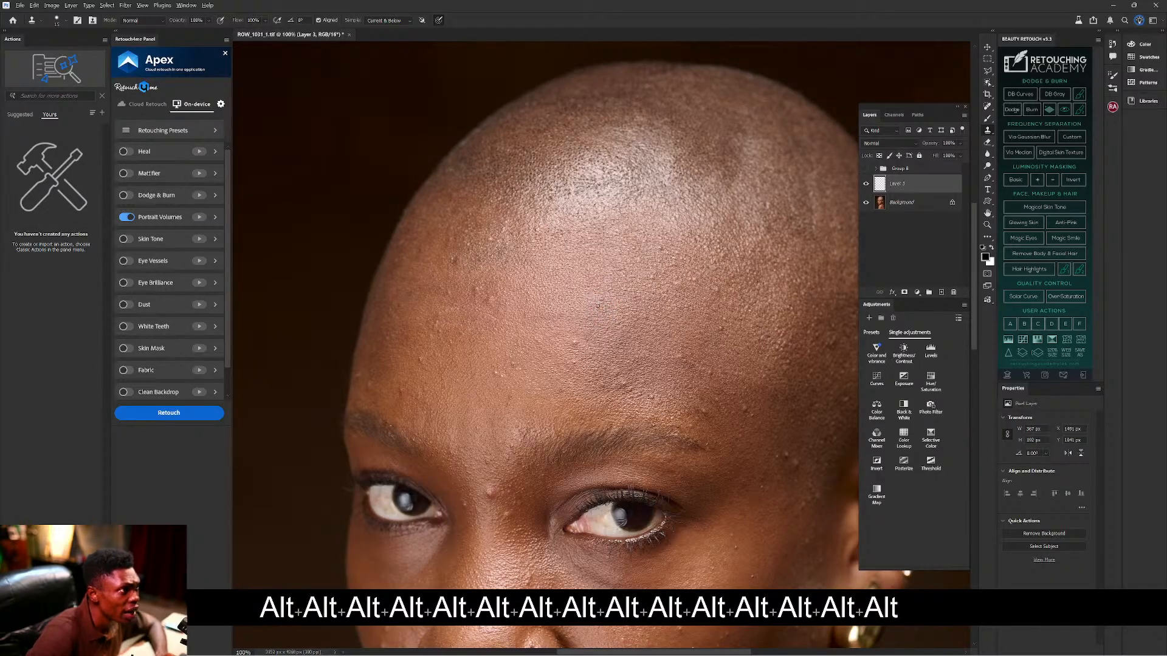
left_click(584, 347, "alt")
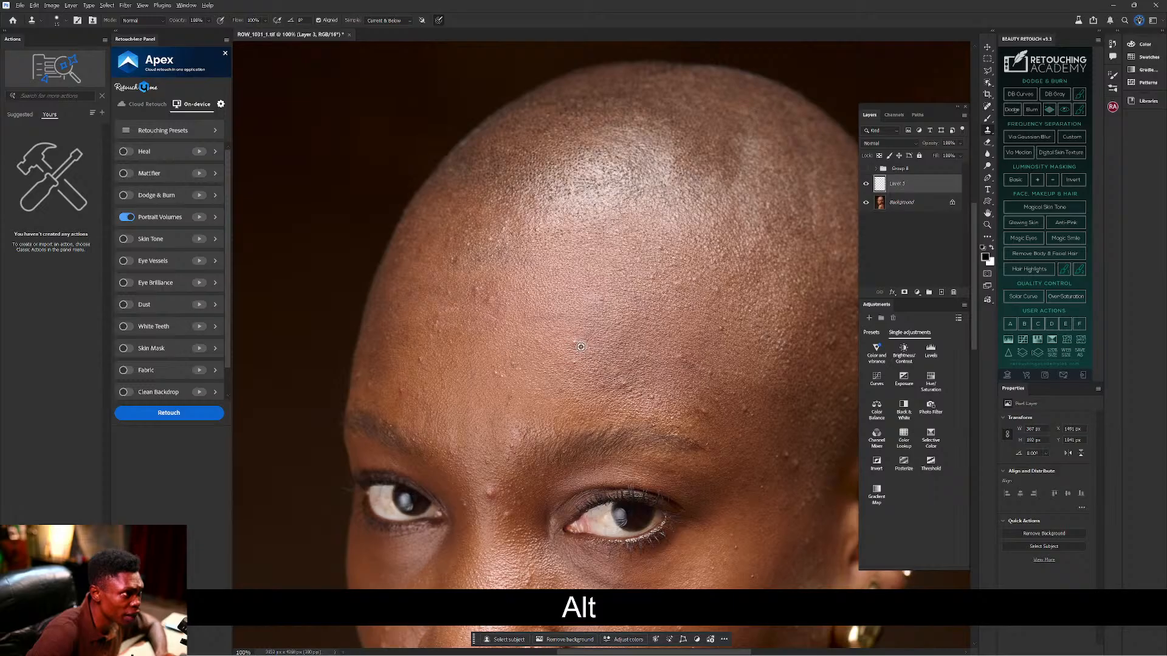
left_click(580, 347, "alt")
left_click(582, 371, "alt")
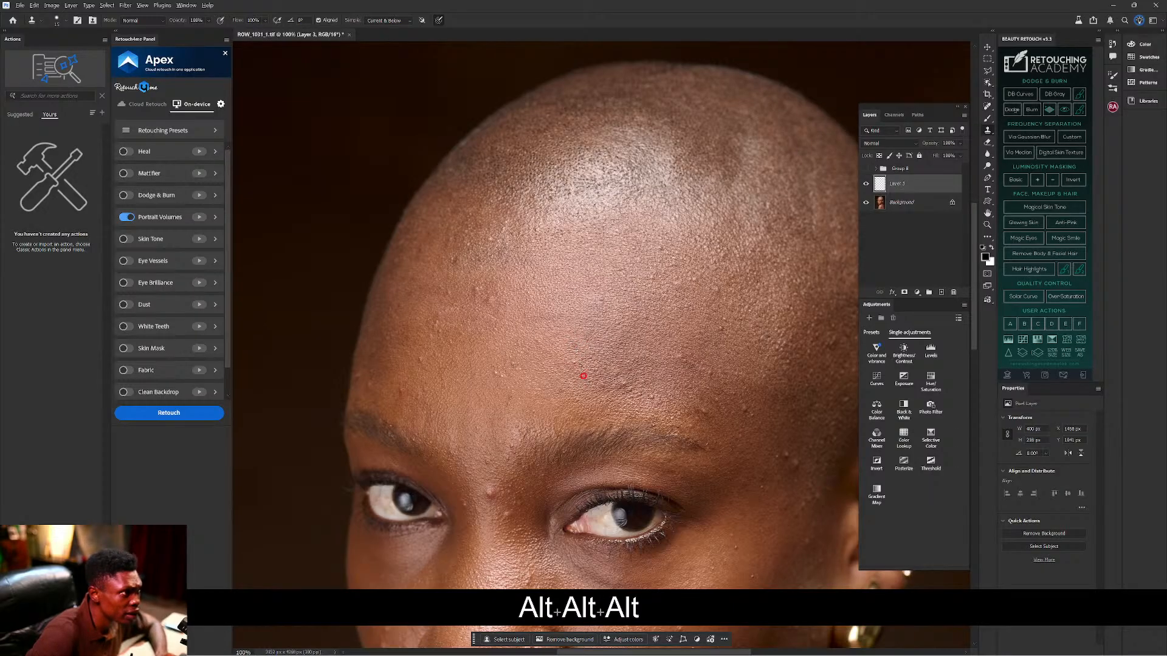
left_click(605, 396, "alt")
left_click(604, 395, "alt")
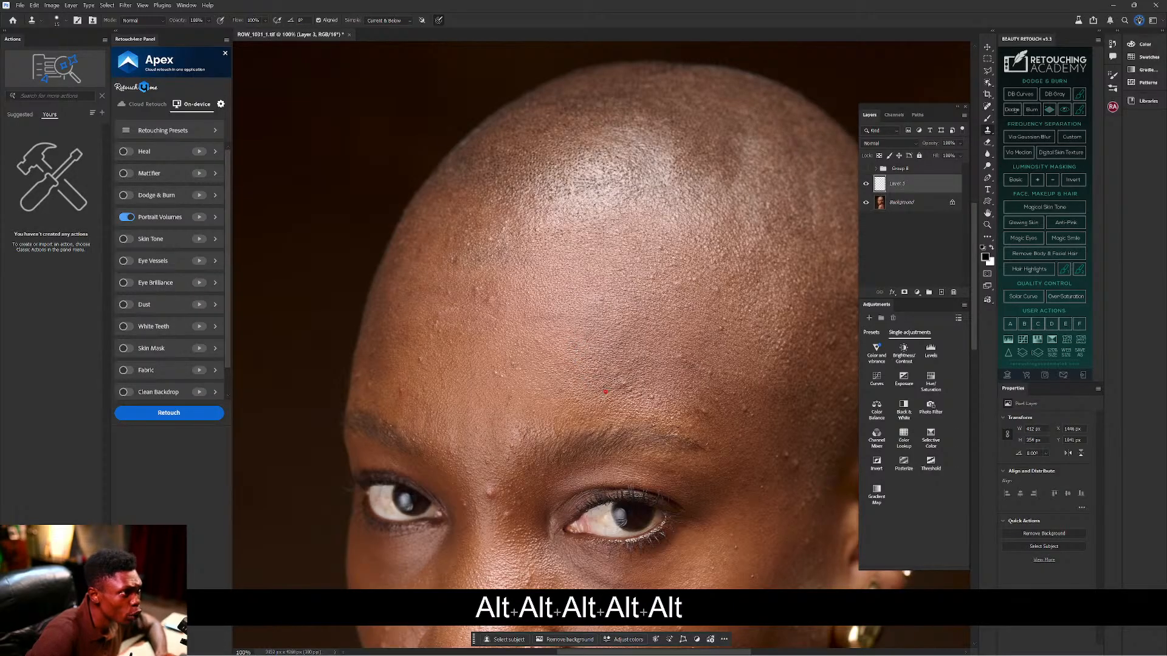
left_click(607, 392, "alt")
left_click(621, 388, "alt")
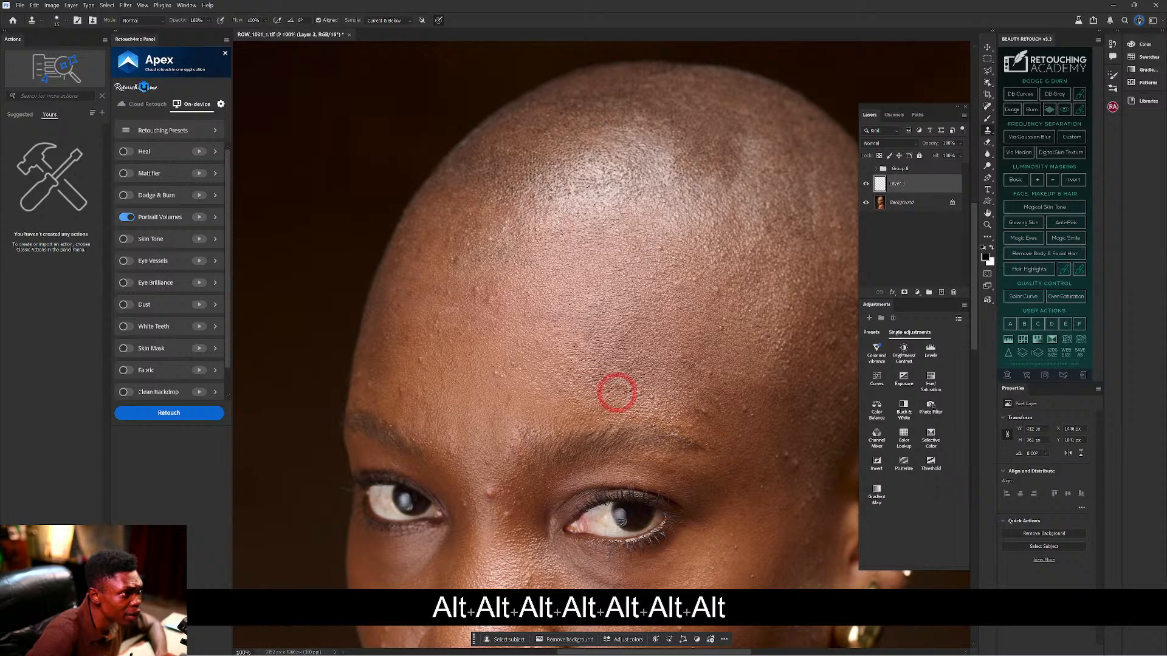
left_click(617, 392, "alt")
left_click(641, 398, "alt")
left_click(645, 401, "alt")
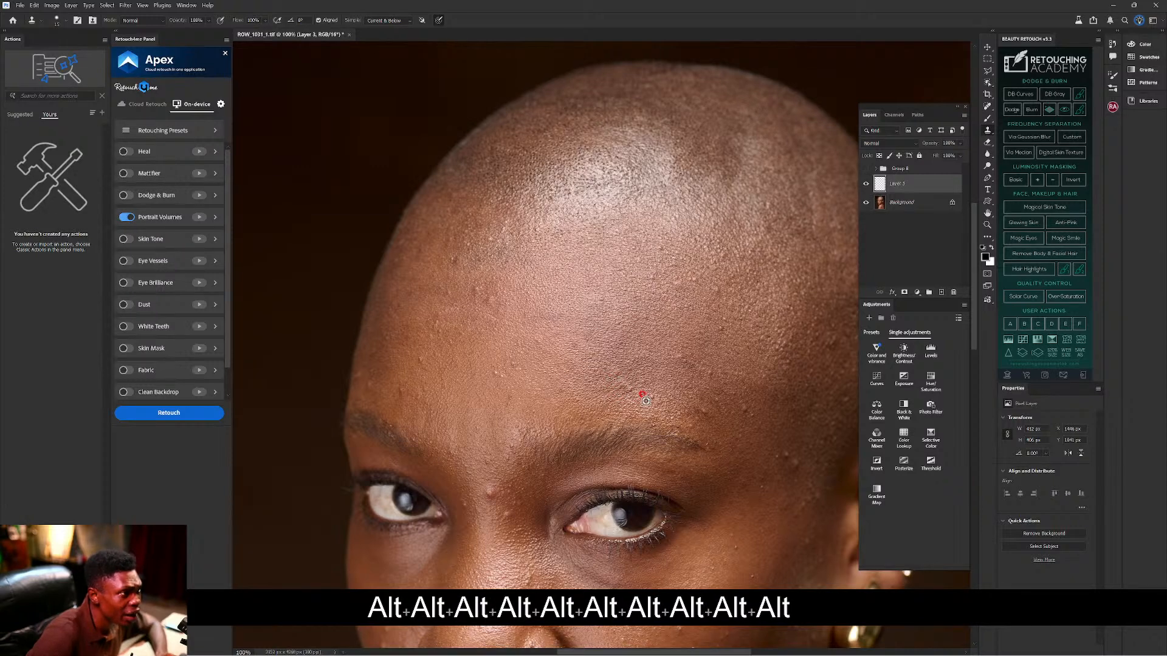
left_click(655, 404, "alt")
left_click(655, 405, "alt")
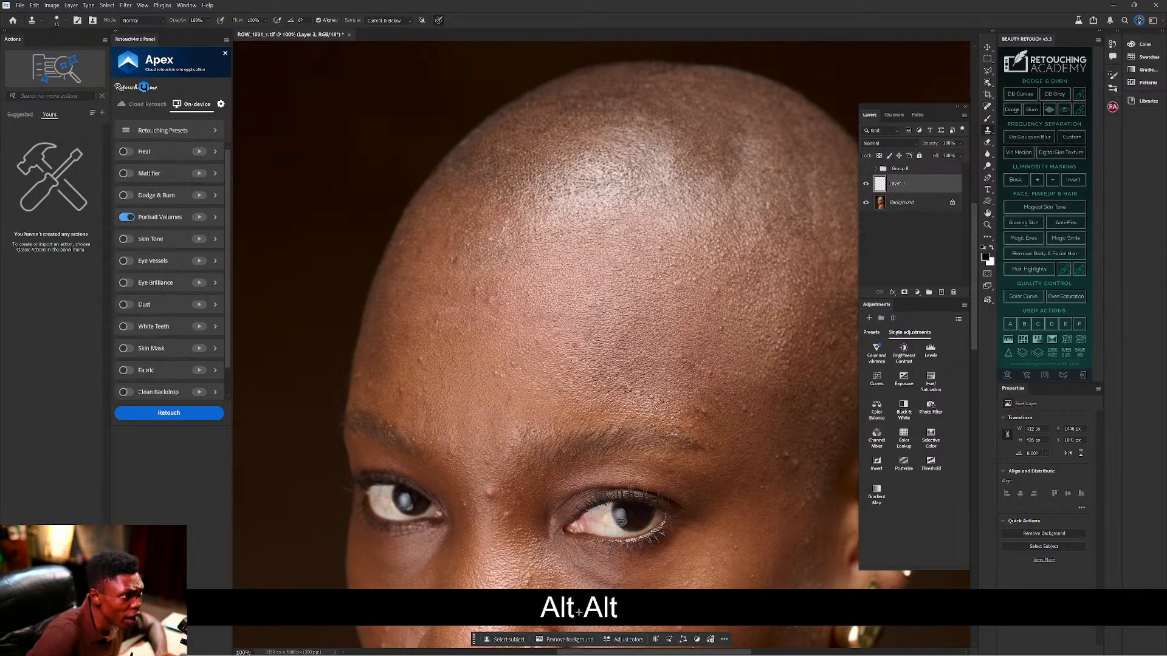
left_click(653, 406, "alt")
left_click(653, 405)
left_click(649, 406, "alt")
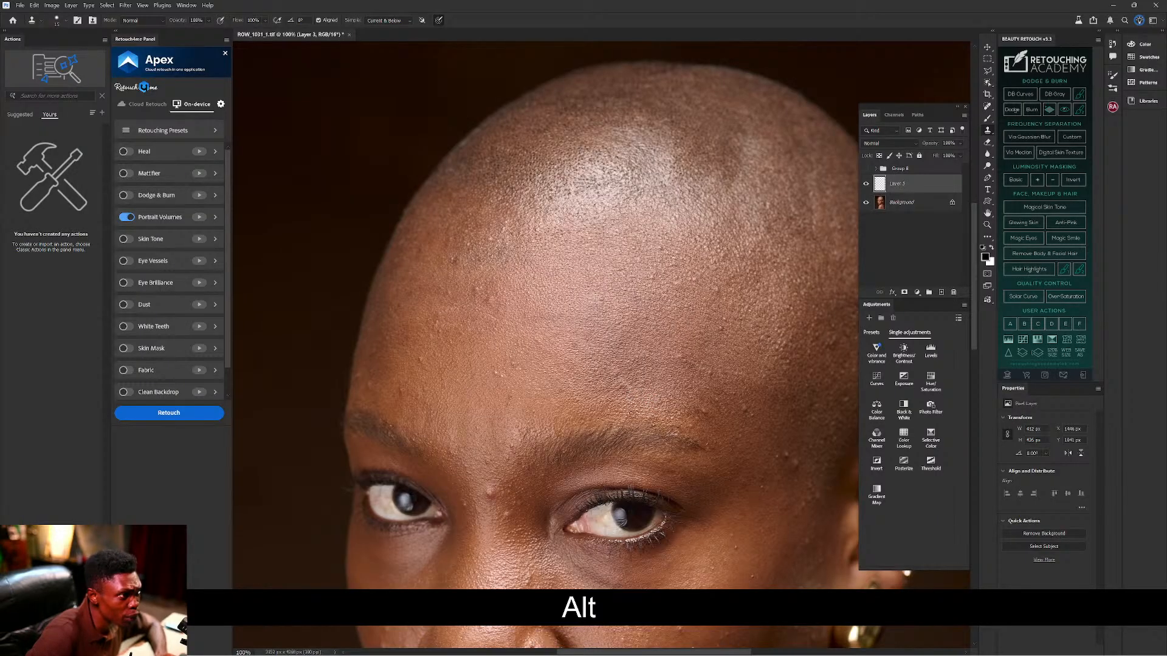
Clone away the blemishes on the left and upper-left forehead.
left_click(505, 383, "alt")
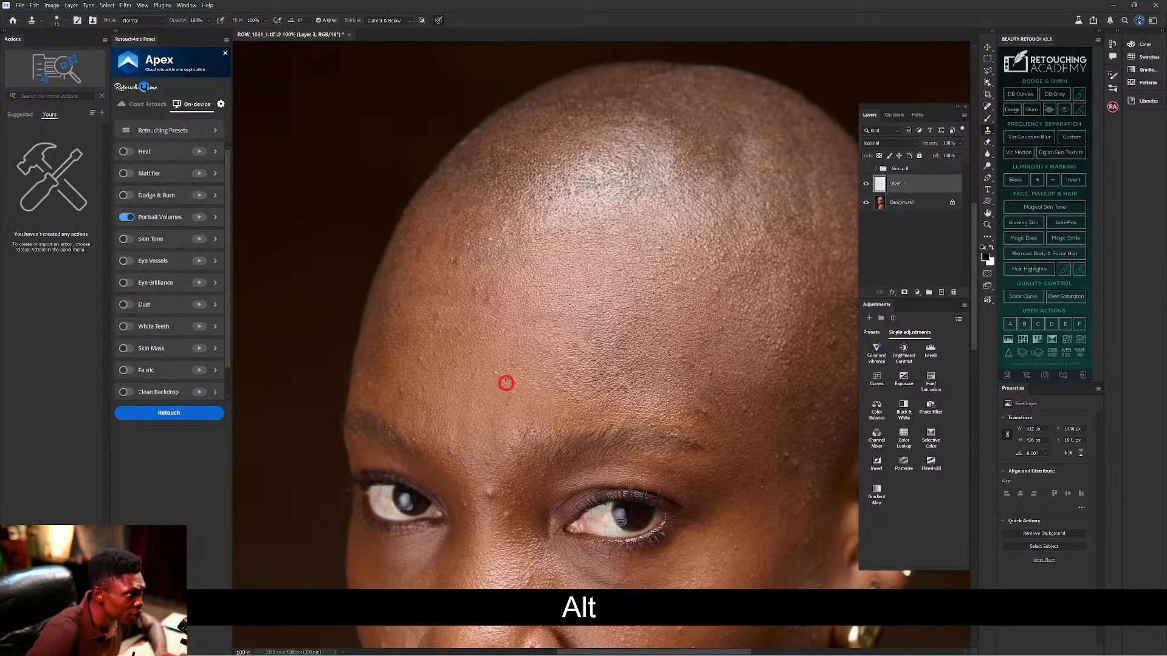
left_click(495, 373)
left_click(501, 377, "alt")
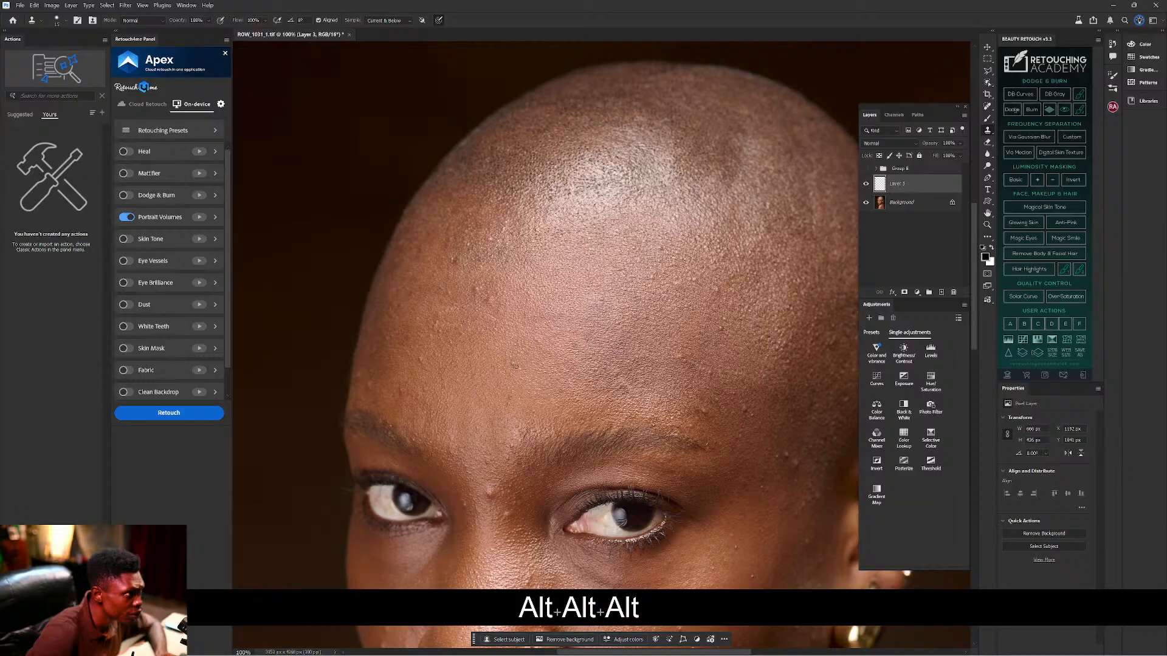
key("alt")
key("alt")
left_click(484, 302, "alt")
left_click(487, 304)
left_click(496, 300, "alt")
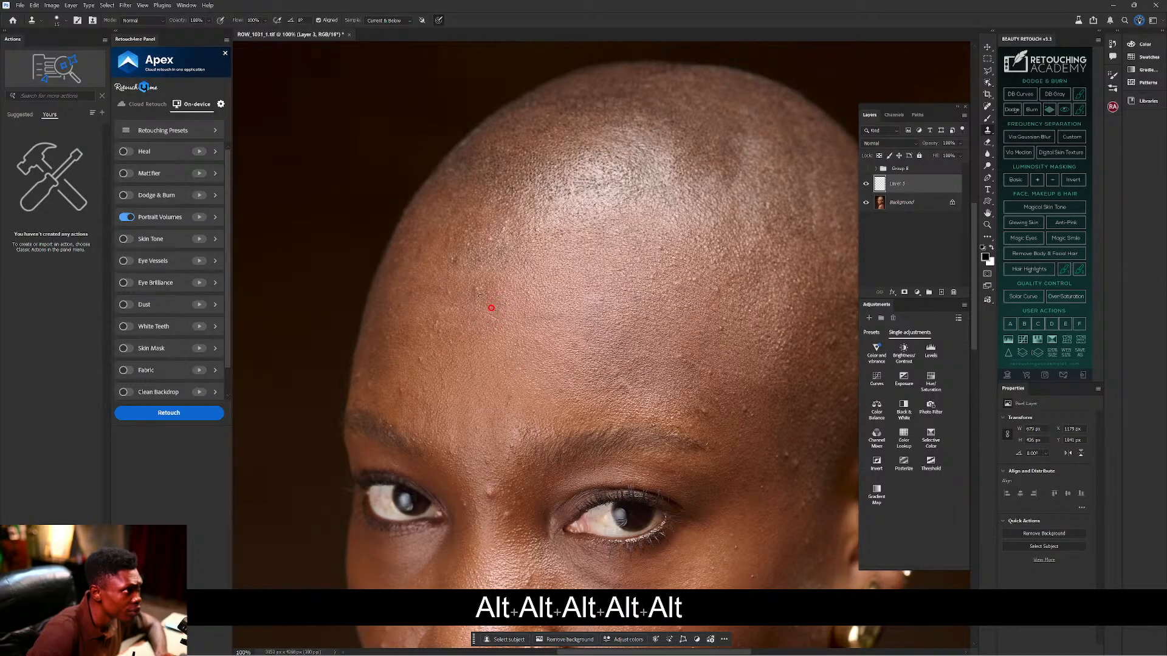
key("alt")
left_click(476, 300)
key("alt")
left_click(481, 301, "alt")
left_click(481, 299)
key("alt")
key("alt")
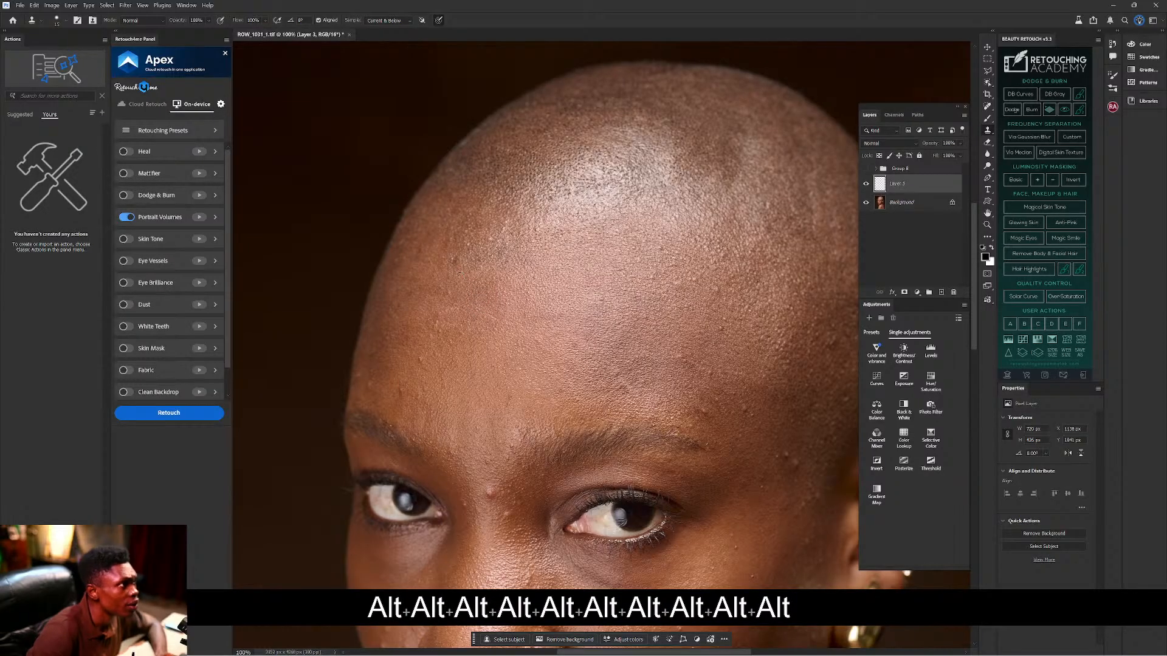
left_click(450, 264, "alt")
key("alt")
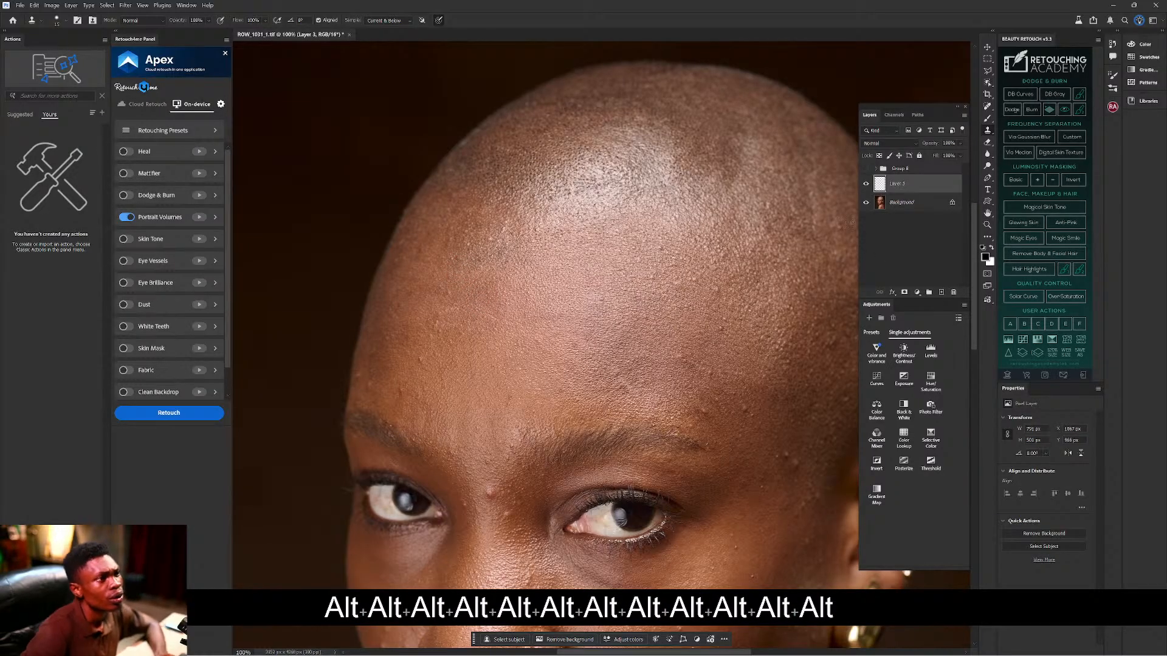
left_click(866, 185)
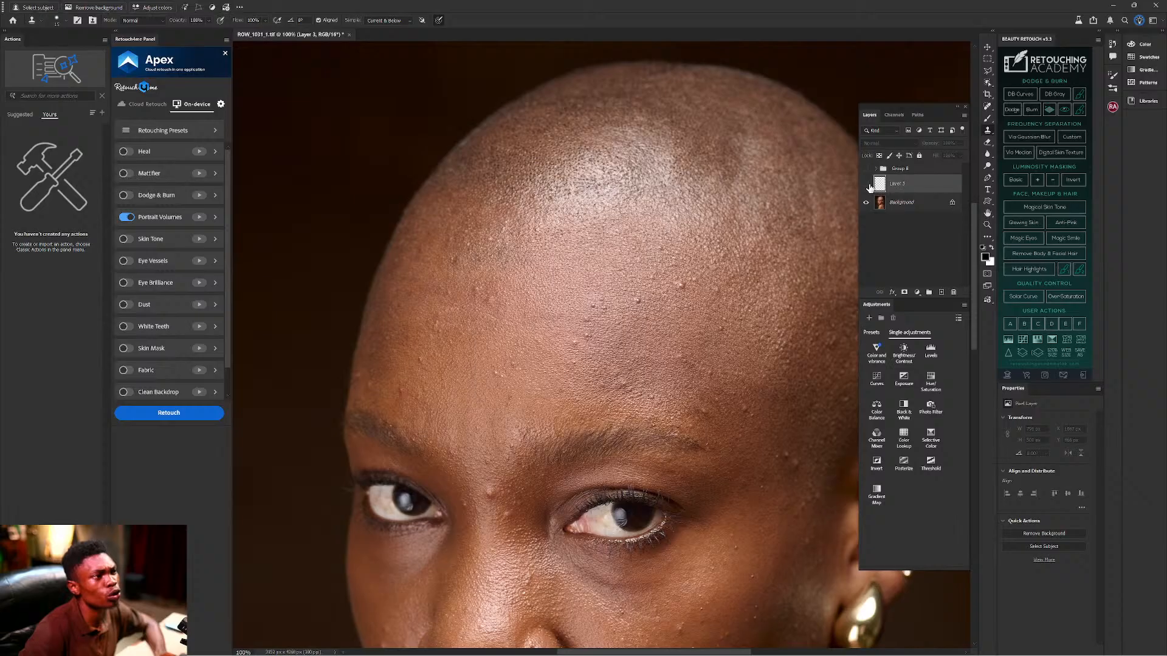
left_click(866, 184)
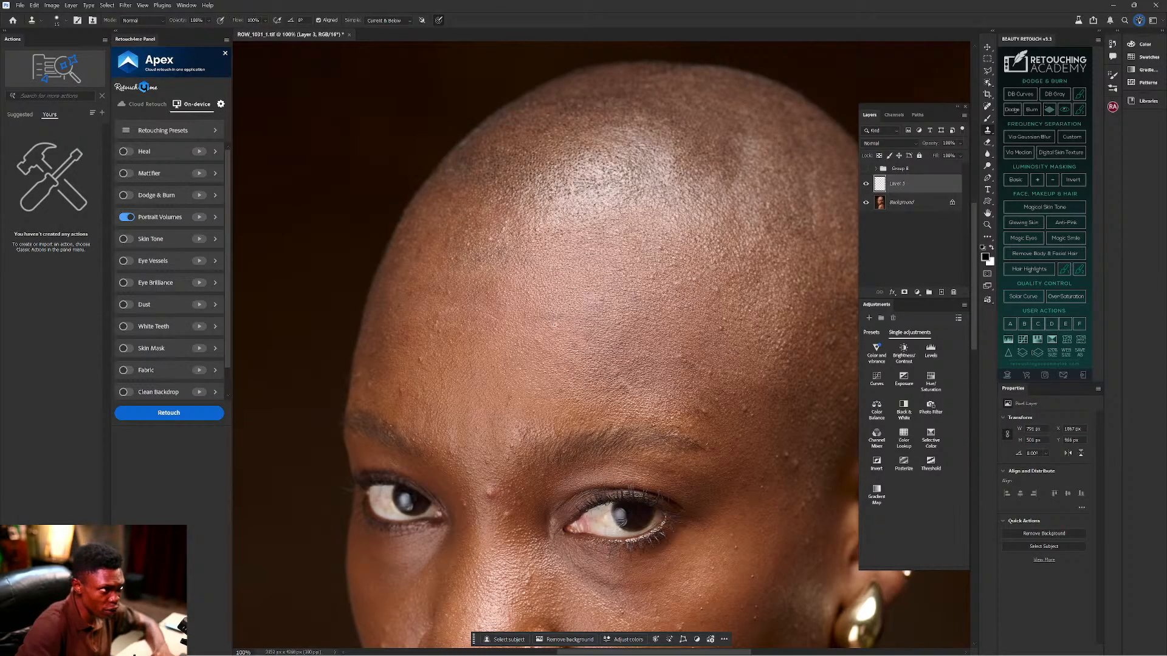
Clone over the blemish between the brows, resampling clean skin near the inner brow and forehead.
key("alt")
key("alt")
key("alt")
key("alt")
key("alt")
key("alt")
key("alt")
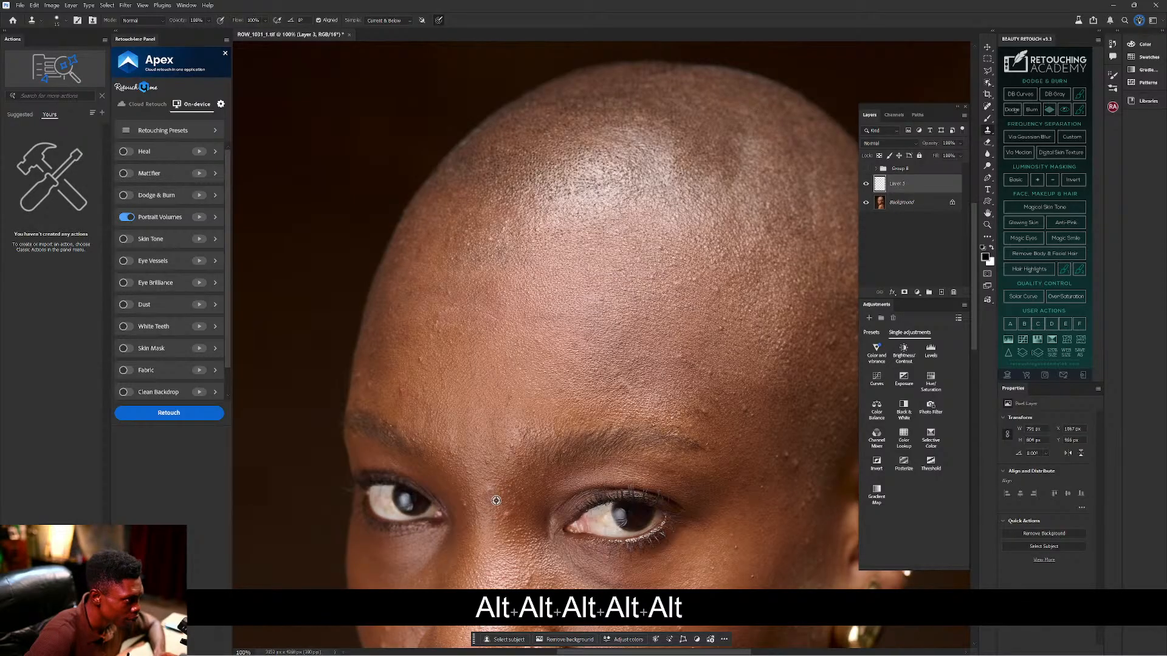
key("alt")
key("alt")
key("alt")
left_click(527, 514)
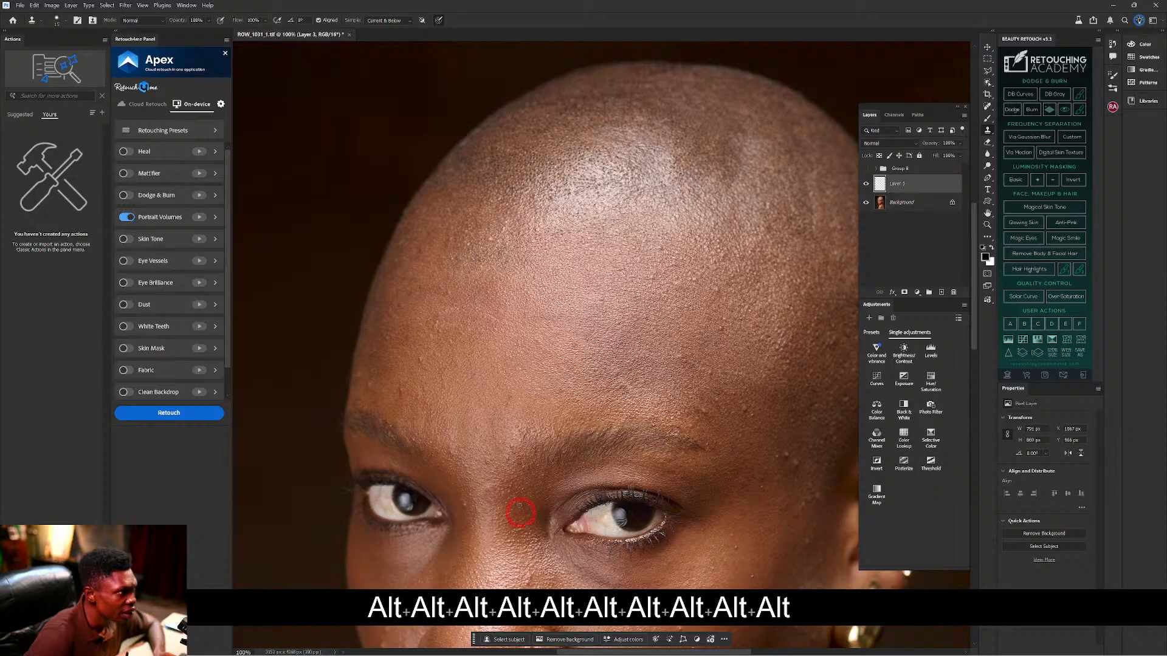
key("alt")
key("alt")
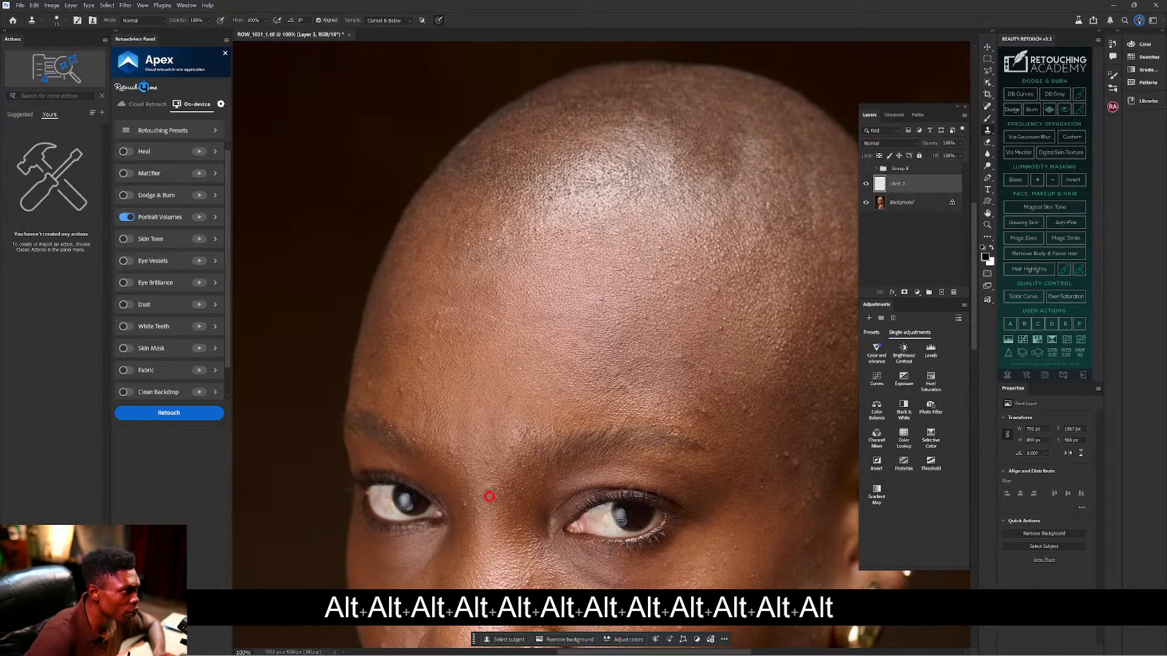
key("alt")
key("alt")
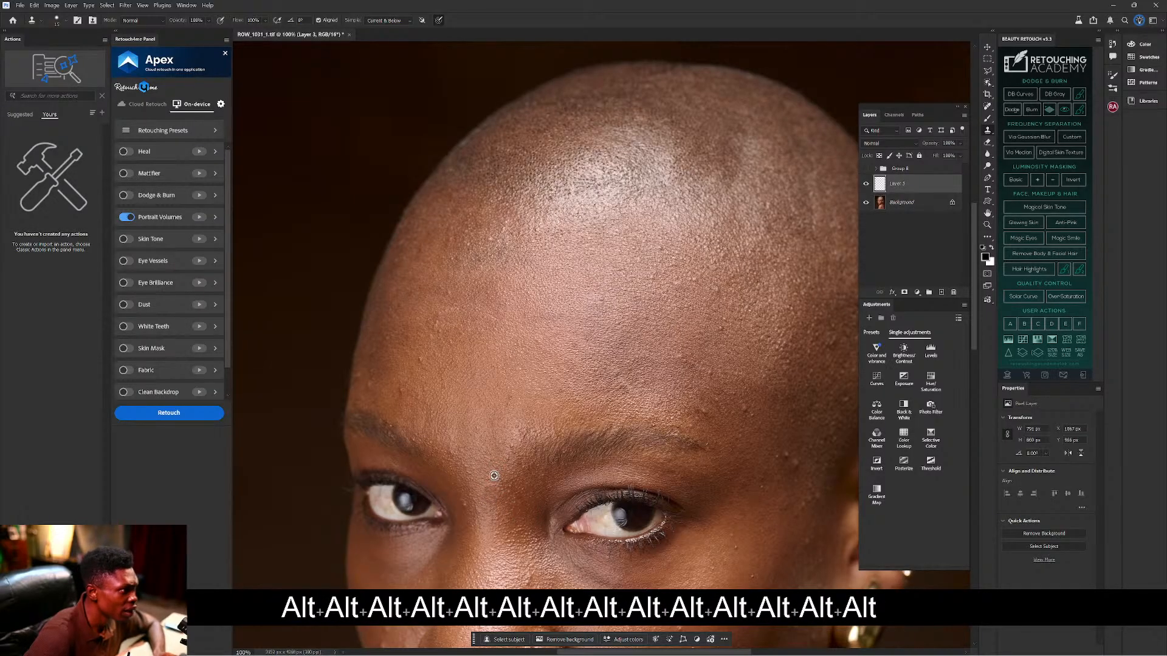
key("alt")
key("alt")
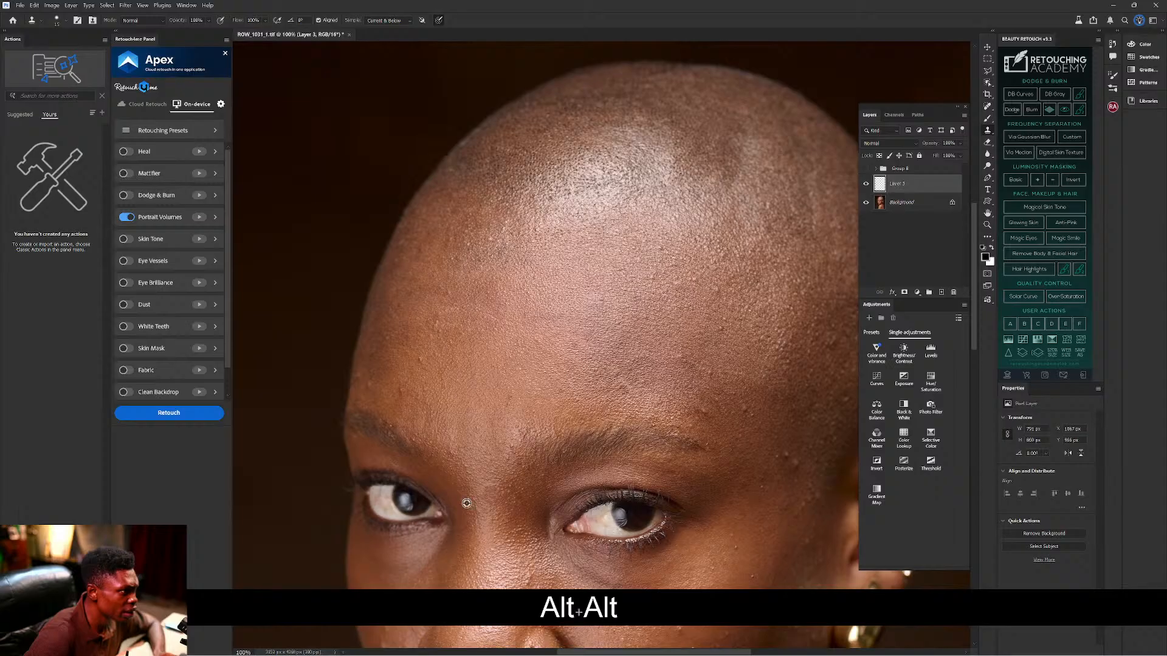
key("alt")
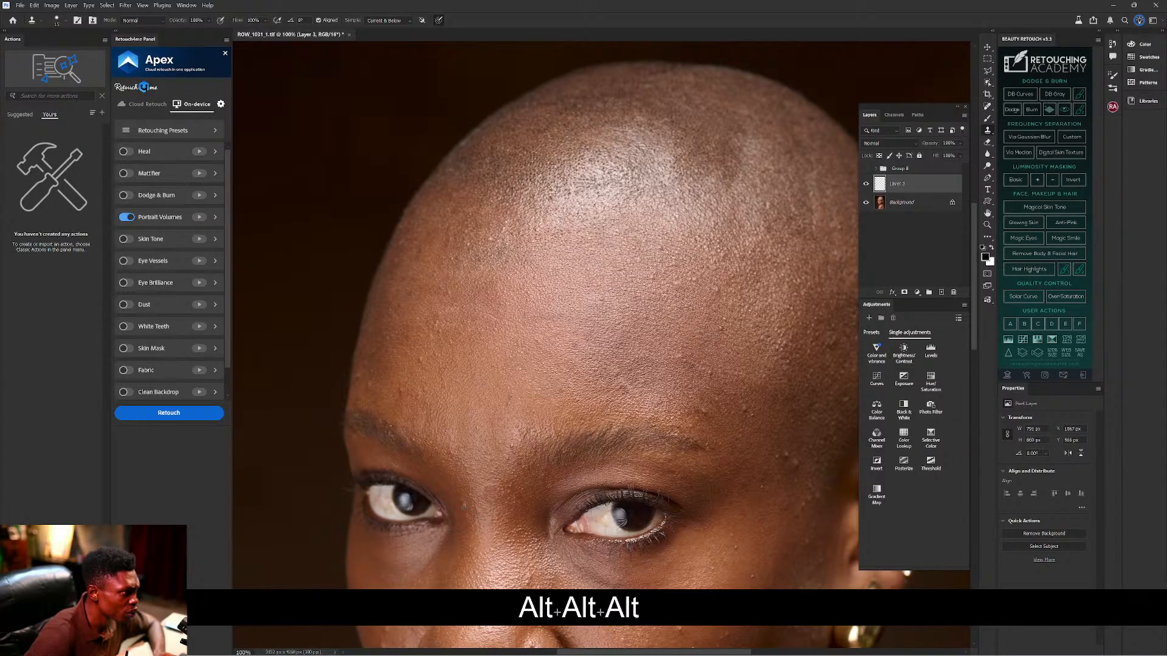
key("alt")
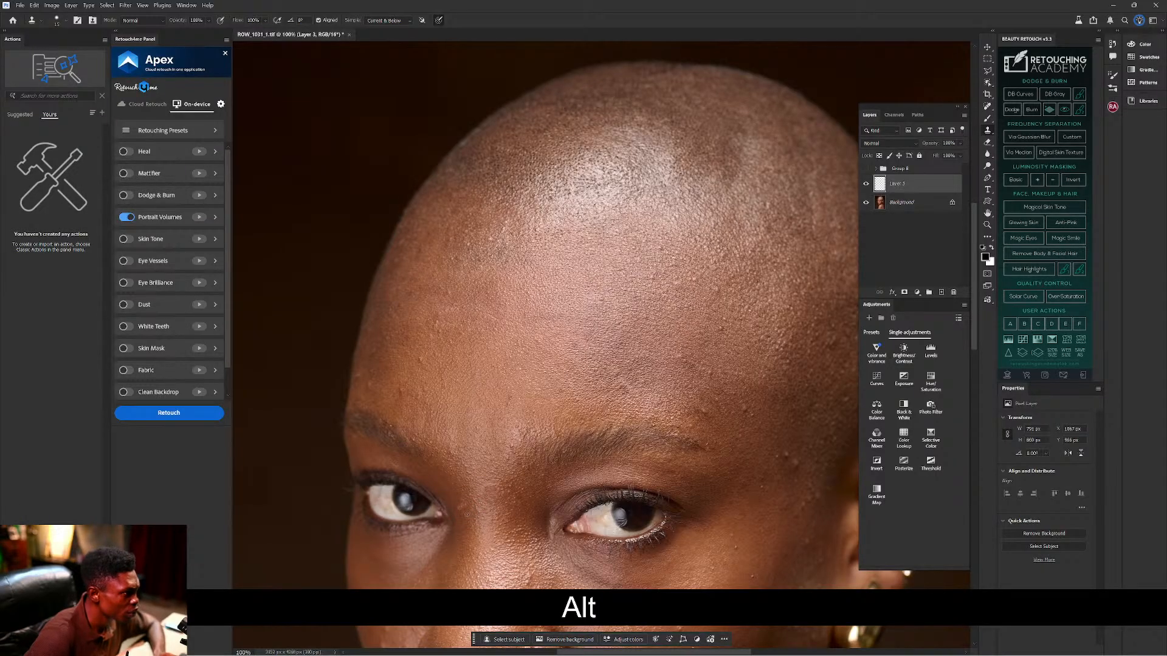
key("alt")
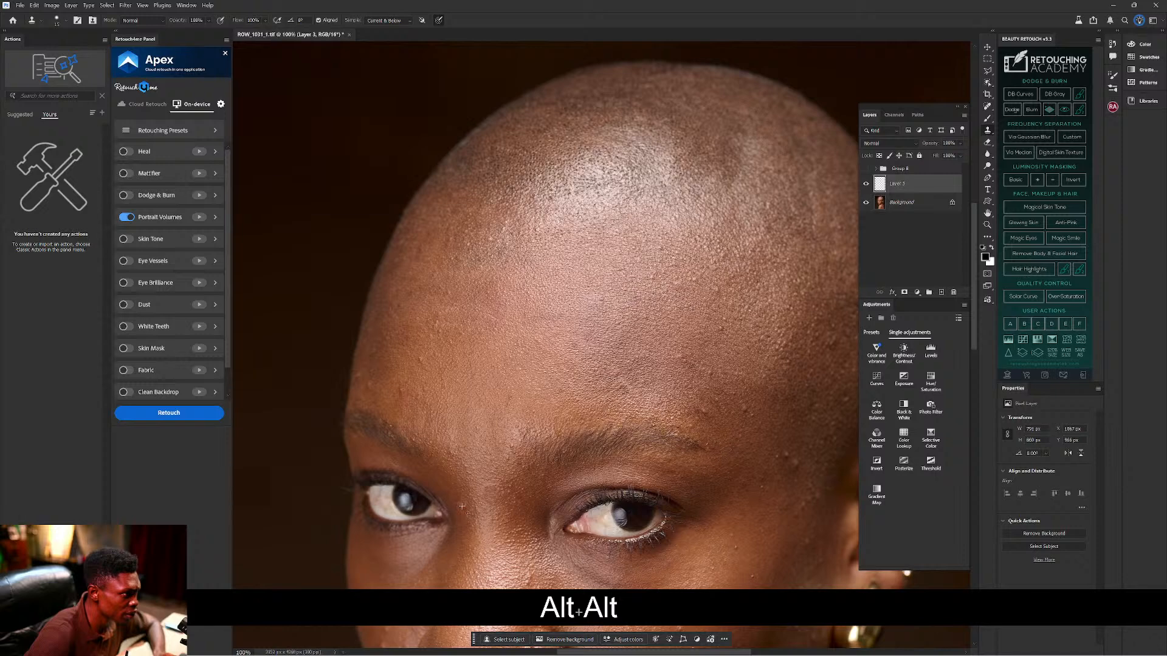
key("alt")
key("alt")
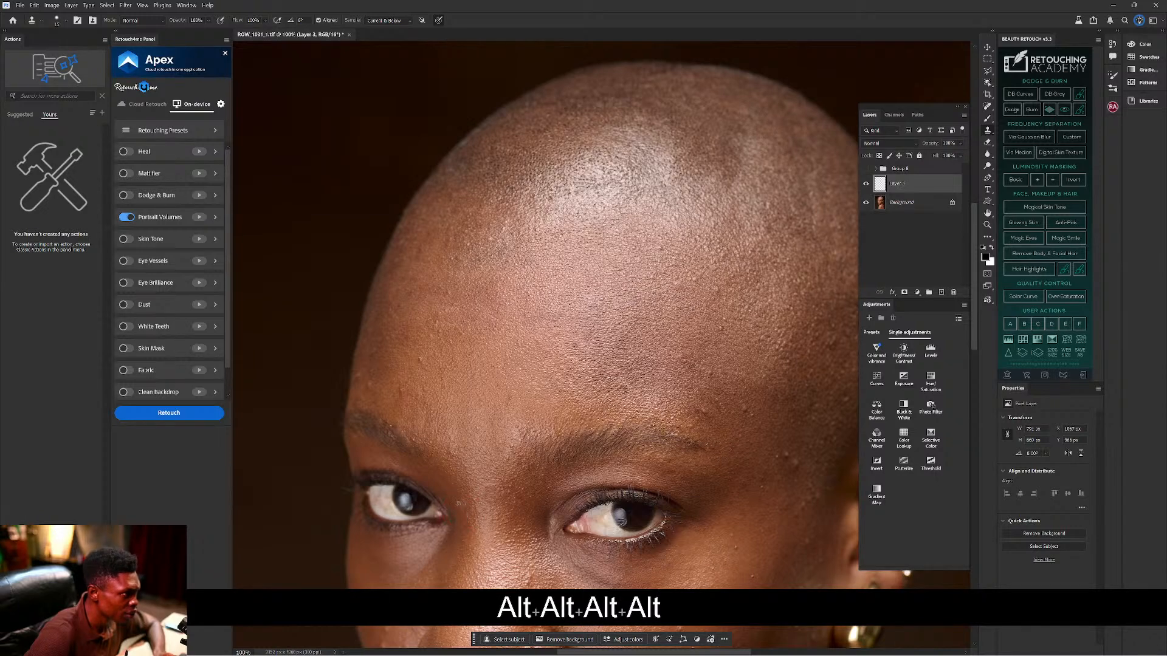
key("alt")
key("alt")
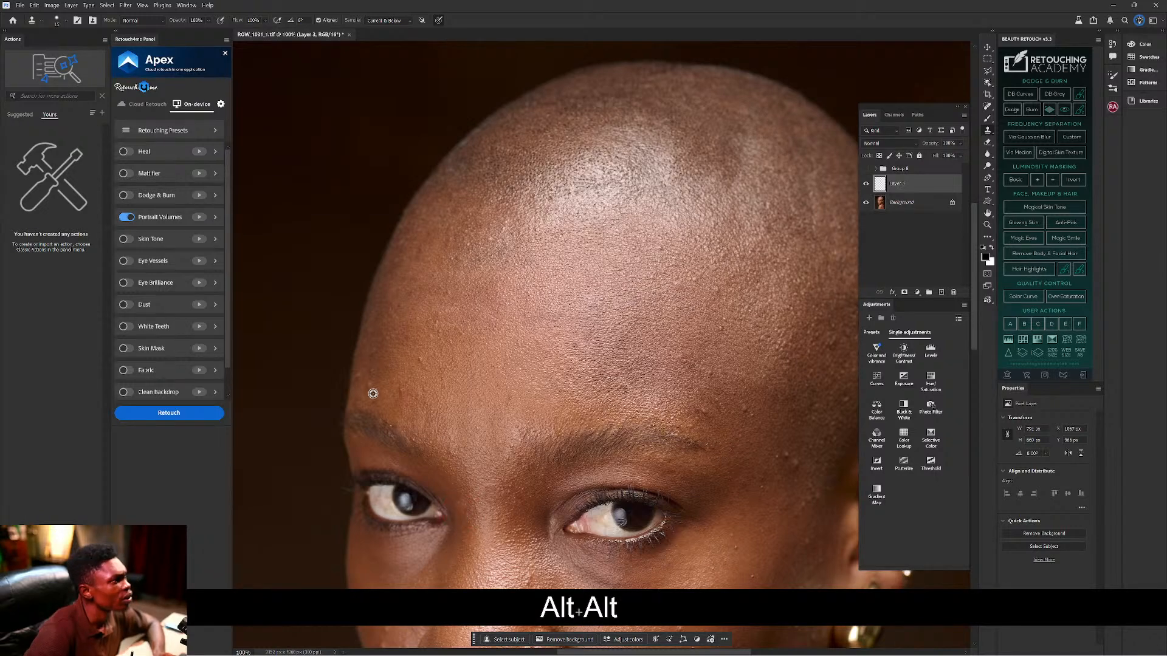
Stamp clean skin over the bumps on the left forehead just above the brow.
left_click(377, 393, "alt")
left_click(370, 385)
left_click(380, 391, "alt")
left_click(369, 380)
key("alt")
key("alt")
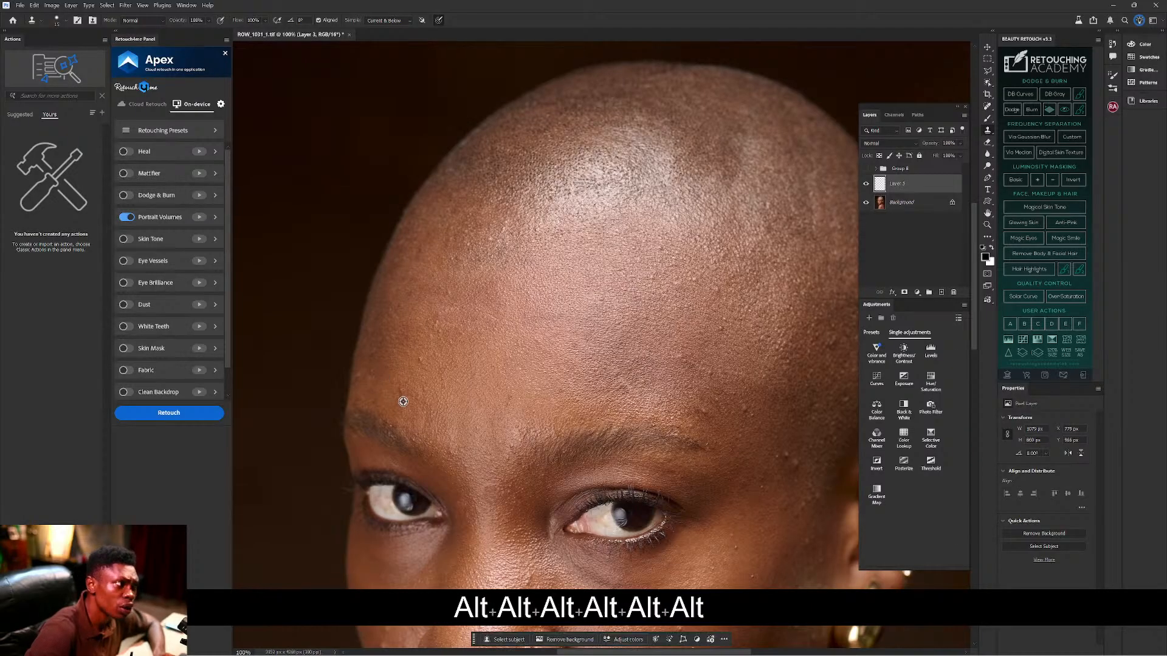
key("alt")
key("alt")
left_click(407, 396, "alt")
left_click(403, 394, "alt")
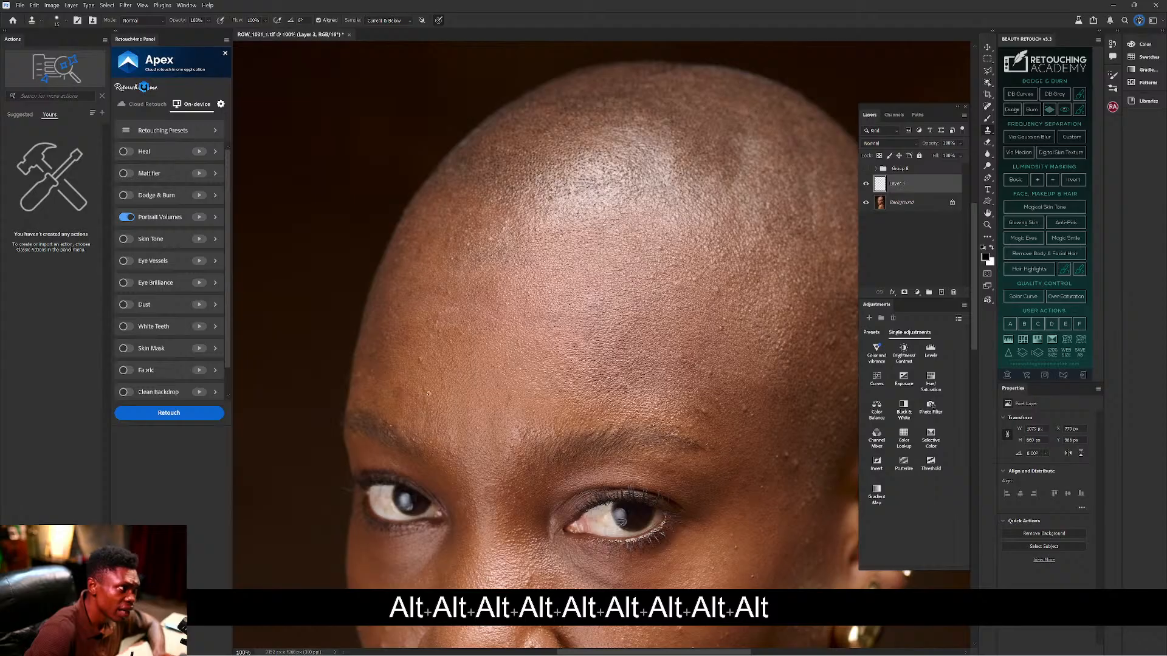
key("alt")
key("alt")
left_click(392, 390, "alt")
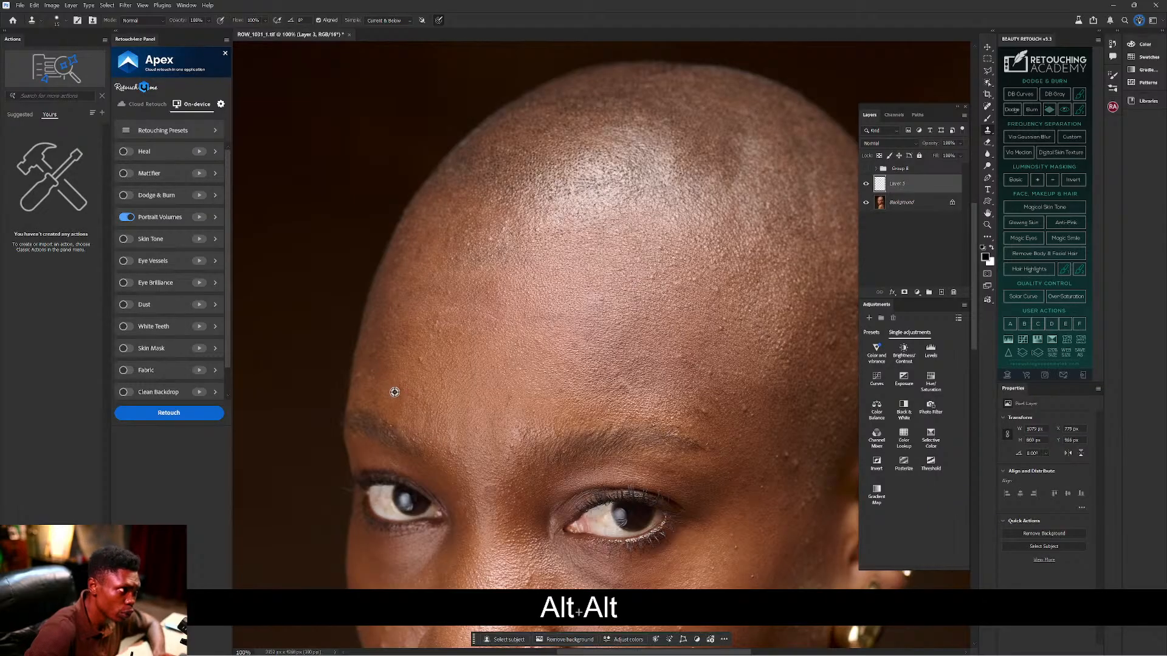
left_click(402, 400, "alt")
key("alt")
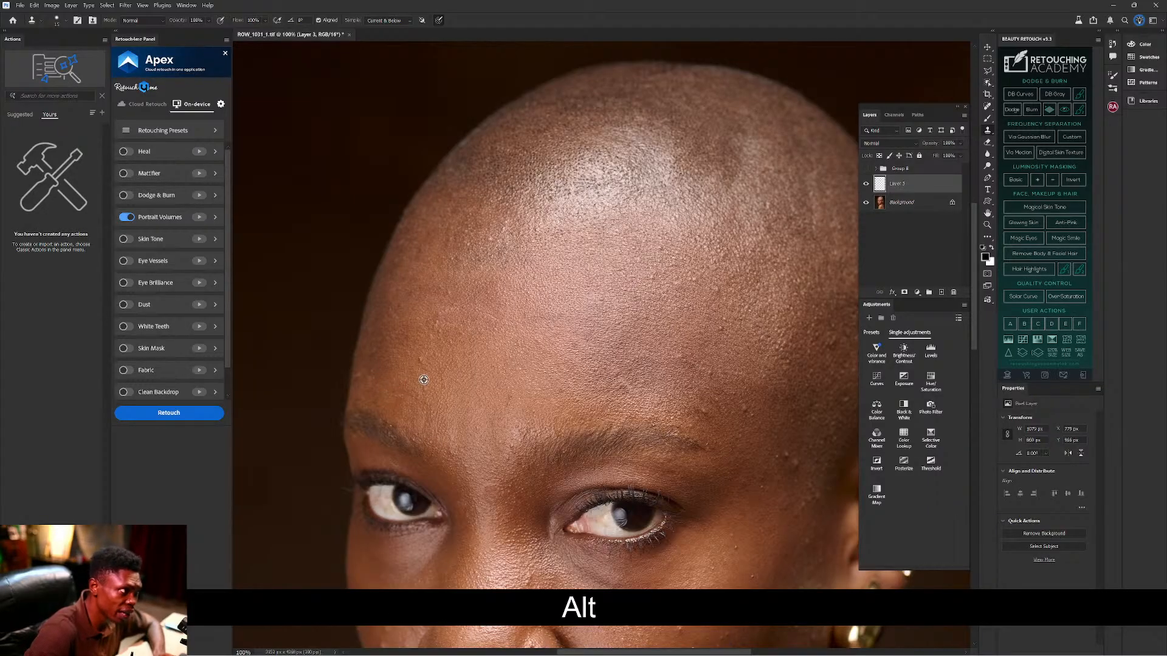
key("alt")
Clone away the bumps higher on the left forehead and near its edge.
left_click(429, 368, "alt")
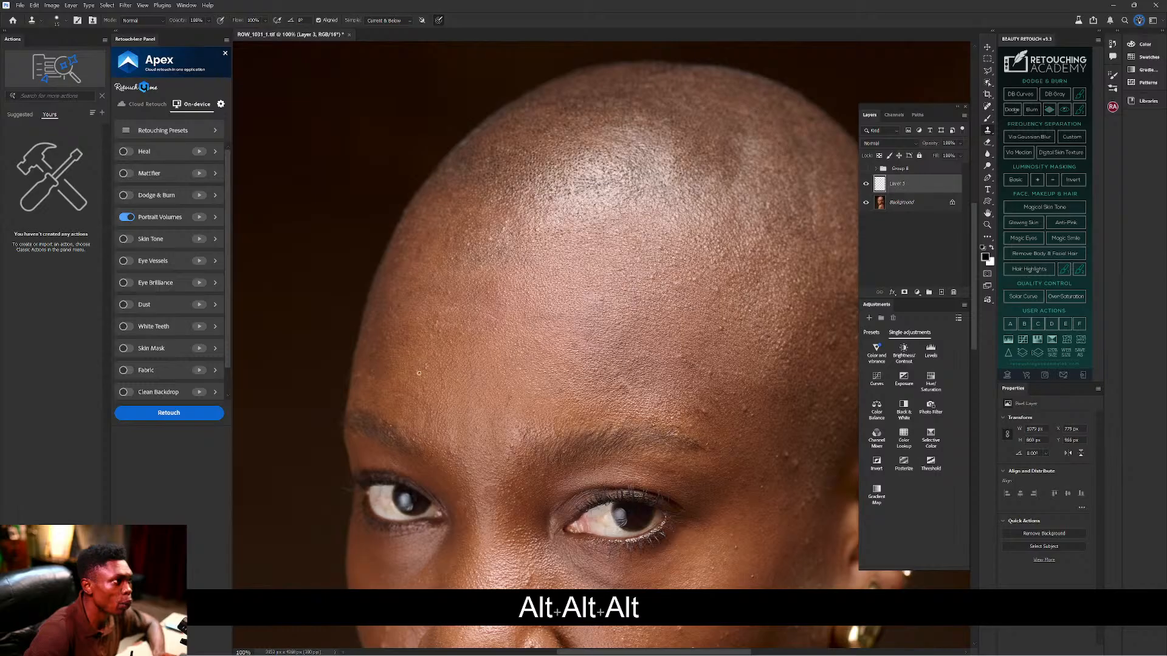
left_click(426, 397, "alt")
key("alt")
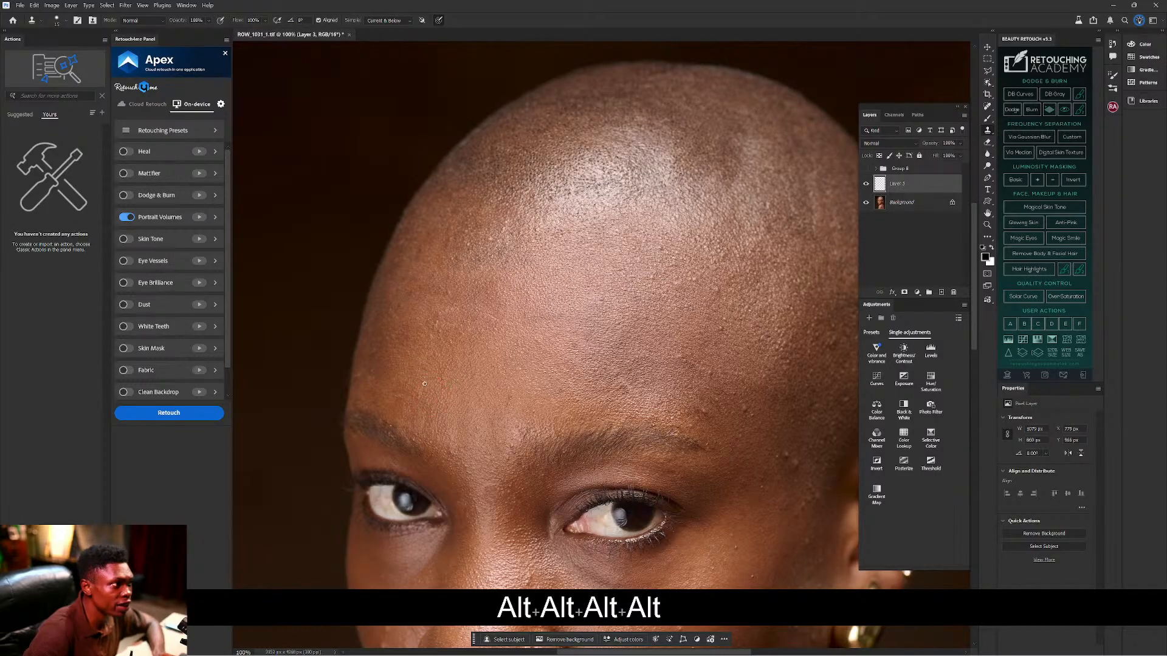
key("alt")
left_click(444, 339, "alt")
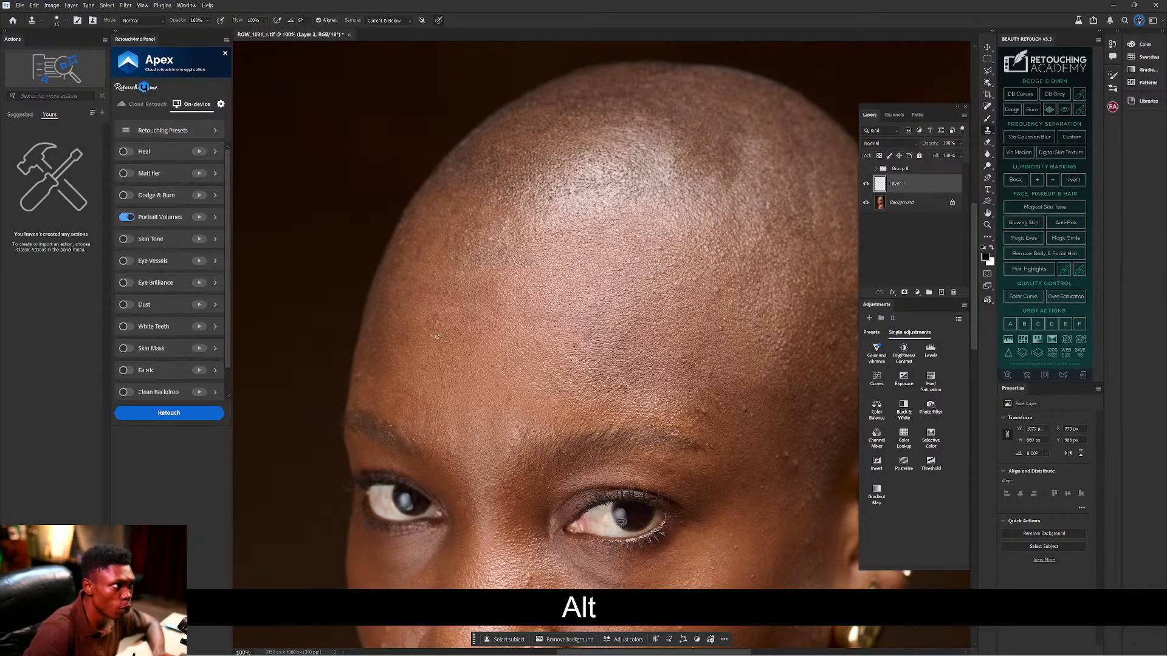
left_click(454, 304, "alt")
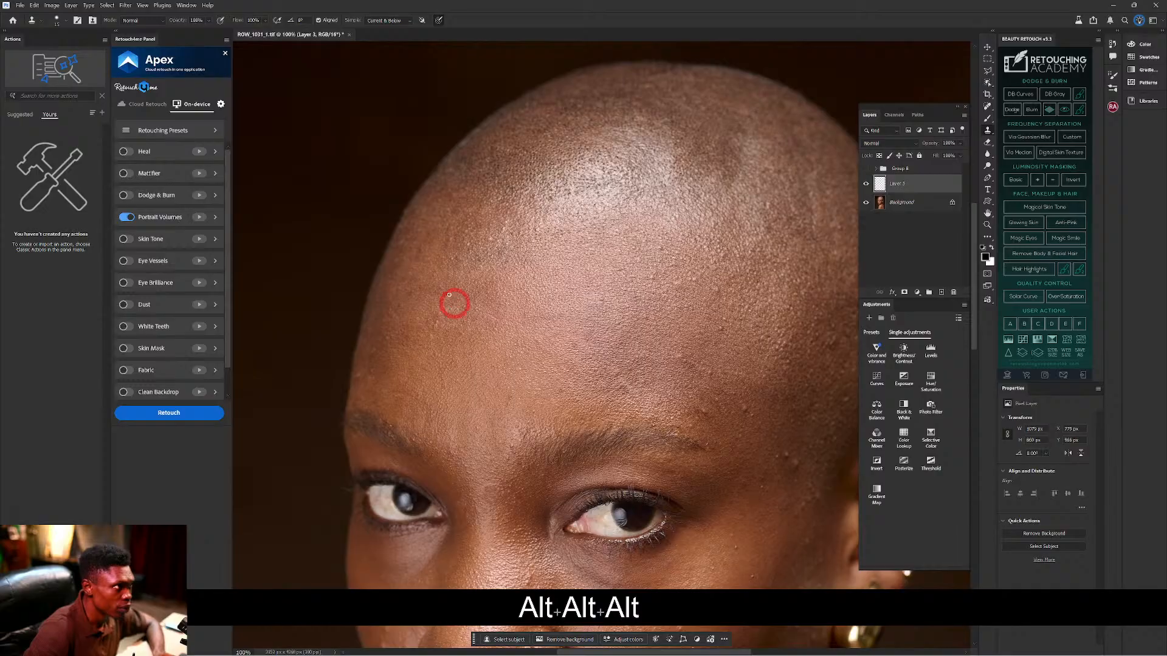
key("alt")
key("alt")
left_click(481, 320, "alt")
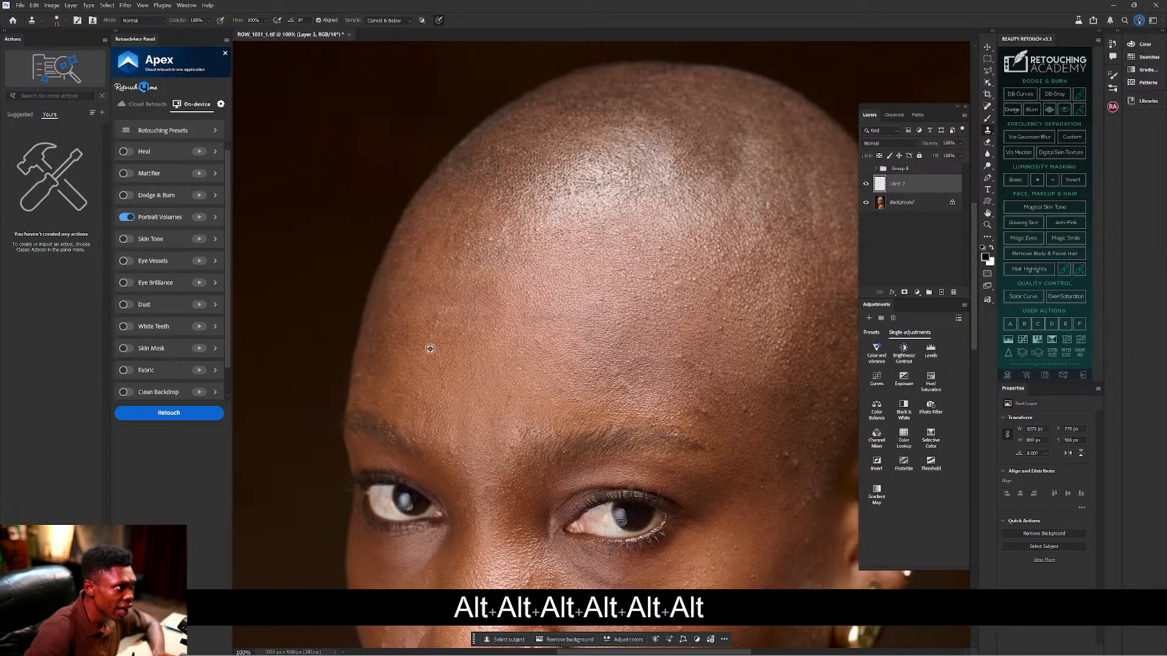
left_click(443, 326, "alt")
key("alt")
left_click(438, 338)
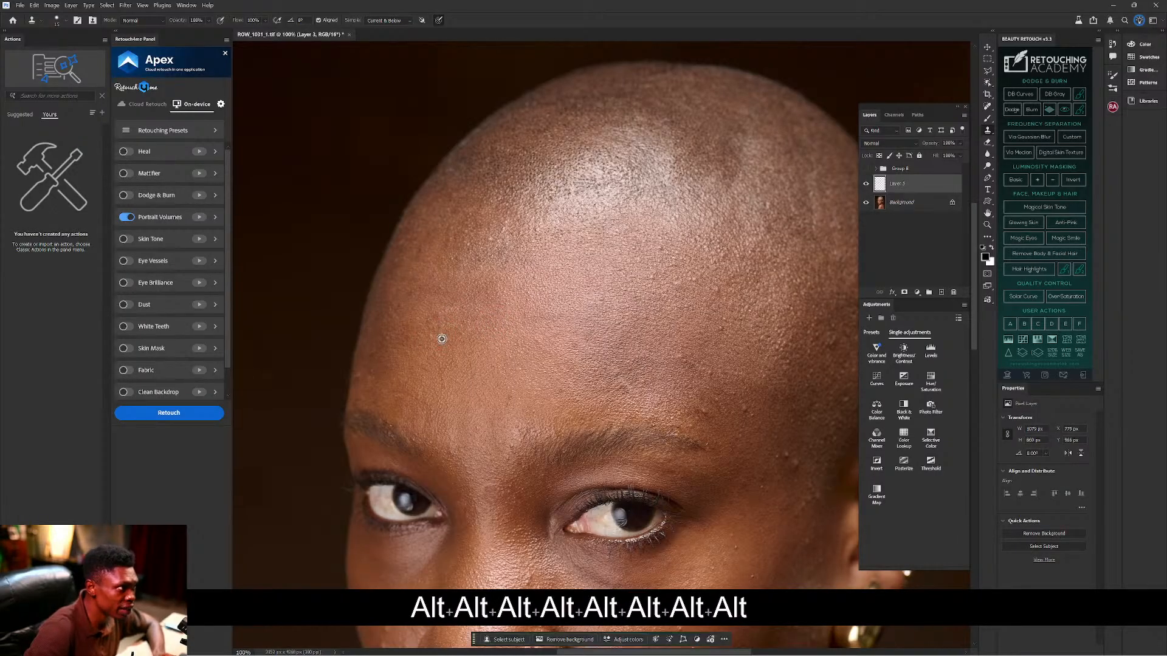
key("alt")
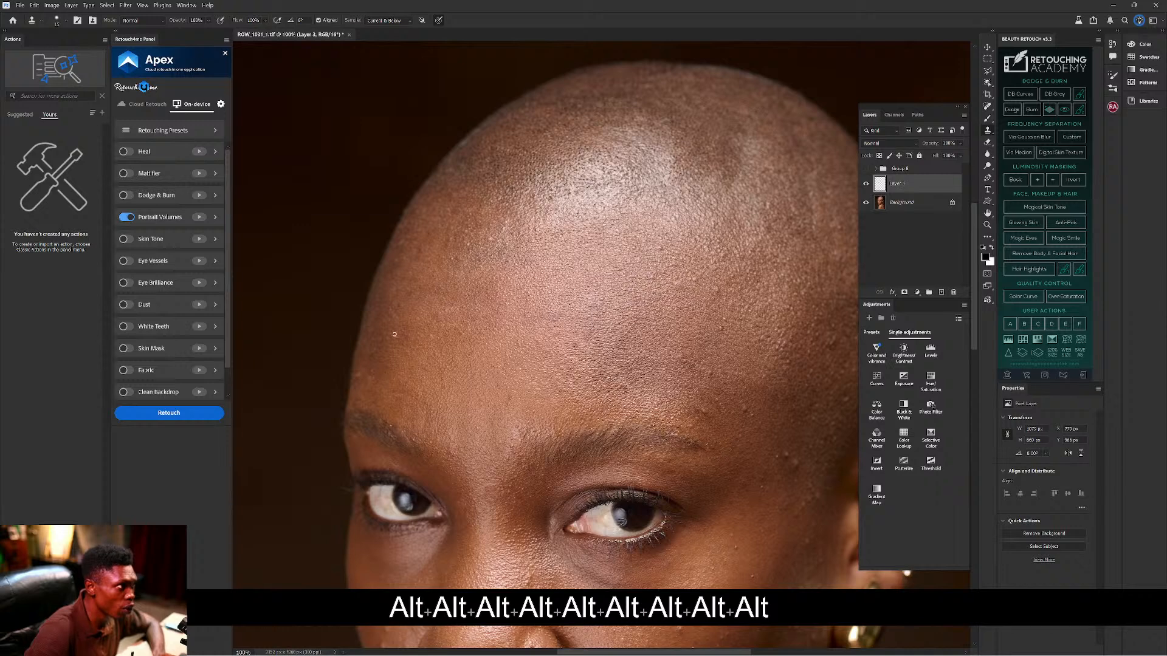
left_click(363, 392, "alt")
left_click(351, 381)
left_click(365, 391, "alt")
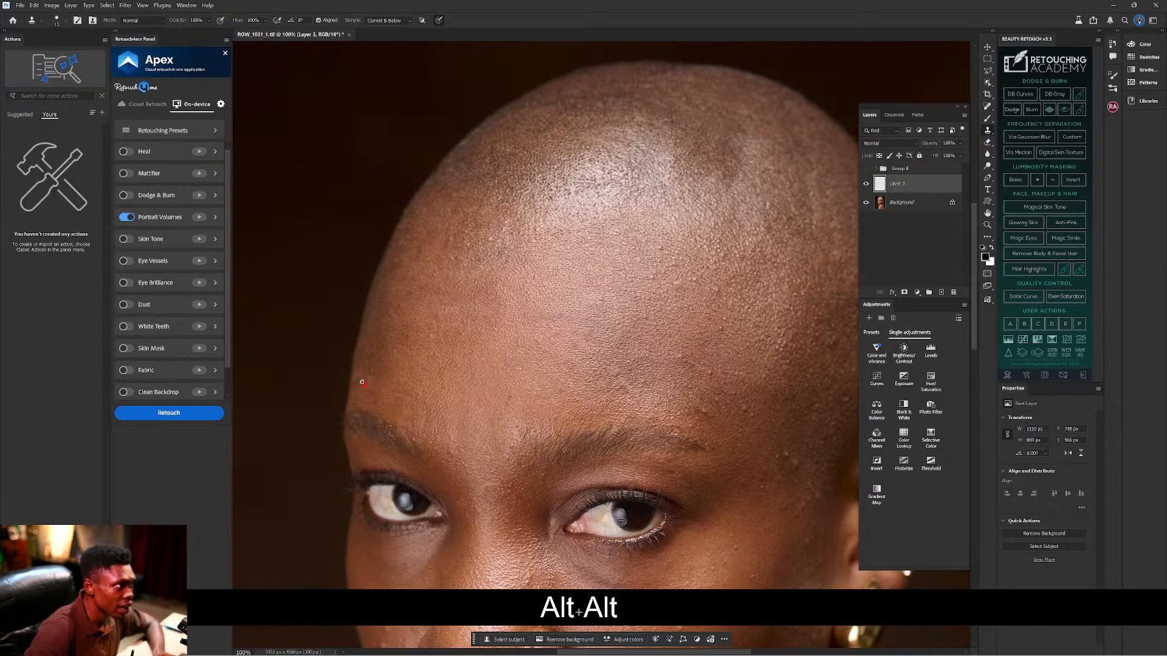
key("alt")
key("alt")
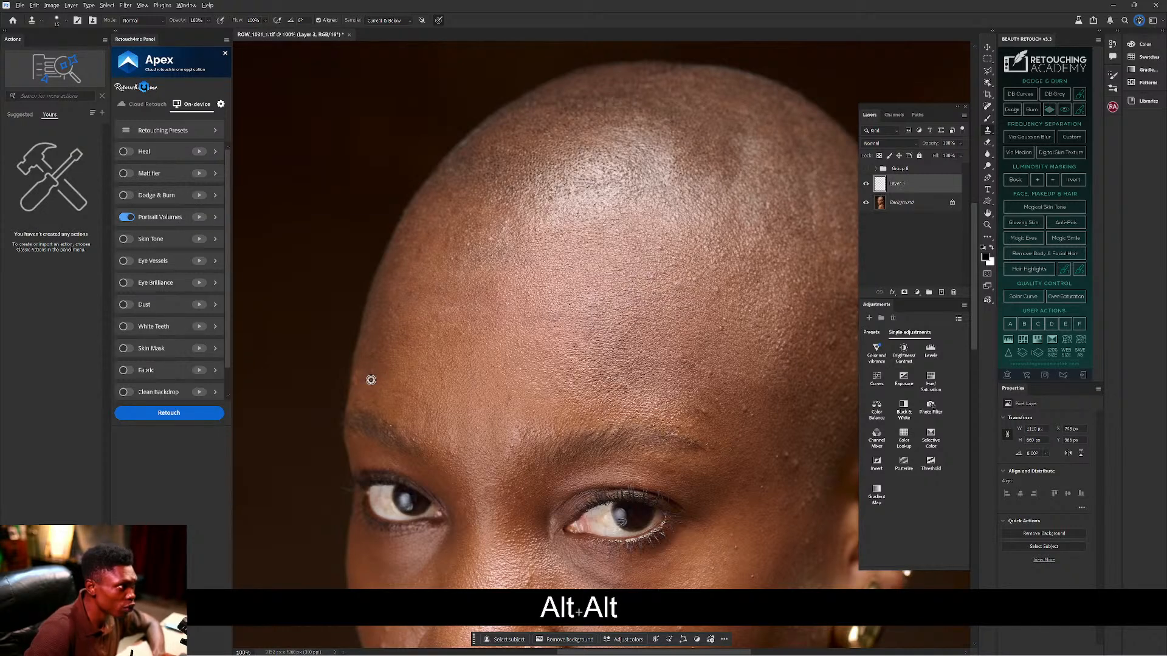
Undo the unwanted clone strokes with Ctrl+Z and Ctrl+Alt+Z.
key("ctrl+z")
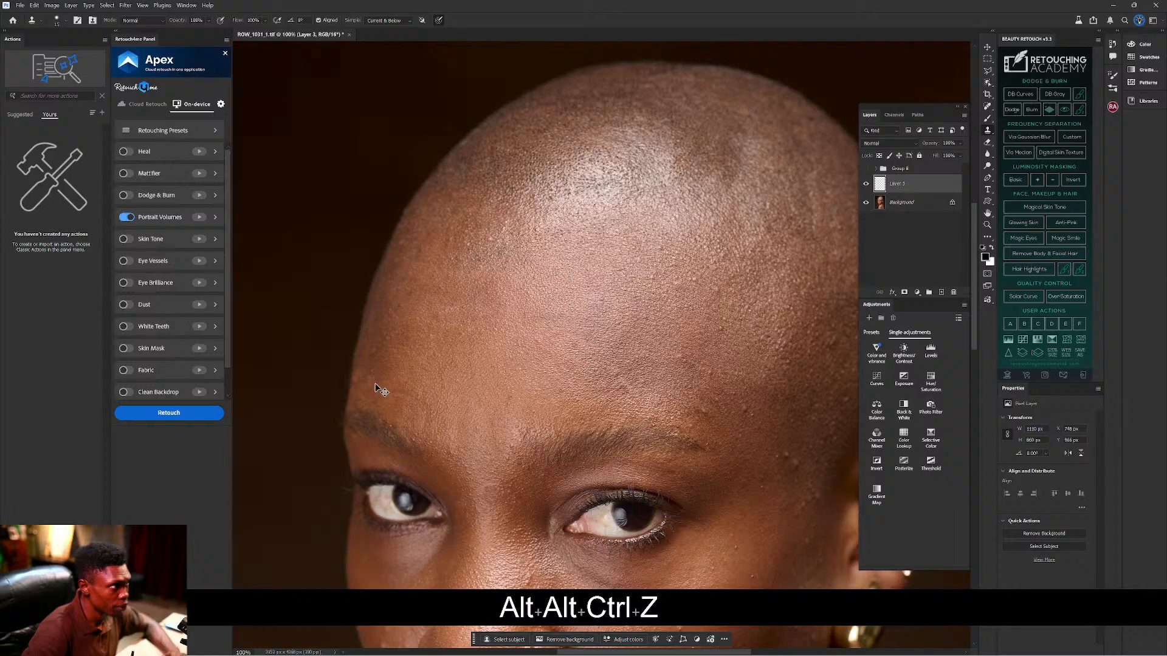
key("ctrl+z")
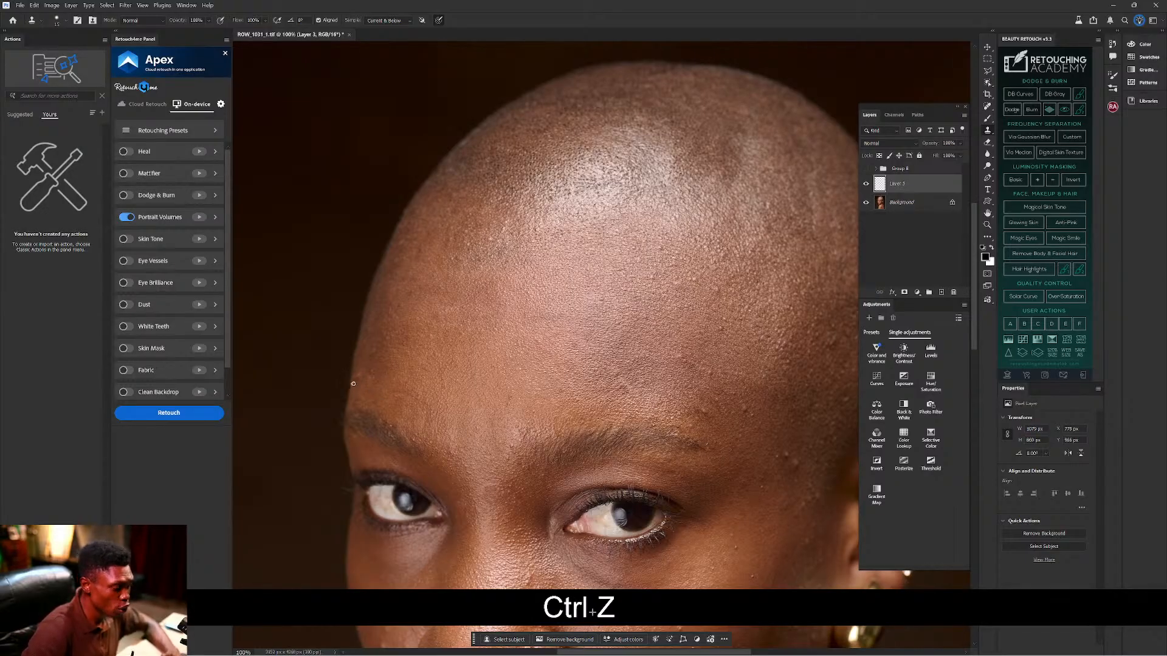
key("alt")
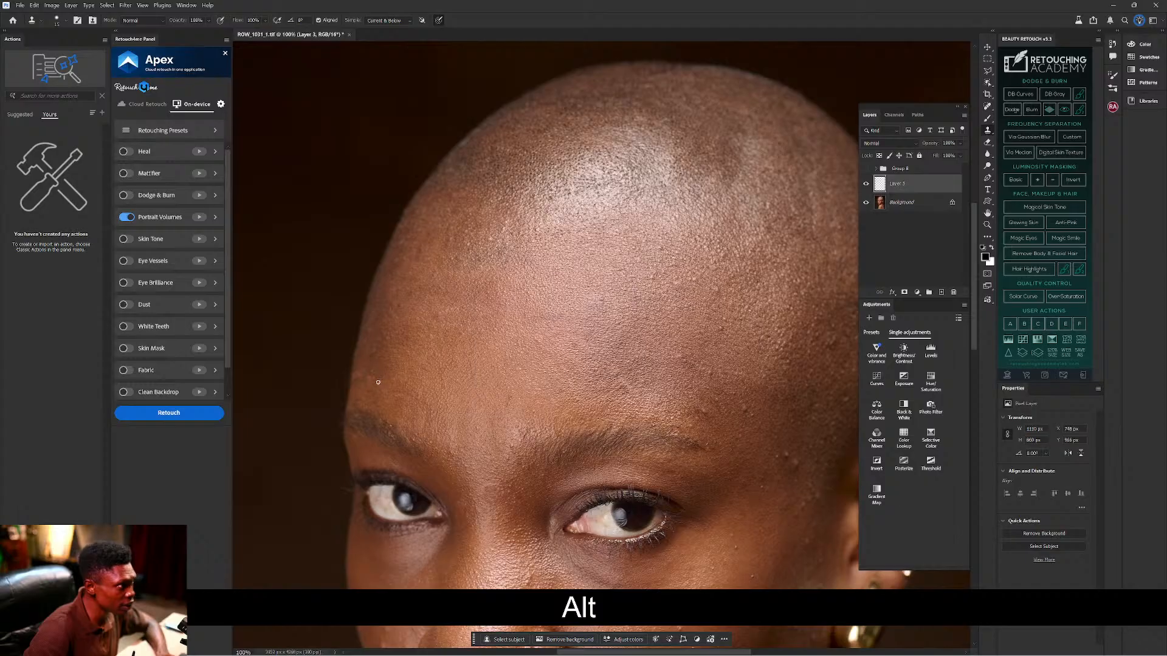
key("ctrl")
key("ctrl+alt+z")
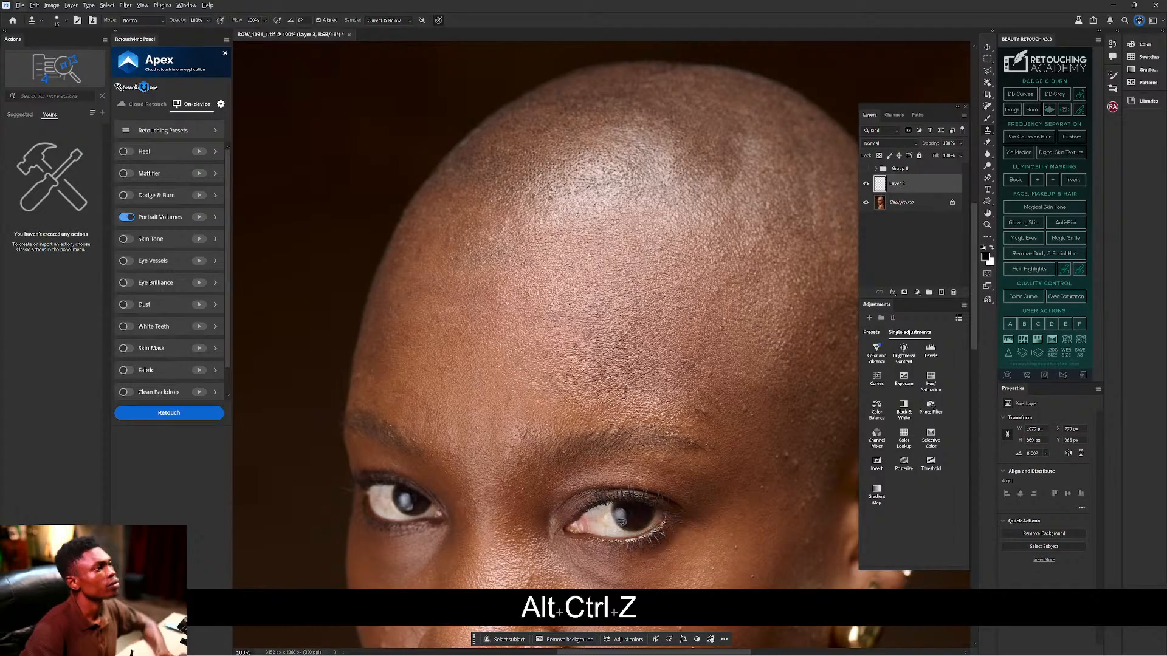
left_click_drag(729, 346, 575, 227)
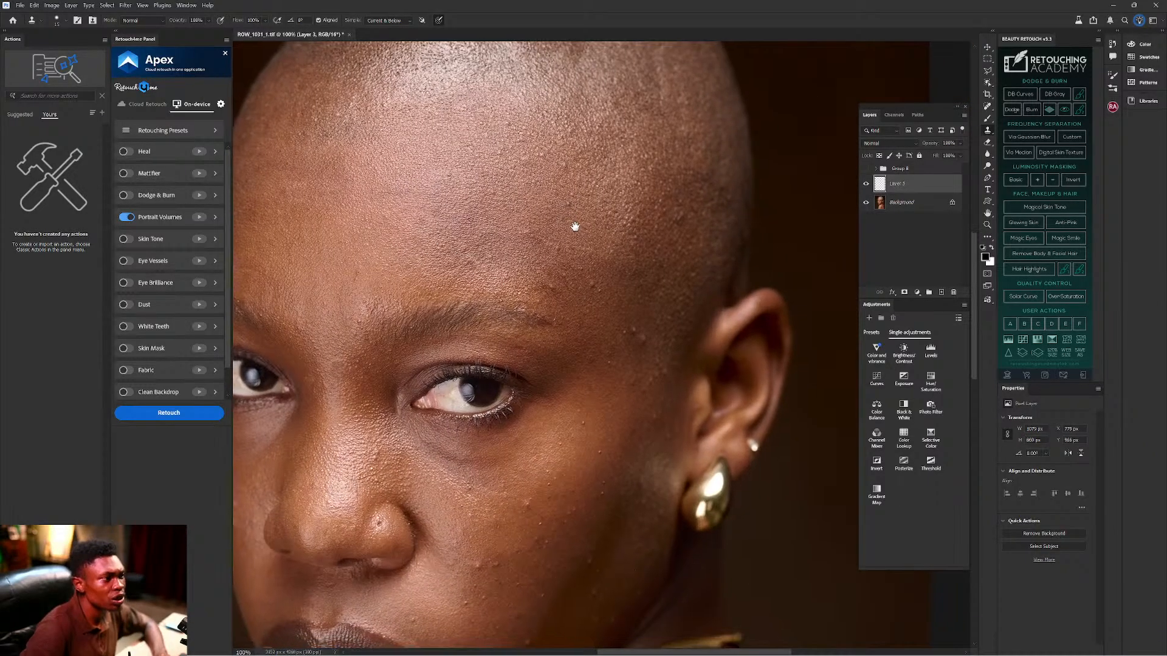
Clone clean neighbouring skin over the bumps at the temple.
left_click(646, 341, "alt")
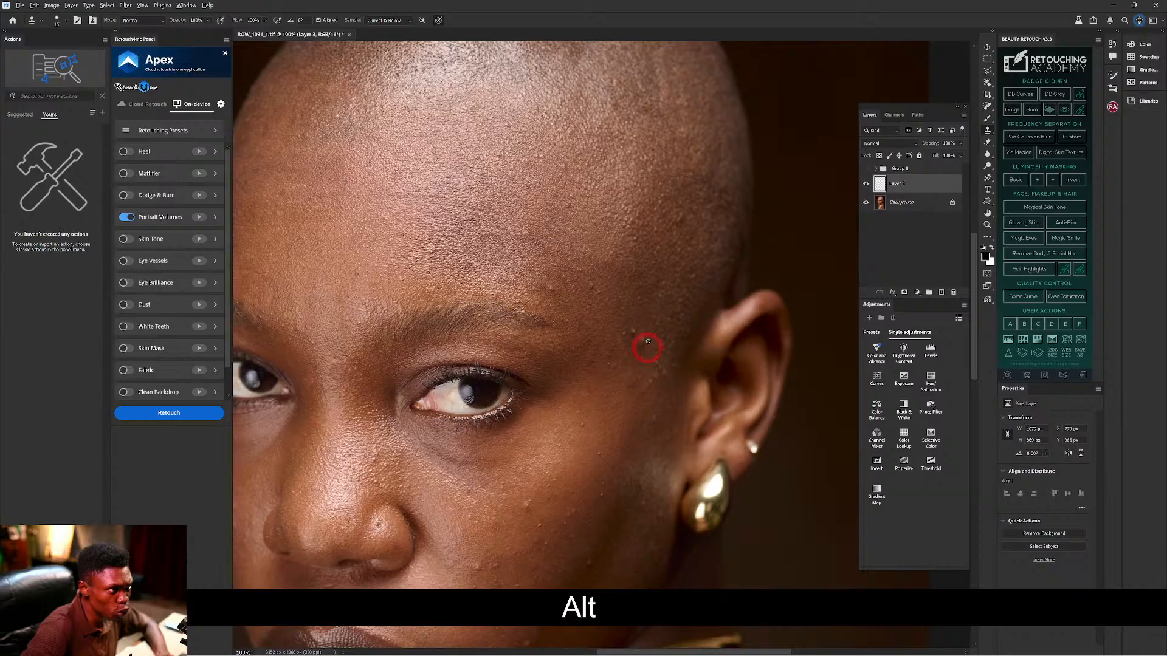
left_click(647, 339)
left_click(646, 341, "alt")
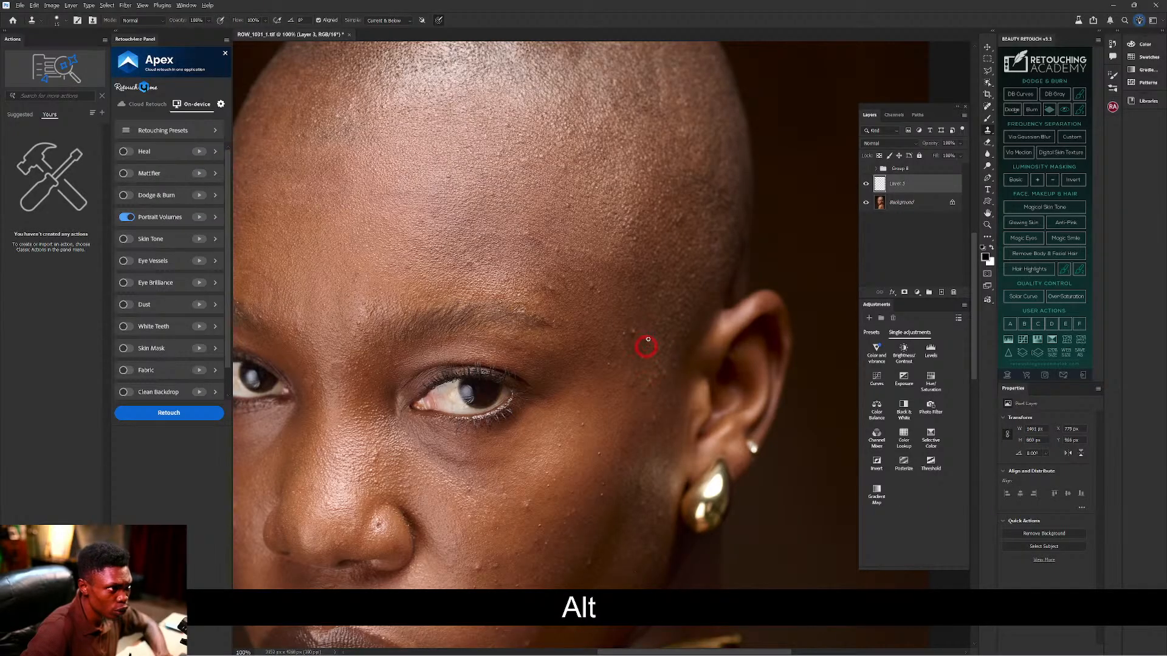
left_click(637, 338, "alt")
left_click(630, 338, "alt")
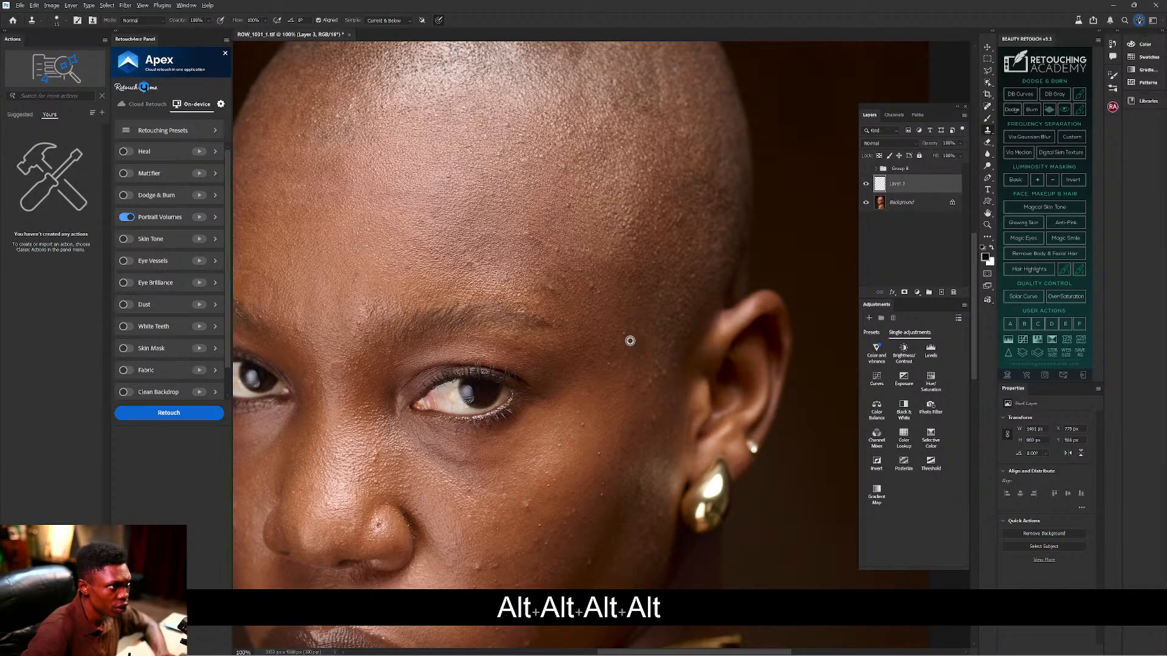
Stamp out the bumps above and along the brow with nearby clean skin.
left_click(564, 313, "alt")
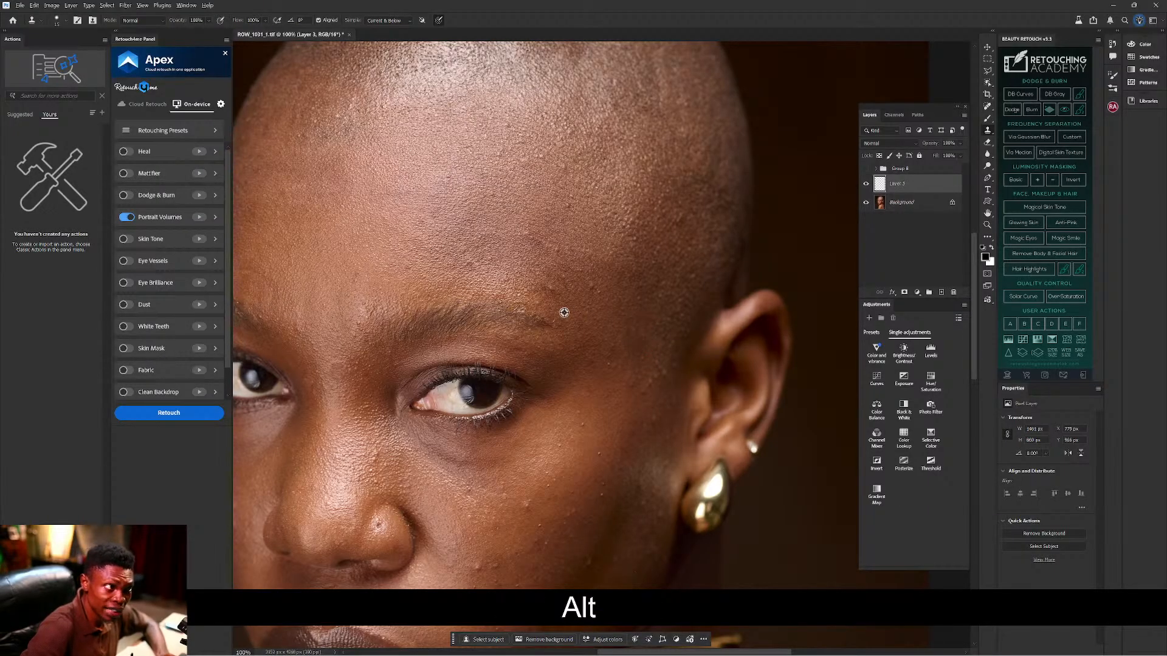
left_click(601, 295)
left_click(602, 297, "alt")
left_click(587, 290, "alt")
left_click(594, 294, "alt")
left_click(598, 290)
left_click(569, 299, "alt")
left_click(548, 290)
left_click(562, 301, "alt")
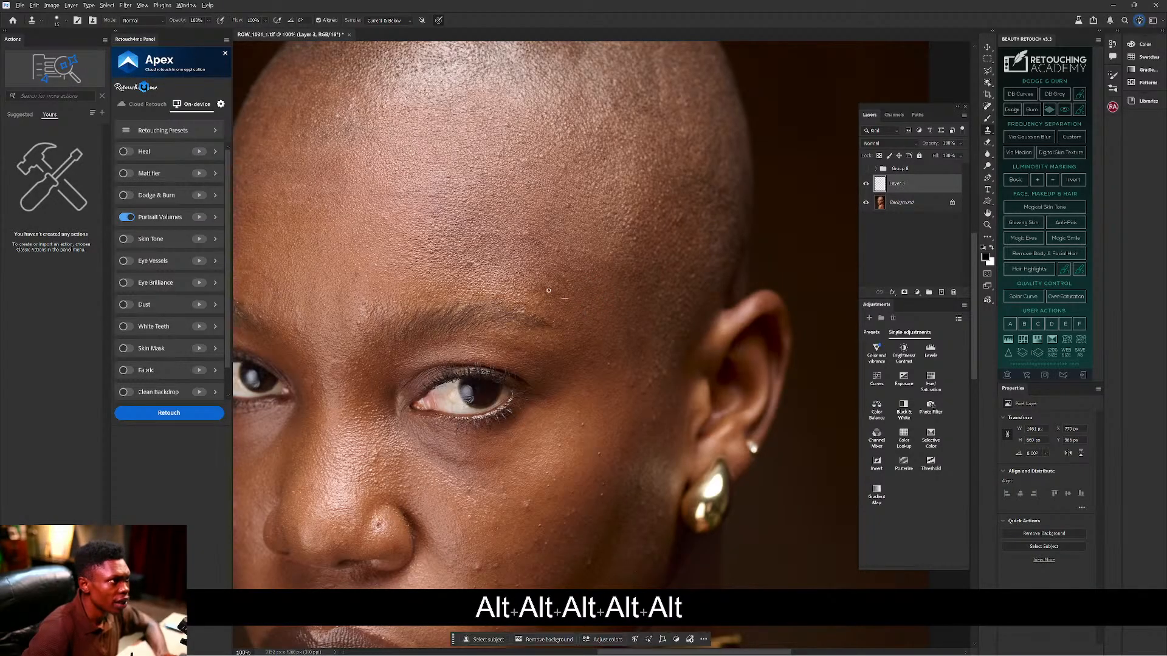
left_click(558, 297, "alt")
left_click(572, 301, "alt")
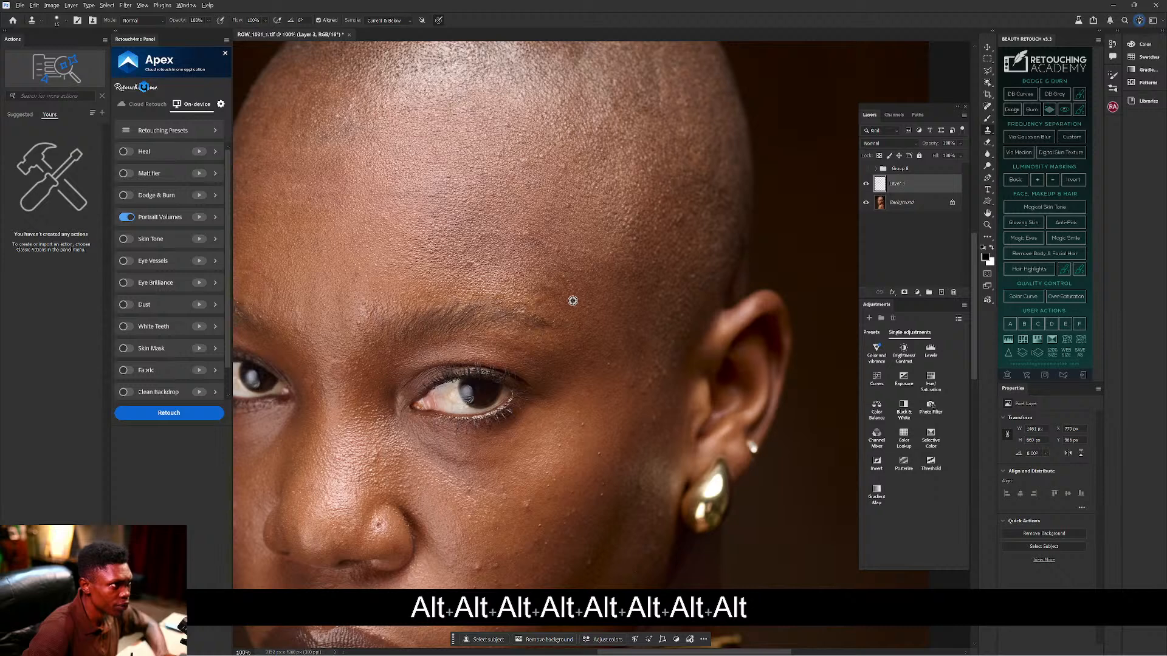
left_click(569, 283)
left_click(564, 305, "alt")
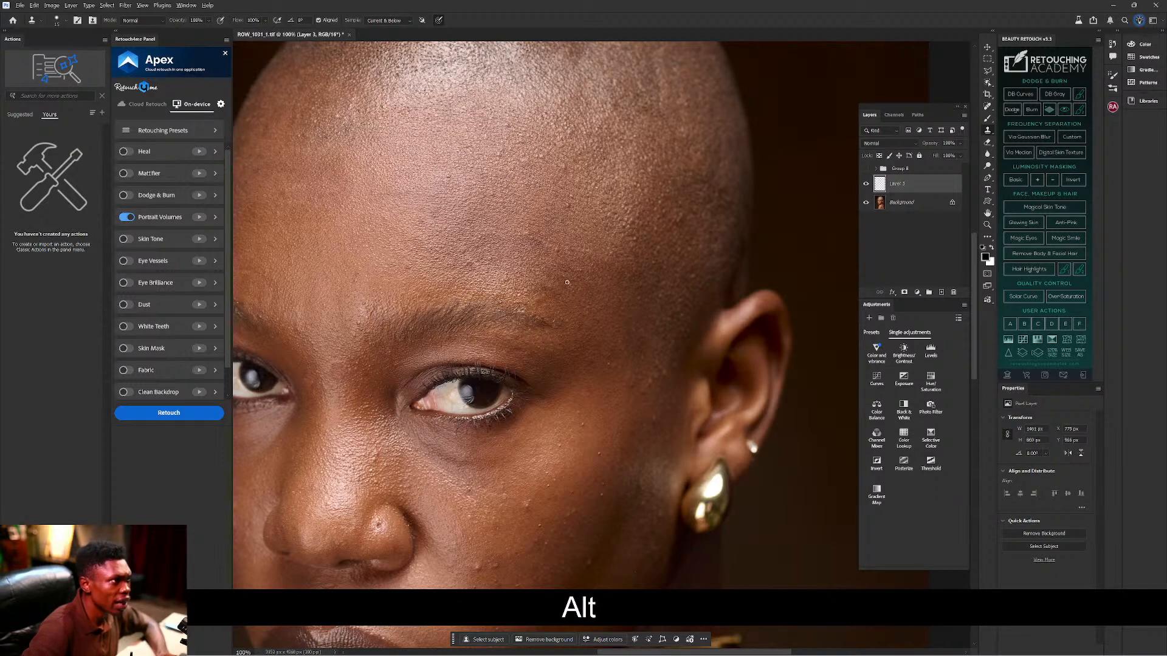
Sample clean forehead skin and clone over the blemishes on the upper cheek.
left_click(579, 216, "alt")
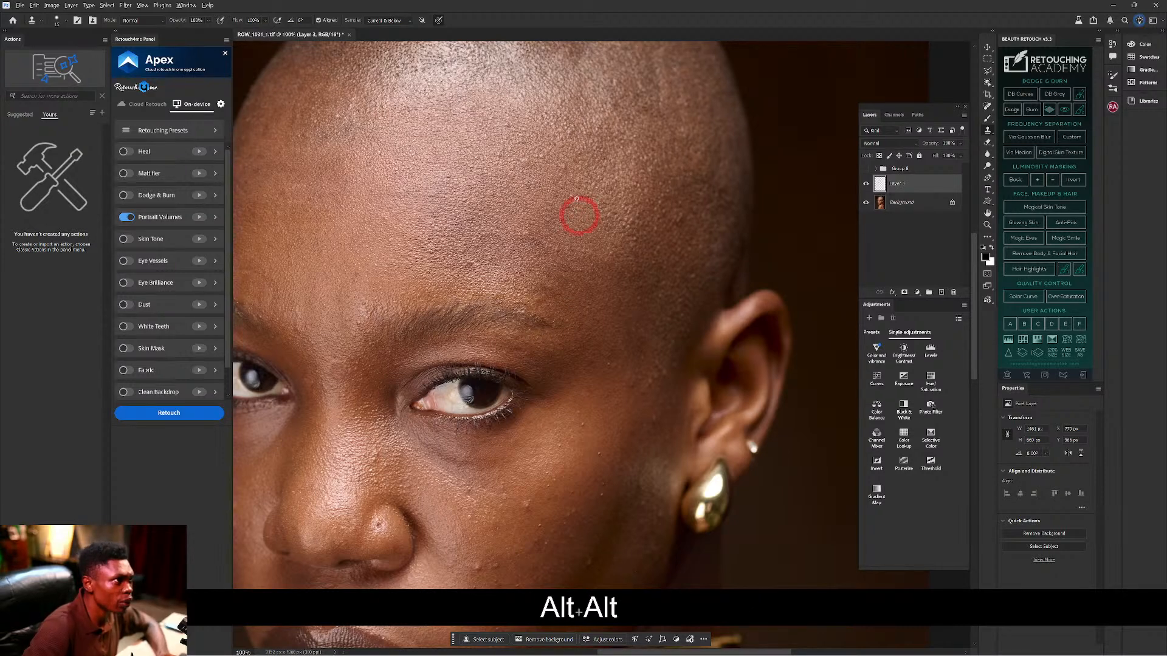
left_click(576, 210, "alt")
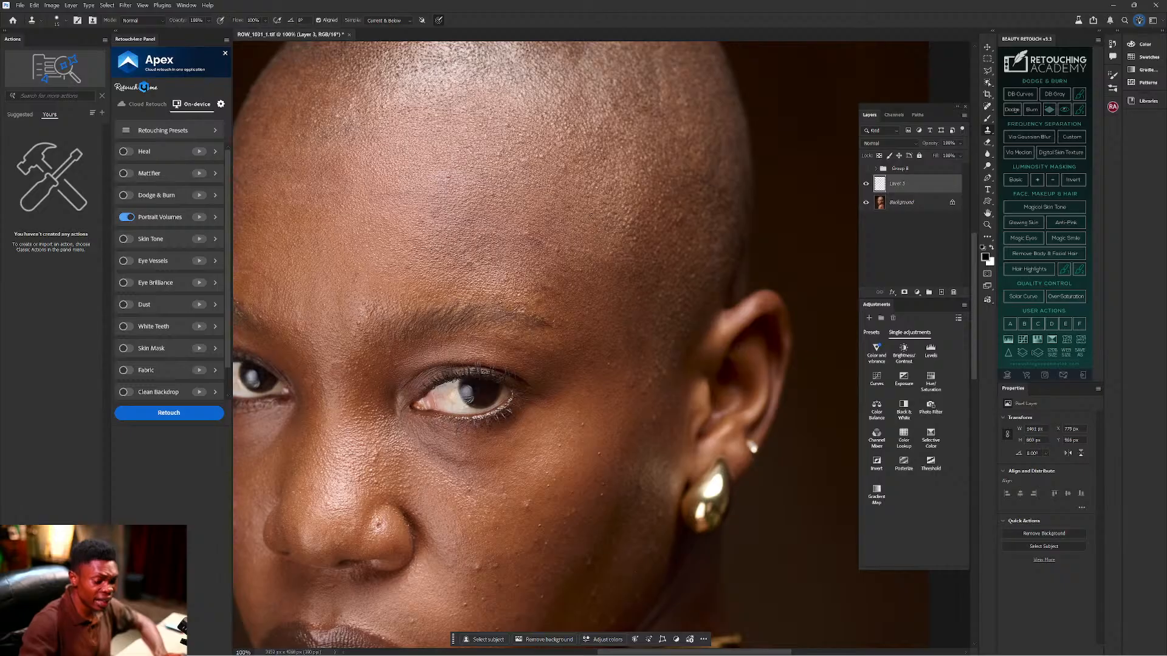
key("alt")
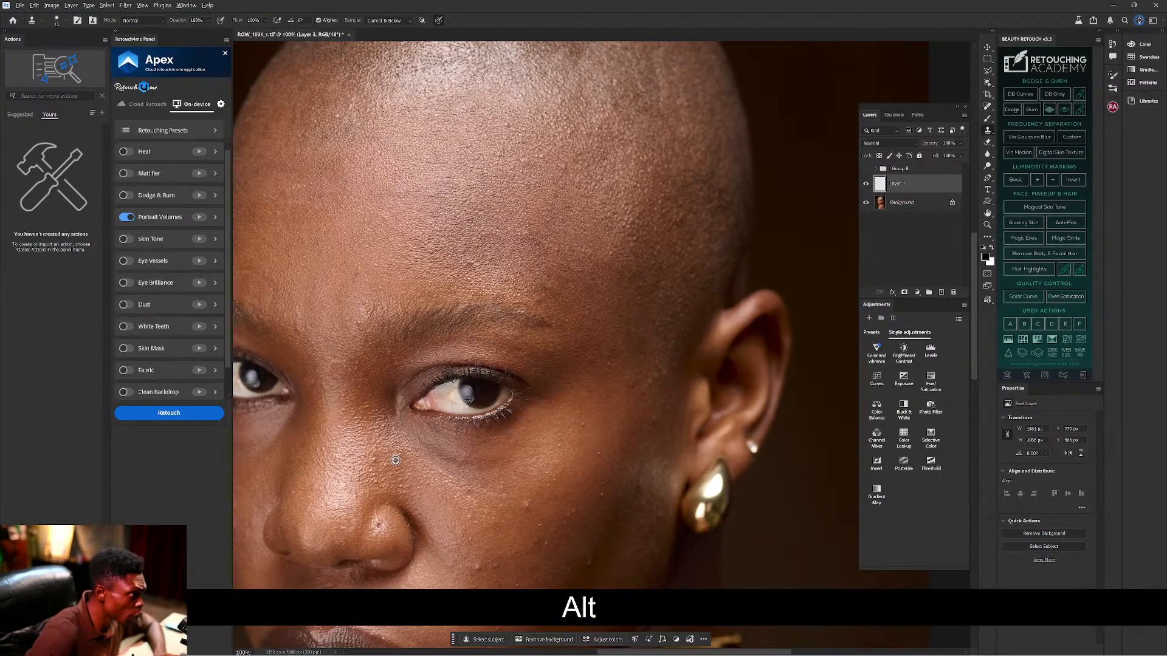
left_click(396, 461, "alt")
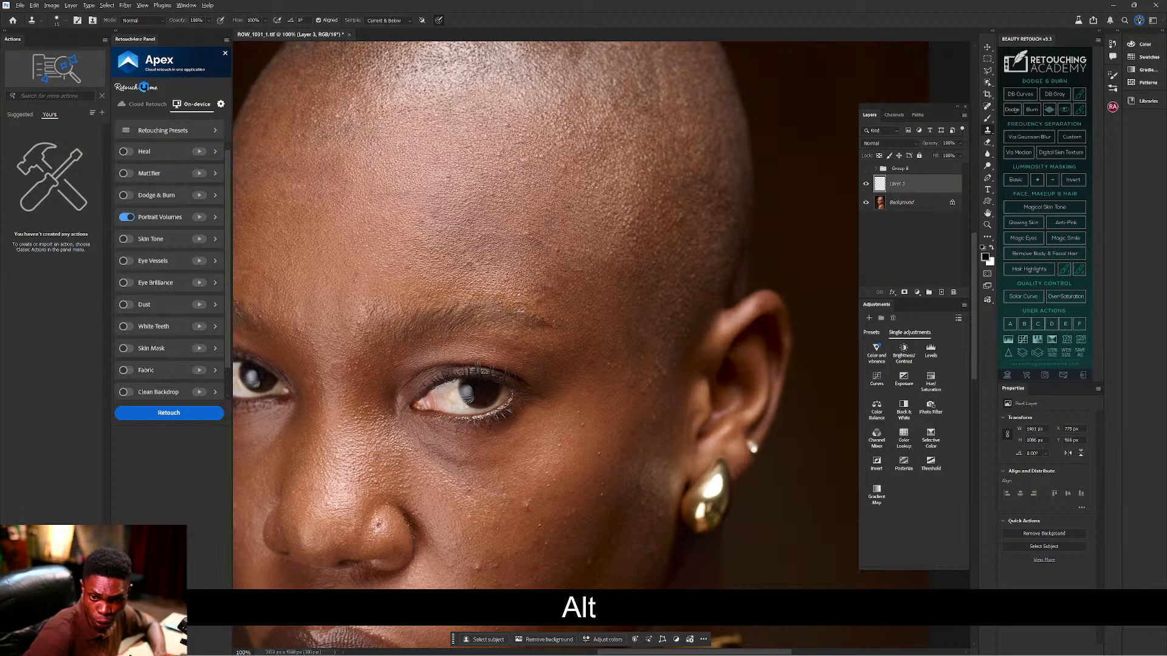
left_click(541, 506, "alt")
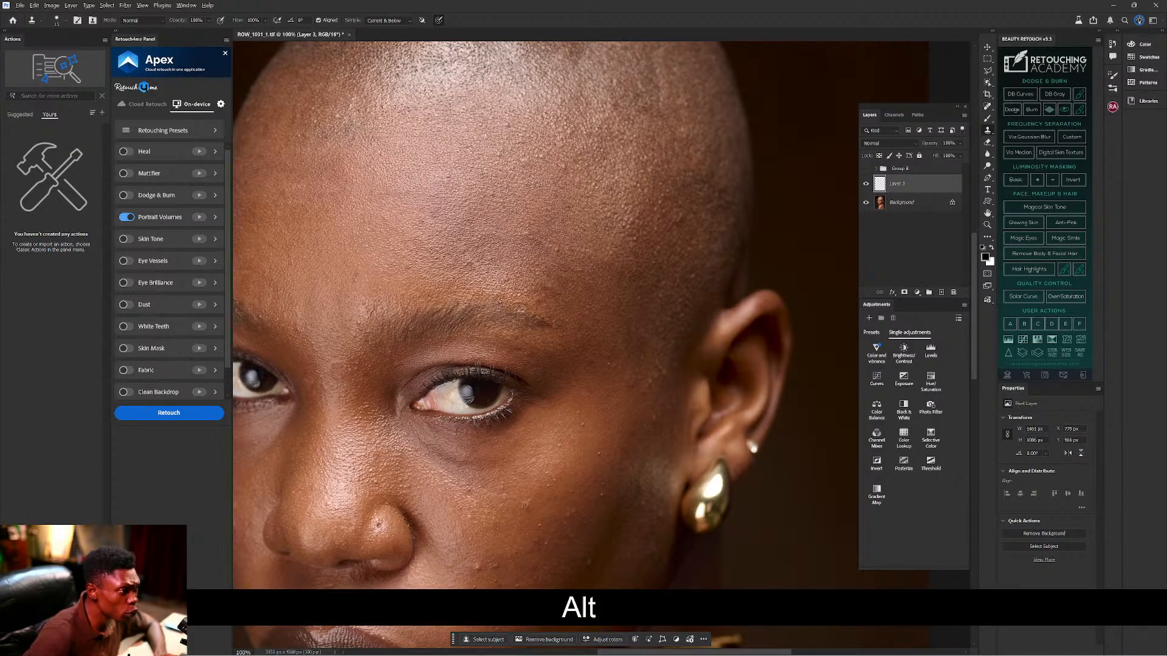
left_click(535, 505)
left_click(539, 509, "alt")
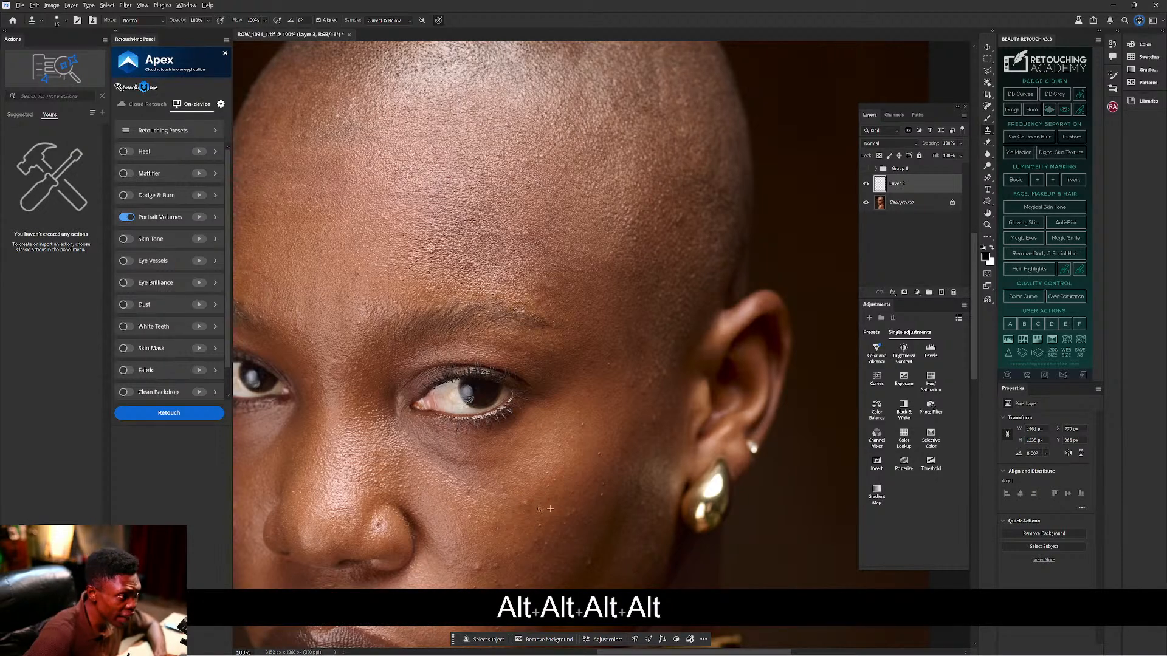
left_click_drag(568, 448, 601, 341)
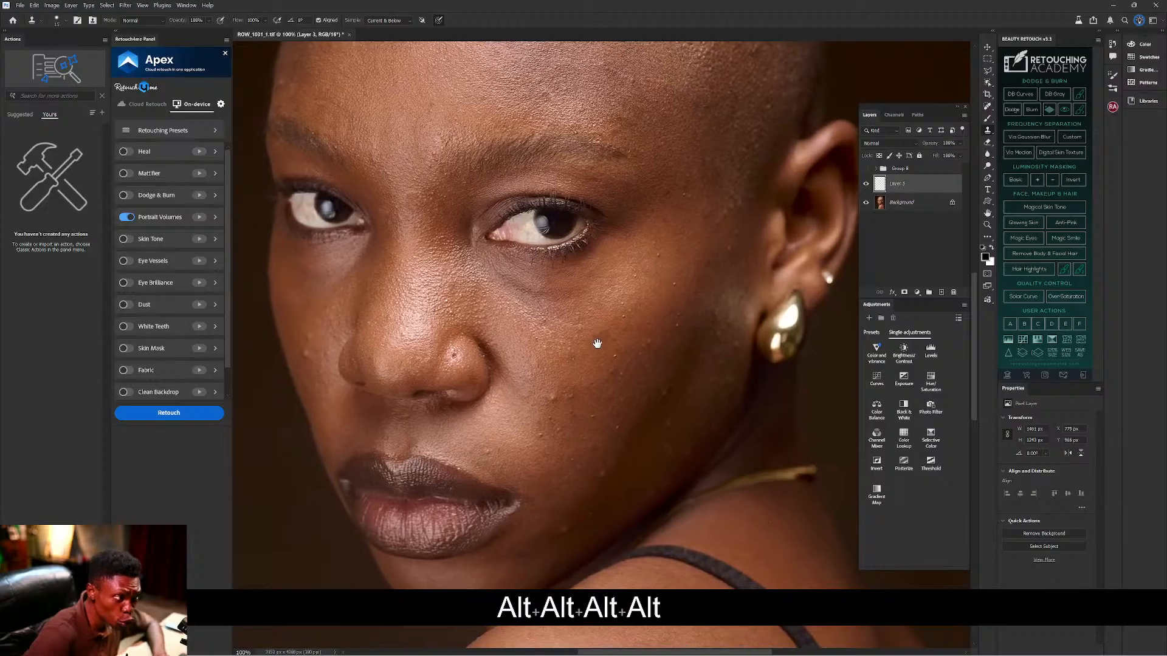
Clone clean cheek skin over the cluster of bumps beside the nose.
left_click(565, 406, "alt")
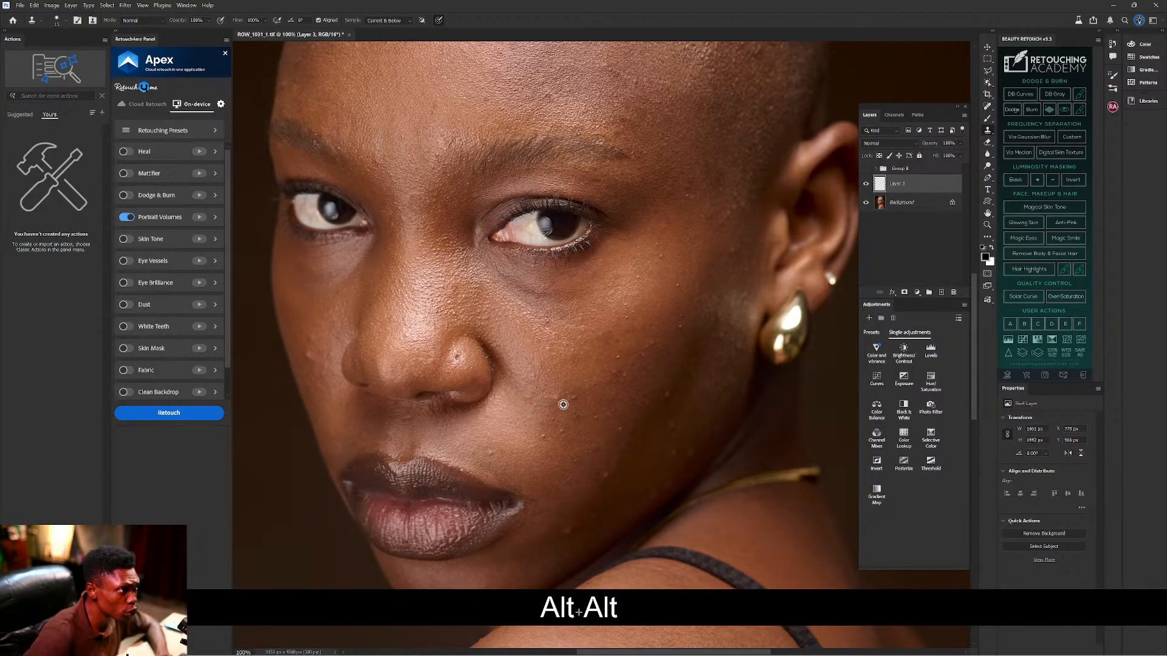
left_click(555, 406, "alt")
left_click(565, 406)
left_click(565, 407, "alt")
left_click(563, 419)
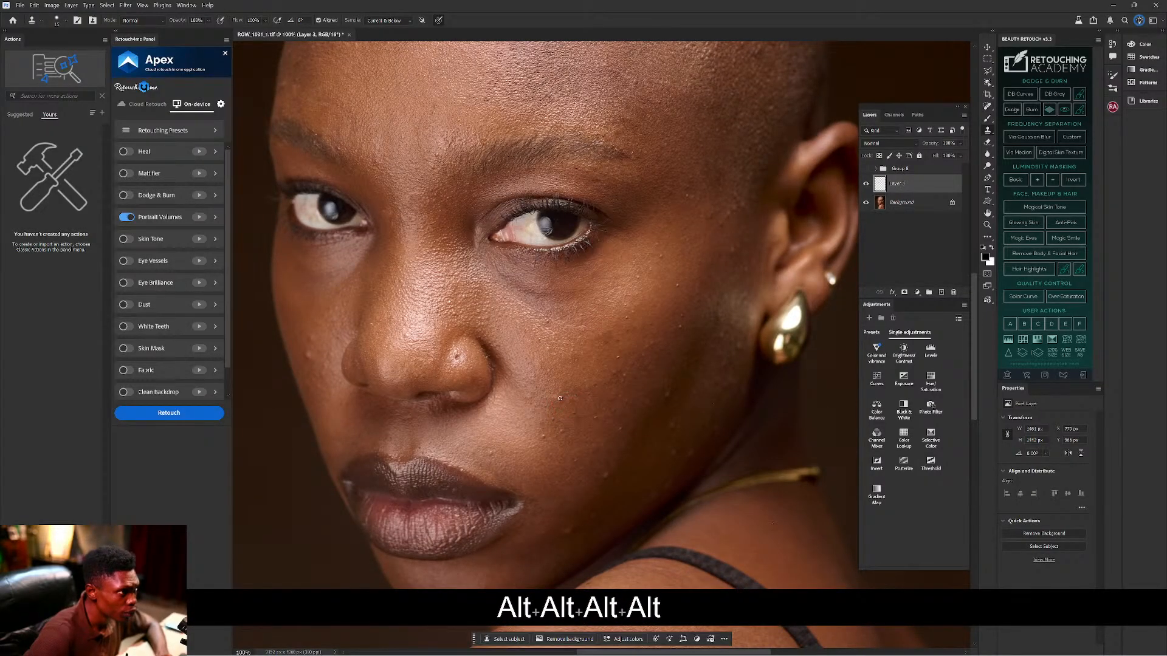
left_click(557, 404, "alt")
left_click(549, 415)
Cover the spots beside the lips and a blemish on the left cheek with resampled skin.
left_click(539, 449, "alt")
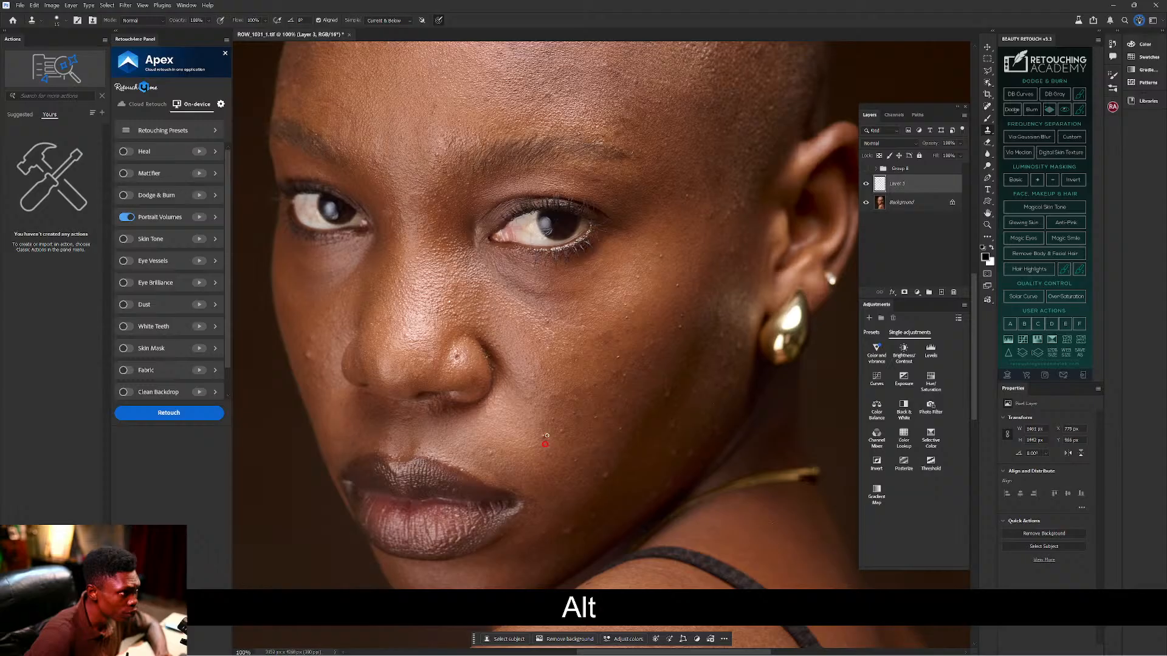
left_click(536, 450, "alt")
left_click(551, 442)
key("alt")
left_click(561, 431, "alt")
left_click(501, 462, "alt")
left_click(502, 464, "alt")
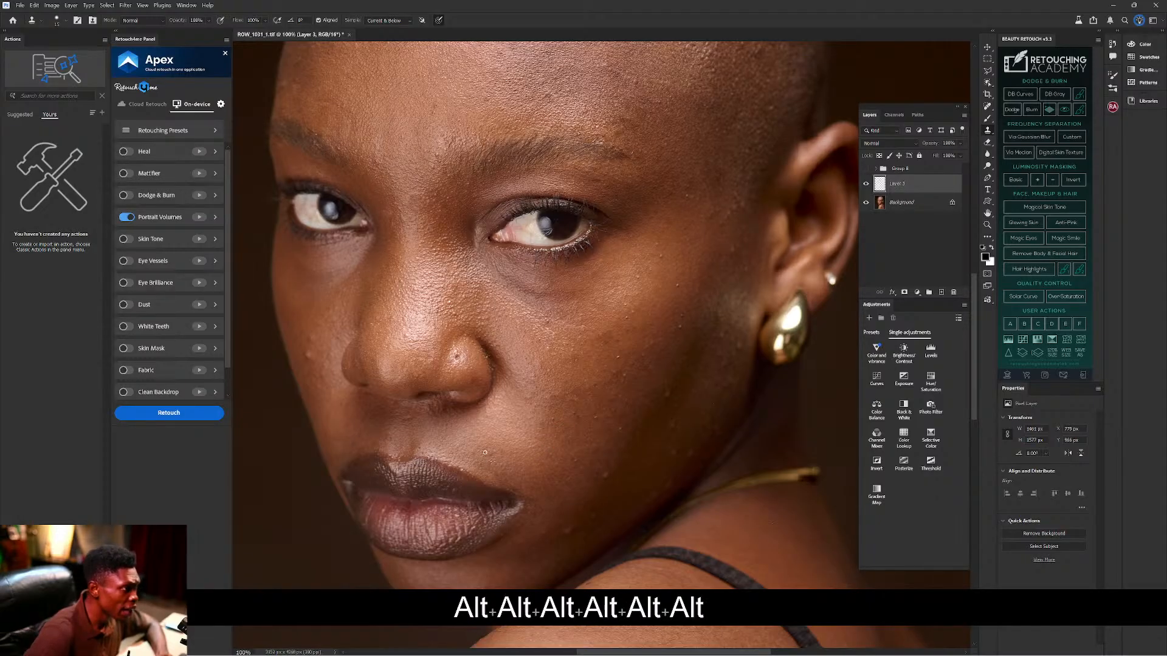
left_click(316, 338, "alt")
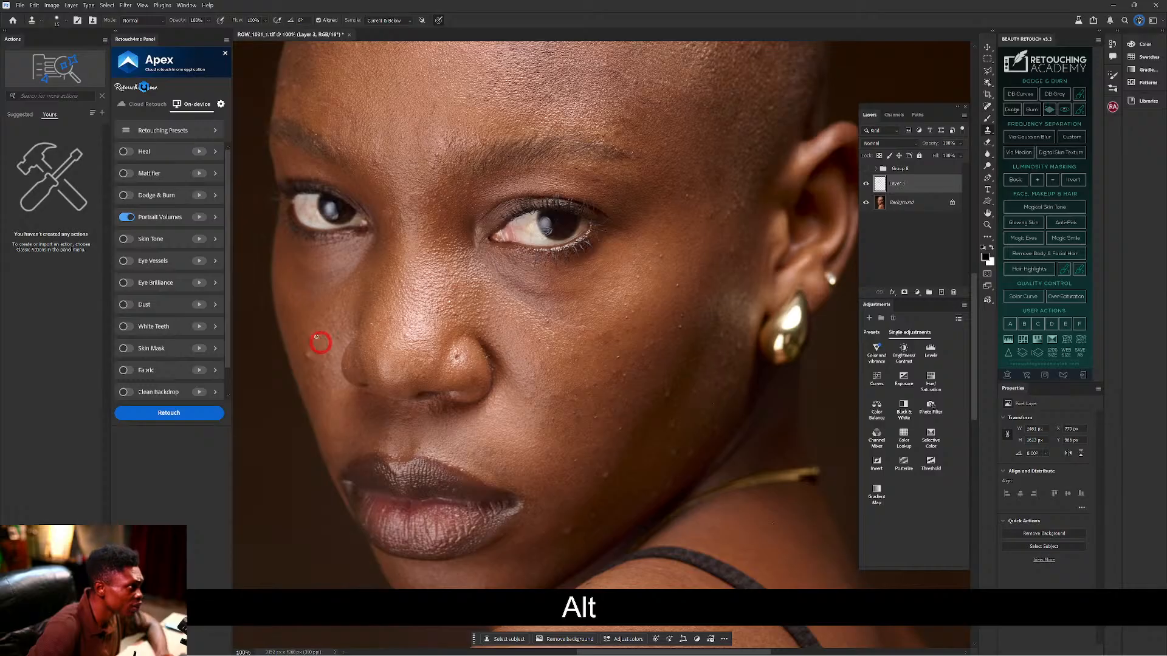
key("alt")
key("alt")
key("alt")
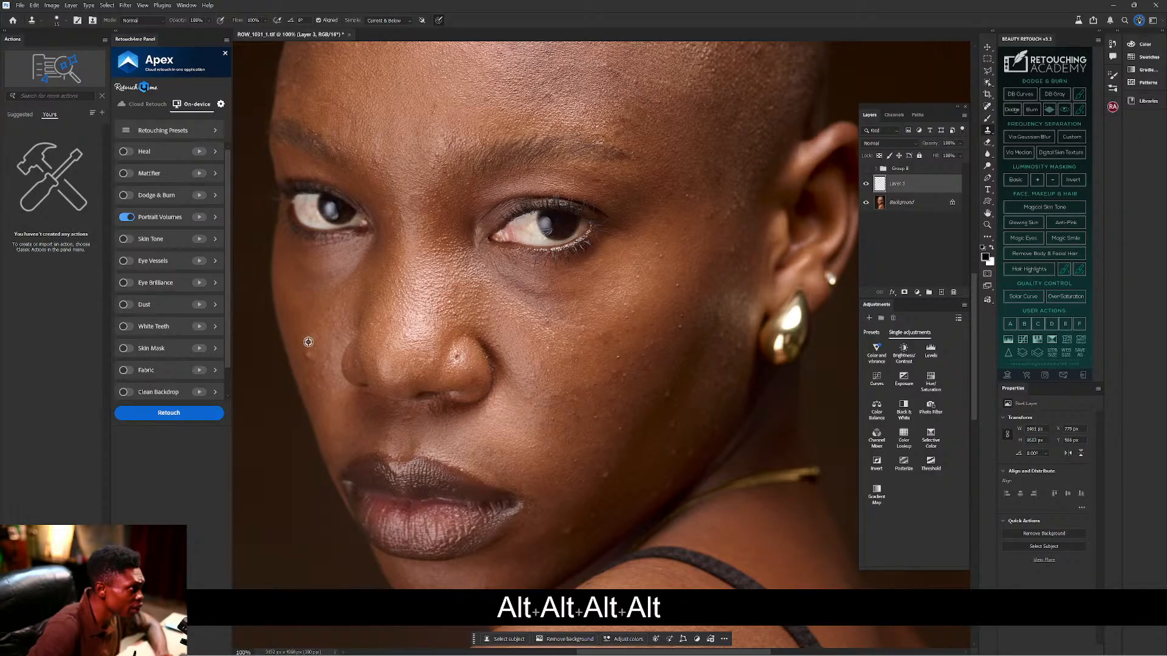
key("alt")
key("alt")
key("alt")
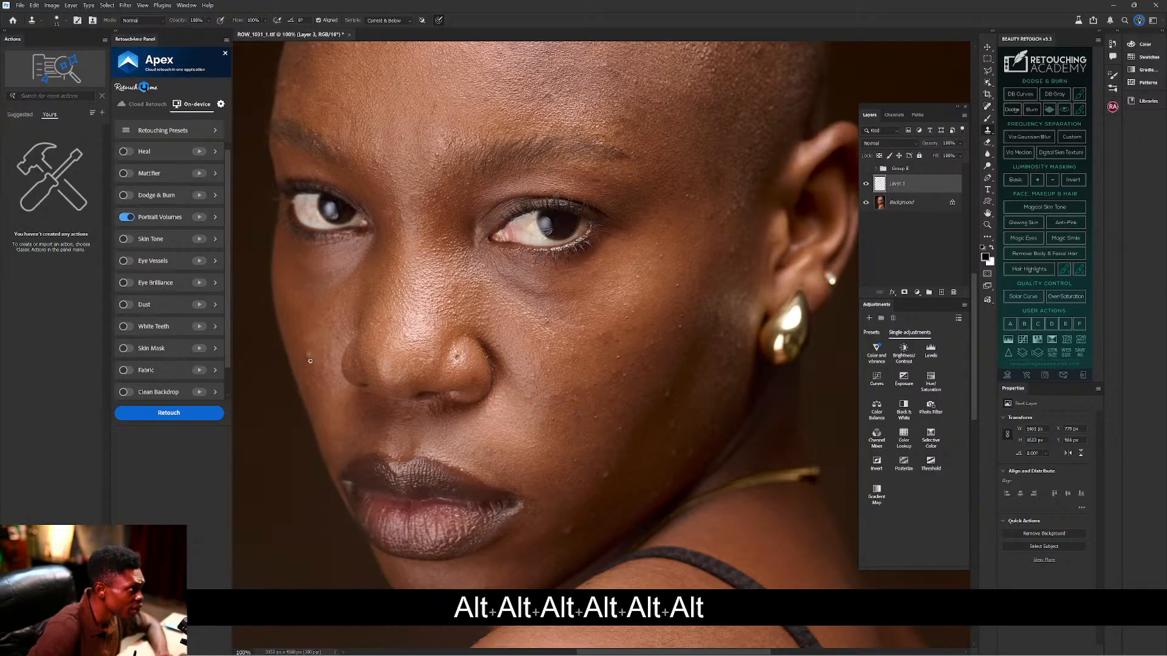
key("alt")
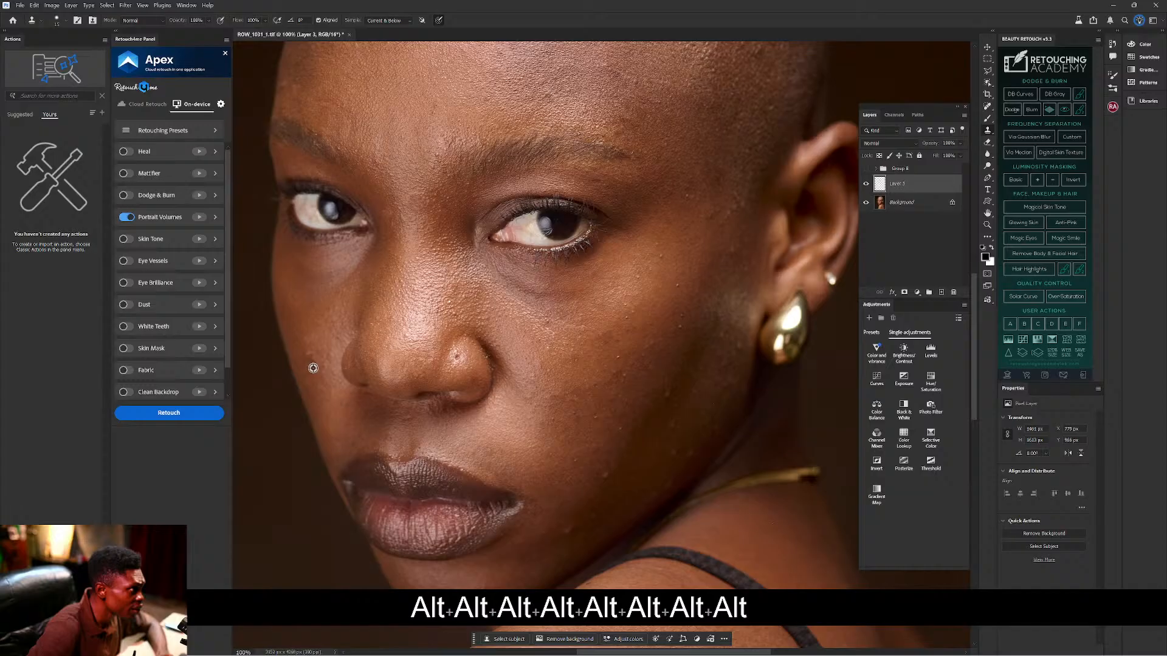
key("alt")
Undo the two unwanted cheek clone strokes and resample clean cheek skin.
key("ctrl+z")
key("ctrl+z")
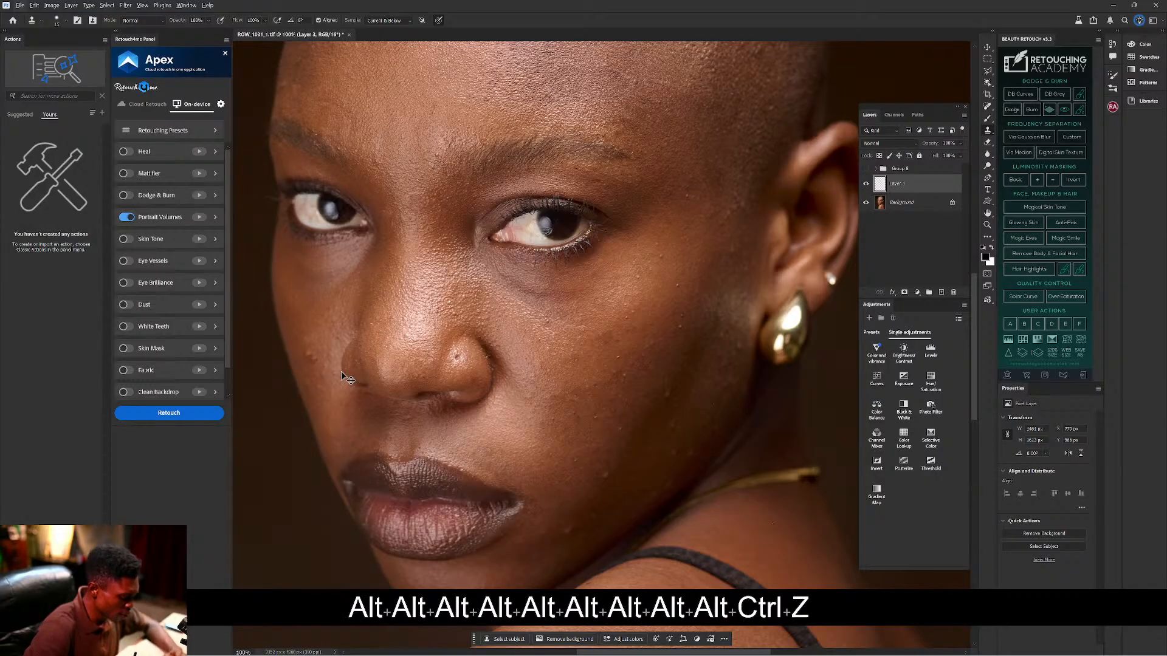
key("ctrl+z")
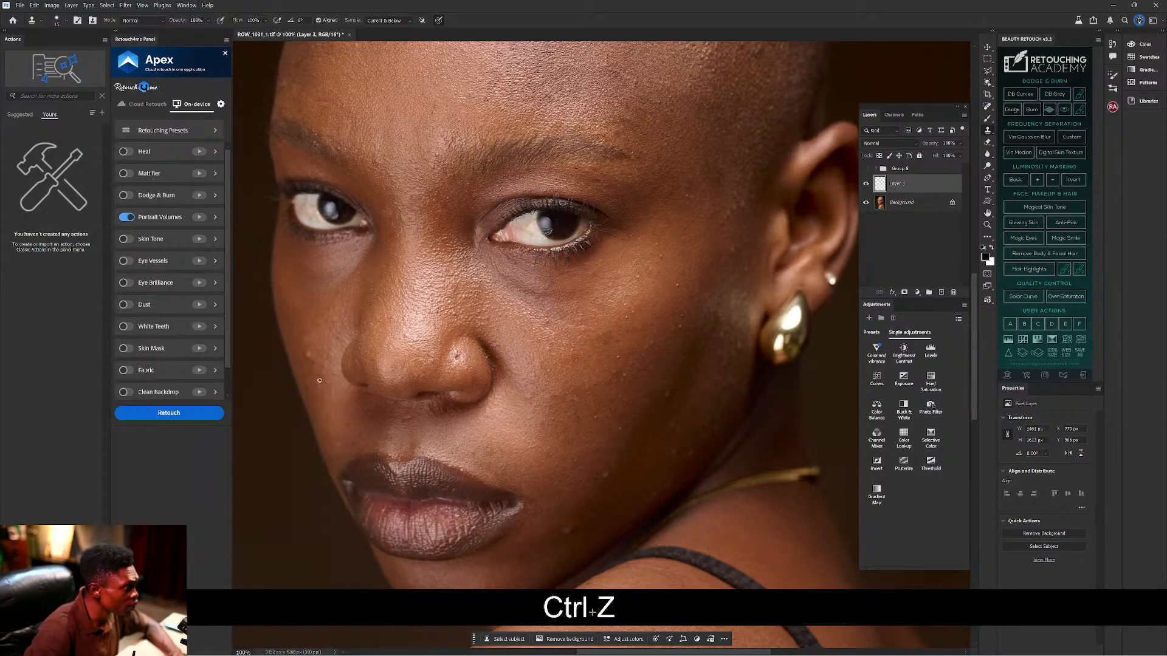
key("alt")
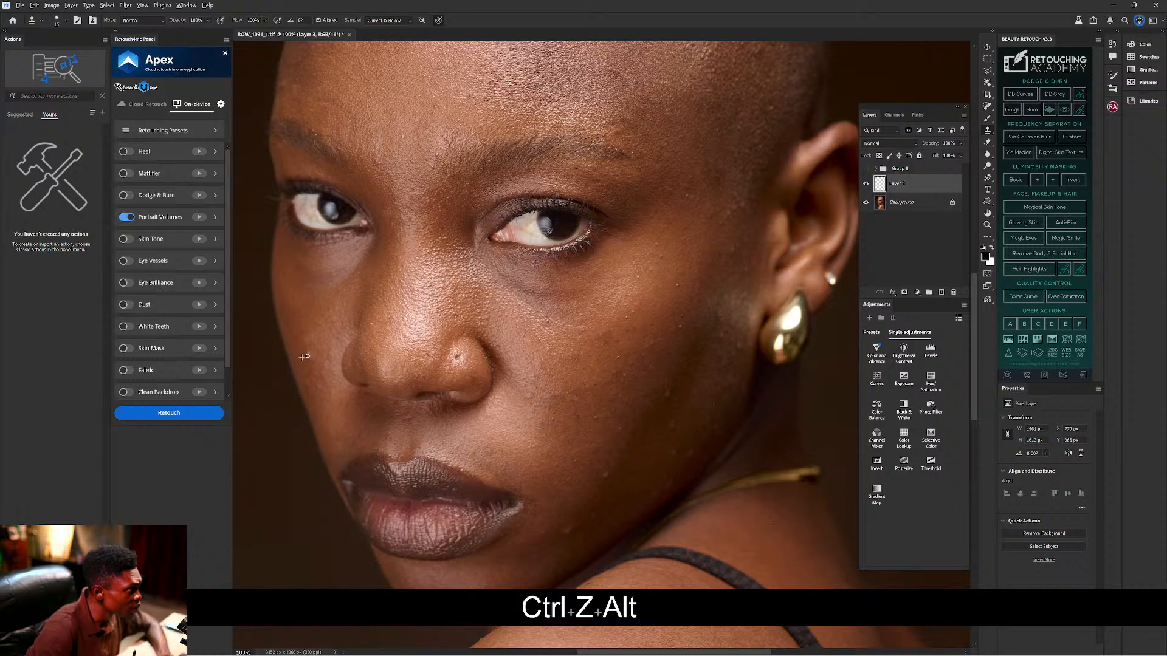
key("alt")
key("alt")
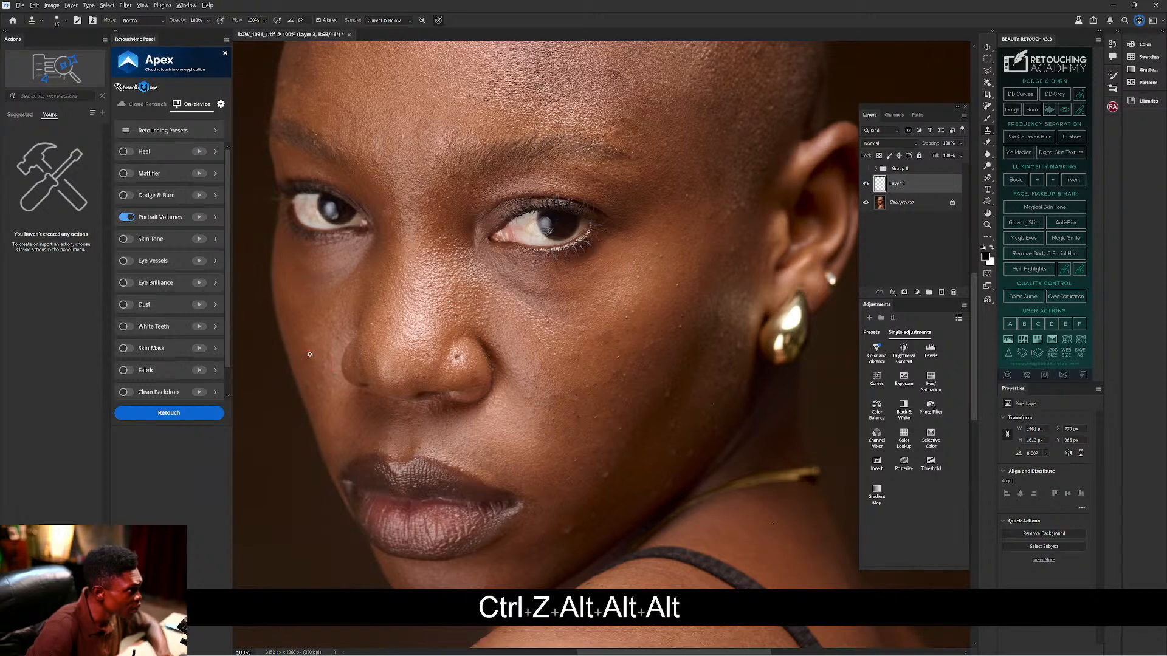
key("alt")
Clone over the small bumps on the temple beside the eye, undoing one bad stroke.
key("alt")
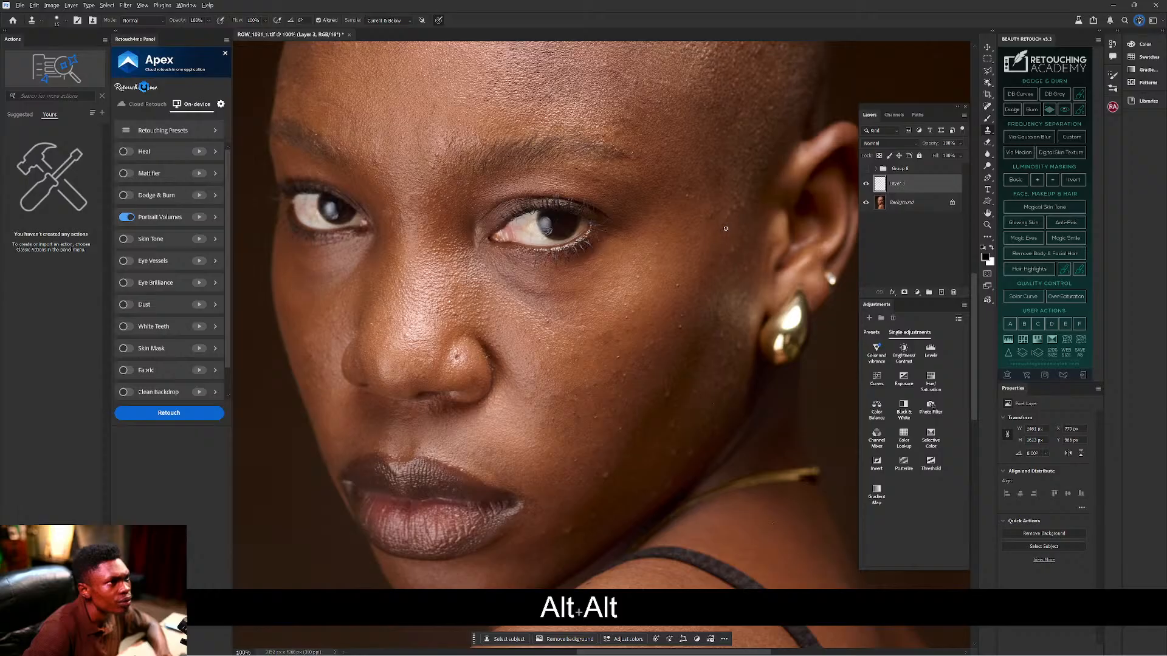
key("alt")
key("alt")
key("alt")
key("alt")
key("alt")
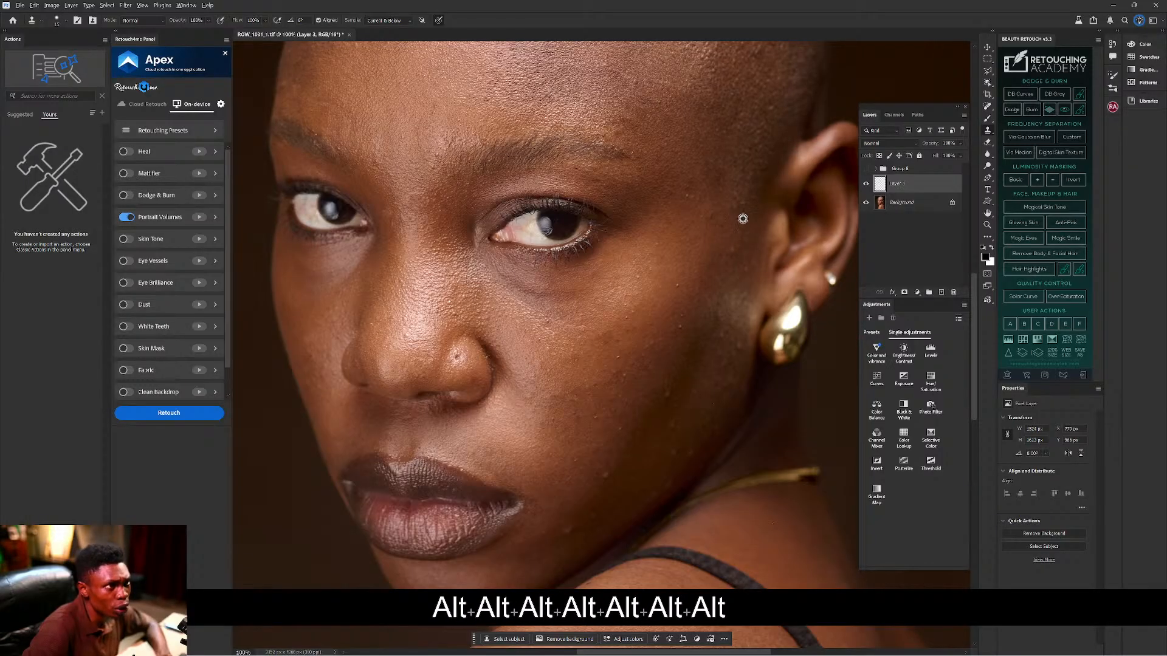
key("alt")
key("alt")
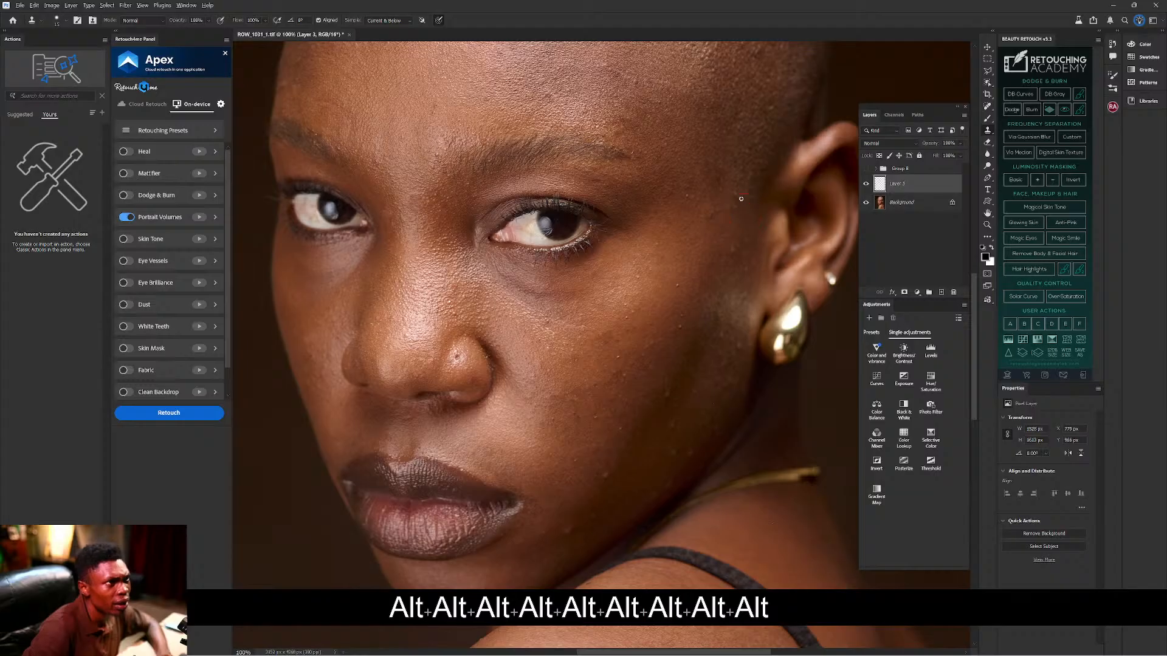
key("alt")
key("alt")
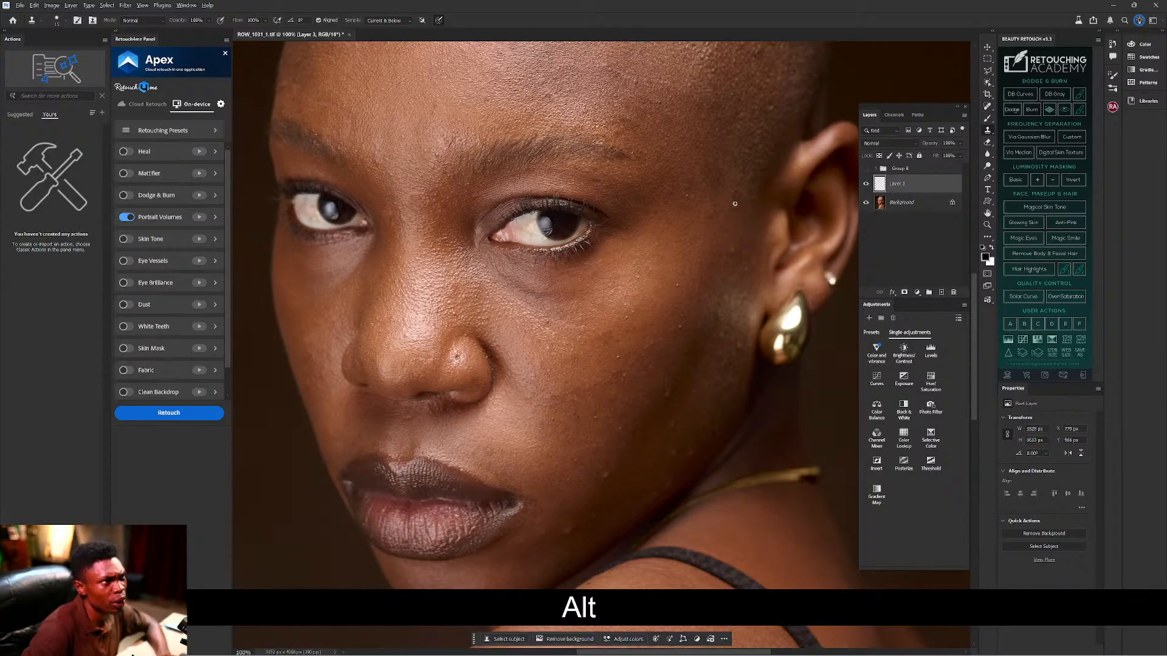
key("alt")
key("alt")
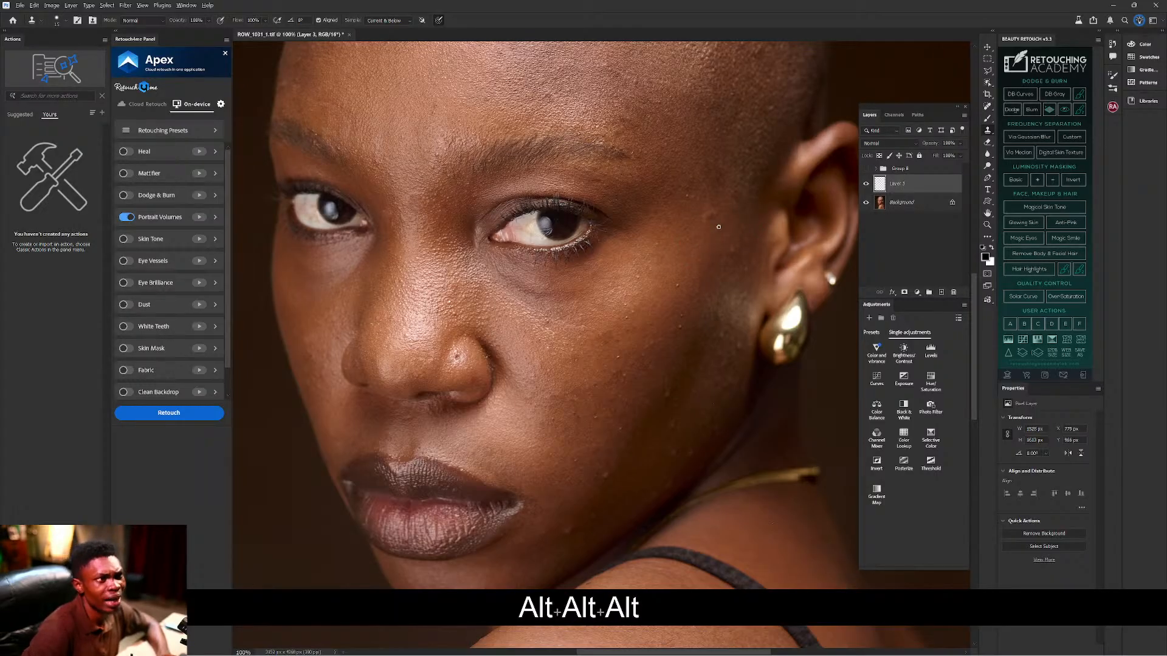
key("ctrl+z")
key("alt")
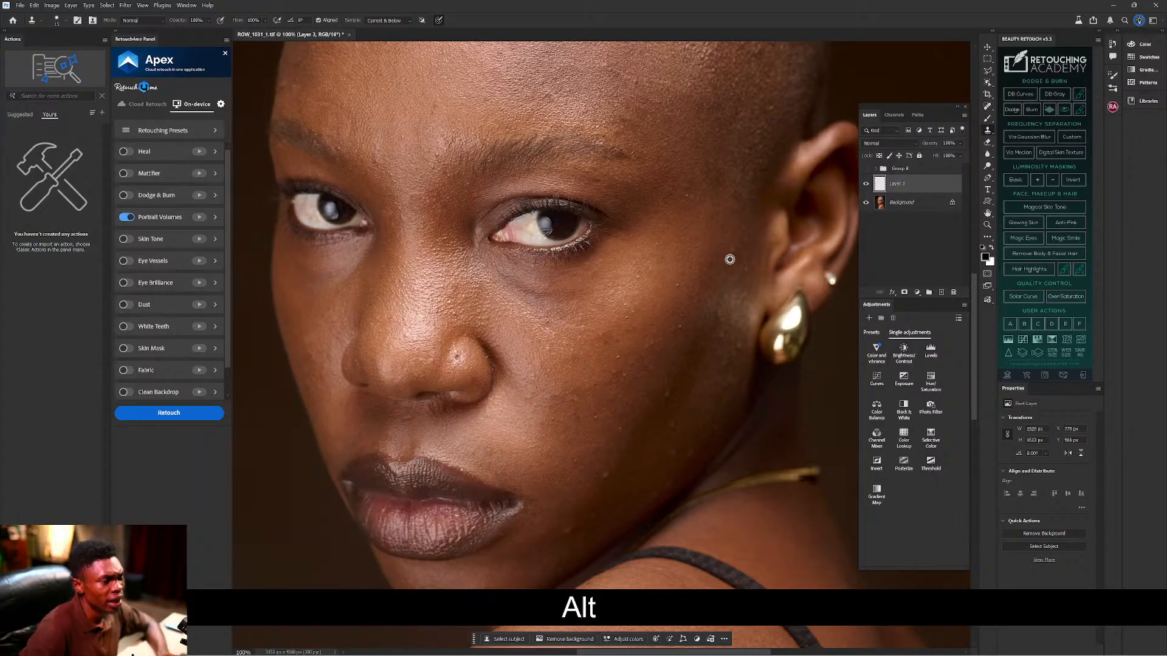
Bring the chin and neck into view and clone over the first spots near the jaw.
key("alt")
left_click_drag(652, 347, 599, 229)
key("alt")
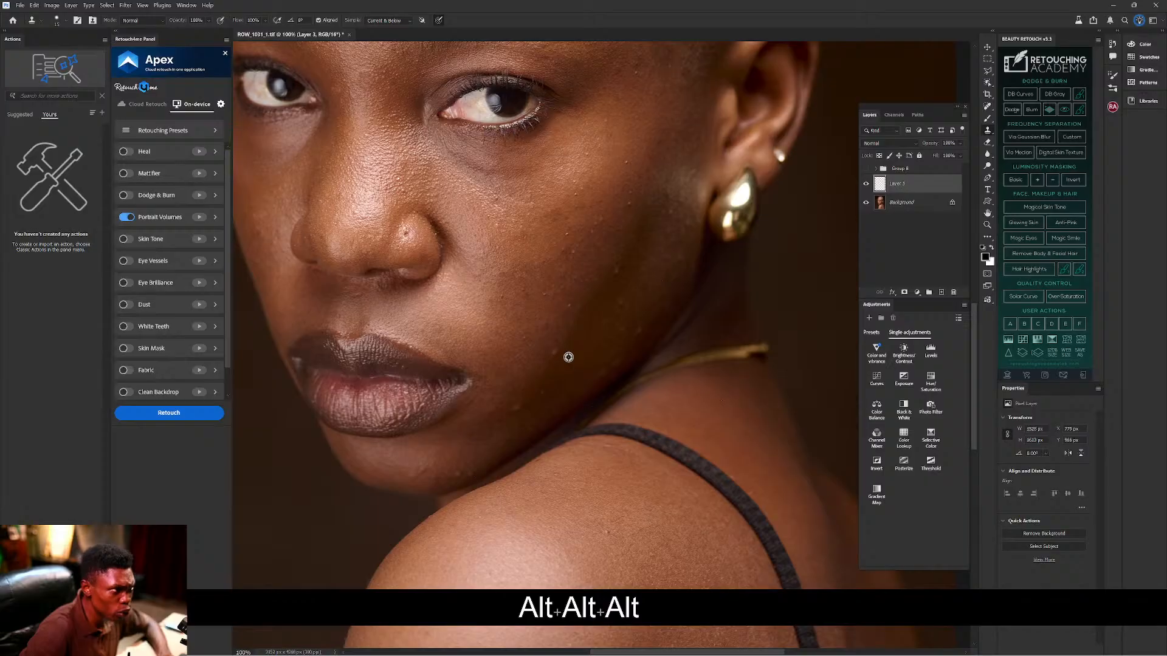
key("alt")
key("alt")
key("alt")
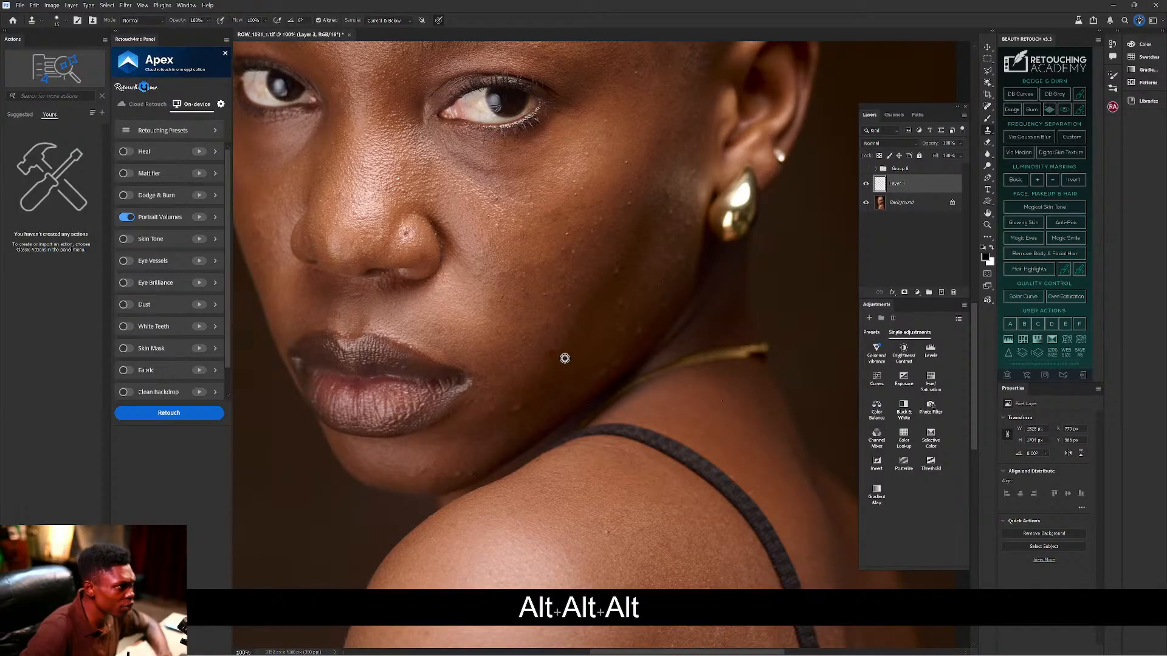
key("alt")
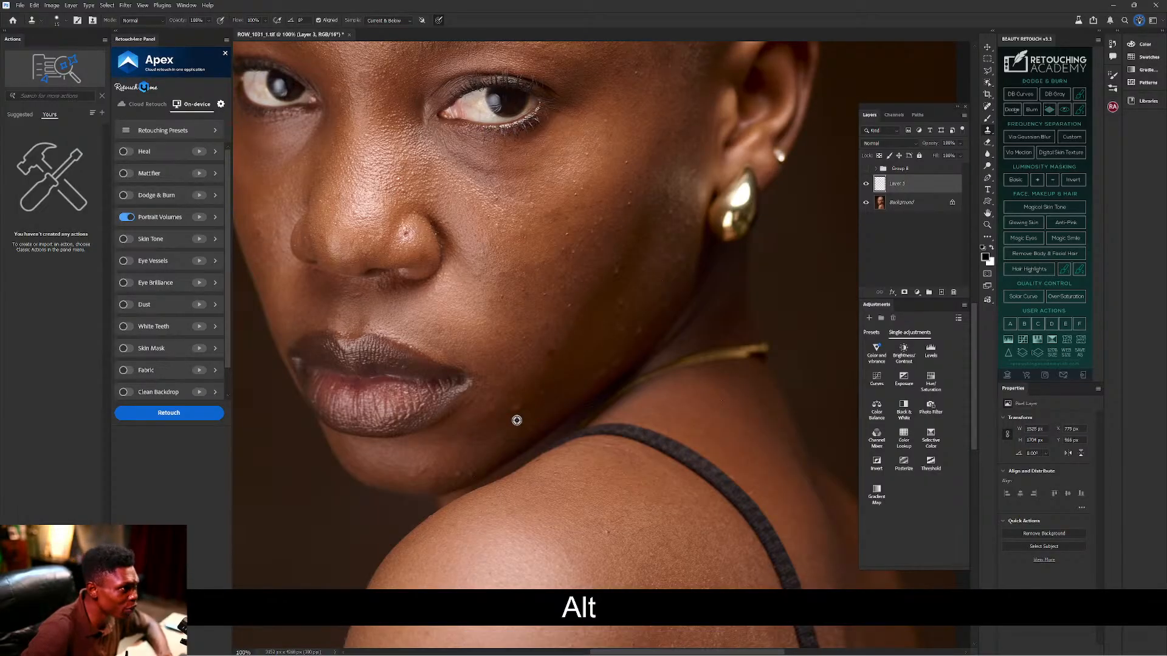
left_click(509, 422, "alt")
left_click(513, 411)
key("alt")
left_click(433, 463, "alt")
key("alt")
left_click(448, 462, "alt")
Undo a bad stroke and restamp the lower-cheek and jawline blemishes with fresh samples.
key("ctrl+z")
key("alt")
left_click(434, 469, "alt")
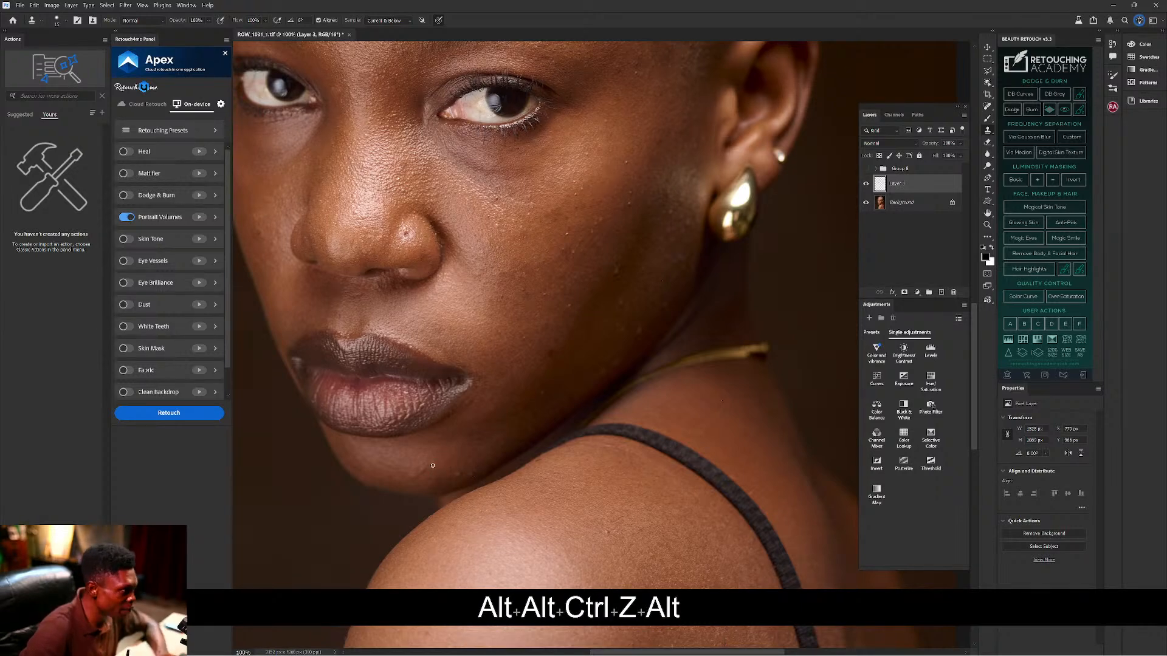
key("alt")
left_click(416, 467)
key("alt")
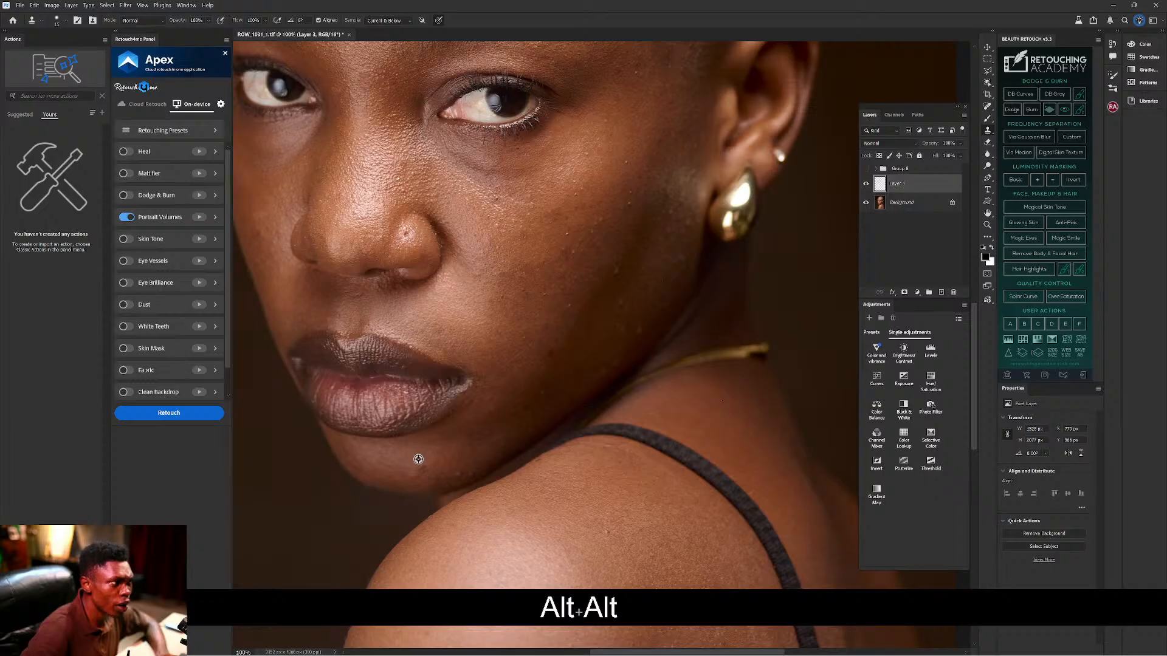
key("alt")
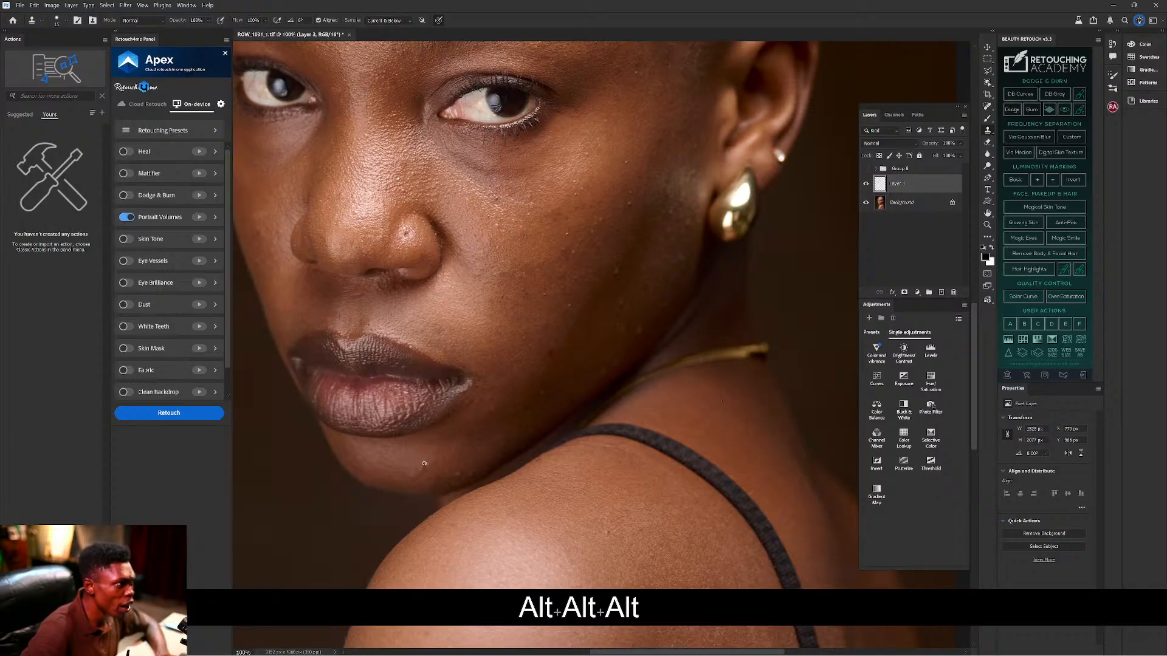
key("alt")
key("alt")
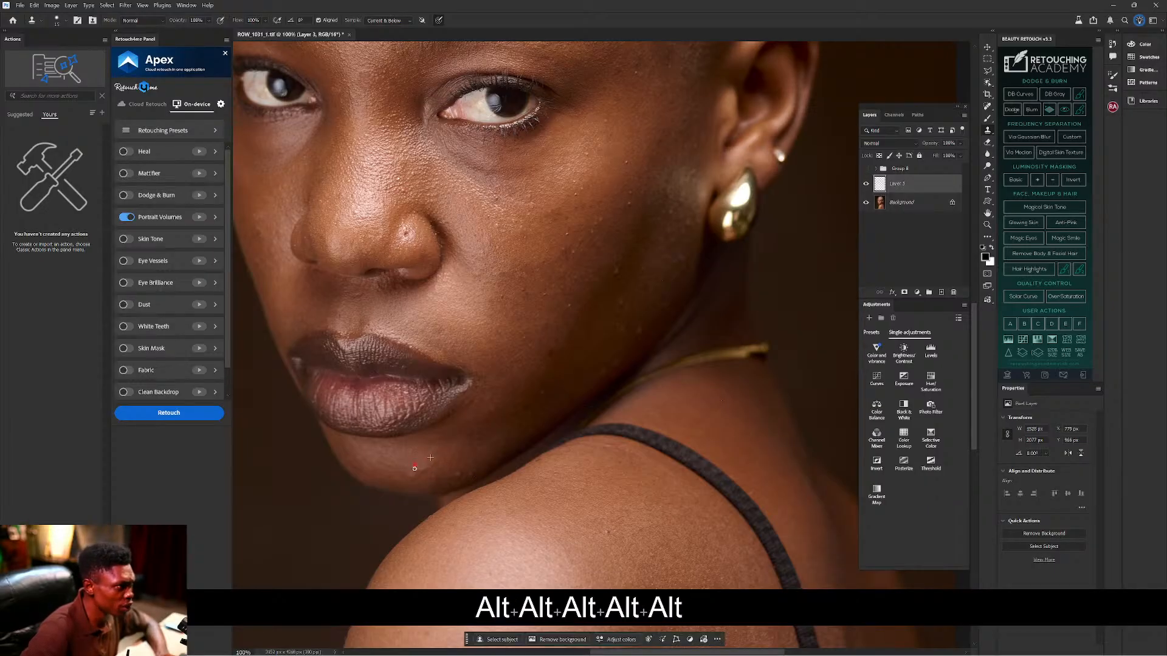
Resample clean skin and cover the remaining spots on the lower cheek.
key("alt")
left_click(414, 464)
key("alt")
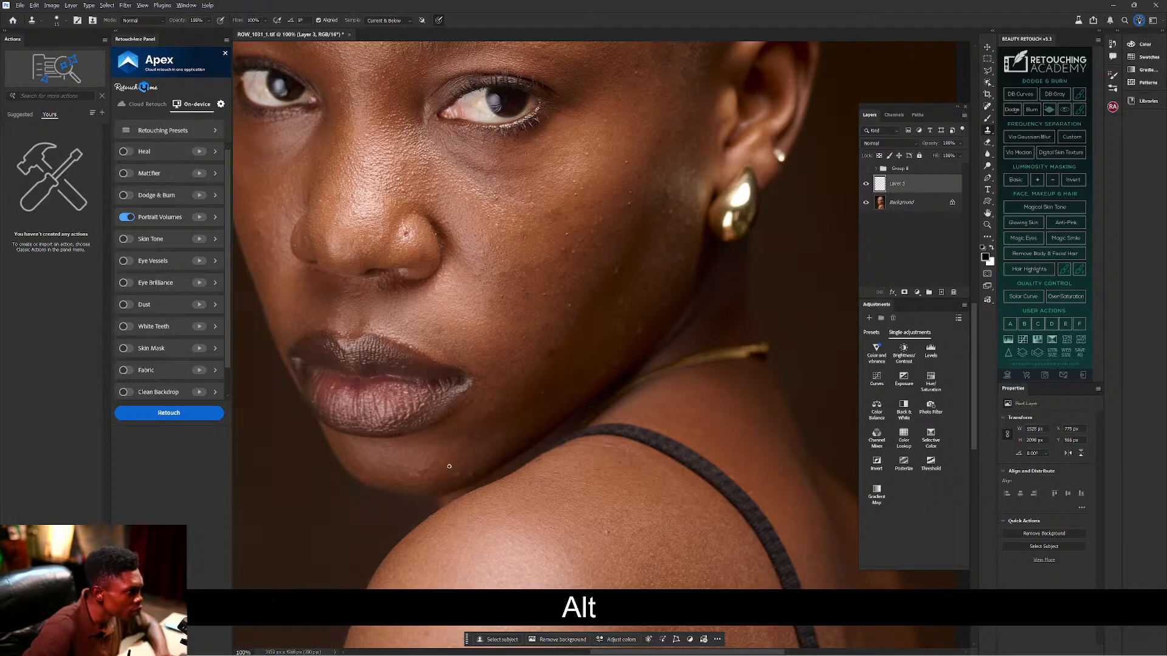
key("alt")
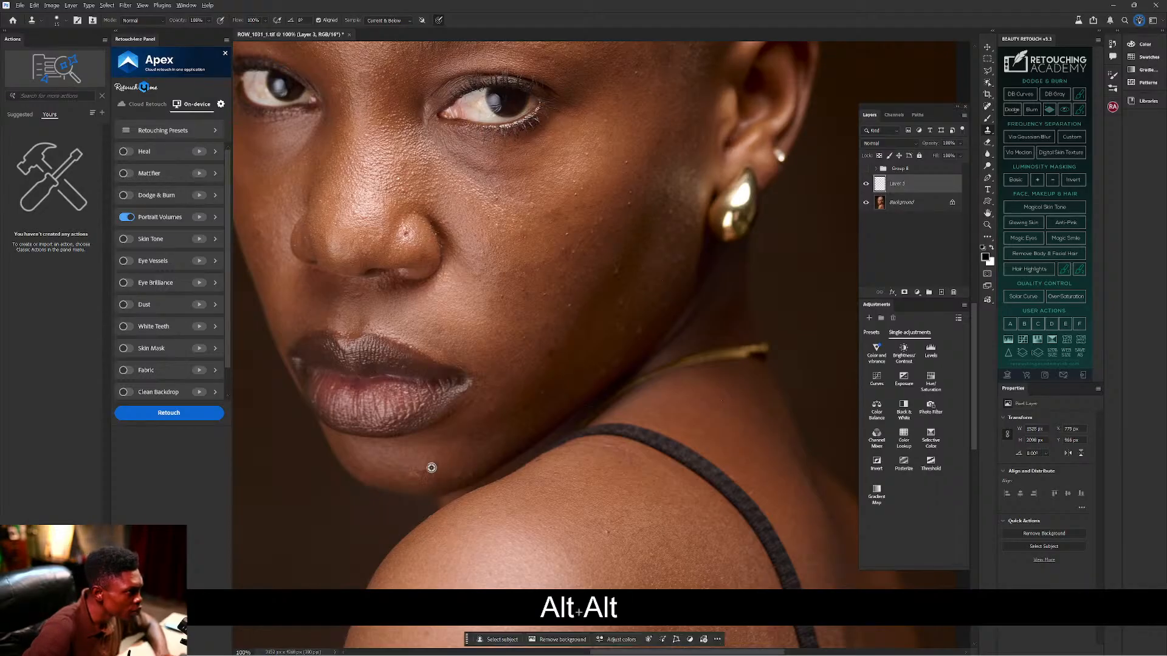
key("alt")
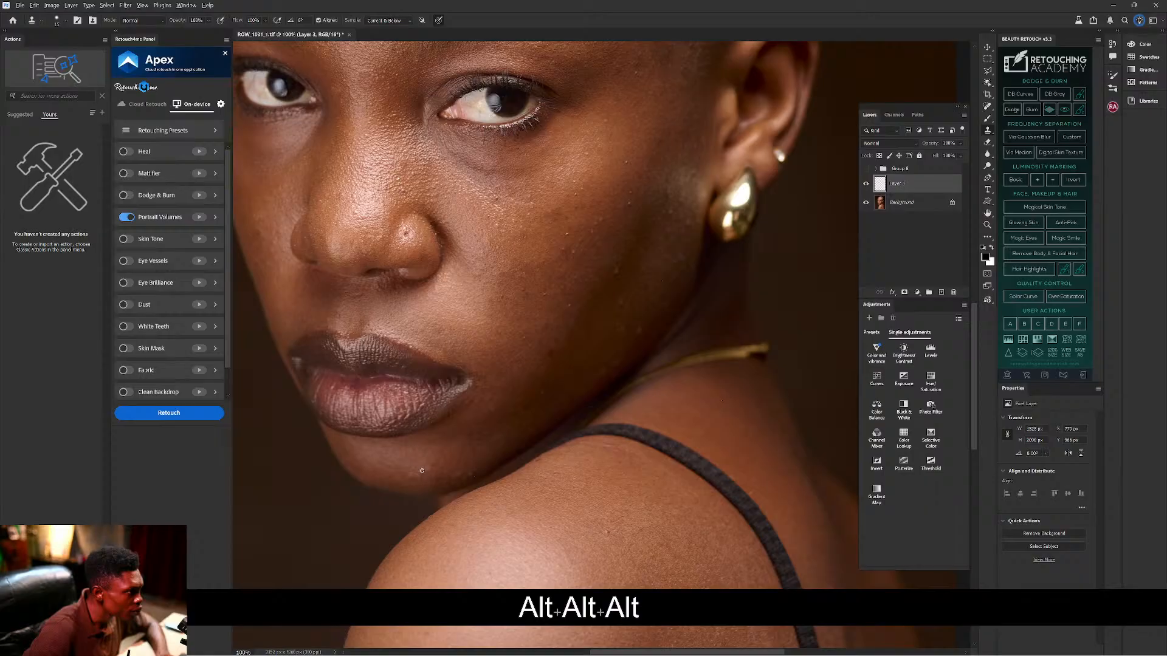
key("alt")
left_click(539, 396, "alt")
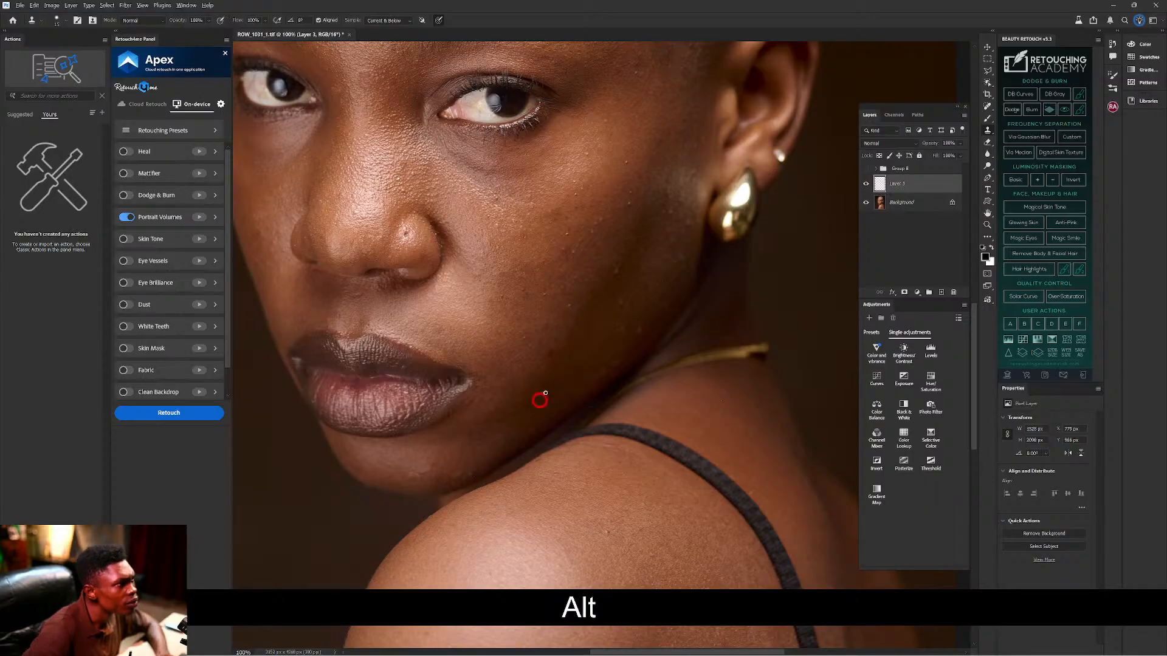
key("alt")
left_click(620, 334, "alt")
key("alt")
key("alt")
left_click(620, 333, "alt")
key("alt")
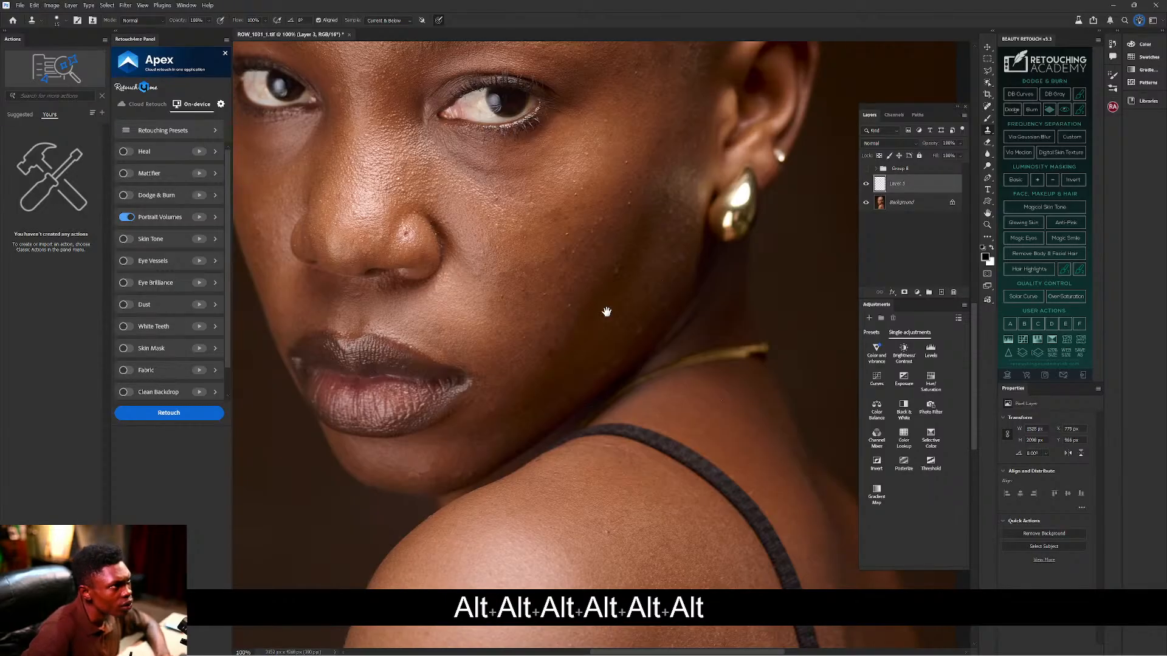
Stamp over a cheek blemish, then undo the two unwanted clone stamps.
left_click_drag(615, 307, 651, 365)
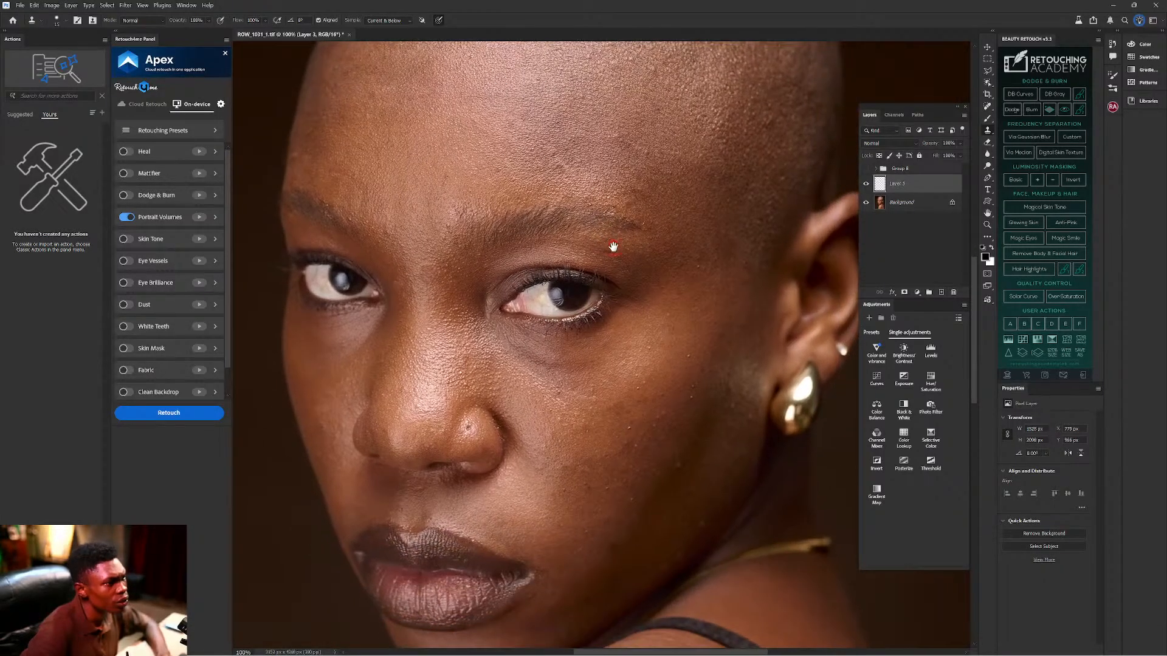
left_click(673, 418, "alt")
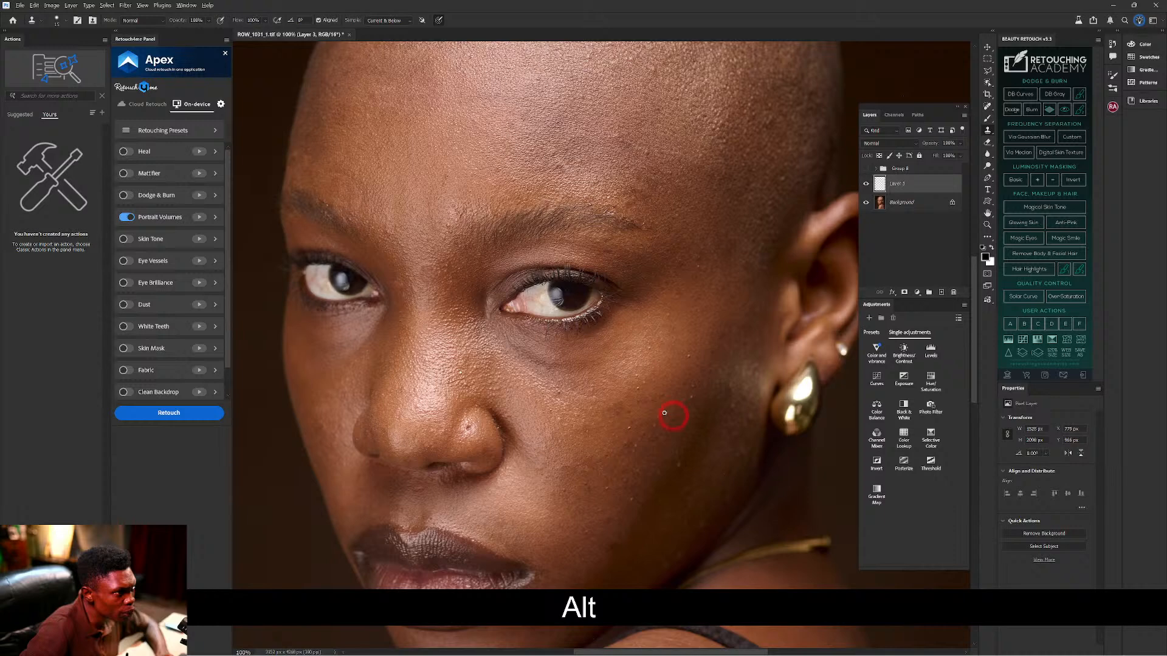
key("alt")
key("ctrl+z")
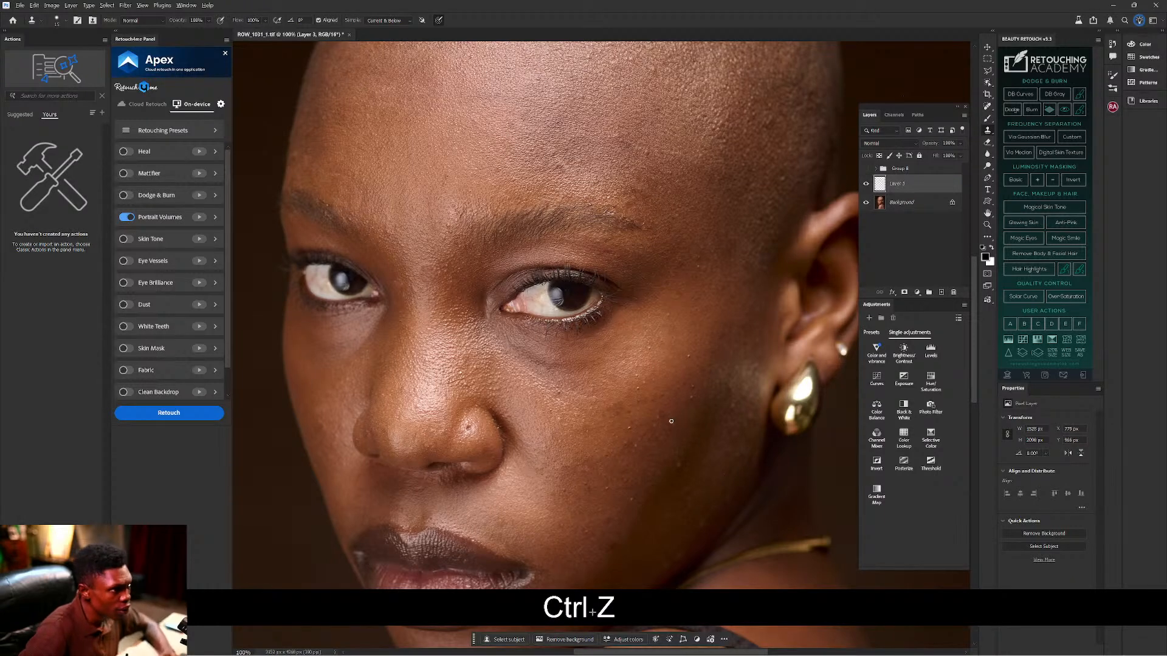
key("ctrl")
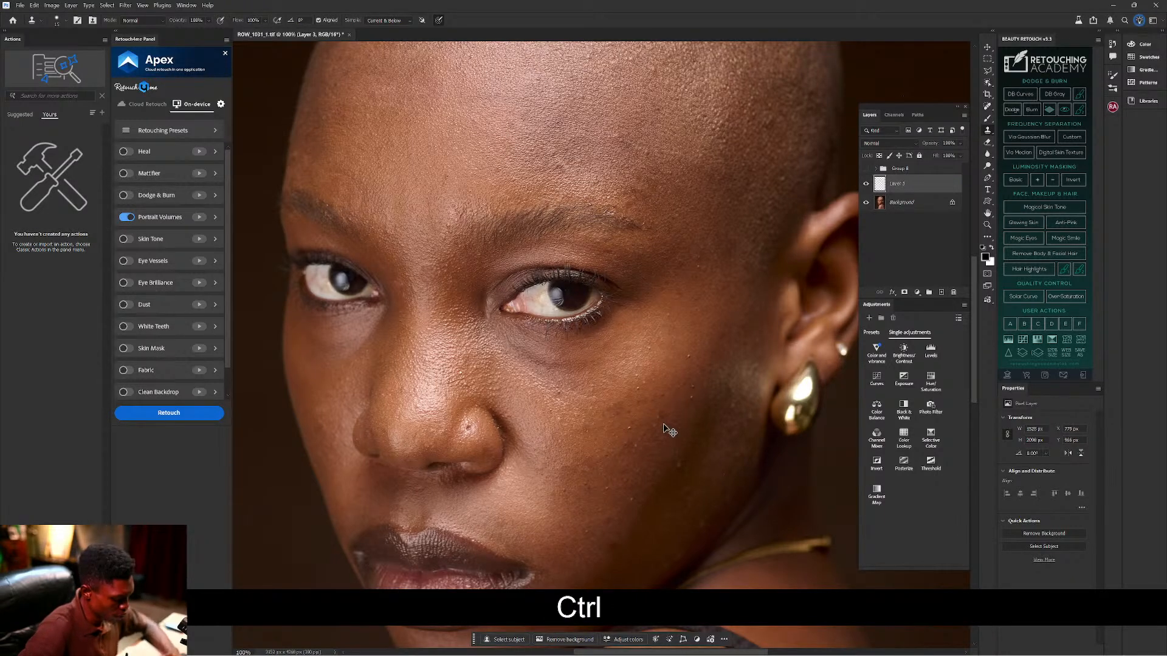
key("ctrl+z")
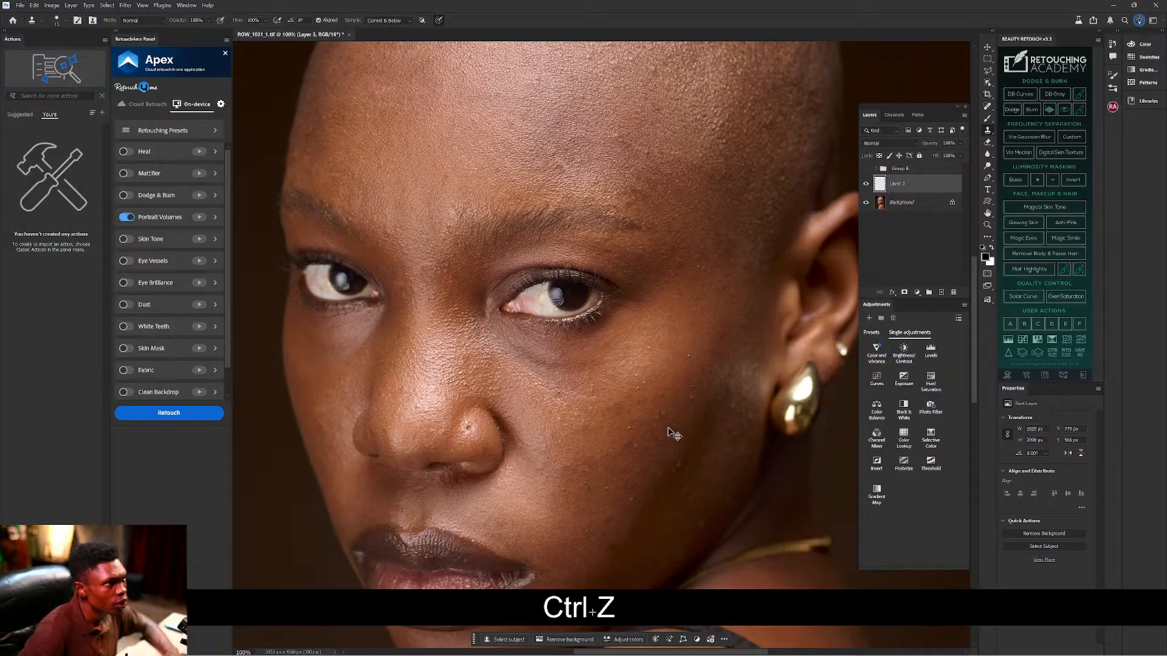
Resample clean skin and cover the blemishes on the cheek between eye and earring.
key("alt")
key("alt")
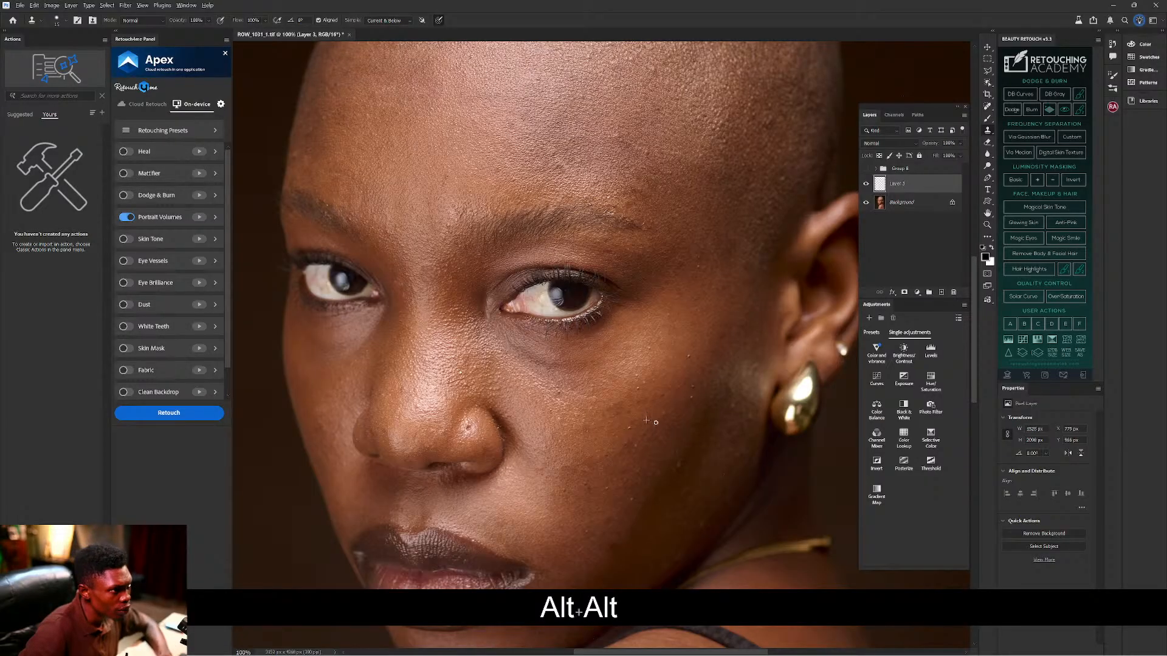
key("alt")
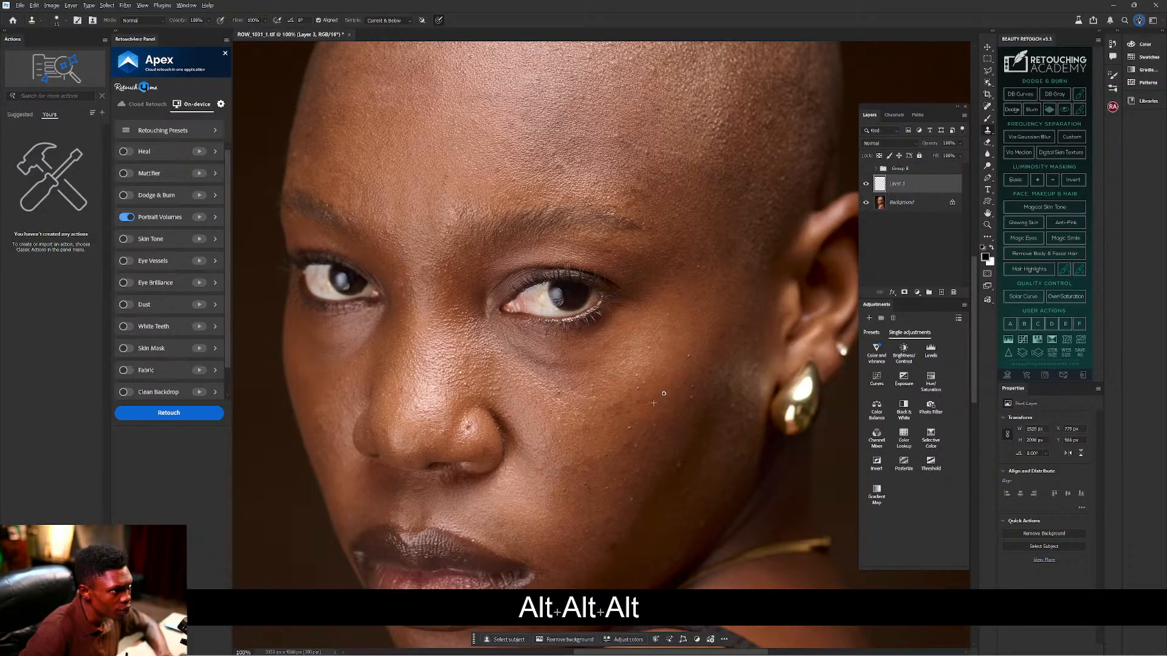
key("alt")
key("alt")
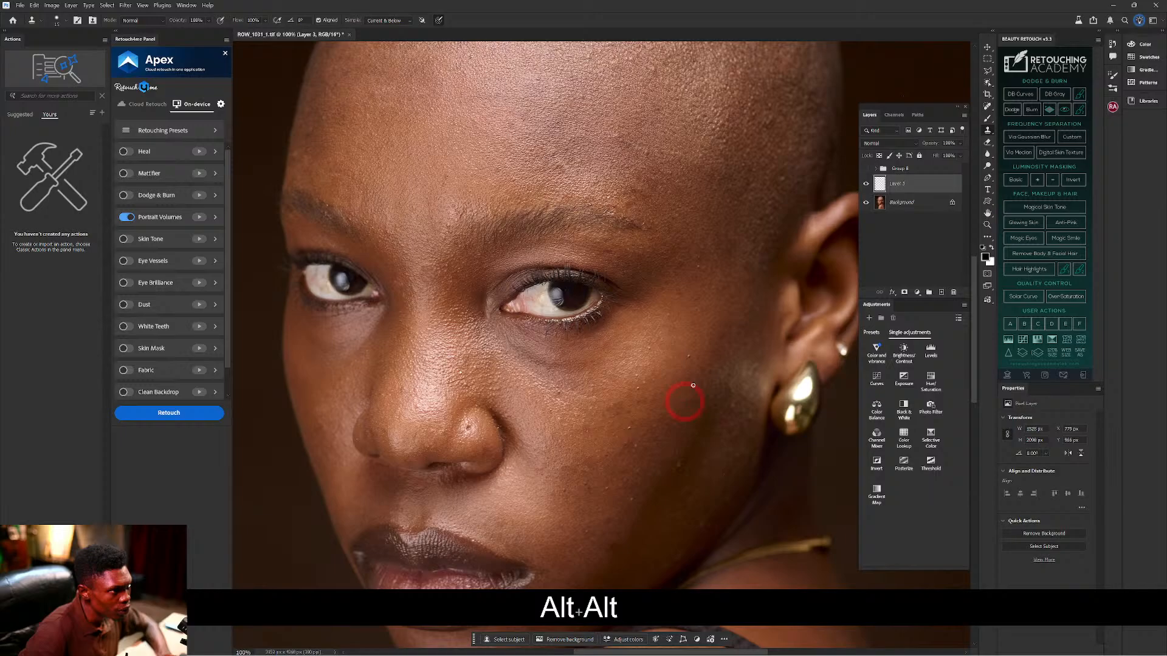
key("alt")
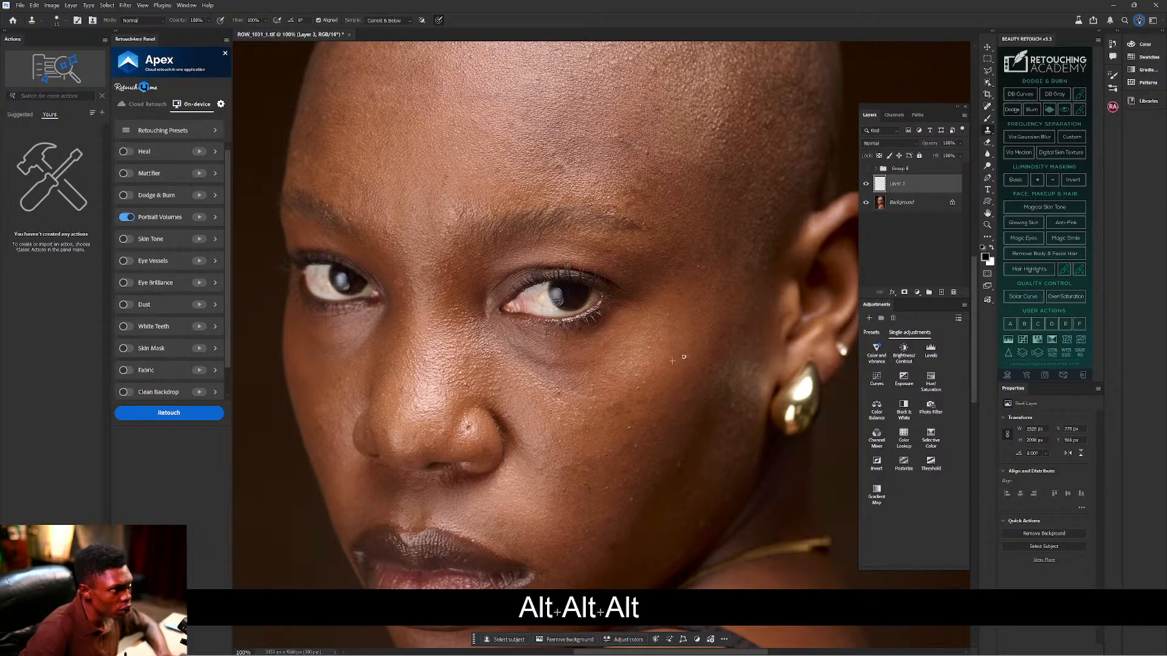
key("alt")
key("alt")
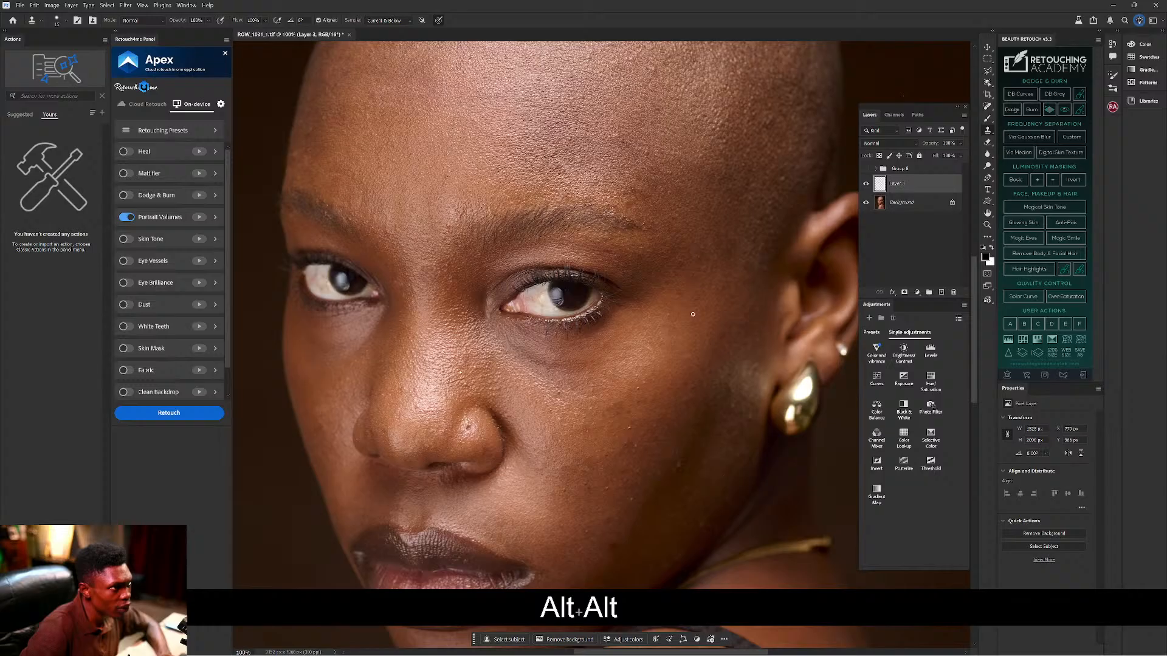
key("alt")
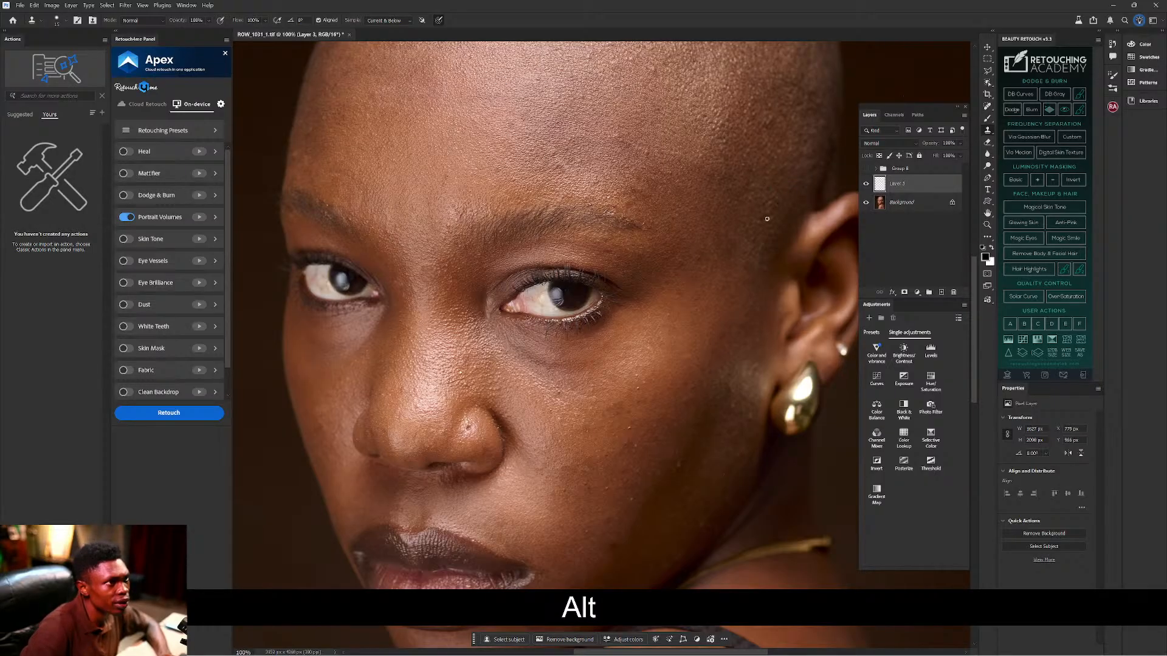
left_click(603, 437, "alt")
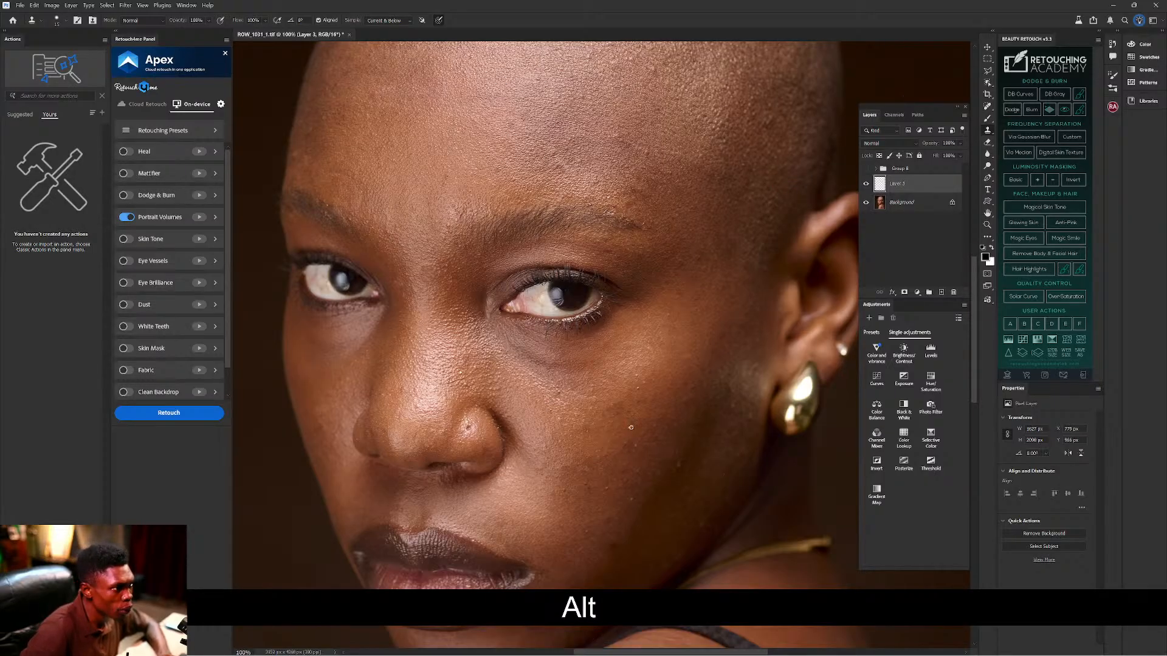
left_click(627, 438, "alt")
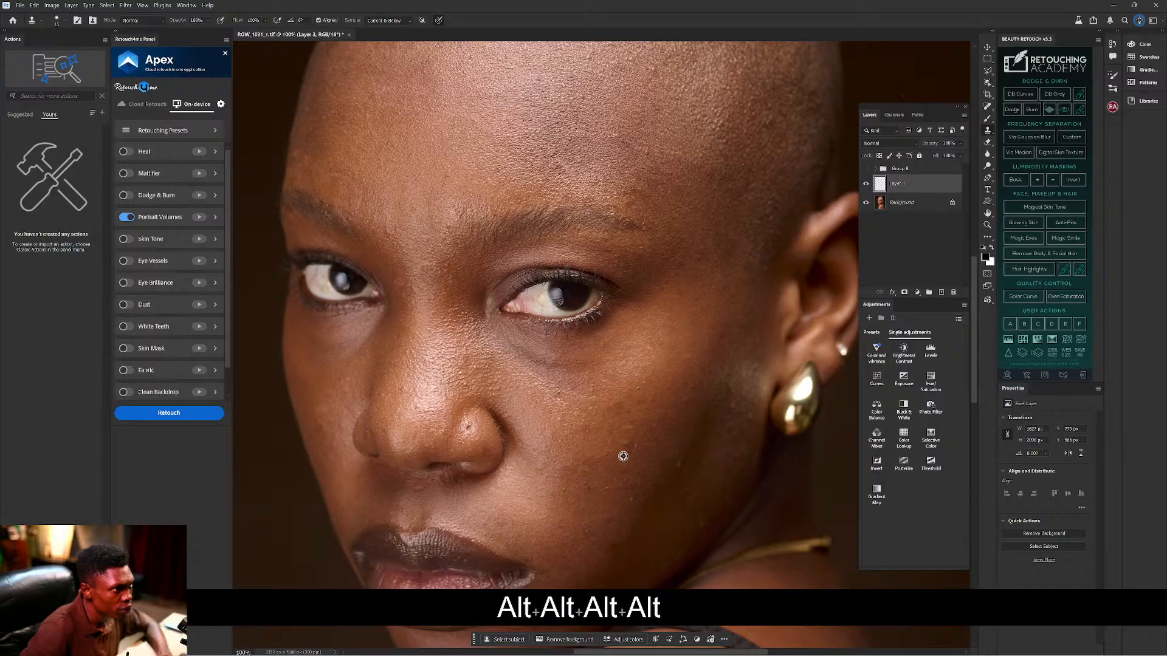
left_click(619, 456, "alt")
key("alt")
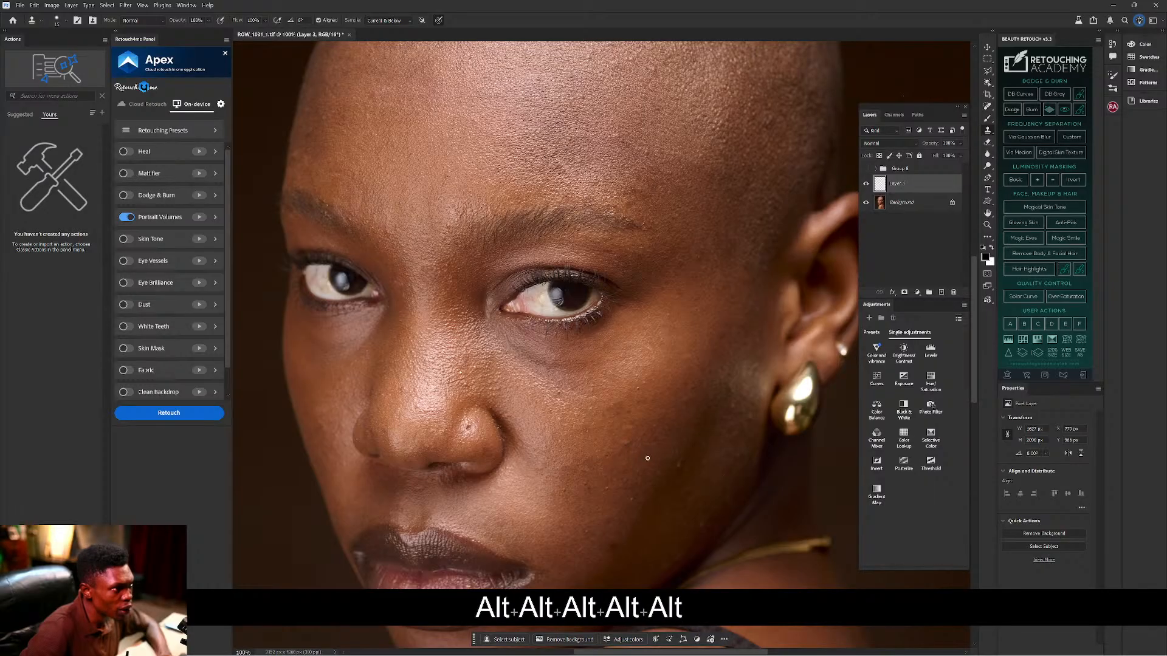
left_click(656, 431, "alt")
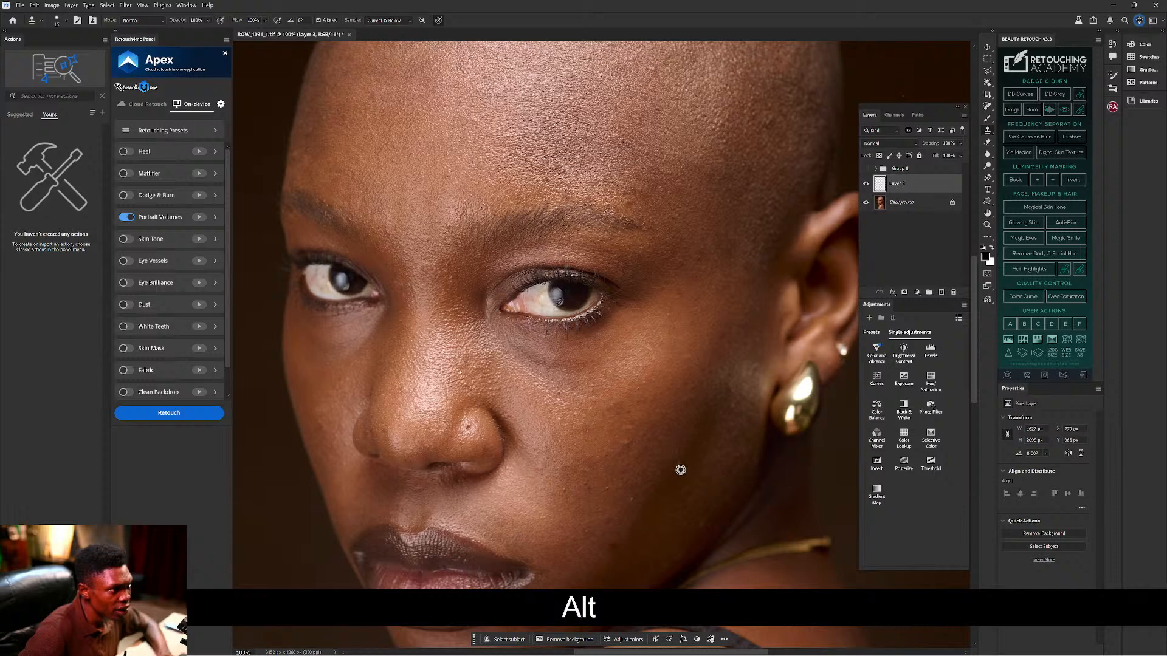
Stamp over spots on the lower cheek and along the jaw, undoing the last stroke.
left_click(711, 475, "alt")
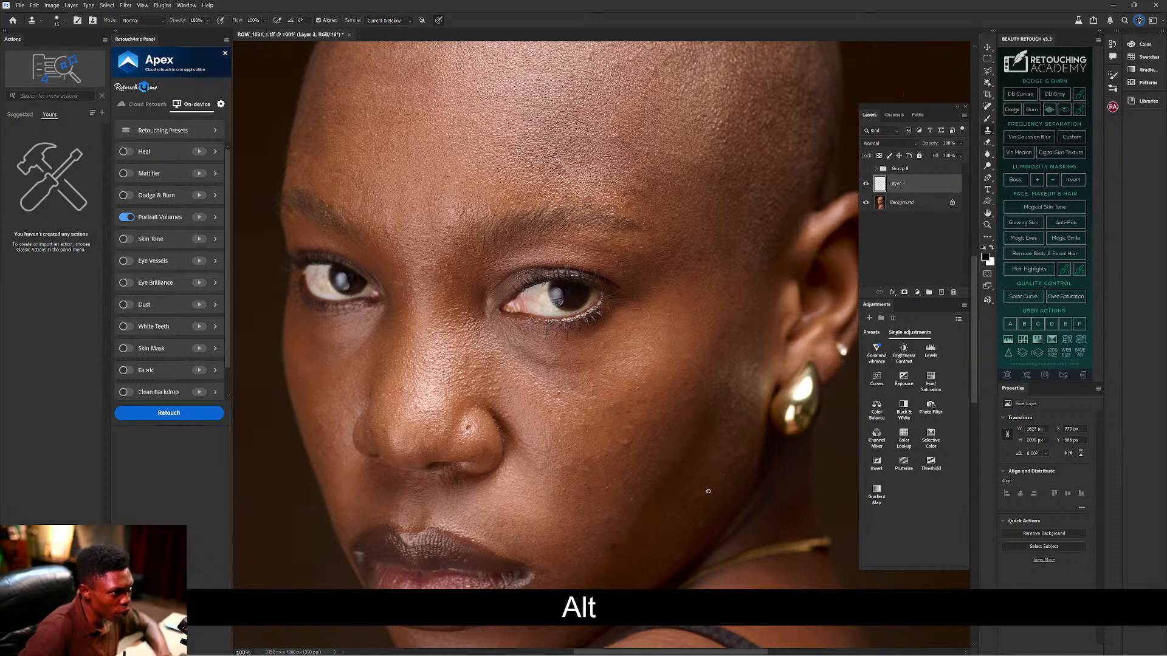
left_click(708, 525, "alt")
left_click(704, 537, "alt")
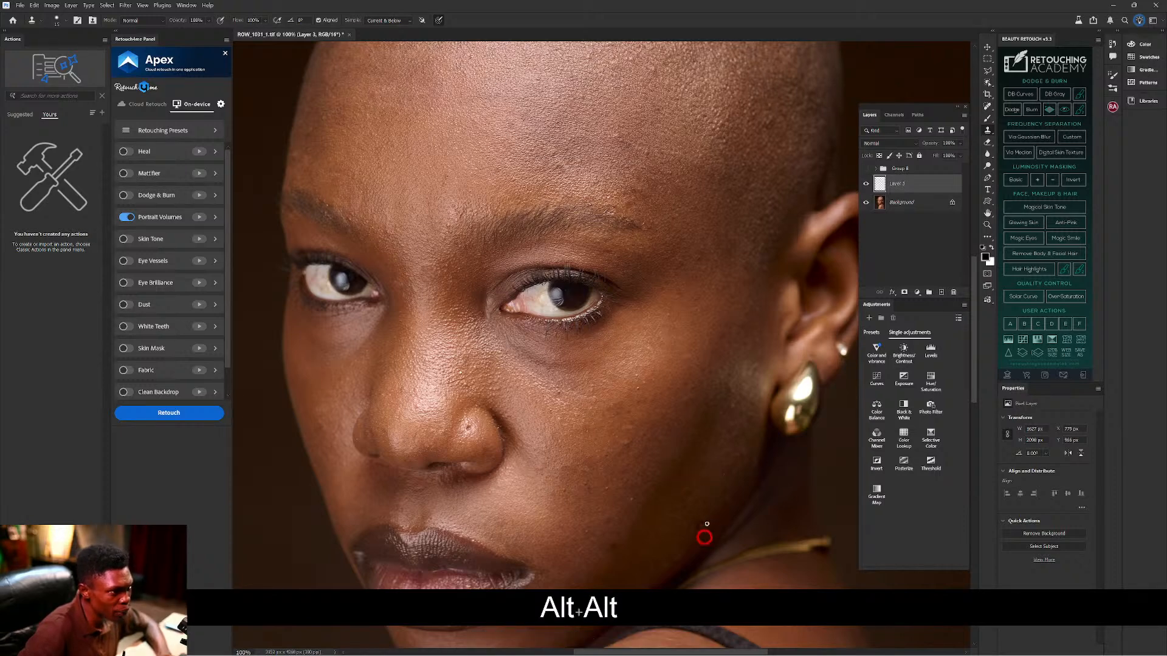
left_click(703, 534, "alt")
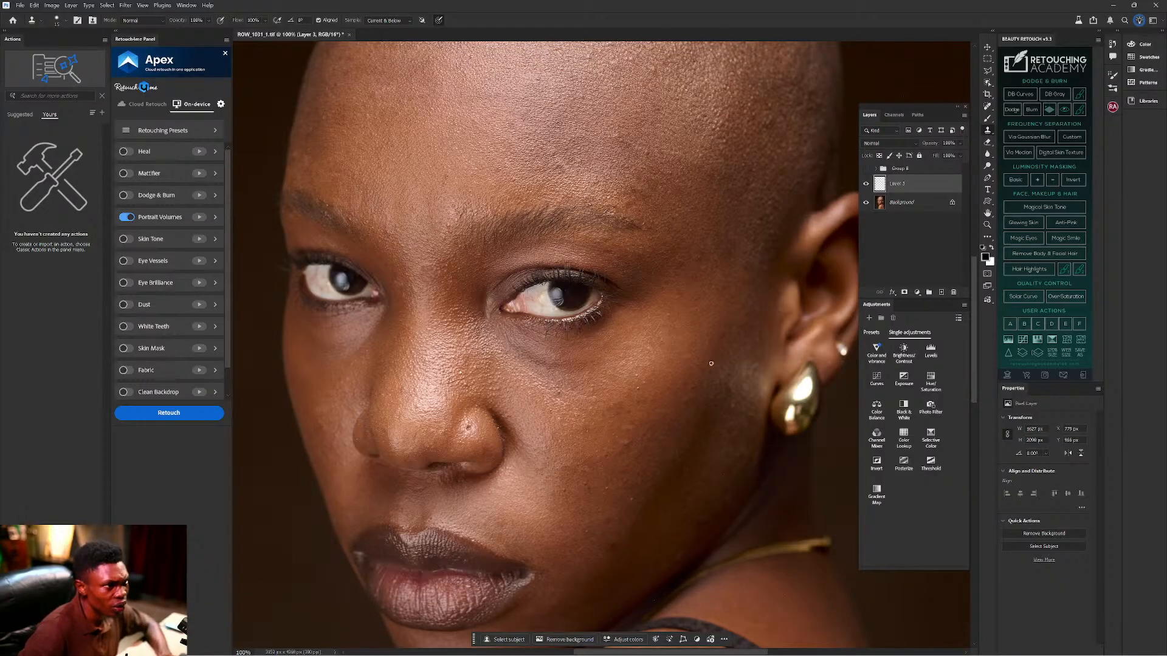
key("alt")
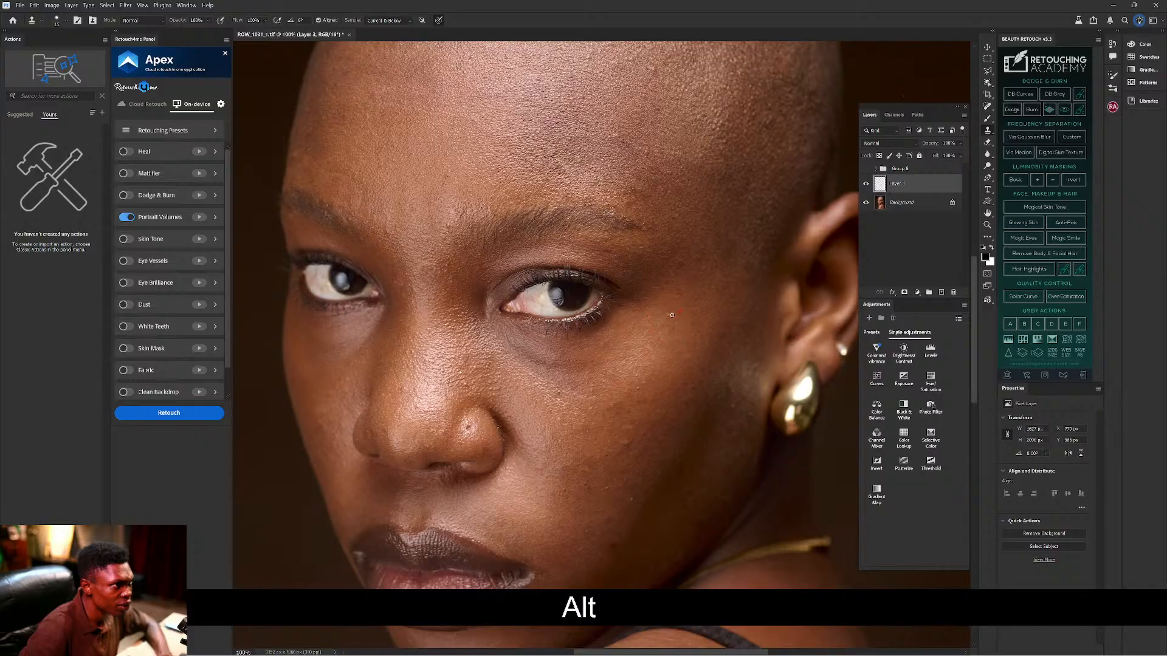
key("alt")
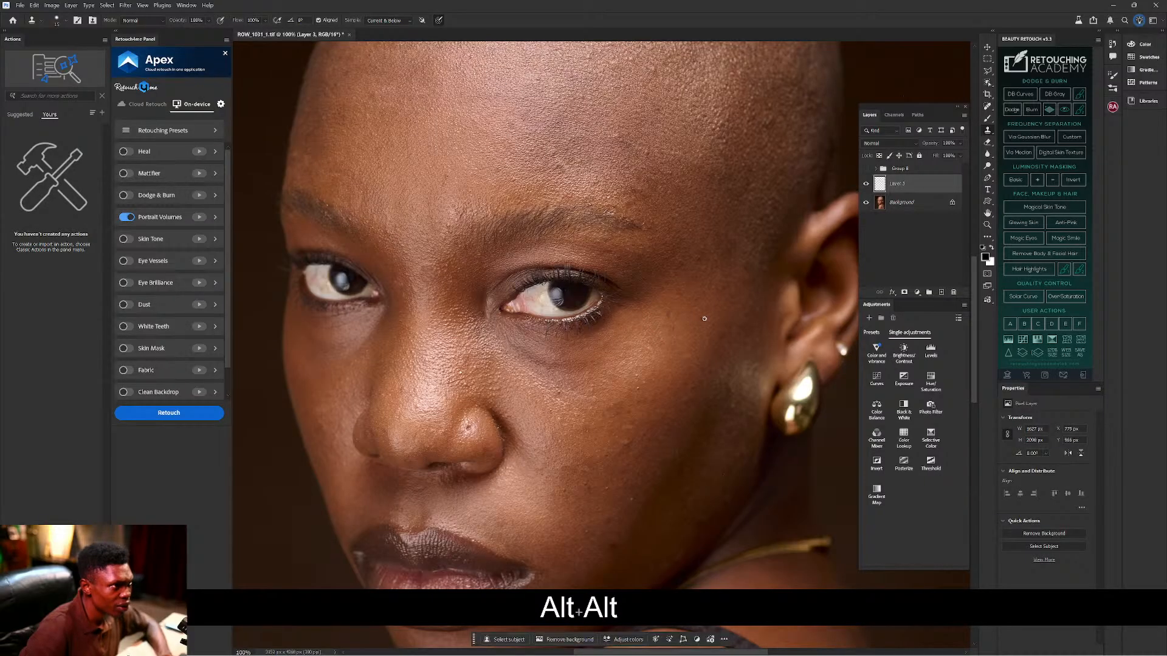
key("ctrl+z")
Bring the forehead into view, sample clean skin, and clone over the first forehead blemish.
left_click_drag(486, 376, 623, 402)
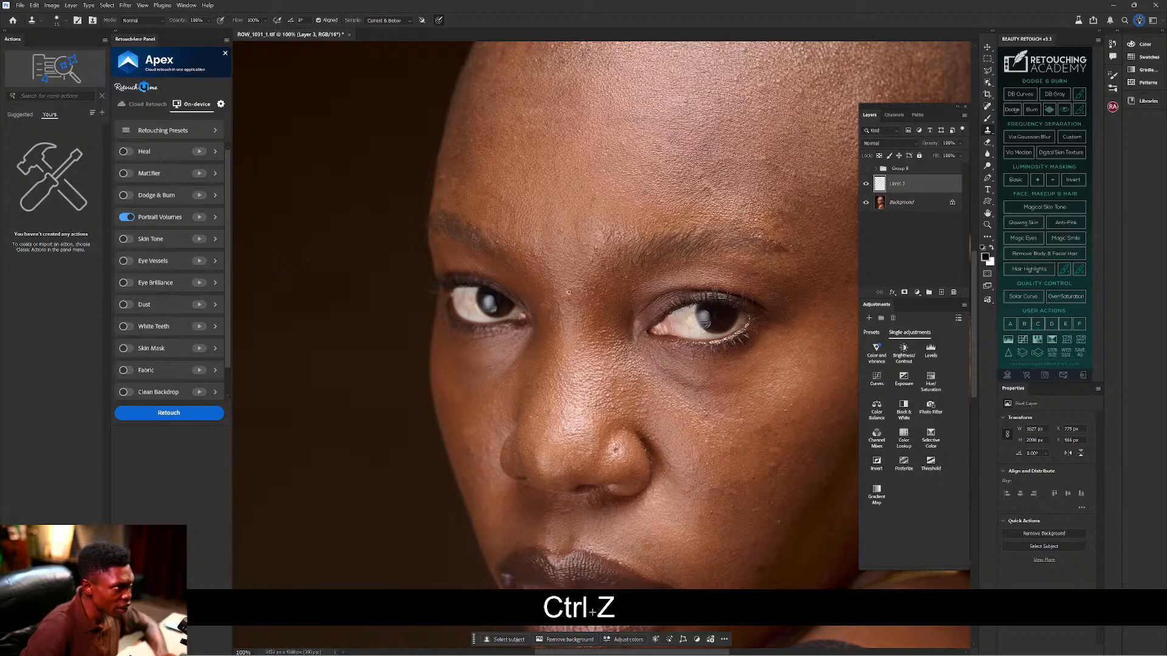
left_click_drag(755, 177, 612, 299)
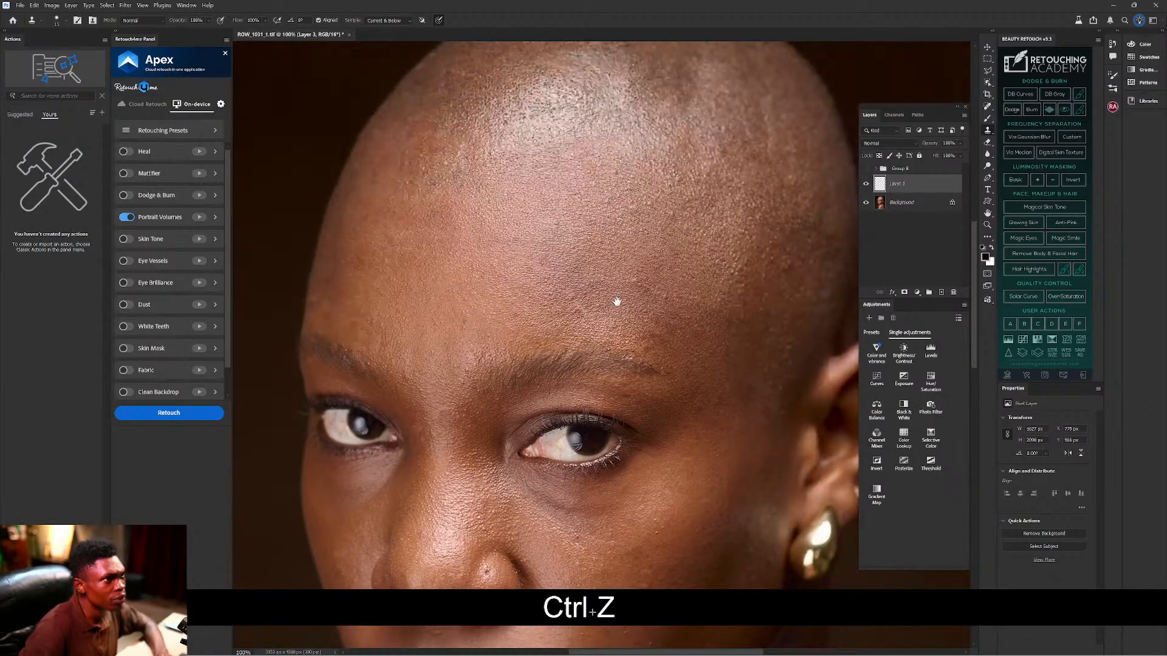
left_click(671, 231, "alt")
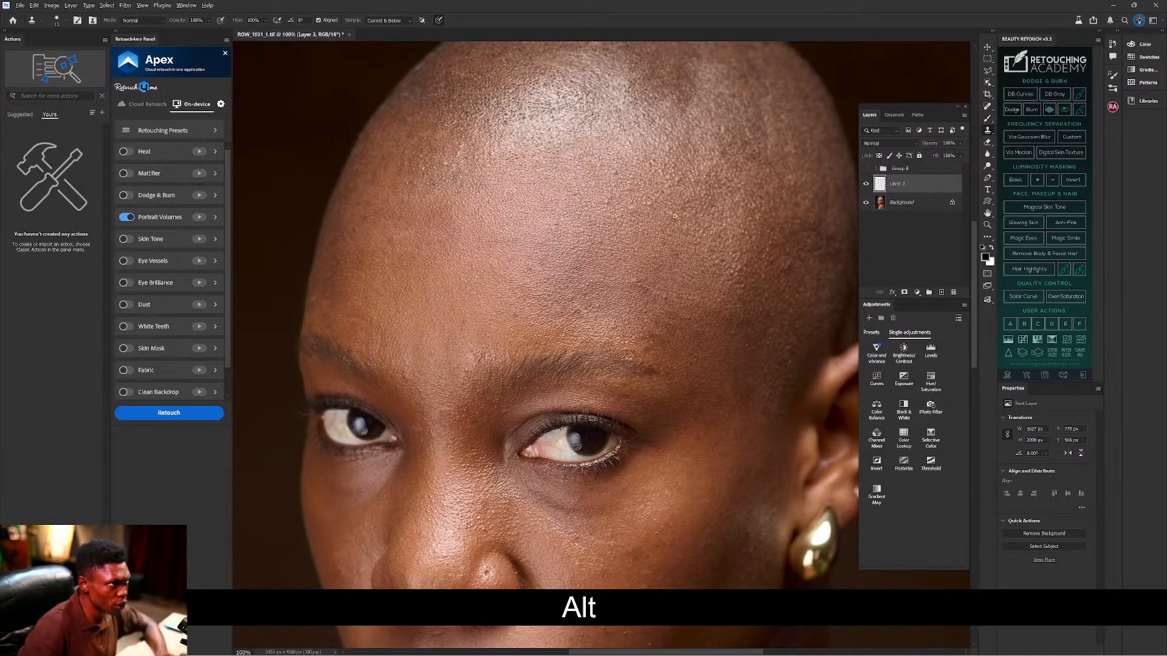
left_click(638, 216, "alt")
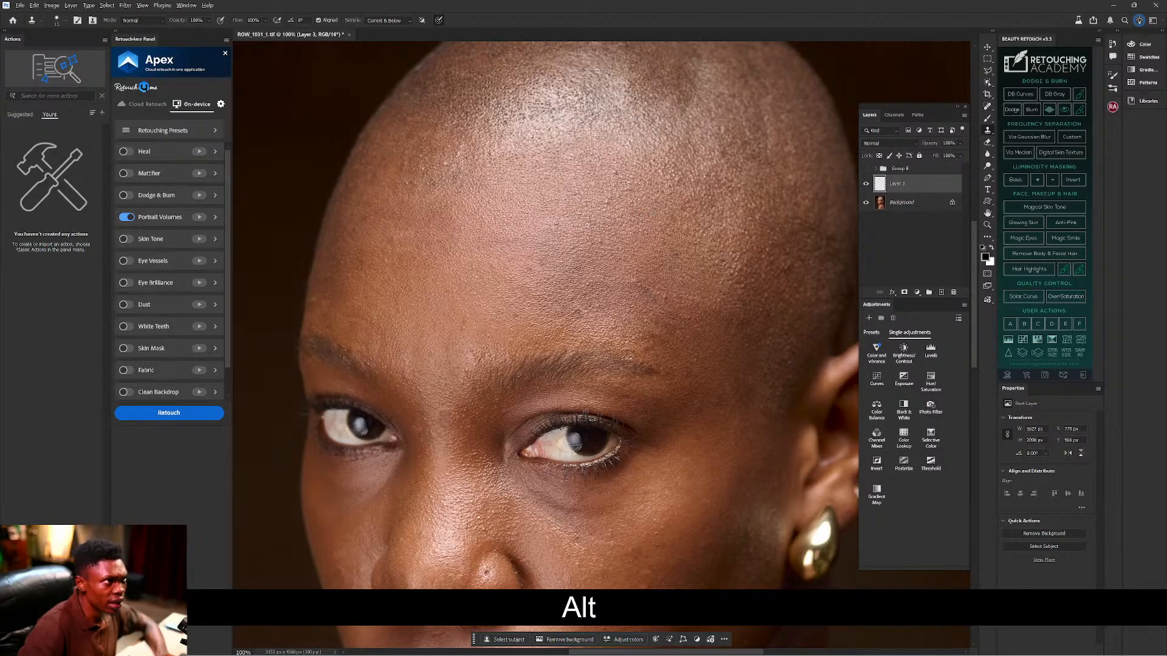
left_click(605, 214, "alt")
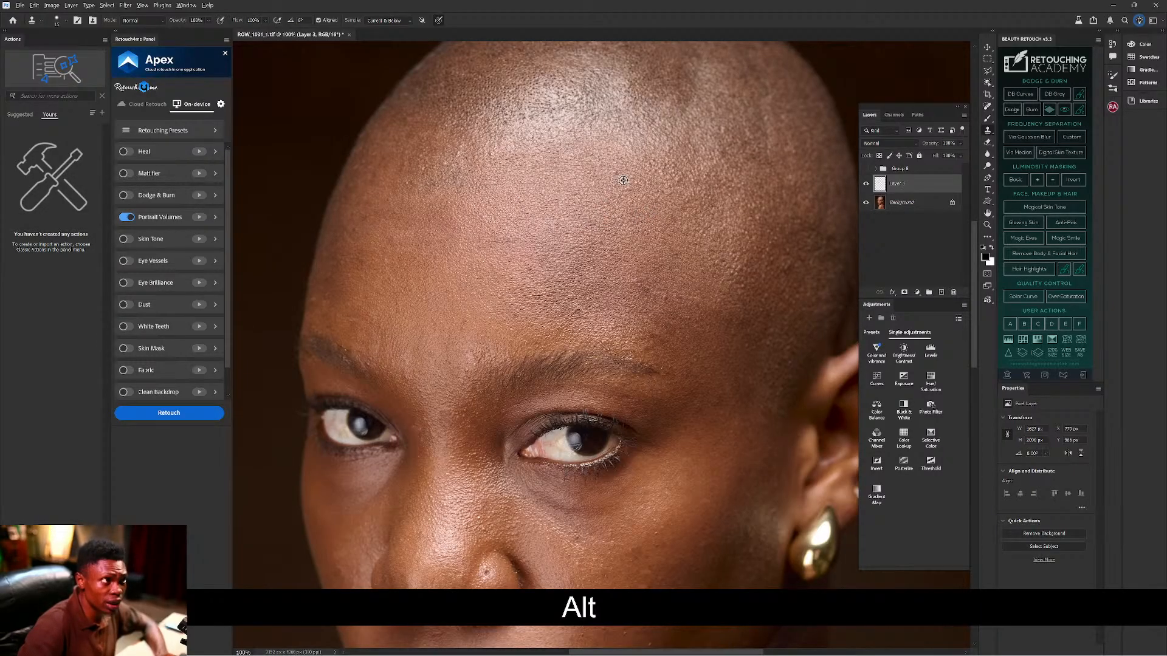
left_click(665, 311, "alt")
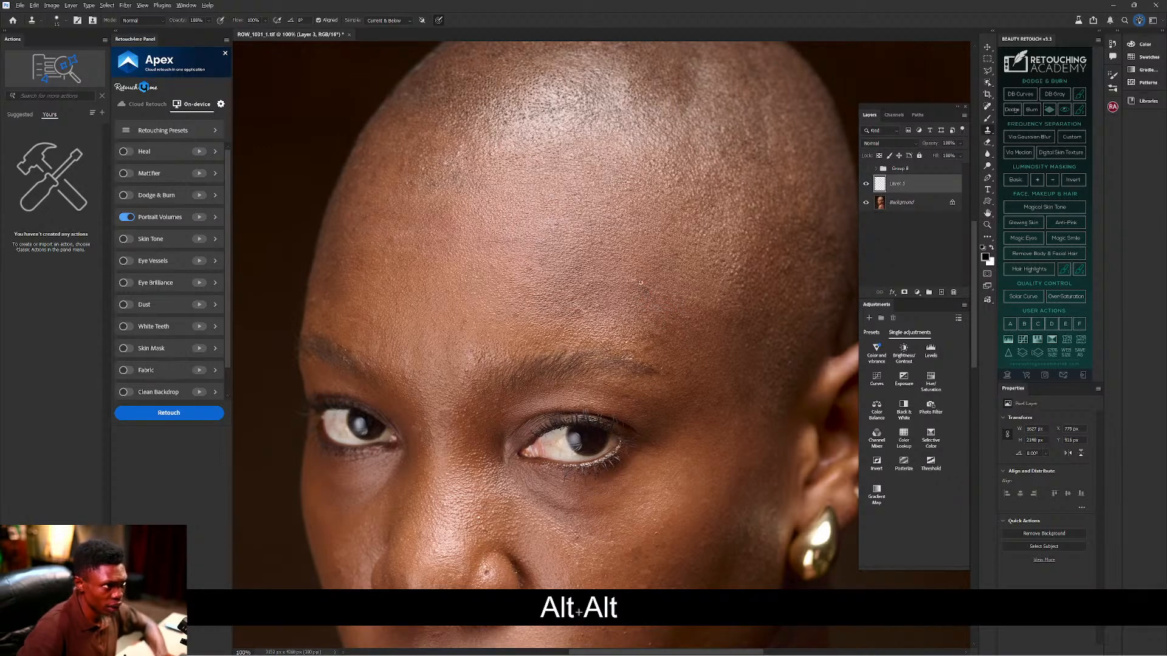
left_click(418, 181, "alt")
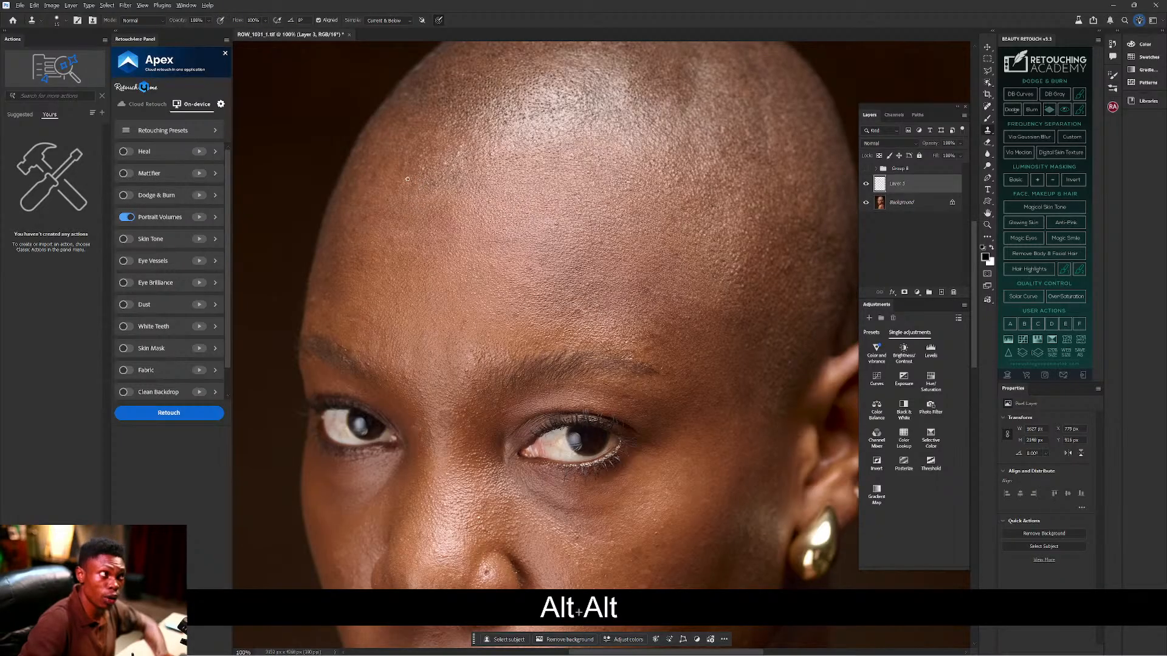
left_click(411, 176)
Clone away the remaining higher forehead spots, then fit the whole portrait on screen.
key("alt")
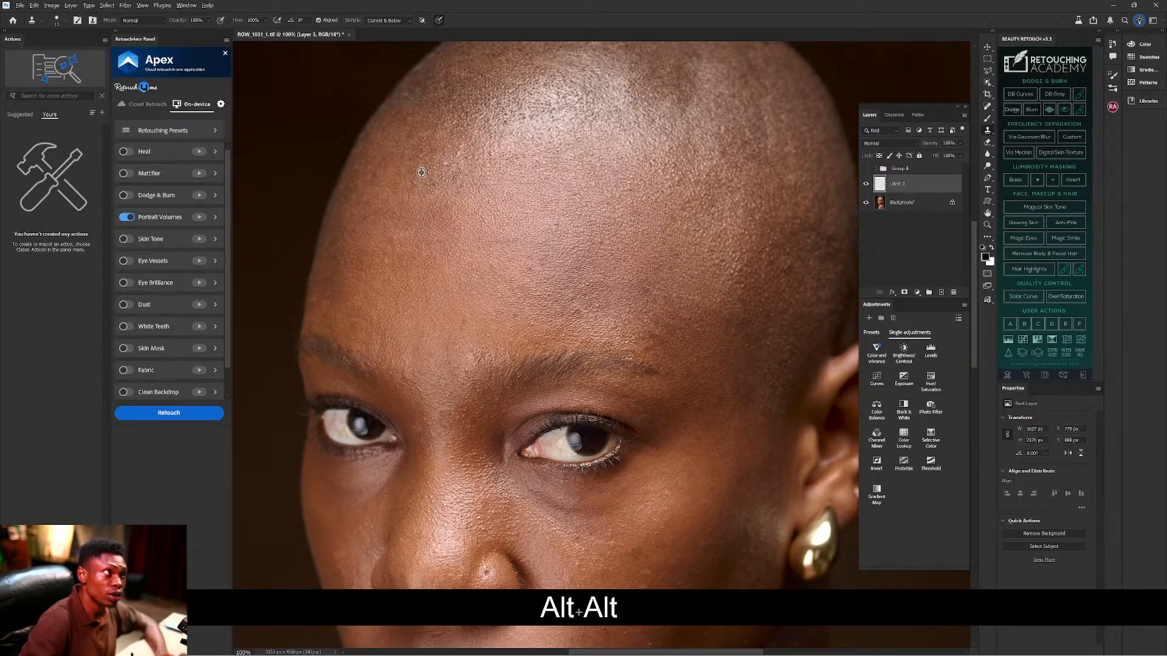
key("alt")
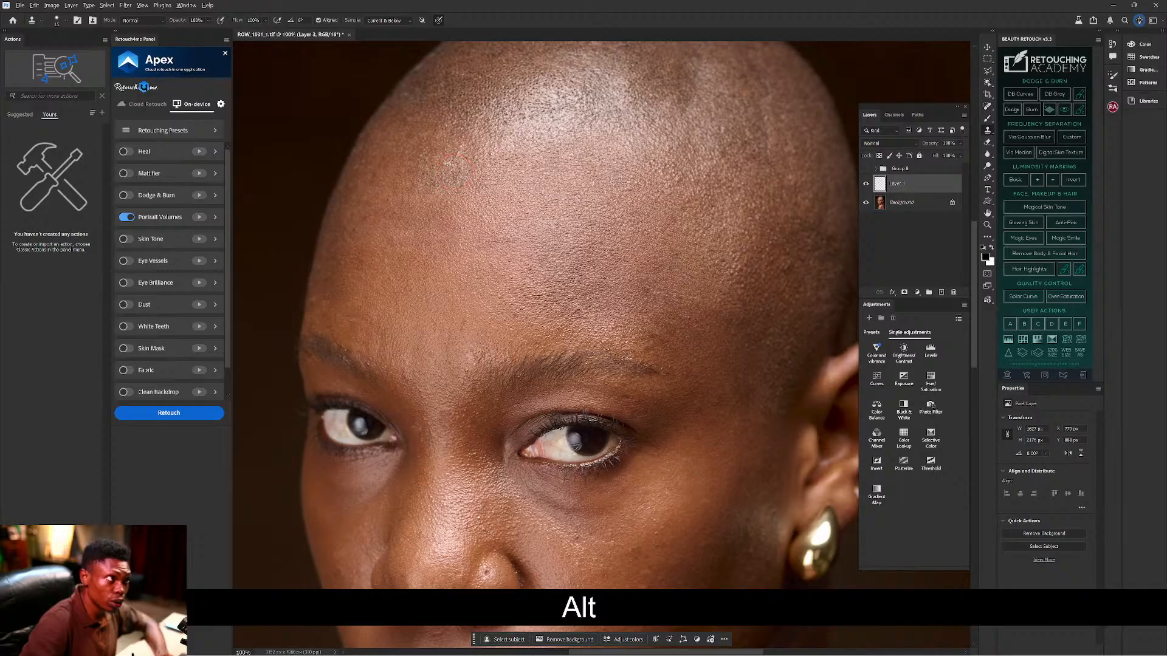
left_click(450, 168)
key("alt")
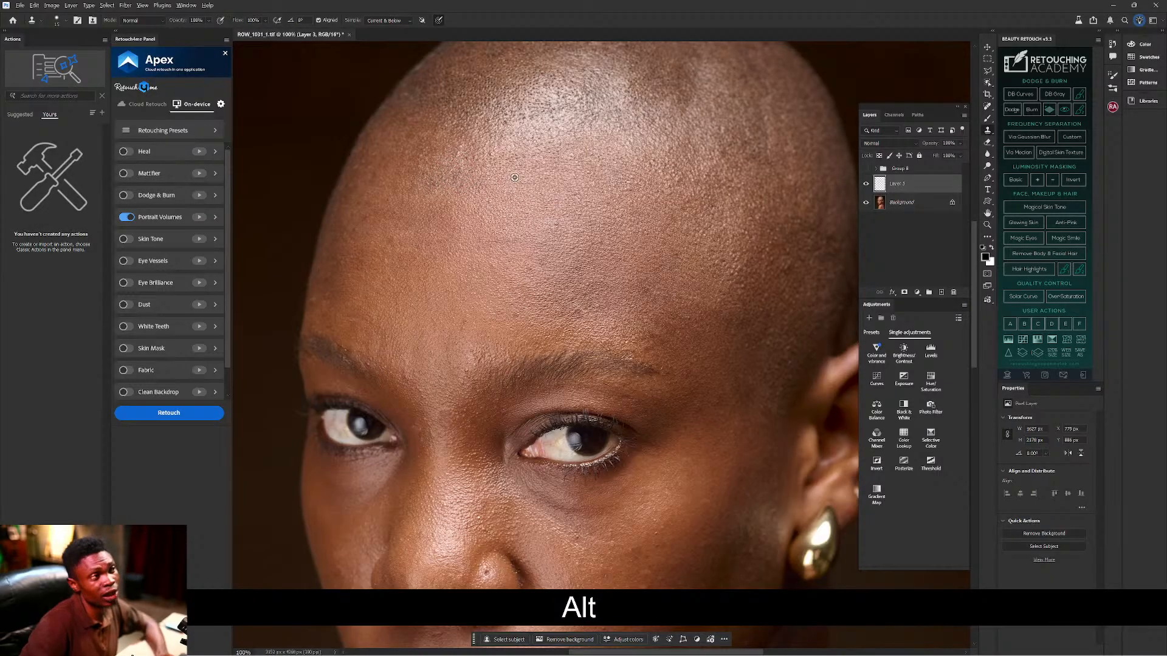
left_click(495, 171, "alt")
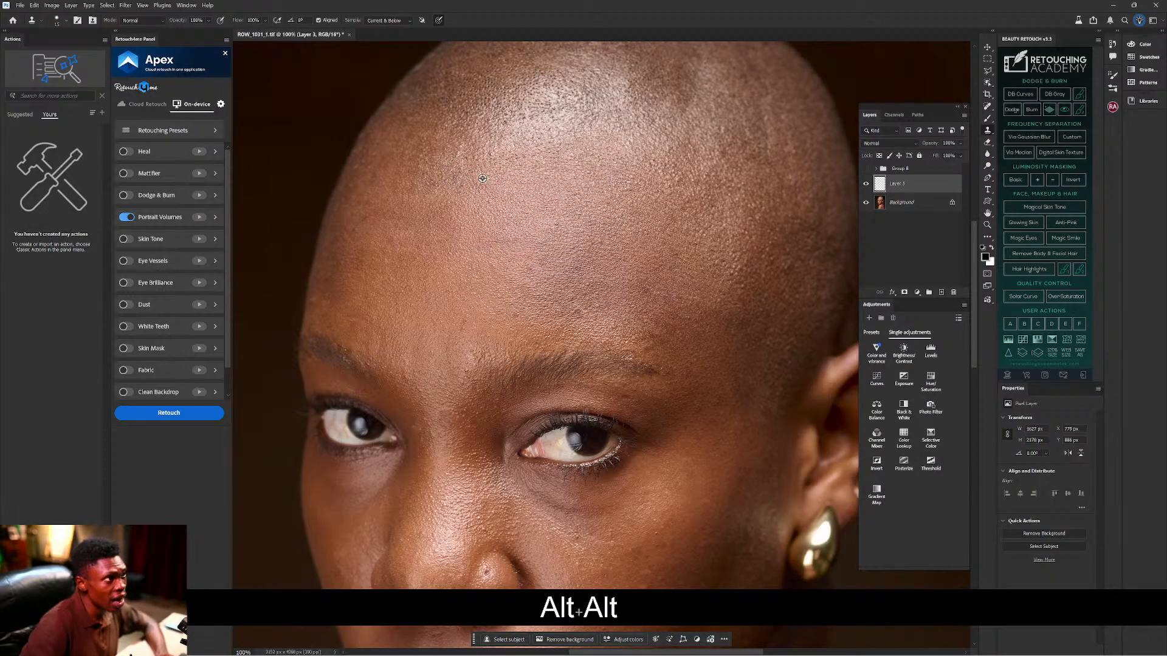
left_click(469, 163)
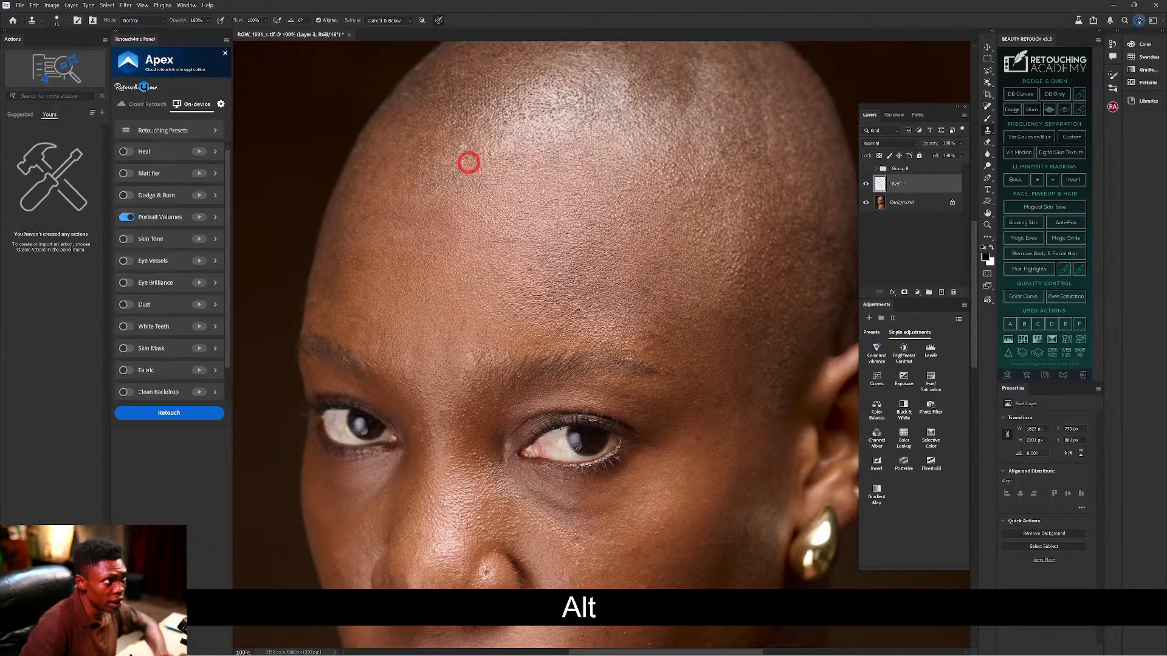
left_click(467, 166)
left_click(511, 175, "alt")
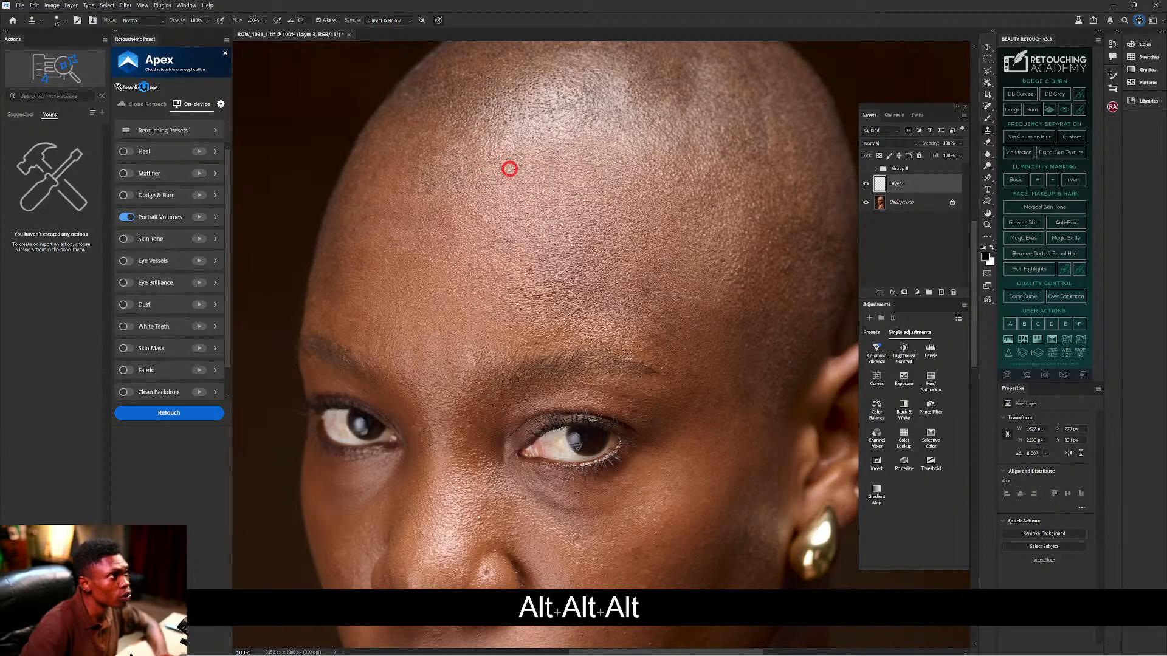
left_click(657, 248, "alt")
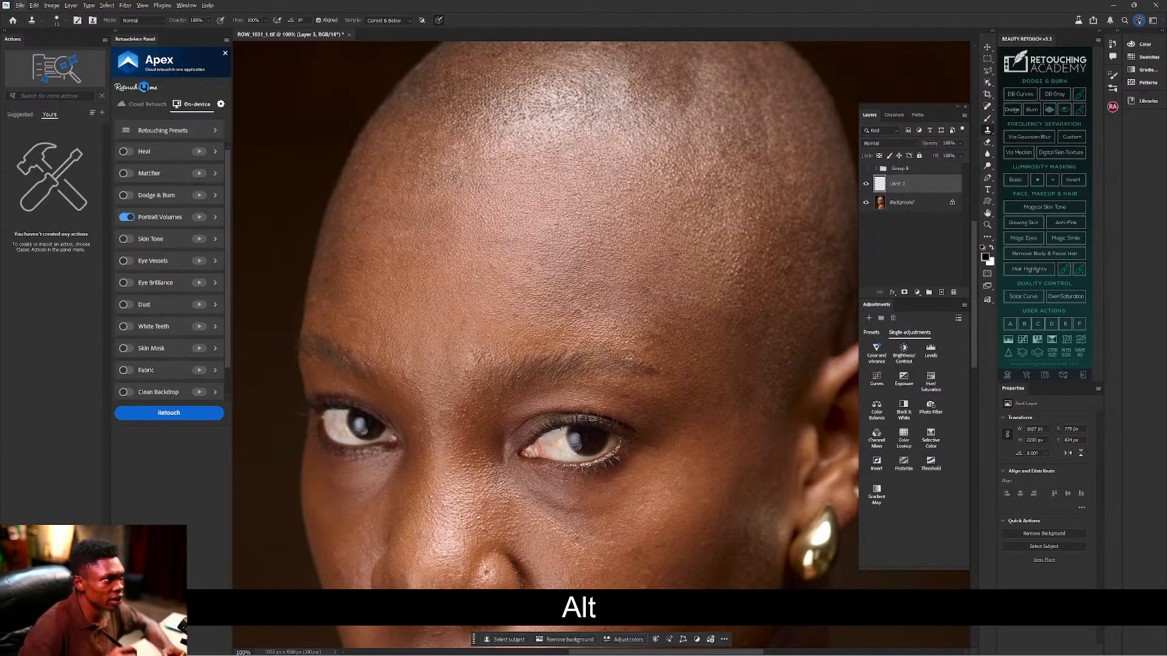
key("ctrl+0")
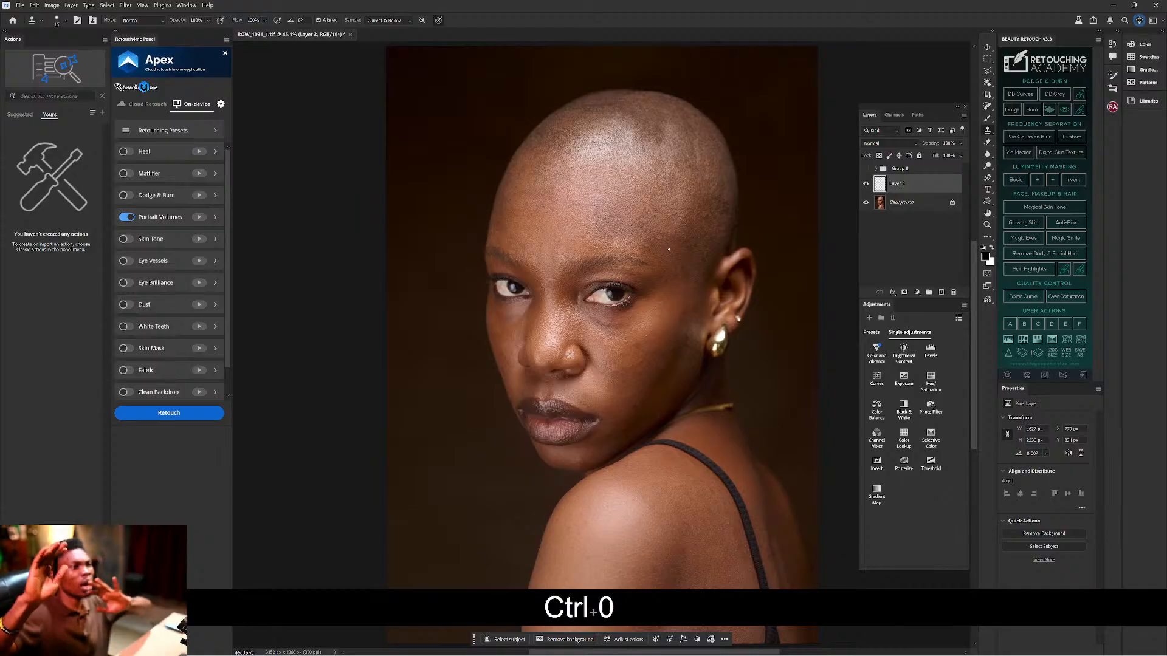
Zoom in on the face and clone clean cheek skin over two cheek blemishes.
key("ctrl+=")
key("ctrl+=")
key("ctrl+=")
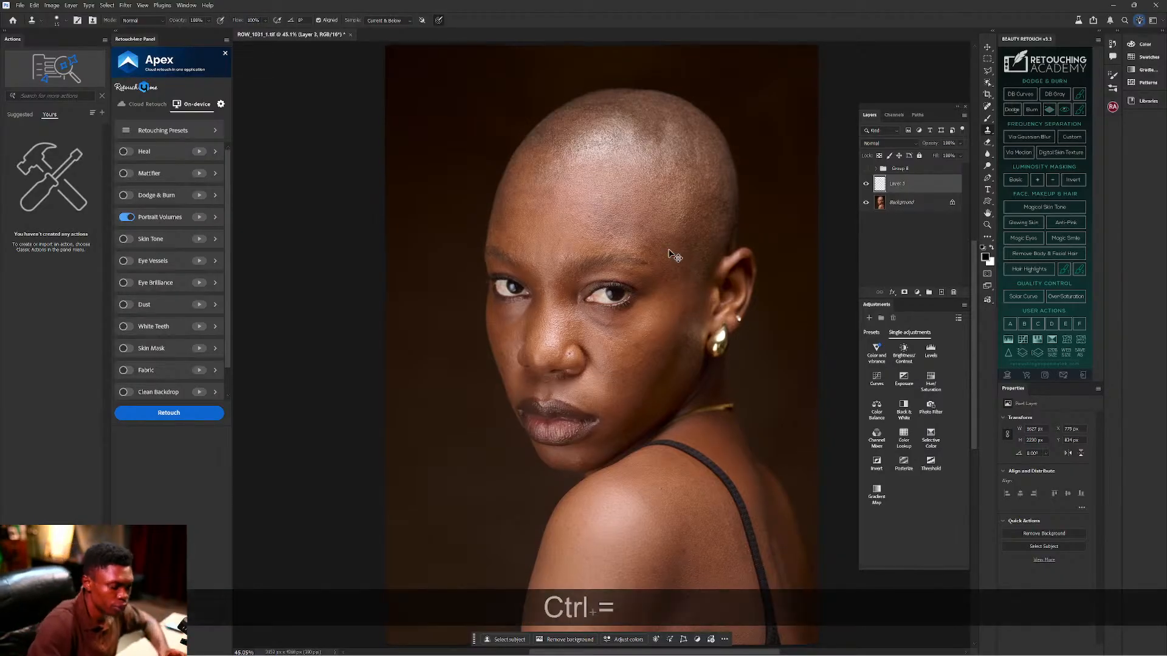
key("ctrl+=")
key("ctrl+=")
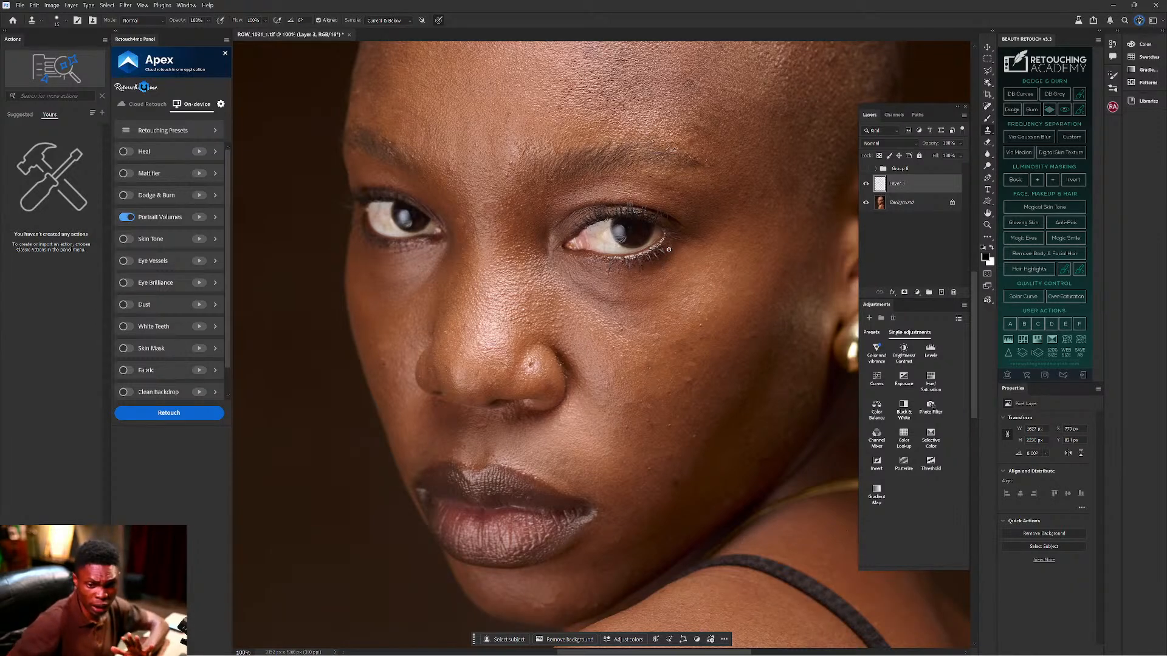
key("alt")
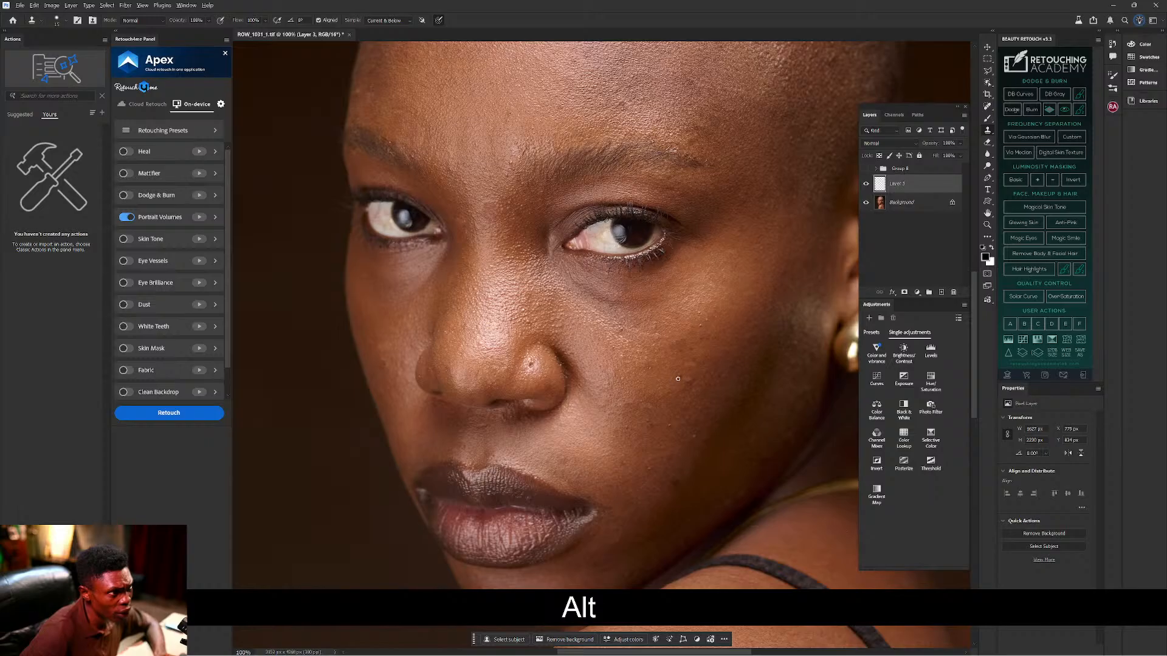
key("ctrl+z")
key("alt")
key("alt")
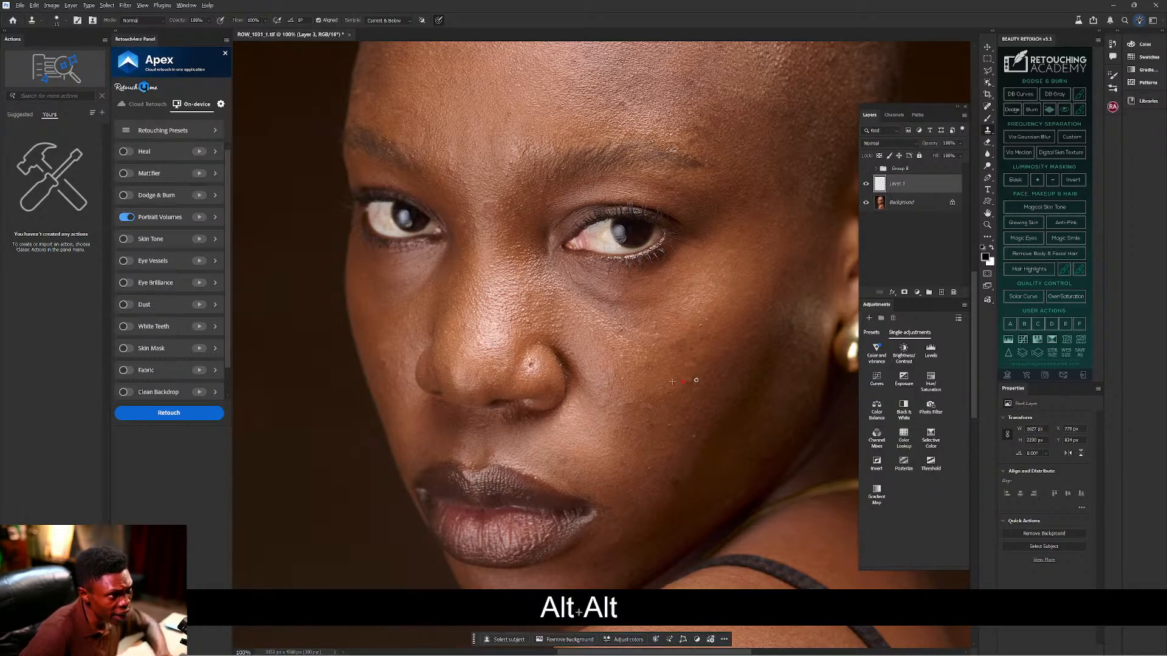
key("alt")
key("alt")
key("alt")
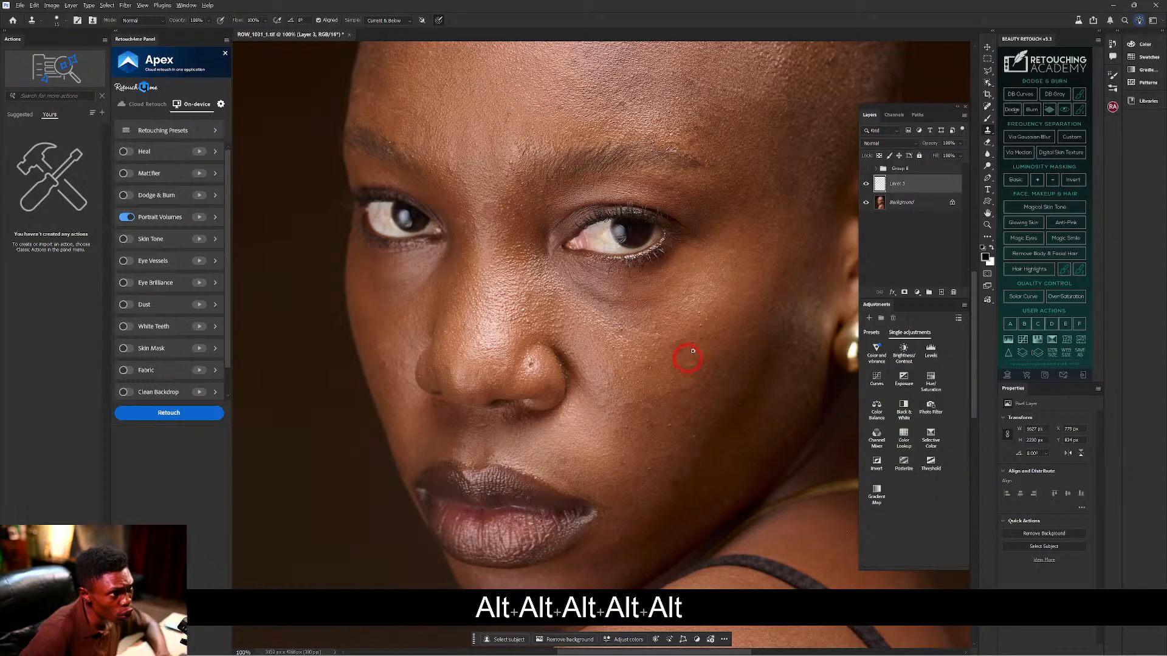
key("alt")
key("alt")
key("alt")
key("alt")
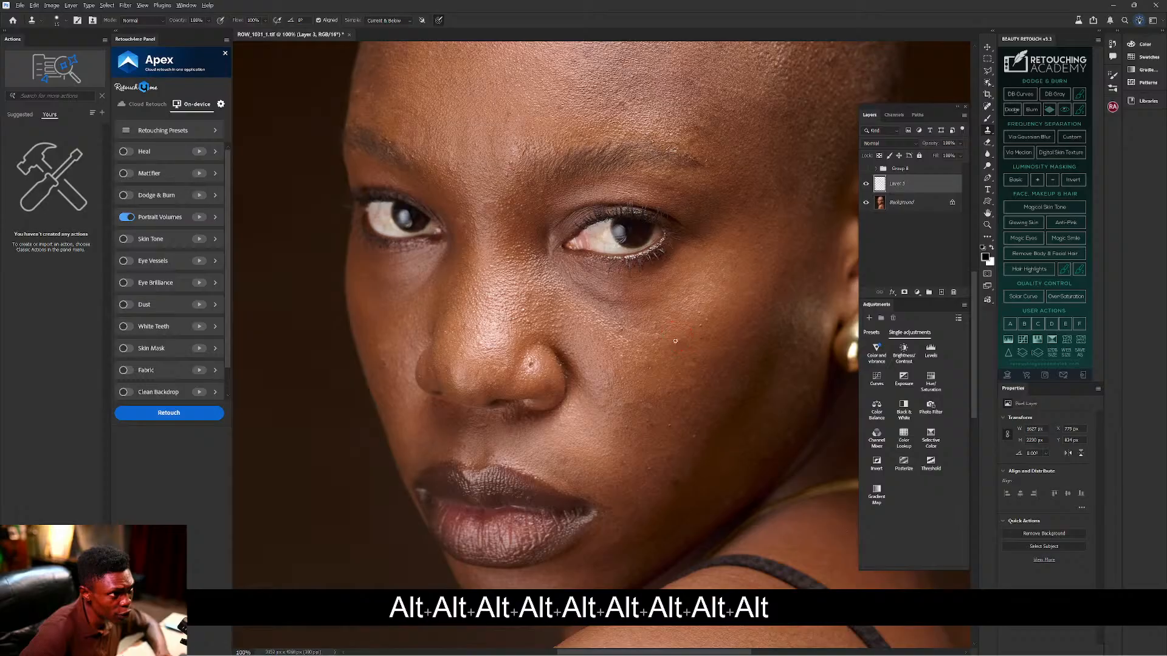
key("alt")
left_click(671, 331, "alt")
left_click(670, 342, "alt")
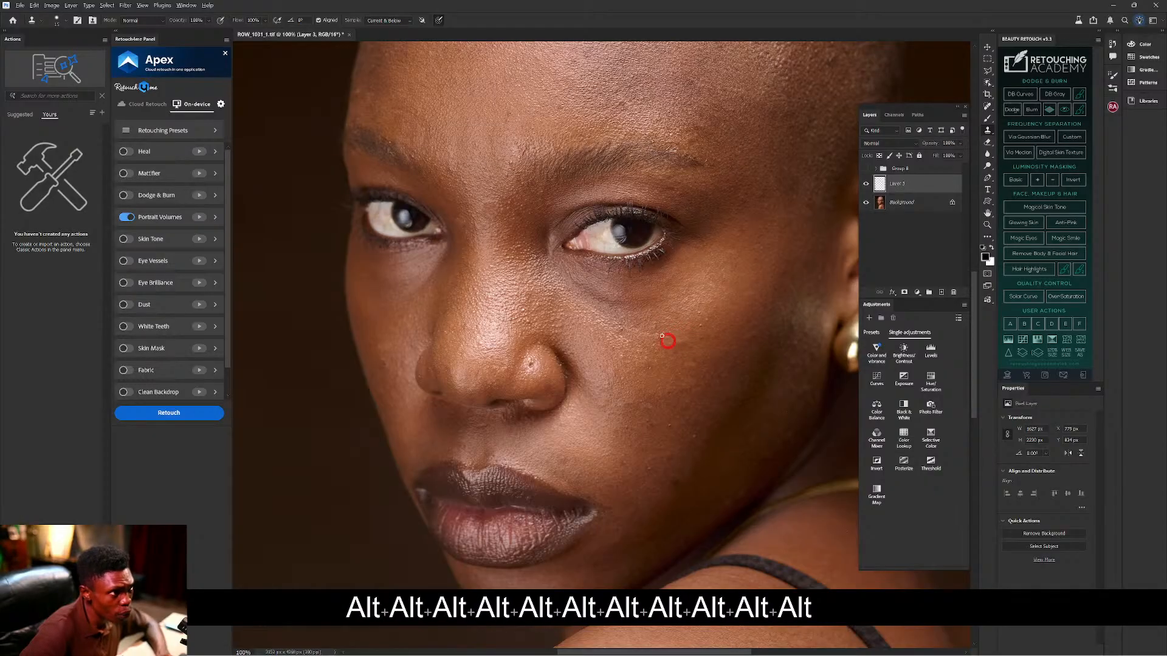
Resample clean skin and clone out the remaining spots on the cheek and beside the nose, undoing a bad stroke.
key("alt")
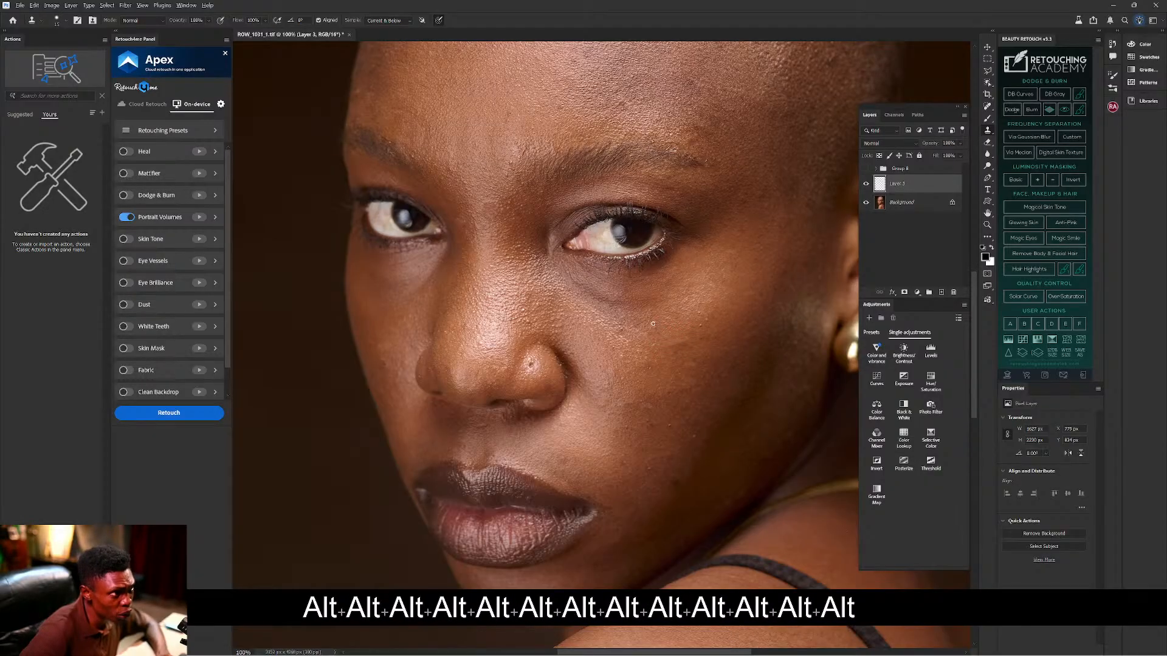
key("alt")
key("alt")
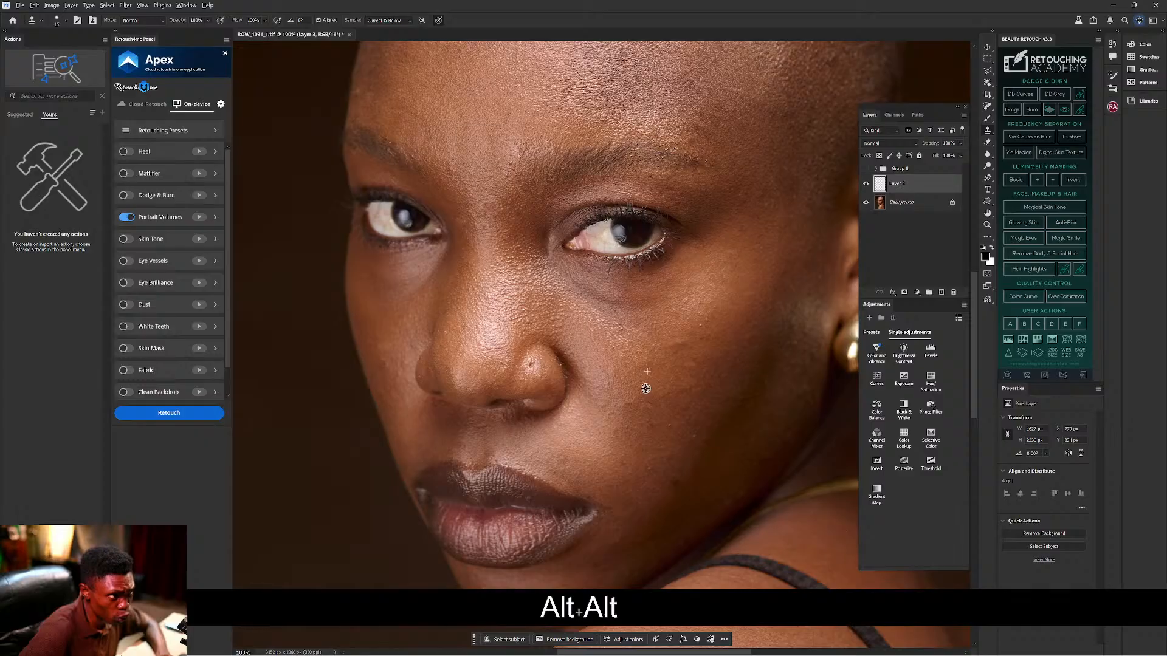
key("alt")
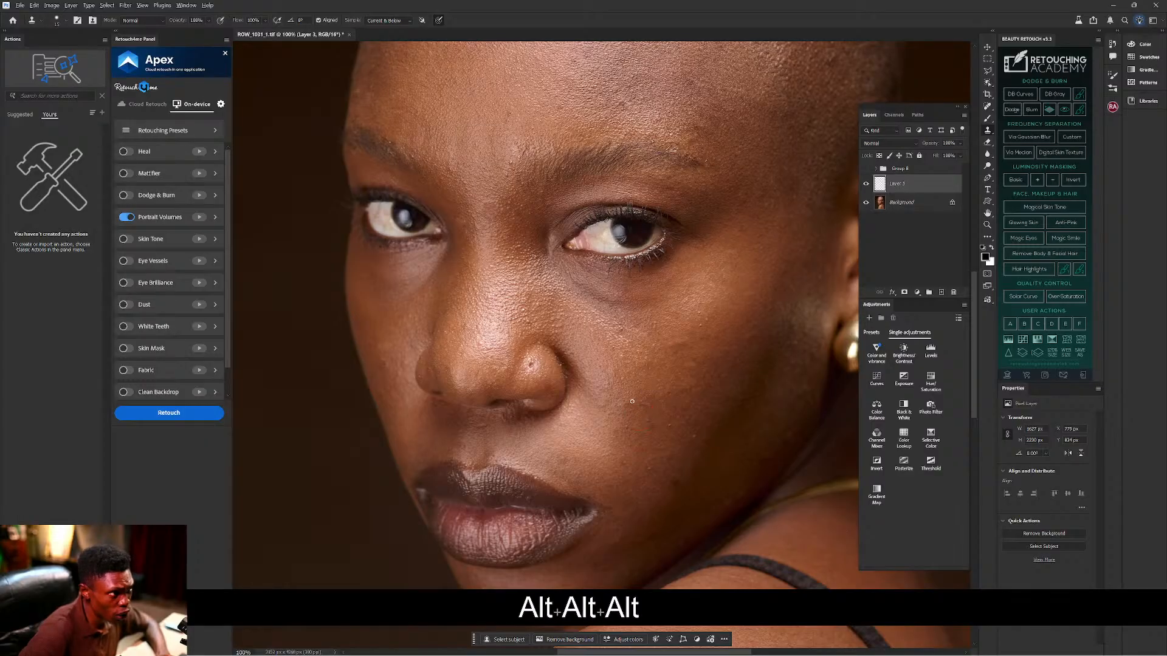
left_click(634, 418, "alt")
key("alt")
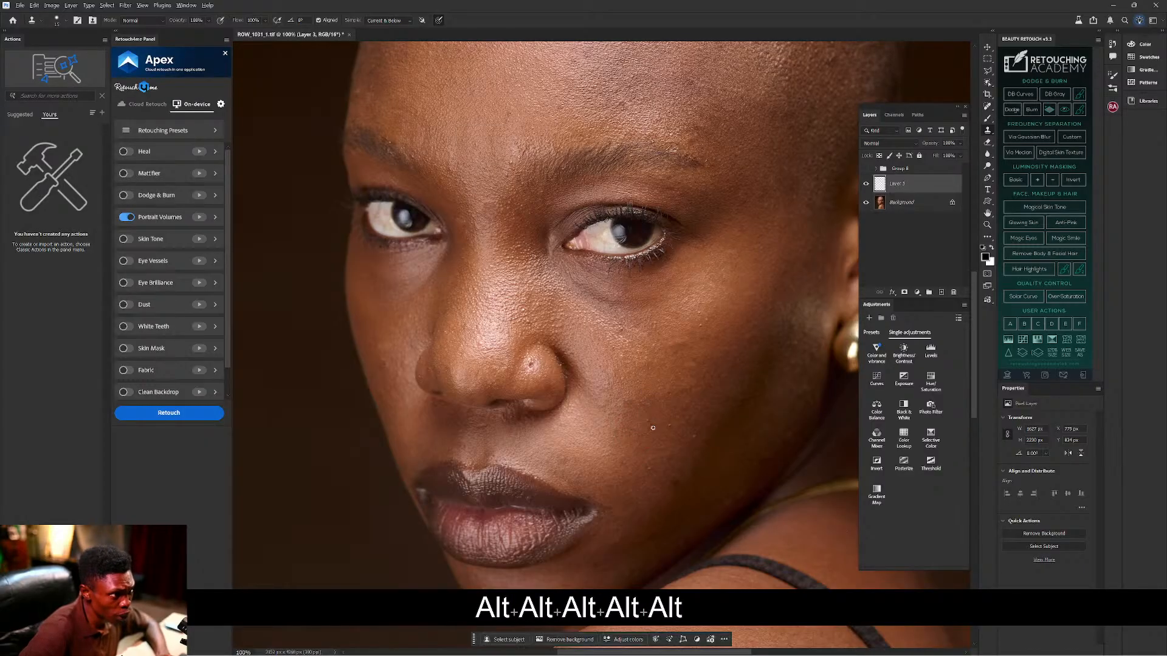
key("alt")
key("alt")
left_click(630, 390, "alt")
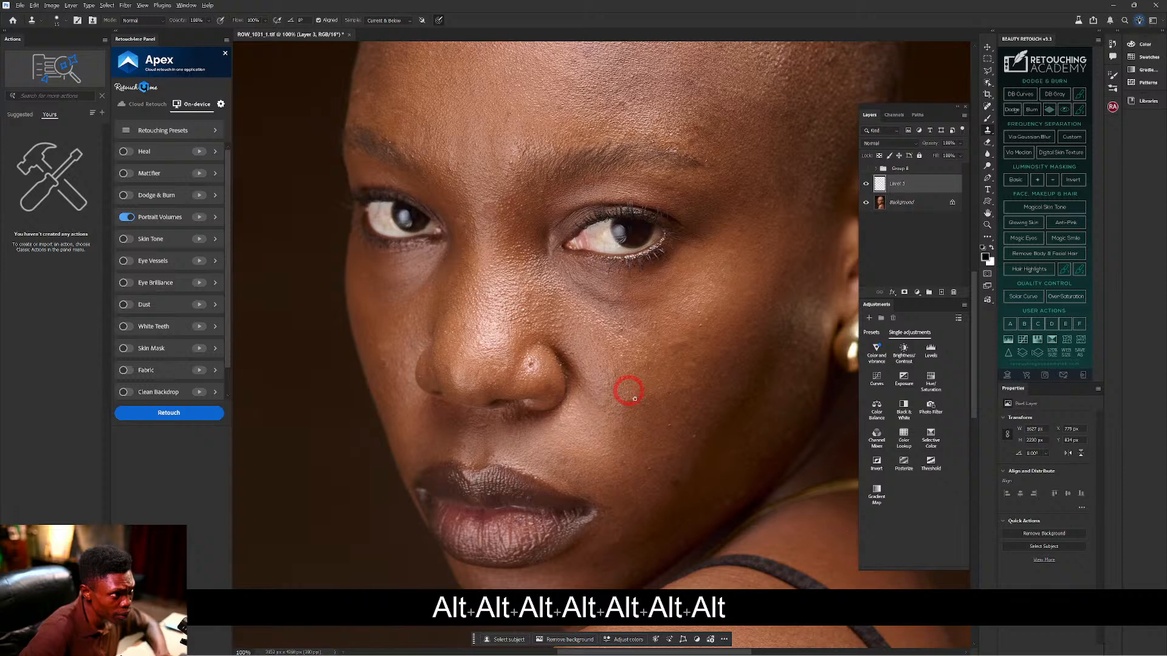
key("alt")
key("alt")
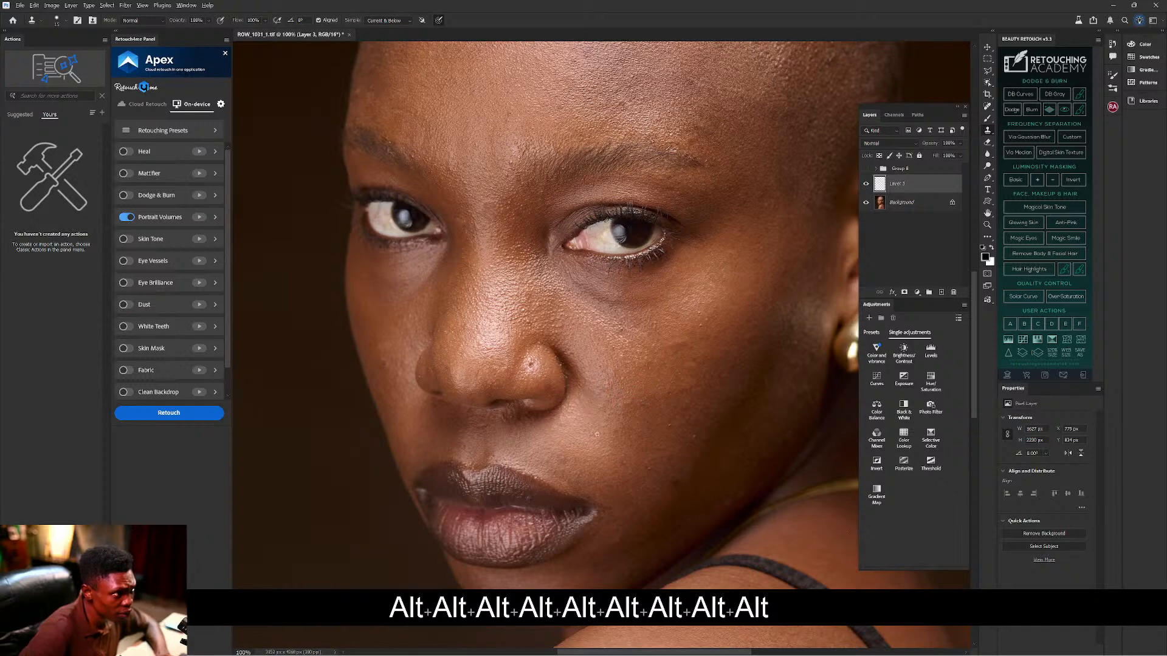
key("alt")
key("alt")
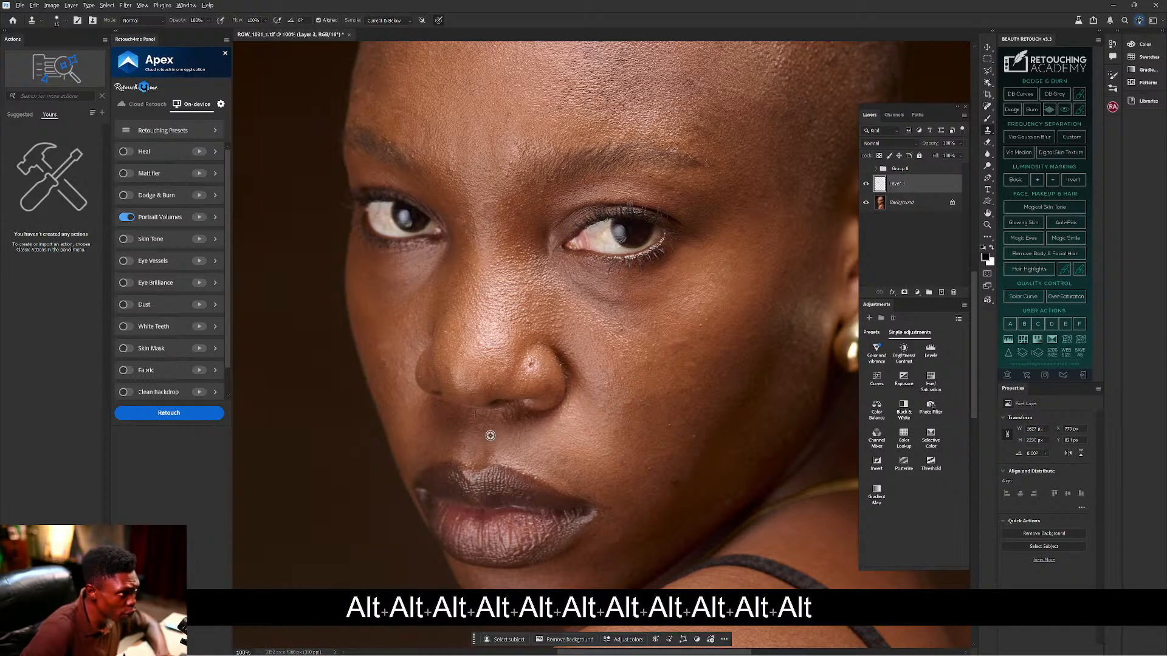
left_click(514, 432, "alt")
key("alt")
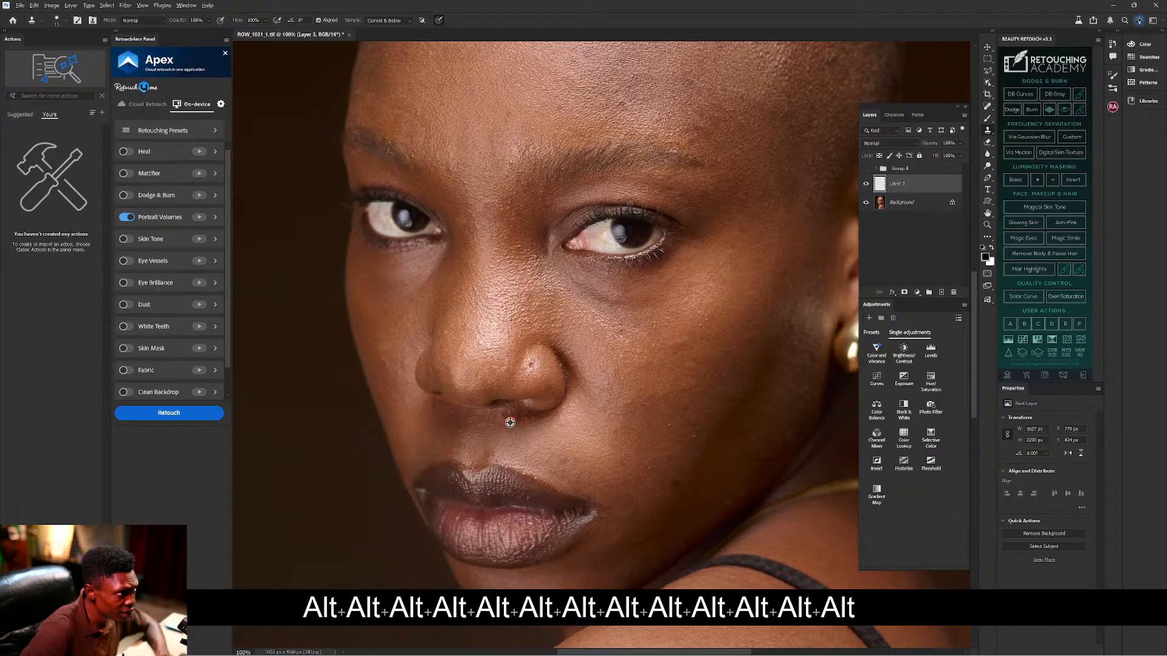
key("alt")
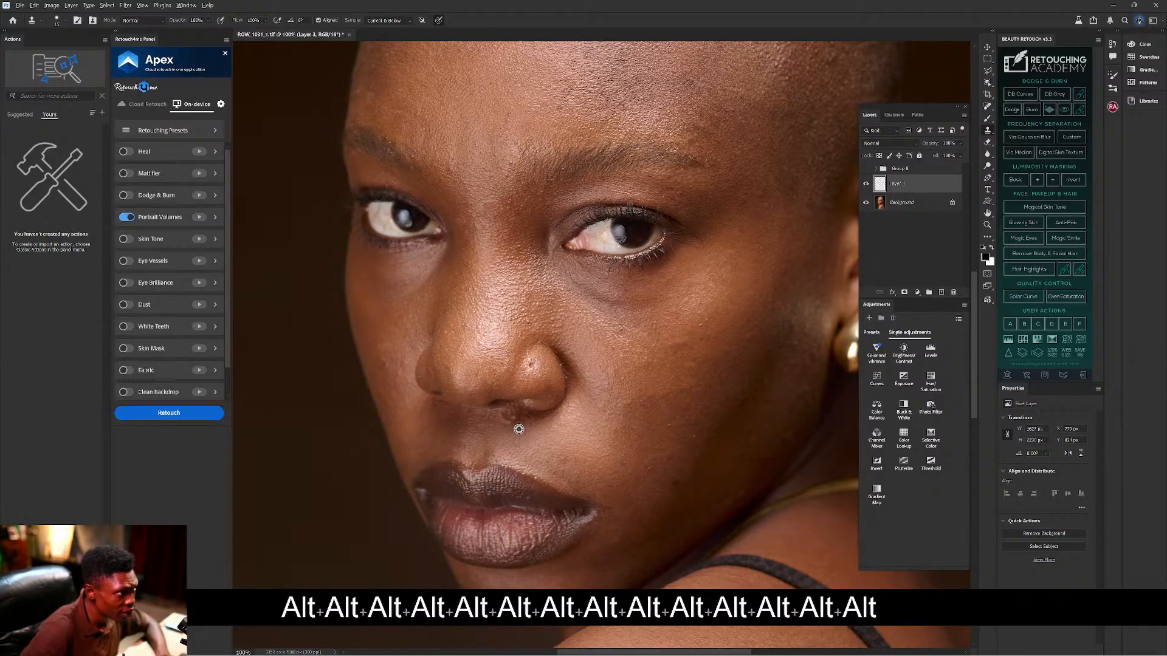
key("ctrl+z")
key("ctrl+z")
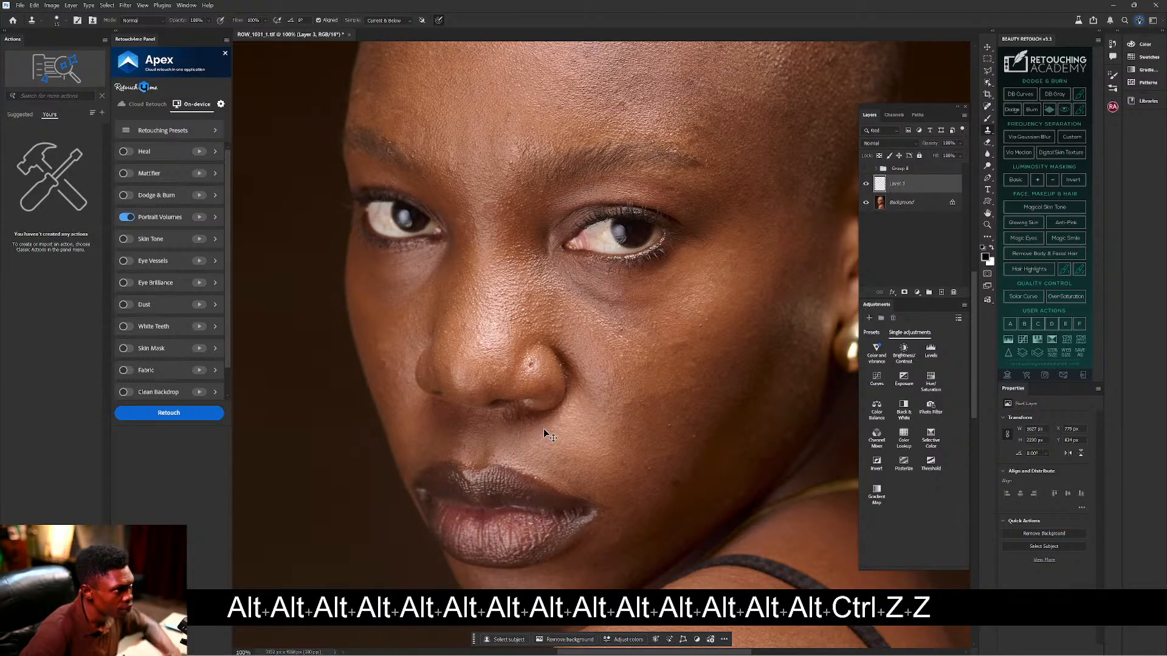
left_click(532, 371, "alt")
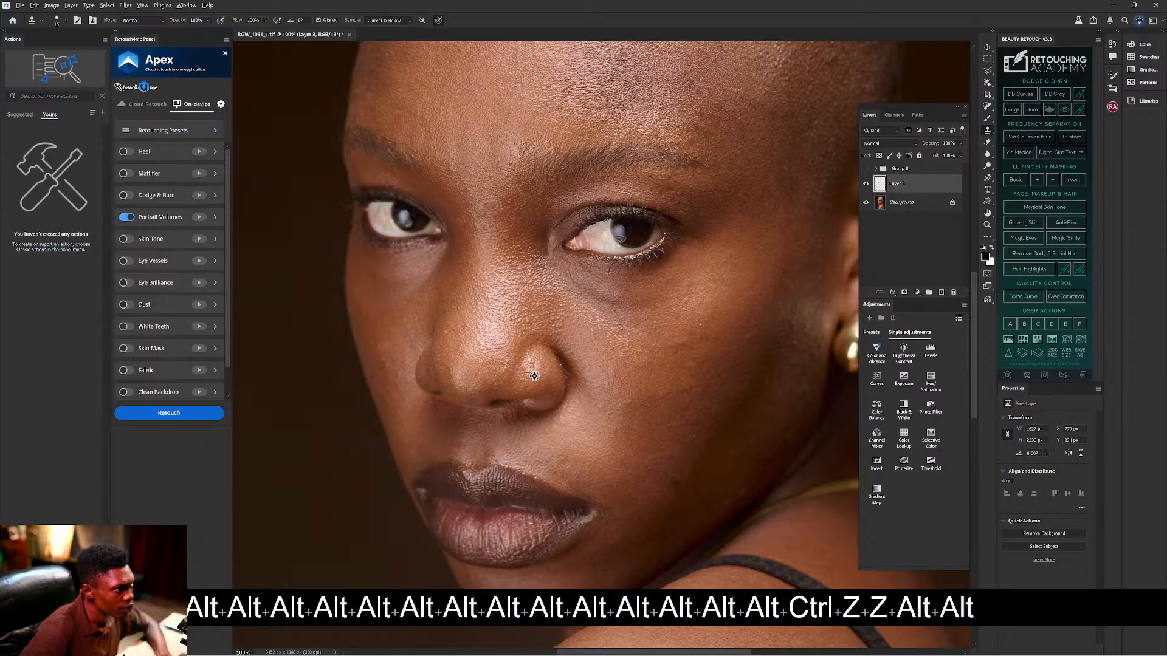
key("alt")
key("alt")
key("alt")
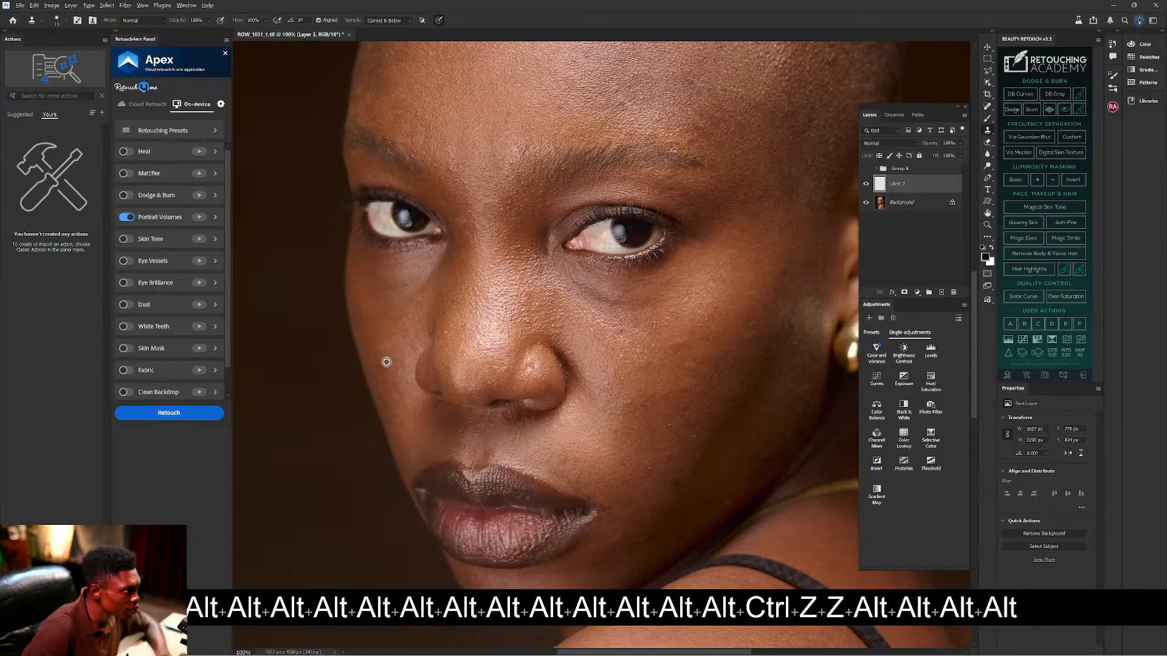
key("alt")
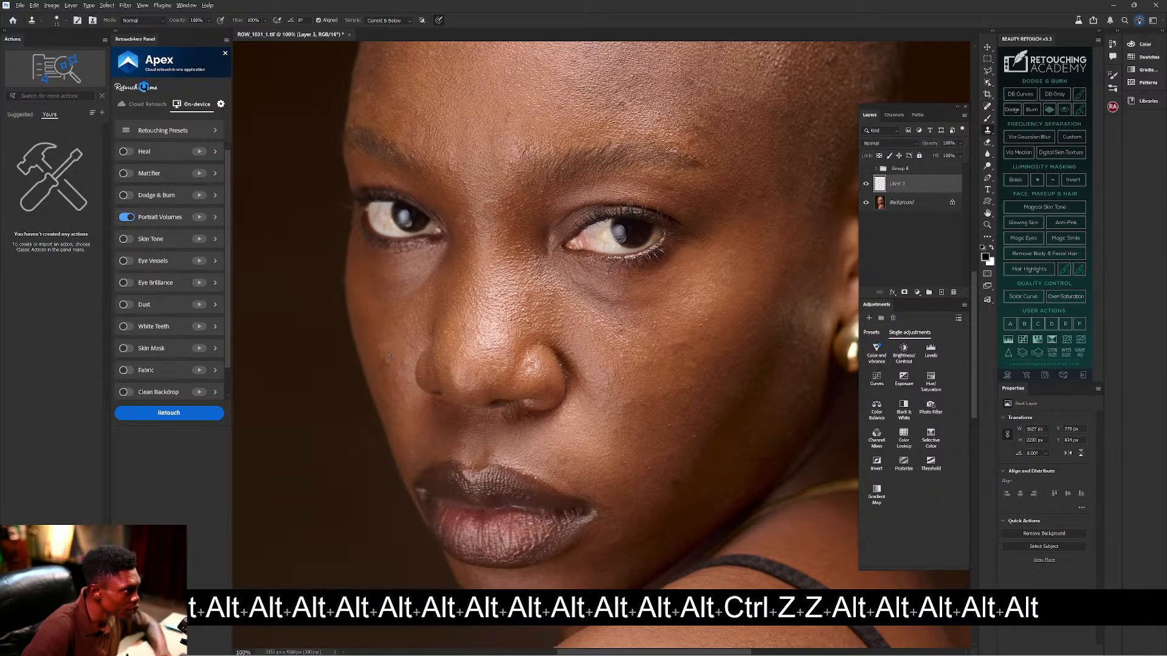
key("alt")
key("alt")
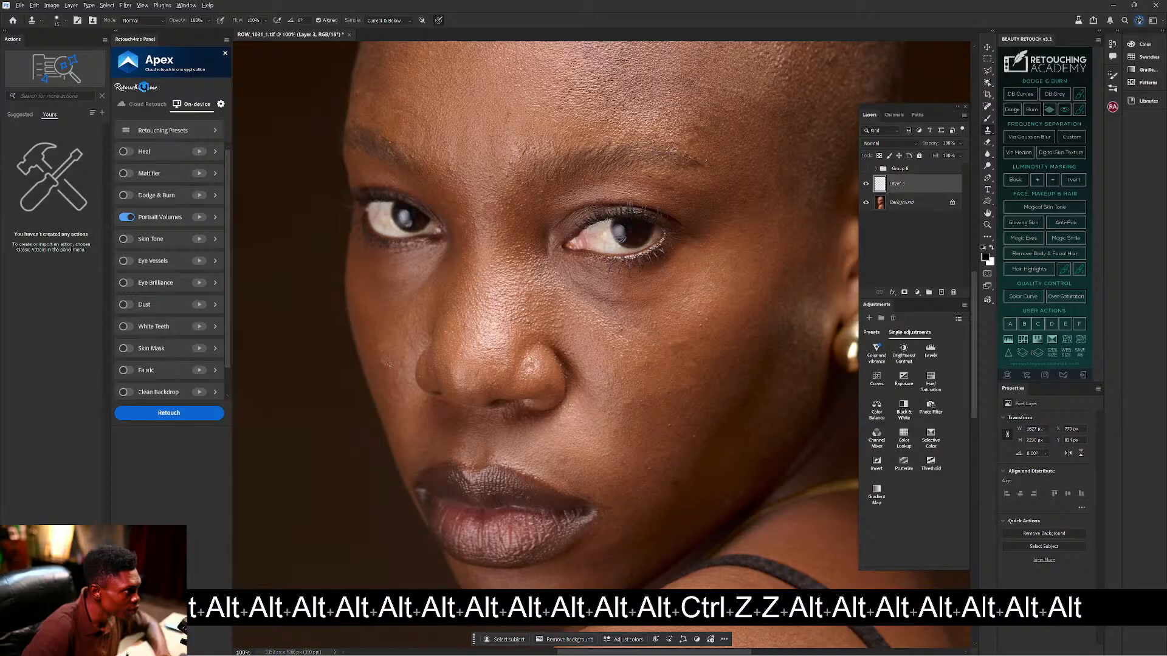
Fit the portrait on screen and toggle Layer 3 off and on to compare with the original.
key("ctrl+0")
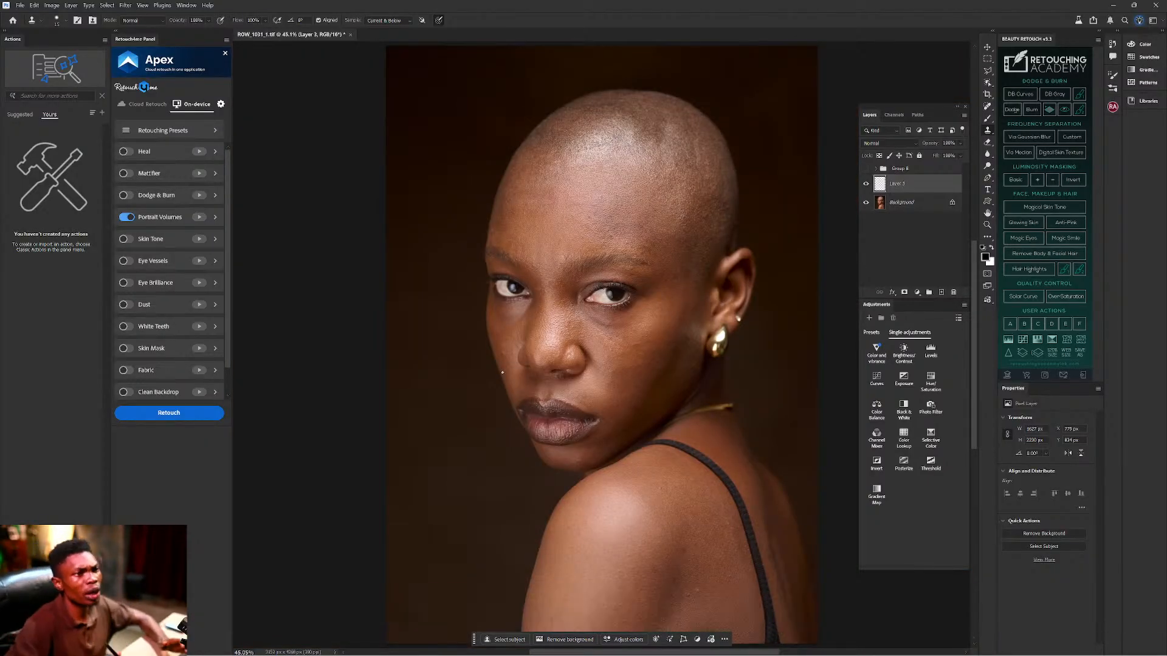
left_click(866, 184)
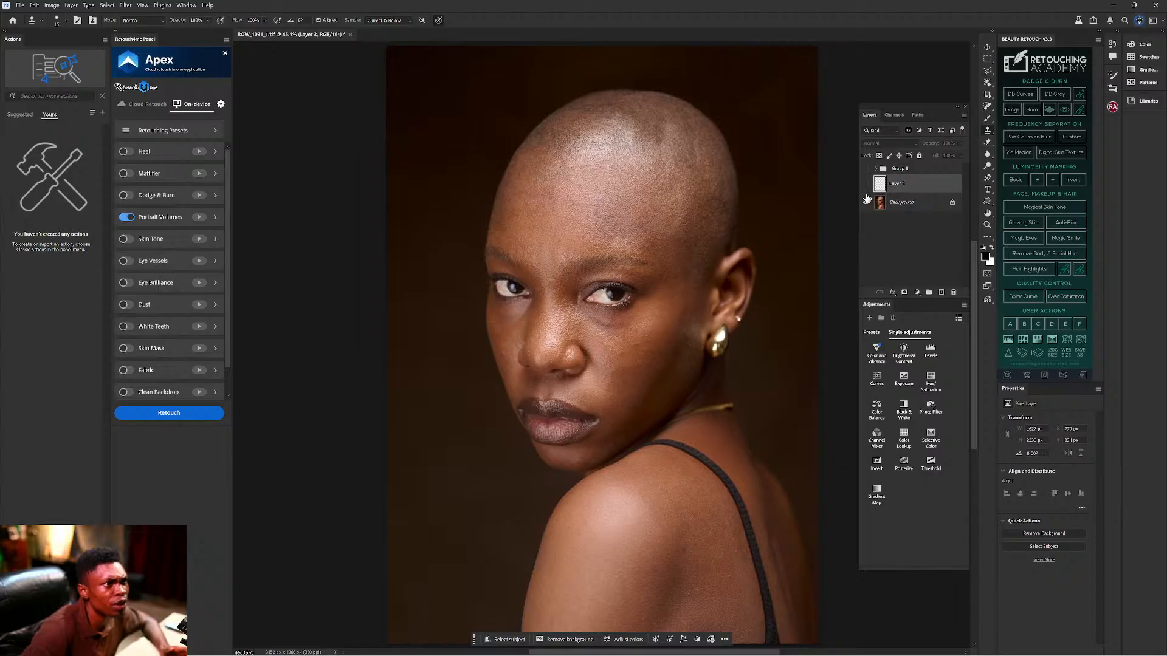
left_click(867, 184)
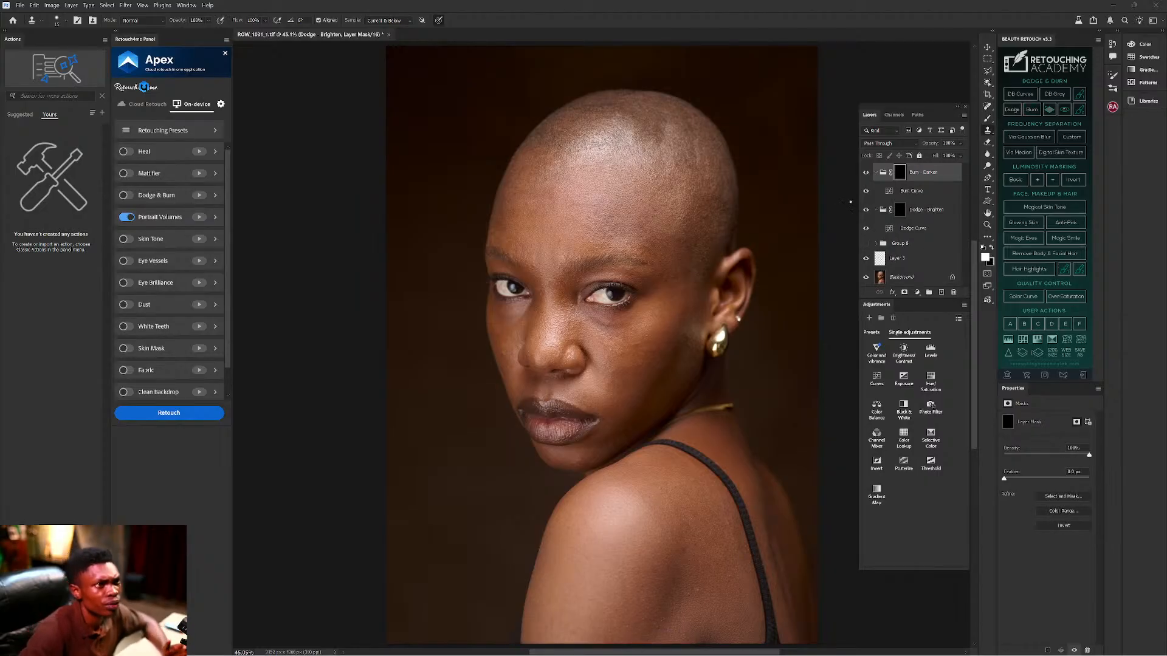
Collapse the Burn - Darken group and target the Dodge - Brighten mask for painting.
left_click(881, 175)
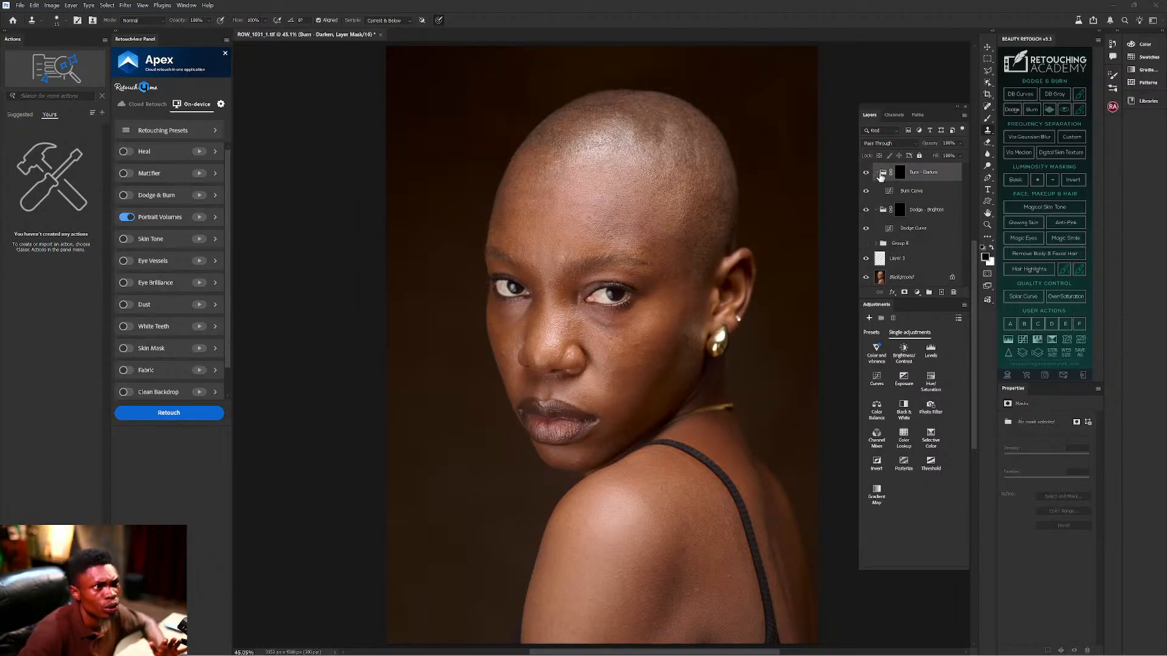
left_click(877, 173)
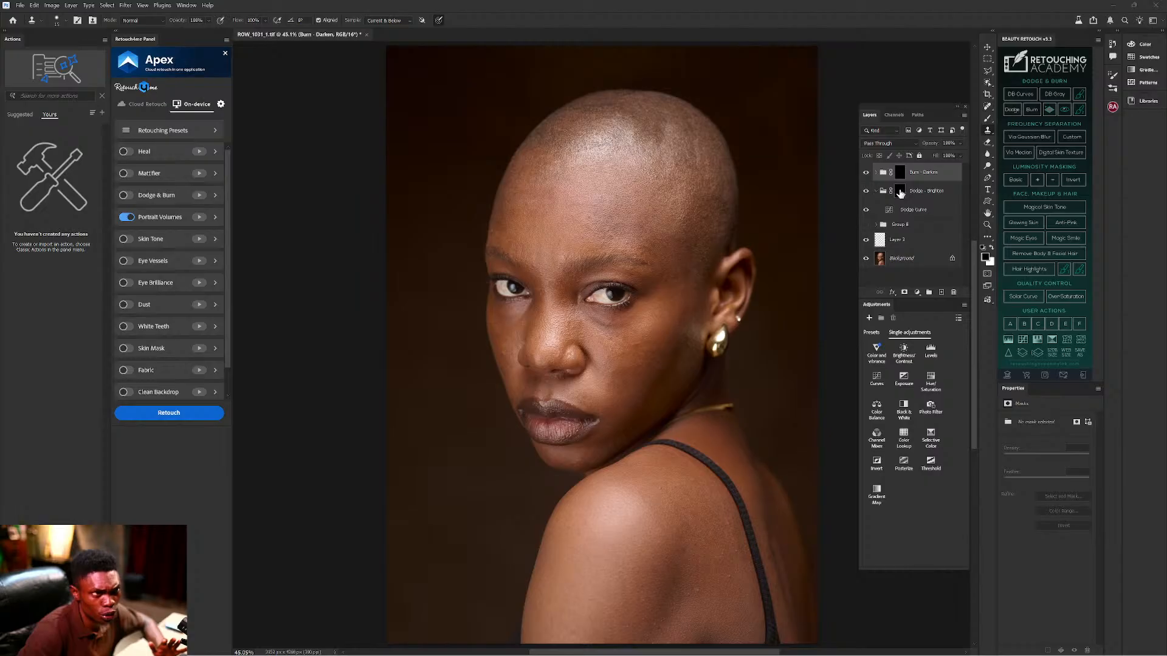
left_click(899, 192)
Set the Brush to about 3% flow with a smaller size, and zoom to 100% on the forehead.
key("b")
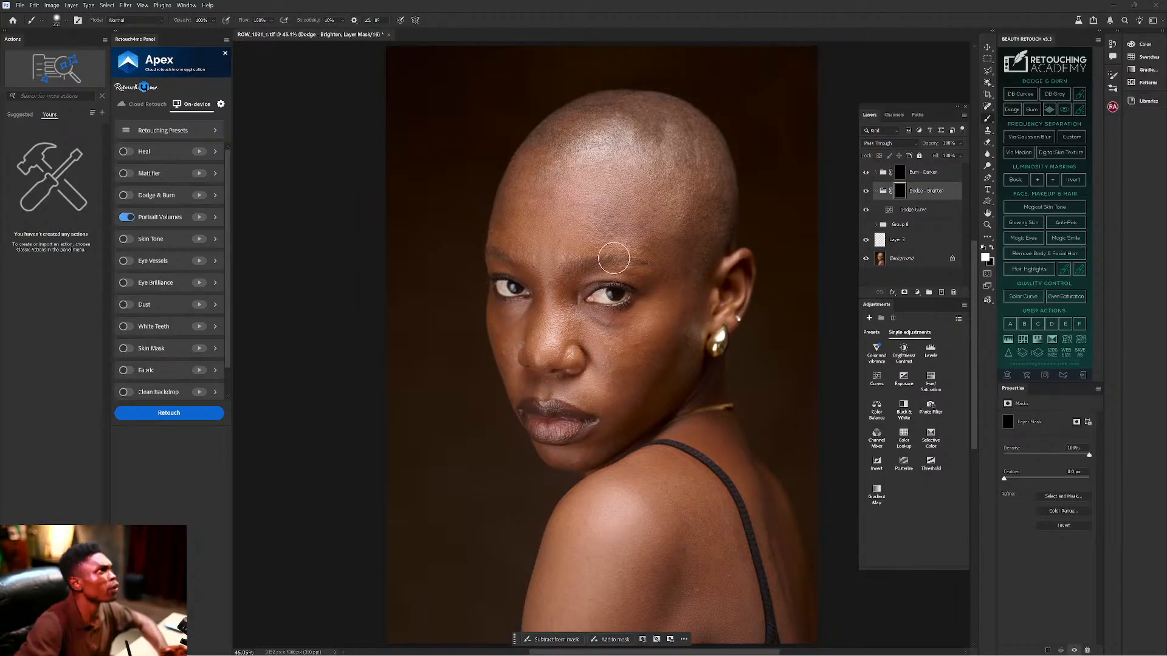
key("shift+1")
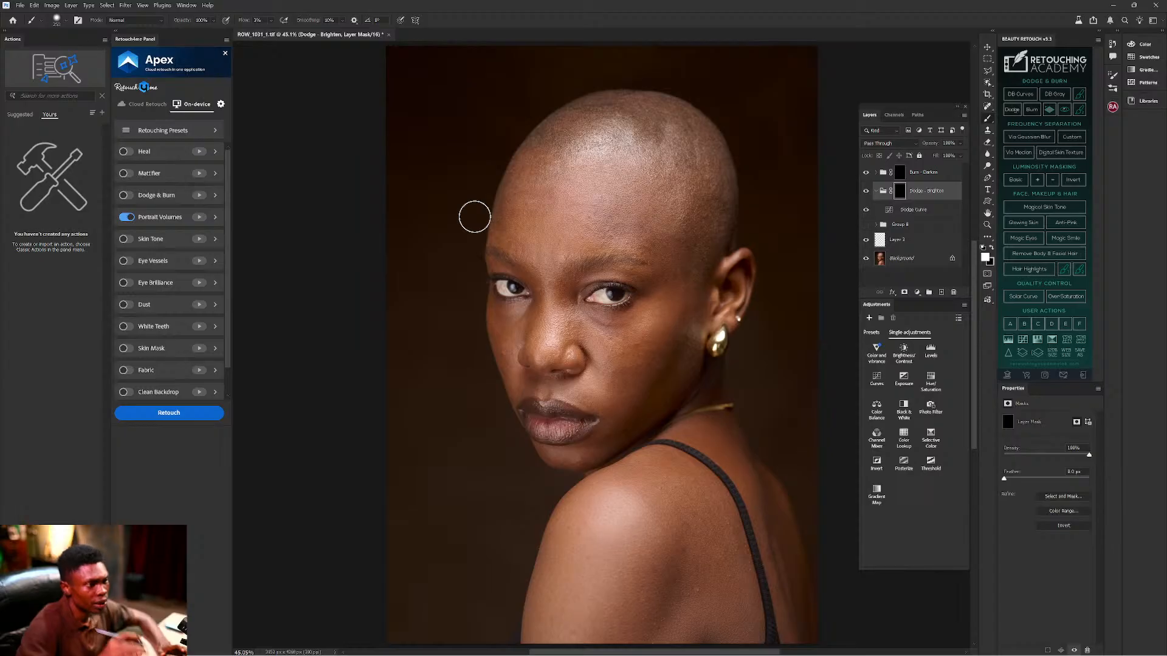
key("ctrl+equal")
key("ctrl+equal")
key("ctrl+equal")
key("ctrl+equal")
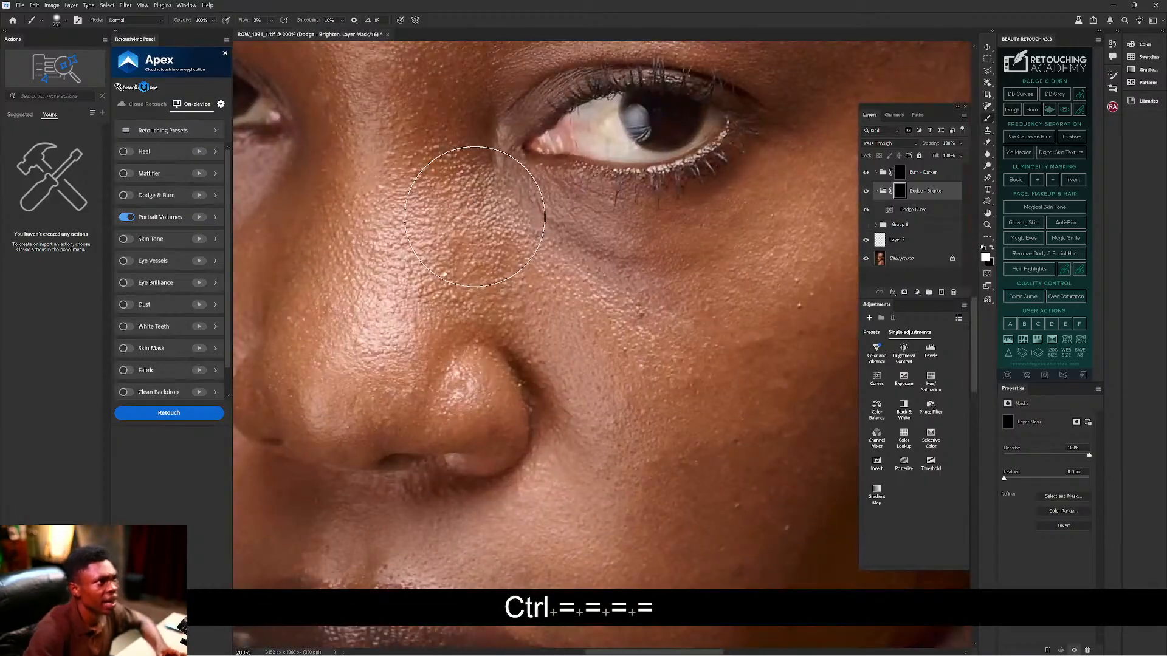
left_click_drag(657, 216, 699, 322)
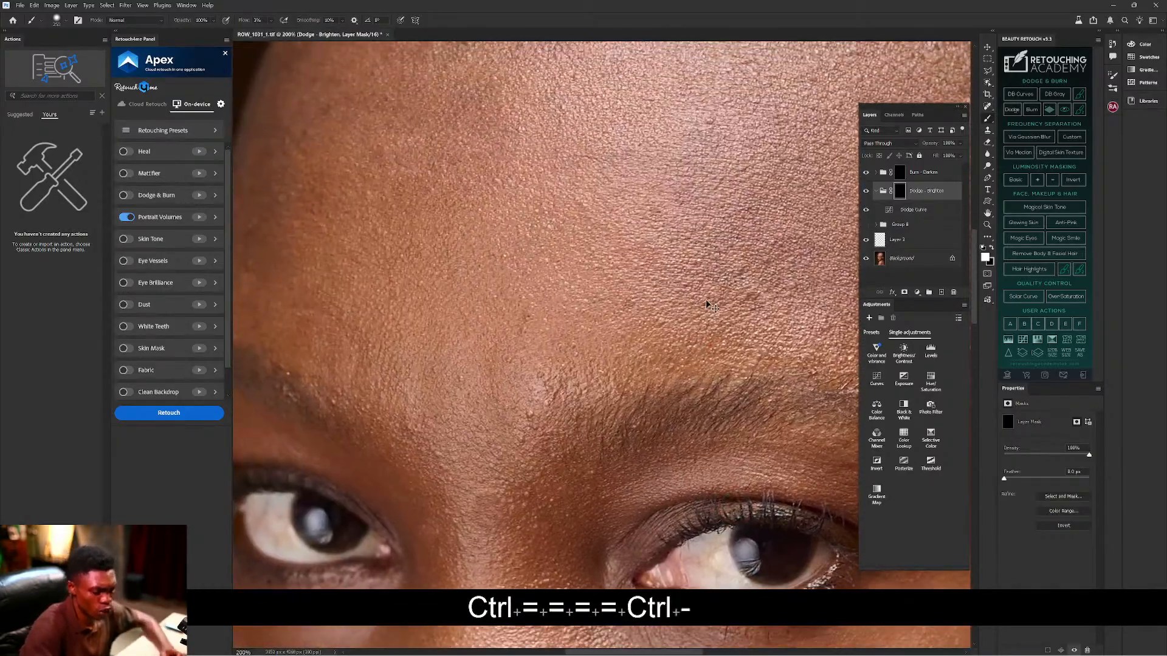
key("ctrl+minus")
key("ctrl+minus")
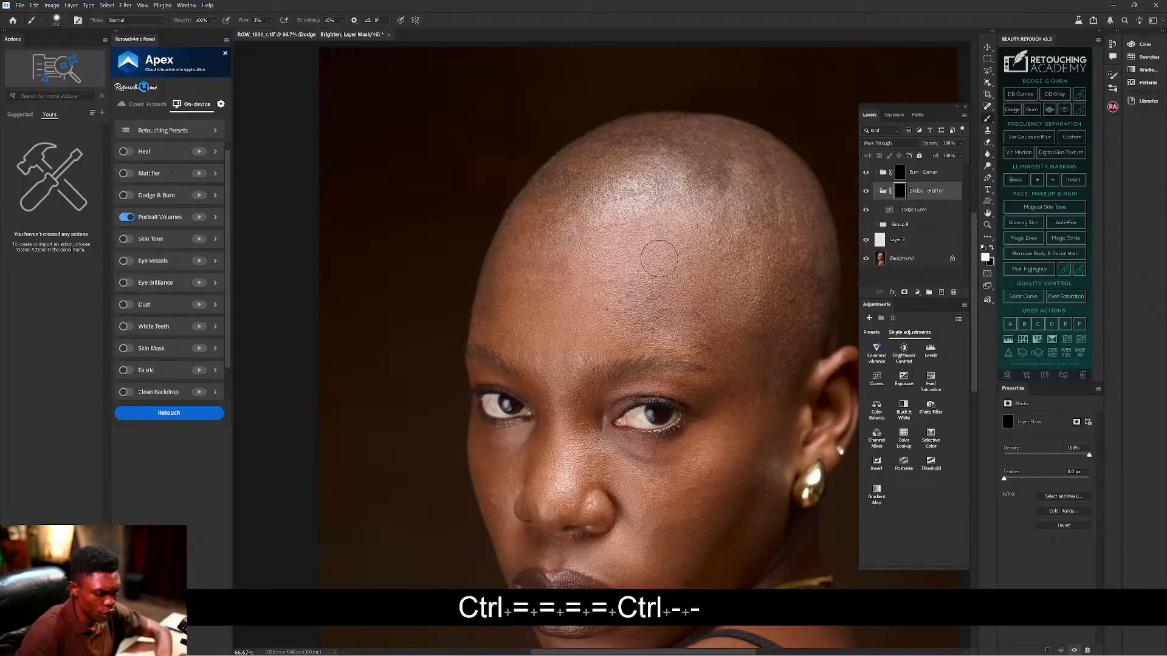
key("bracketleft")
key("bracketleft")
key("bracketleft")
key("bracketleft")
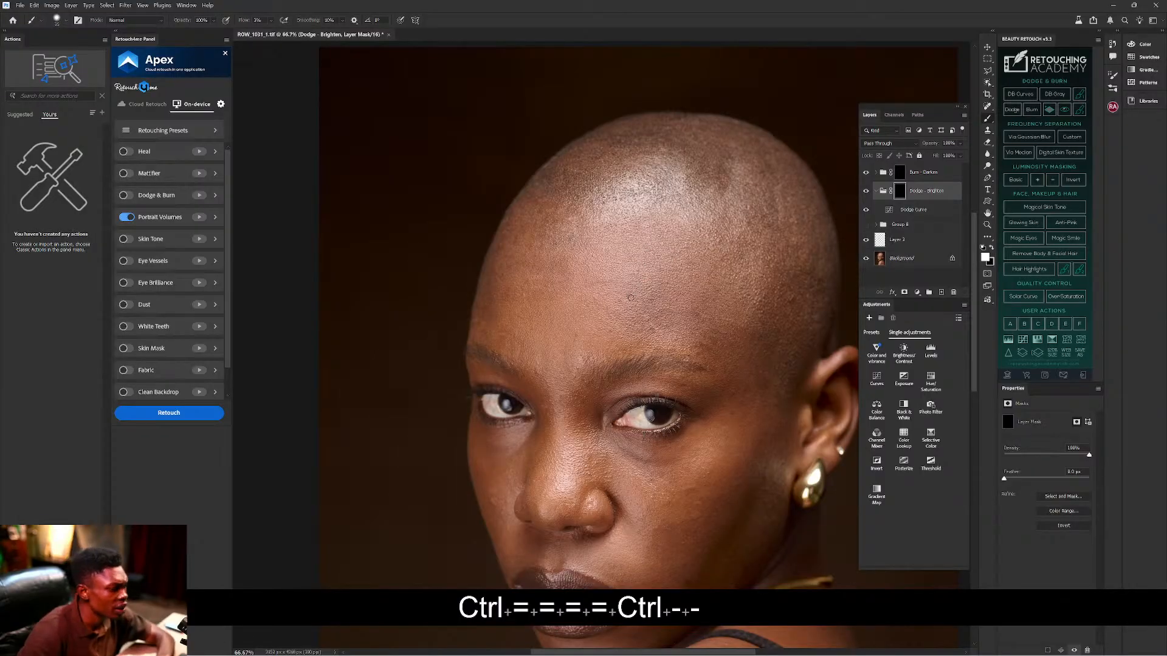
key("bracketleft")
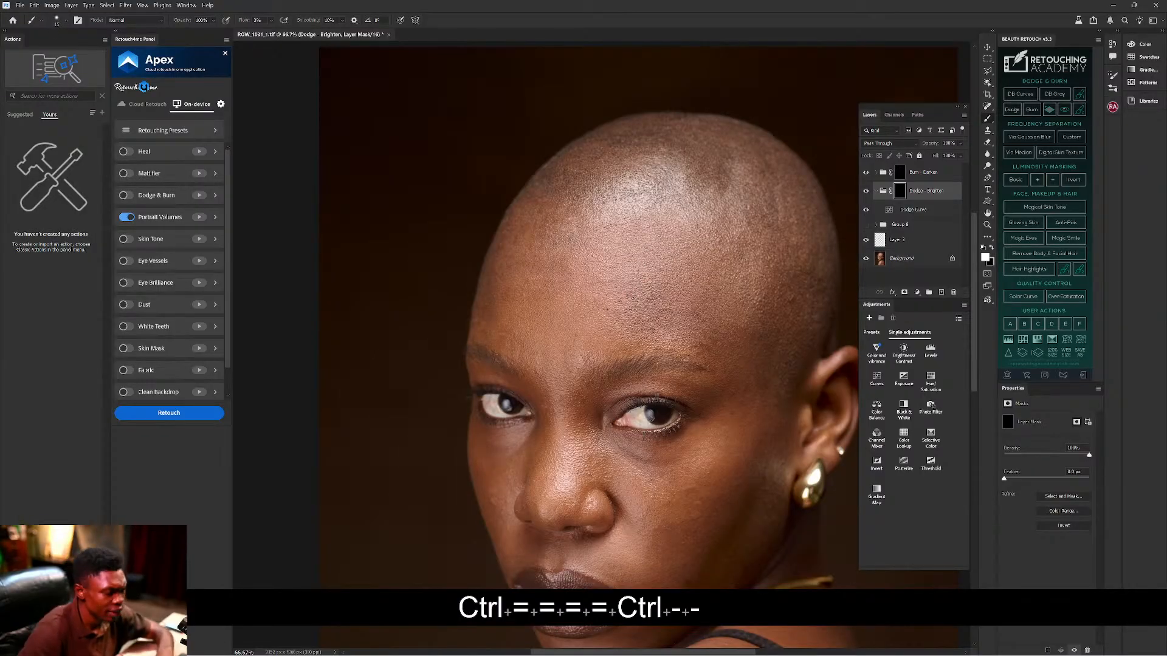
key("ctrl+equal")
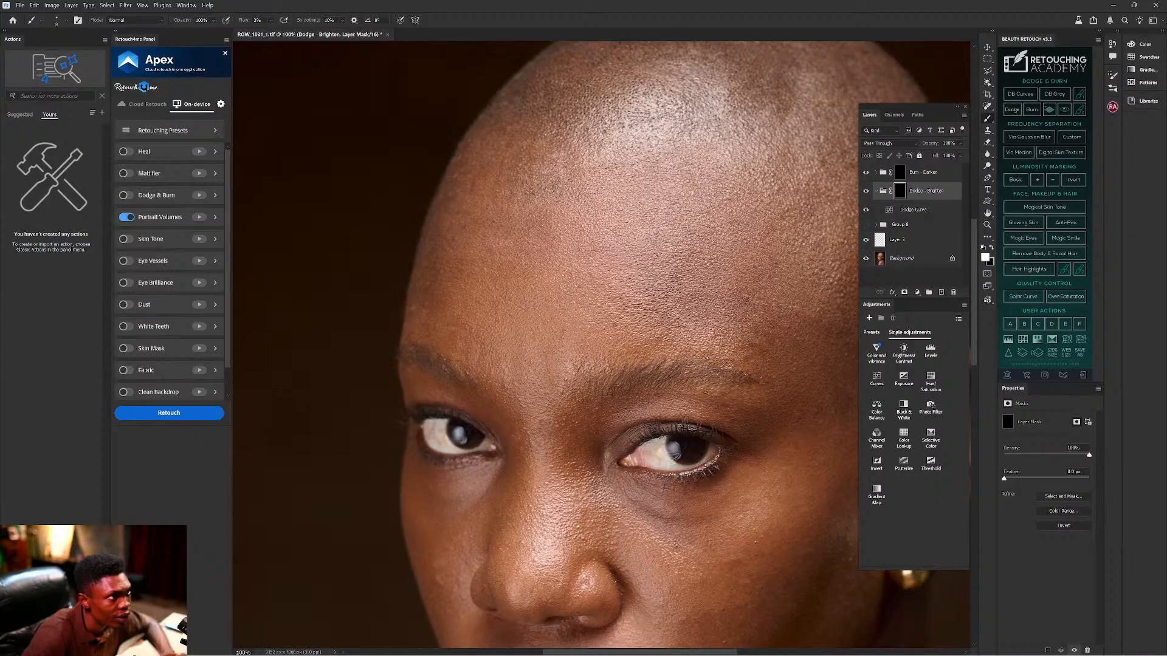
left_click_drag(658, 242, 644, 210)
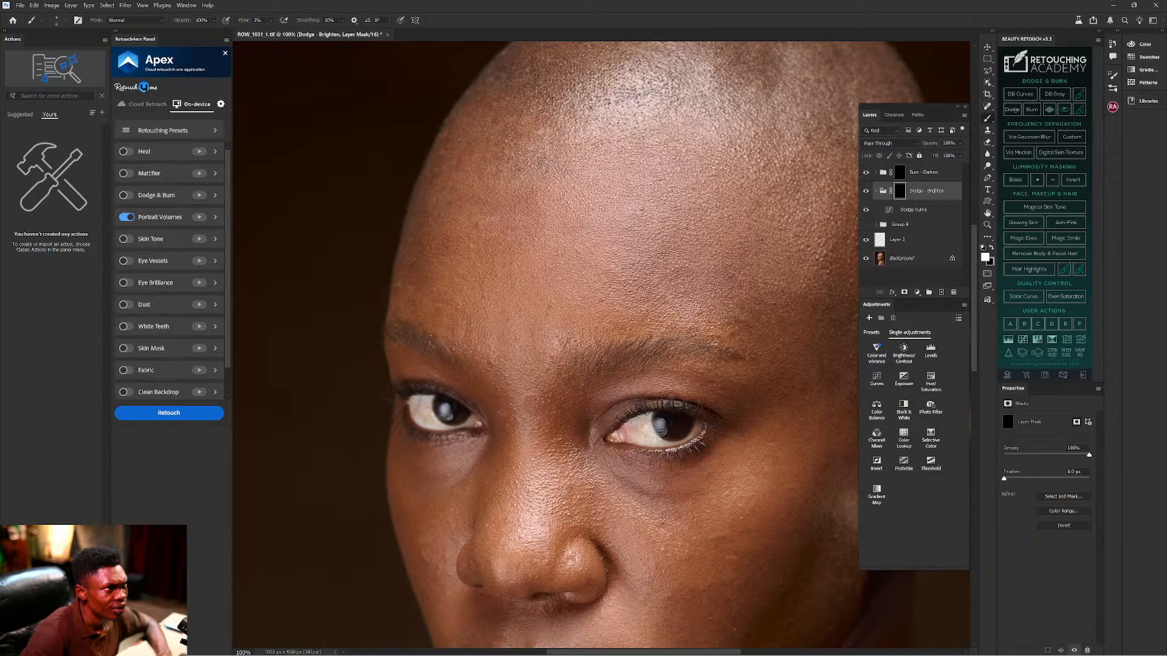
left_click(866, 191)
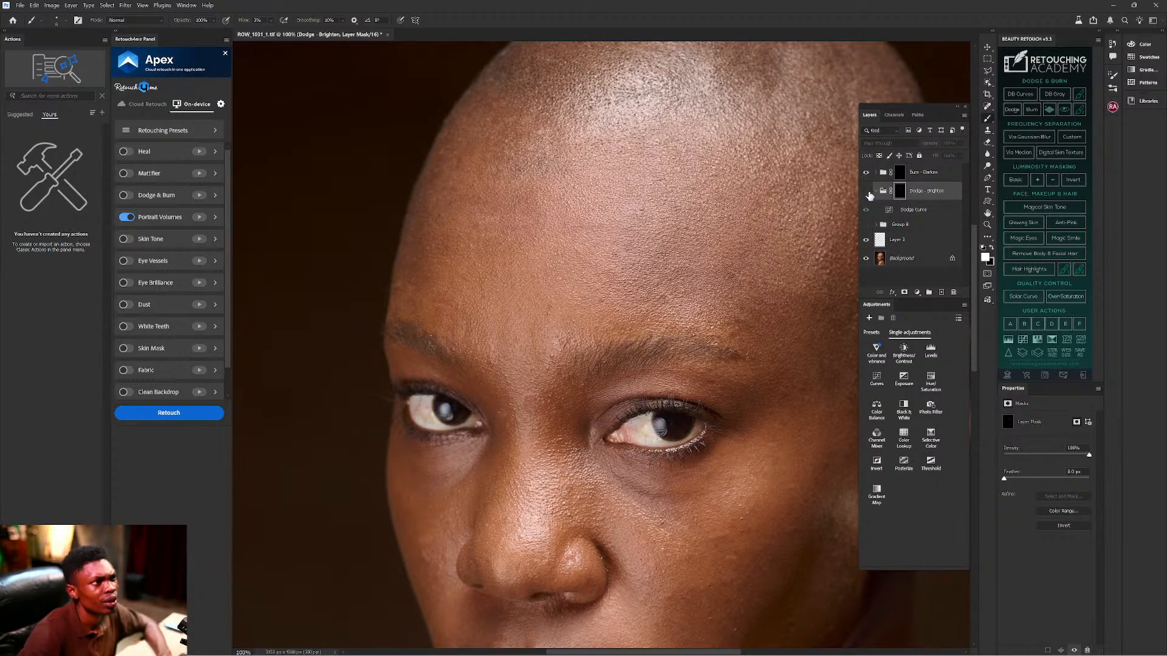
left_click(866, 192)
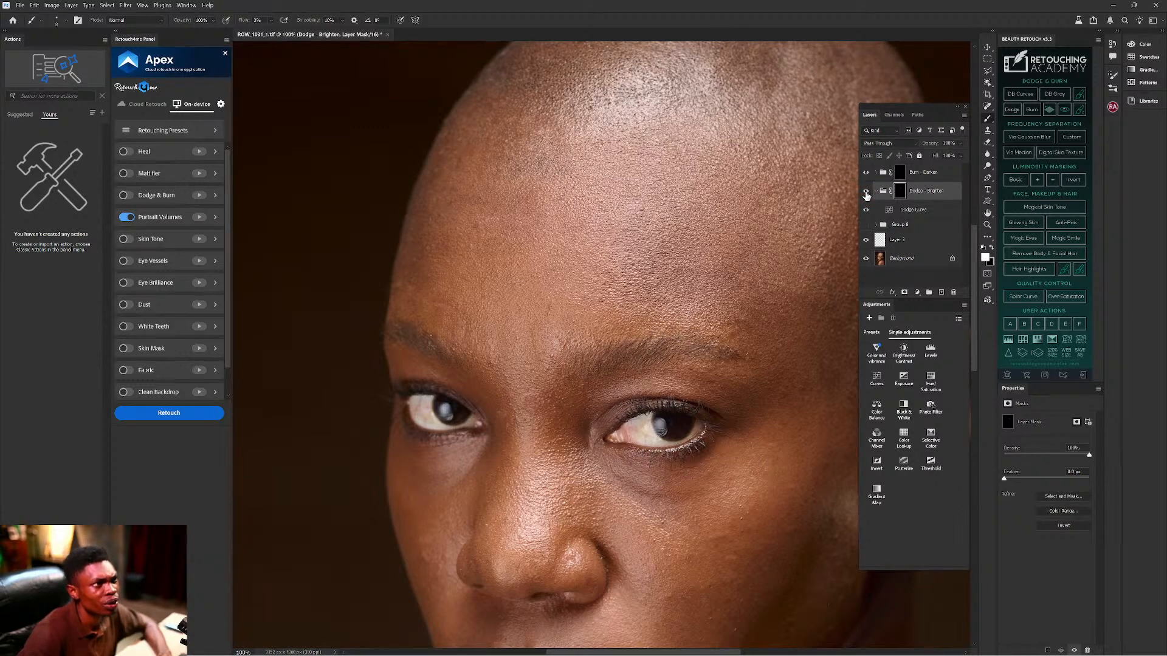
left_click(866, 192)
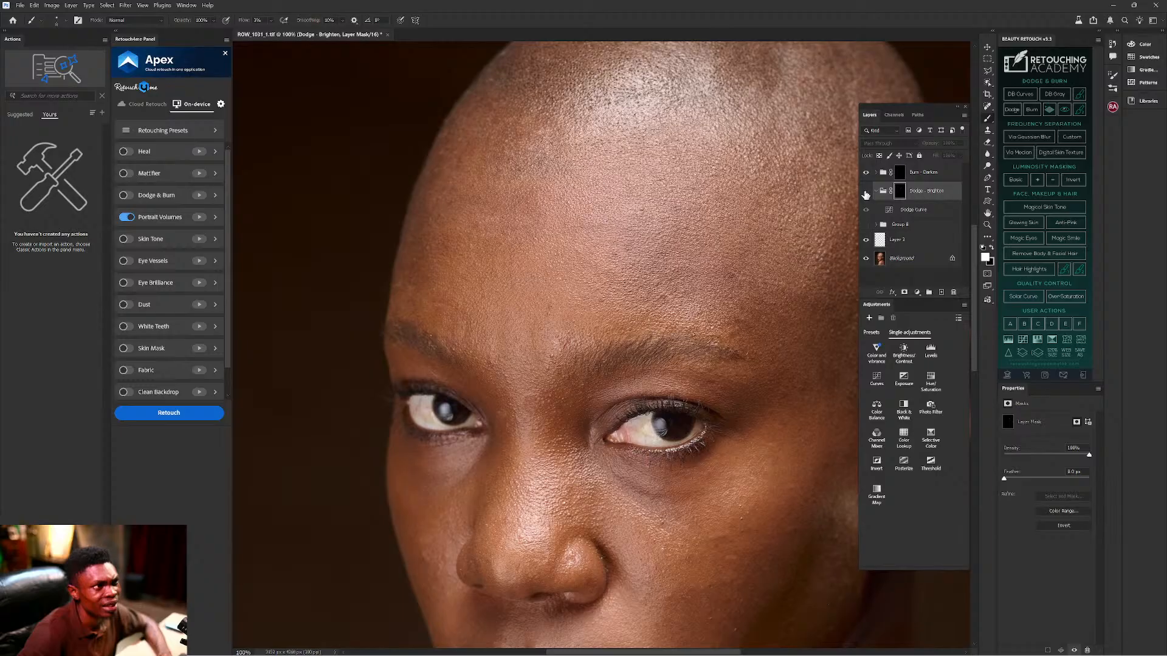
left_click(865, 192)
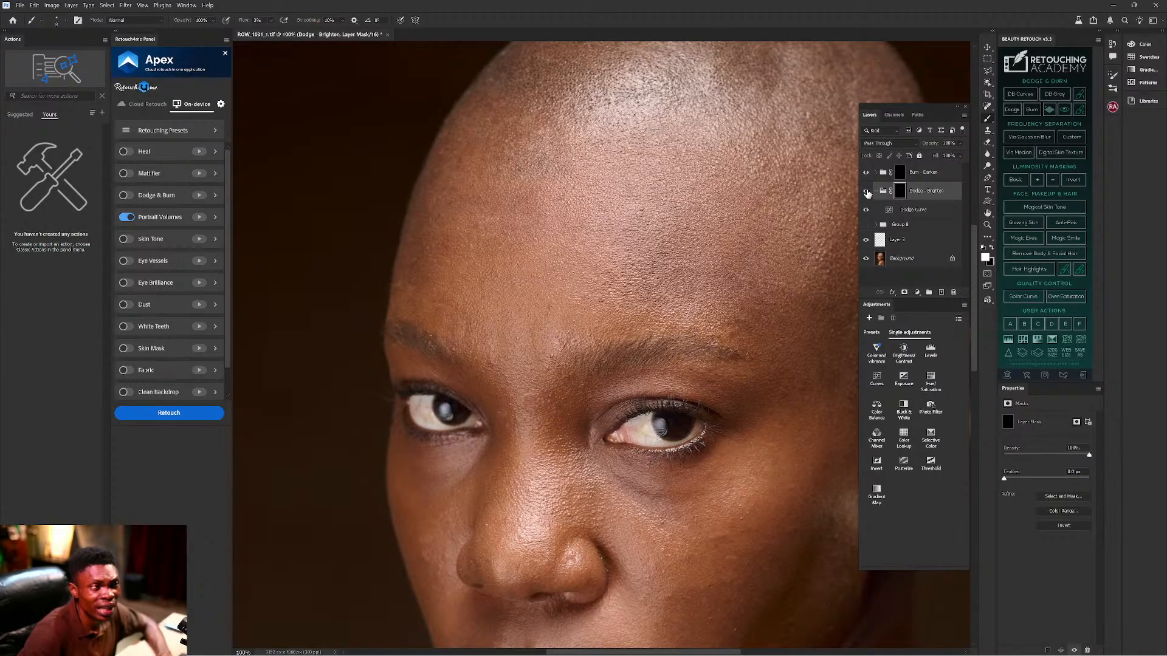
left_click(866, 192)
left_click(866, 192)
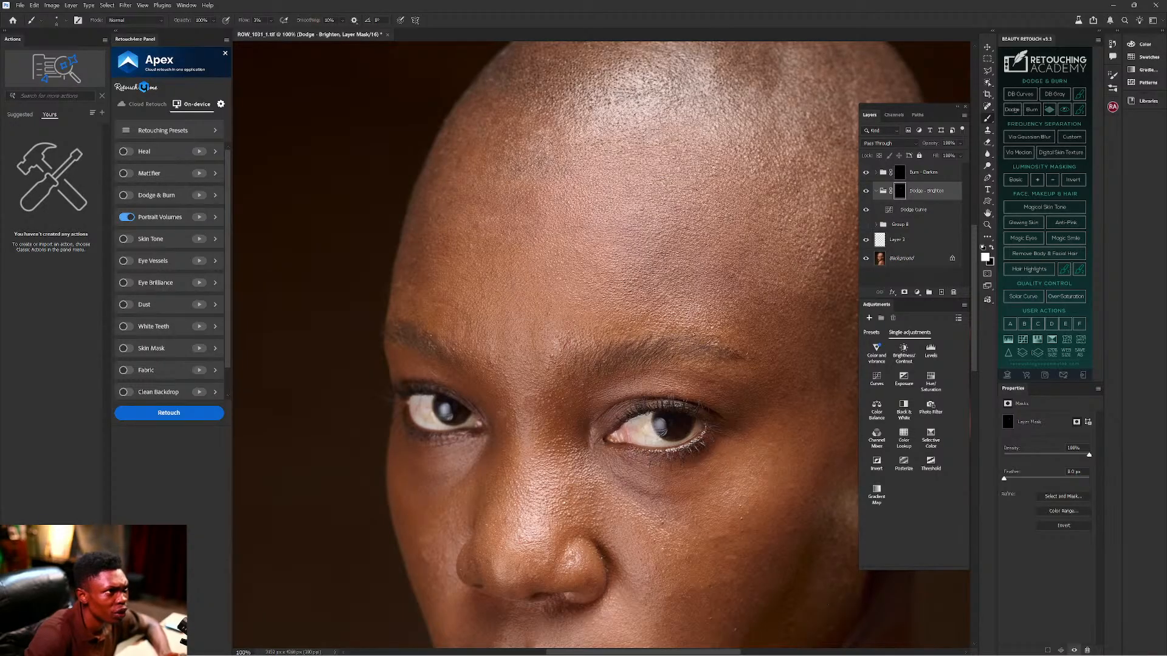
left_click(866, 191)
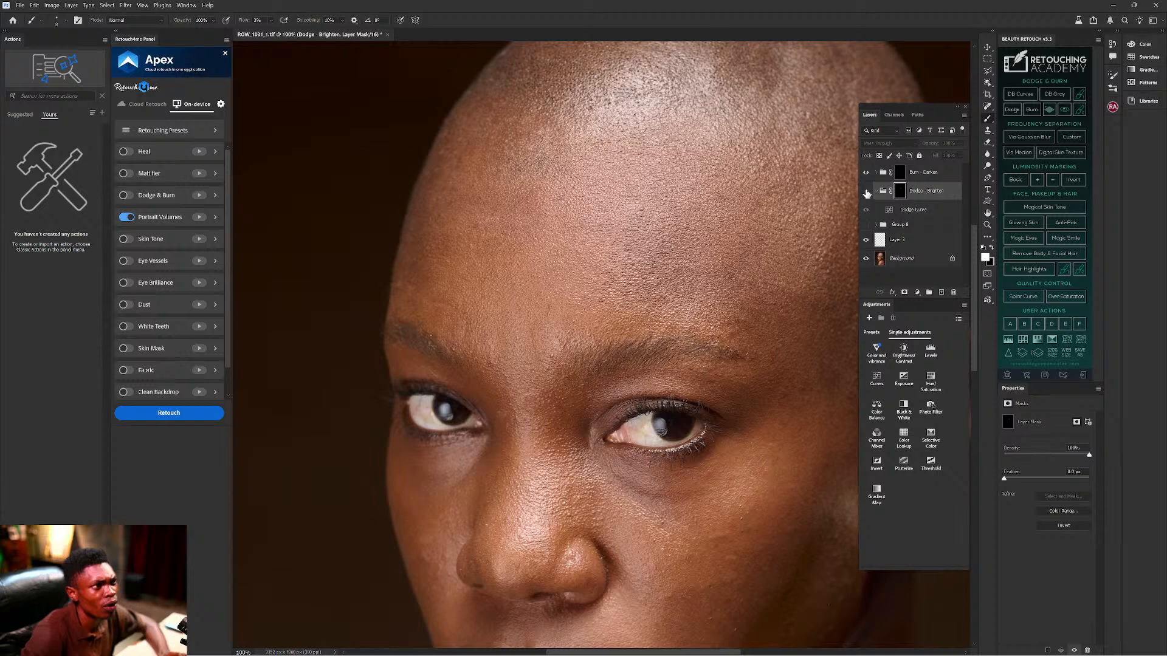
left_click(866, 191)
left_click(866, 191)
left_click(867, 191)
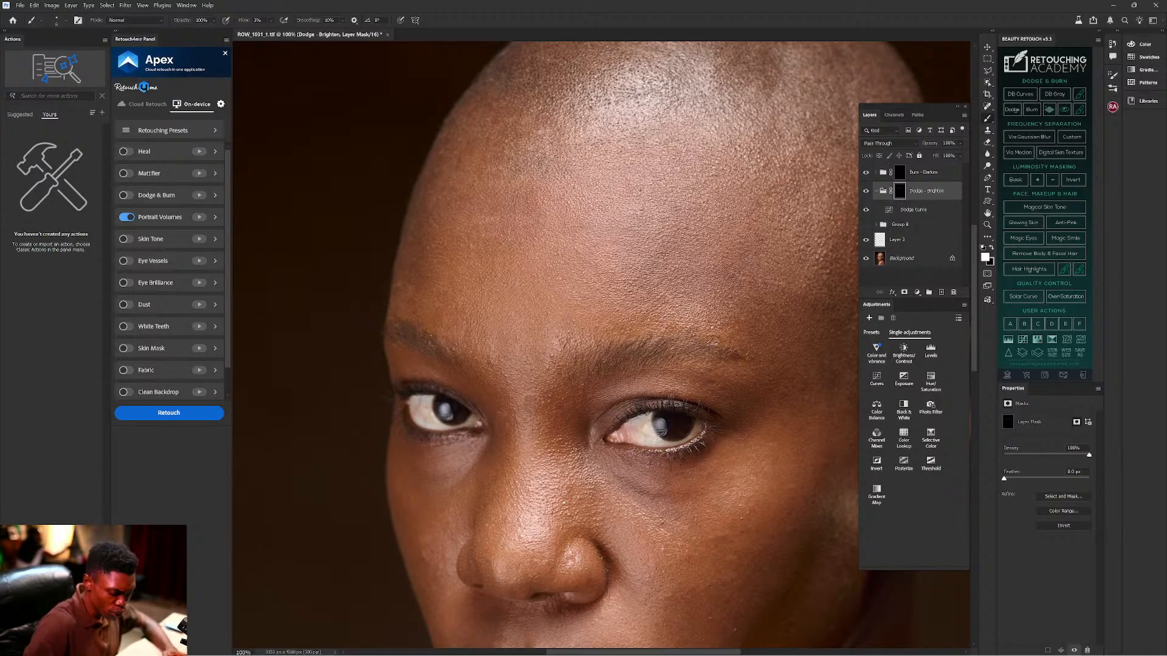
key("ctrl")
key("ctrl")
key("ctrl")
key("ctrl")
key("ctrl")
key("ctrl")
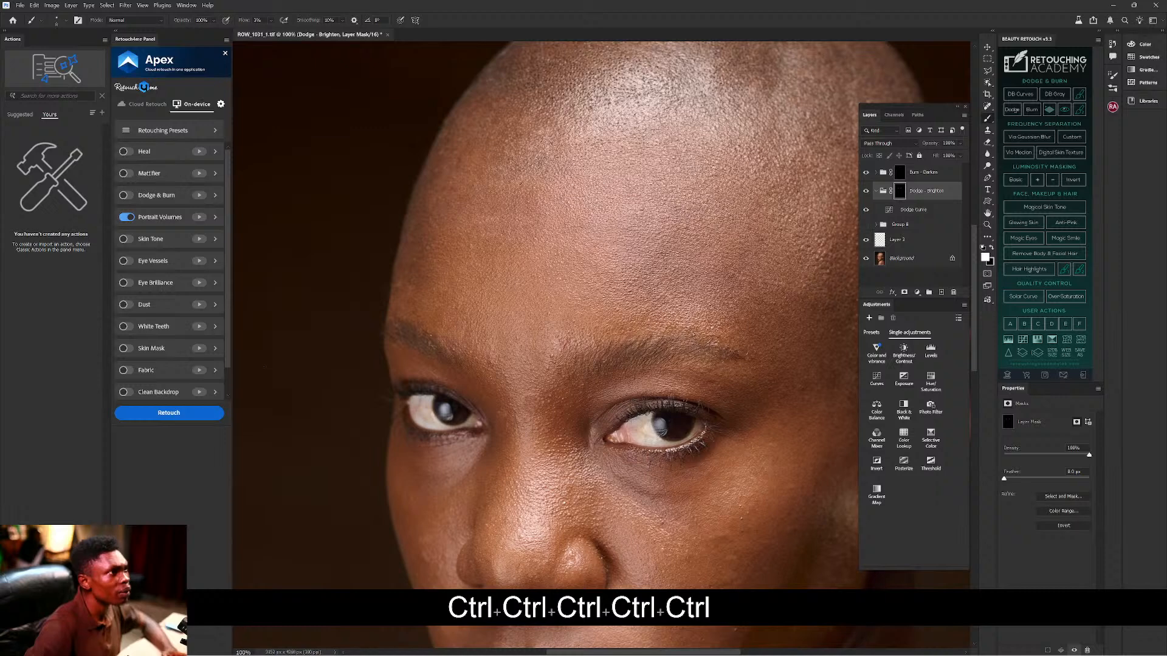
key("ctrl")
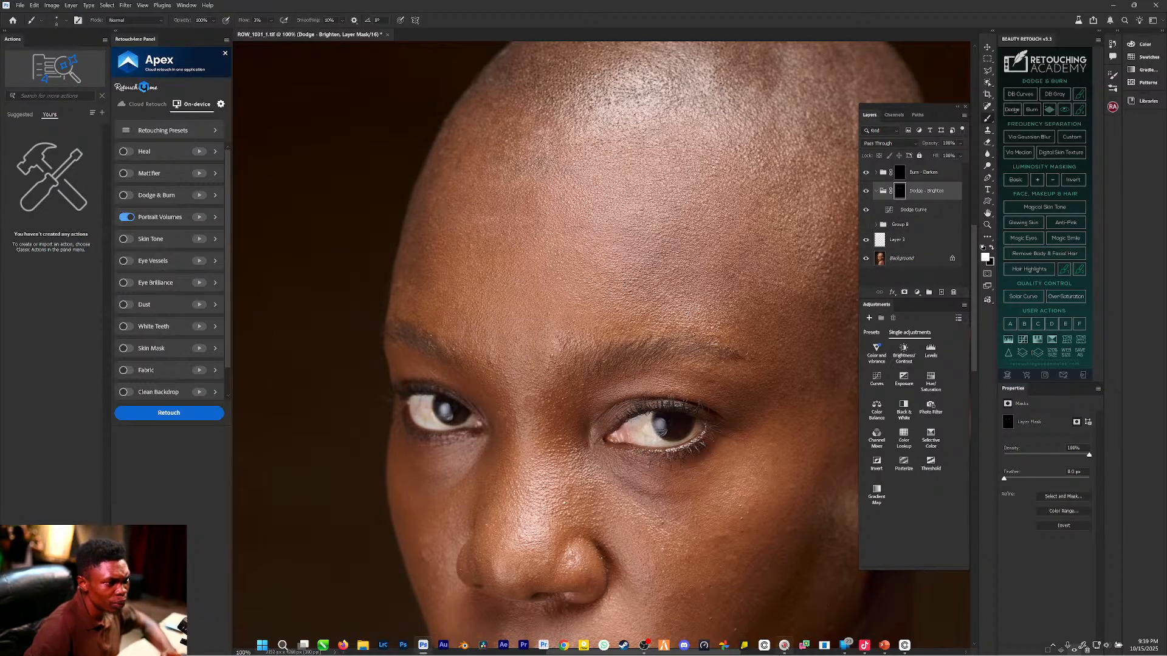
mouse_move(776, 652)
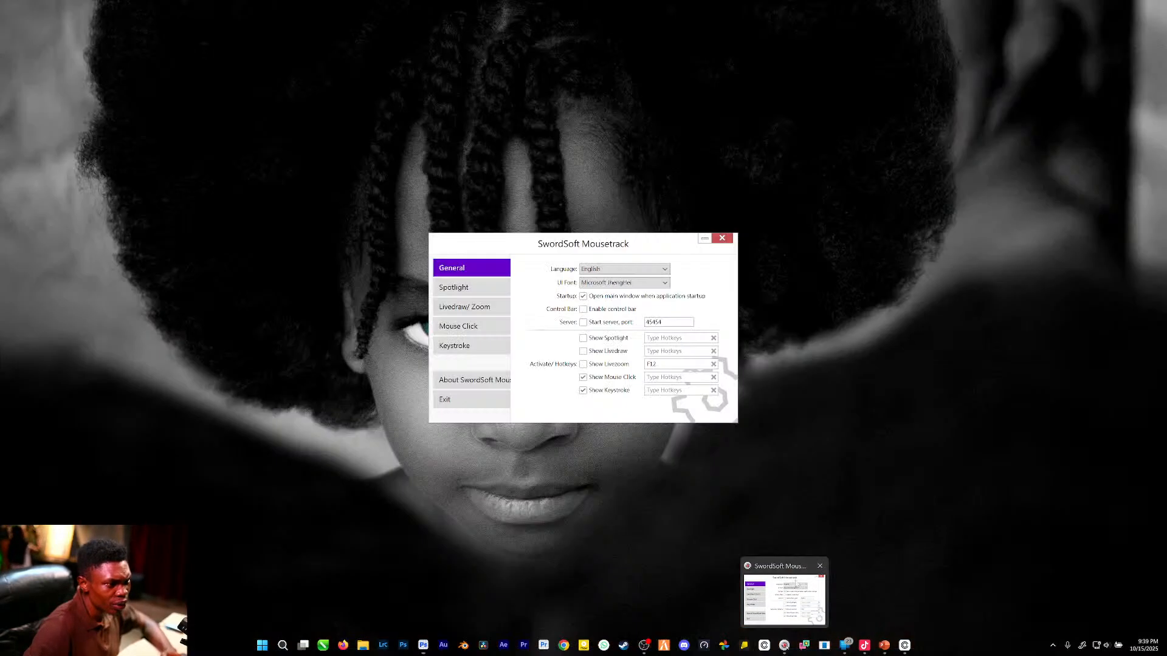
Enable Mouse show pointer on Mousetrack's Mouse Click page, then minimize the settings window.
left_click(784, 605)
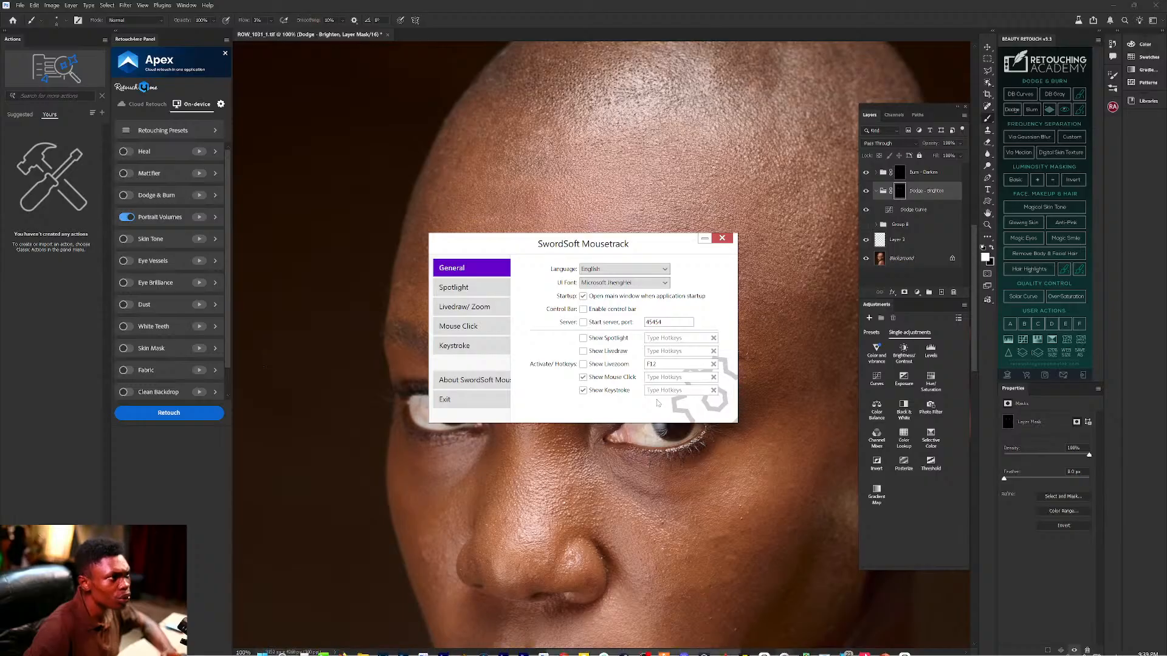
left_click(462, 288)
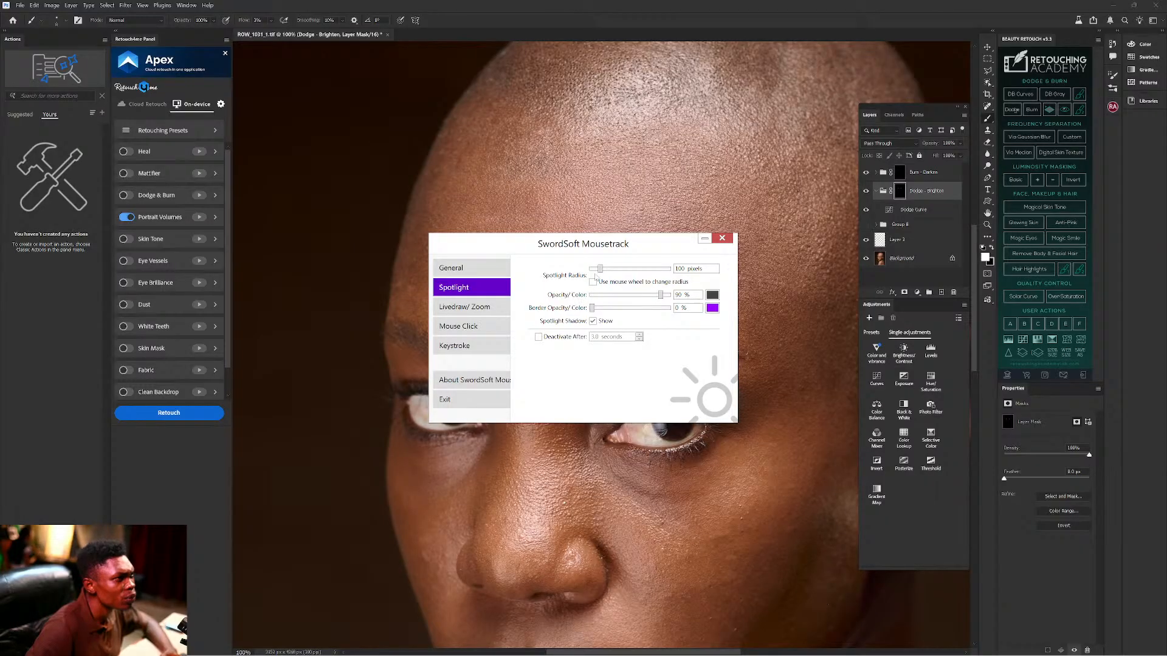
left_click(473, 272)
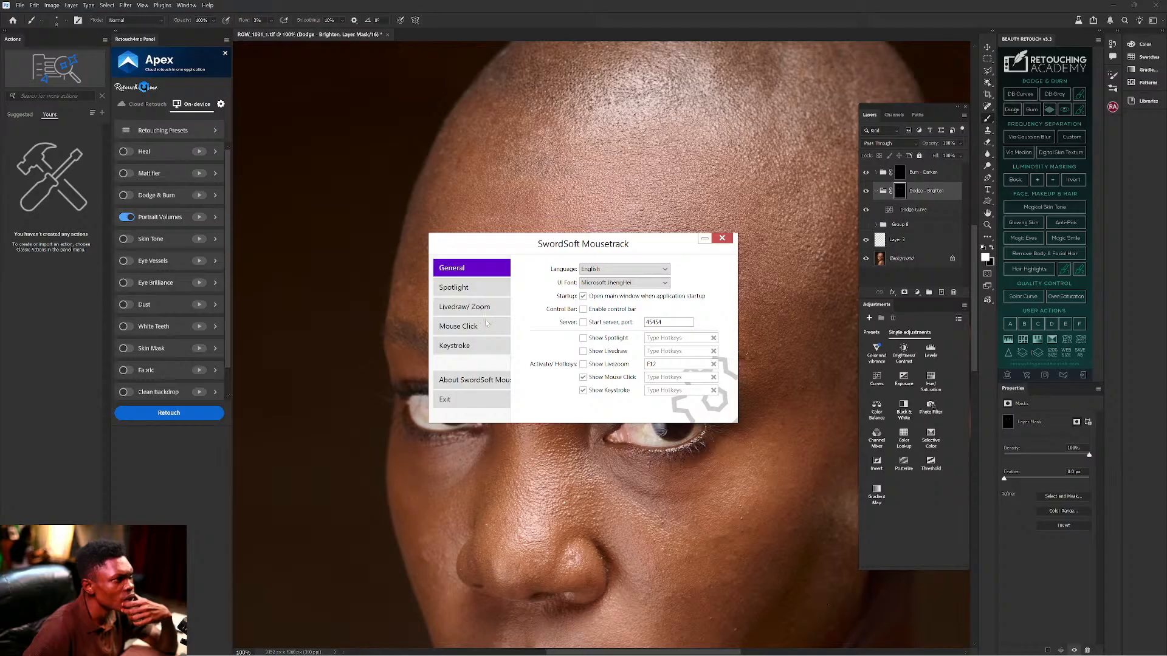
left_click(469, 329)
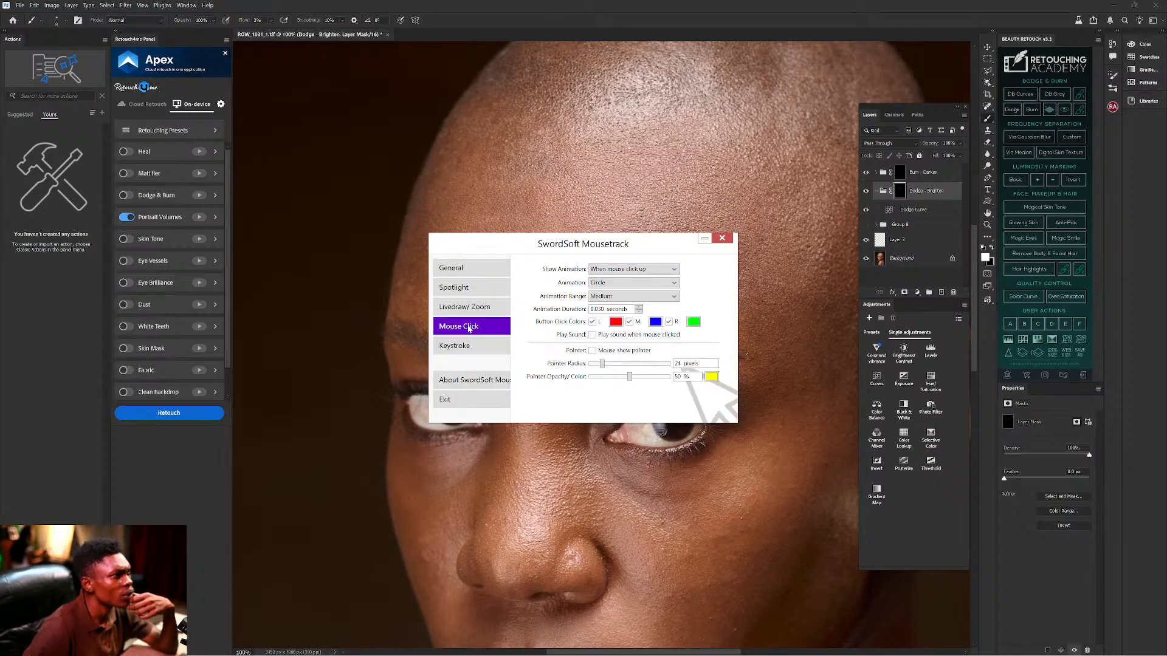
left_click(592, 351)
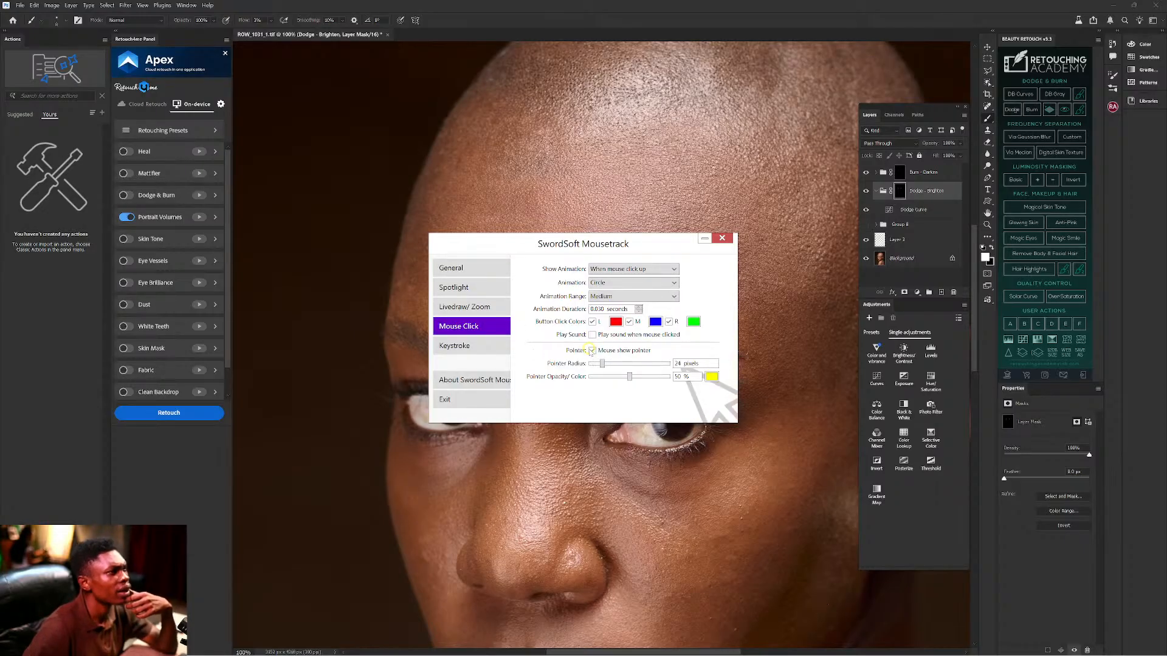
left_click(702, 240)
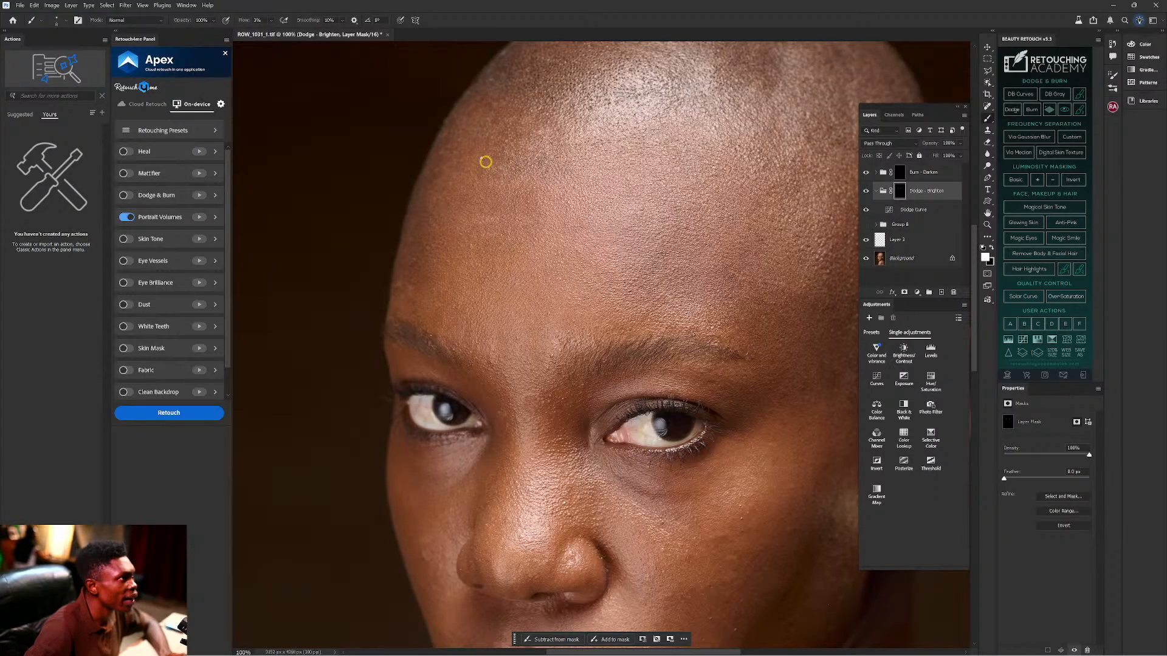
left_click(479, 157)
Paint white on the Dodge - Brighten mask over a dark patch on the forehead.
mouse_move(478, 157)
left_mouse_down()
mouse_move(503, 170)
mouse_move(494, 180)
mouse_move(518, 175)
mouse_move(541, 200)
mouse_move(527, 196)
mouse_move(476, 231)
left_mouse_up()
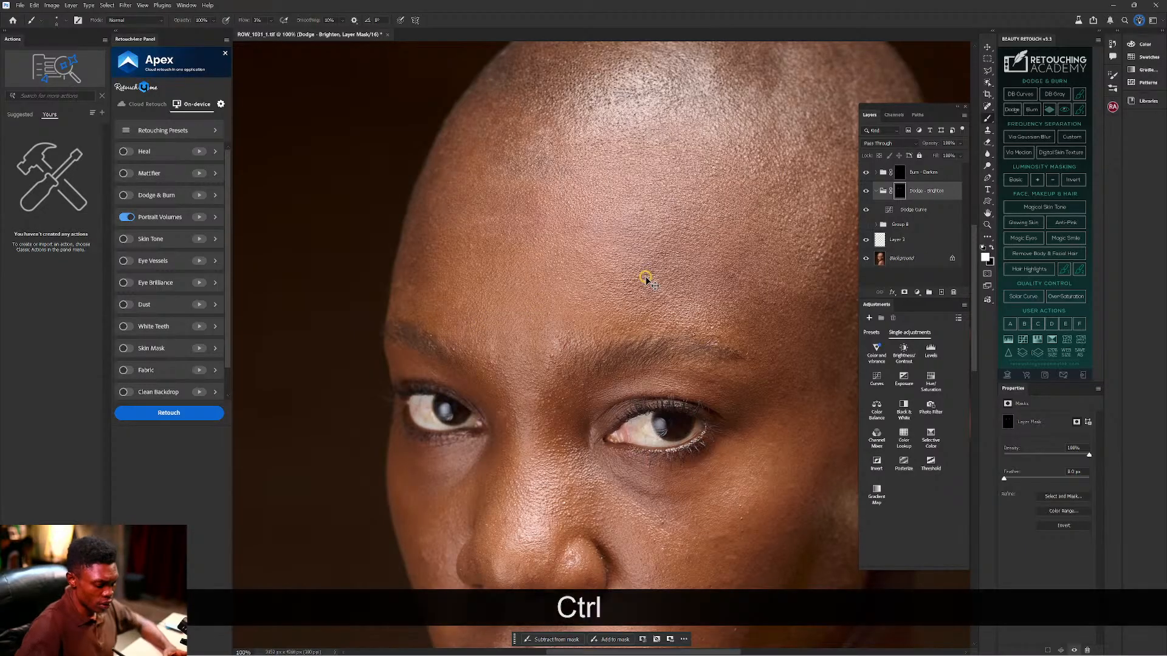
Fit the portrait on screen, toggle Dodge - Brighten off and on twice, then zoom in slightly.
key("ctrl+0")
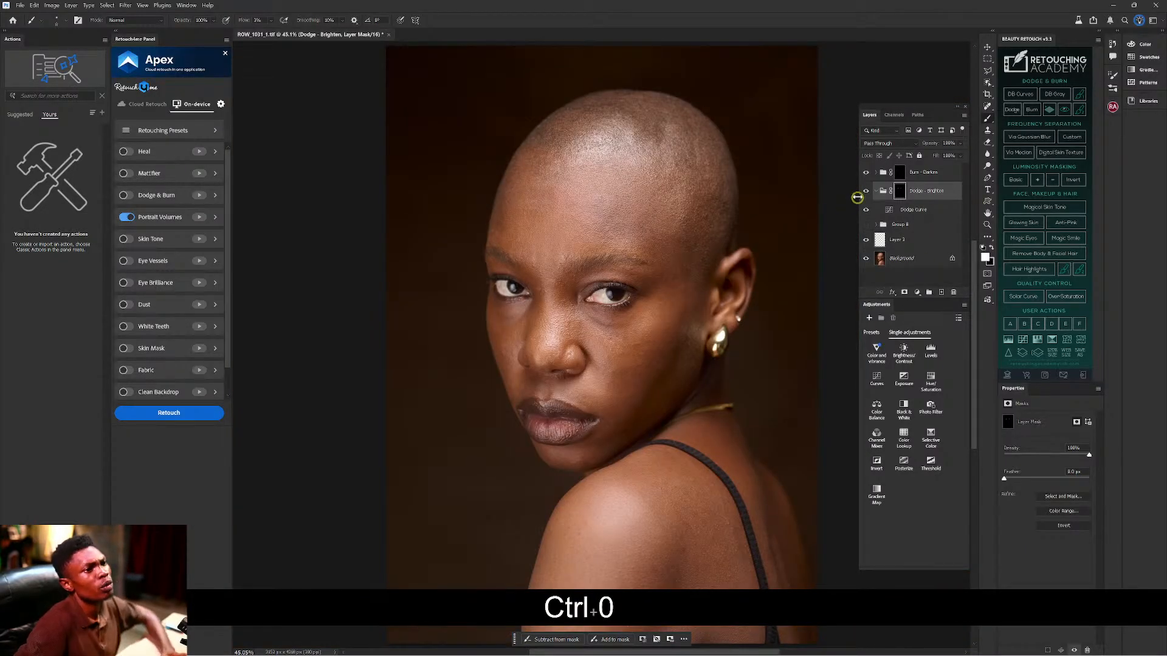
left_click(866, 192)
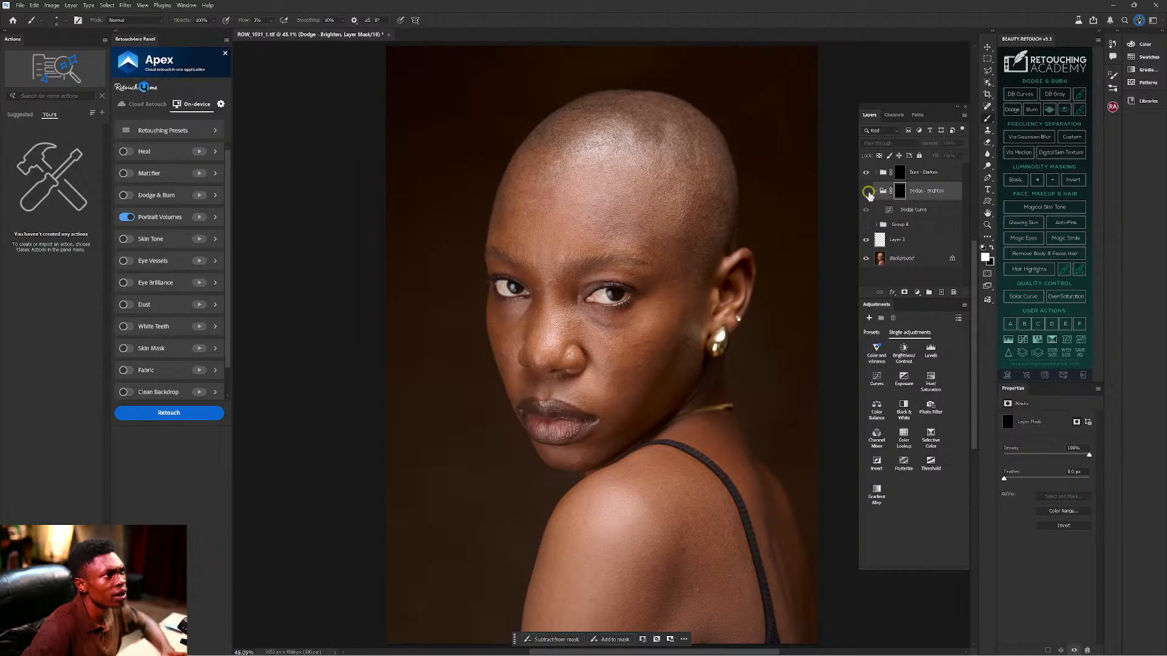
left_click(866, 192)
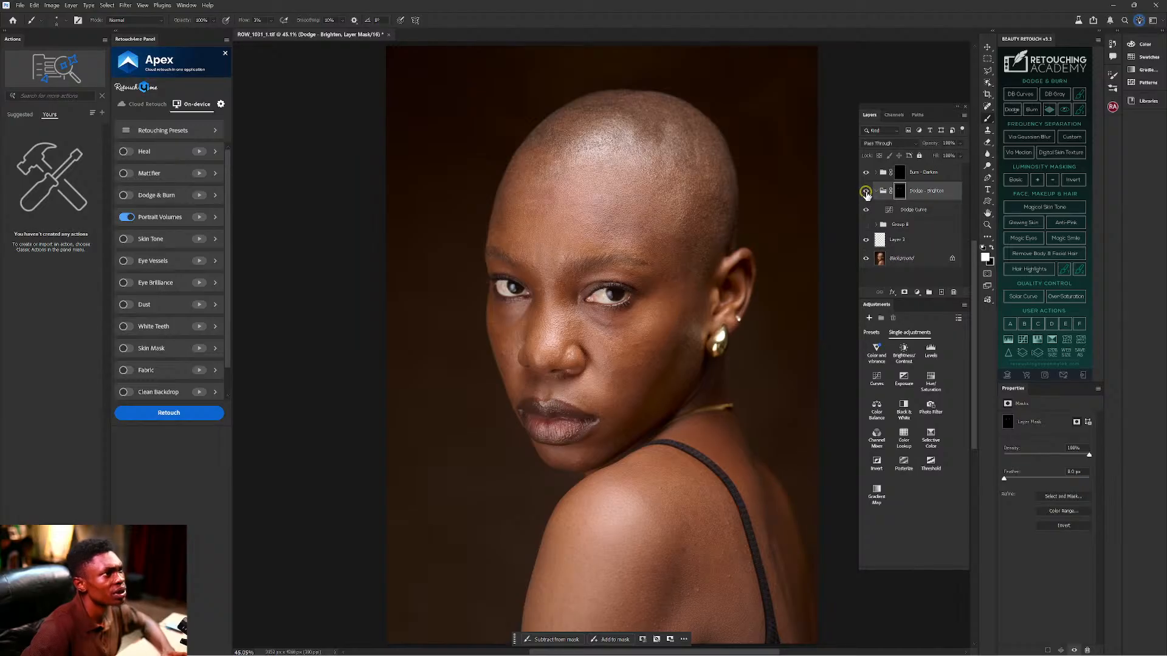
left_click(865, 191)
left_click(865, 190)
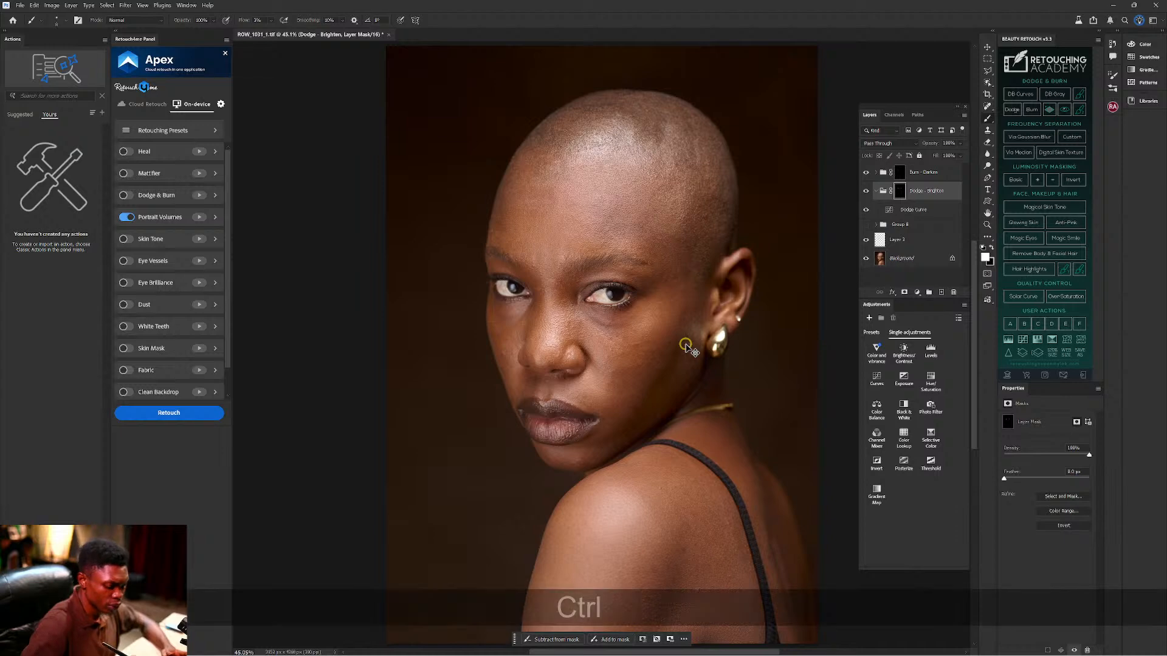
key("ctrl+equal")
key("ctrl+equal")
key("ctrl+equal")
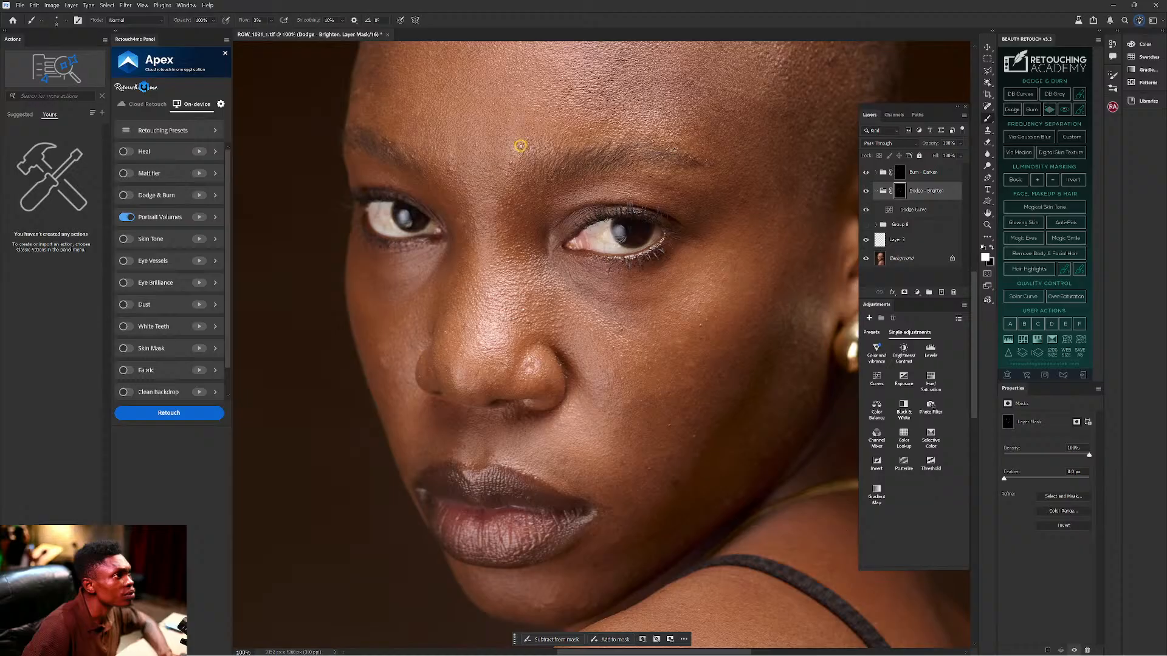
Paint white on the Dodge - Brighten mask over dark patches on the left and right forehead.
mouse_move(461, 175)
left_mouse_down()
mouse_move(467, 307)
mouse_move(417, 383)
mouse_move(396, 383)
mouse_move(413, 387)
left_mouse_up()
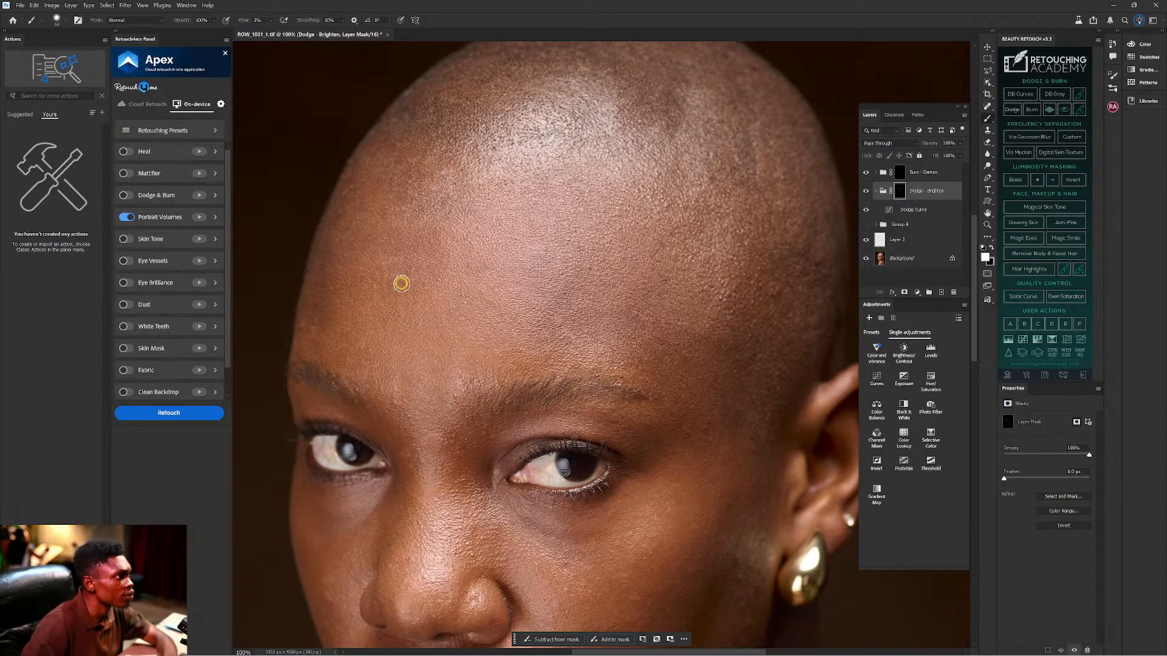
mouse_move(400, 283)
left_mouse_down()
mouse_move(384, 282)
mouse_move(424, 283)
mouse_move(417, 298)
mouse_move(418, 267)
mouse_move(397, 268)
mouse_move(405, 236)
mouse_move(425, 230)
mouse_move(440, 250)
mouse_move(401, 262)
mouse_move(430, 230)
mouse_move(446, 259)
left_mouse_up()
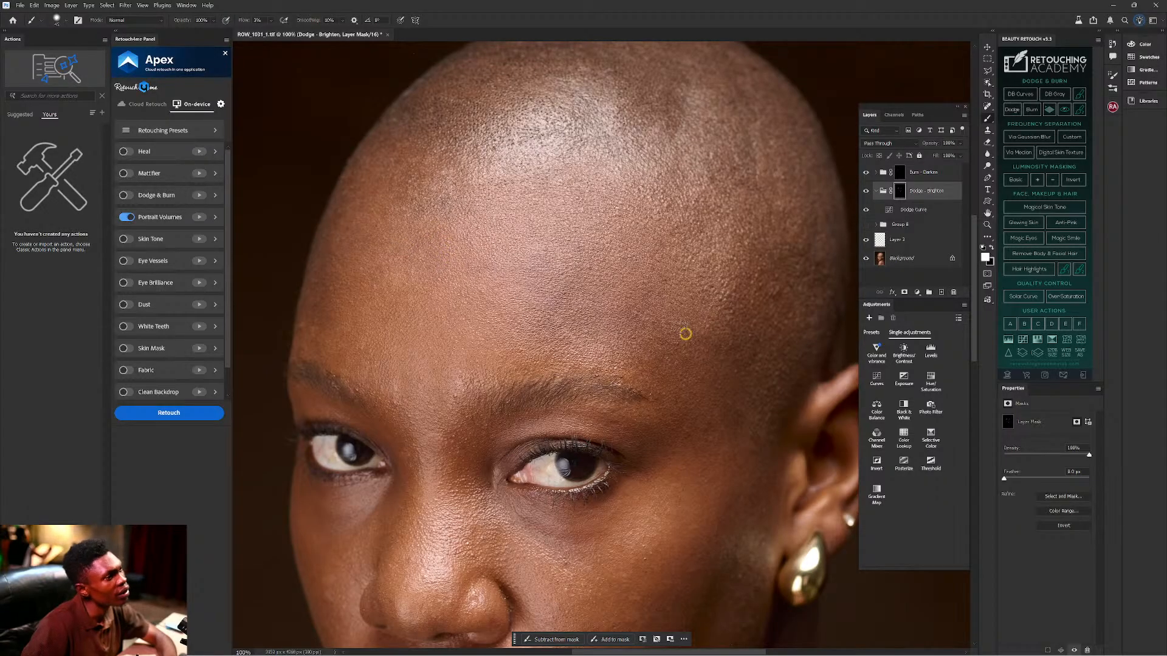
mouse_move(633, 298)
left_mouse_down()
mouse_move(580, 327)
mouse_move(599, 316)
left_mouse_up()
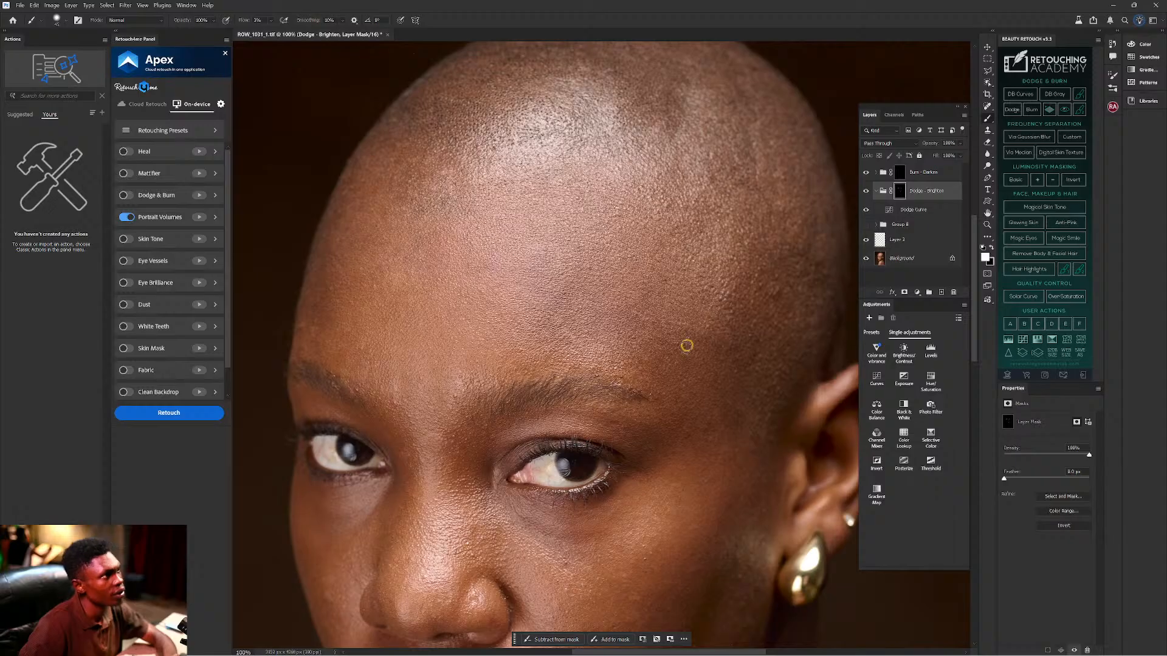
Brighten the shadowed cheek below the eye up from the jaw, then fit the portrait on screen.
mouse_move(667, 413)
left_mouse_down()
mouse_move(585, 261)
mouse_move(604, 268)
mouse_move(616, 241)
left_mouse_up()
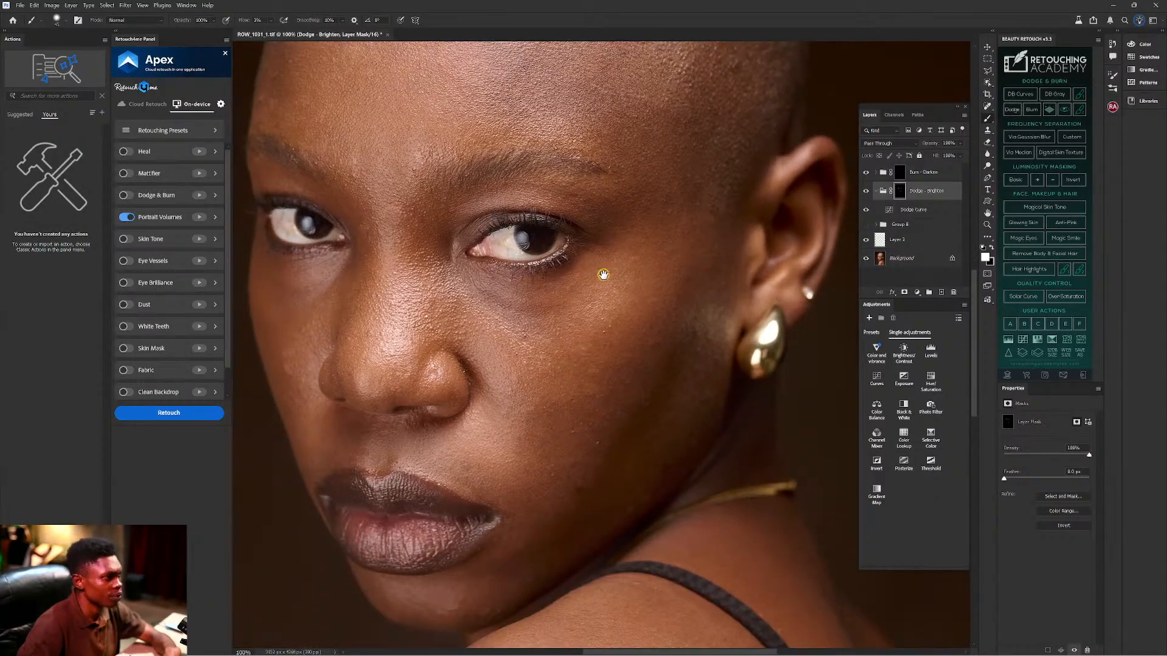
mouse_move(568, 424)
left_mouse_down()
mouse_move(620, 410)
mouse_move(536, 409)
mouse_move(588, 398)
mouse_move(564, 415)
mouse_move(592, 404)
mouse_move(563, 464)
mouse_move(581, 420)
mouse_move(552, 444)
left_mouse_up()
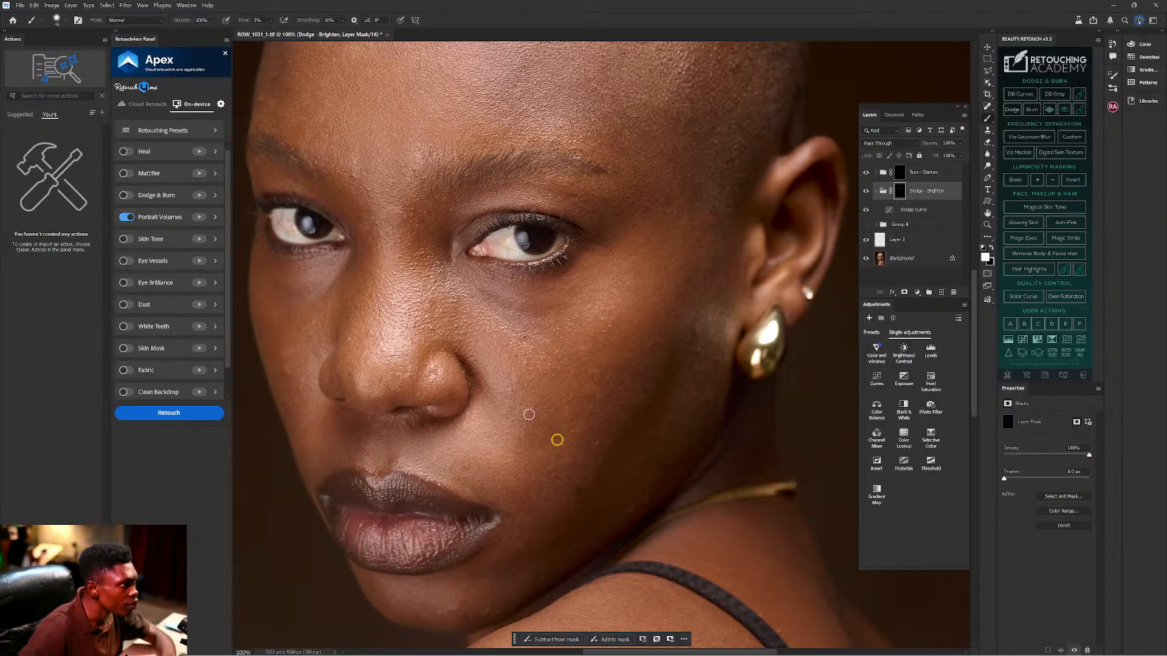
mouse_move(522, 439)
left_mouse_down()
mouse_move(529, 451)
mouse_move(553, 431)
mouse_move(545, 422)
mouse_move(555, 429)
mouse_move(547, 401)
mouse_move(532, 413)
mouse_move(552, 437)
mouse_move(528, 436)
mouse_move(476, 472)
mouse_move(464, 463)
mouse_move(484, 465)
mouse_move(448, 469)
mouse_move(466, 484)
mouse_move(533, 435)
mouse_move(509, 411)
mouse_move(515, 387)
mouse_move(578, 422)
mouse_move(547, 443)
mouse_move(568, 468)
mouse_move(523, 471)
mouse_move(570, 450)
mouse_move(548, 444)
mouse_move(554, 429)
mouse_move(526, 428)
mouse_move(519, 378)
mouse_move(554, 412)
mouse_move(534, 433)
mouse_move(521, 412)
mouse_move(537, 426)
left_mouse_up()
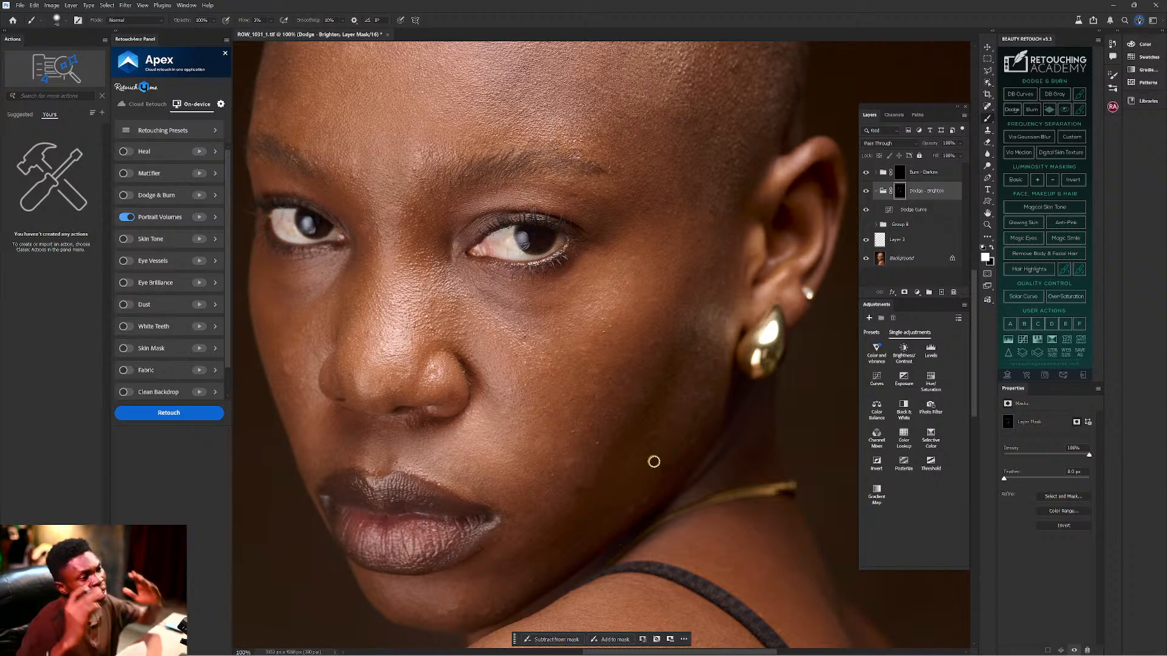
mouse_move(536, 377)
left_mouse_down()
mouse_move(570, 392)
mouse_move(608, 378)
mouse_move(572, 410)
left_mouse_up()
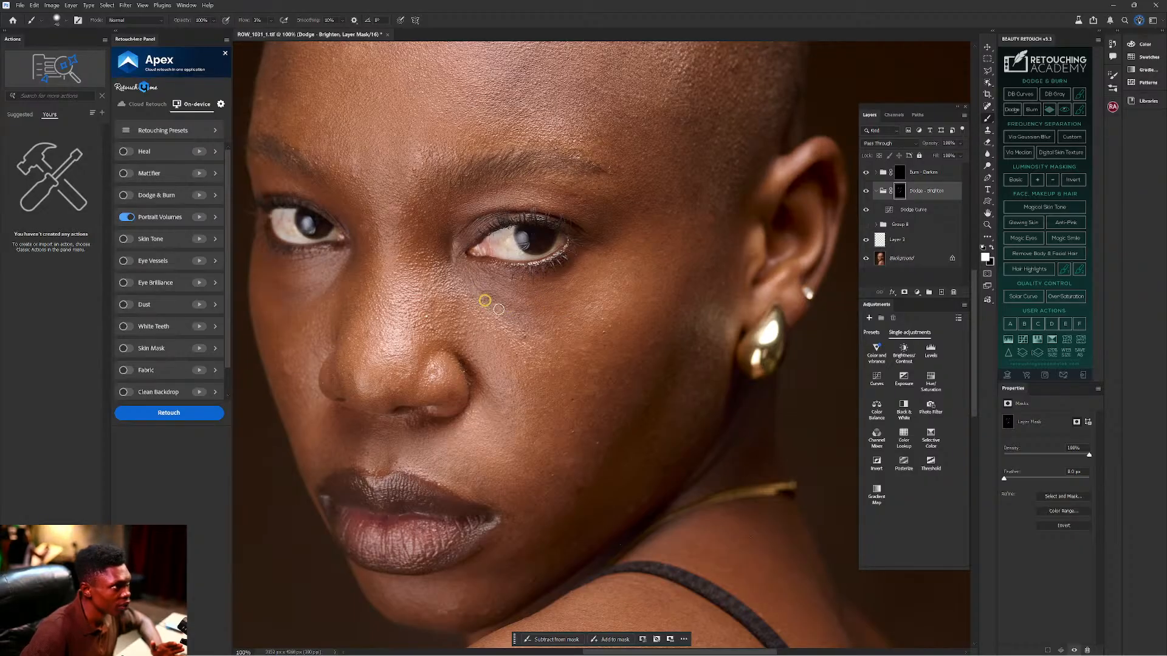
key("ctrl+minus")
key("ctrl+0")
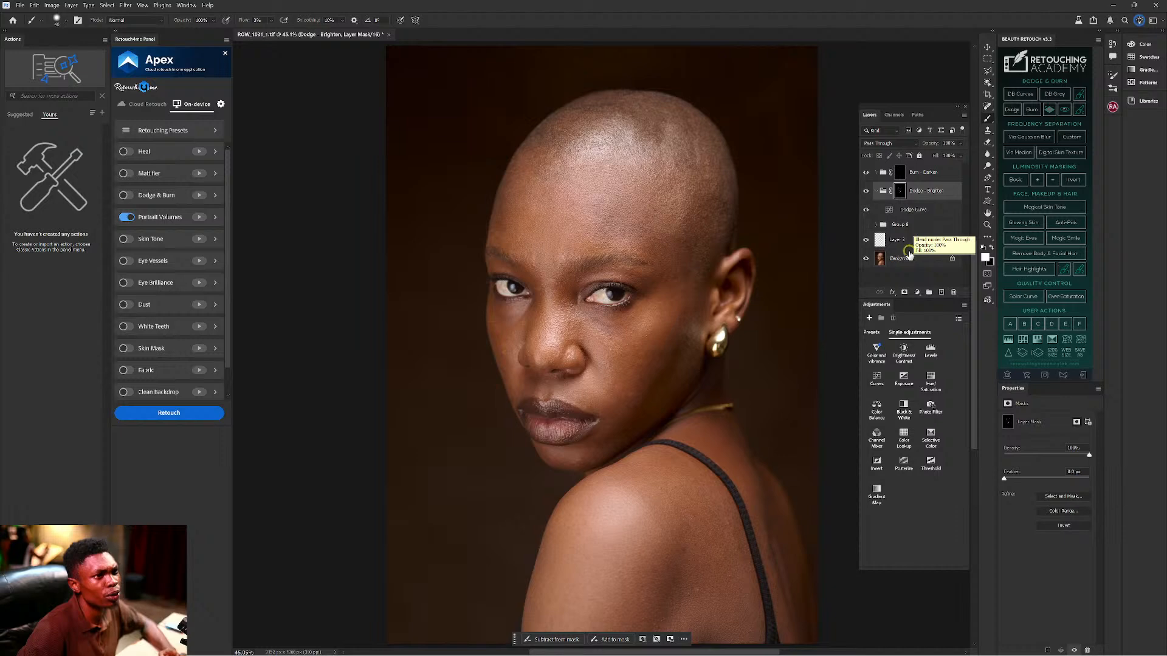
Move Group 8 above Burn - Darken, compare with Dodge - Brighten hidden and shown, then reselect Dodge - Brighten.
left_click_drag(909, 225, 908, 172)
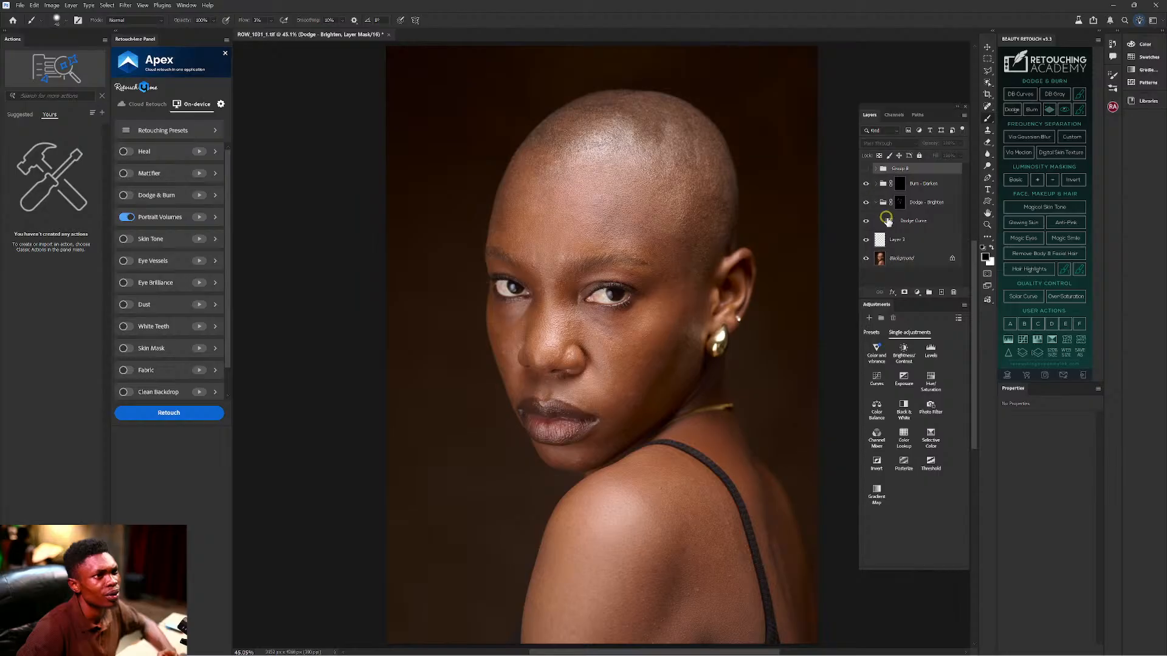
left_click(869, 204)
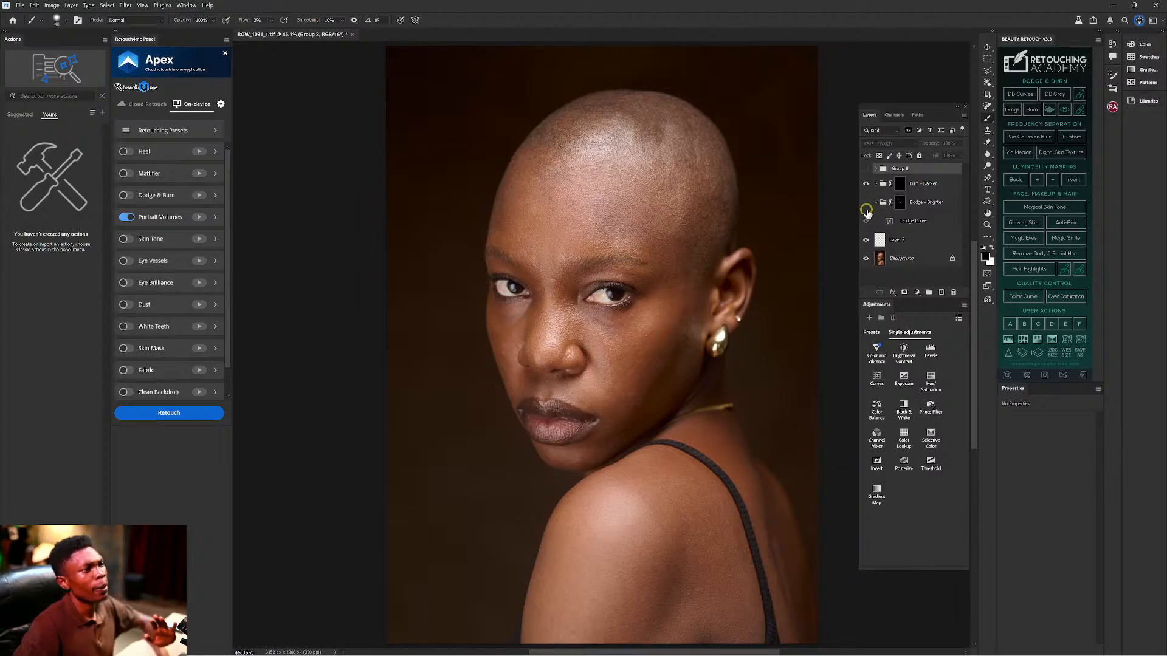
left_click(867, 204)
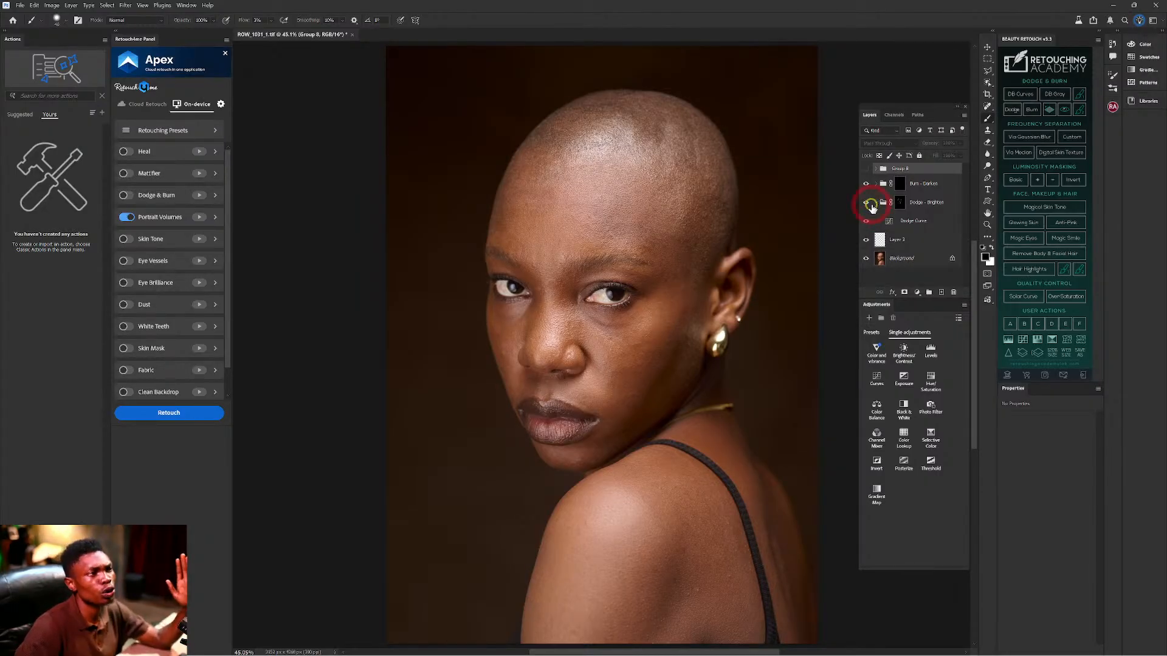
left_click(904, 203)
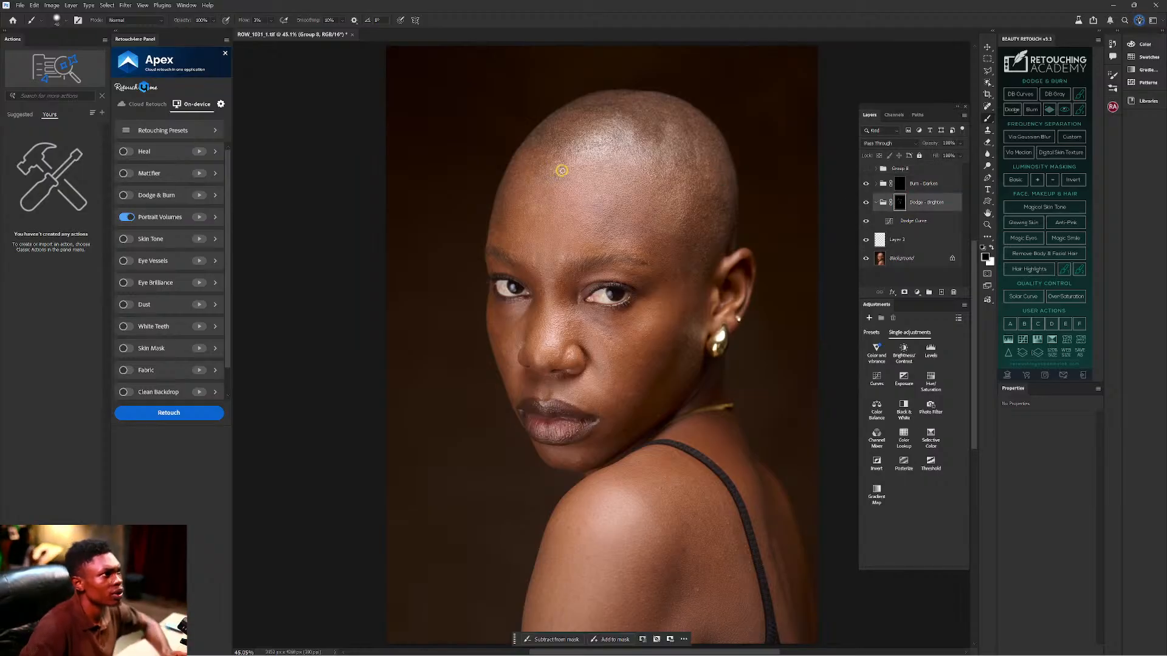
Paint white at low flow on the Dodge - Brighten mask over several uneven forehead spots.
key("x")
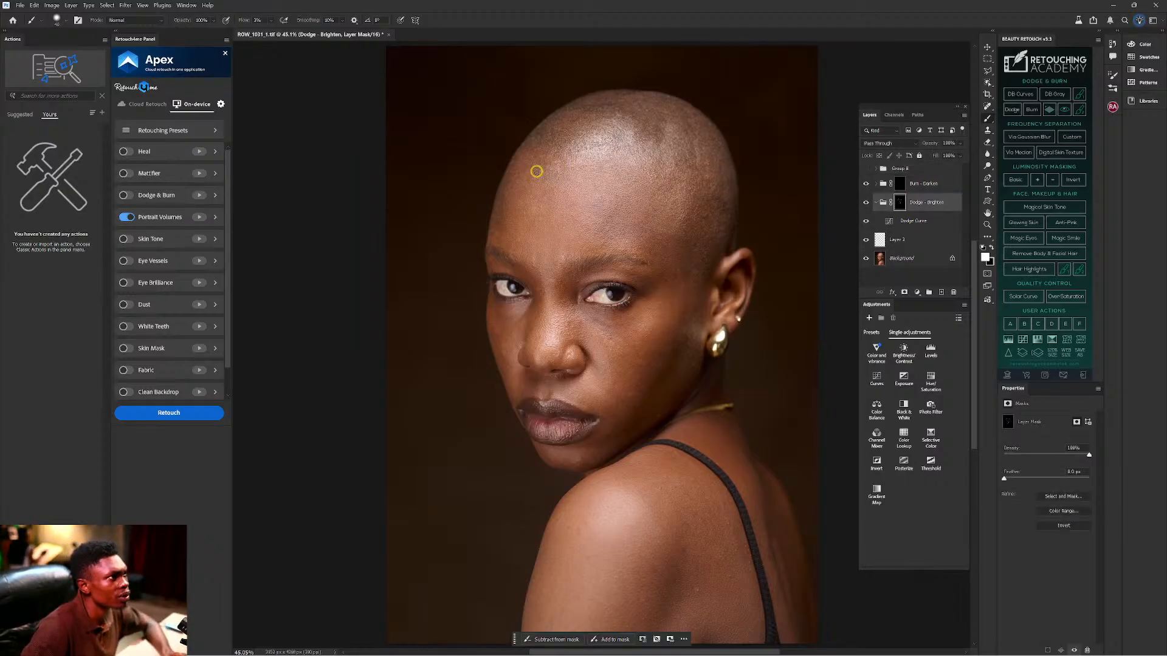
left_click(543, 164)
mouse_move(545, 155)
left_mouse_down()
mouse_move(565, 167)
mouse_move(541, 168)
left_mouse_up()
key("ctrl+equal")
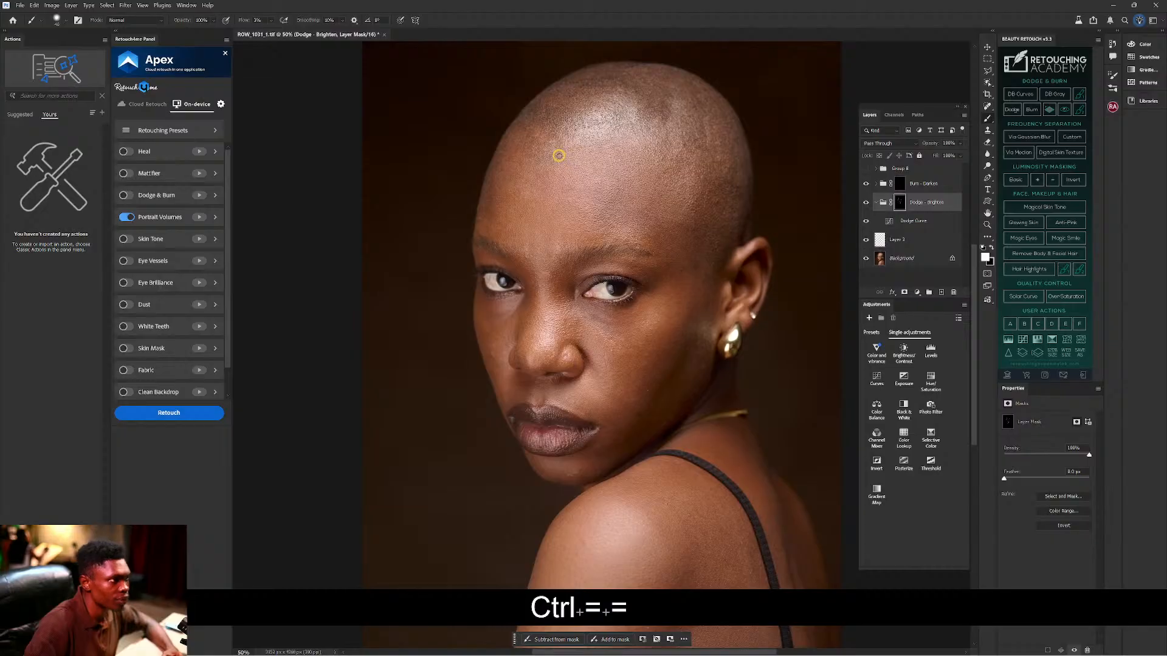
left_click_drag(582, 202, 566, 260)
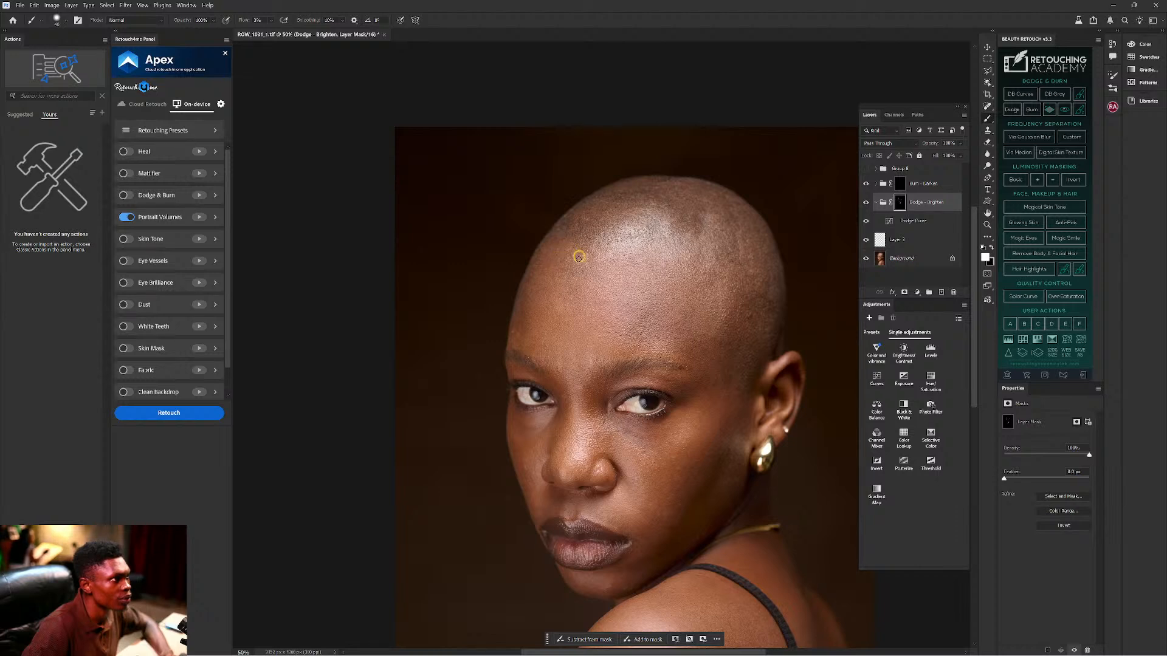
mouse_move(564, 270)
left_mouse_down()
mouse_move(565, 243)
mouse_move(556, 246)
mouse_move(621, 280)
mouse_move(615, 258)
mouse_move(586, 252)
mouse_move(595, 277)
left_mouse_up()
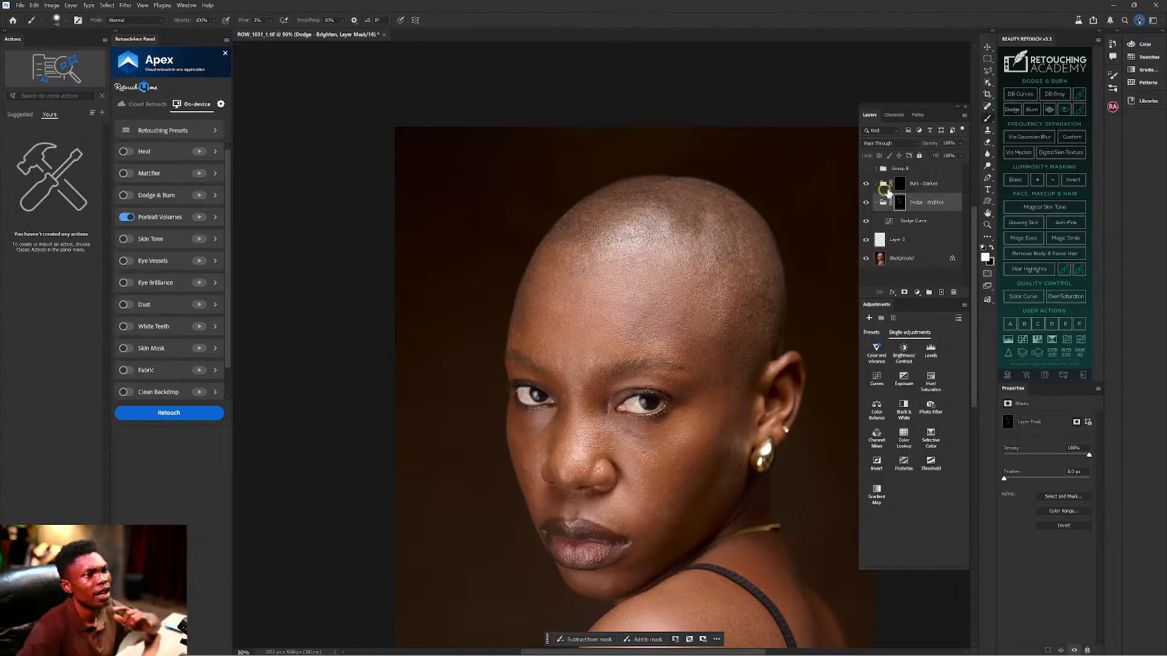
Select the Burn - Darken mask and zoom in, recentring on the head and face.
left_click(899, 184)
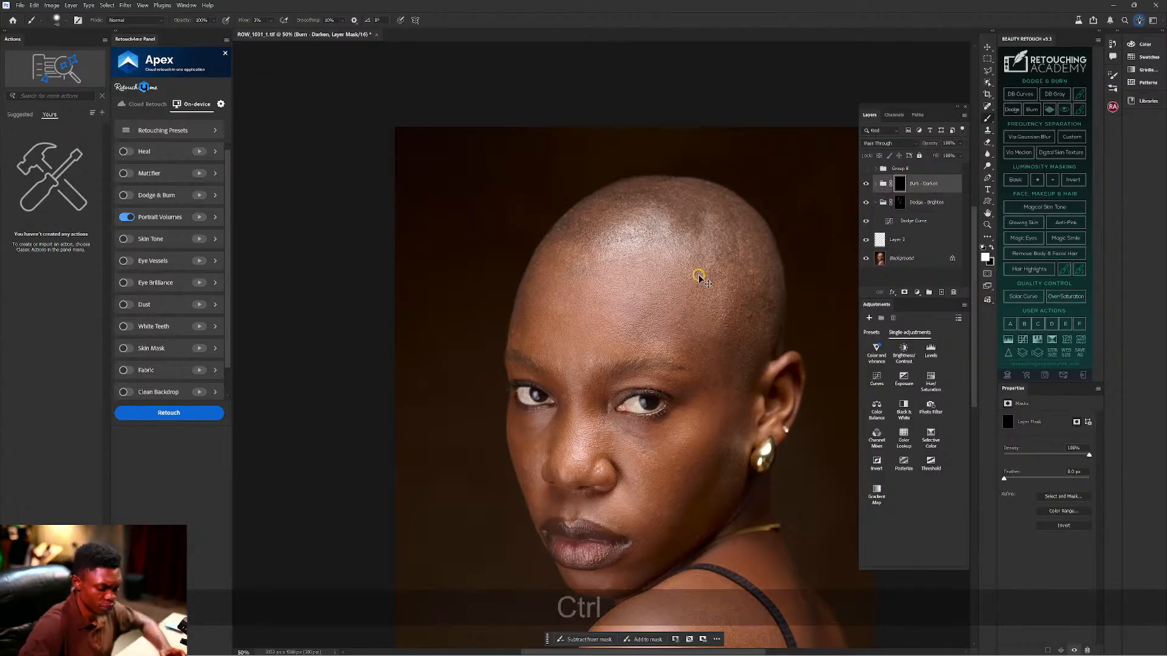
key("ctrl+equal")
left_click_drag(735, 331, 634, 308)
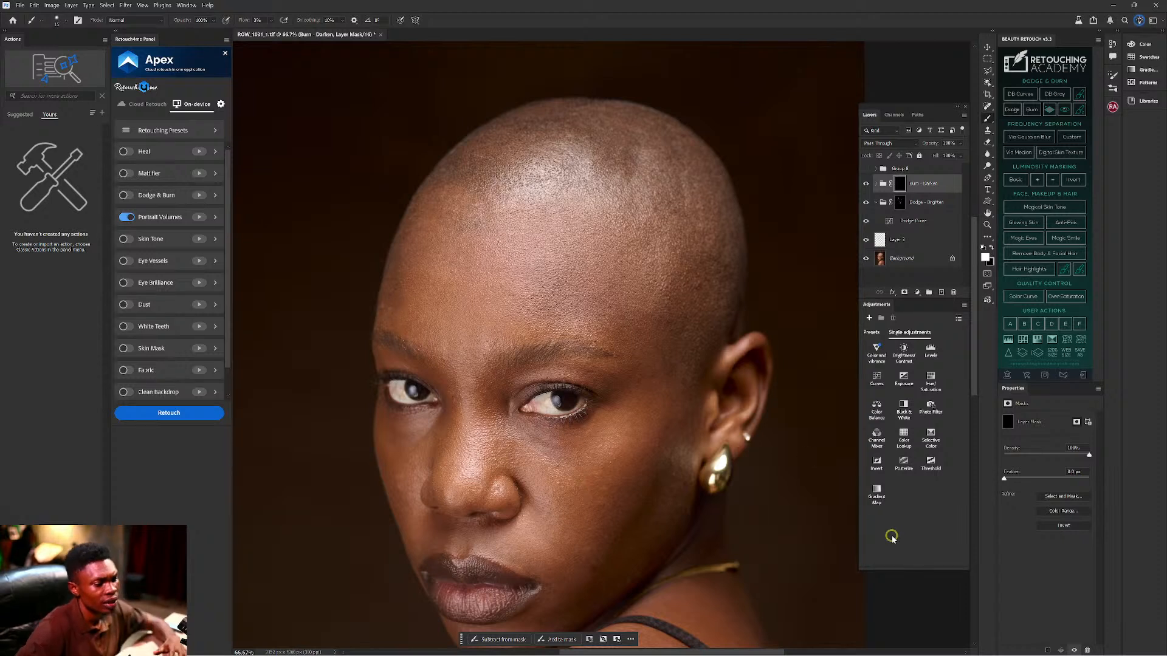
Briefly check the Mousetrack settings, then zoom to 100% on the eyes and nose.
mouse_move(824, 653)
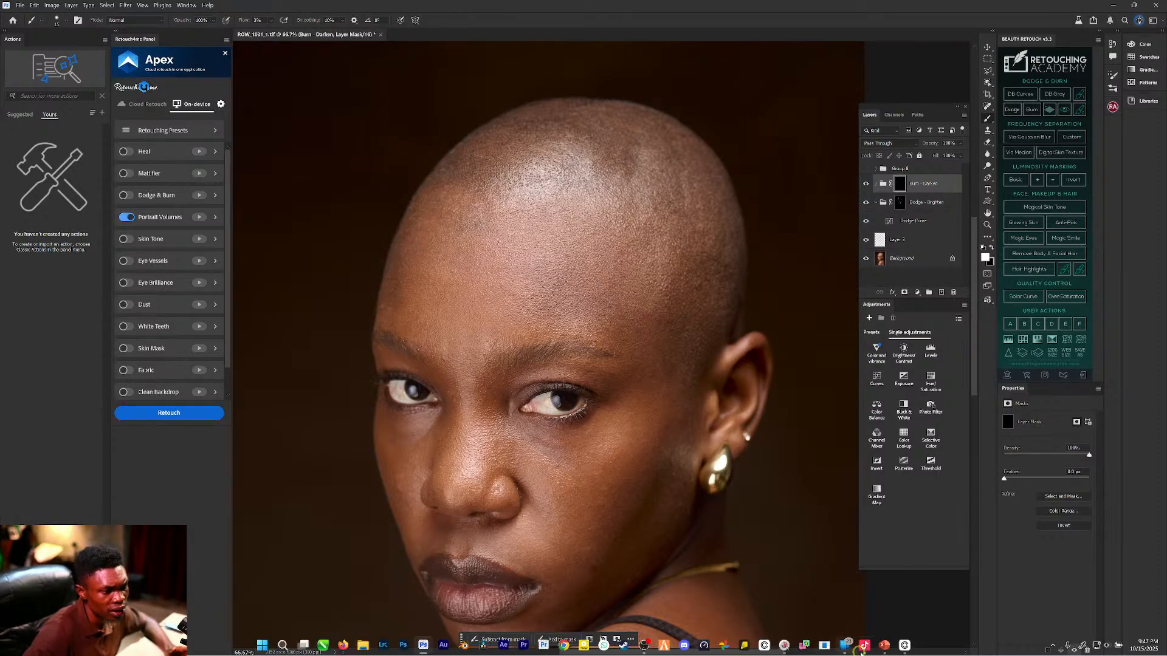
left_click(784, 645)
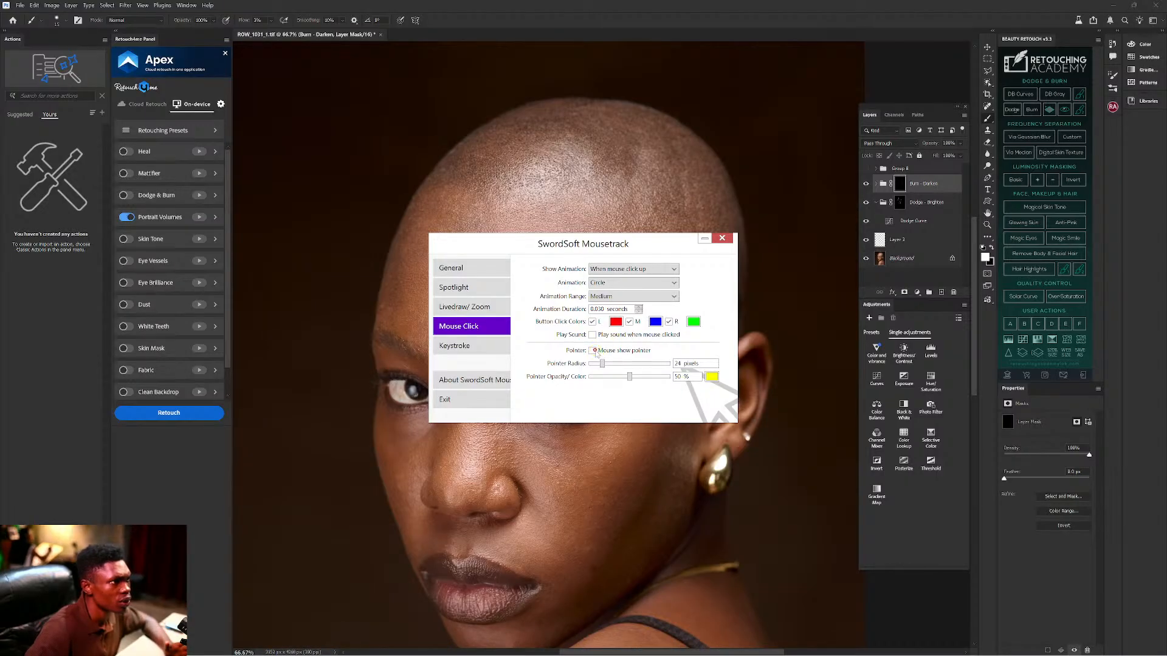
left_click(823, 371)
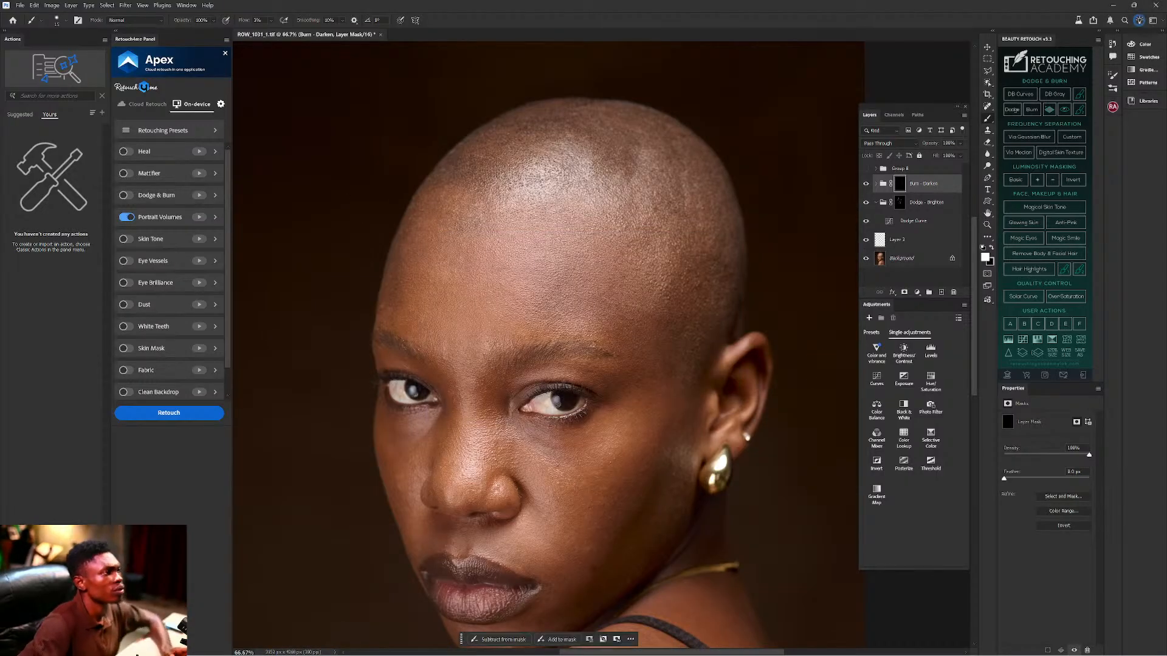
key("ctrl+equal")
mouse_move(399, 302)
left_mouse_down()
mouse_move(600, 303)
mouse_move(596, 286)
left_mouse_up()
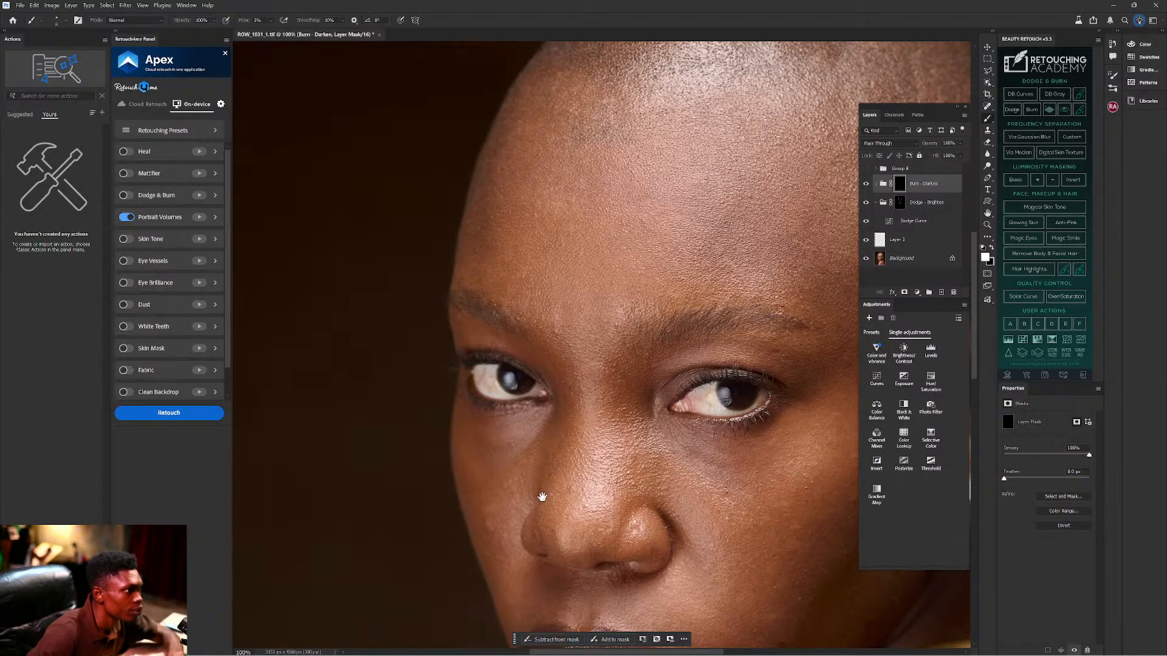
Inspect the retouched eyes, nose, lips and top of the head at 100%, then fit the portrait on screen.
left_click_drag(549, 486, 614, 409)
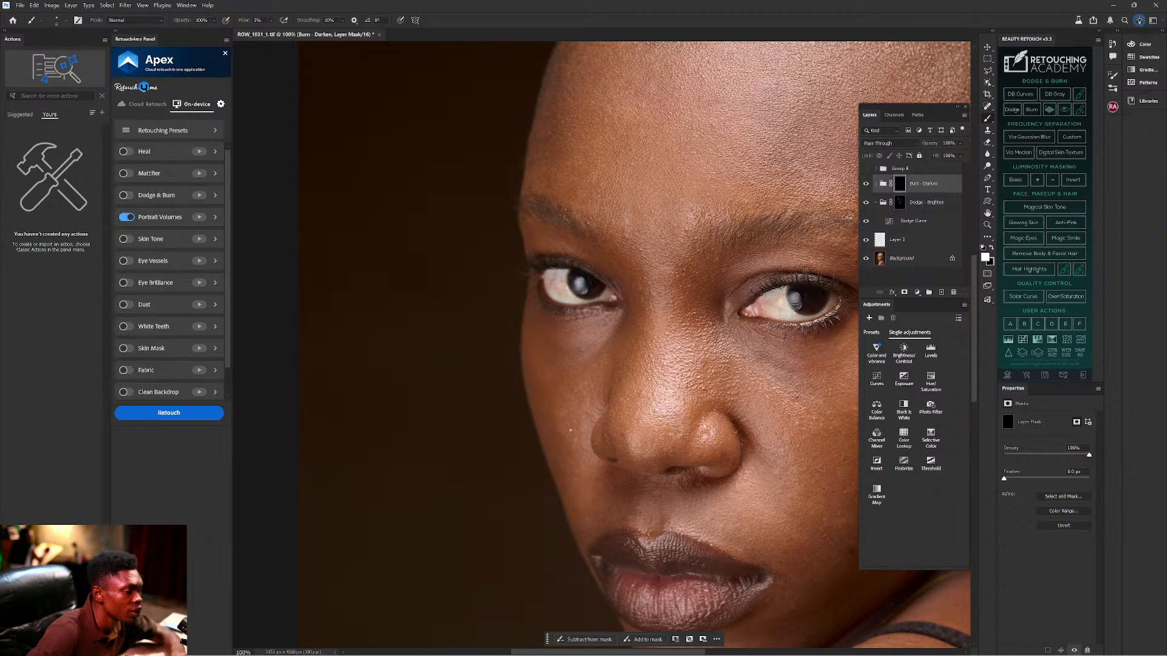
left_click_drag(627, 480, 510, 405)
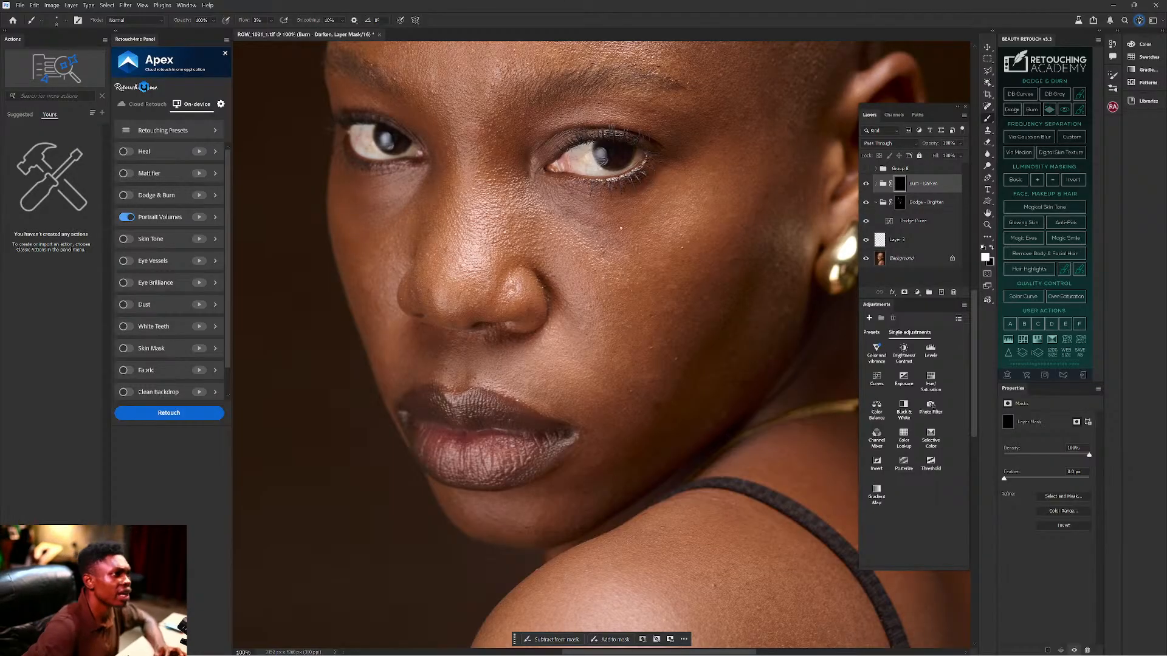
left_click_drag(677, 188, 690, 291)
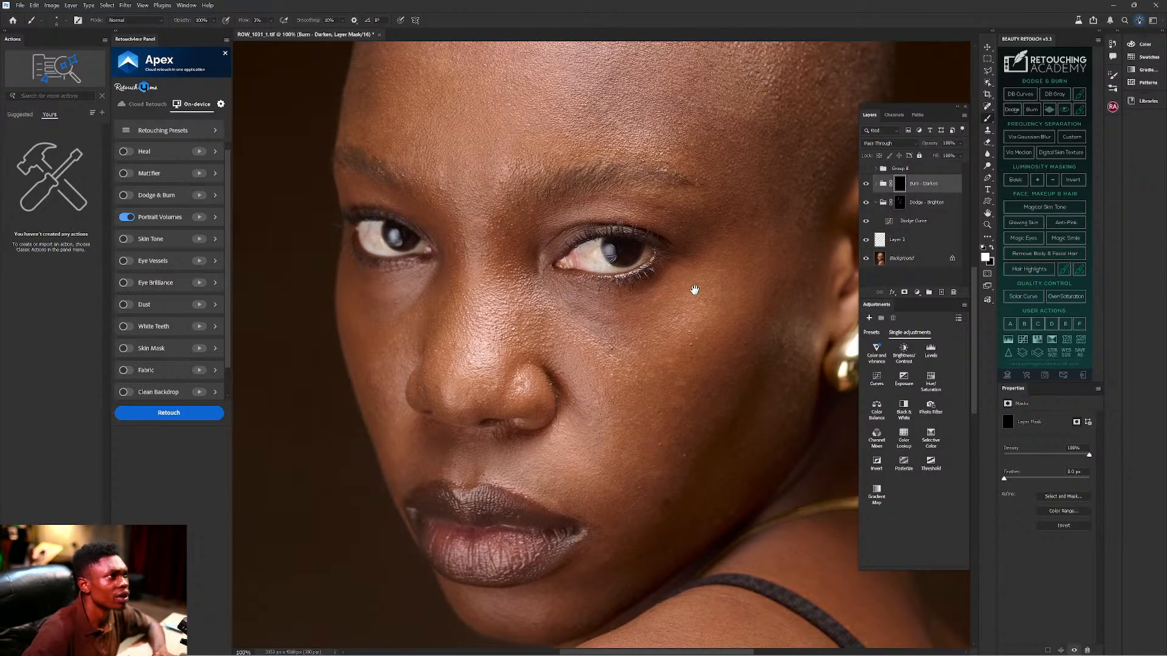
key("ctrl+0")
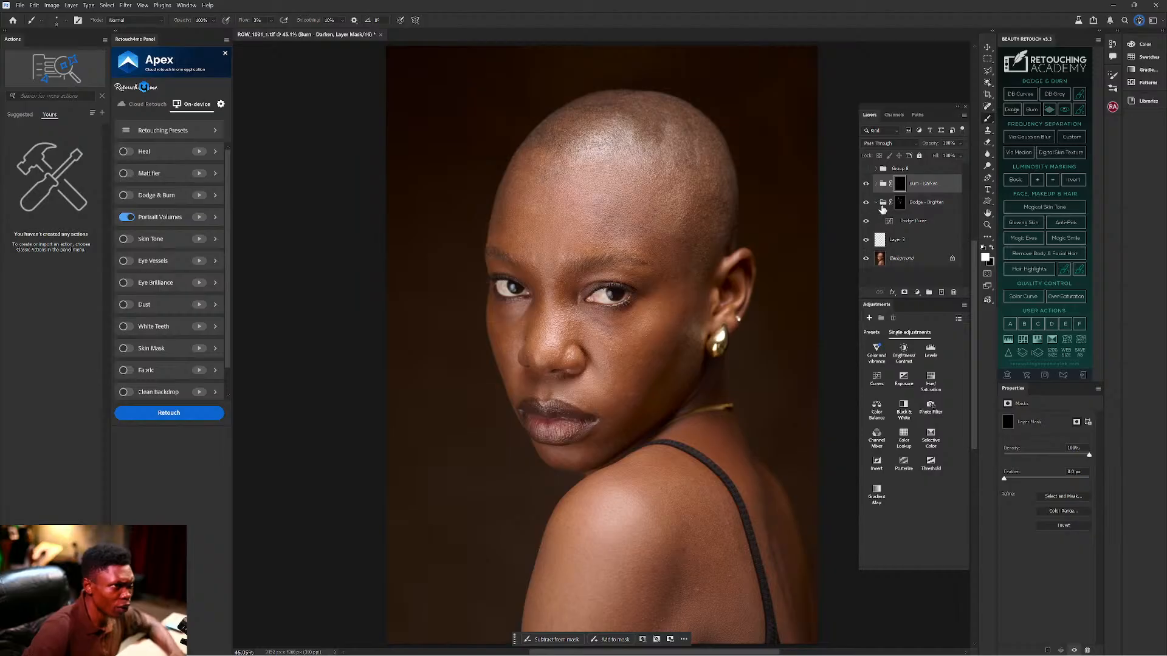
Group Burn - Darken, Dodge - Brighten and Layer 2 into Group 9.
left_click(882, 203)
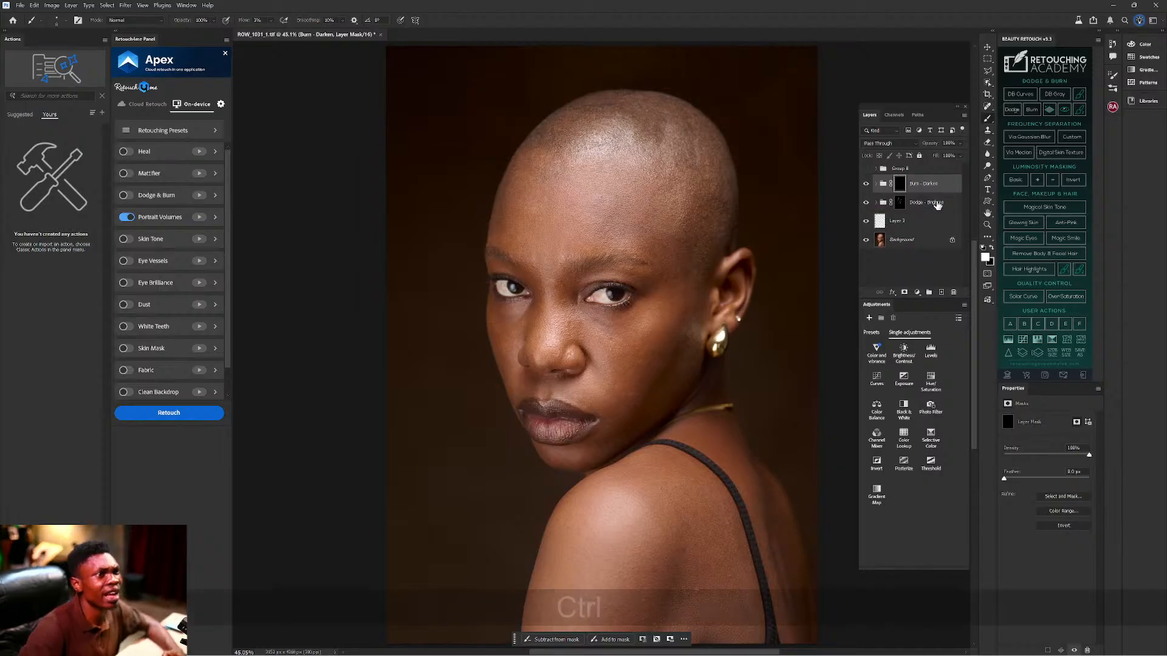
left_click(935, 207, "ctrl")
left_click(930, 222, "ctrl")
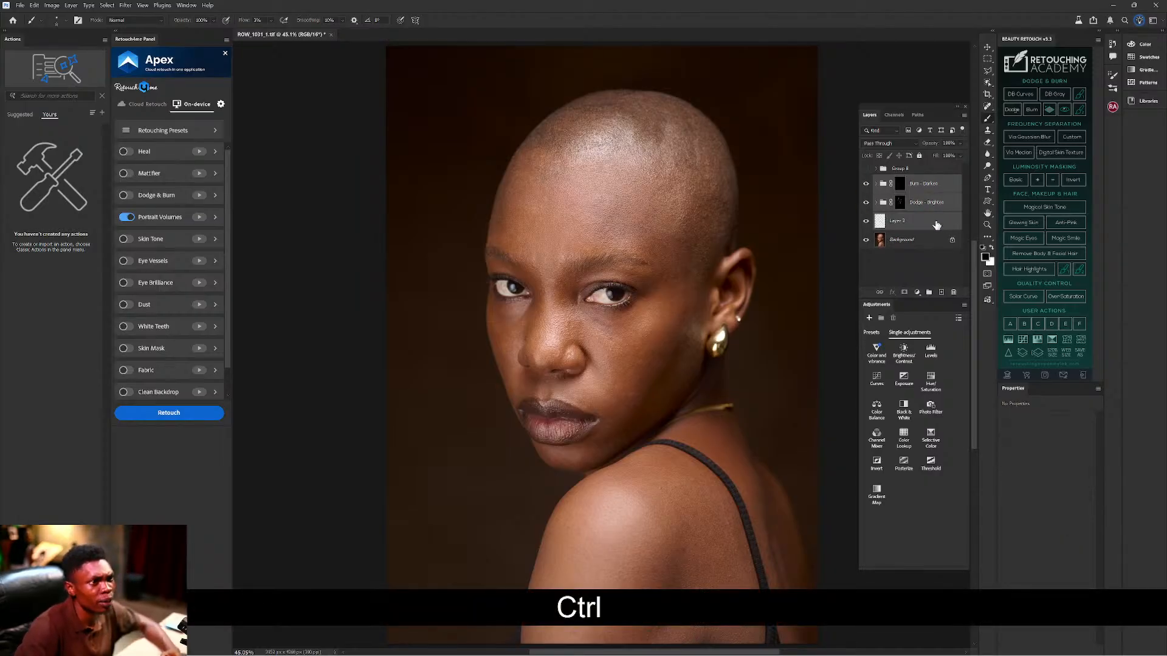
key("ctrl+g")
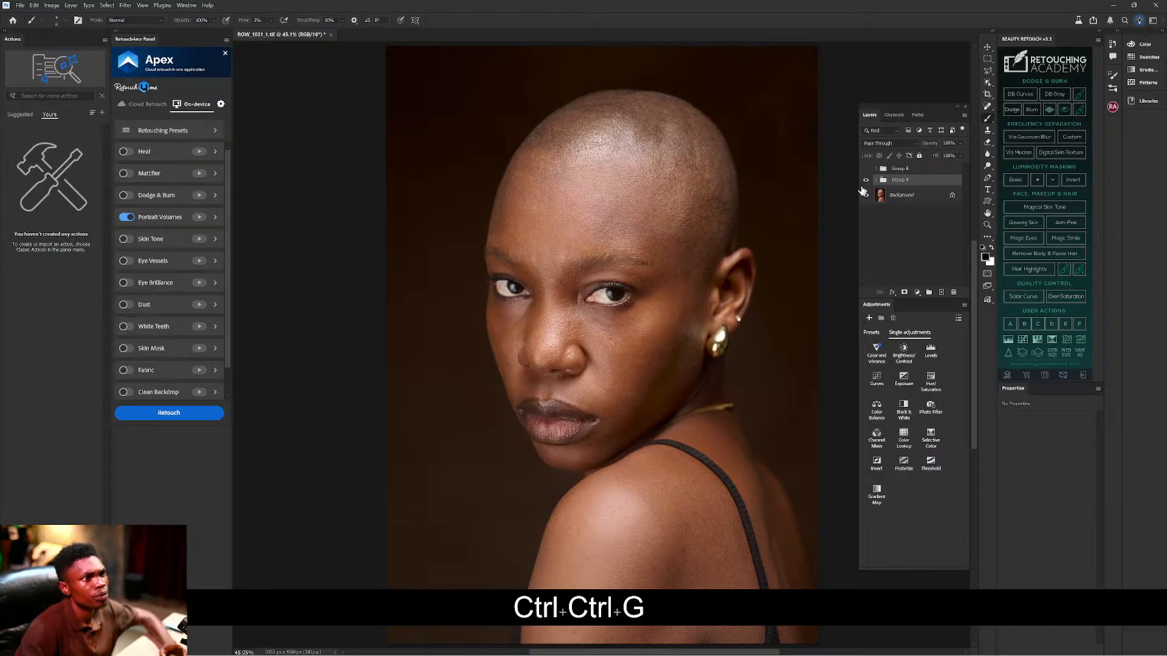
Toggle Group 9's visibility twice to compare before and after, leaving it visible.
left_click(866, 181)
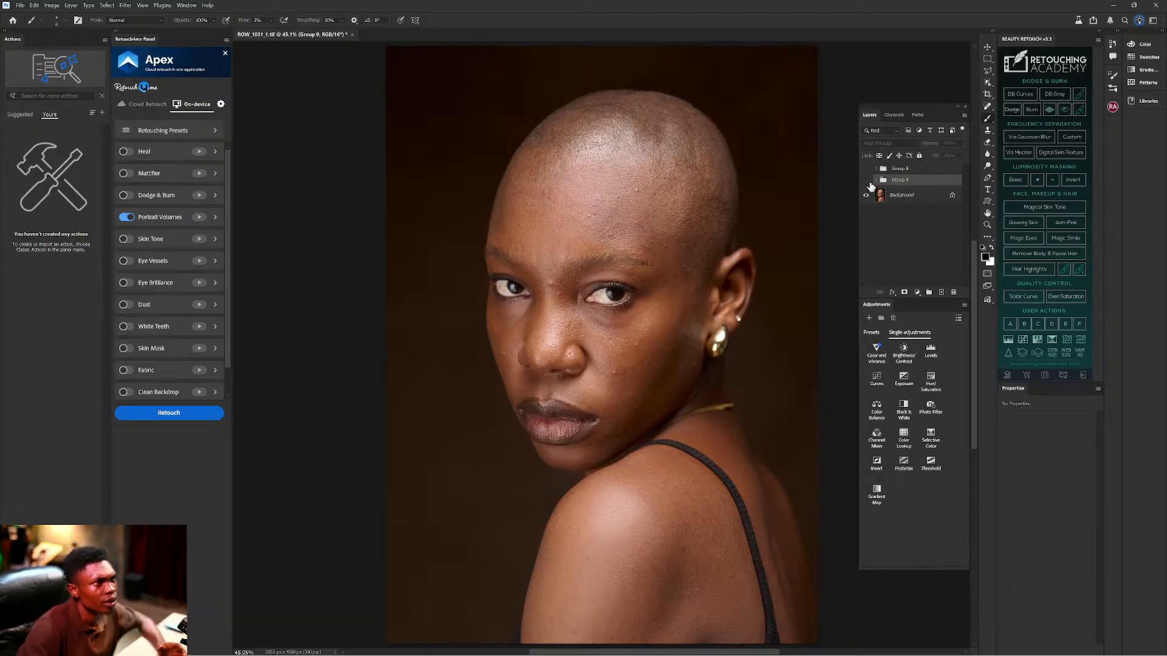
left_click(865, 181)
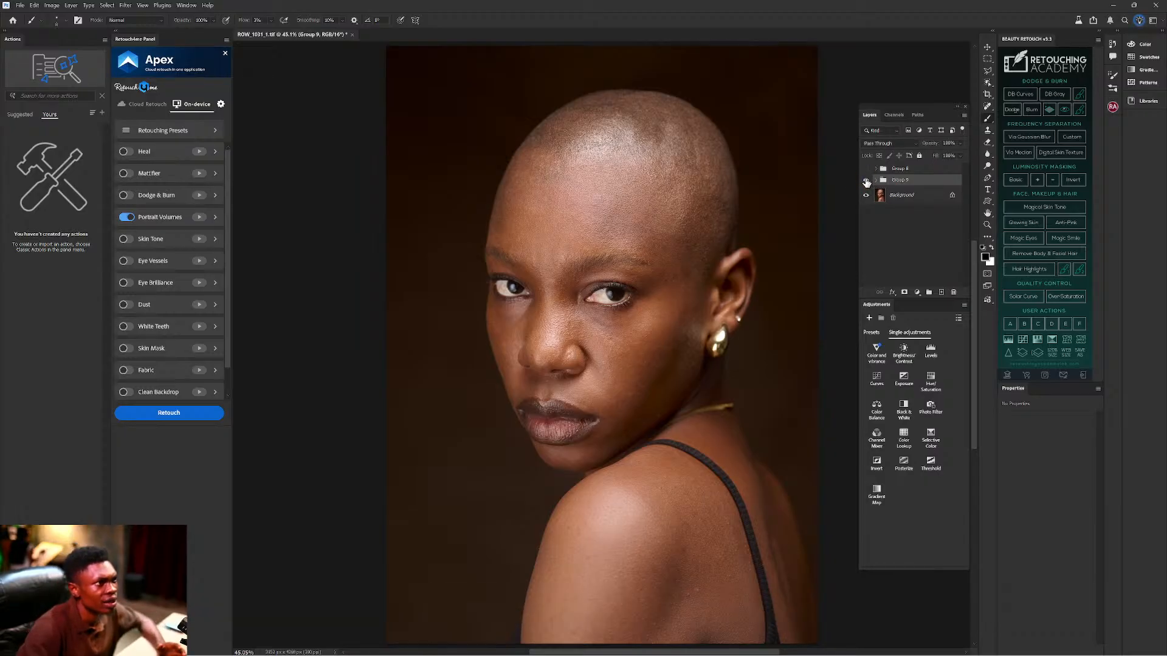
left_click(866, 181)
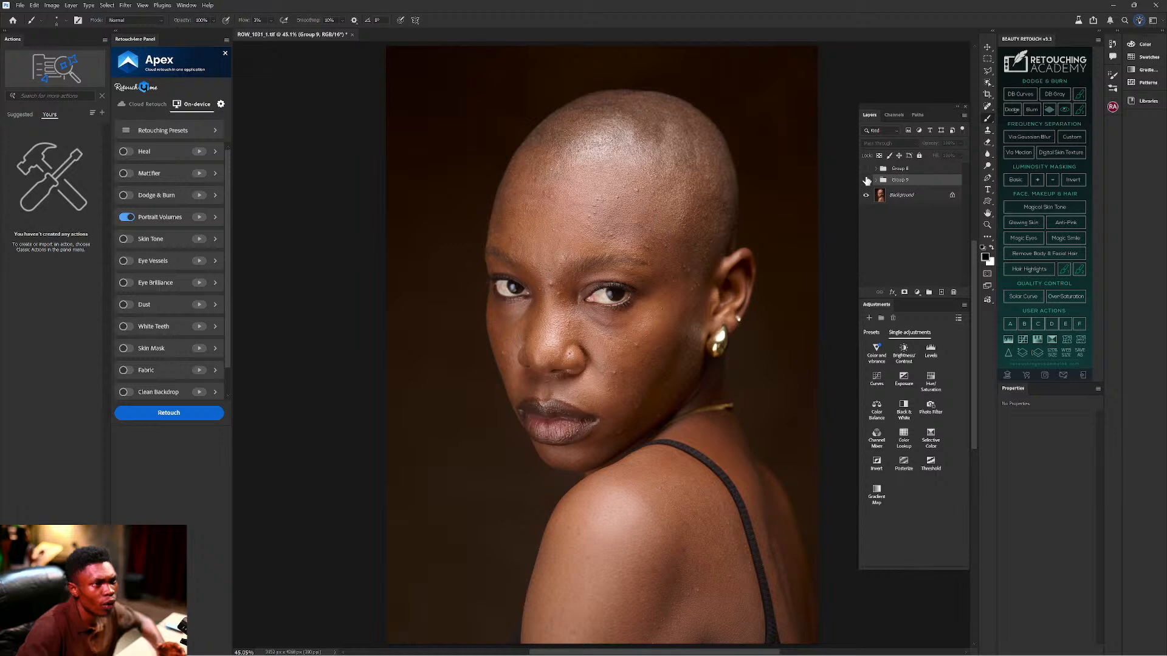
left_click(866, 180)
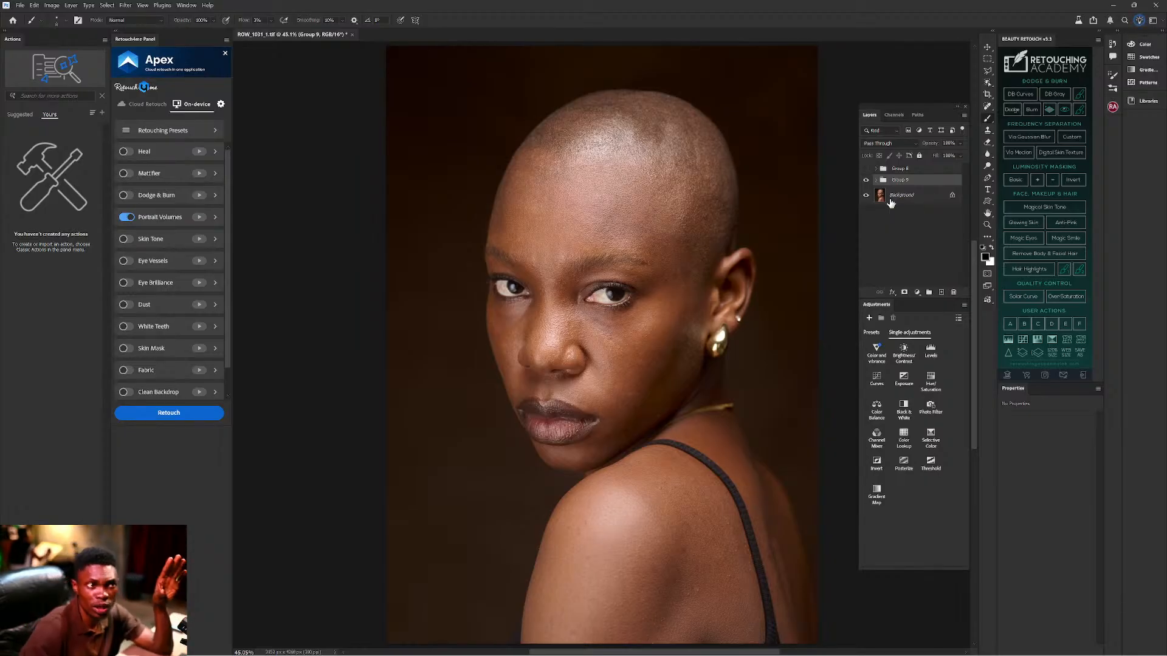
Expand Group 8, toggle Group 7's visibility, and scroll down the layer list.
left_click(875, 169)
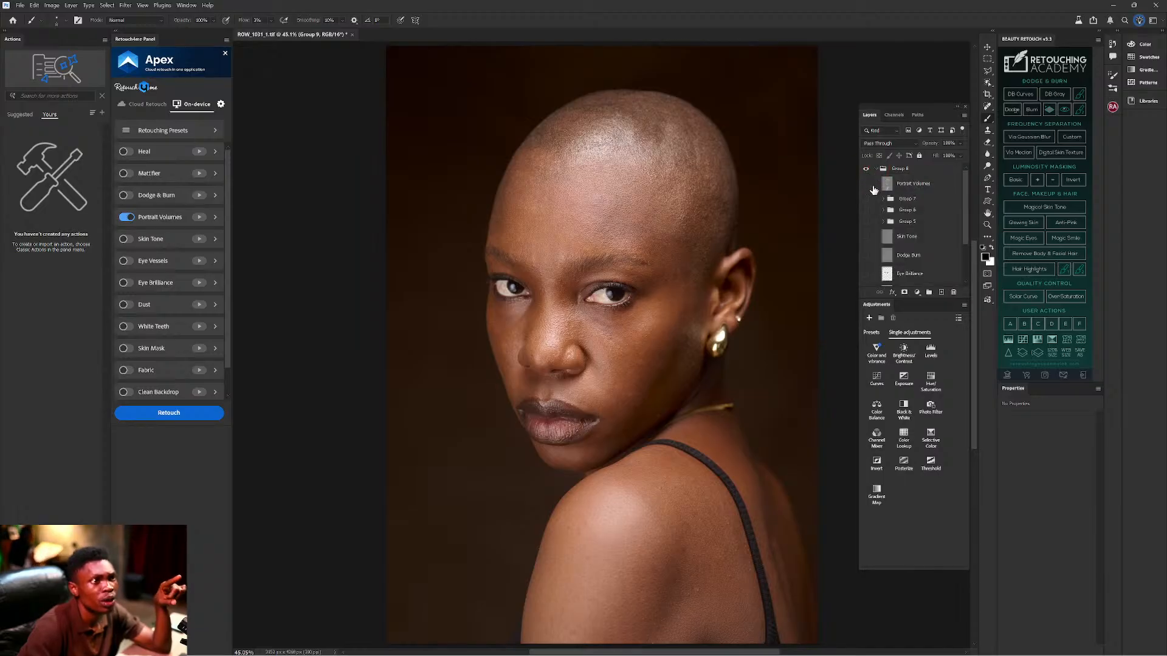
left_click(865, 199)
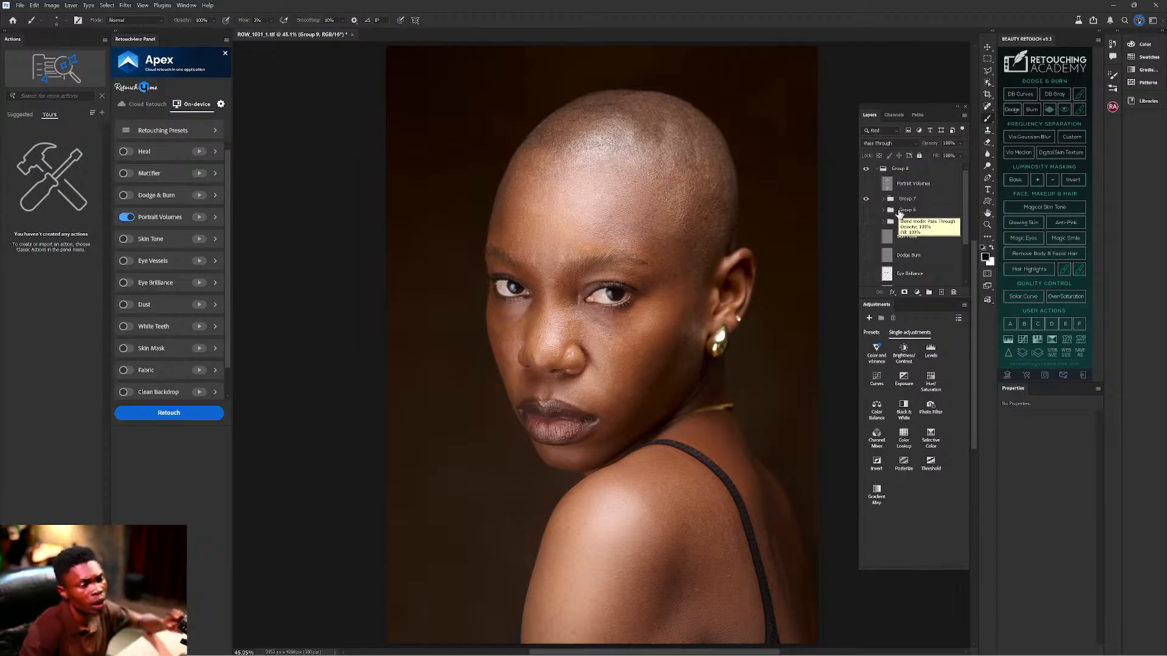
scroll(899, 210, "down", 3)
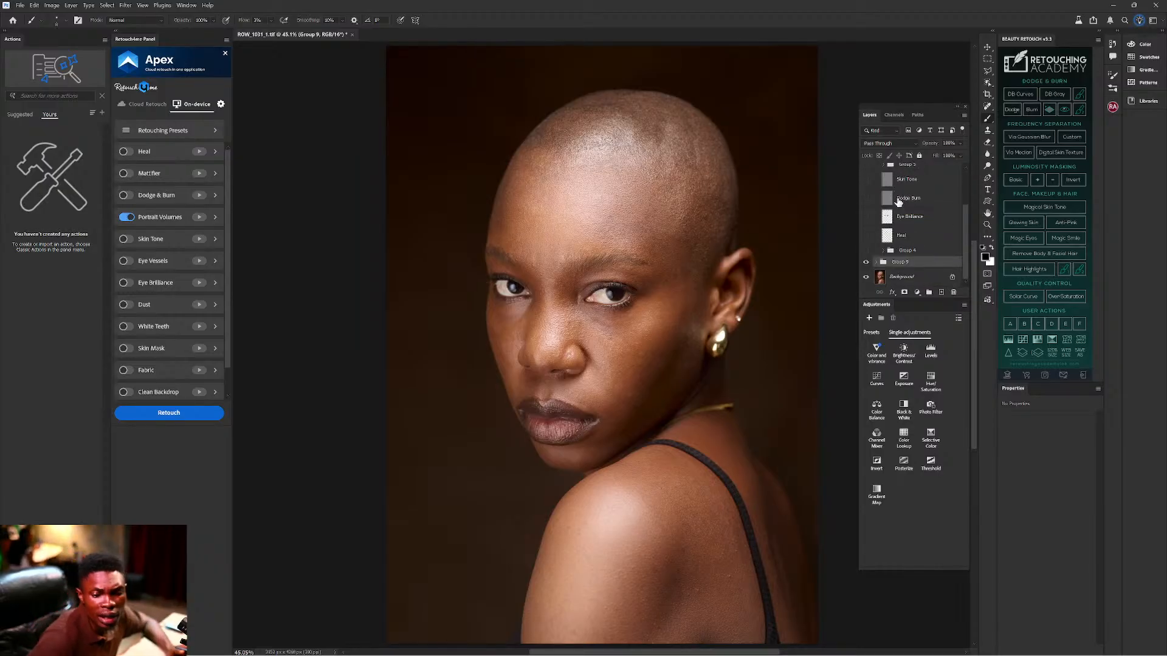
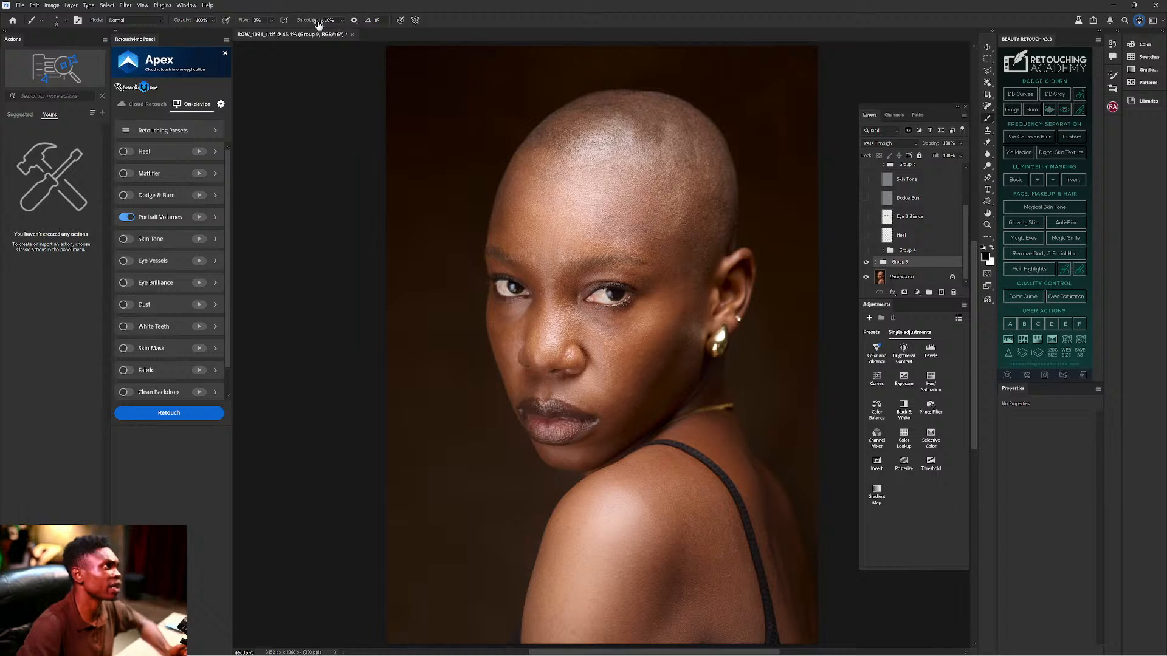
Change the retouching brush's Flow value with the options-bar Flow scrubby slider.
left_click_drag(246, 19, 251, 22)
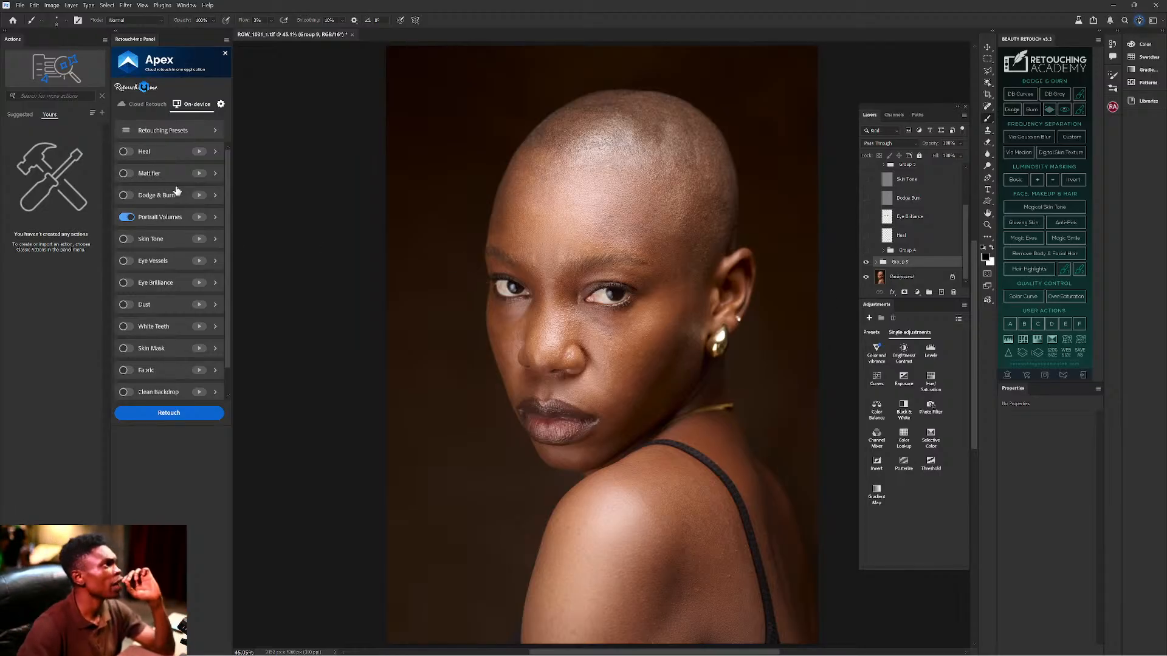
scroll(178, 190, "down", 1)
scroll(177, 190, "up", 1)
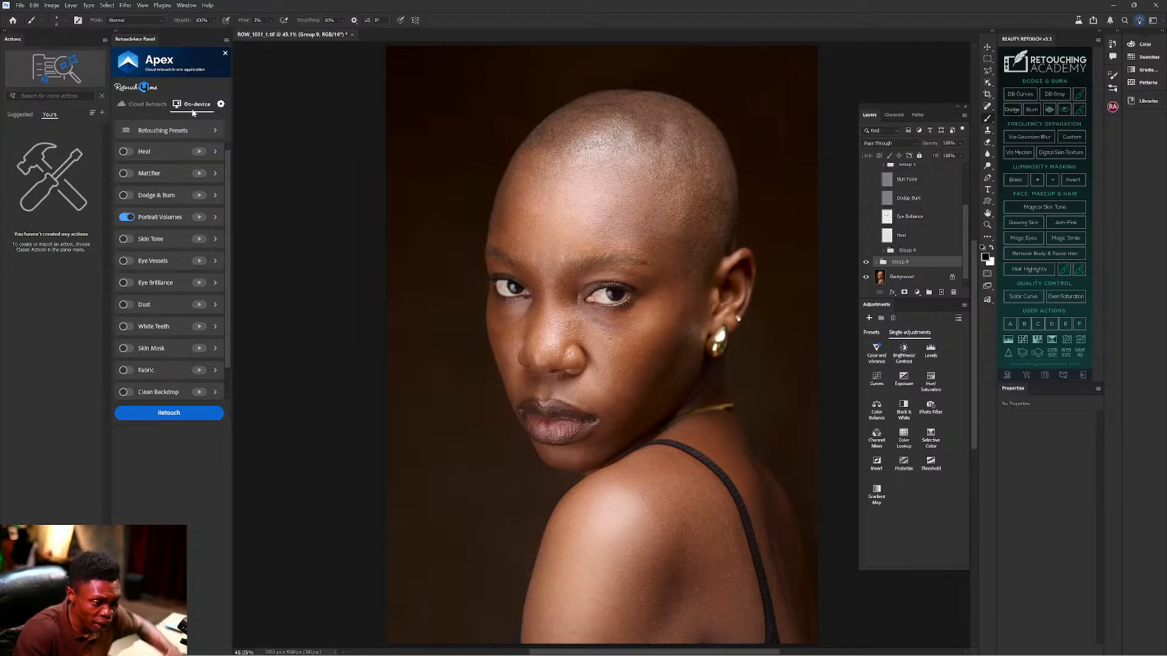
mouse_move(426, 653)
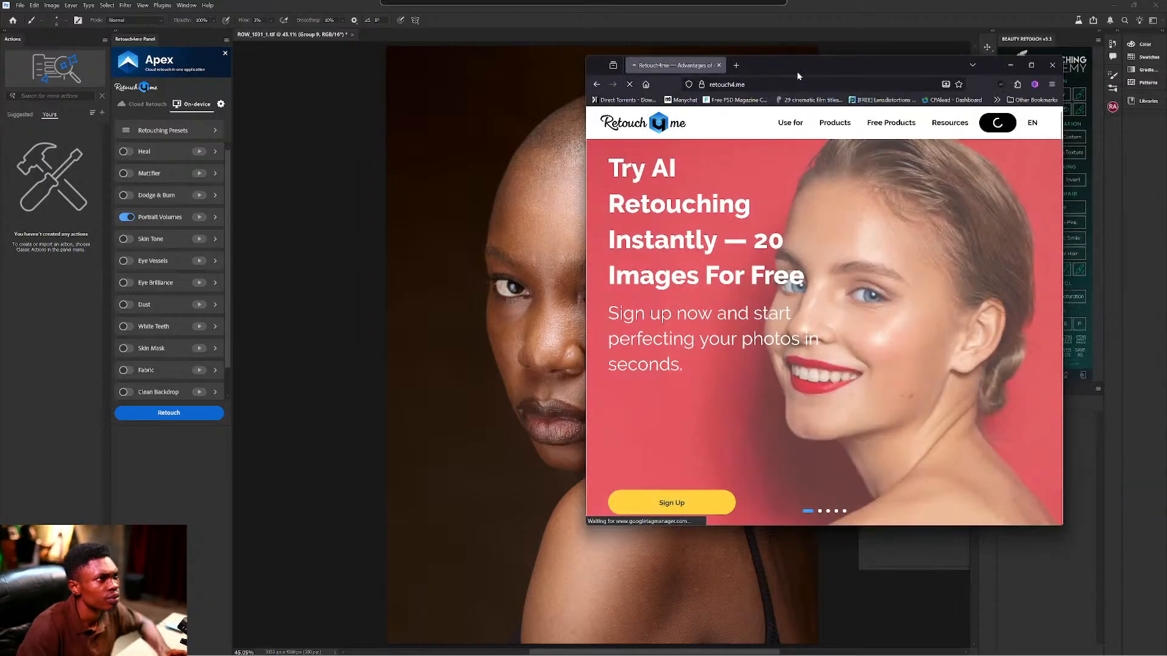
Maximize the browser and open the Retouch4me Account page showing 79 pack credits.
mouse_move(796, 71)
left_mouse_down()
mouse_move(751, 42)
mouse_move(754, 3)
left_mouse_up()
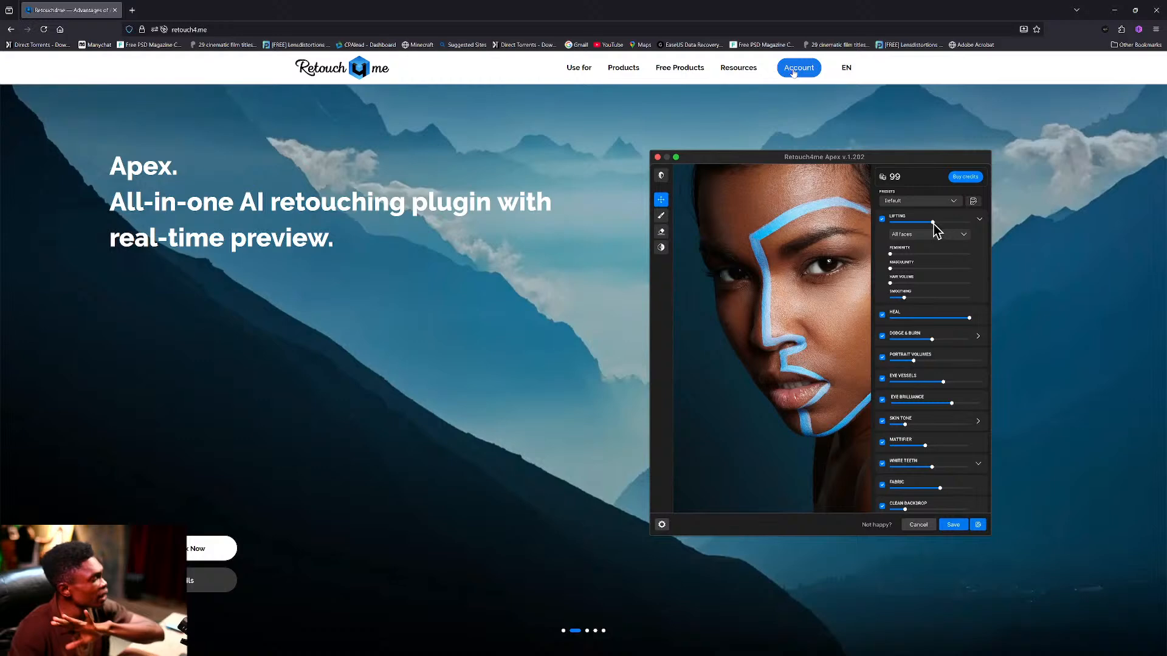
left_click(793, 71)
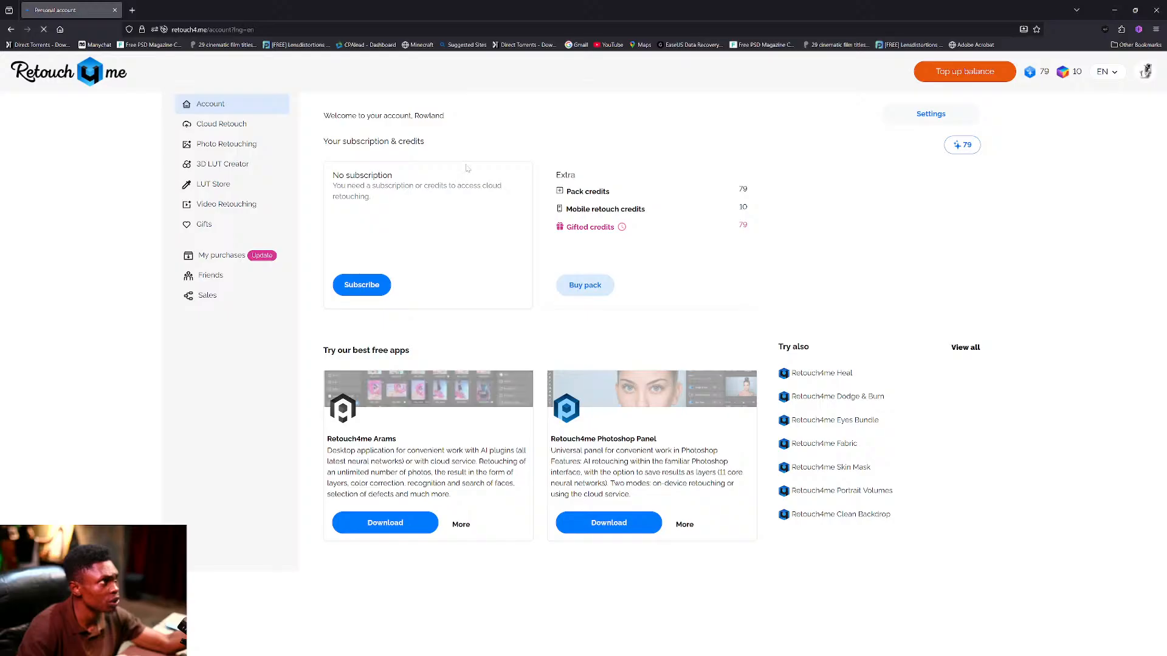
Load promo.retouch4.me in a new Firefox tab, re-entering the address to reload it.
left_click(132, 10)
left_click(204, 29)
type("promo")
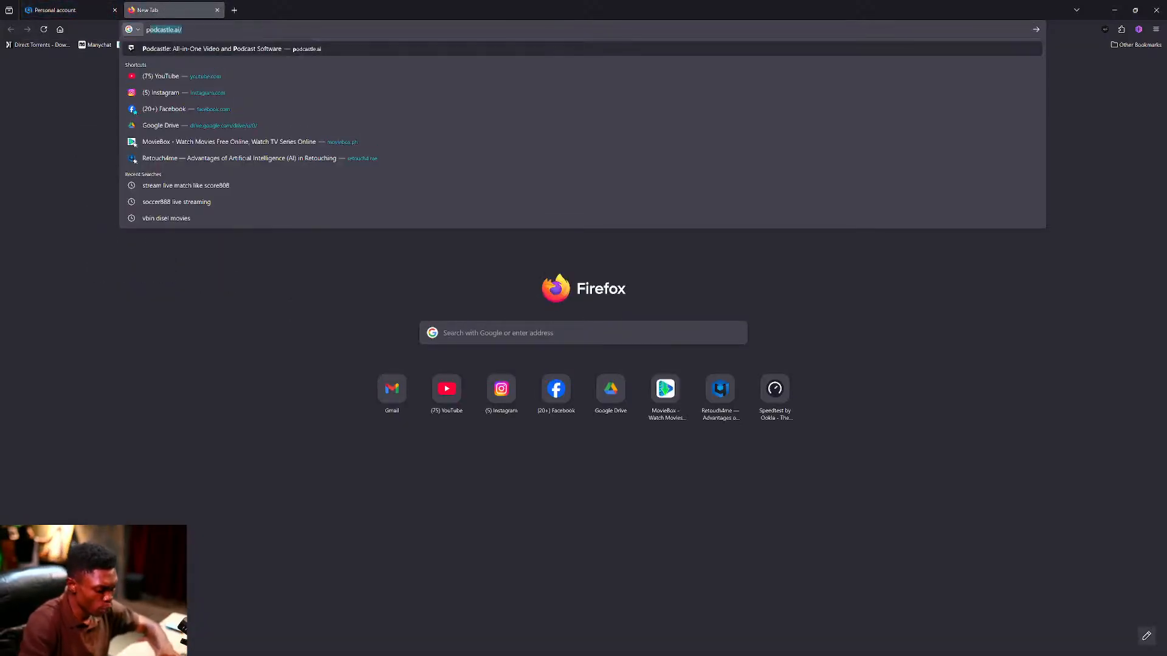
type(".r")
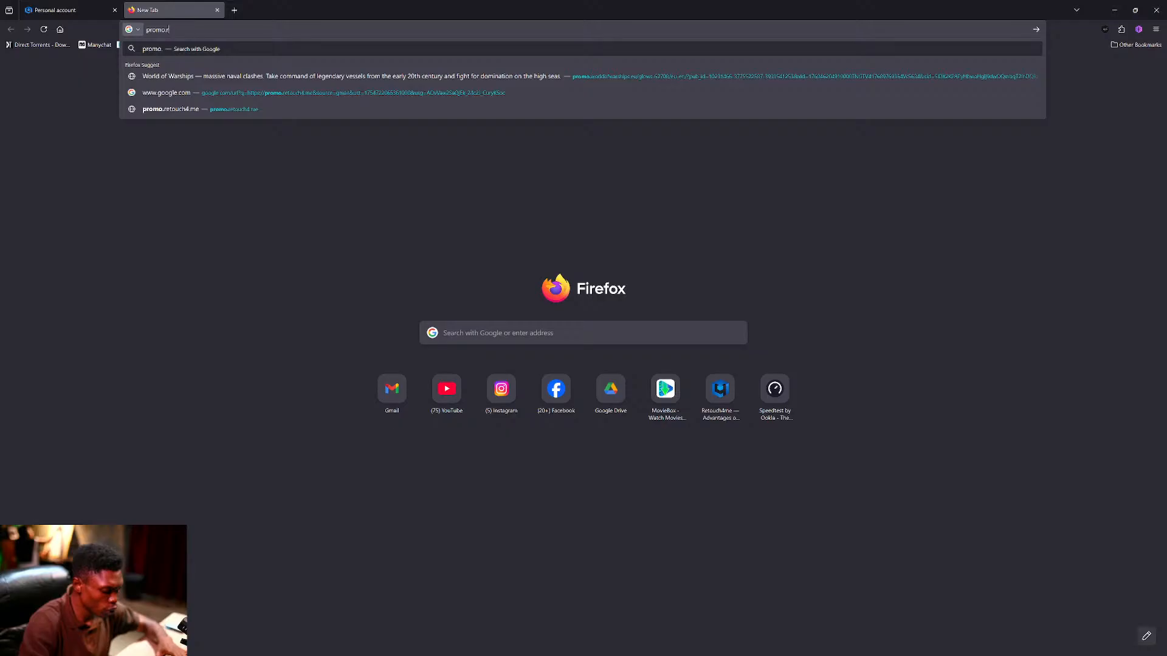
type("etouch")
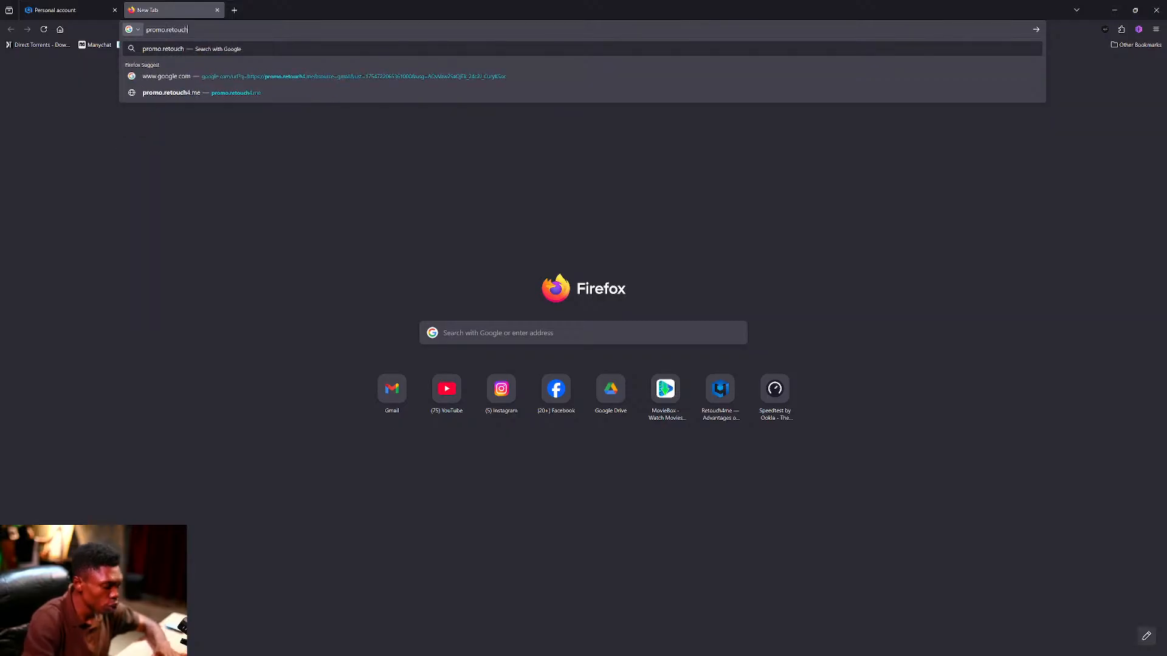
type("4")
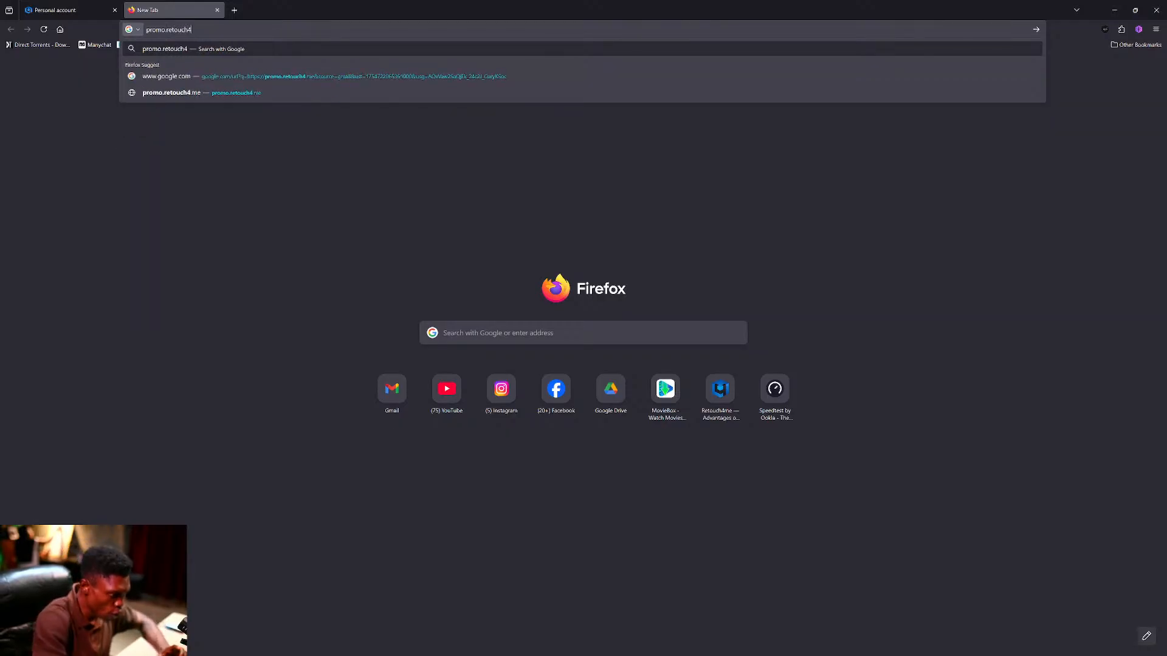
type(".me")
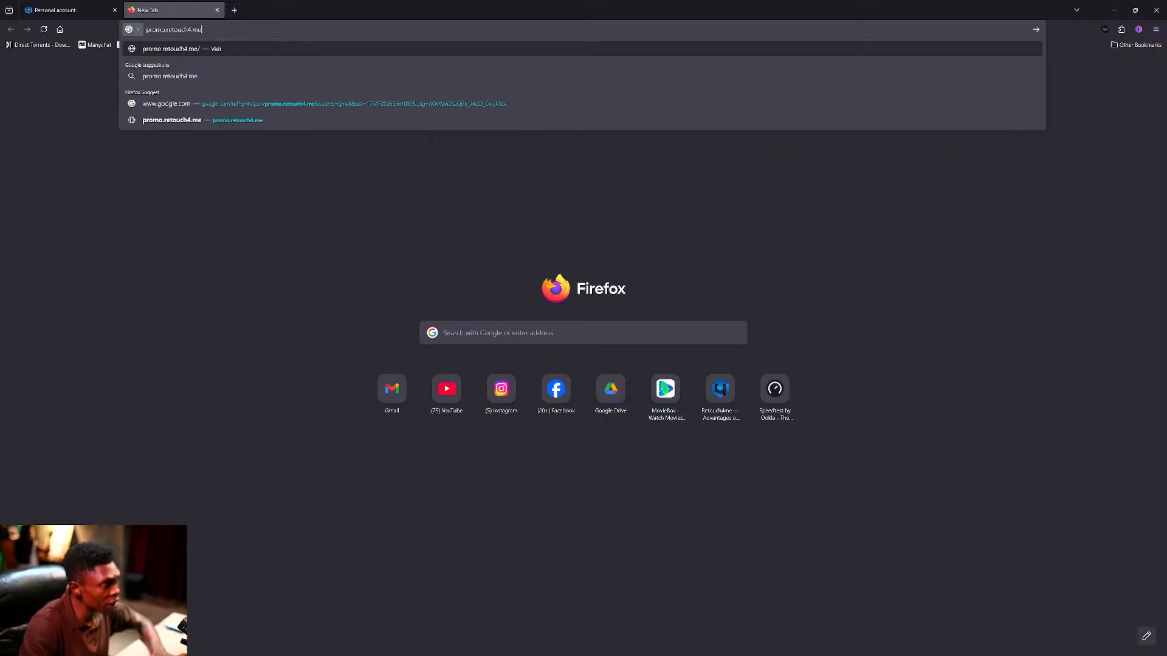
key("Return")
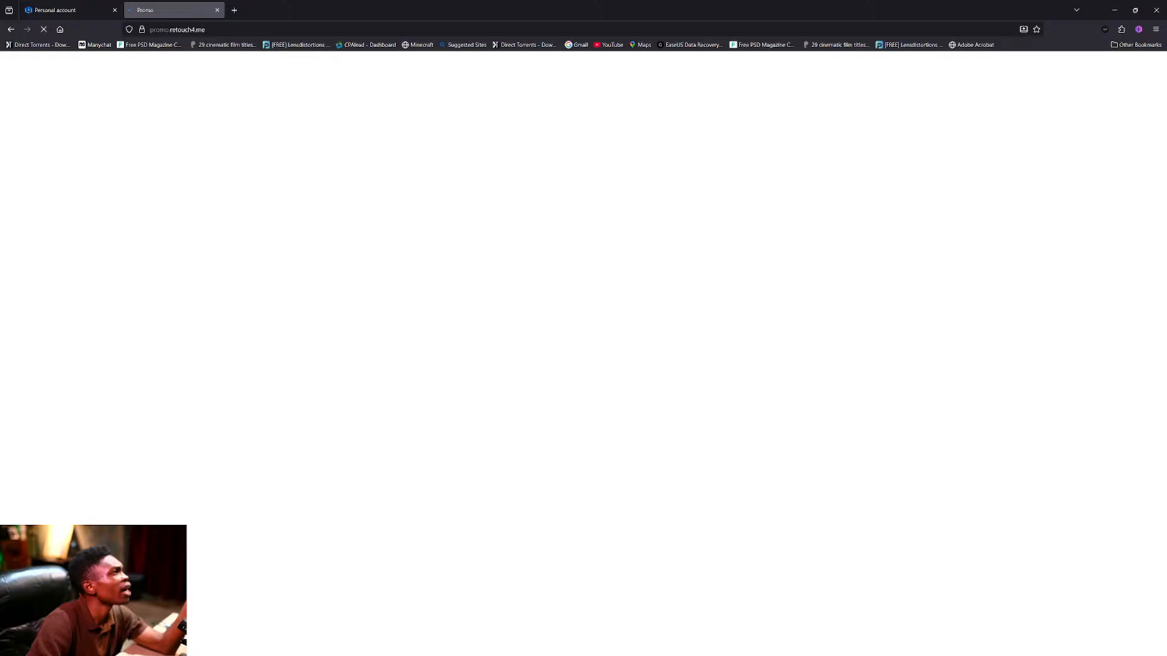
key("ctrl+l")
key("End")
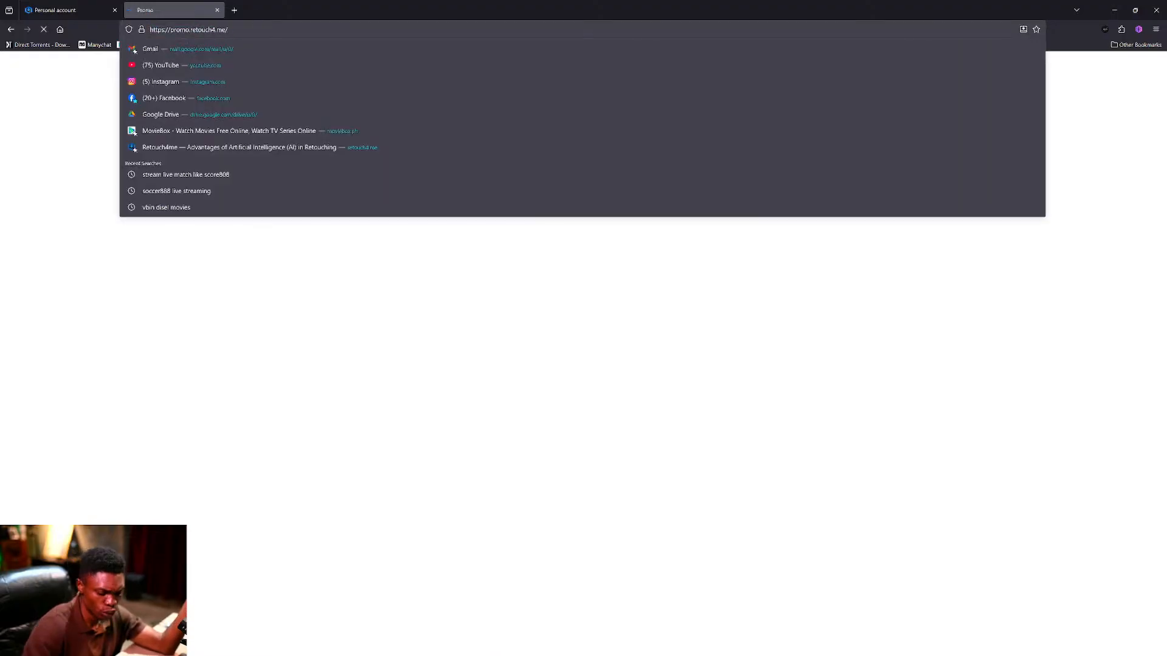
key("Return")
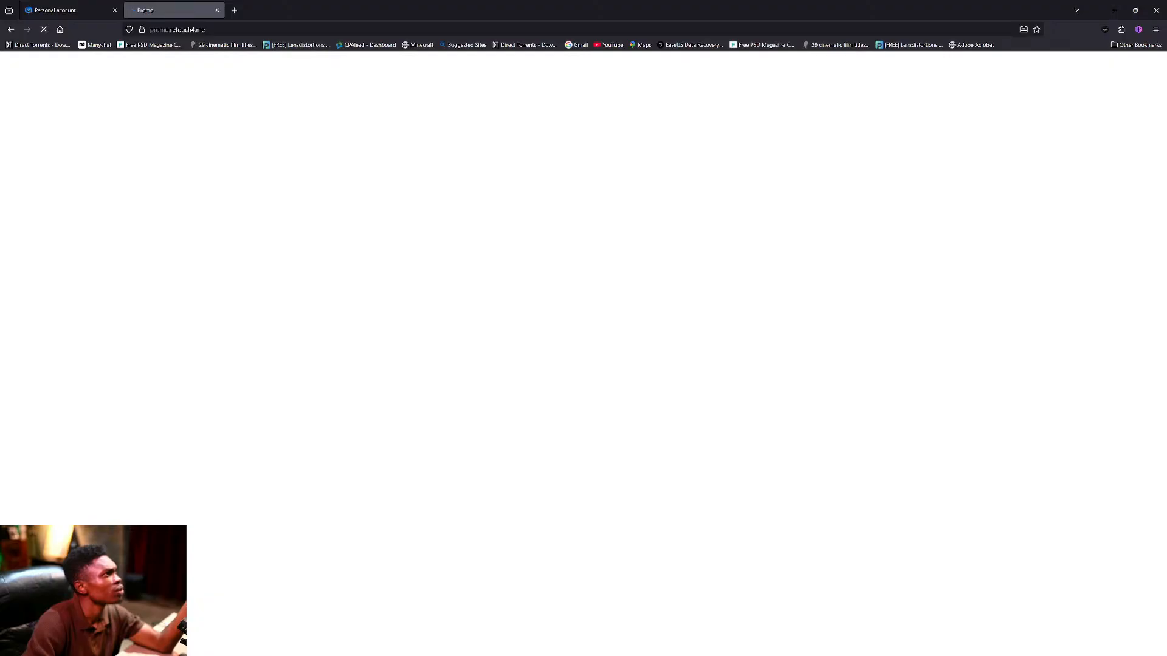
Close the stalled Promo tab and view the Sales page with one $20 sale.
left_click(60, 12)
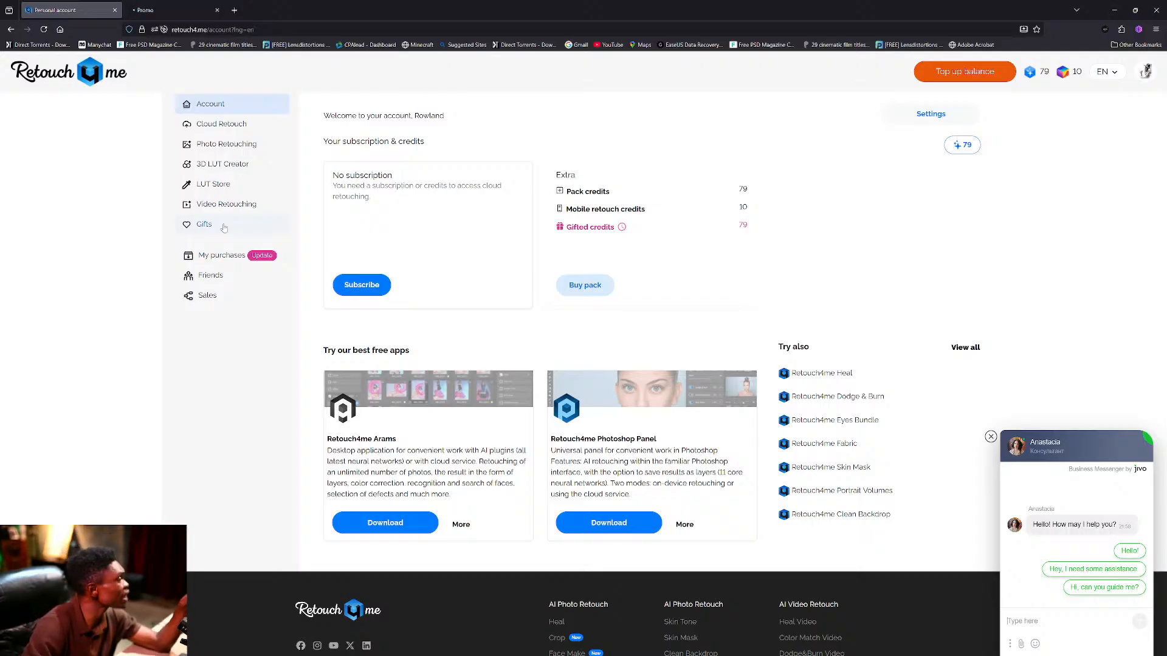
left_click(172, 10)
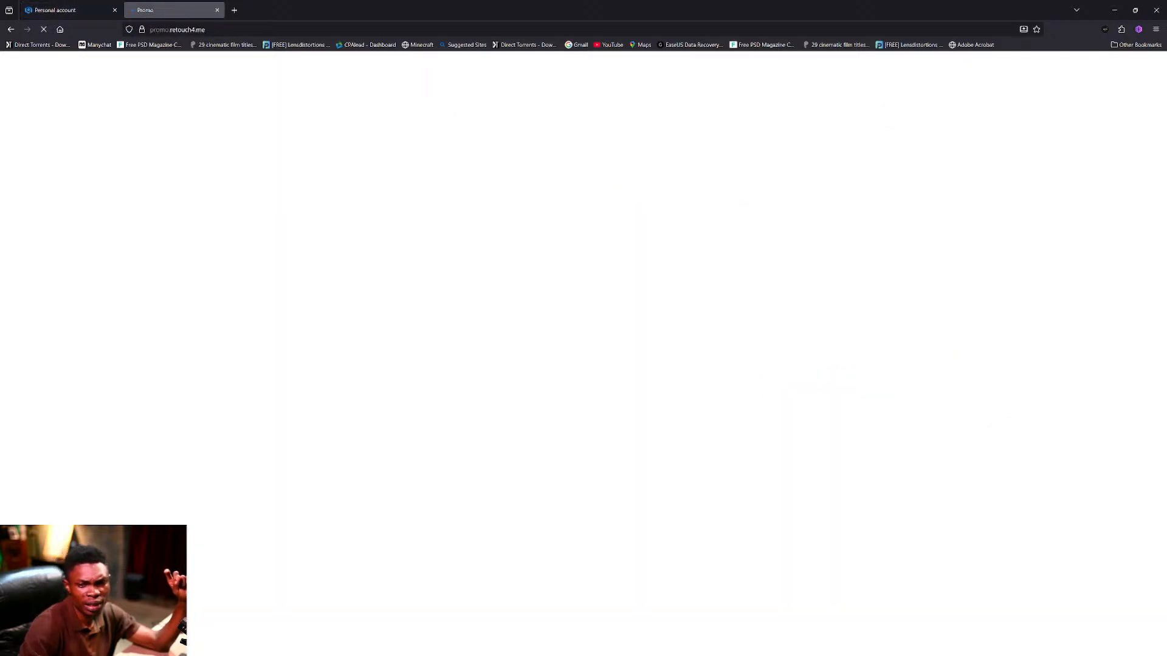
key("ctrl+w")
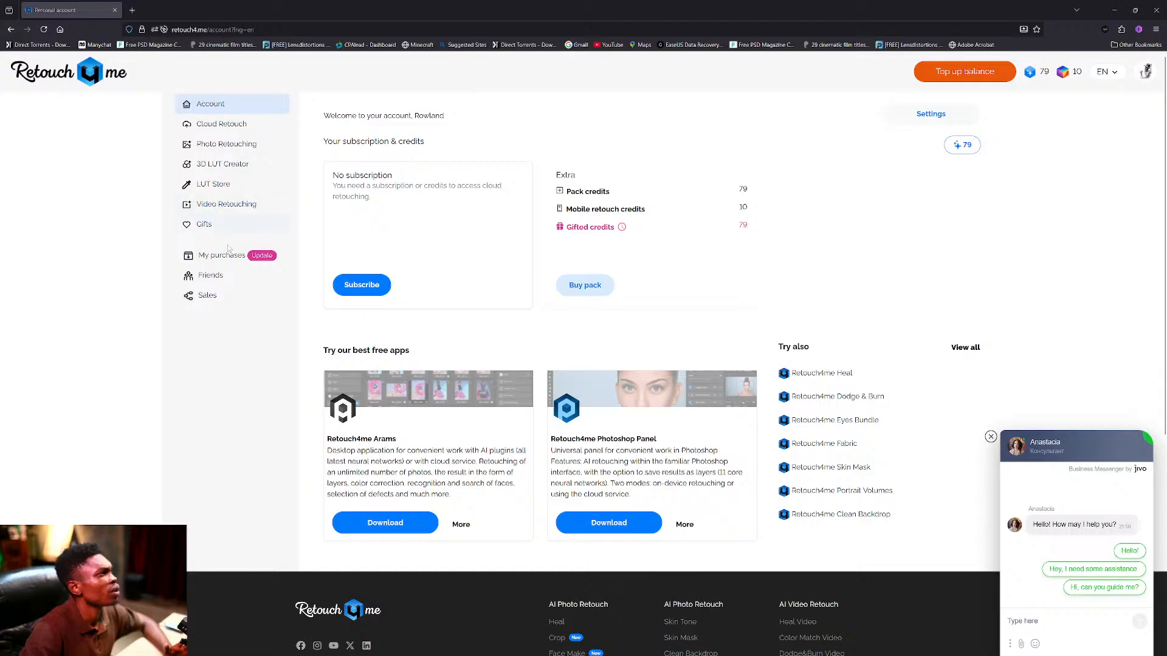
left_click(209, 295)
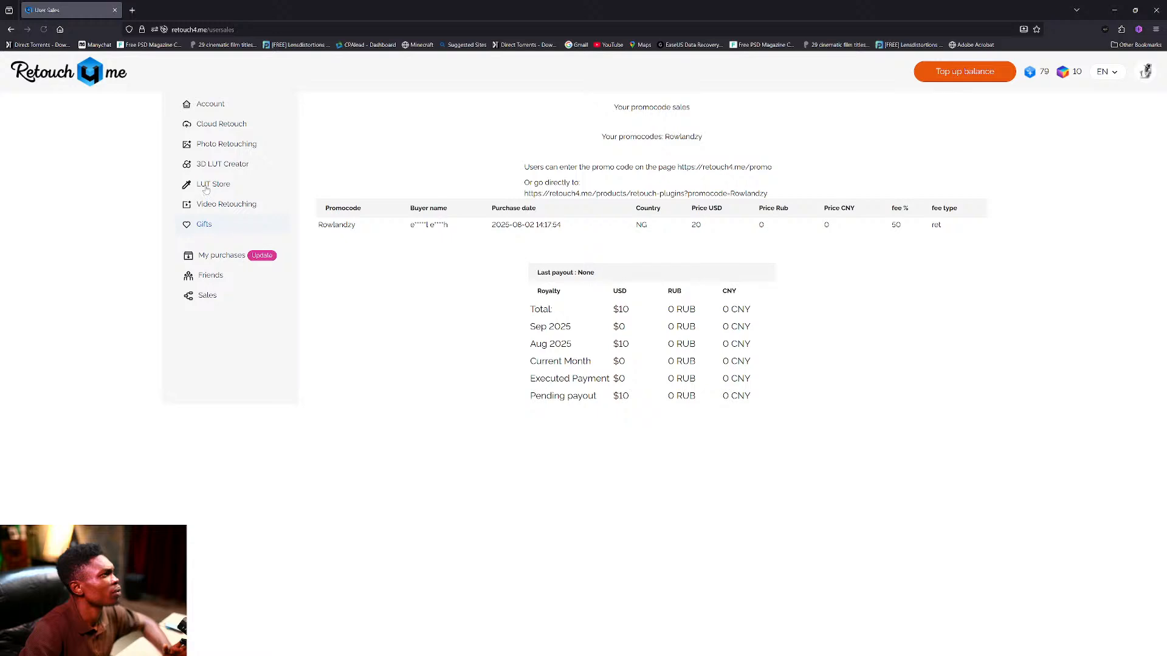
Move through LUT Store and Friends to the Gifts page with the weekly lottery.
left_click(214, 161)
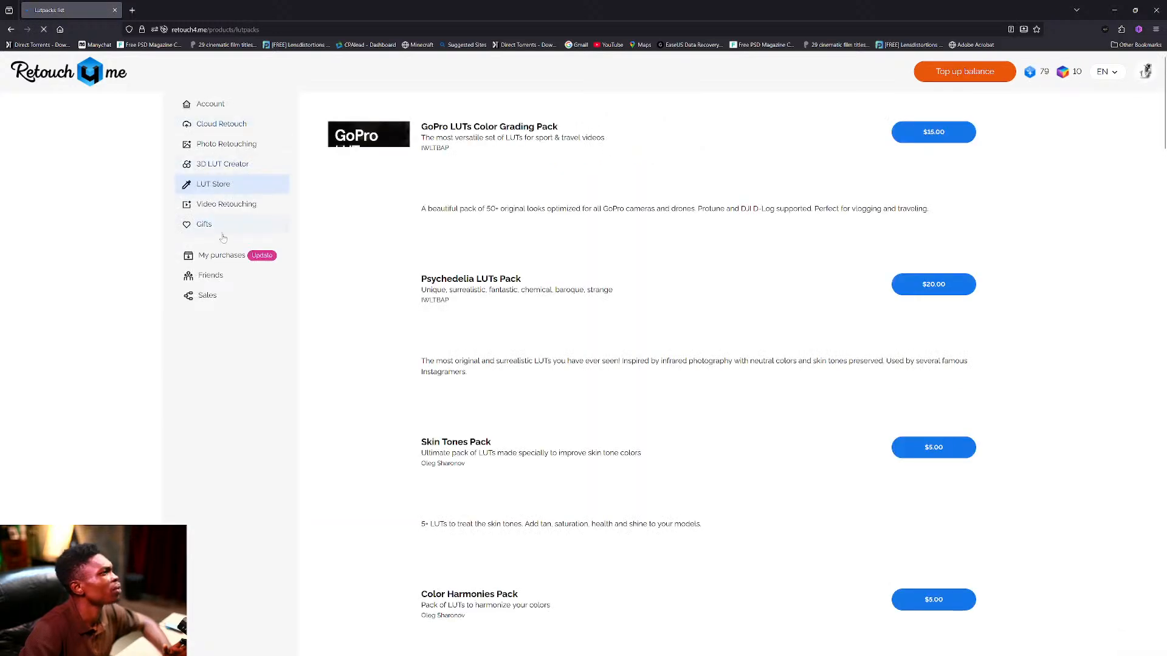
left_click(213, 278)
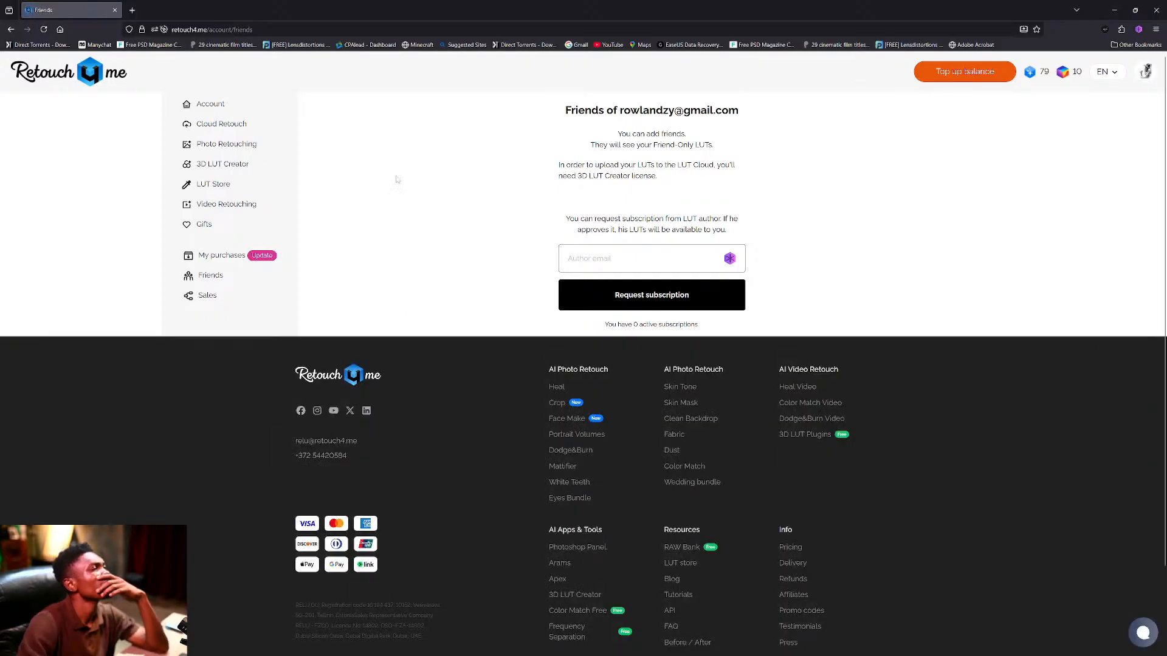
left_click(223, 228)
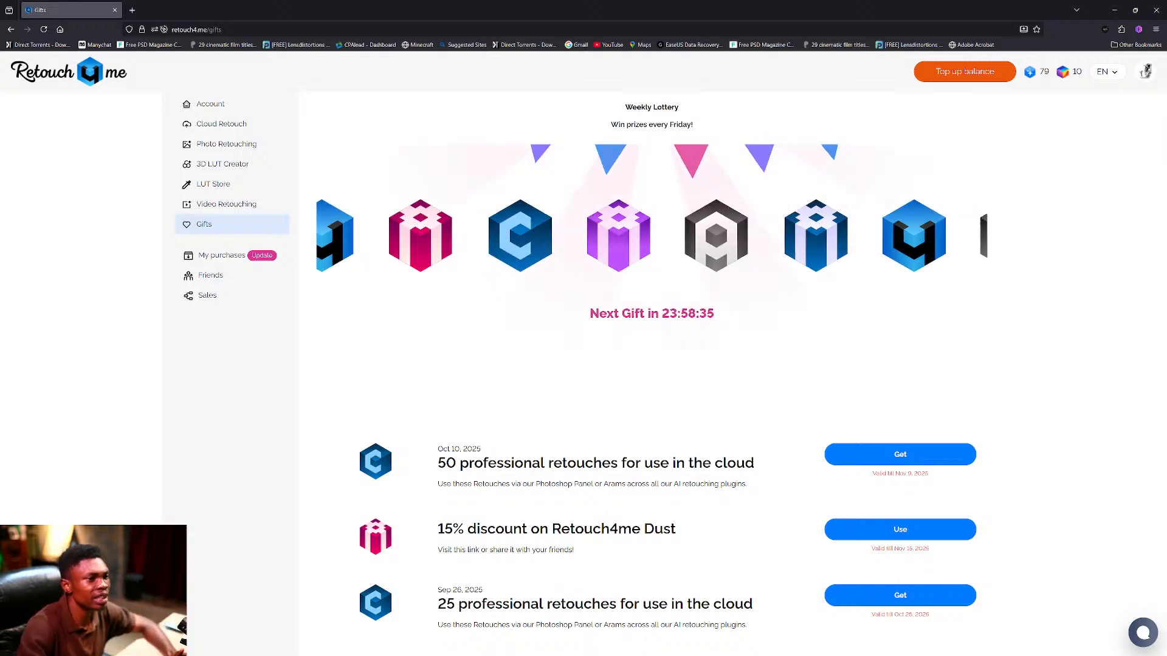
Scroll the Gifts page and open the subscription and credit plans.
scroll(693, 404, "down", 8)
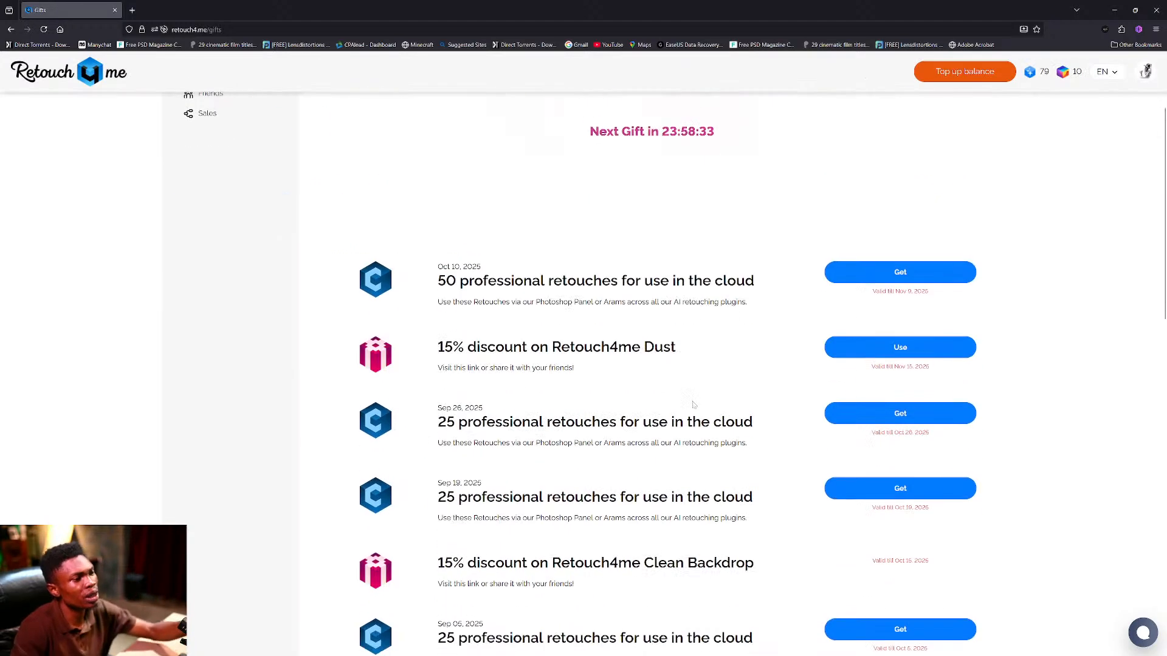
scroll(692, 404, "down", 2)
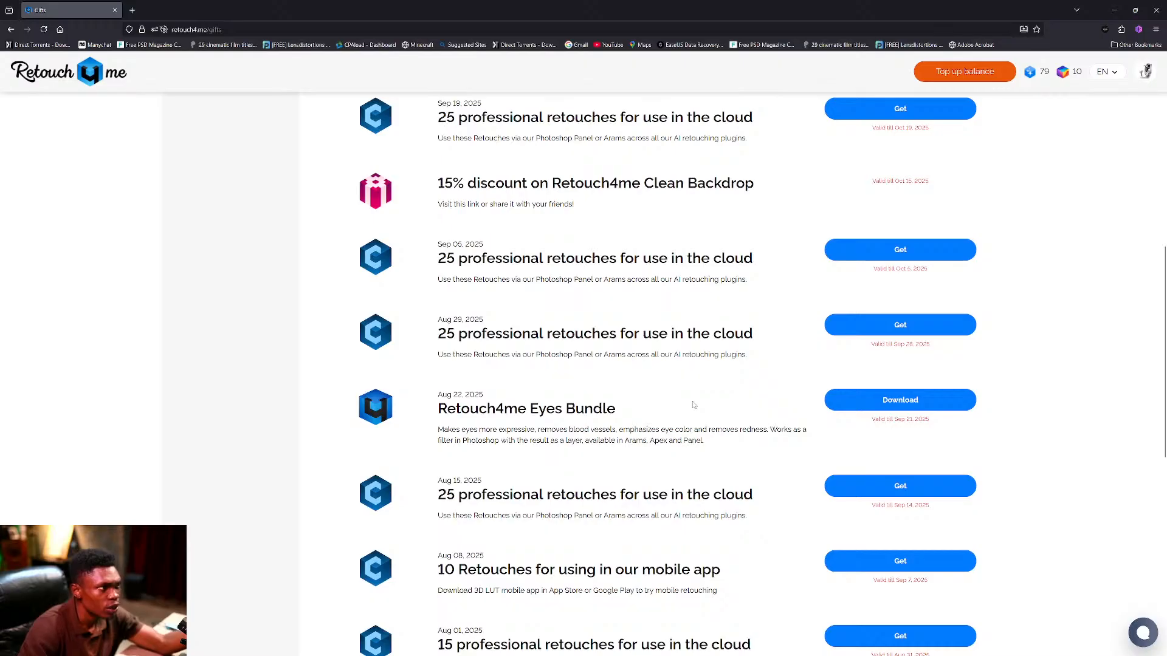
scroll(693, 404, "down", 2)
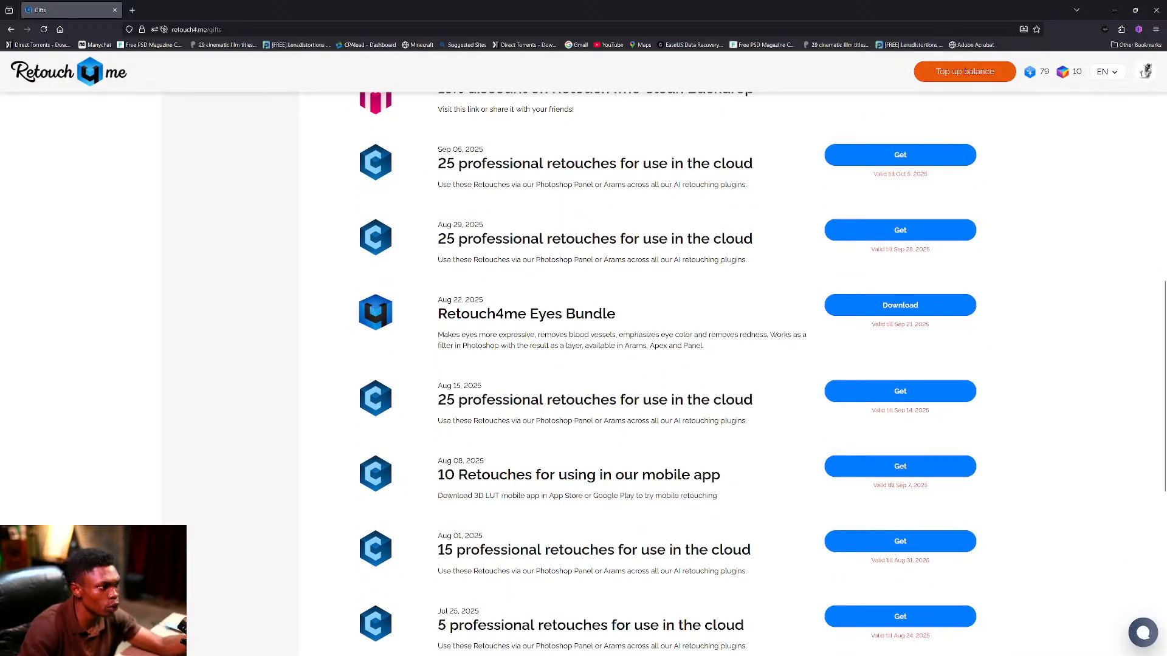
scroll(589, 336, "down", 3)
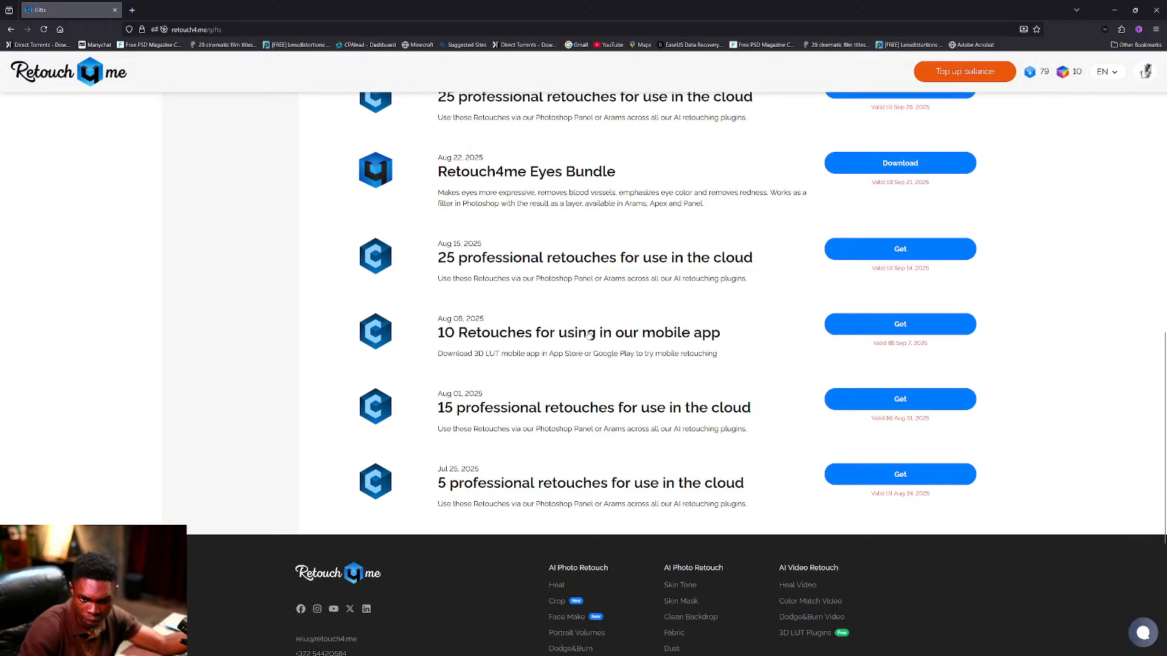
scroll(588, 335, "up", 15)
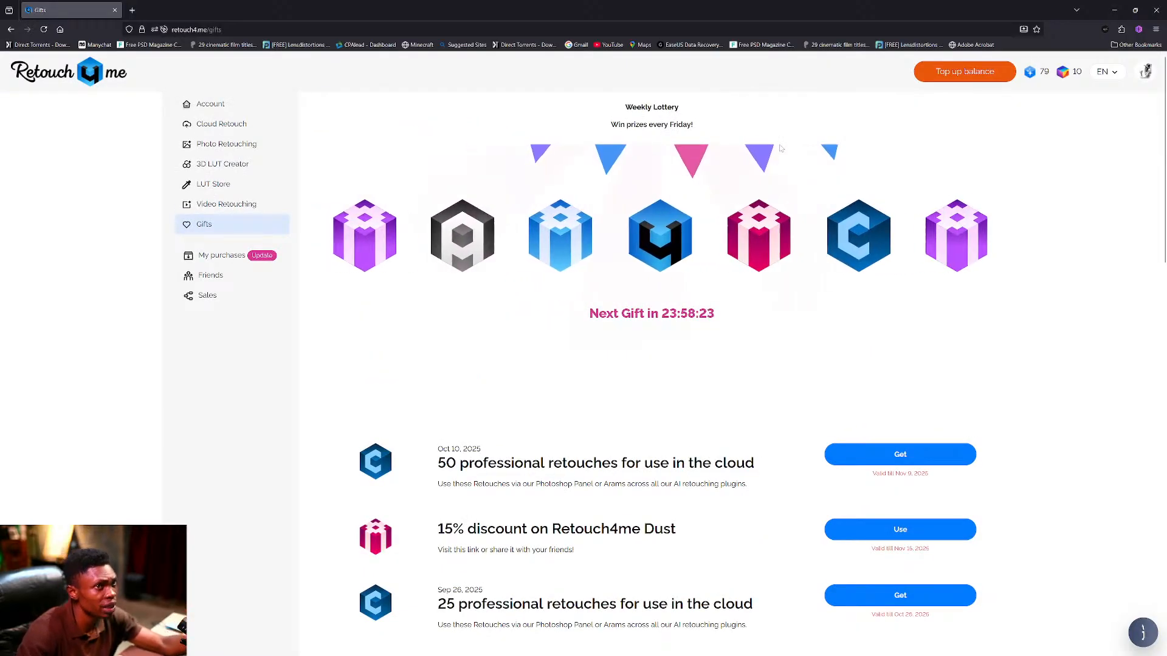
left_click(973, 76)
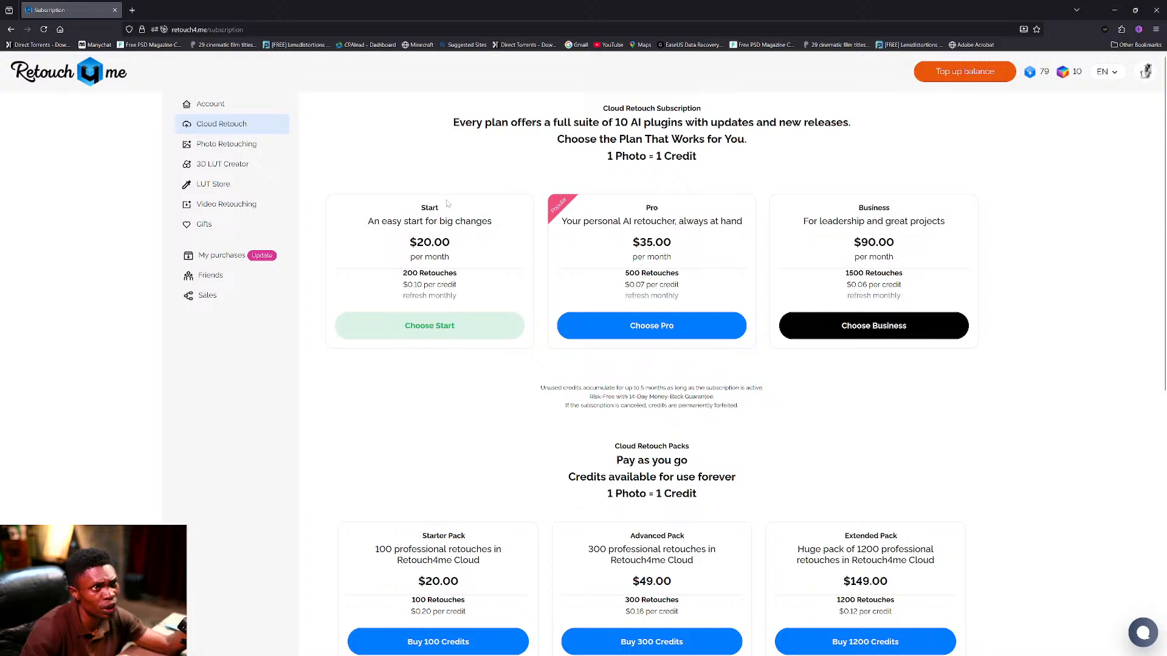
Switch to the Photo Retouching catalogue listing Arams, Apex and Photoshop Panel.
scroll(446, 204, "down", 2)
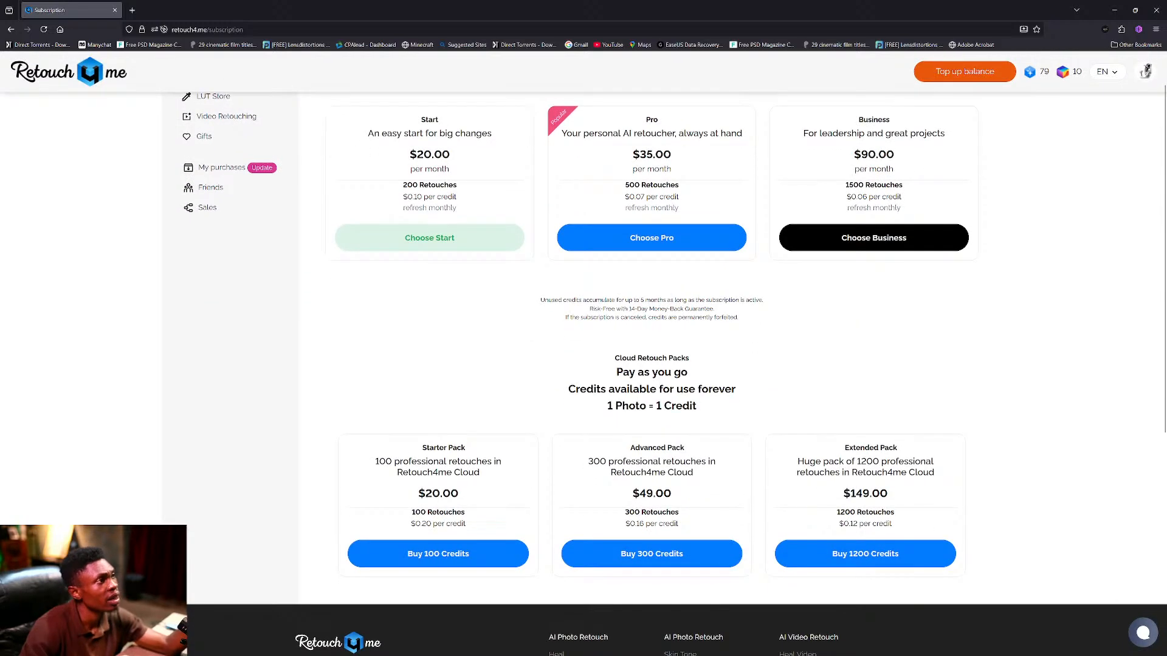
scroll(415, 182, "up", 2)
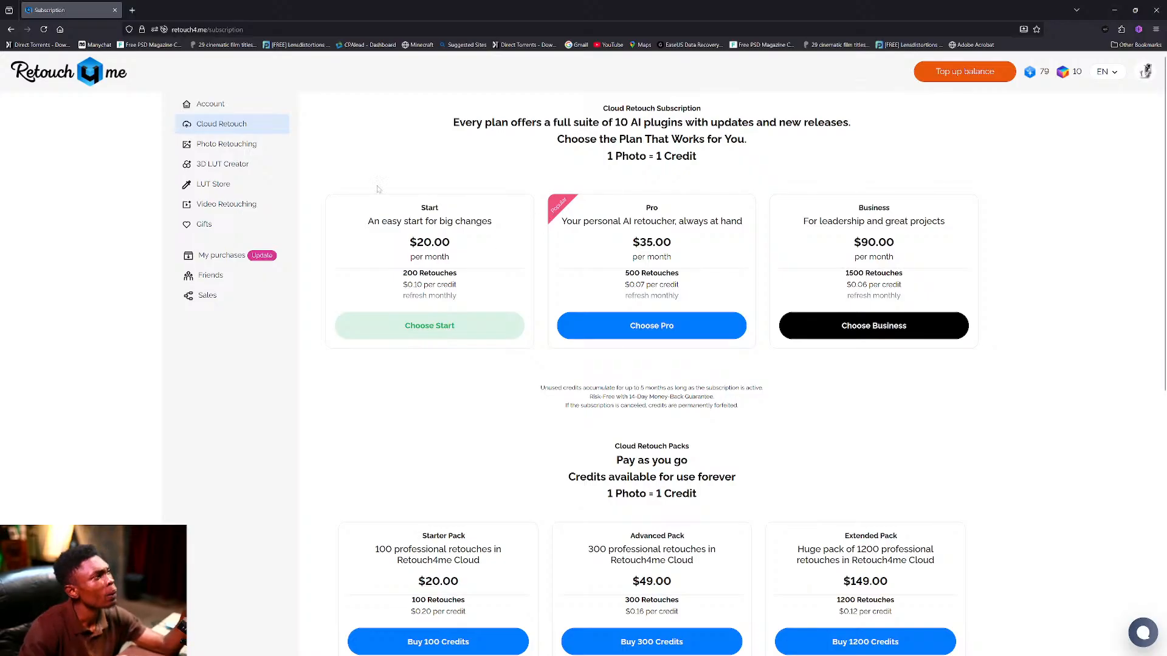
left_click(241, 151)
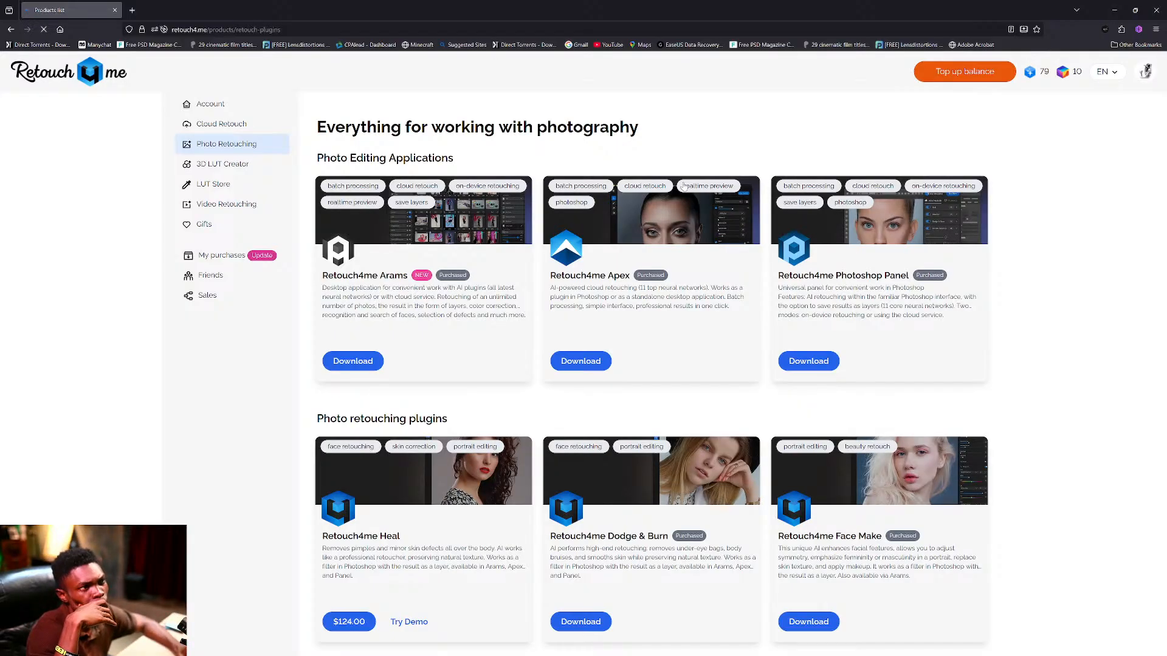
Scroll through the plugin cards down to White Teeth, Mattifier, Dust and Crop.
scroll(680, 243, "down", 2)
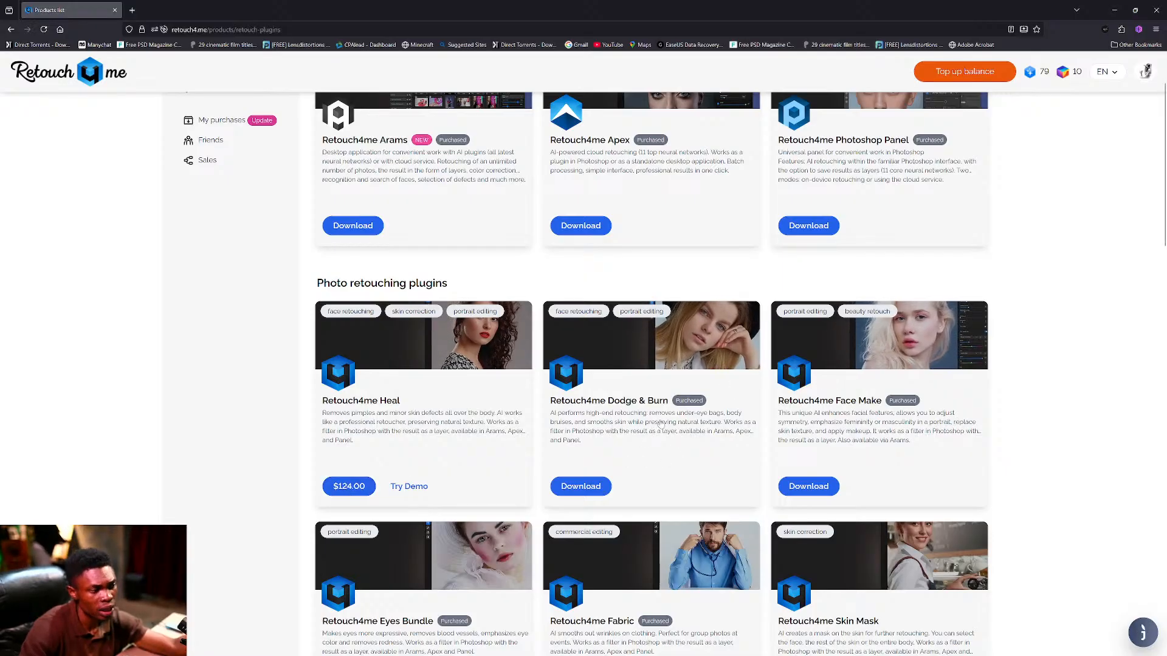
scroll(661, 424, "down", 3)
scroll(660, 423, "down", 1)
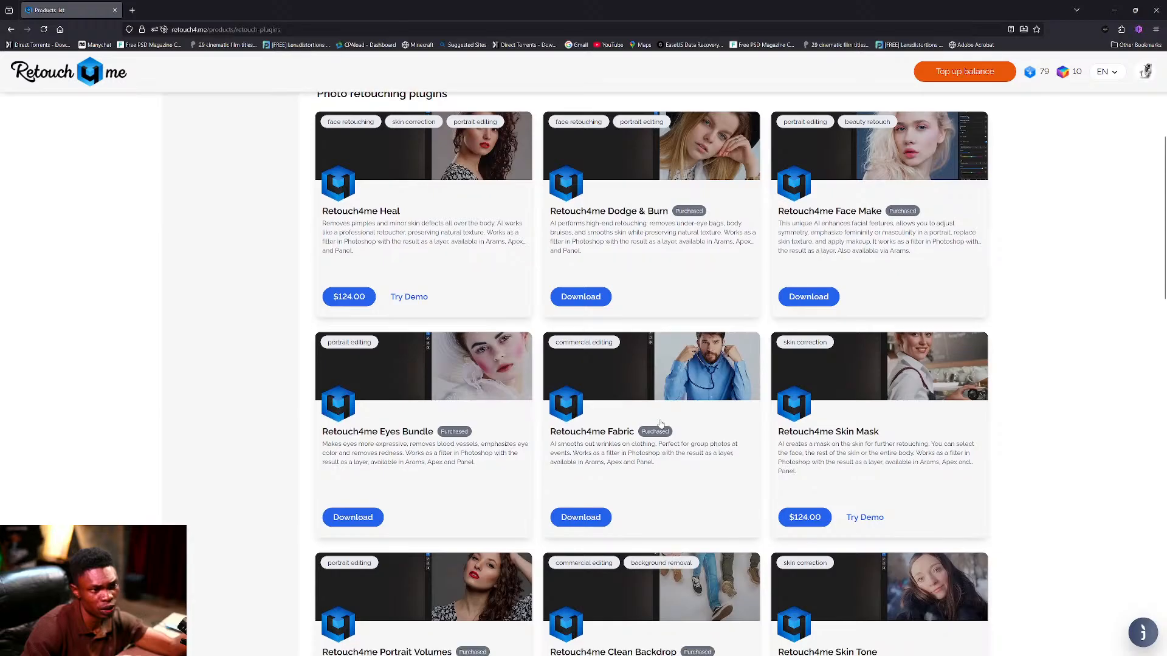
scroll(661, 423, "down", 2)
scroll(661, 423, "down", 4)
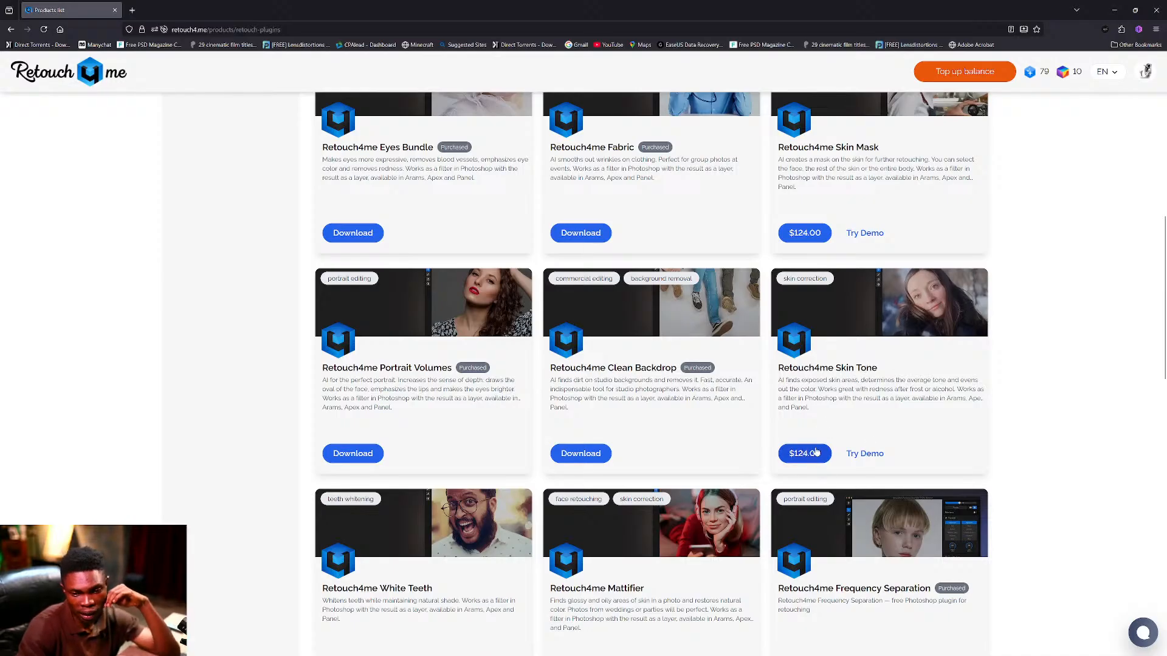
scroll(854, 339, "down", 3)
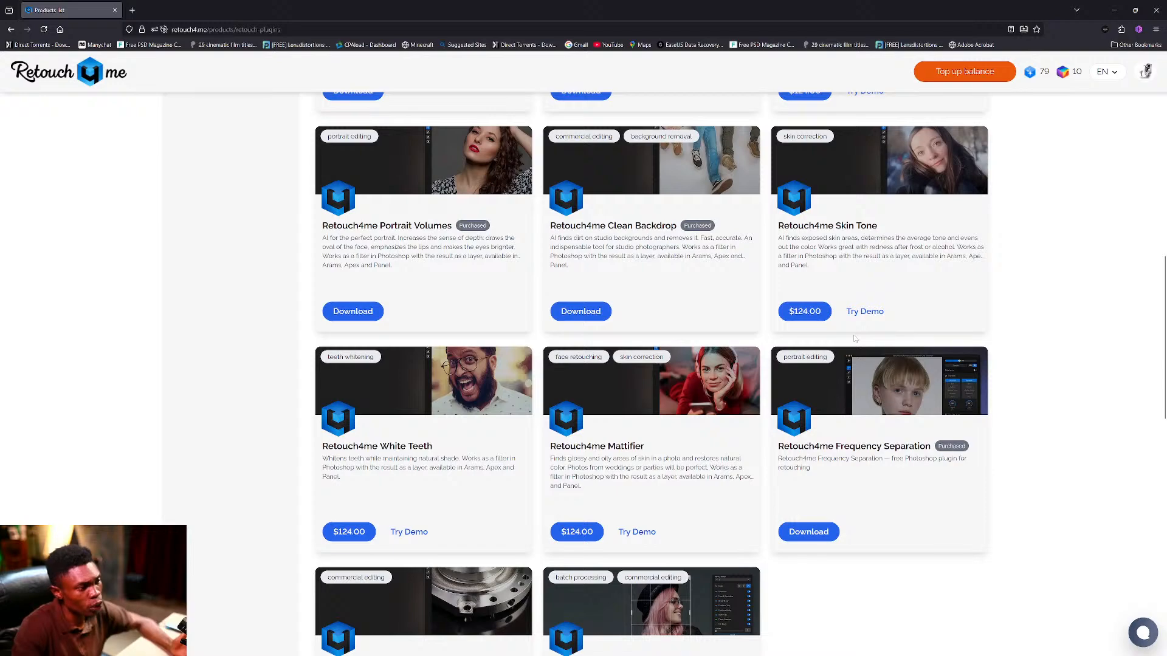
scroll(854, 339, "up", 8)
scroll(854, 339, "down", 14)
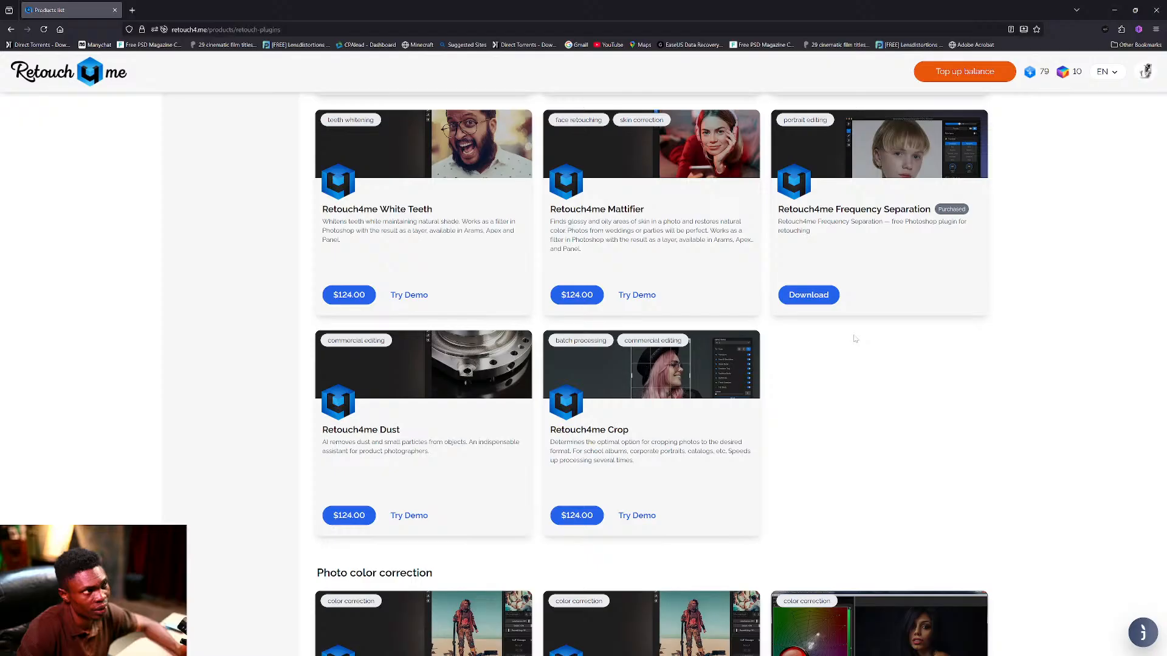
scroll(854, 340, "up", 2)
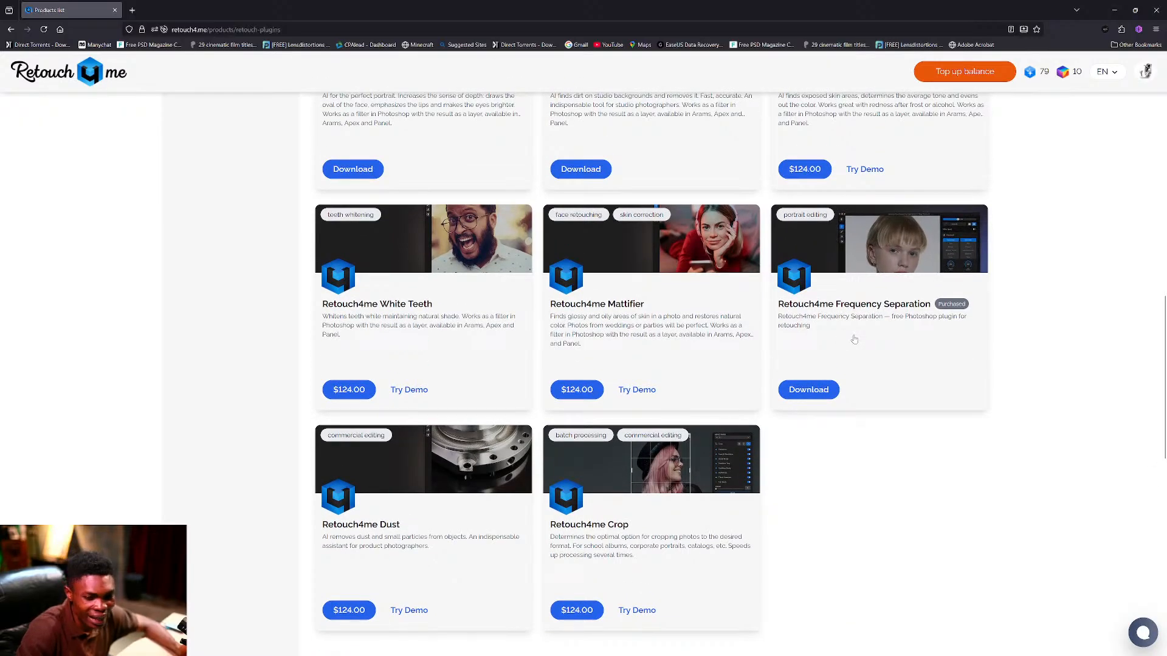
scroll(855, 339, "up", 7)
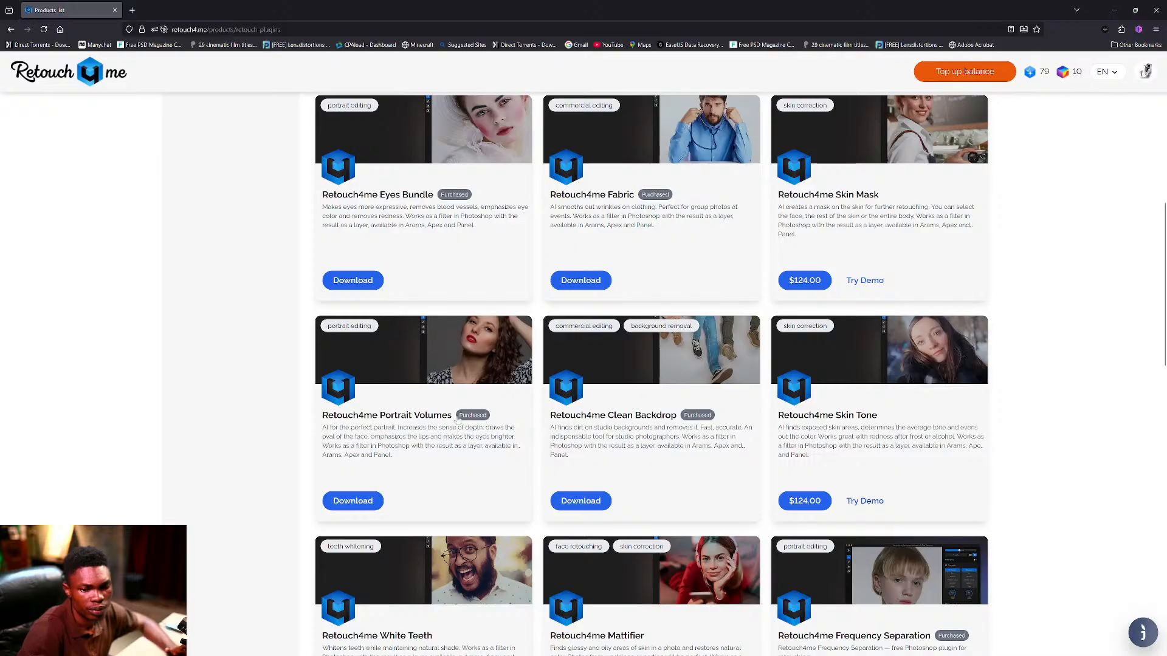
scroll(625, 324, "down", 5)
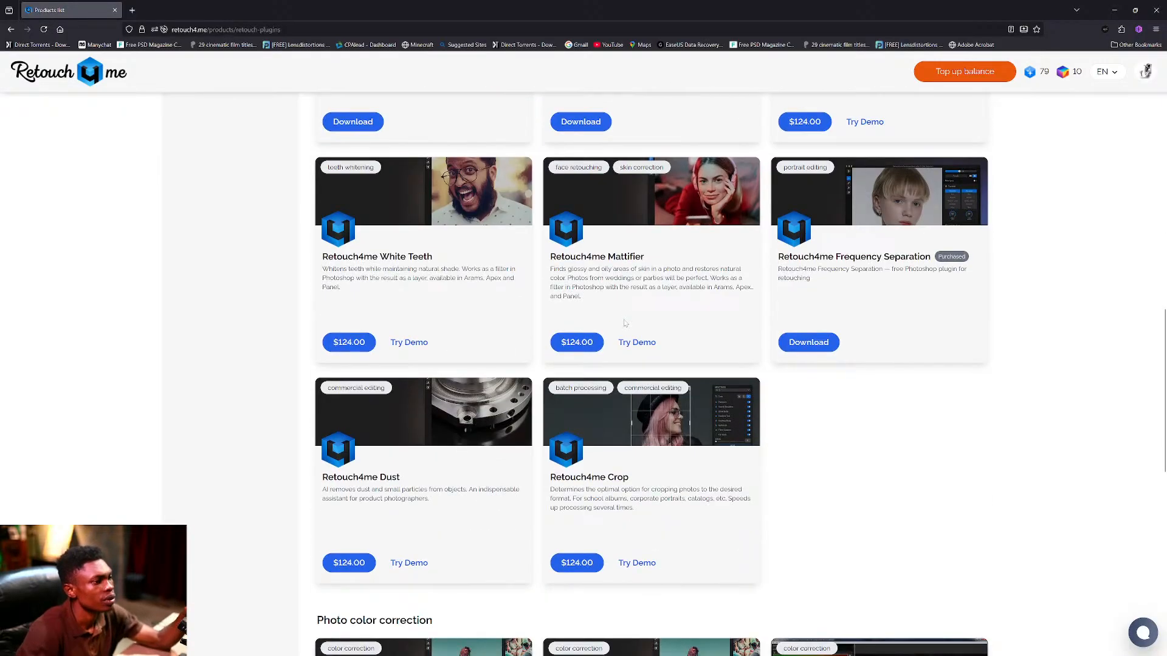
scroll(624, 323, "up", 10)
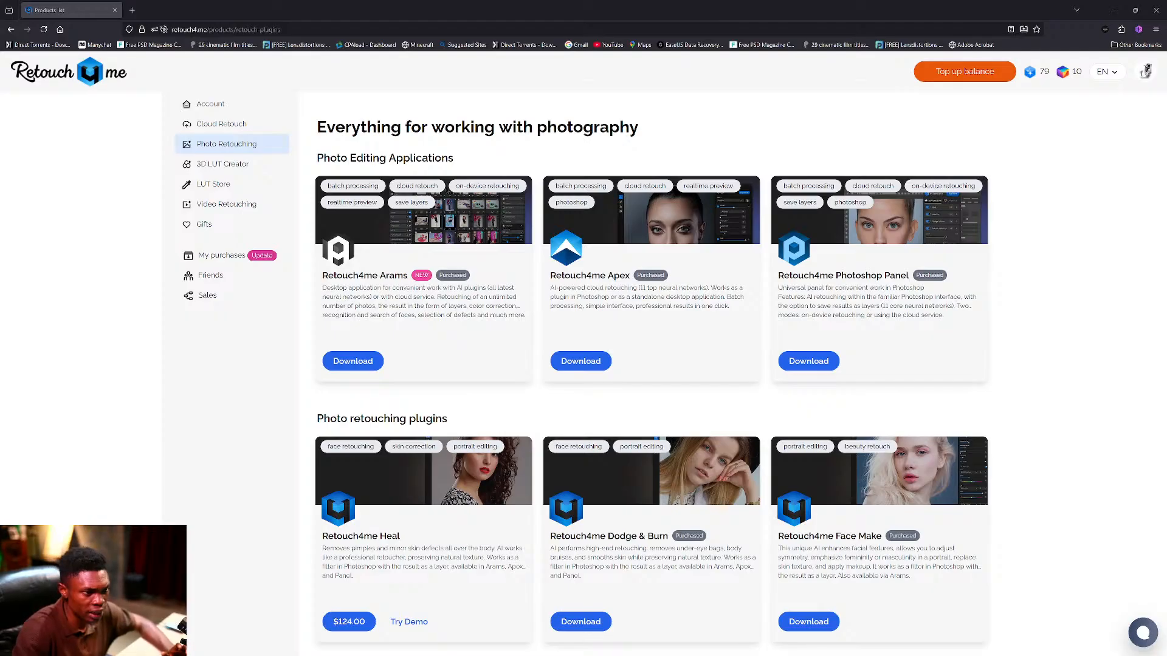
Bring the Products list Firefox window to the front from its taskbar preview.
mouse_move(557, 654)
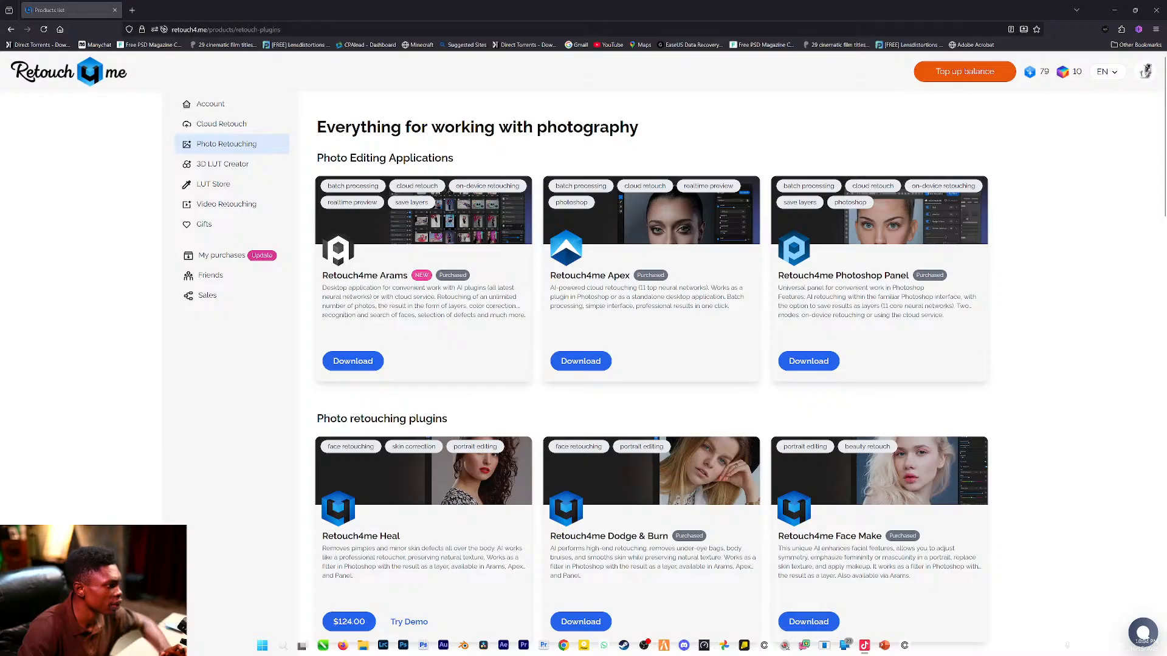
mouse_move(340, 649)
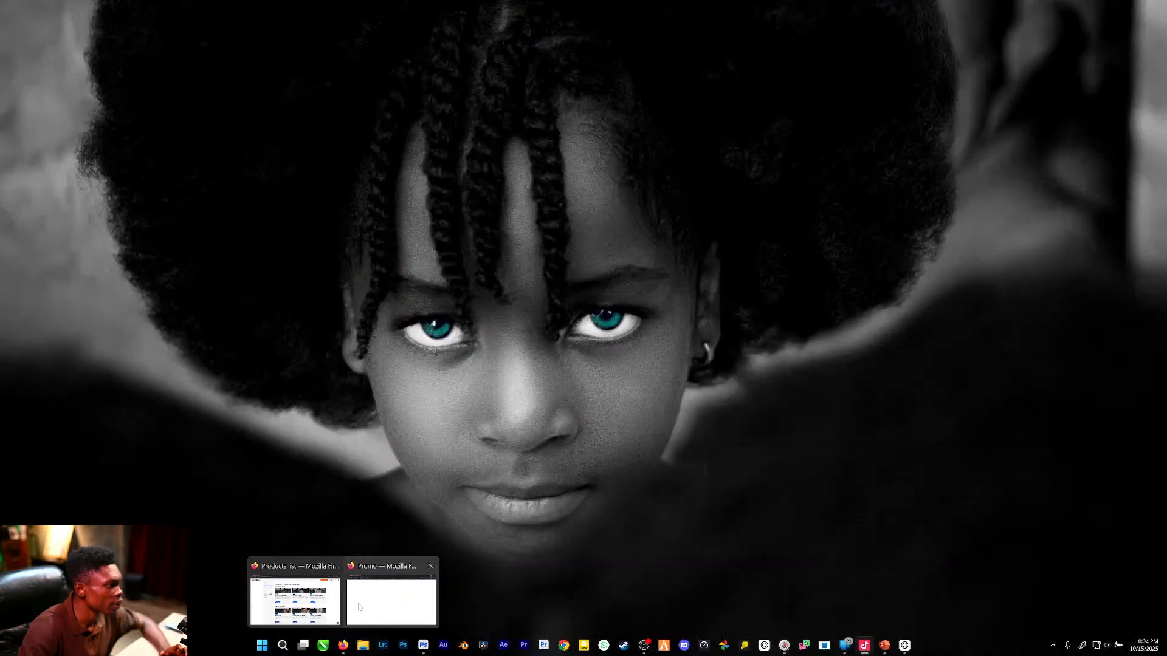
left_click(295, 601)
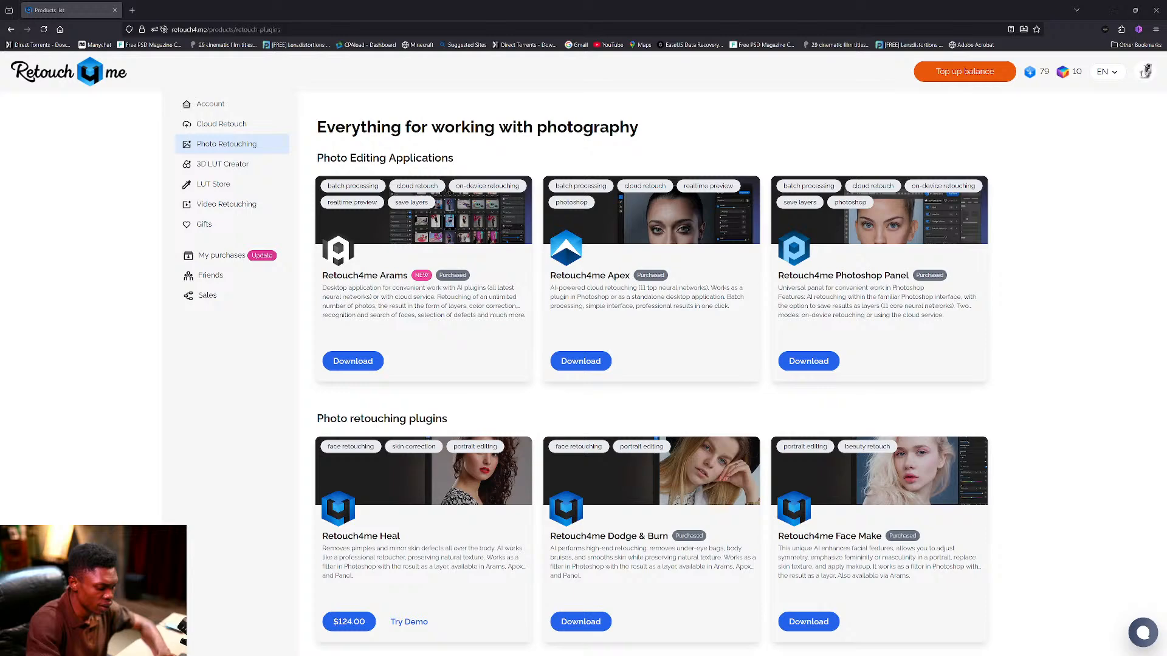
key("super")
type("wha")
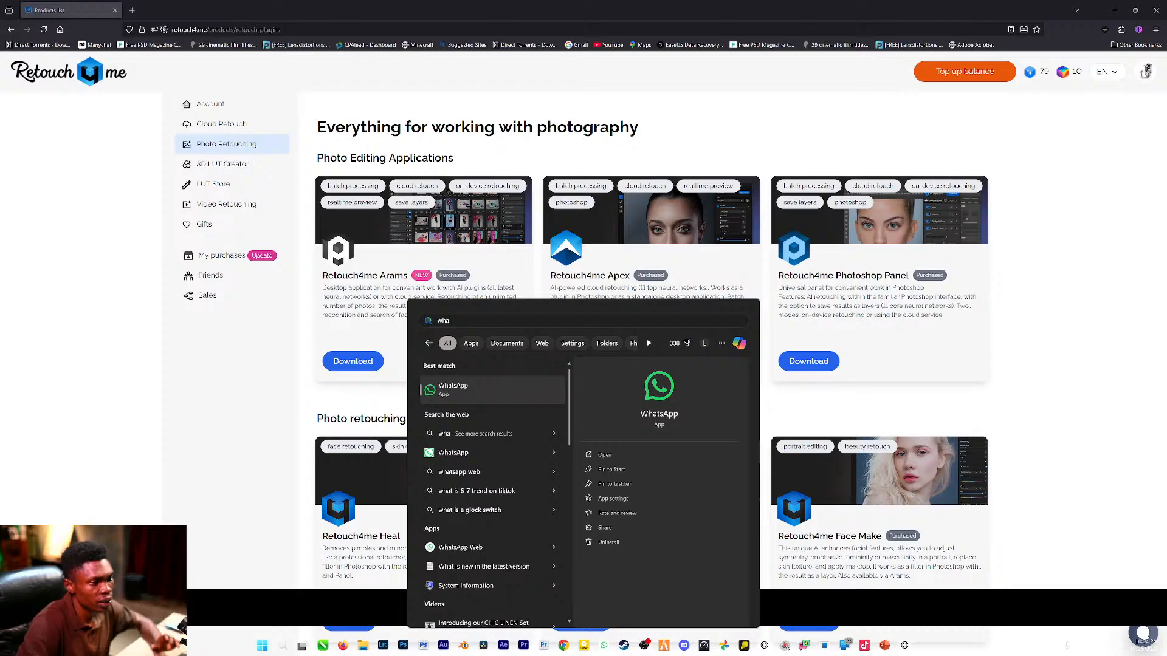
key("super")
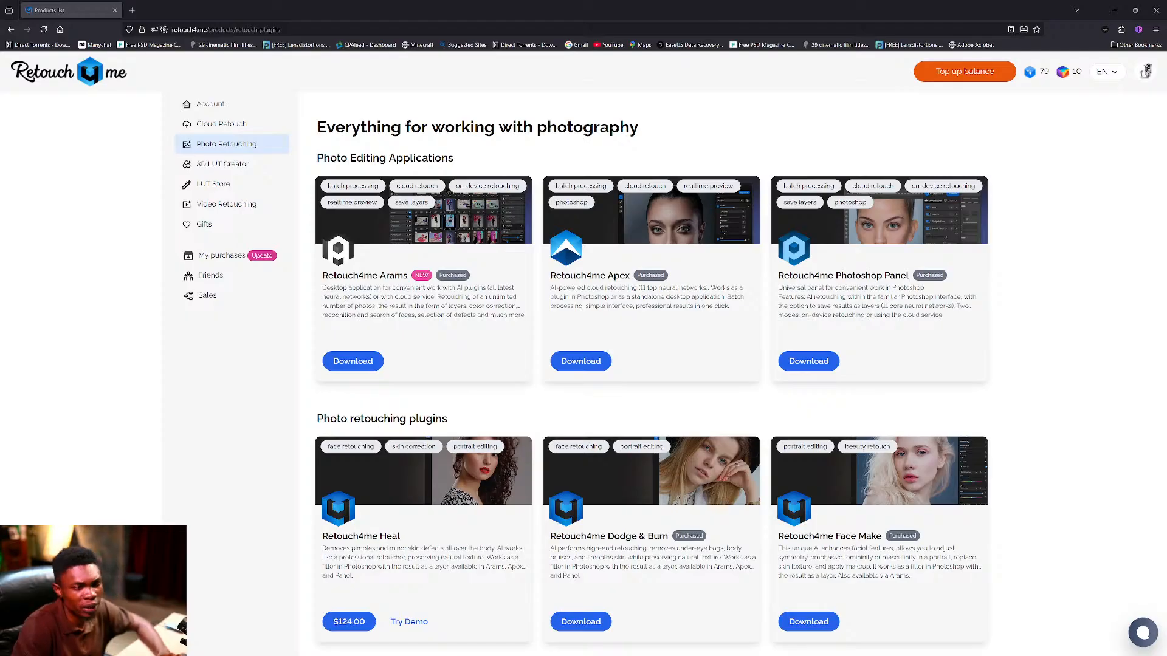
left_click(132, 10)
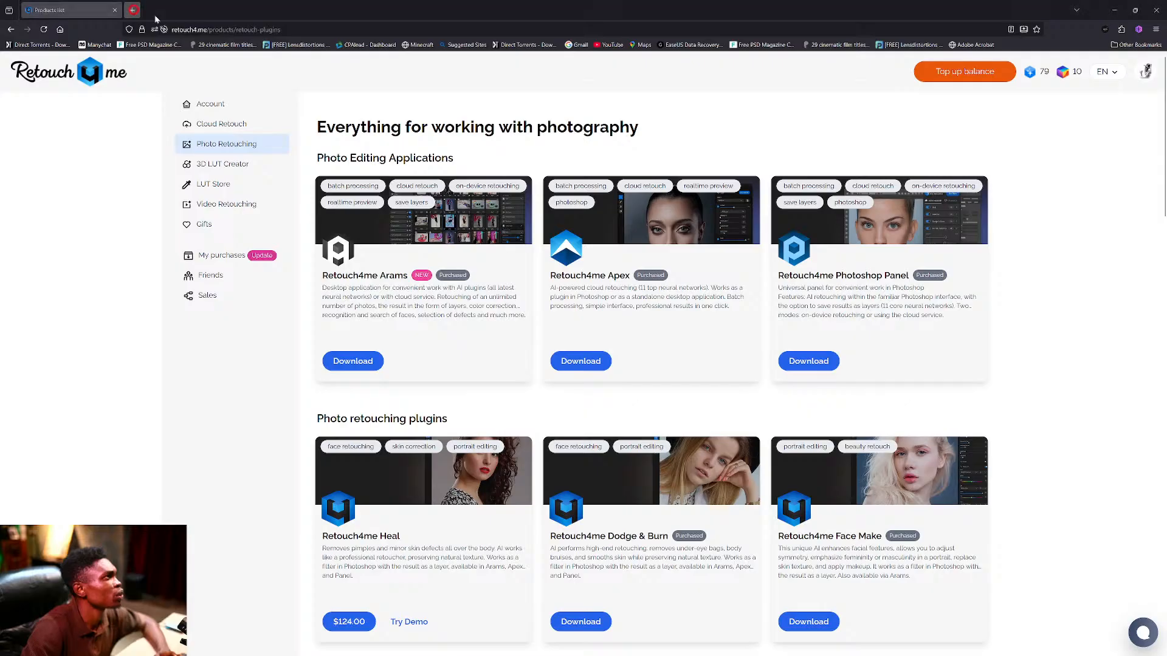
Paste the promo-code products URL into the new tab and load it.
left_click(205, 30)
type("retouch4.me/products/retouch-plugins?promocode=Rowlandzy")
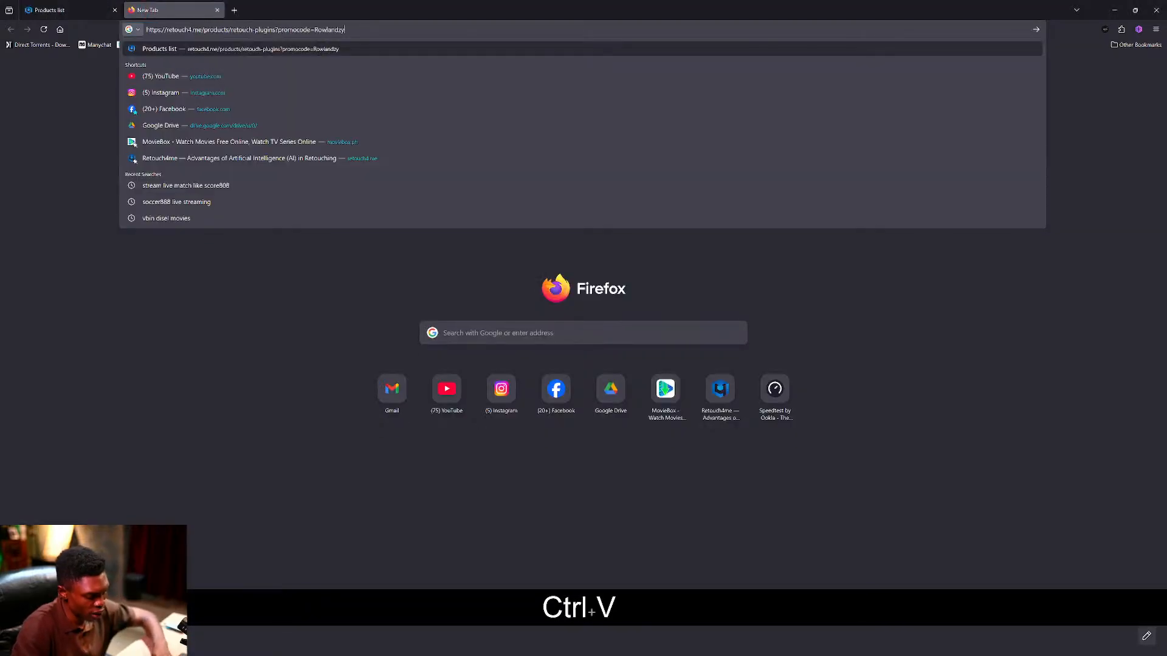
key("Return")
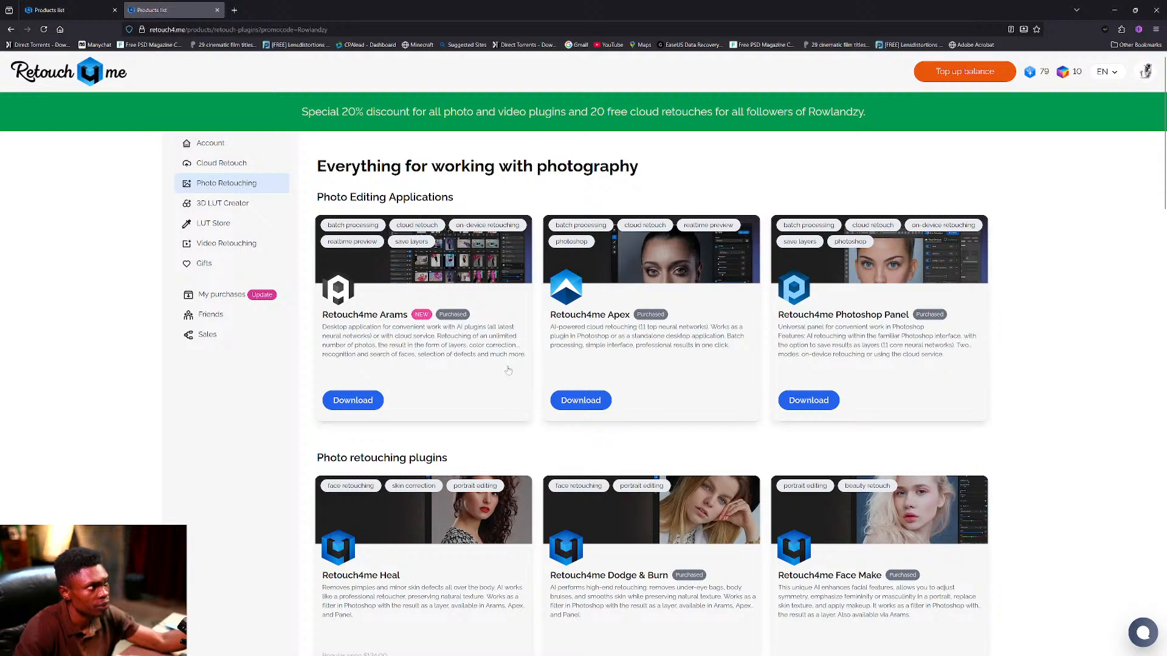
Review the plugins discounted to $99.20, then minimize Firefox to return to Photoshop.
scroll(595, 428, "down", 5)
scroll(596, 427, "down", 4)
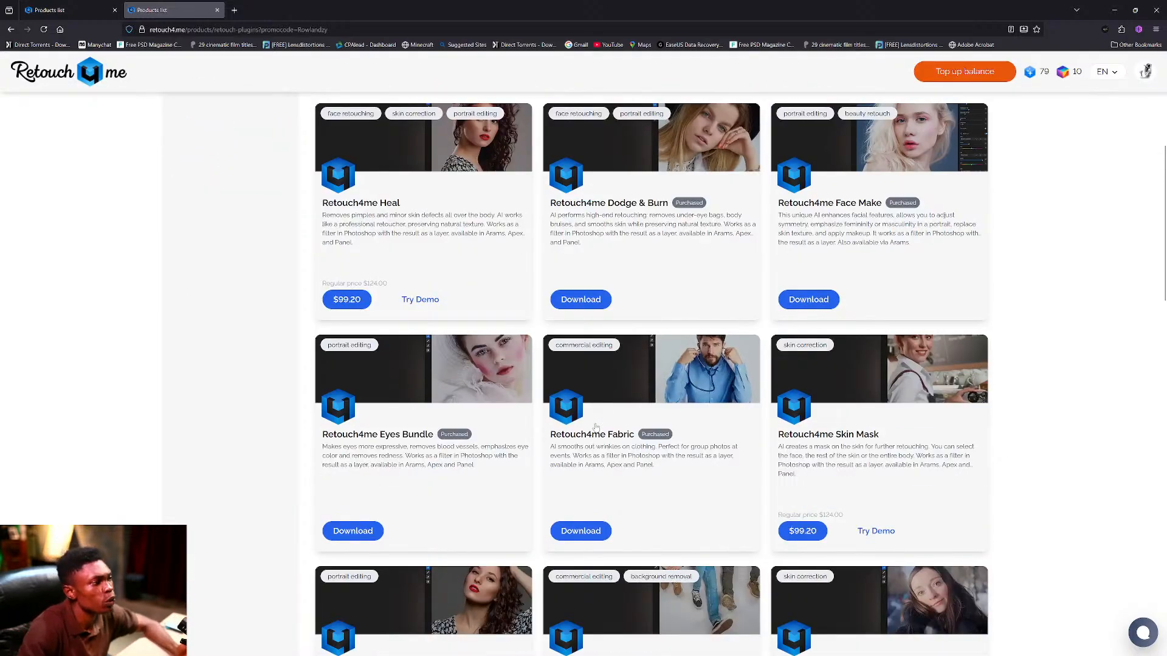
scroll(594, 429, "up", 4)
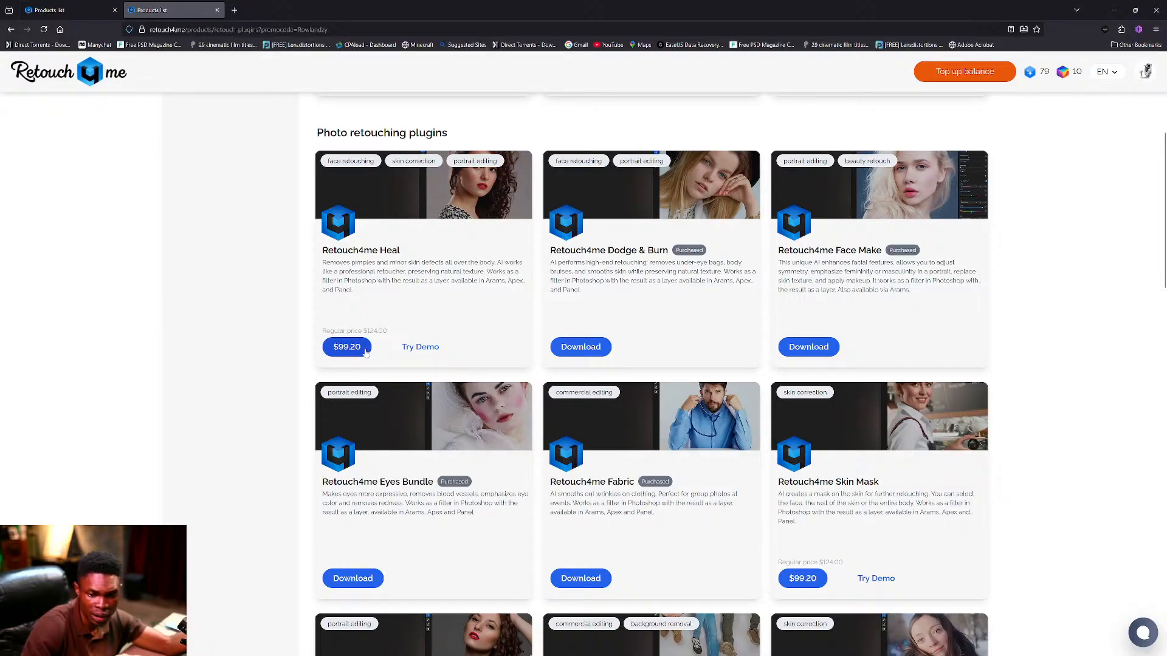
scroll(370, 352, "down", 4)
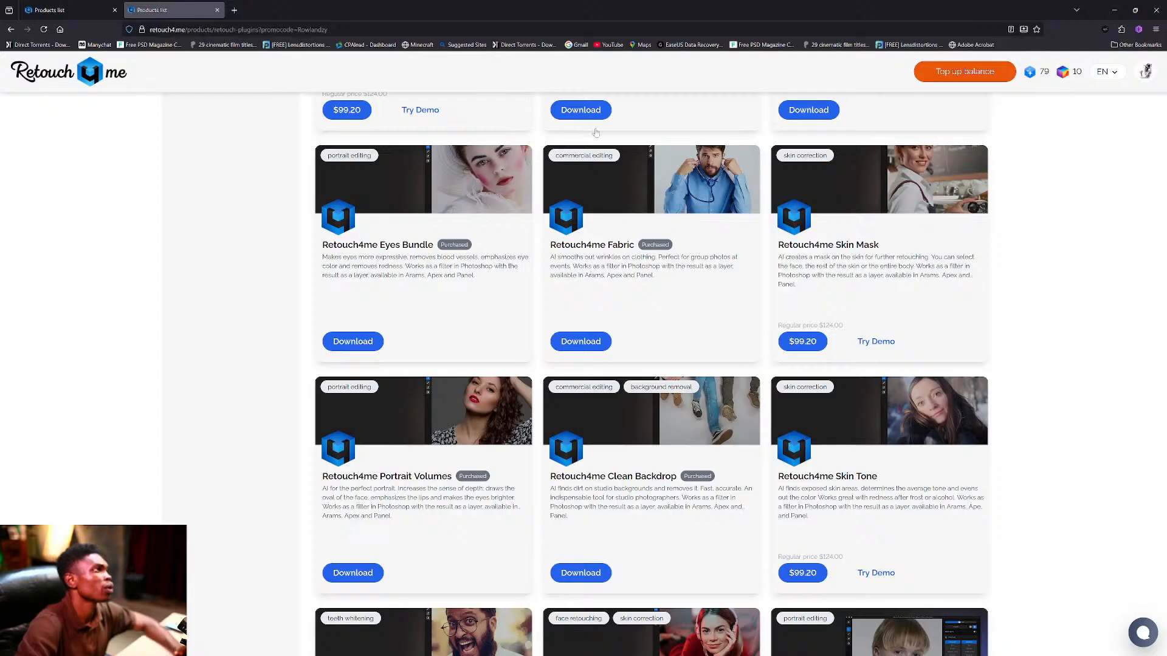
left_click(1115, 10)
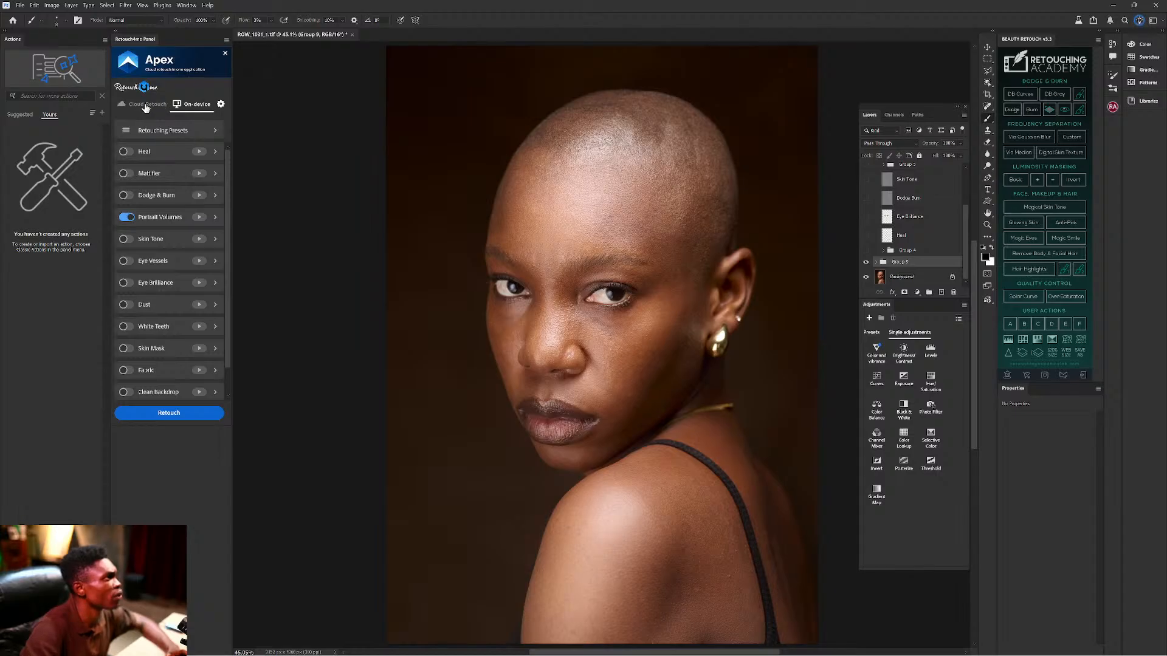
Switch Apex to cloud retouching and hide Group 9 to compare with the original.
left_click(146, 106)
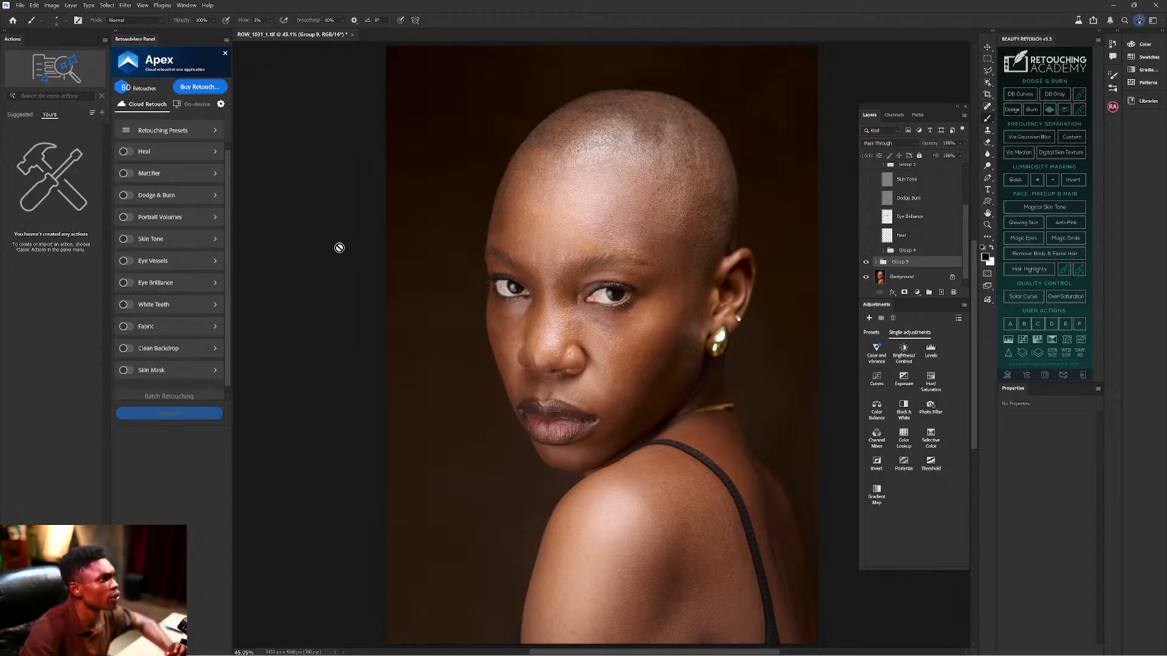
left_click(866, 262)
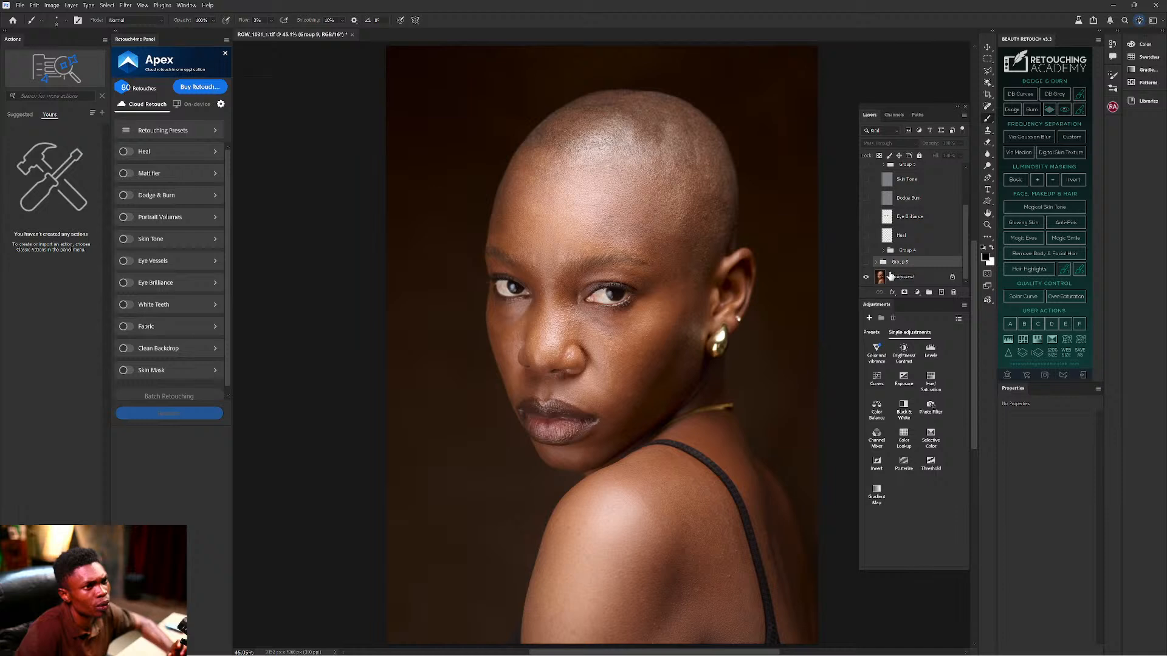
left_click(897, 276)
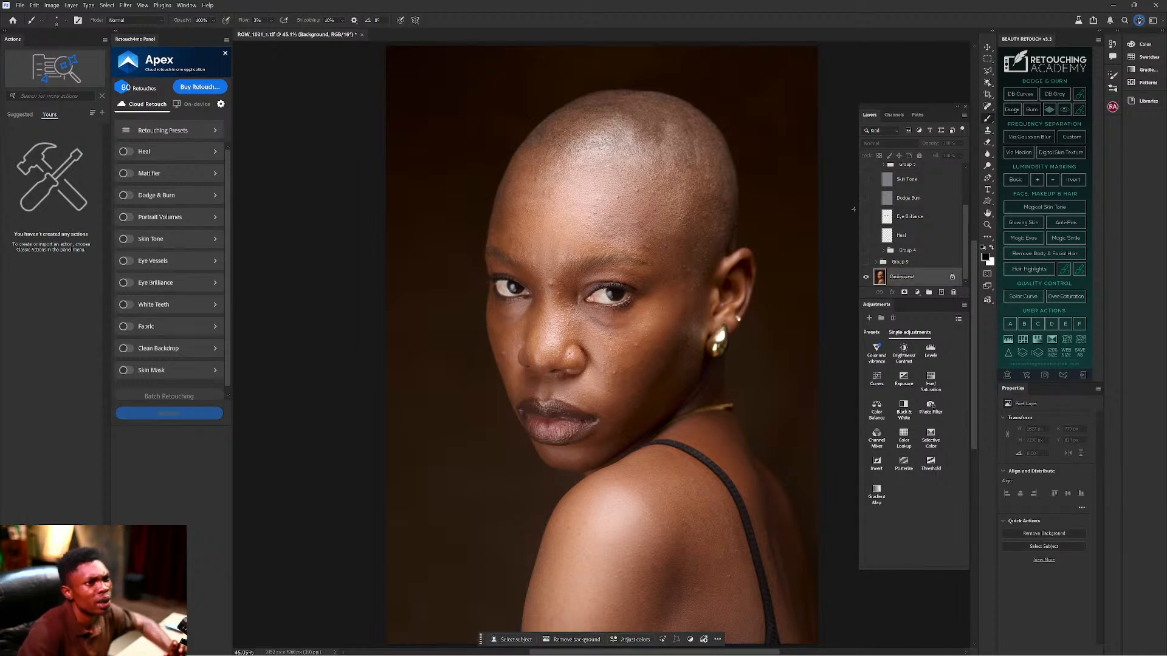
Turn the Skin Tone, Heal, Eye Brilliance and Dodge Burn layers back on.
left_click(867, 181)
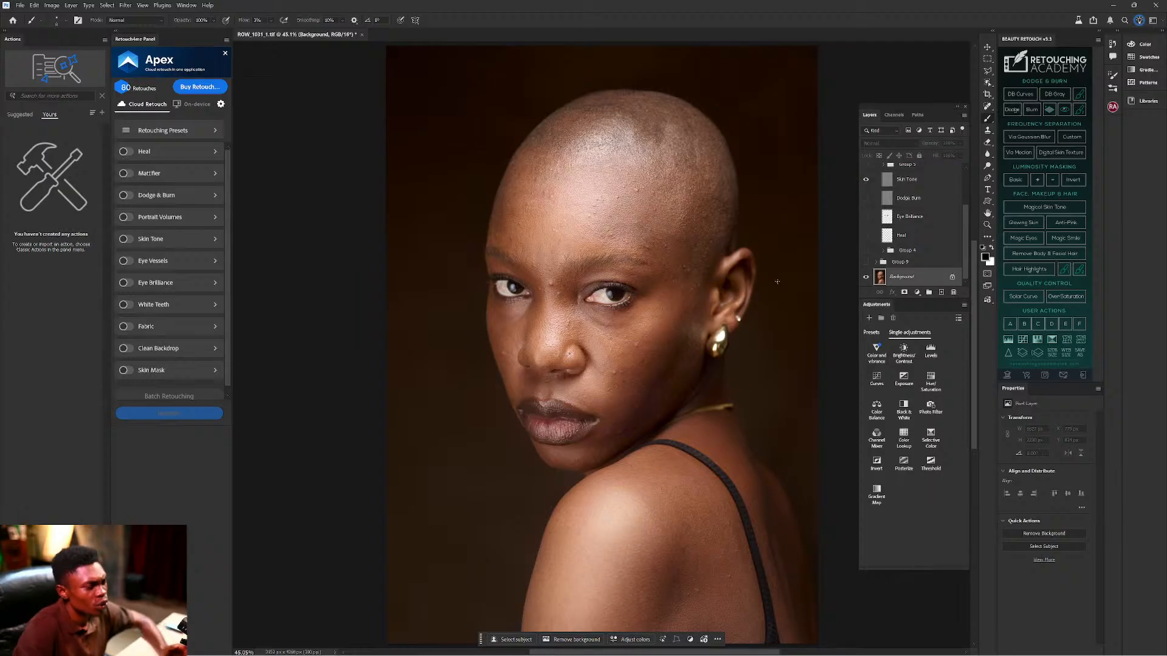
scroll(635, 363, "up", 2, "alt")
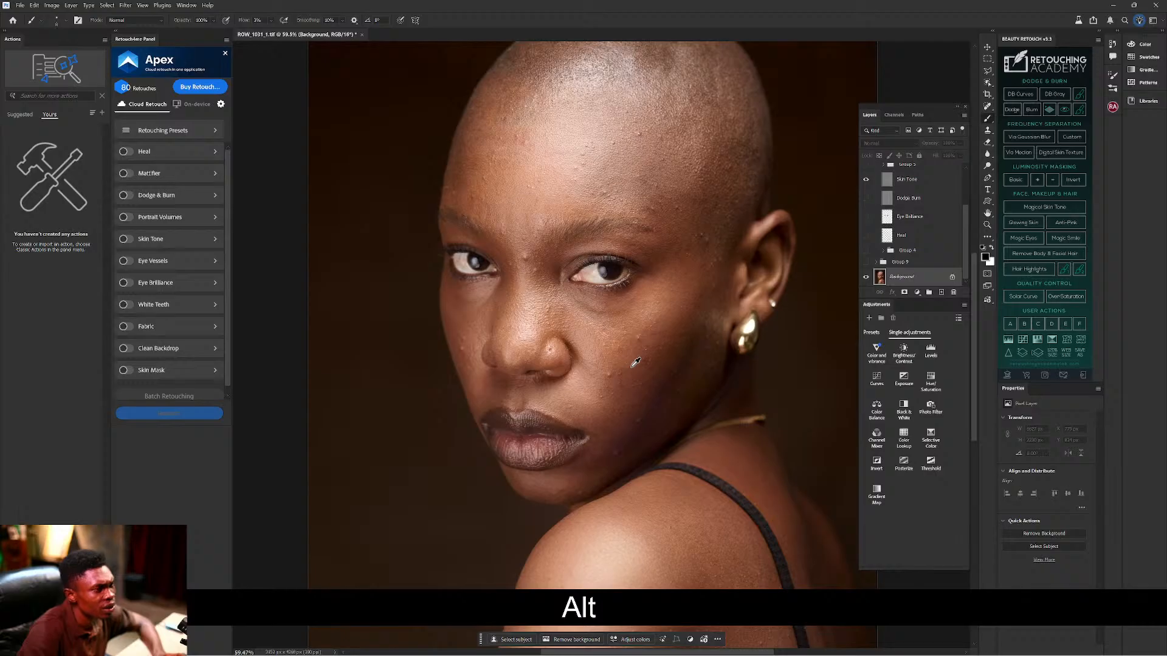
scroll(653, 341, "up", 4, "alt")
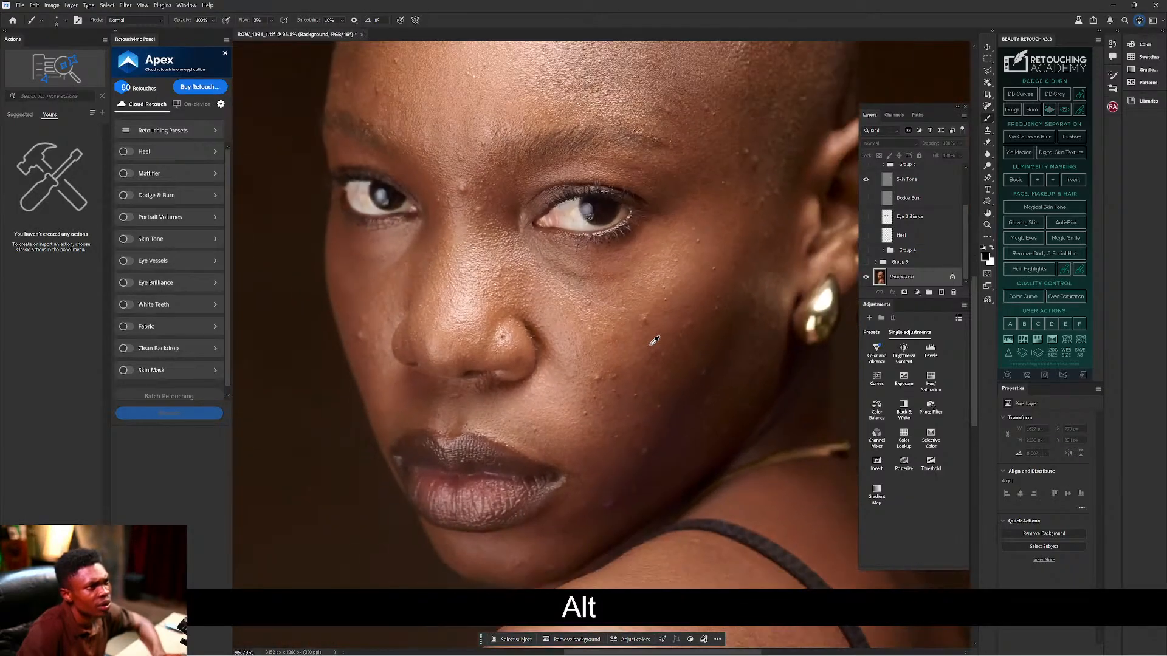
left_click(866, 235)
left_click(865, 217)
left_click(866, 199)
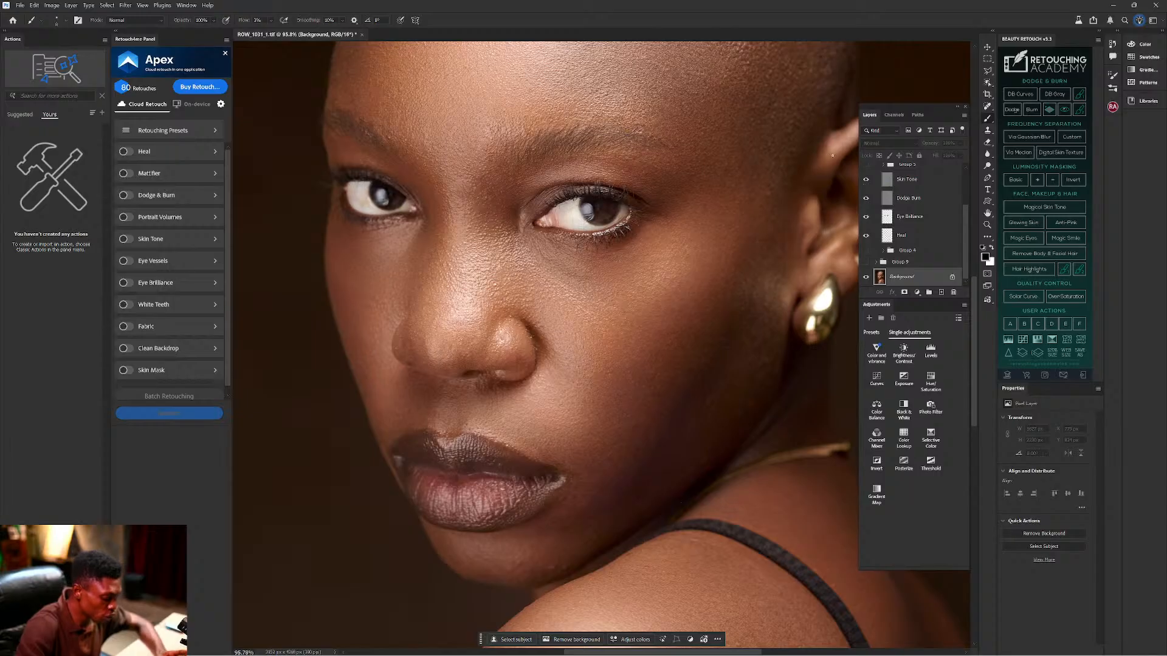
Zoom and pan over the retouched portrait, then go to the Photoshop Home screen.
scroll(726, 109, "down", 5)
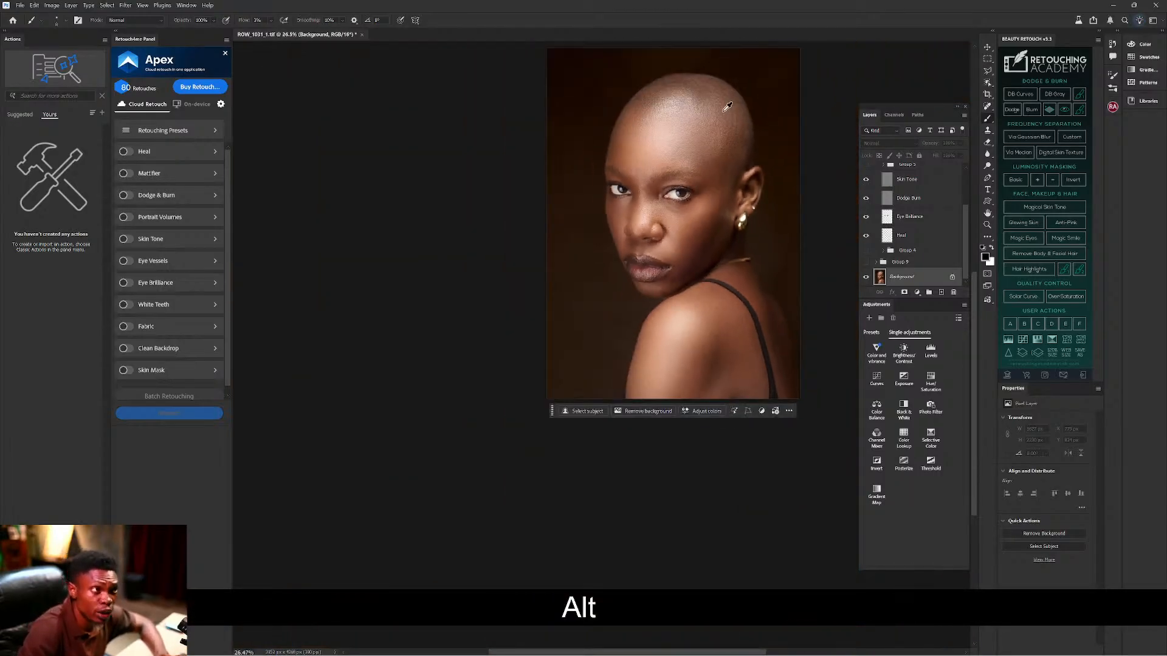
scroll(727, 108, "up", 3)
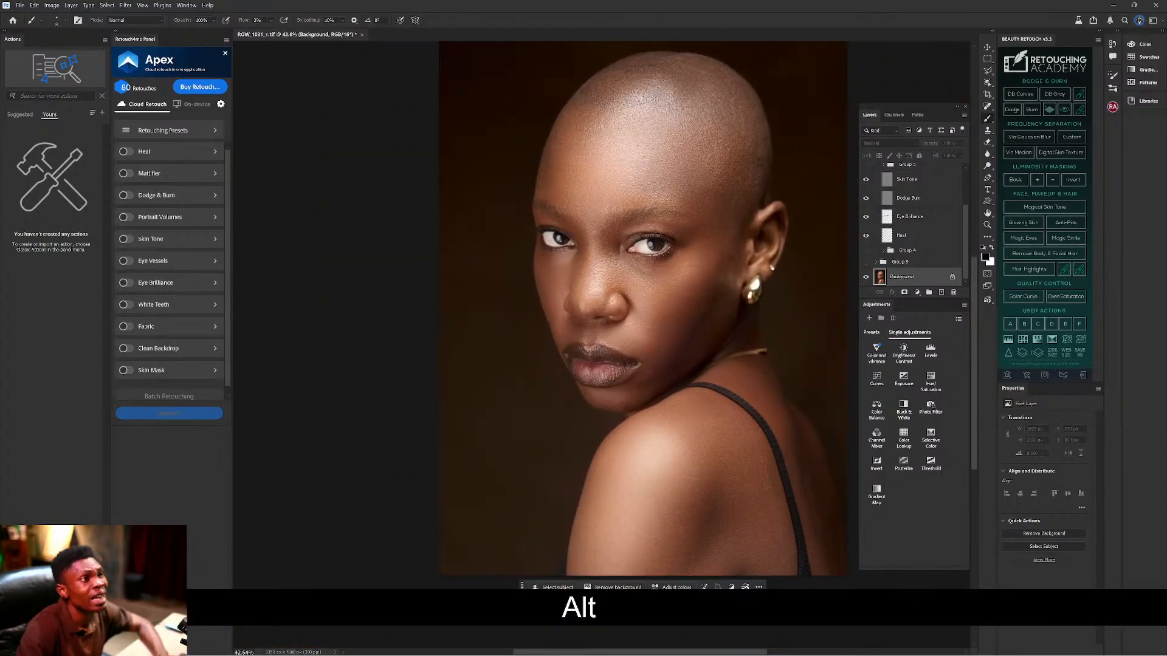
left_click_drag(691, 118, 687, 141)
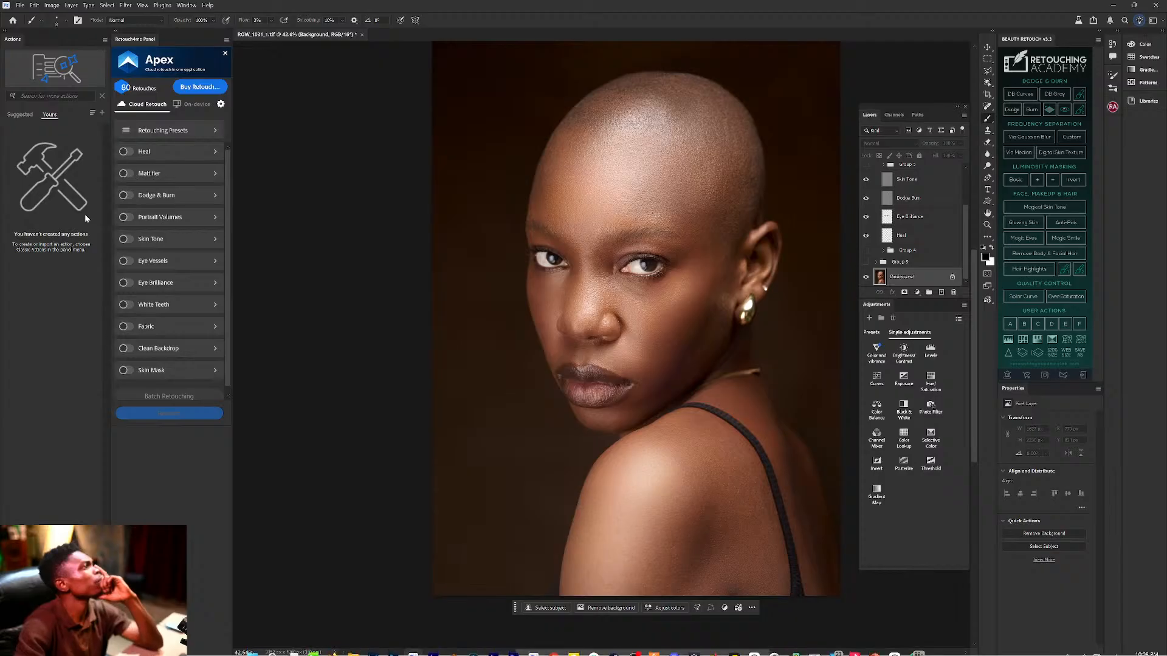
left_click(12, 21)
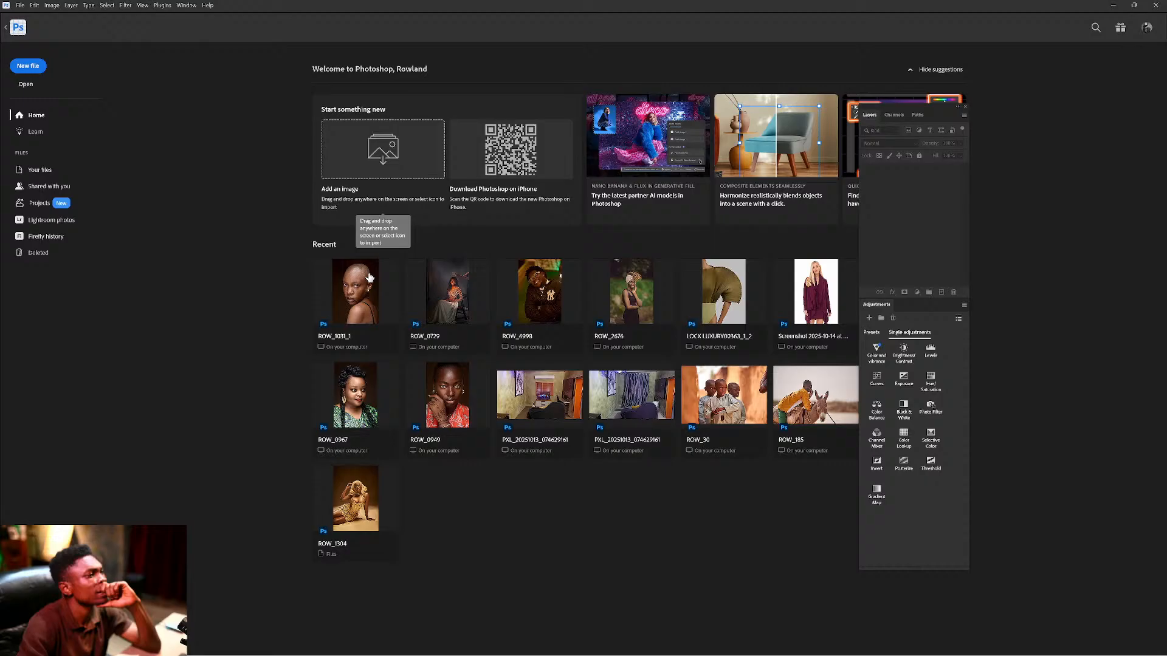
Return to the shaved-head portrait document and bring up File Explorer from the taskbar.
left_click(7, 29)
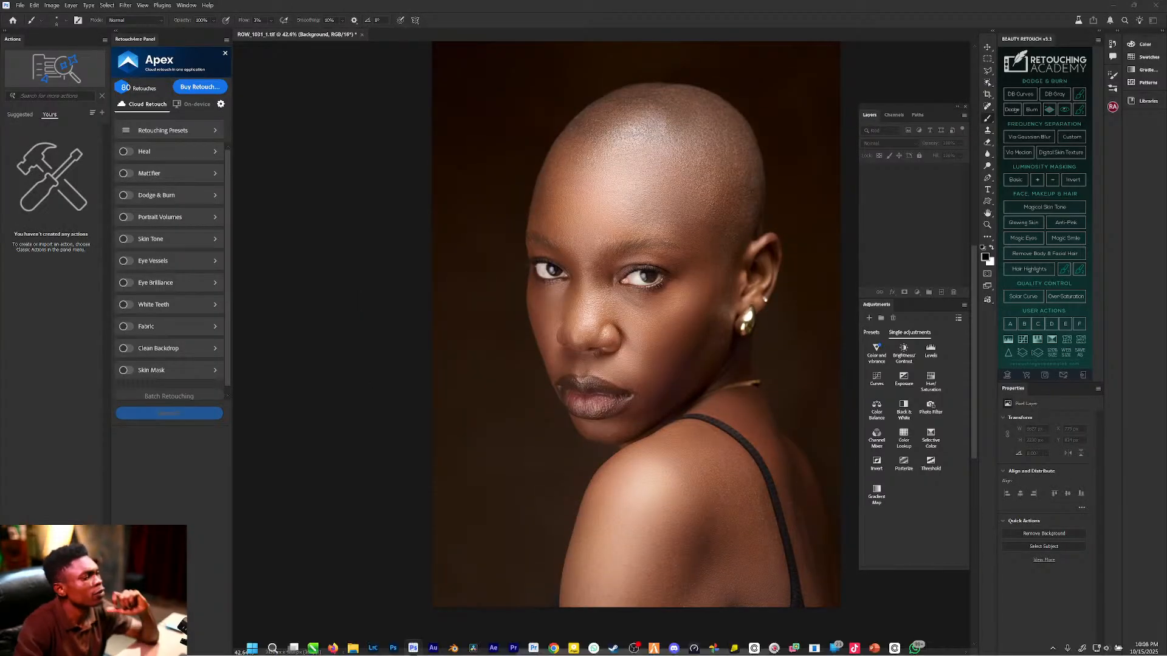
left_click(350, 647)
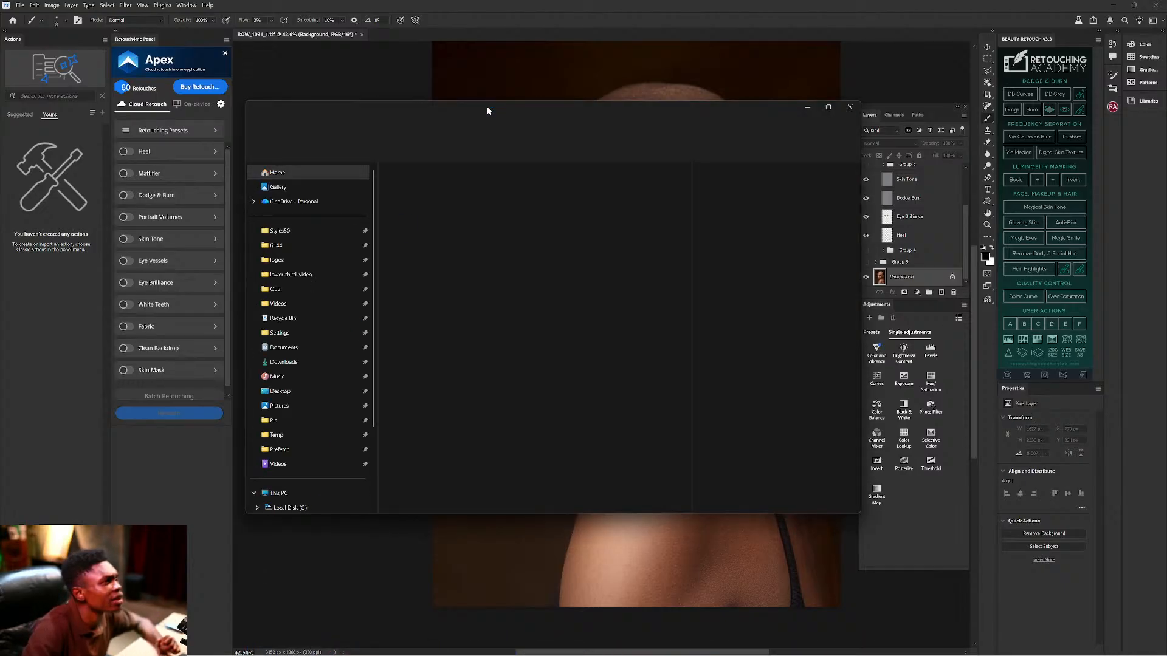
Move Explorer aside and drag ROW_1056.NEF into Photoshop to open it in Camera Raw.
left_click_drag(486, 107, 0, 223)
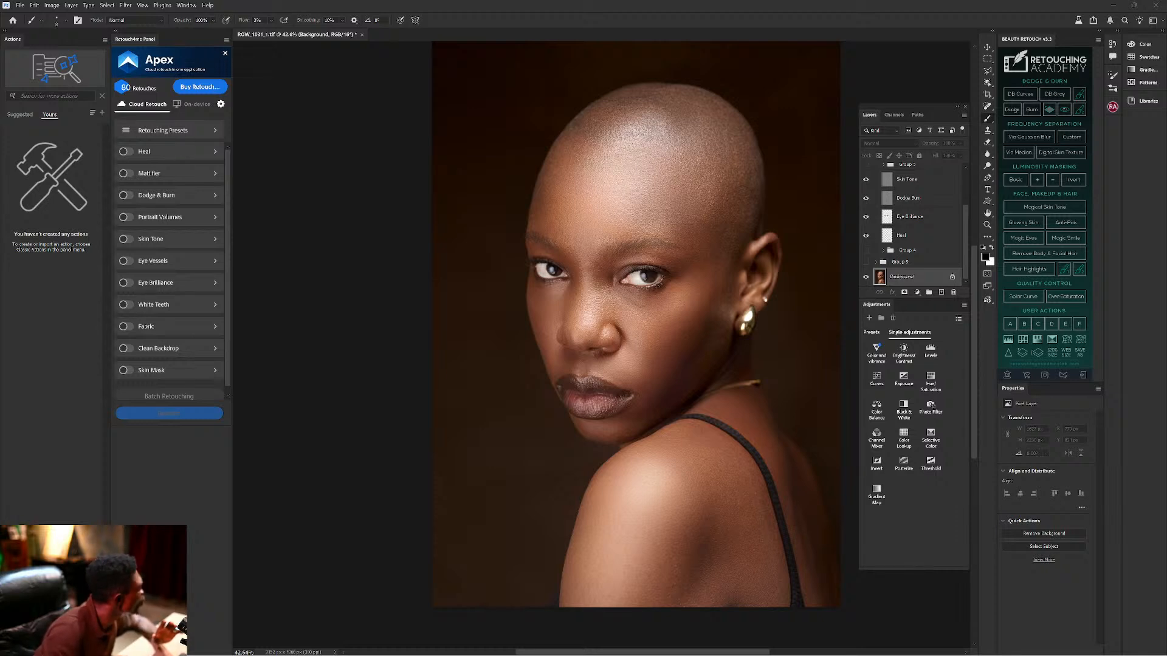
left_click_drag(497, 90, 496, 35)
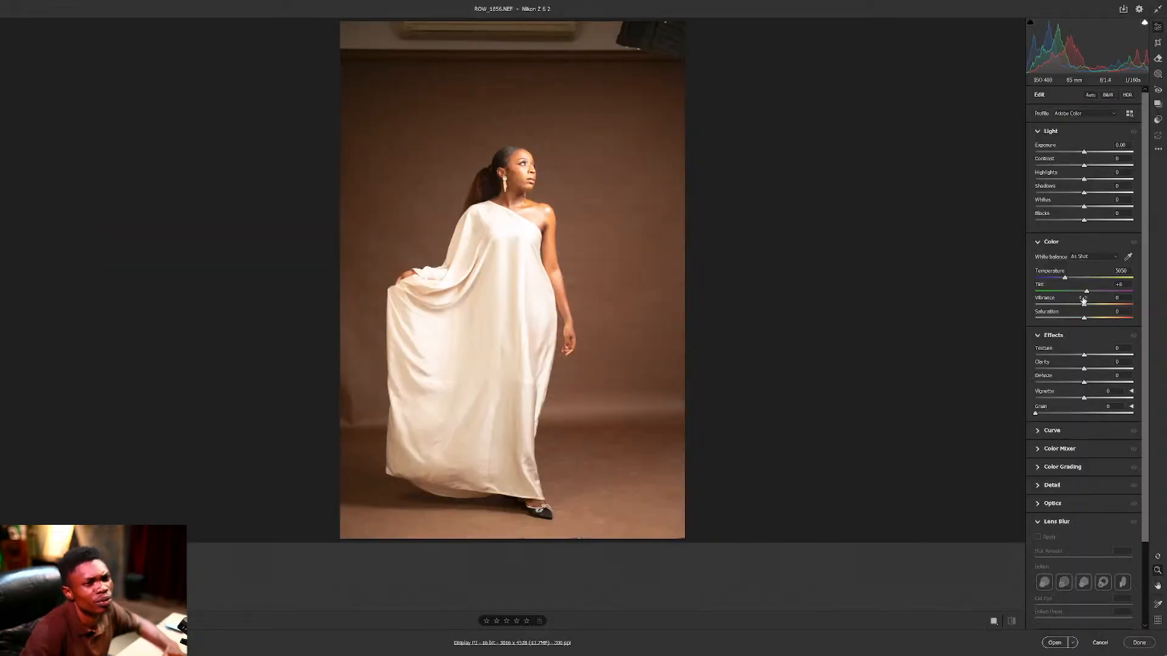
In Camera Raw, set Exposure -0.65 and Highlights -51, resetting Texture to 0.
left_click_drag(1085, 357, 1071, 358)
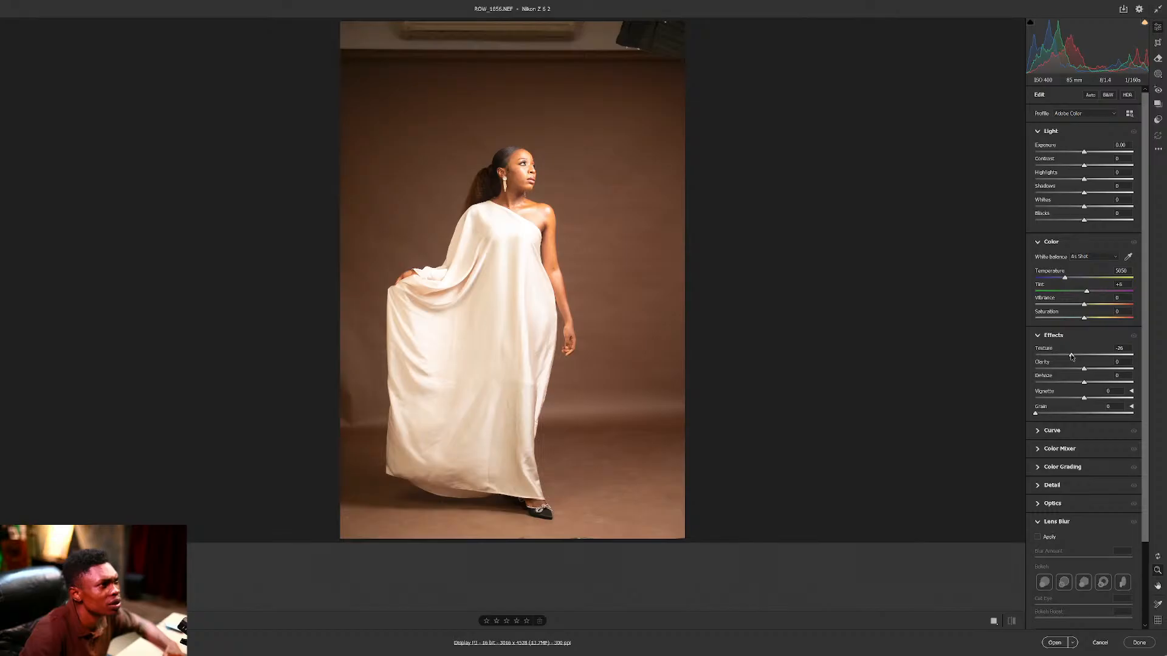
left_click_drag(1070, 357, 1067, 357)
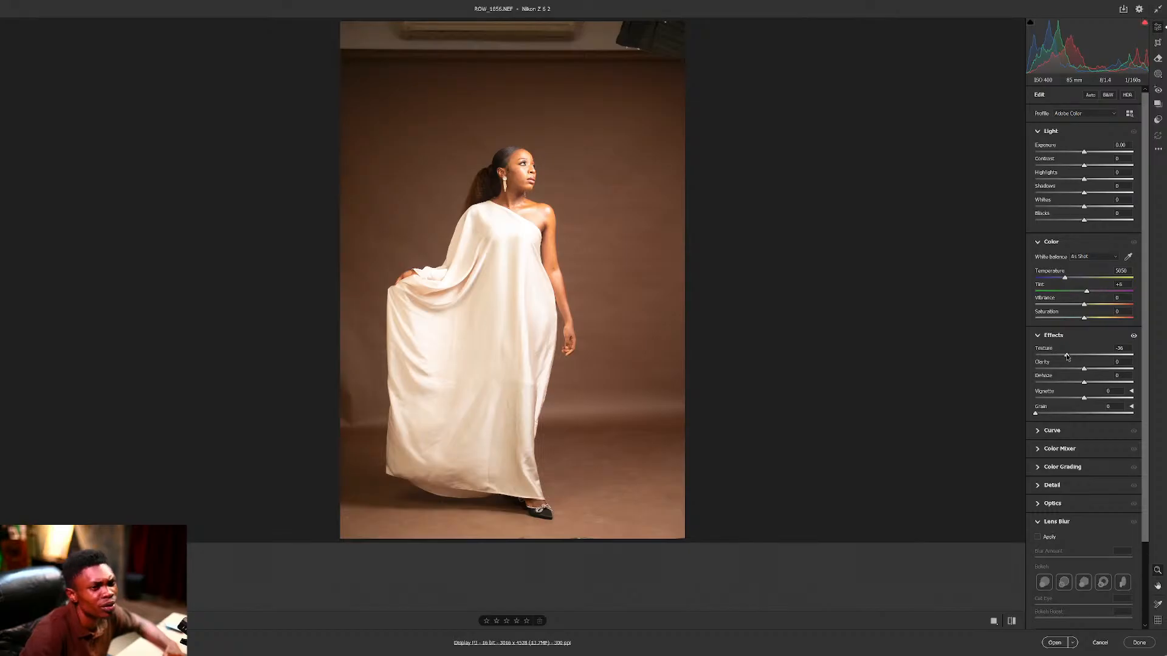
double_click(1067, 356)
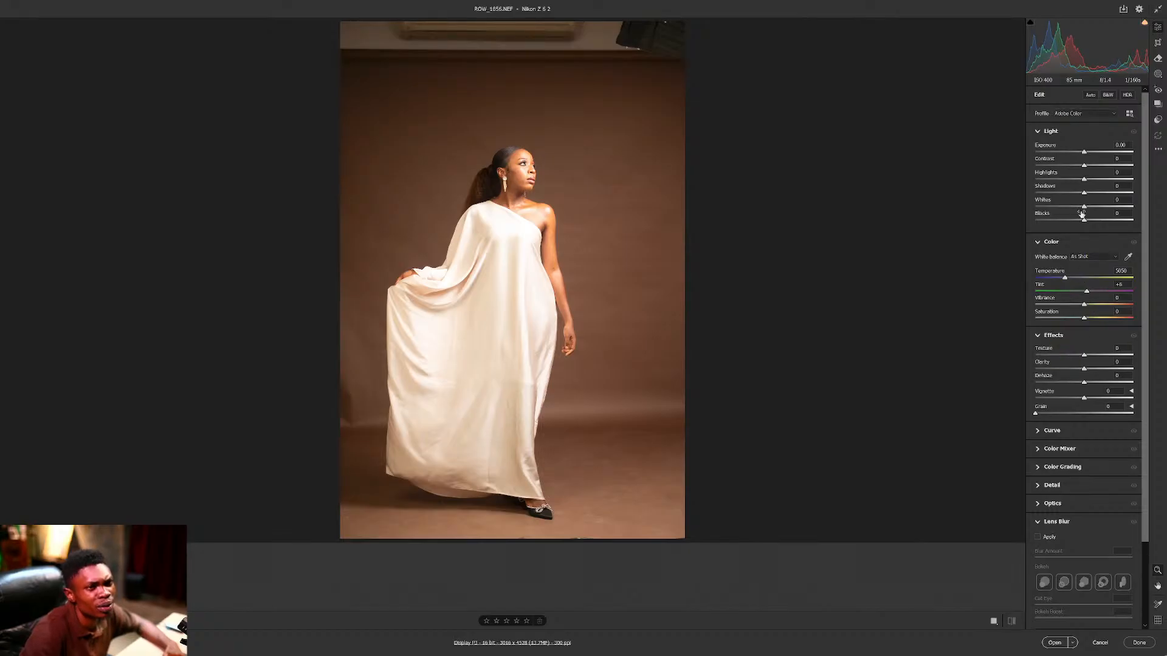
left_click_drag(1084, 151, 1077, 151)
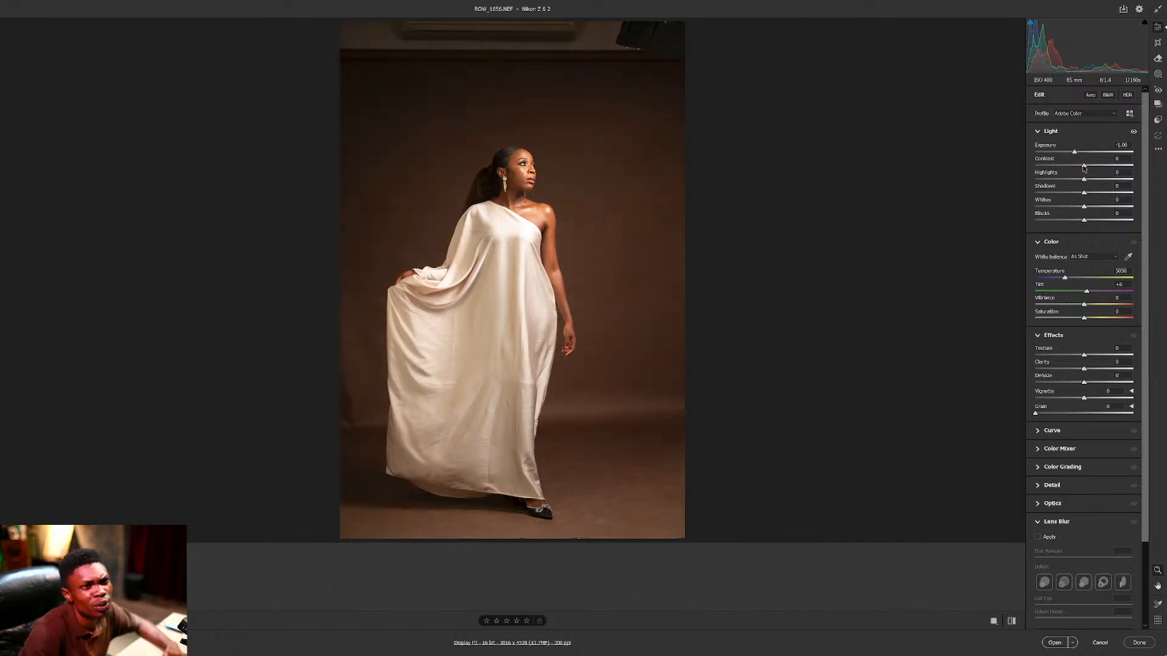
left_click_drag(1085, 183, 1059, 180)
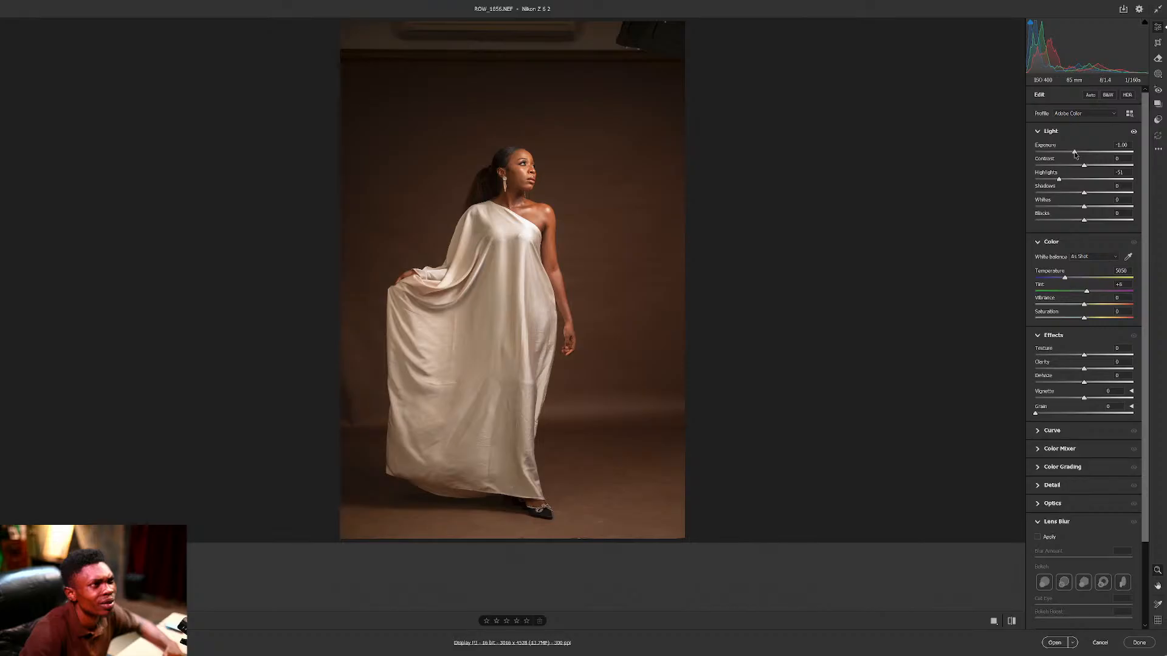
left_click_drag(1074, 154, 1078, 155)
Open the adjusted photo and crop the ceiling strip off the top of the frame.
left_click(1054, 643)
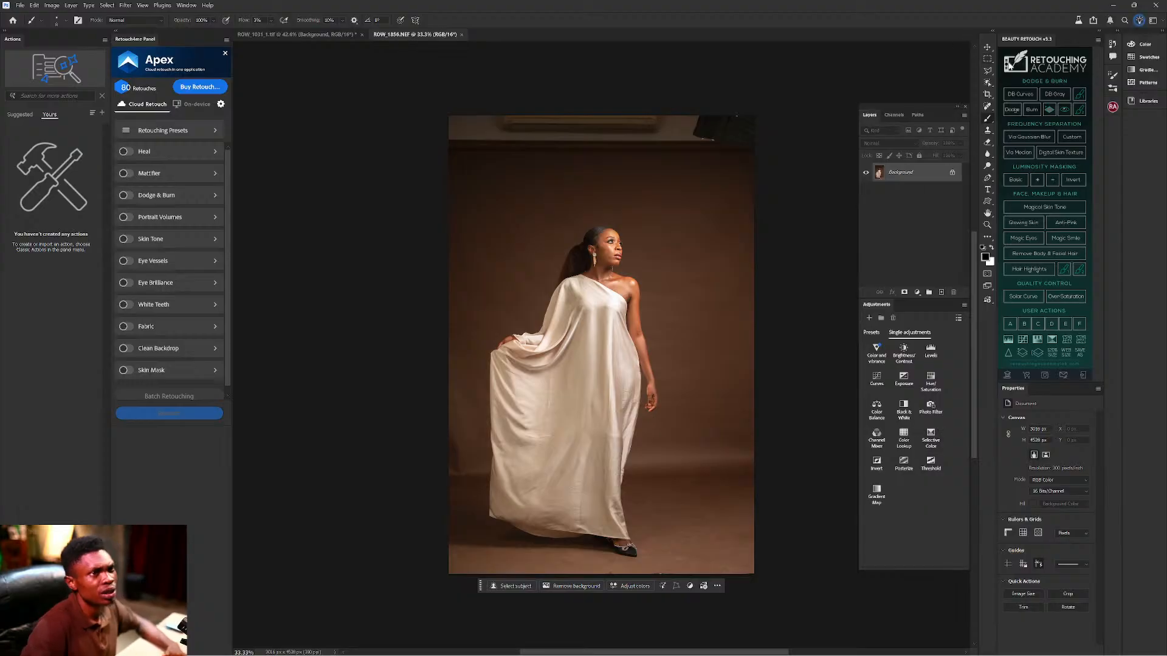
left_click(988, 95)
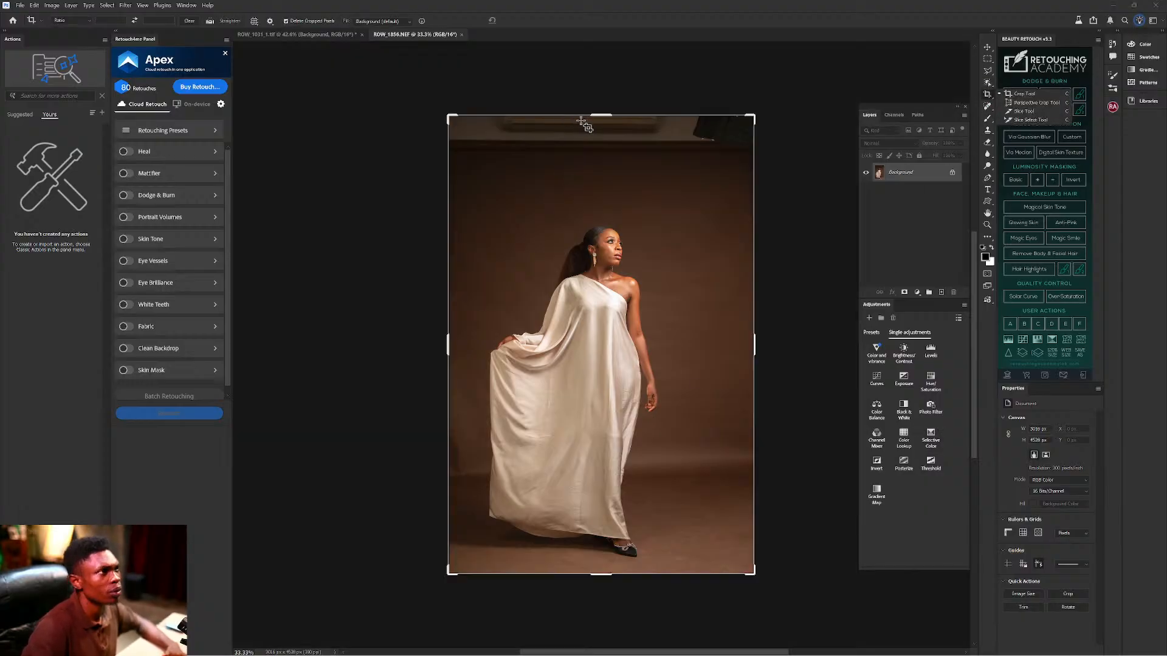
left_click_drag(590, 143, 590, 201)
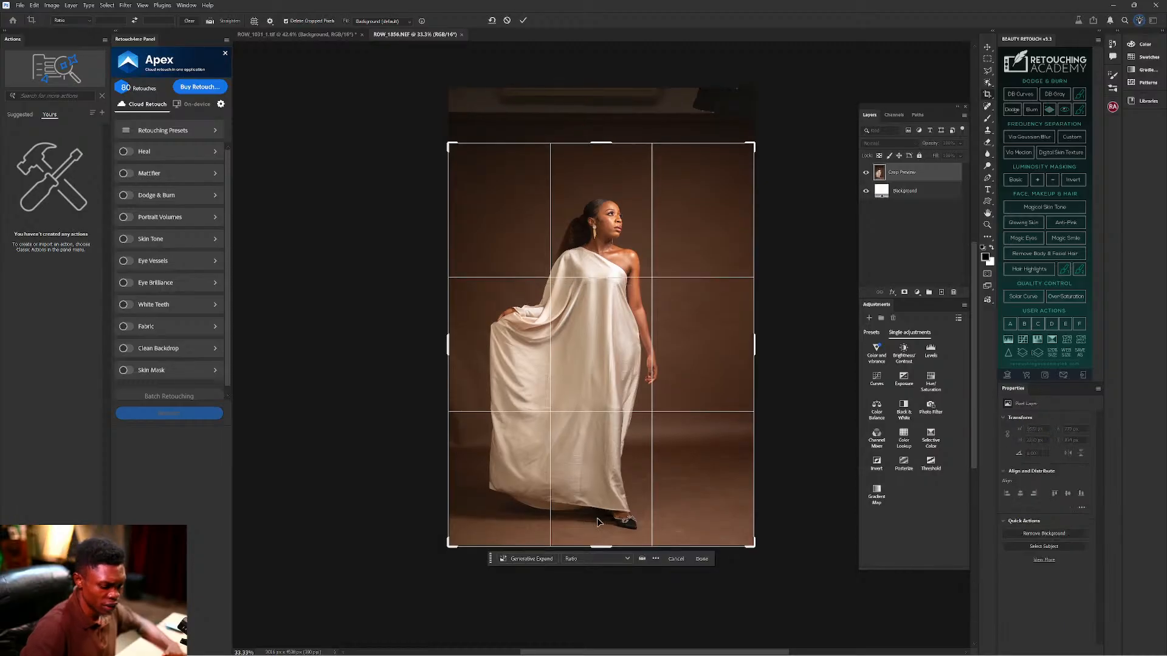
key("Return")
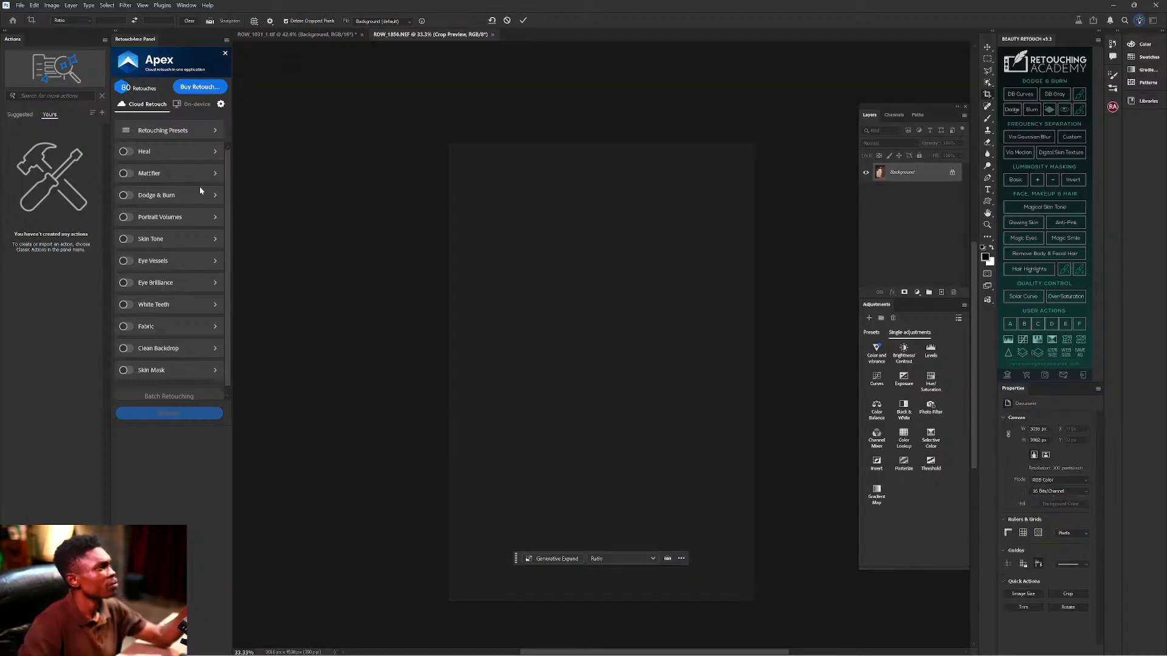
Set Apex to On-device, disable Portrait Volumes, enable Fabric and Clean Backdrop, and start retouching.
left_click(195, 109)
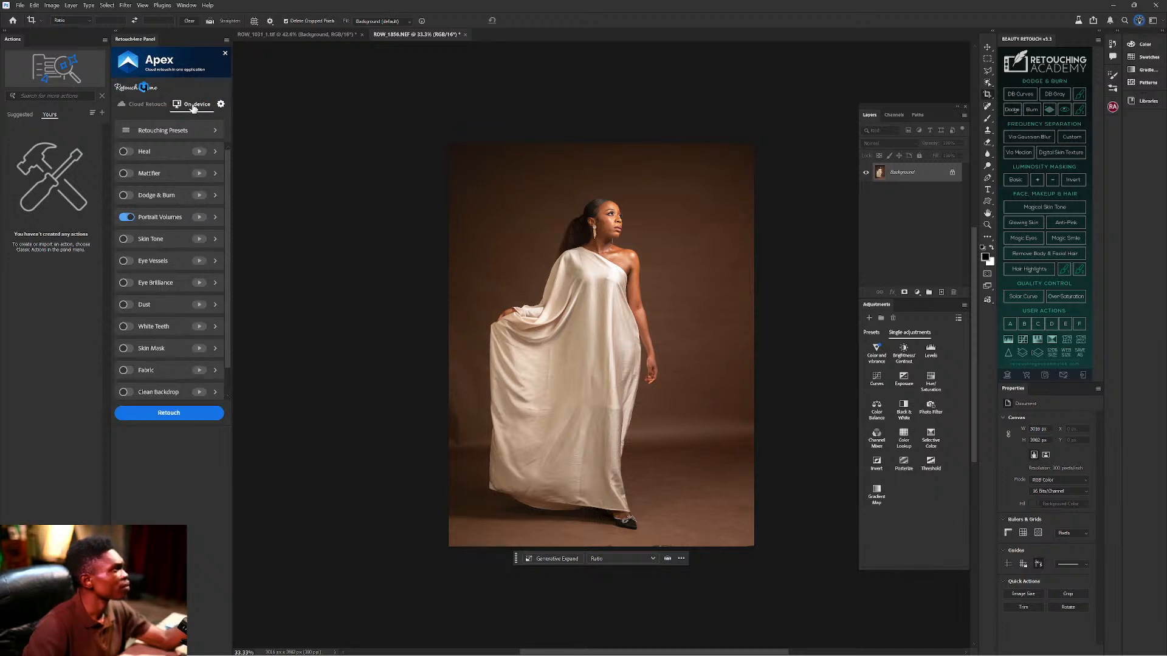
left_click(128, 217)
left_click(128, 217)
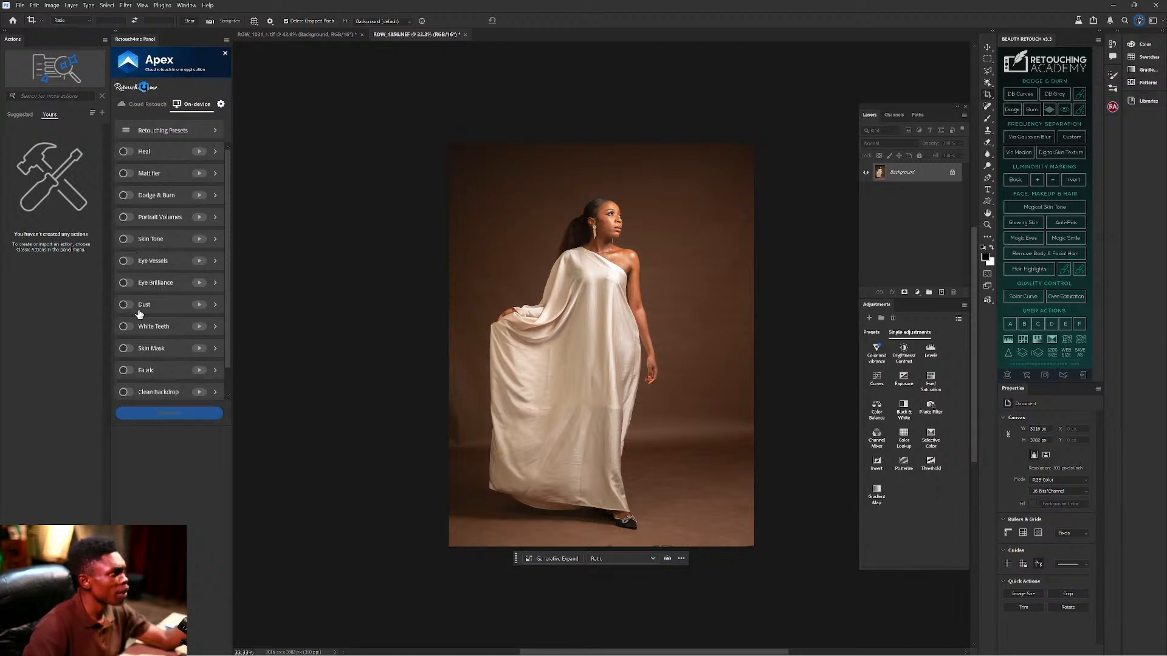
left_click(129, 371)
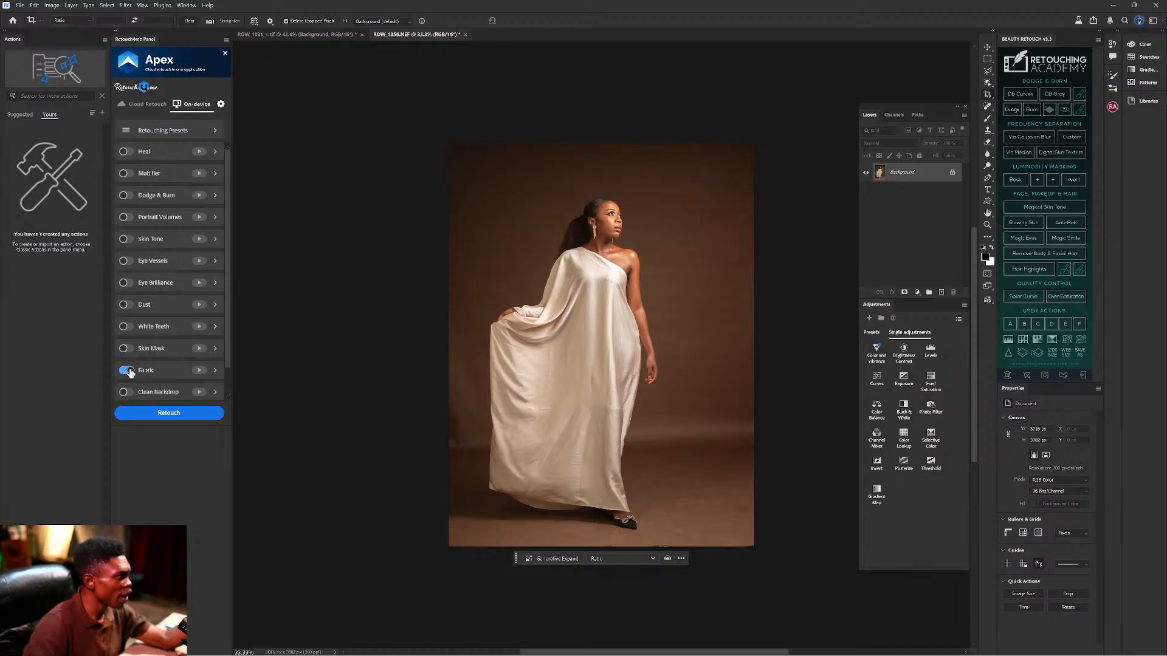
left_click(129, 394)
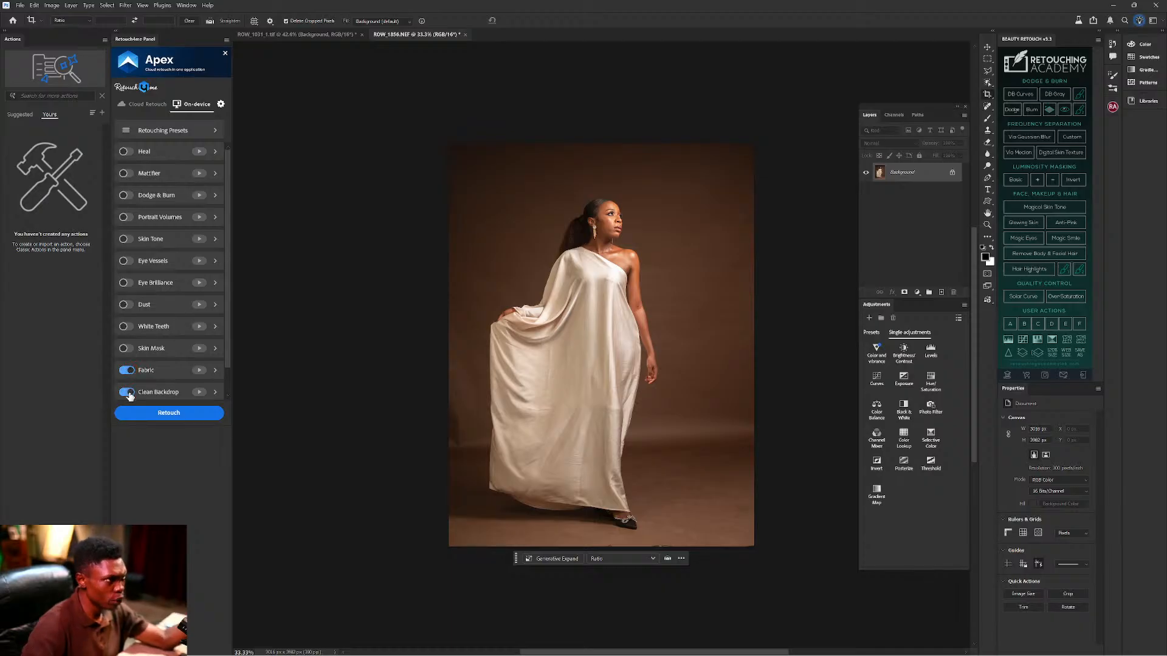
left_click(175, 415)
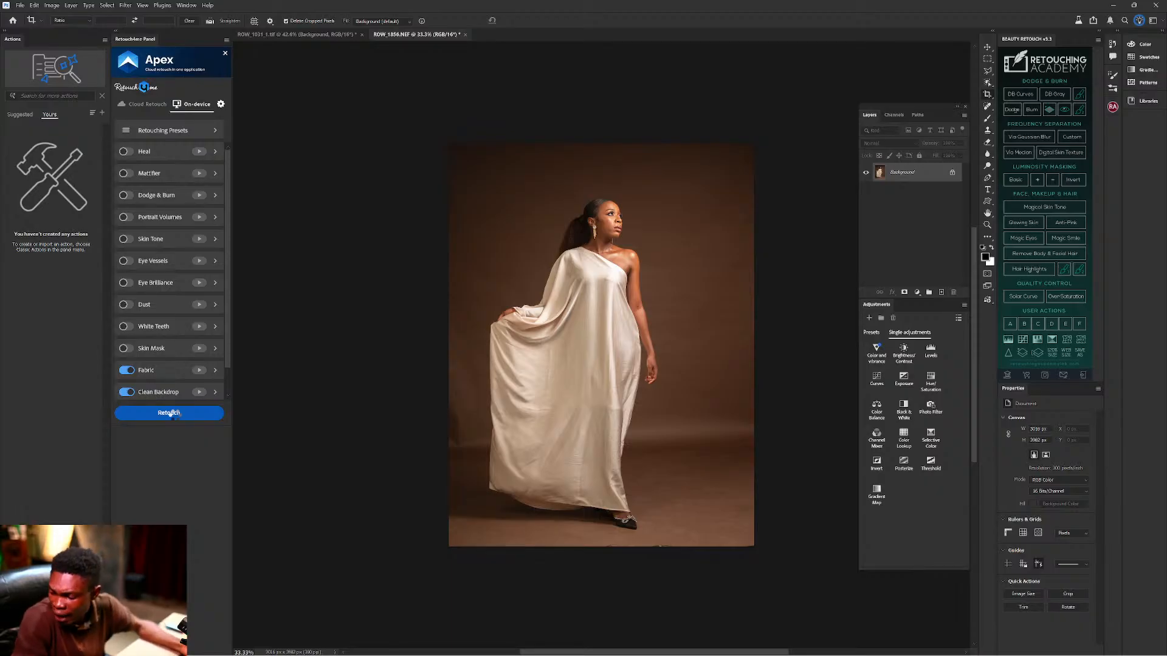
Run the Apex retouch and wait for the Fabric and Clean Backdrop layers to appear.
left_click(170, 414)
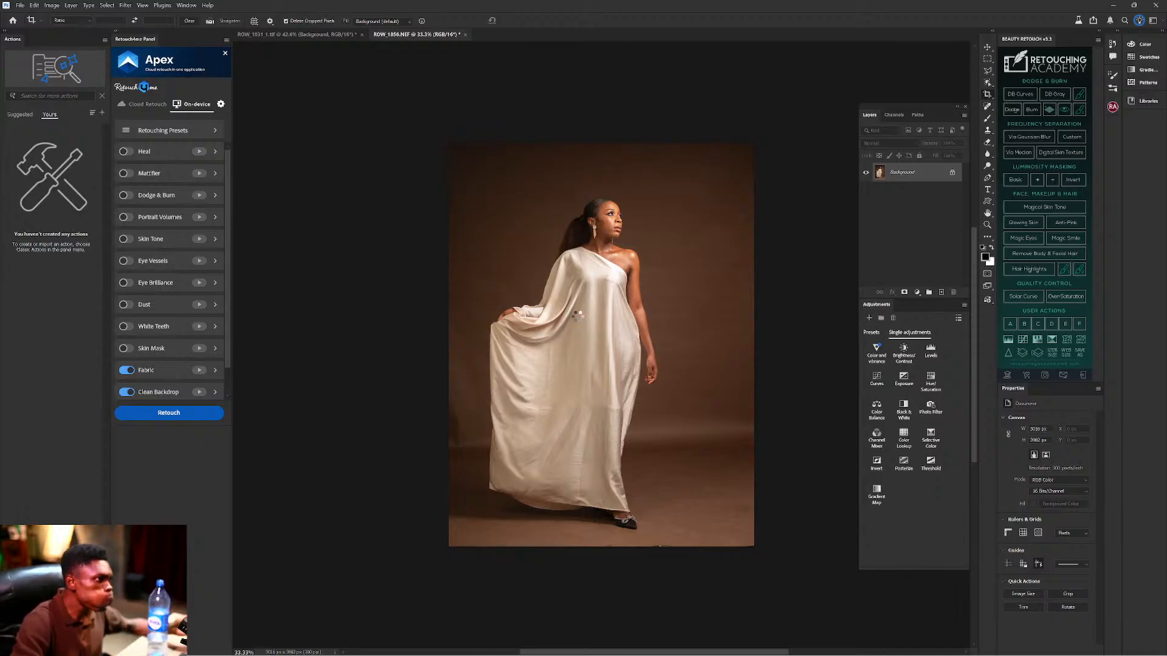
mouse_move(411, 654)
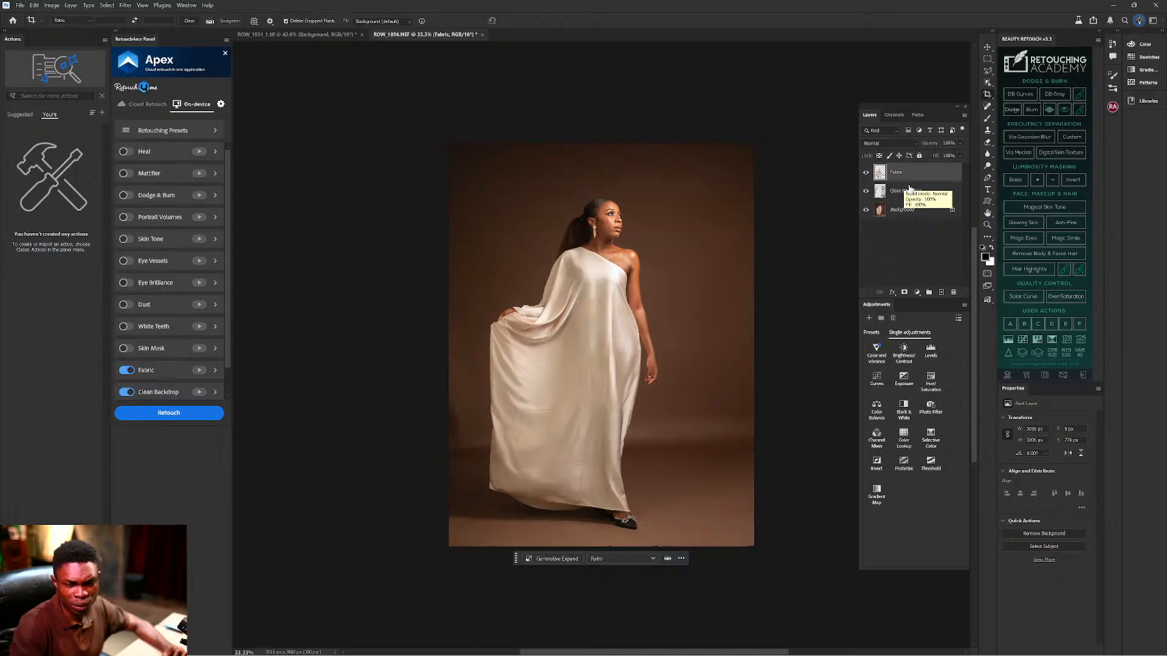
left_click(906, 192, "ctrl")
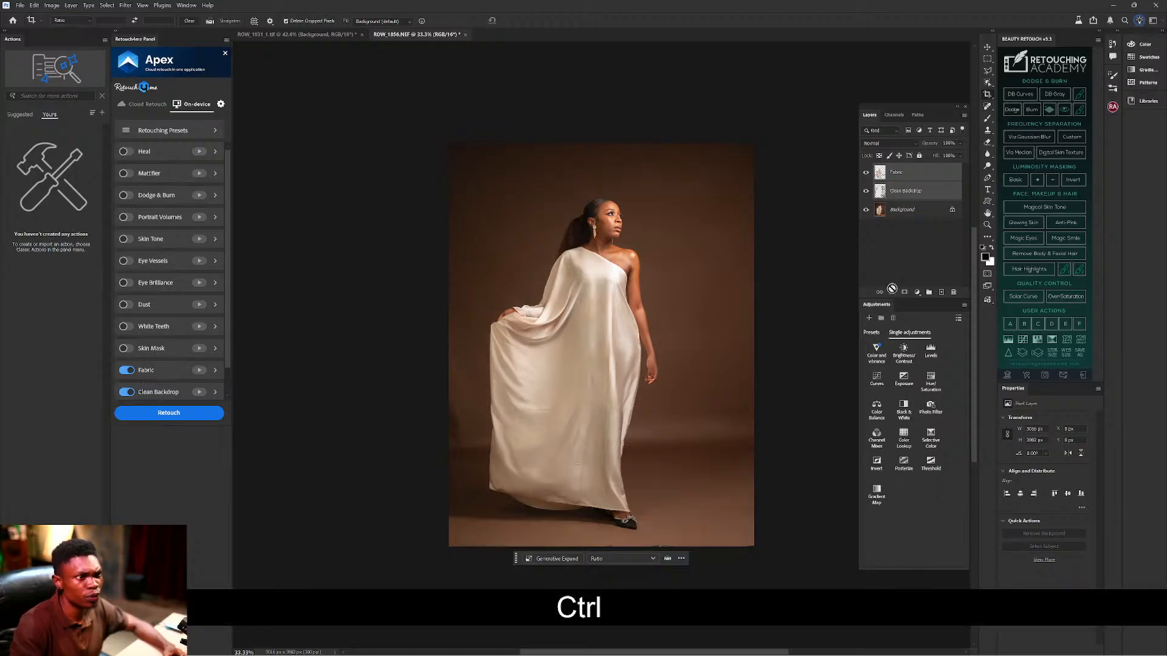
left_click(890, 250)
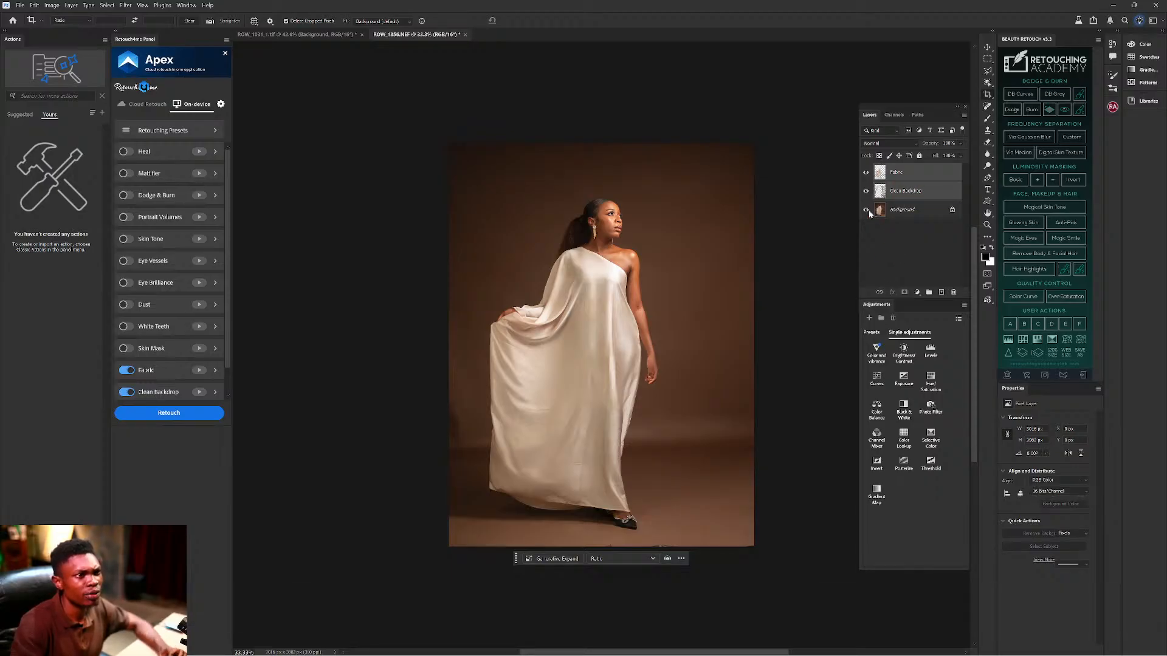
left_click(866, 209, "alt")
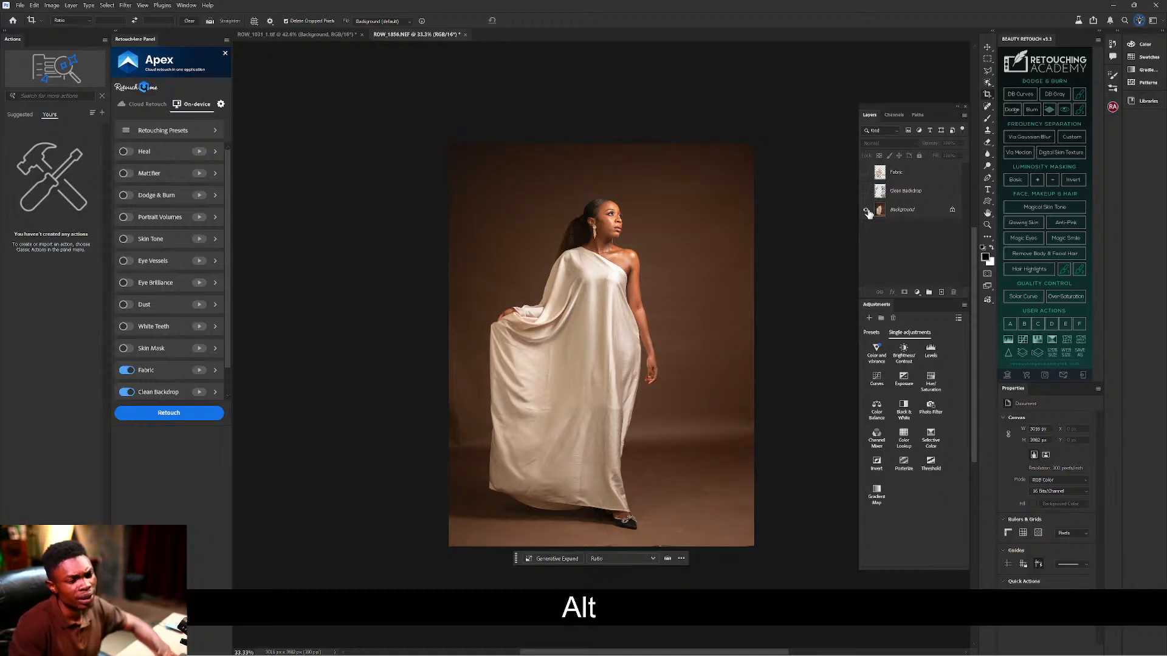
left_click(866, 210, "alt")
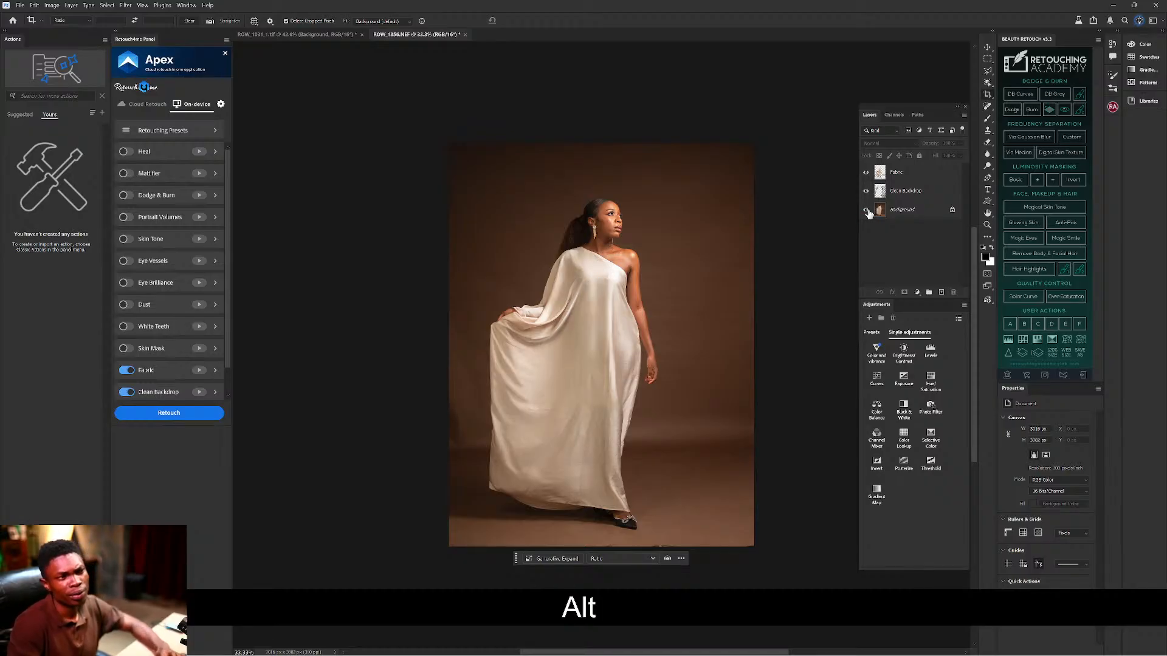